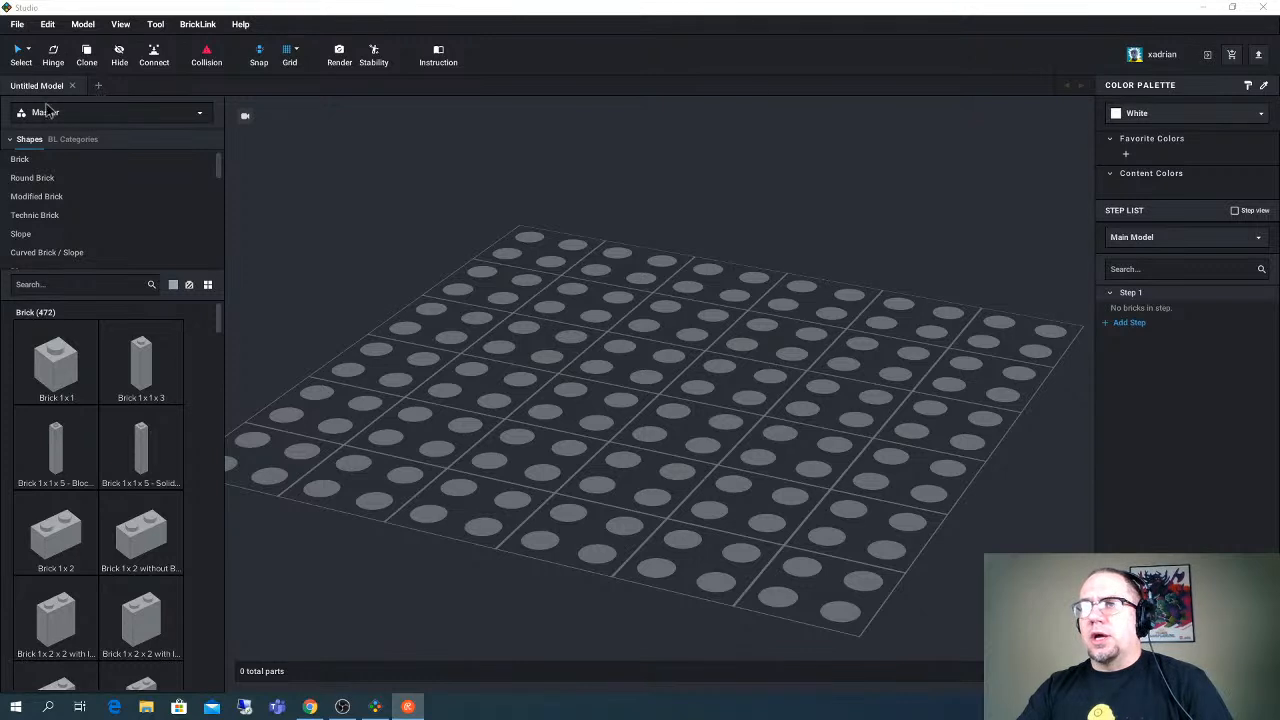
- Search the parts library for "16x16 plate"
click(71, 284)
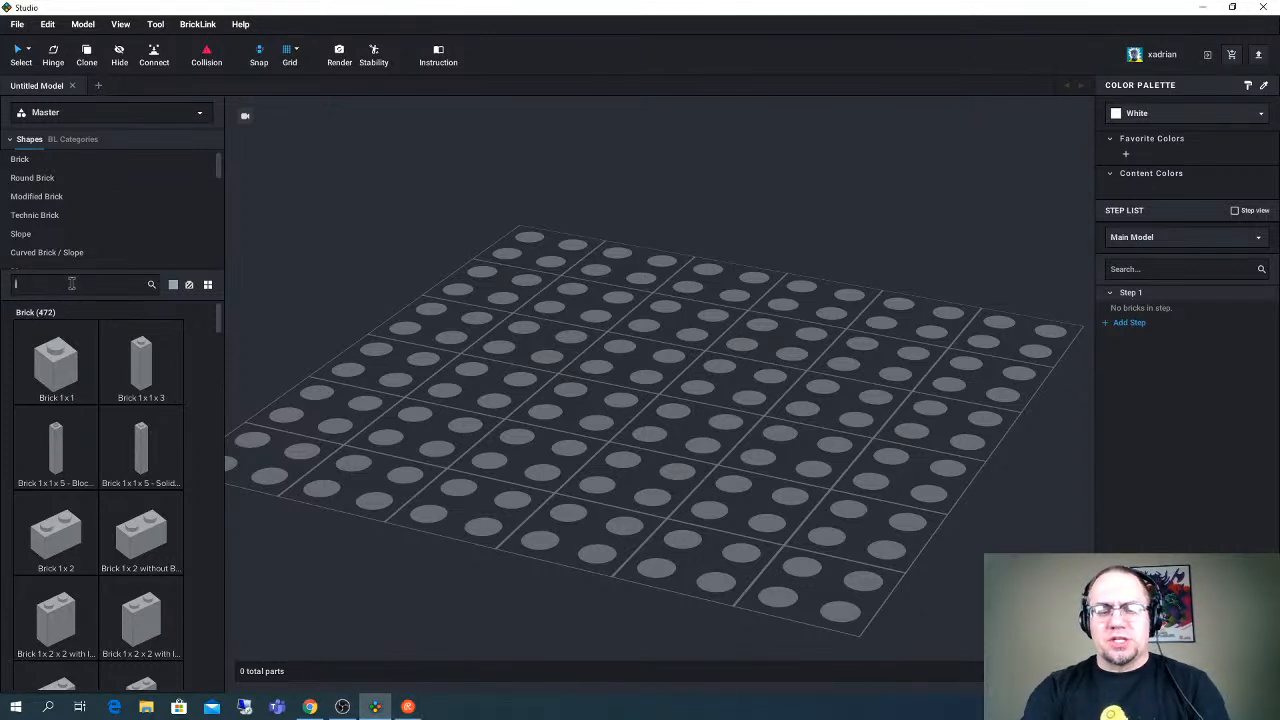
text(16)
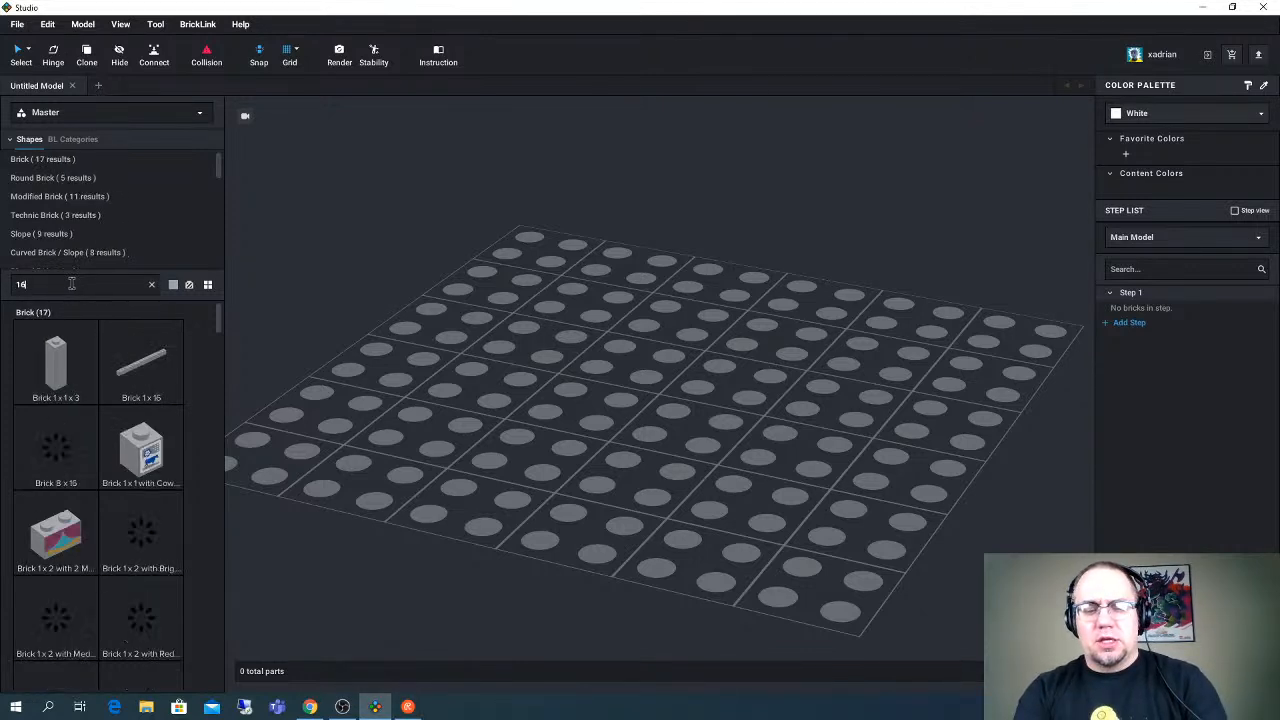
text(x16)
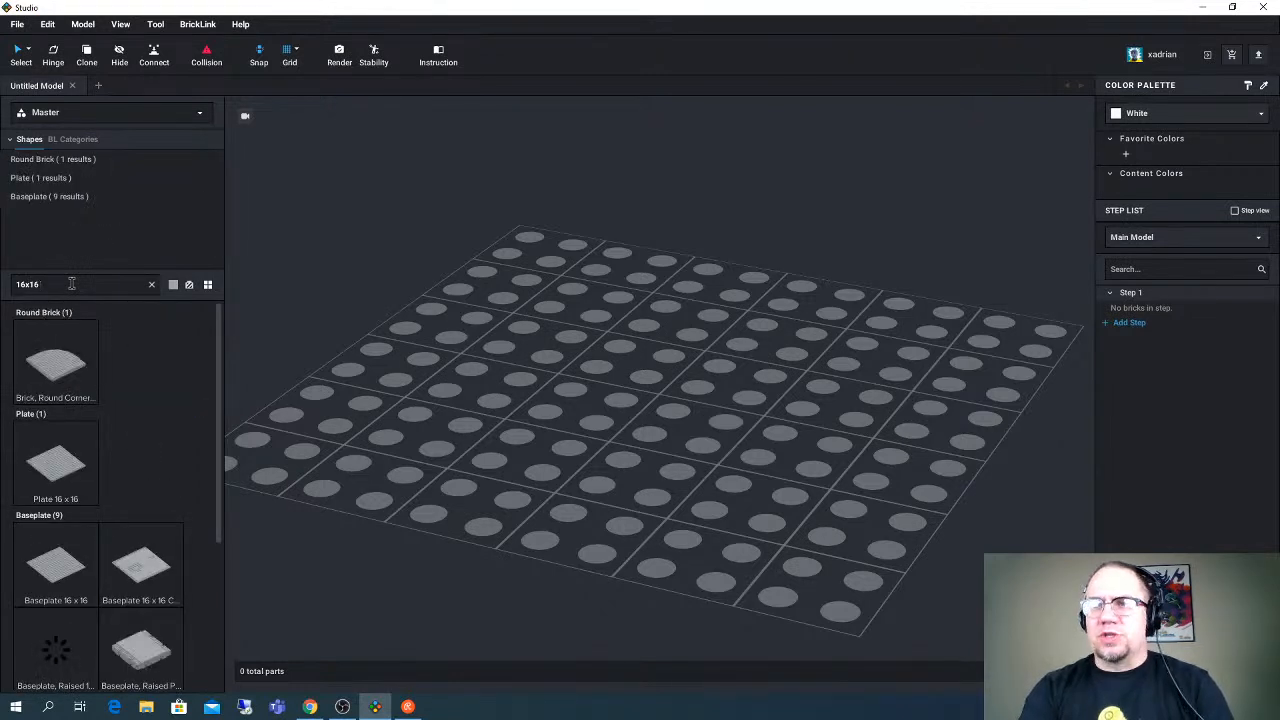
text( plate)
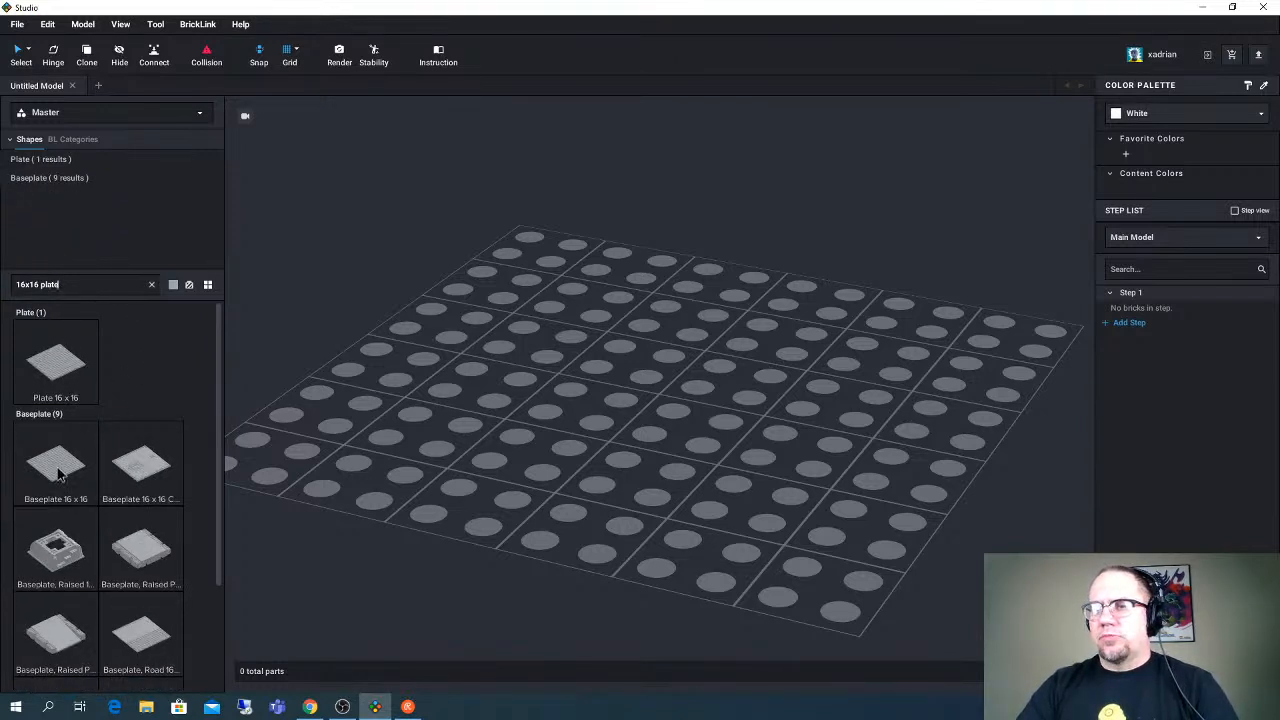
- Place one Plate 16 x 16 on the empty building grid
drag(241, 373, 618, 318)
scroll(618, 320, down, 2)
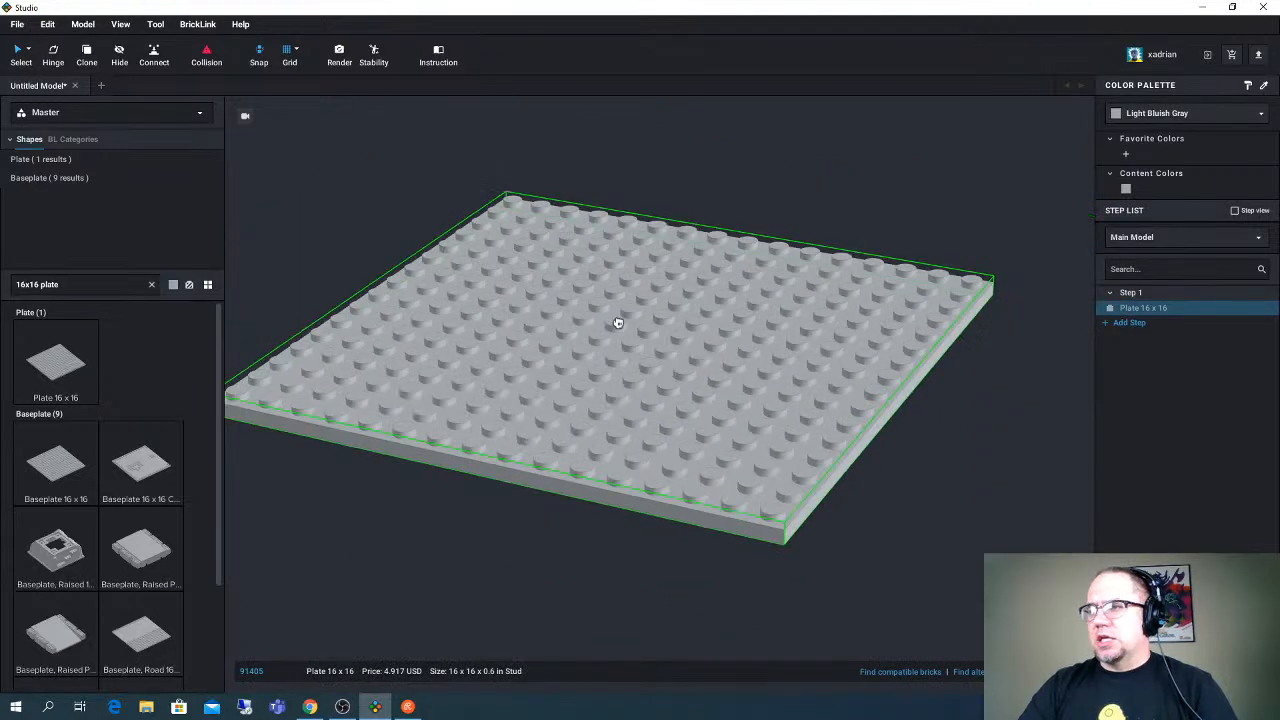
click(618, 323)
mouse_move(648, 340)
right_down()
mouse_move(656, 314)
mouse_move(634, 358)
right_up()
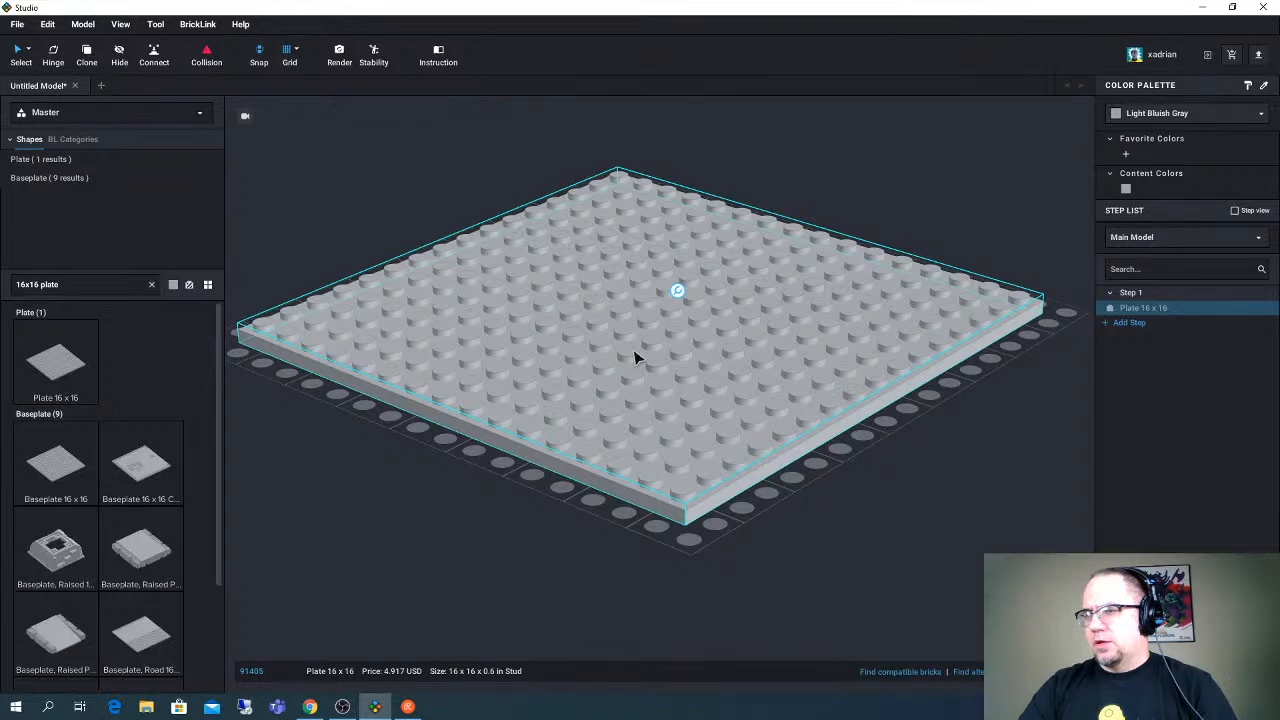
scroll(634, 358, down, 5)
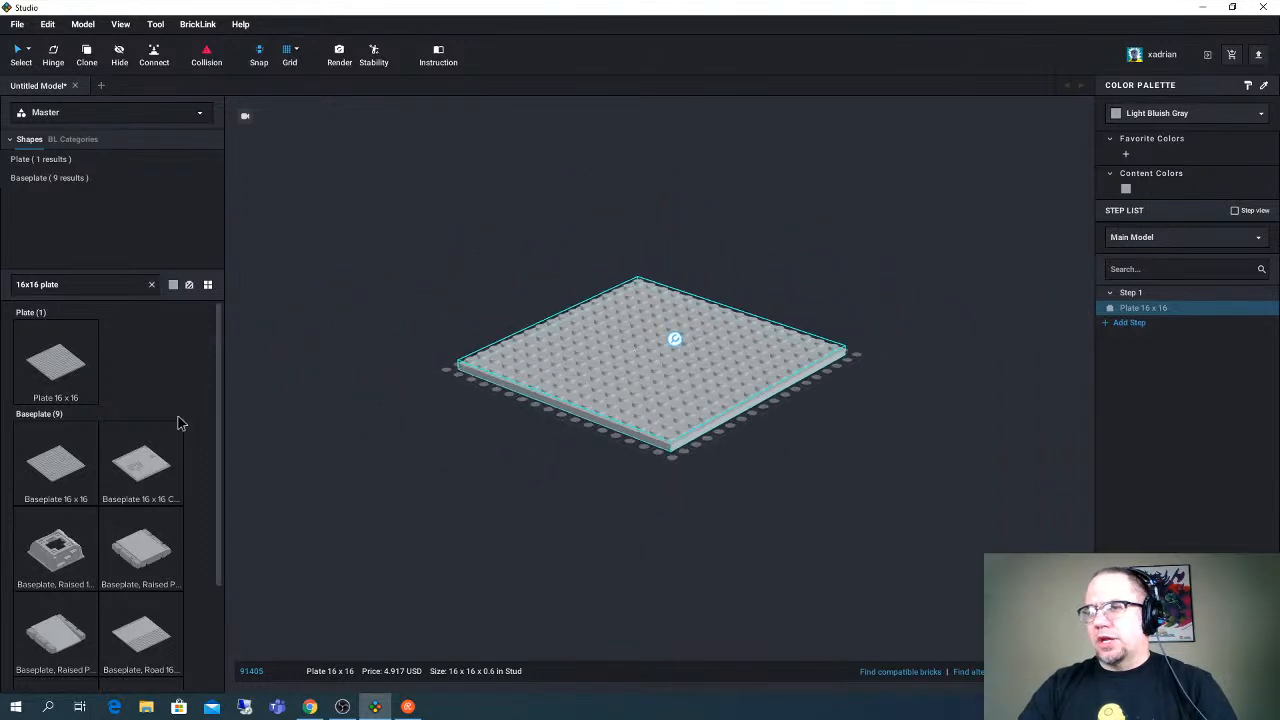
click(60, 468)
right_drag(550, 291, 543, 322)
key(Escape)
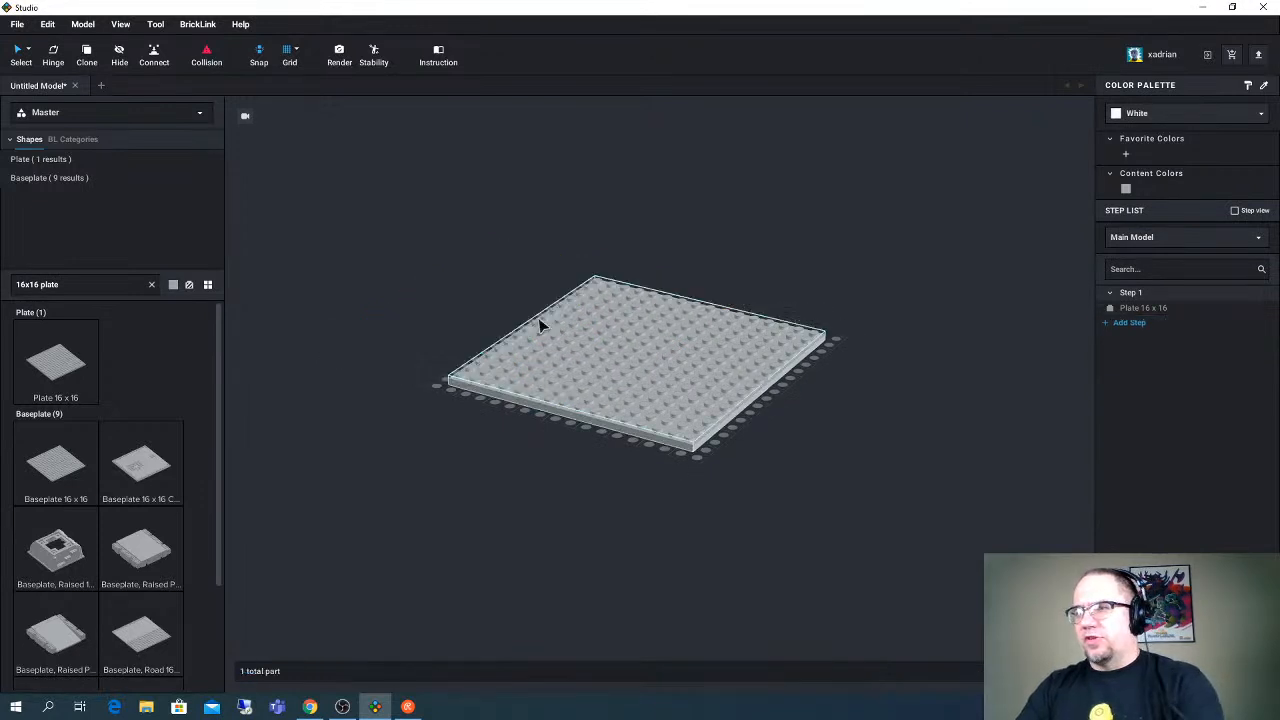
- Duplicate the 16 x 16 plate and set the copy flush against the first plate's short-grid edge to form a 32 x 16 base
click(557, 366)
key(ctrl+v)
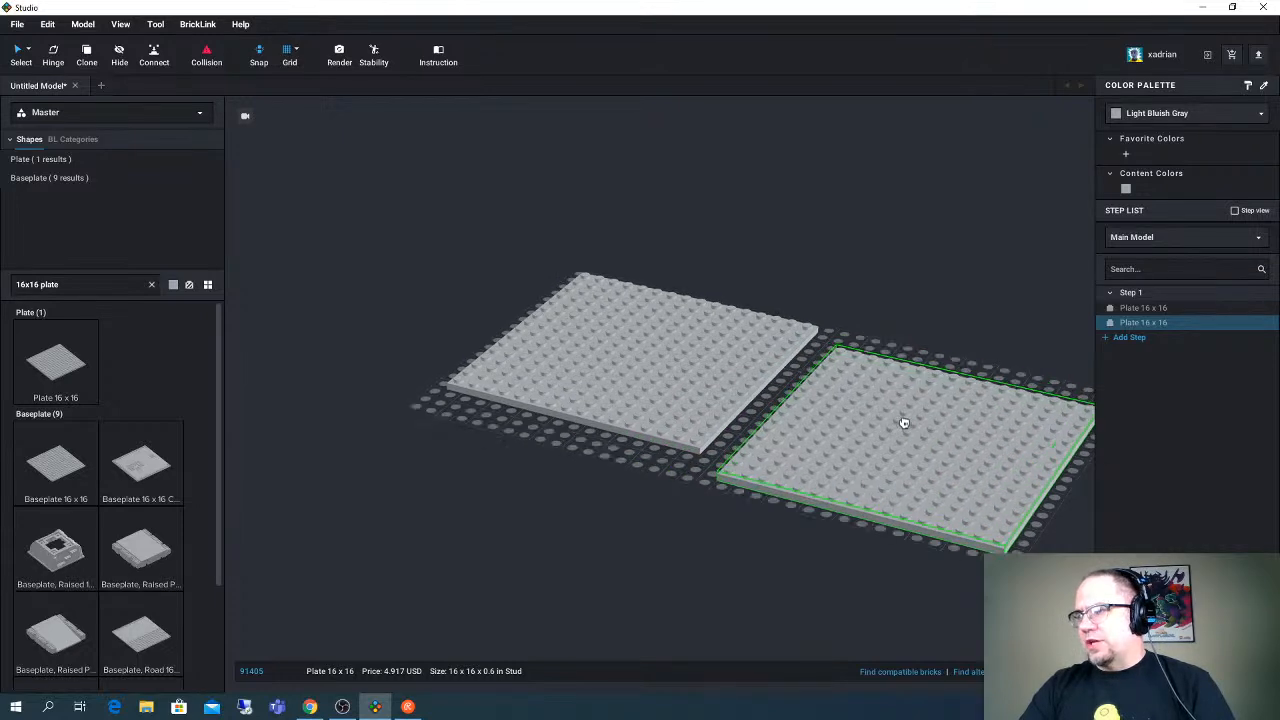
click(868, 411)
right_drag(868, 411, 894, 425)
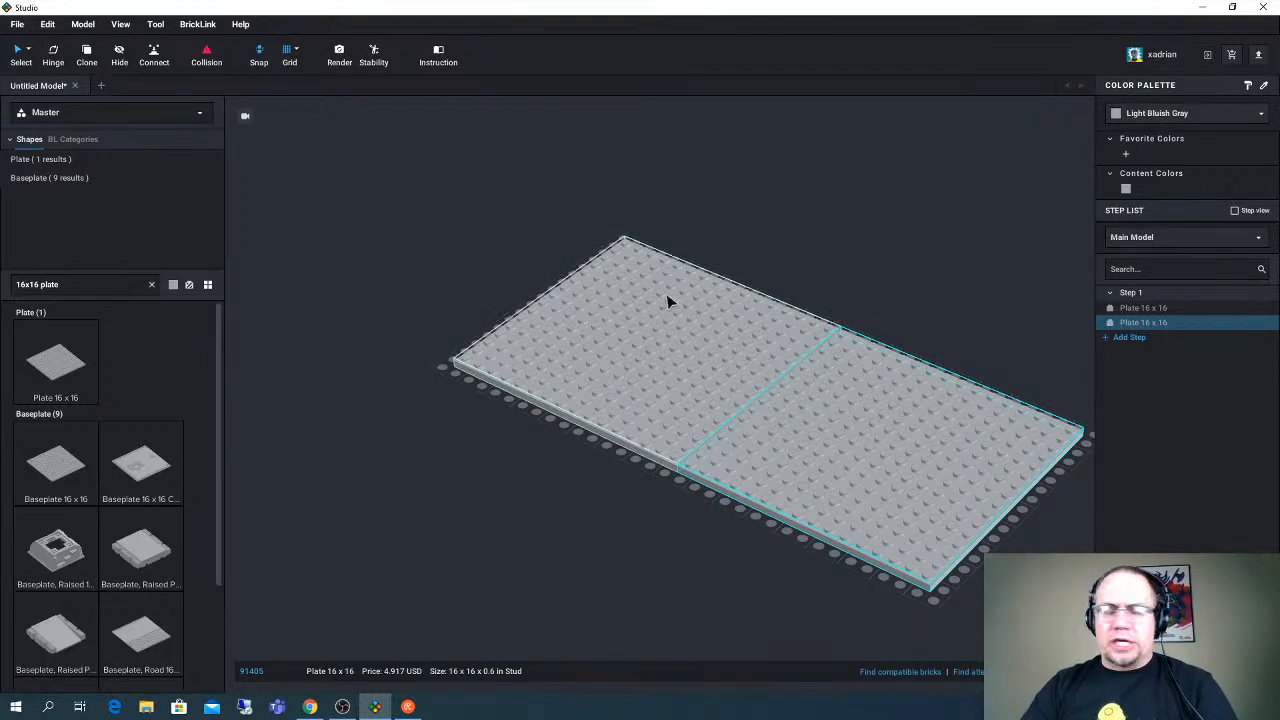
- Select both plates together and examine the size and layout of the combined base
right_drag(669, 297, 685, 302)
drag(503, 194, 921, 472)
right_drag(921, 472, 918, 466)
middle_drag(901, 443, 847, 456)
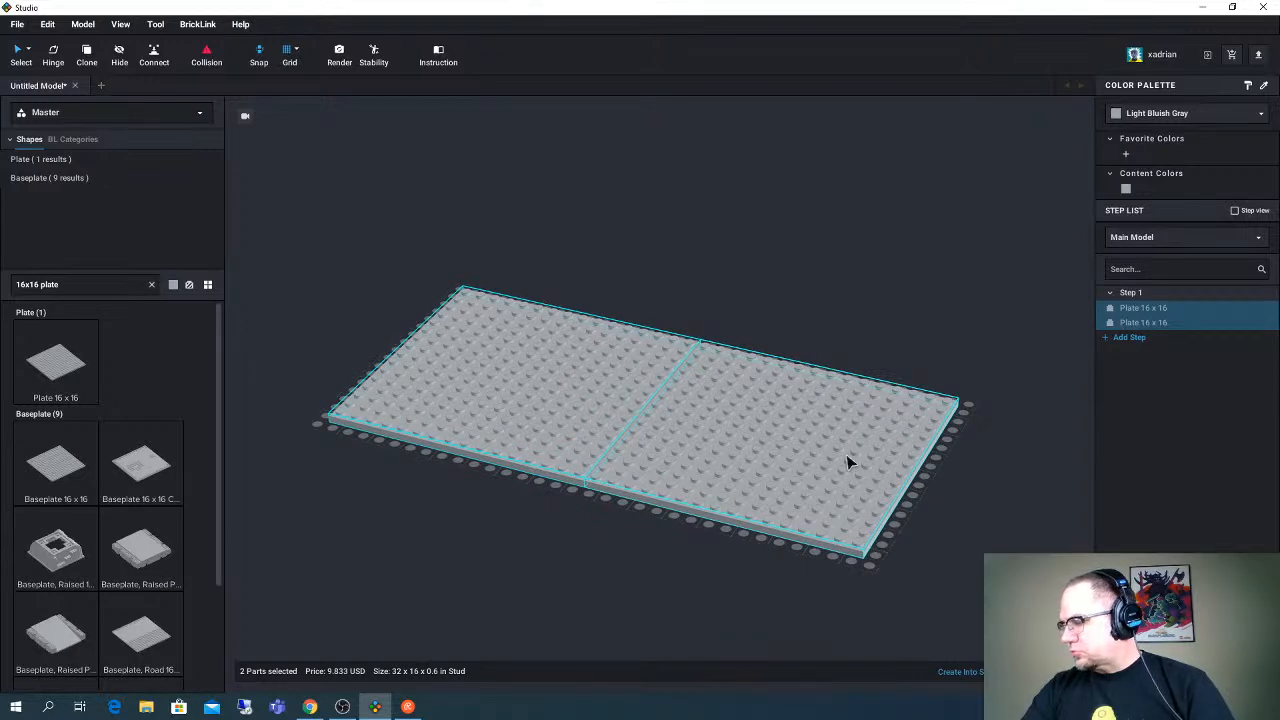
scroll(847, 461, up, 3)
scroll(813, 470, down, 2)
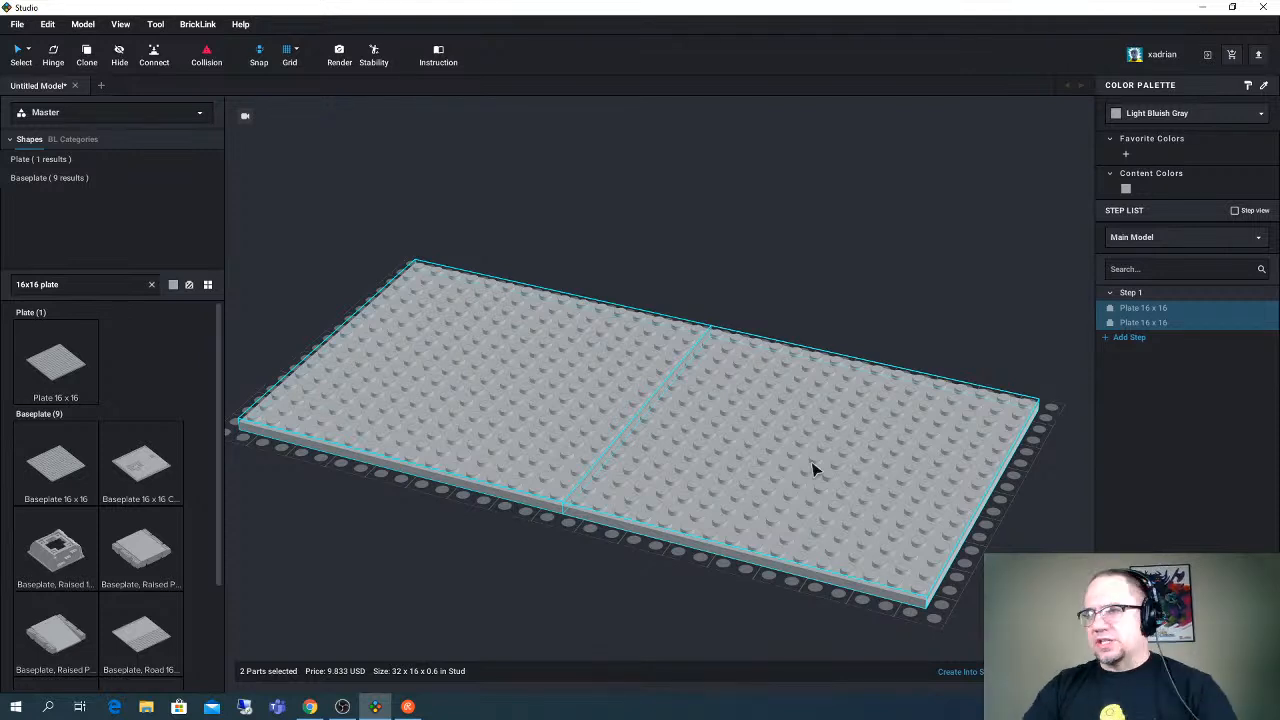
right_drag(755, 398, 649, 351)
mouse_move(624, 430)
right_down()
mouse_move(648, 392)
mouse_move(629, 434)
right_up()
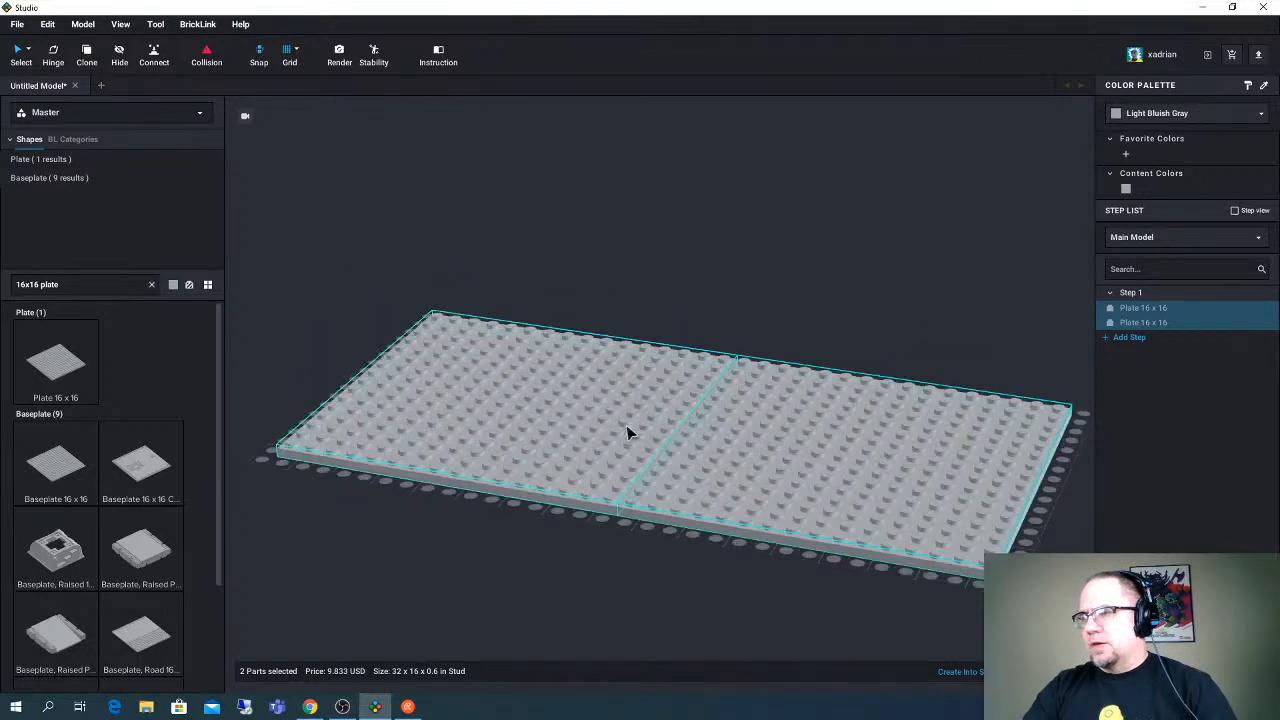
click(636, 241)
click(603, 360)
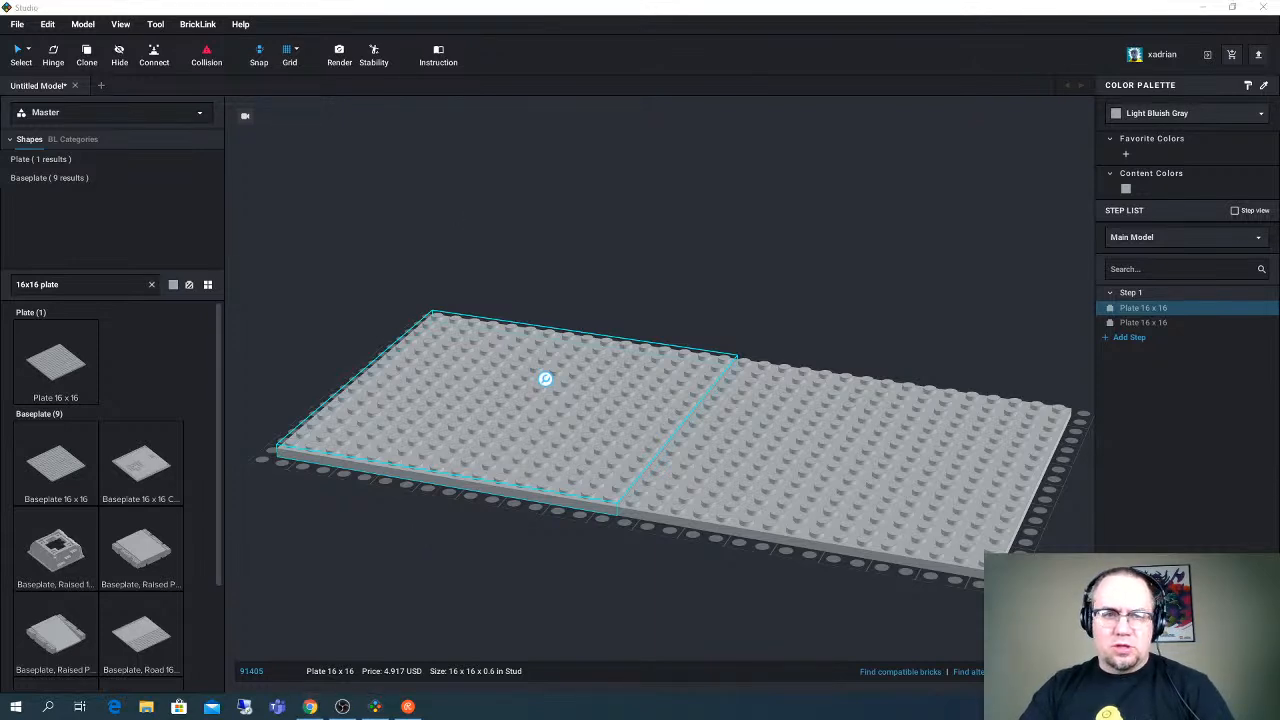
click(536, 234)
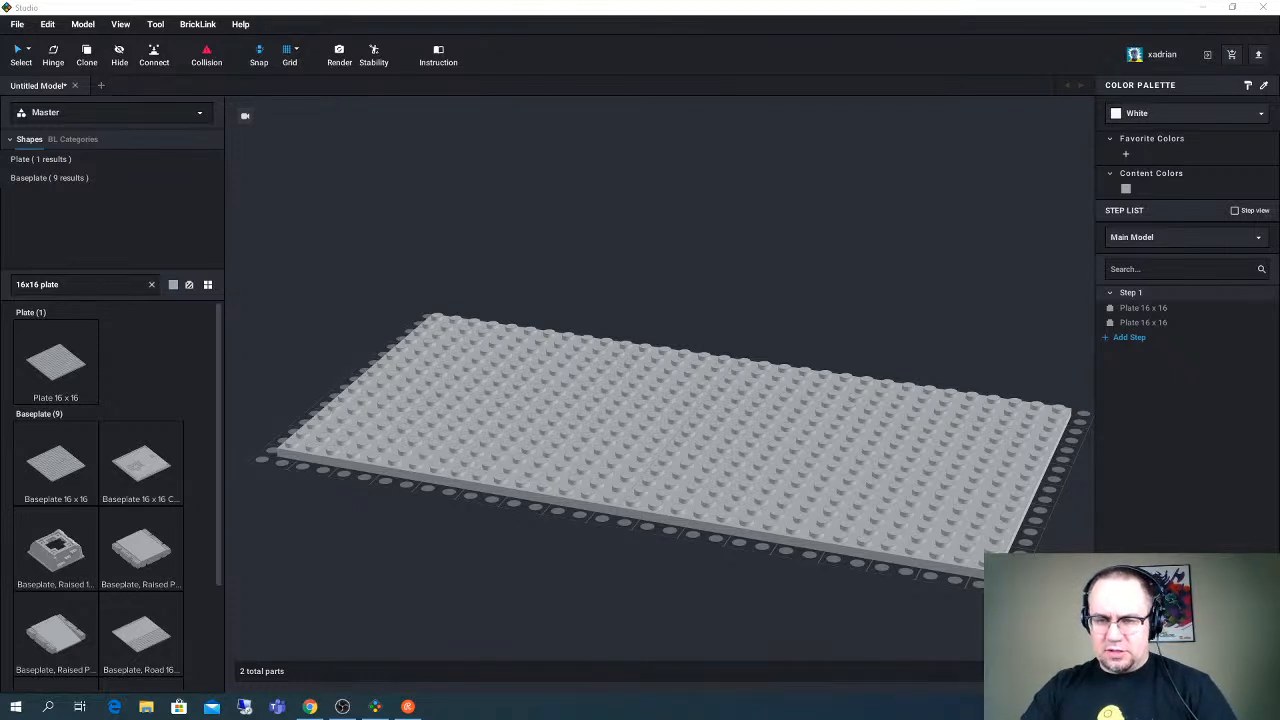
click(375, 706)
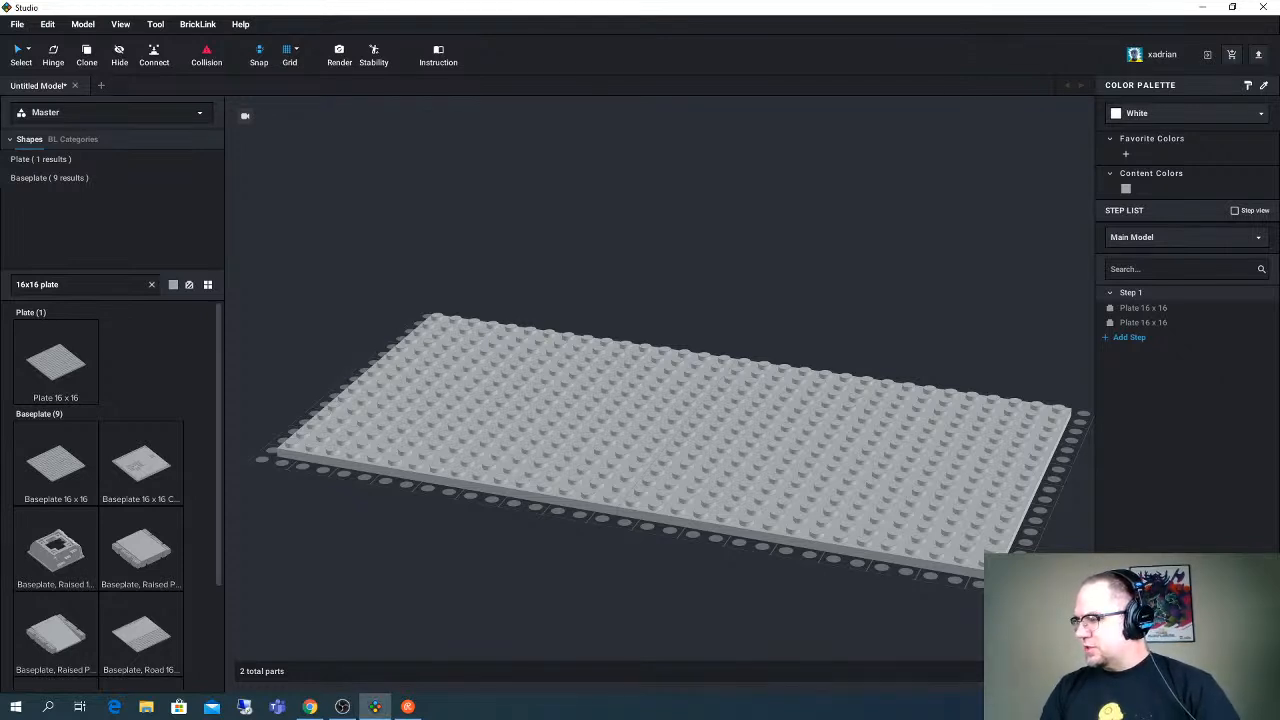
key(alt+Tab)
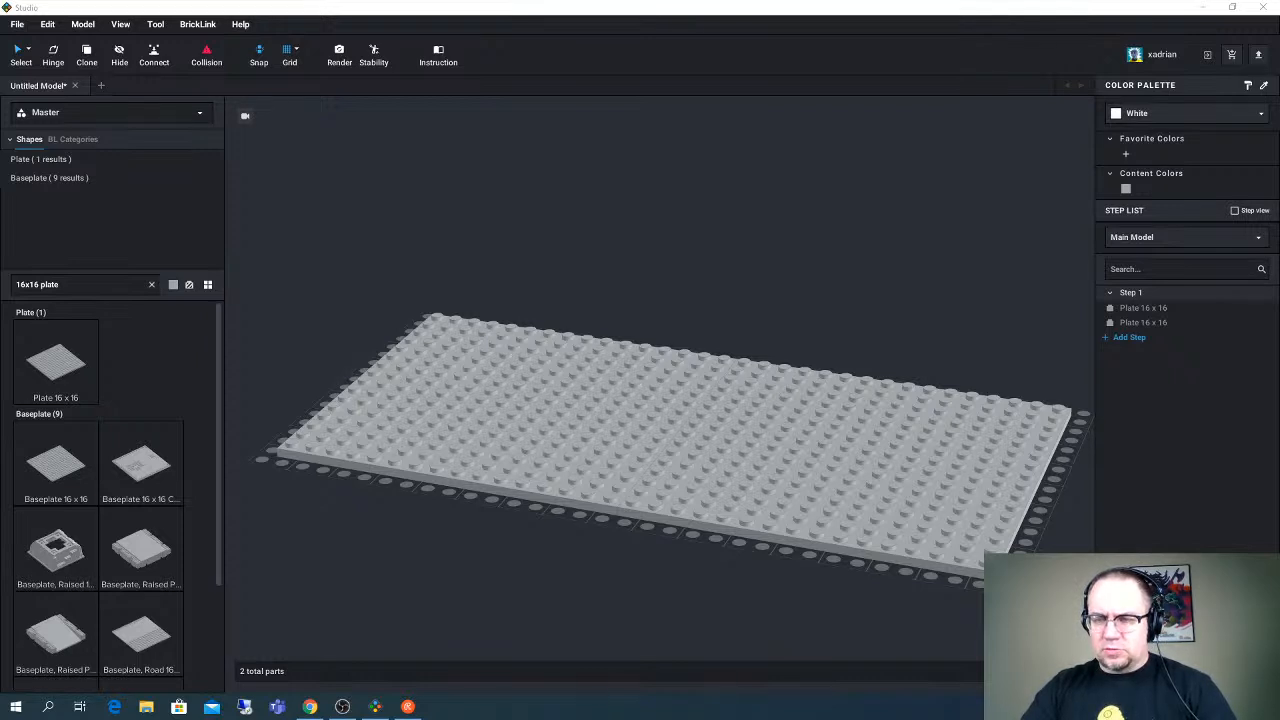
scroll(558, 562, up, 3)
scroll(558, 562, down, 3)
right_drag(645, 412, 630, 410)
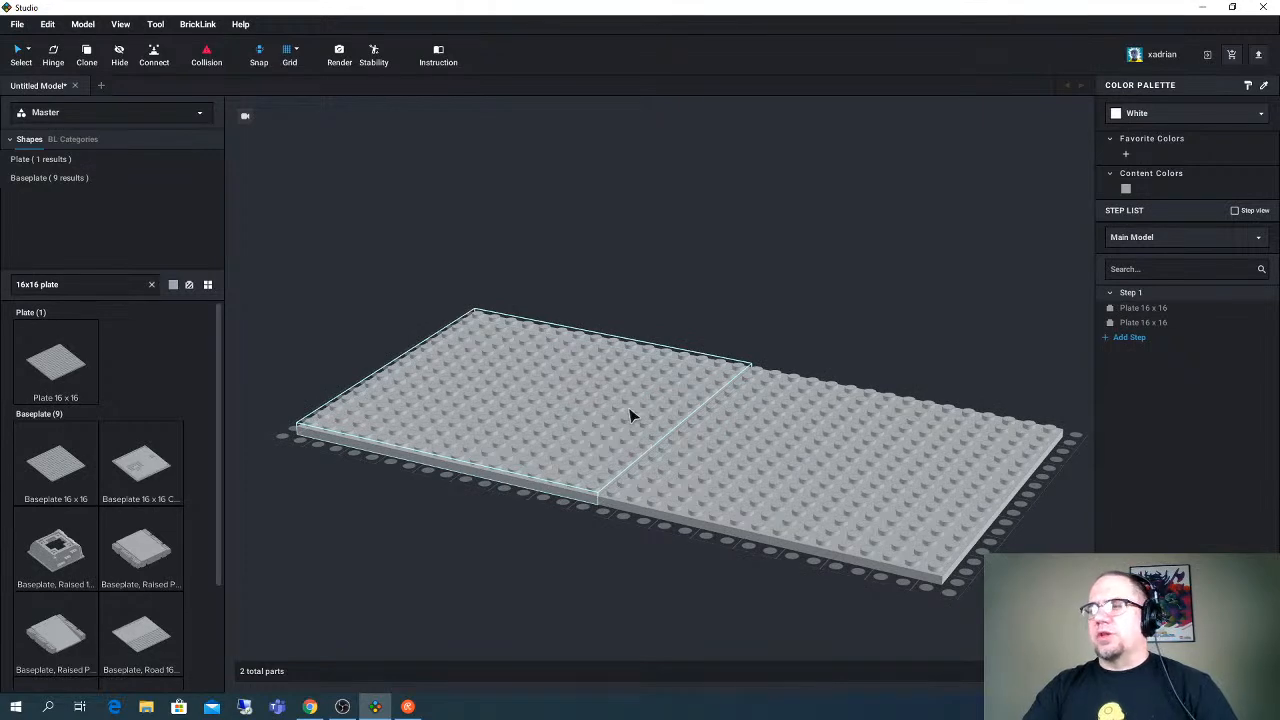
right_drag(646, 403, 577, 371)
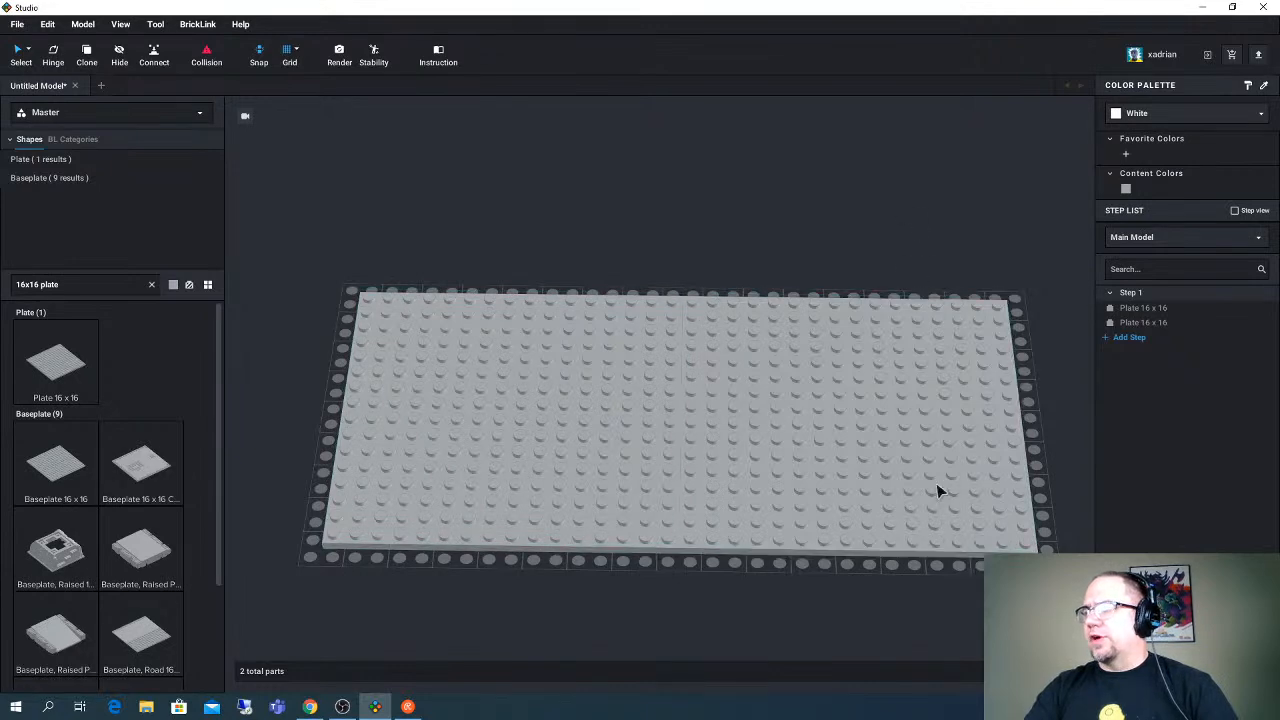
mouse_move(975, 435)
right_down()
mouse_move(971, 400)
mouse_move(973, 426)
right_up()
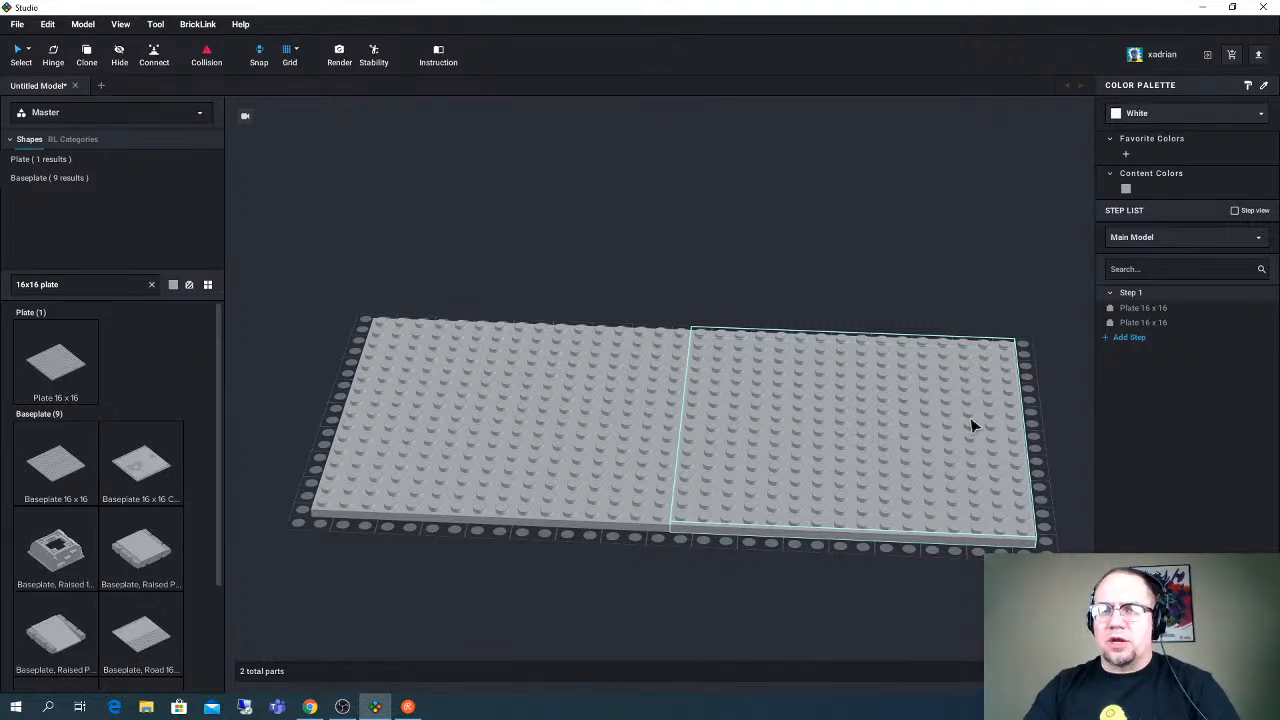
right_drag(837, 377, 871, 389)
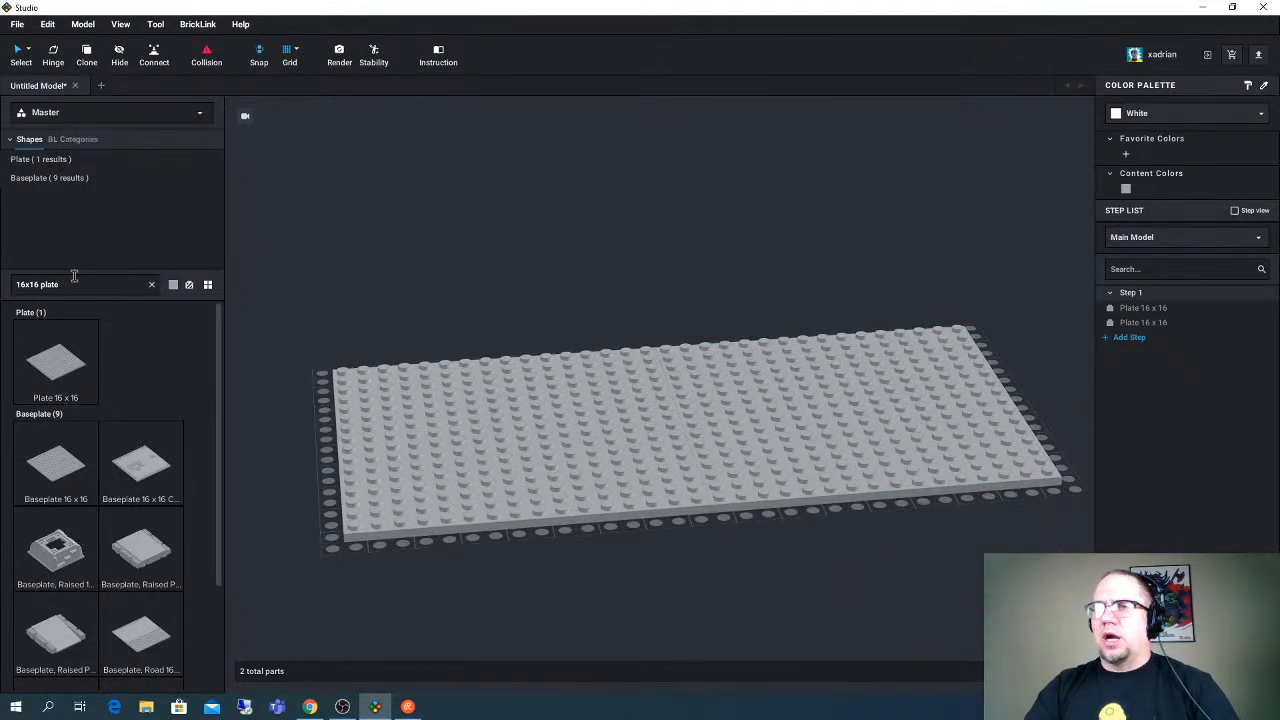
- Open the recent model TIE Oppress.io alongside the untitled model
drag(70, 285, 15, 290)
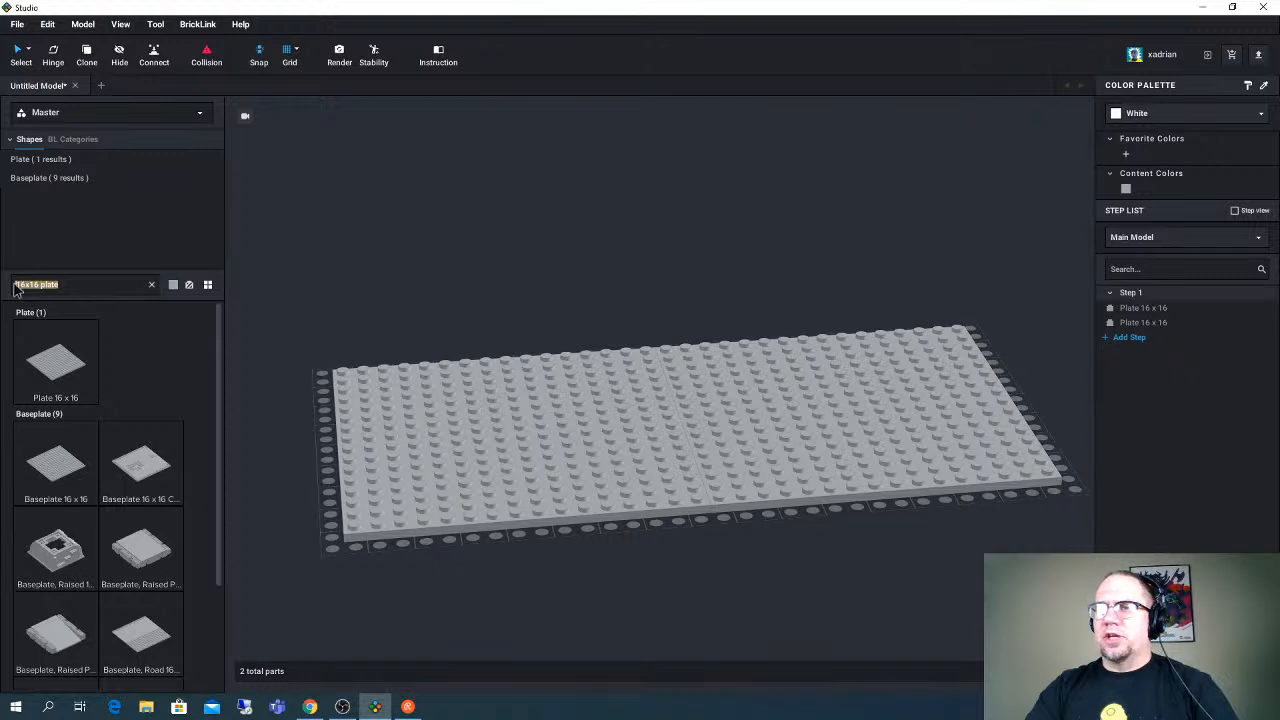
click(17, 24)
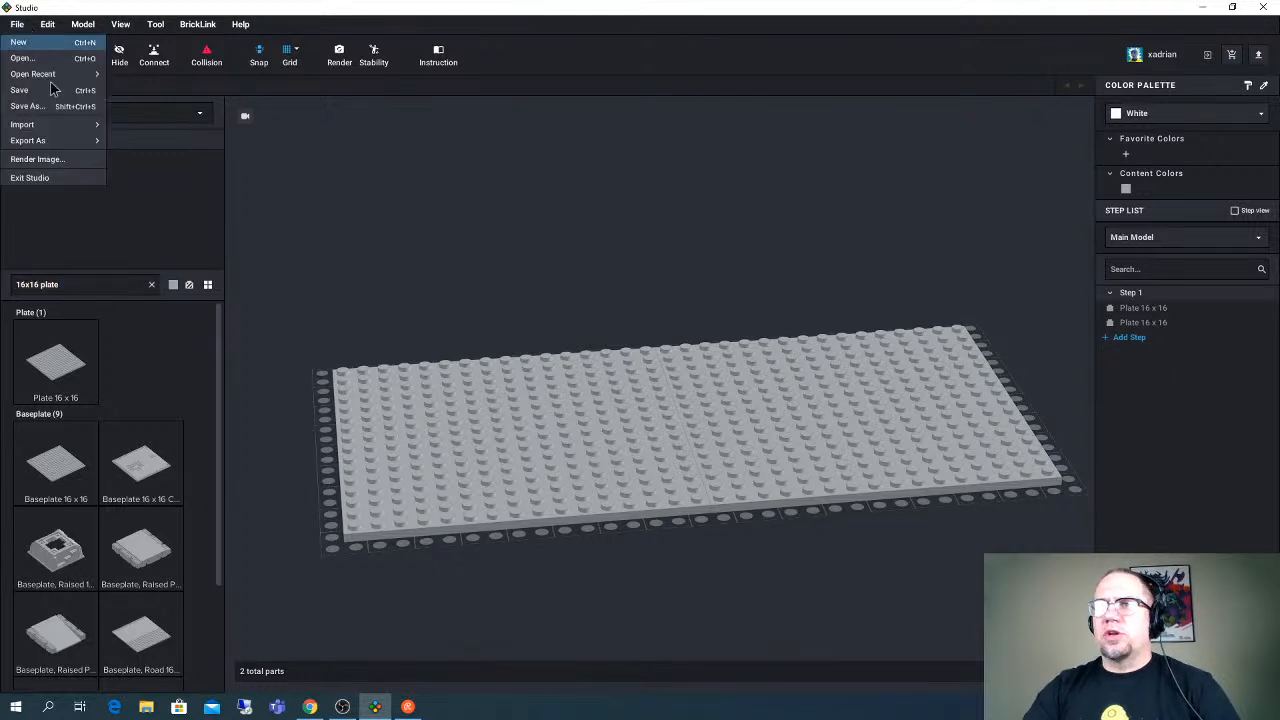
mouse_move(60, 74)
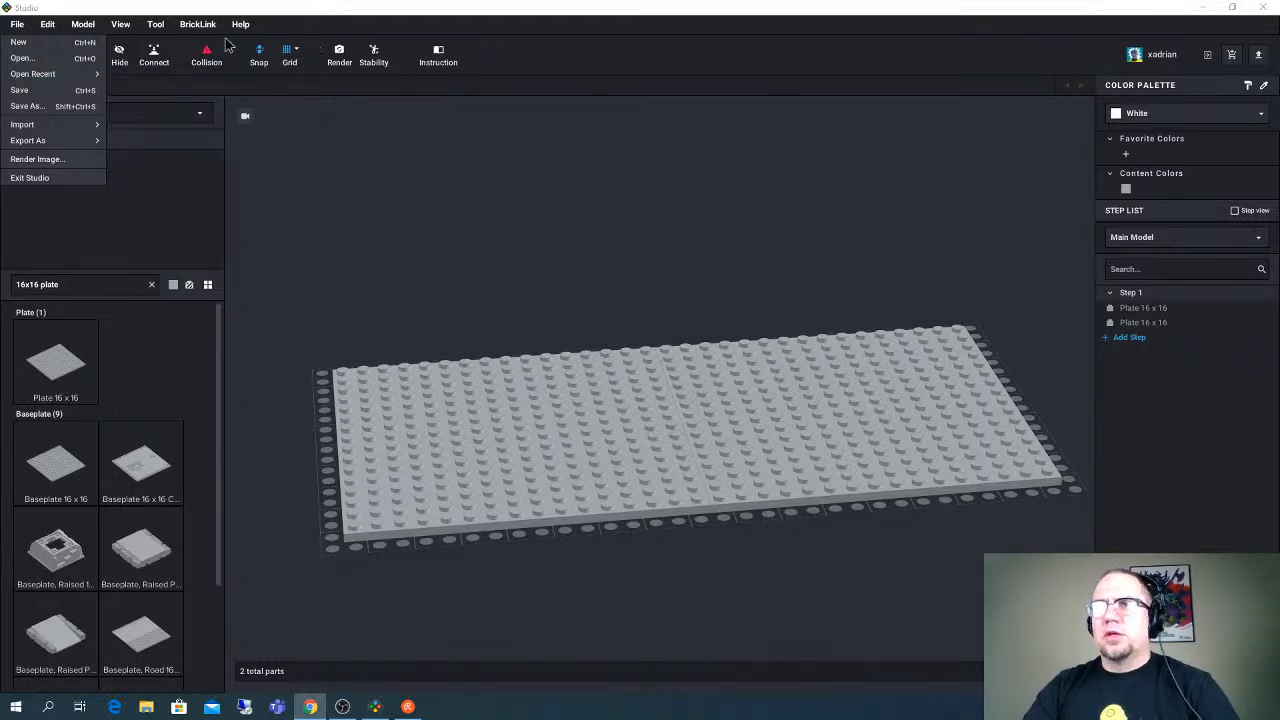
click(58, 74)
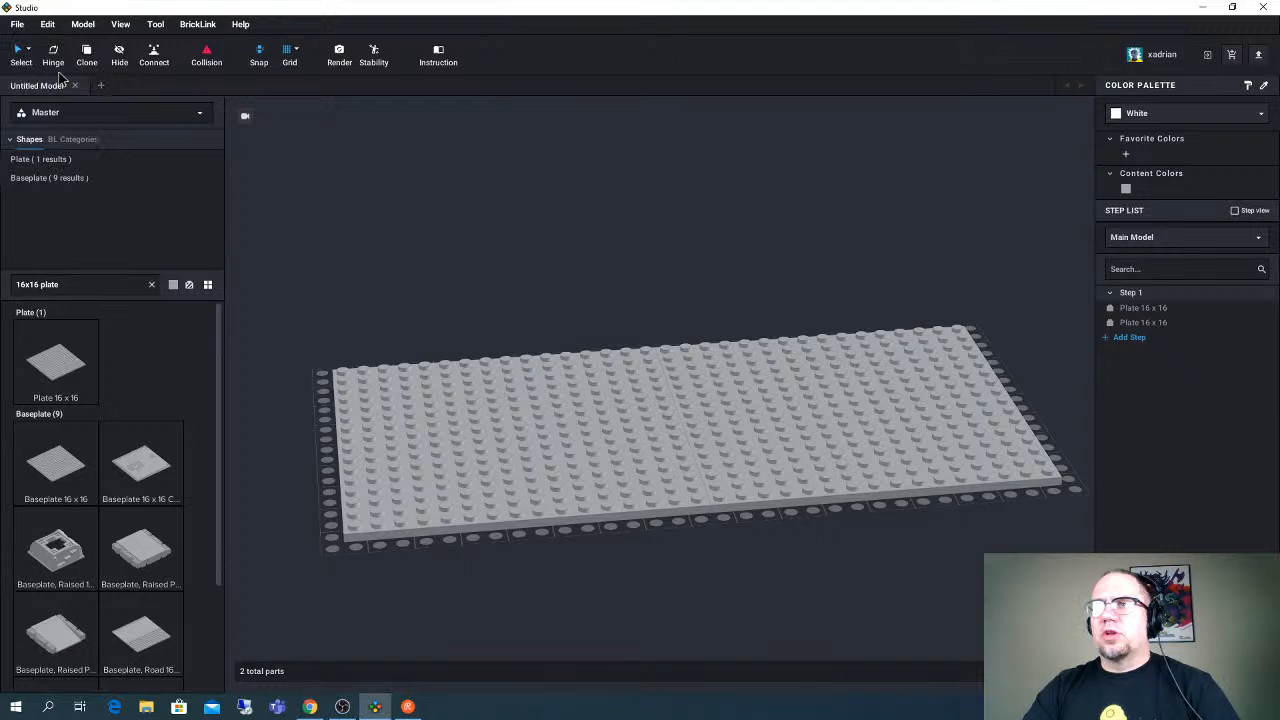
click(19, 26)
mouse_move(50, 78)
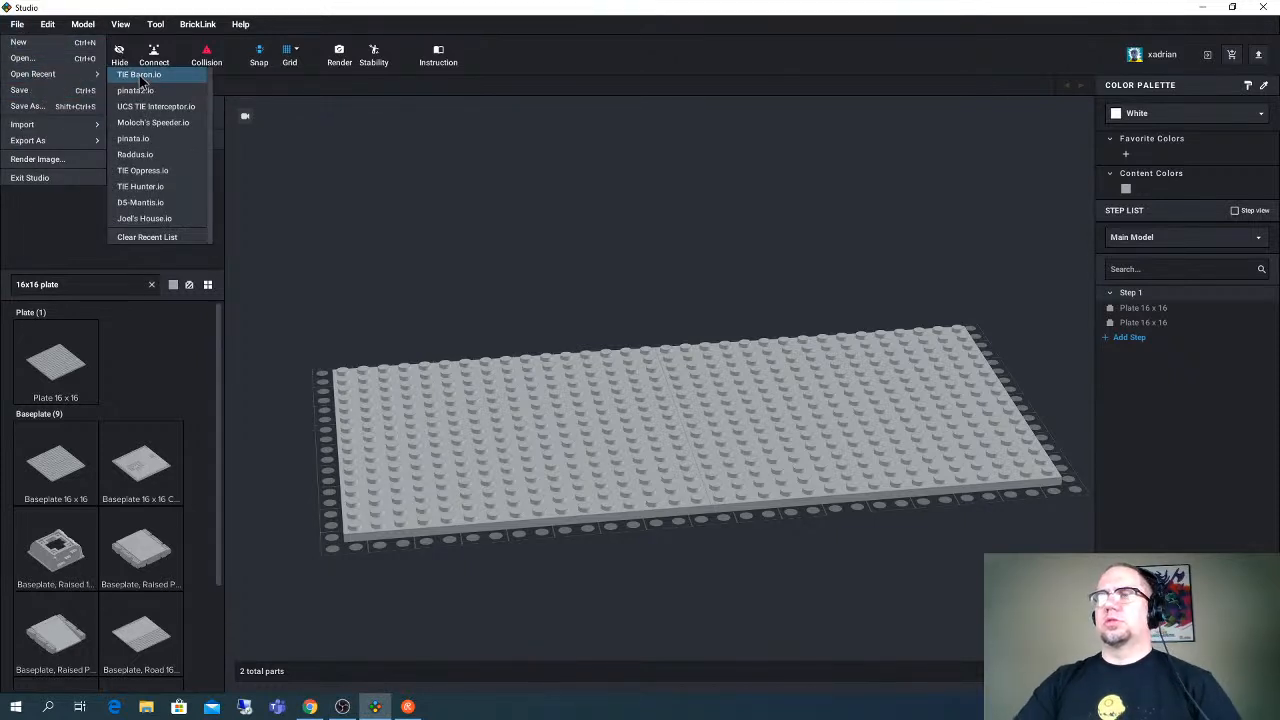
click(142, 171)
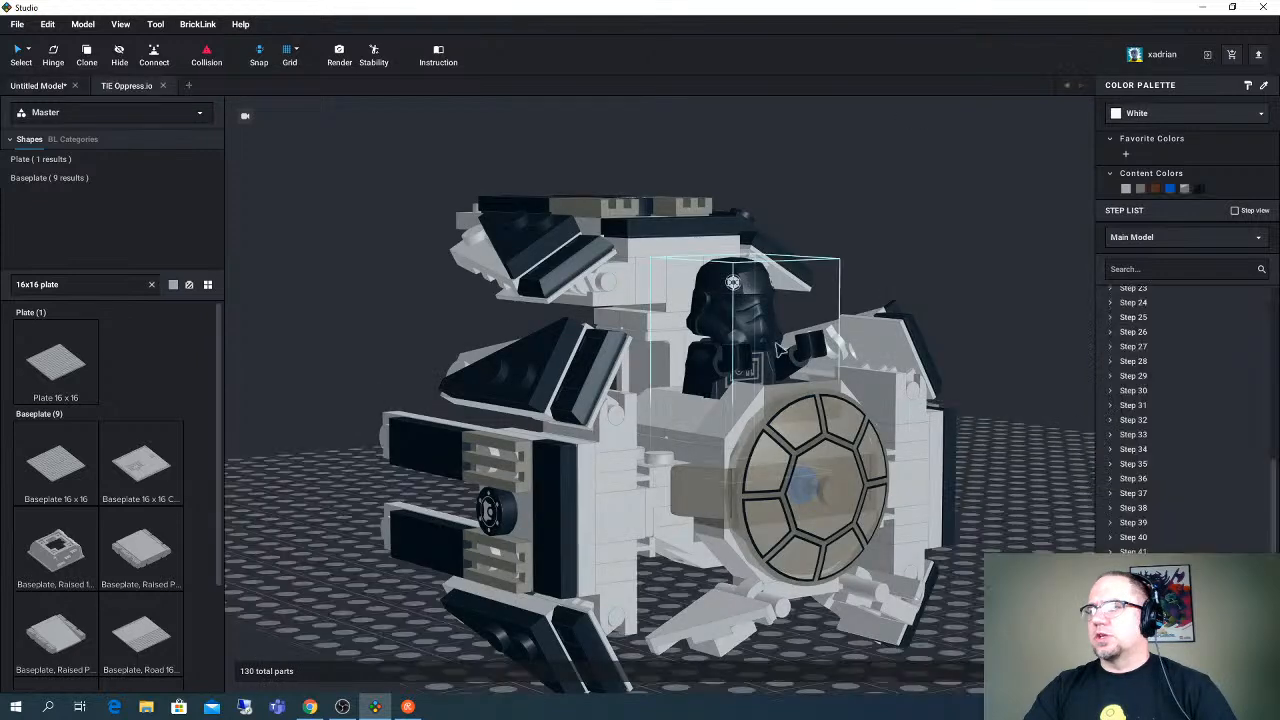
- Copy the seated black trooper minifigure submodel from TIE Oppress.io into the untitled model, behind the plates, and close TIE Oppress.io
click(778, 348)
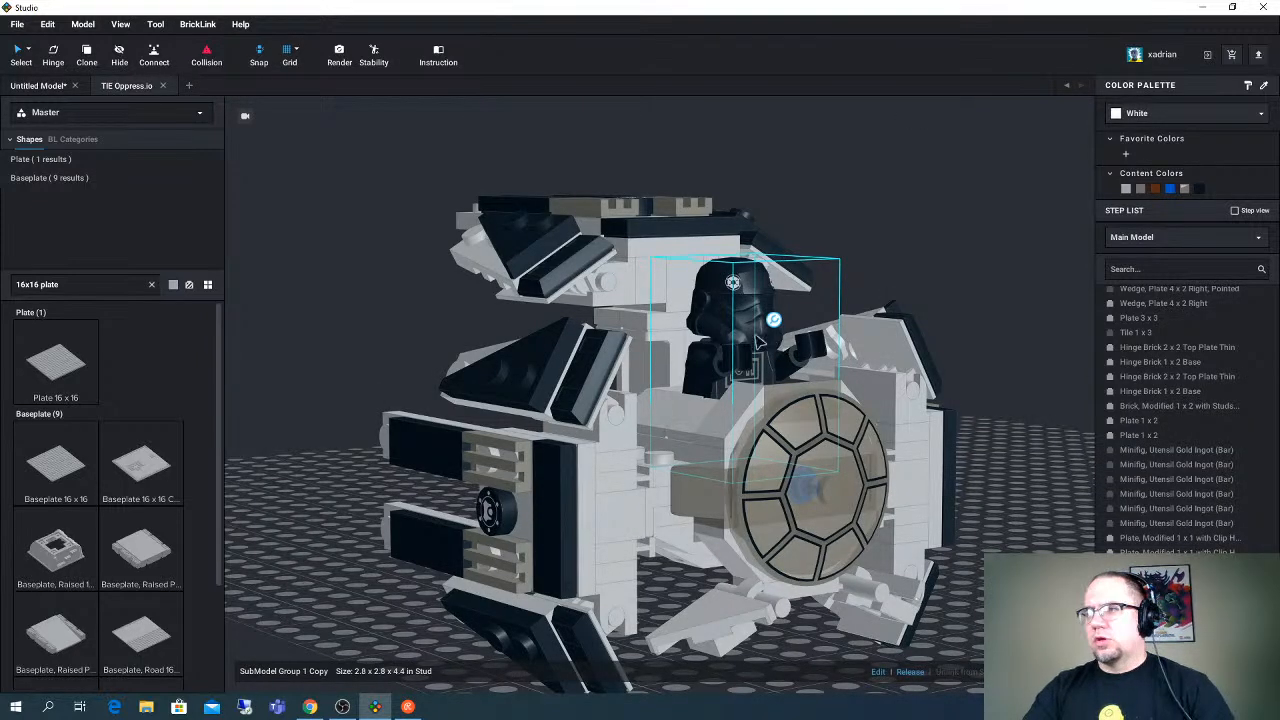
click(57, 88)
key(ctrl+v)
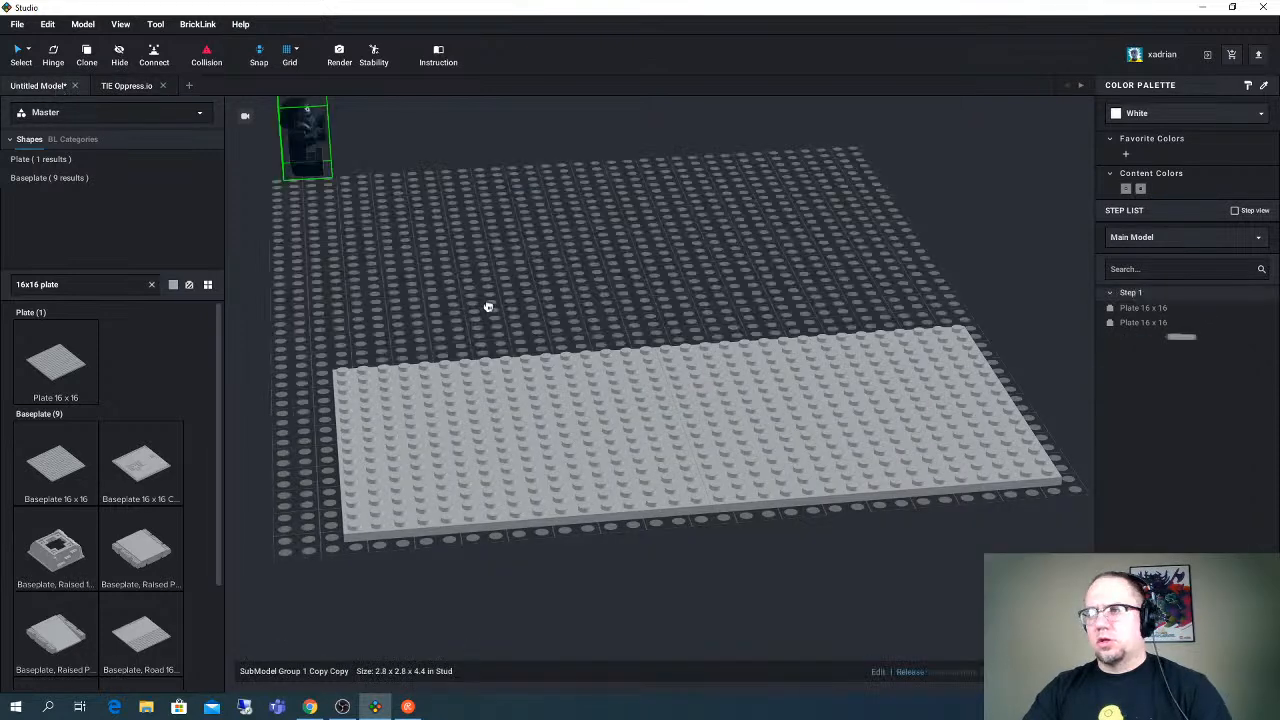
click(510, 305)
right_drag(510, 305, 443, 220)
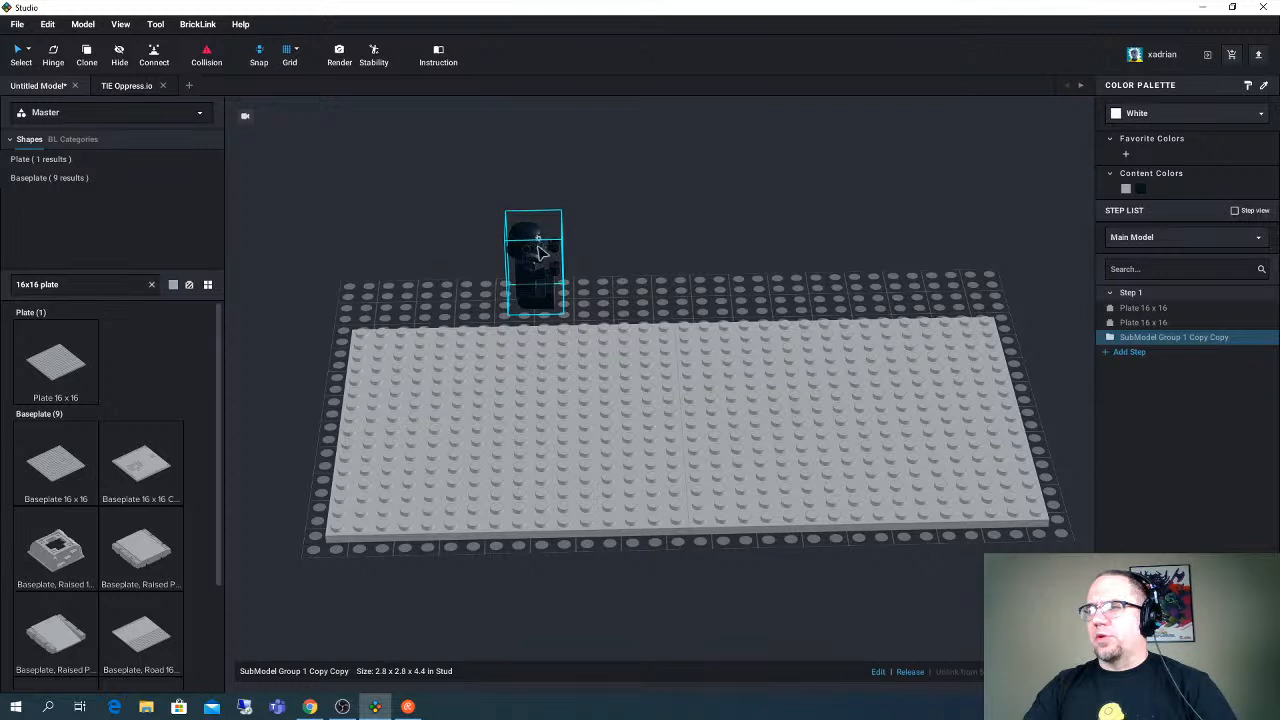
click(165, 86)
- Release the minifigure submodel into its individual parts
right_click(525, 291)
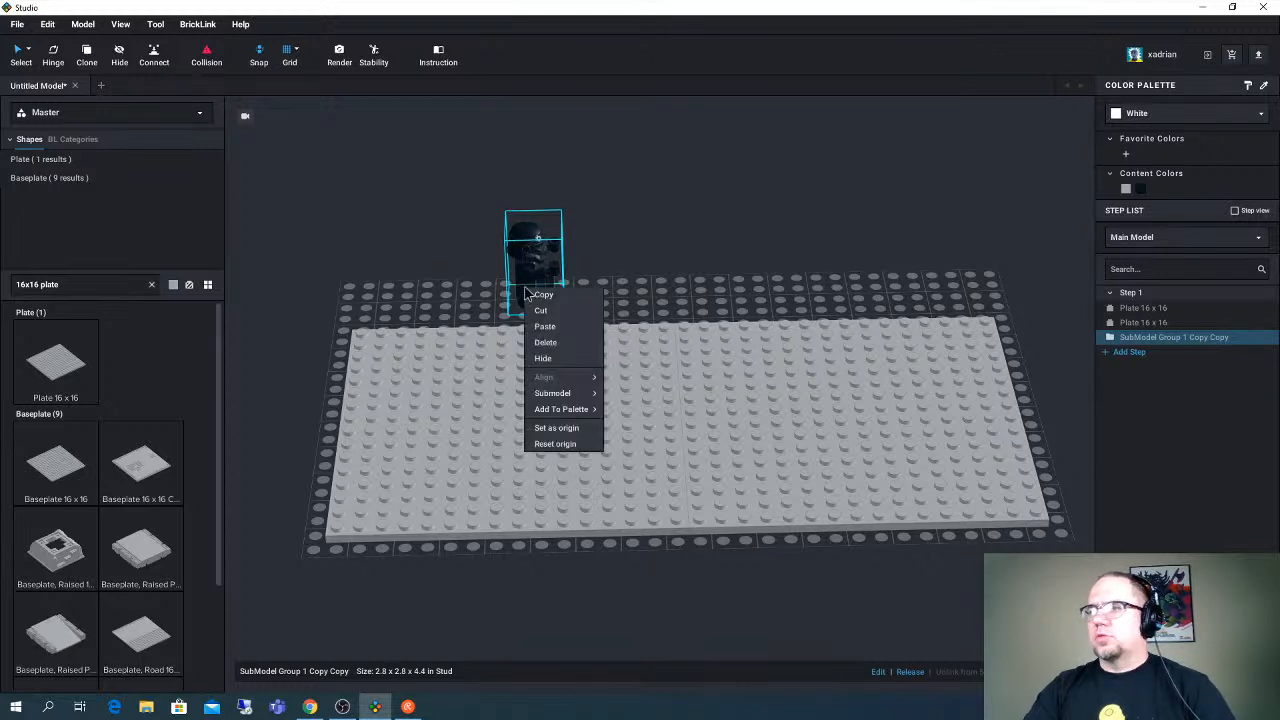
mouse_move(571, 393)
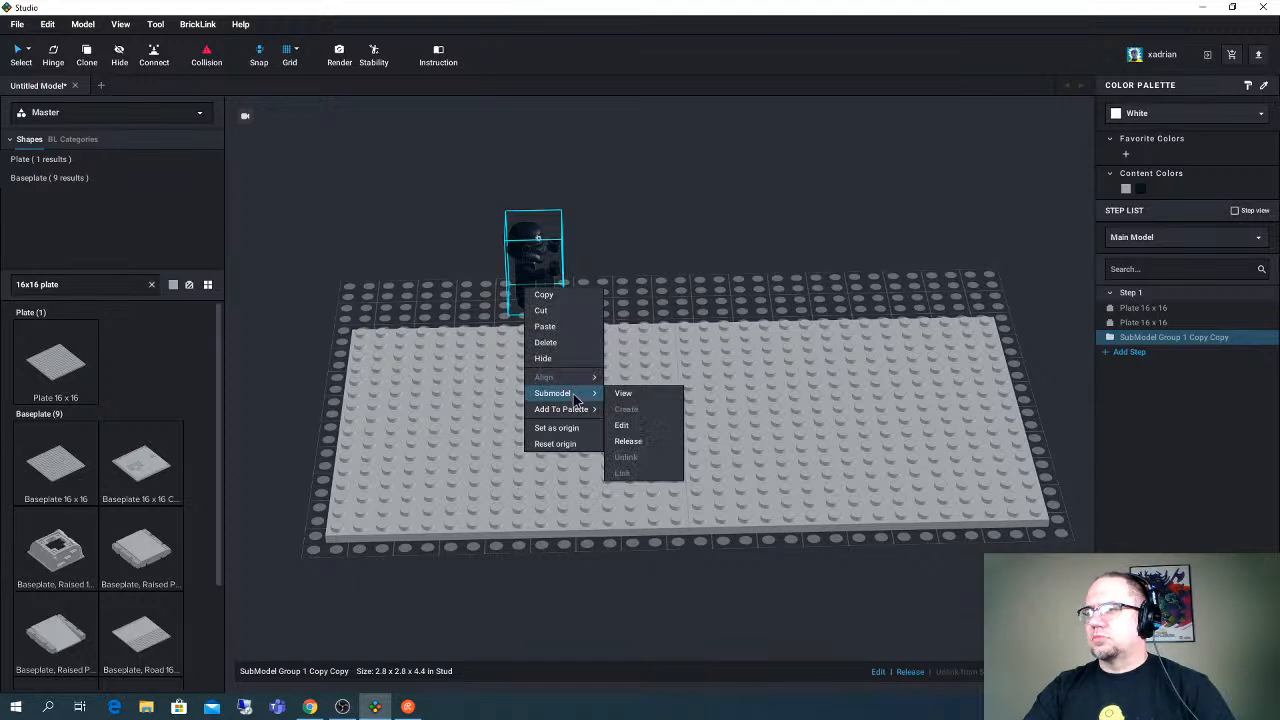
click(636, 444)
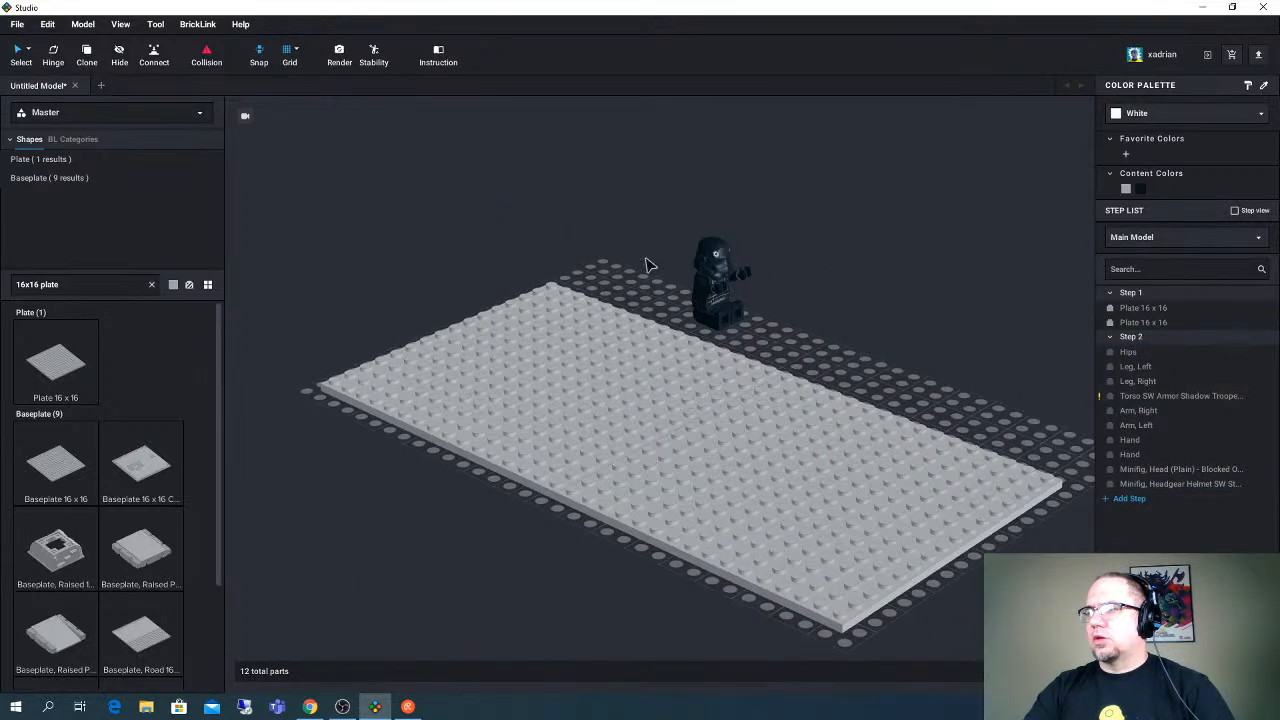
- Select both of the minifigure's legs and set their hinge angle to 0 so the figure stands
right_drag(645, 265, 592, 325)
click(592, 325)
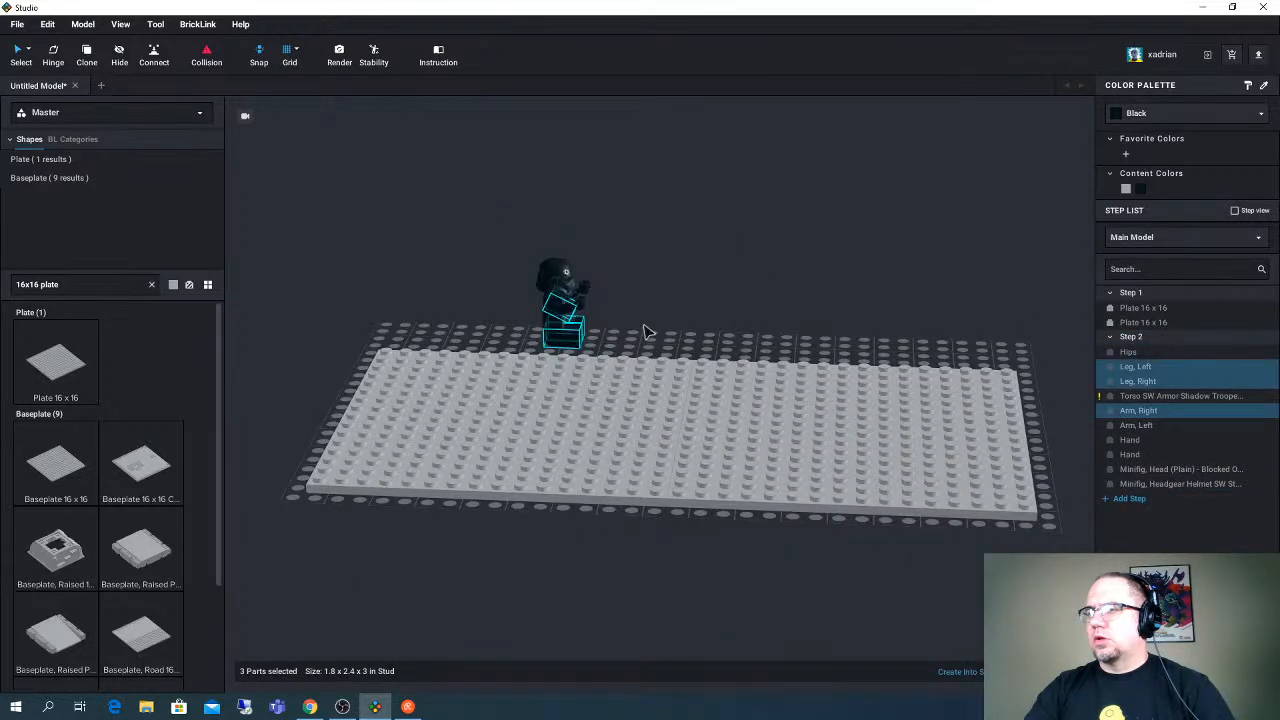
click(648, 332)
scroll(561, 287, up, 4)
click(535, 305)
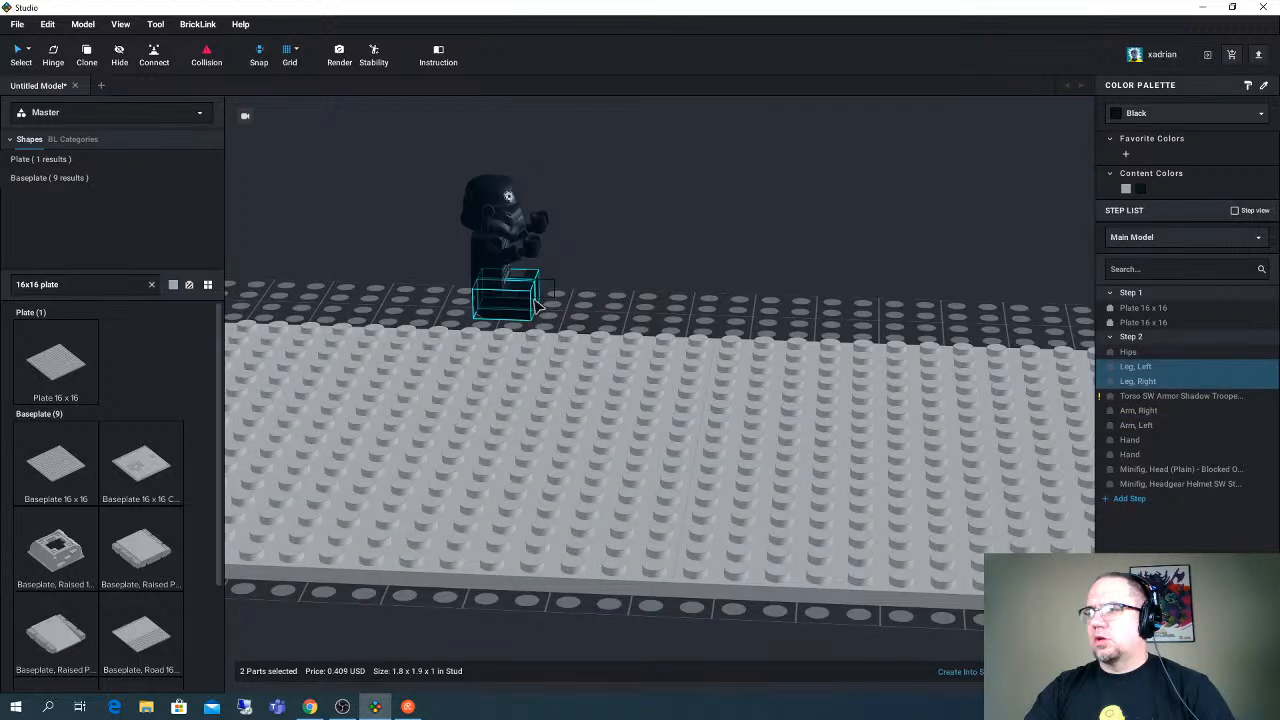
key(h)
drag(482, 252, 469, 298)
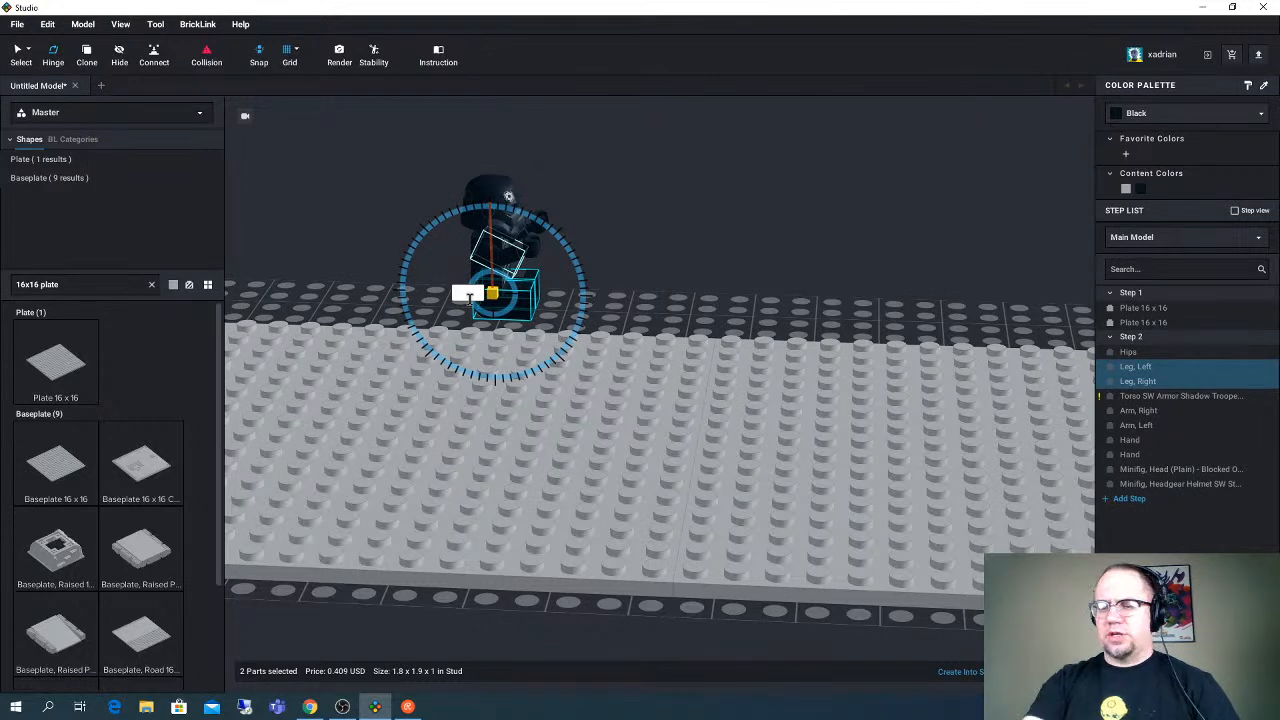
text(0)
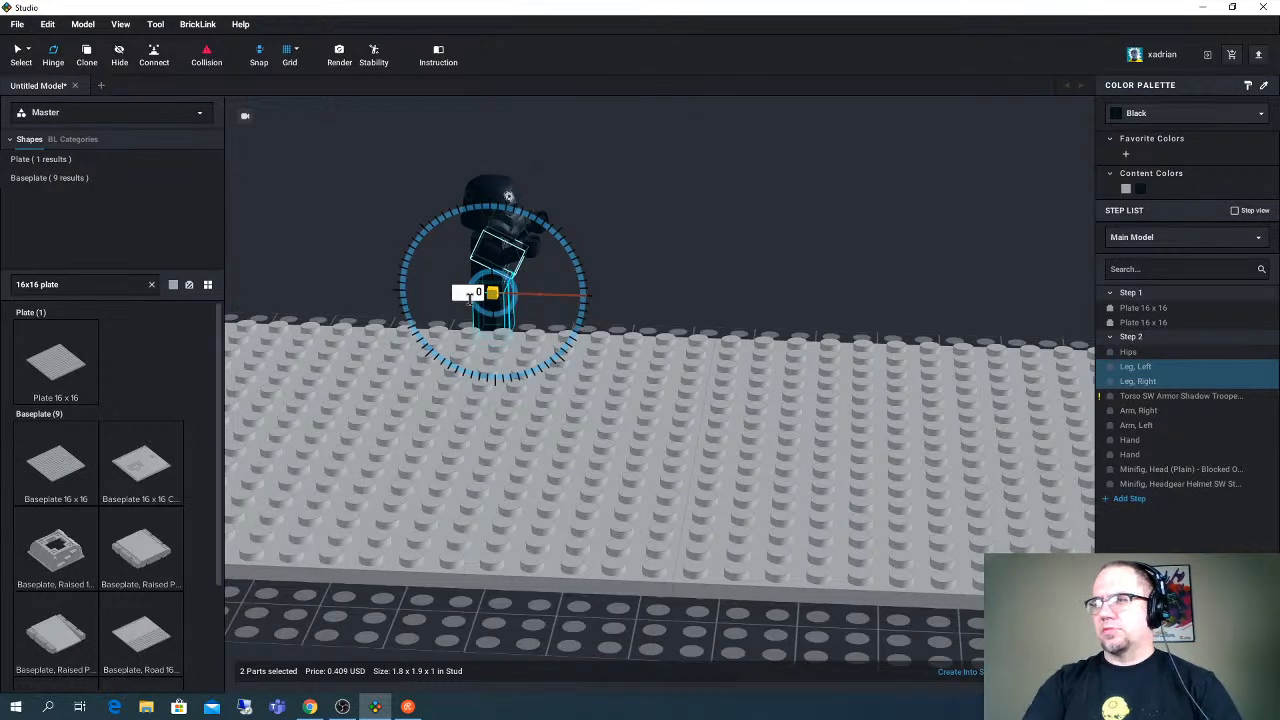
click(719, 259)
mouse_move(701, 229)
right_down()
mouse_move(687, 230)
mouse_move(701, 240)
right_up()
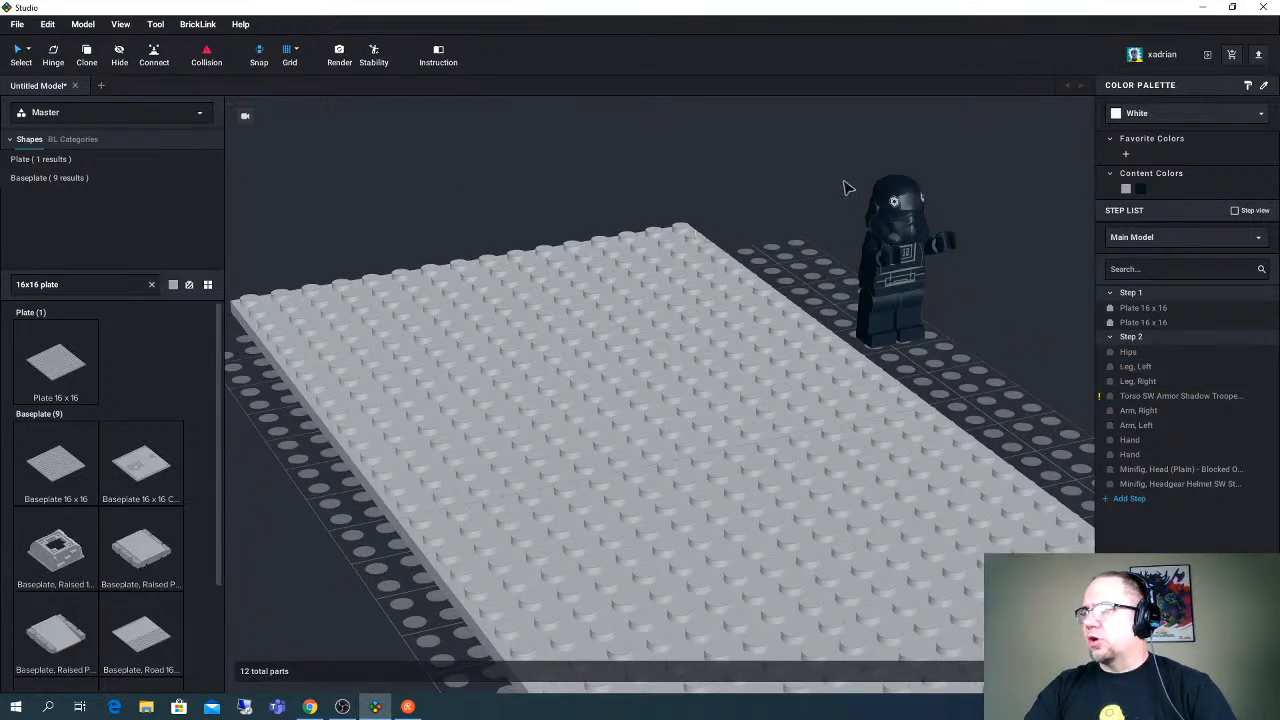
- Rotate the minifigure's right arm together with its hand down to the figure's side using the Hinge tool
click(885, 212)
drag(905, 256, 854, 234)
right_drag(854, 234, 854, 278)
drag(854, 278, 874, 330)
right_drag(926, 331, 863, 278)
click(863, 278)
click(674, 252)
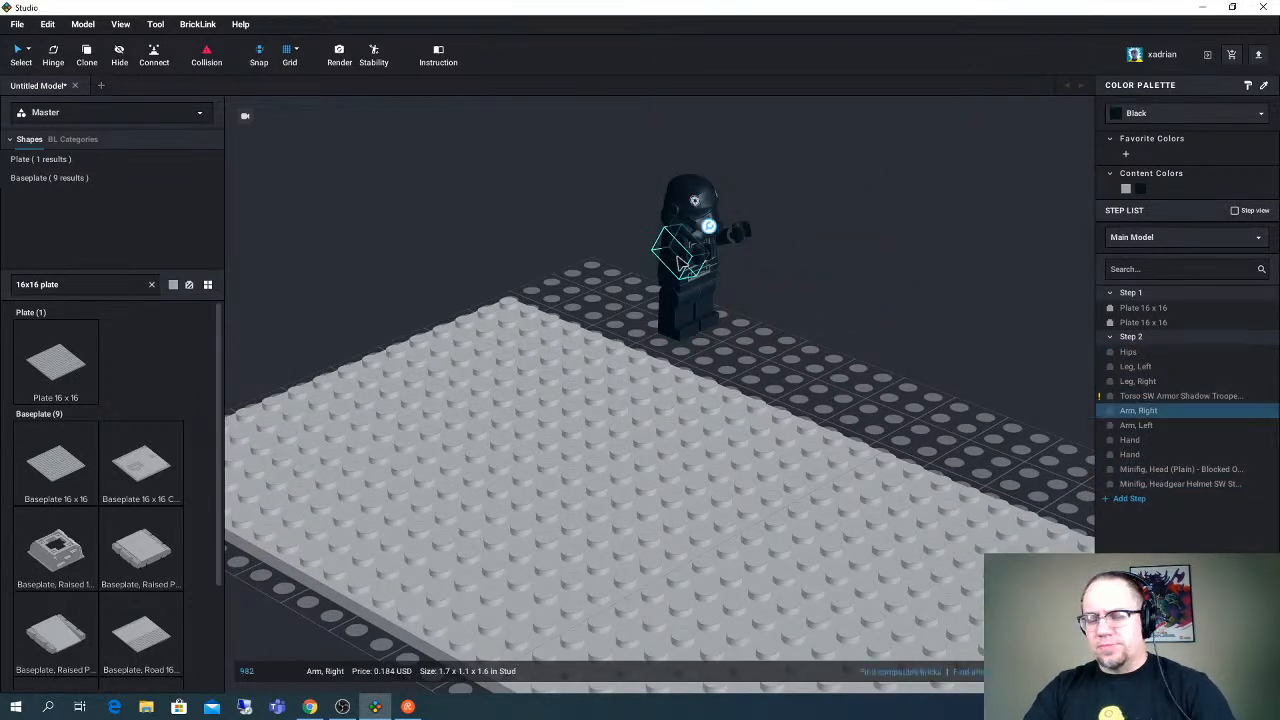
ctrl+click(674, 254)
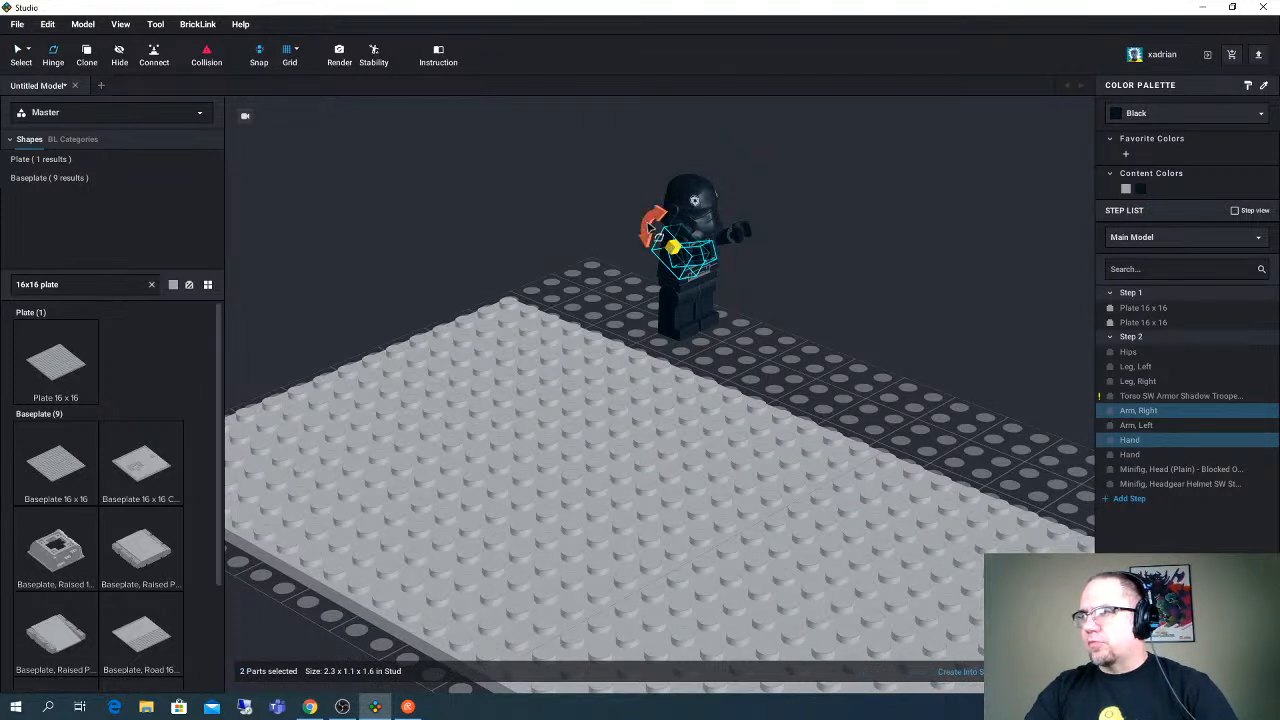
click(644, 246)
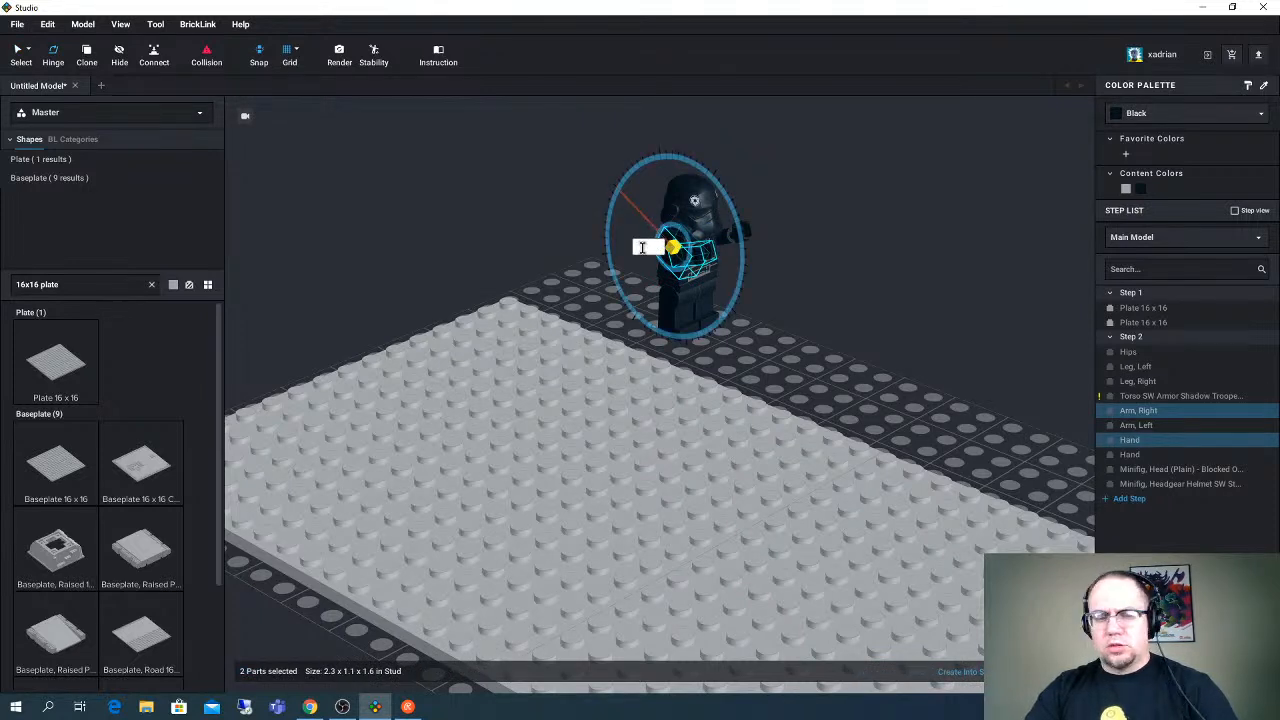
click(834, 286)
right_drag(834, 286, 700, 370)
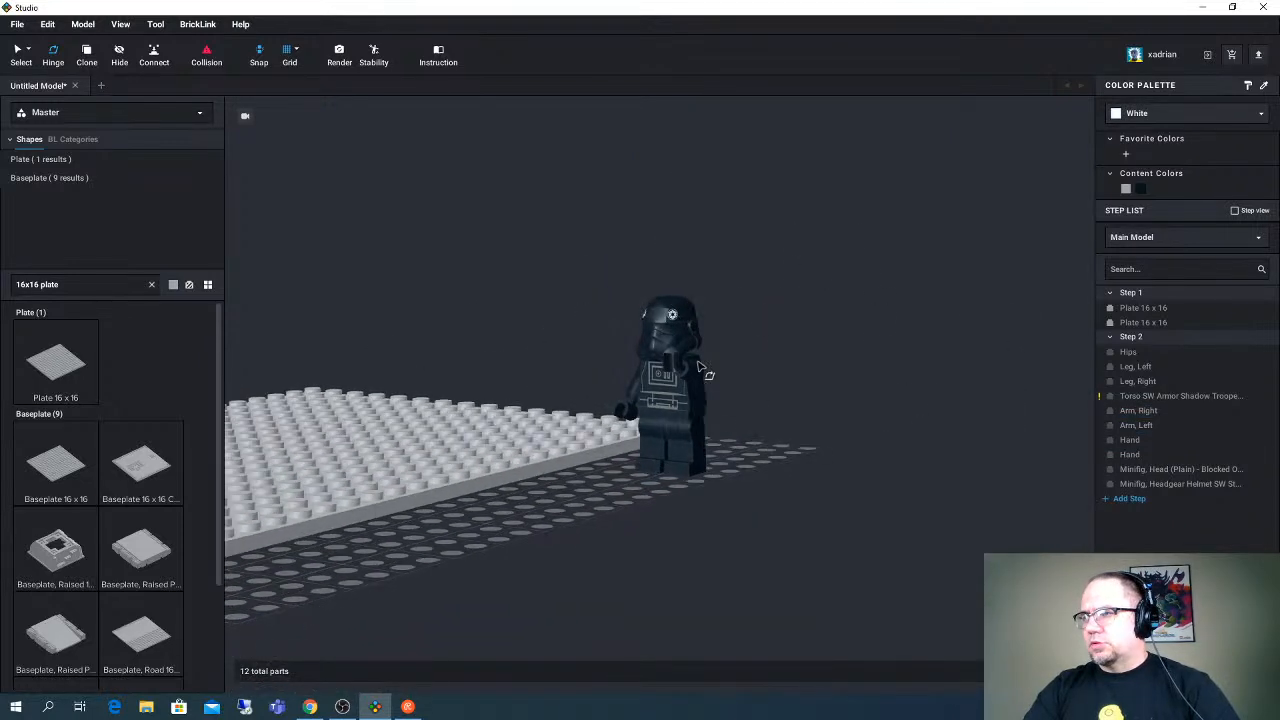
- Select the minifigure's left arm and its hand and set their hinge angle to 0
click(702, 378)
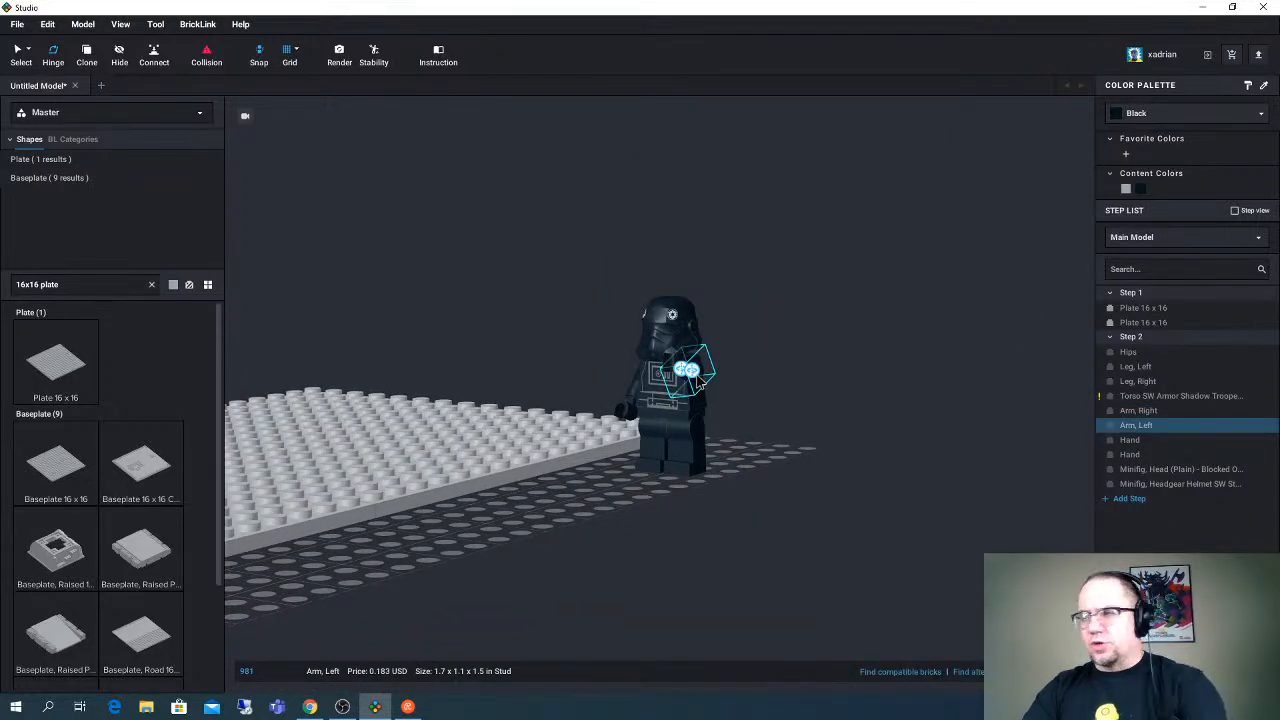
ctrl+click(718, 382)
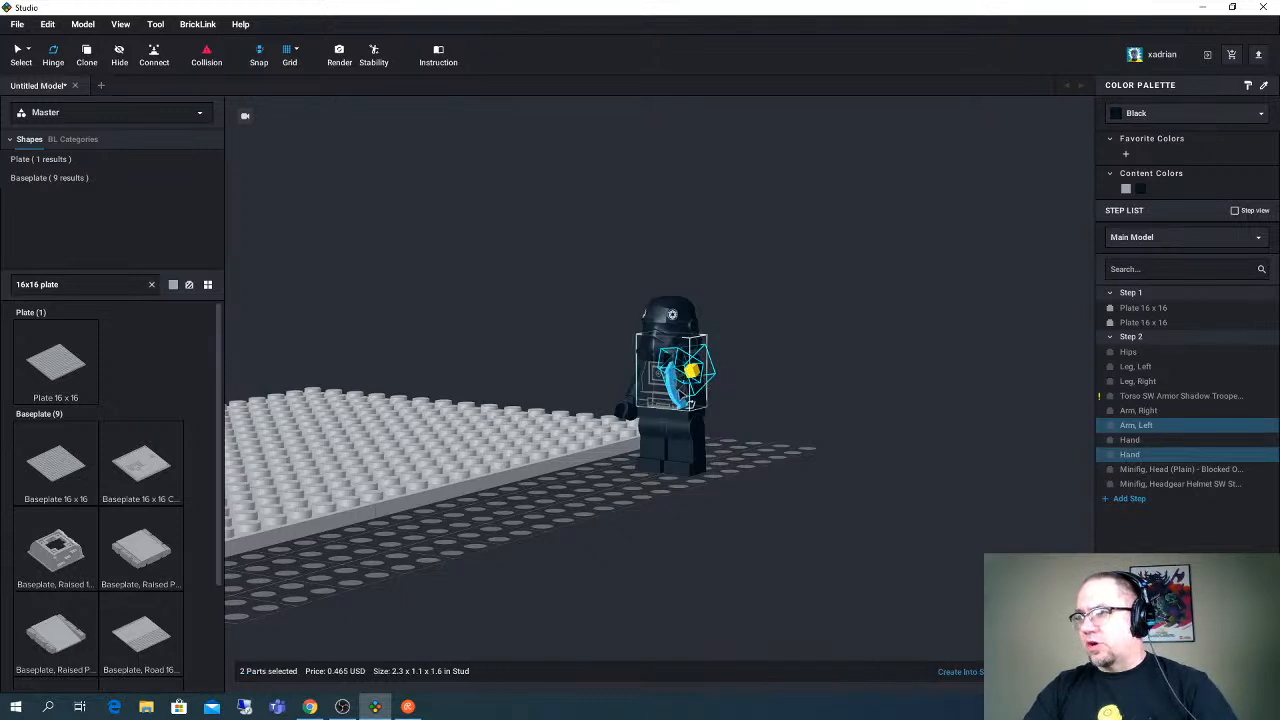
click(668, 370)
key(BackSpace)
text(0)
right_drag(797, 369, 762, 359)
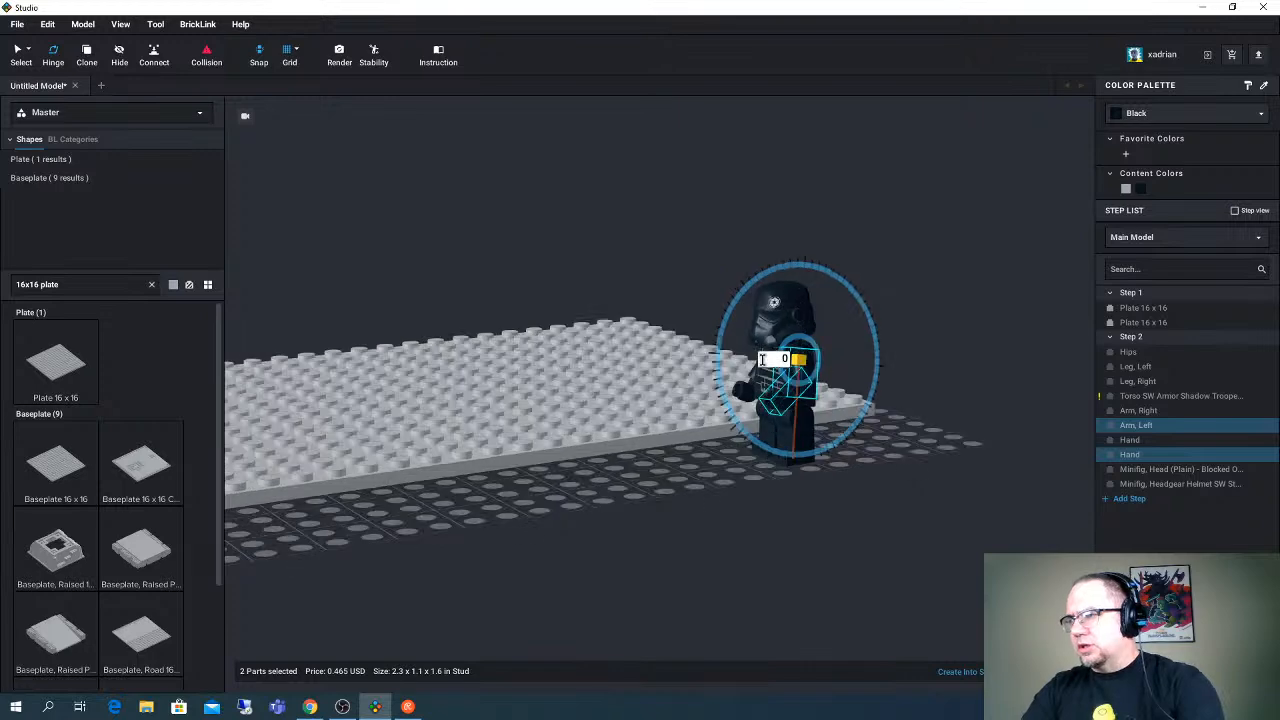
click(908, 309)
right_drag(895, 298, 943, 309)
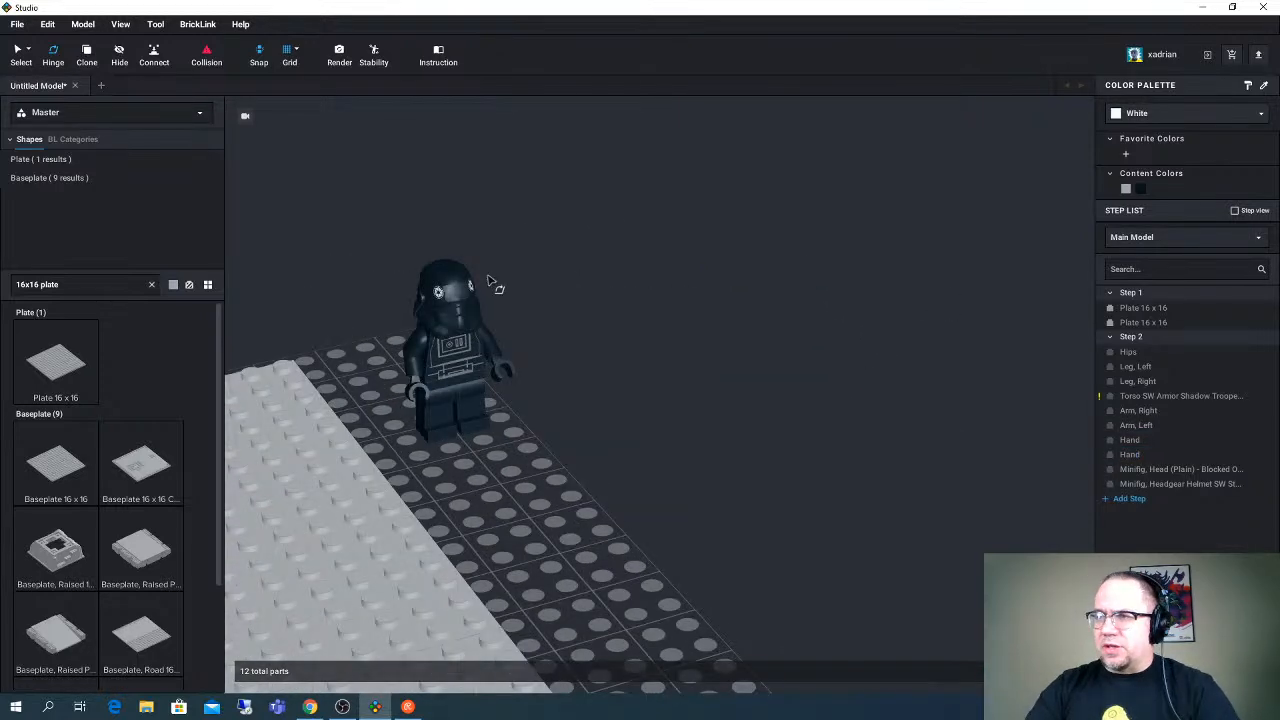
- Select all ten minifigure parts and rotate the figure a quarter turn about its vertical axis
middle_drag(488, 278, 487, 266)
drag(487, 270, 643, 449)
right_drag(643, 449, 671, 341)
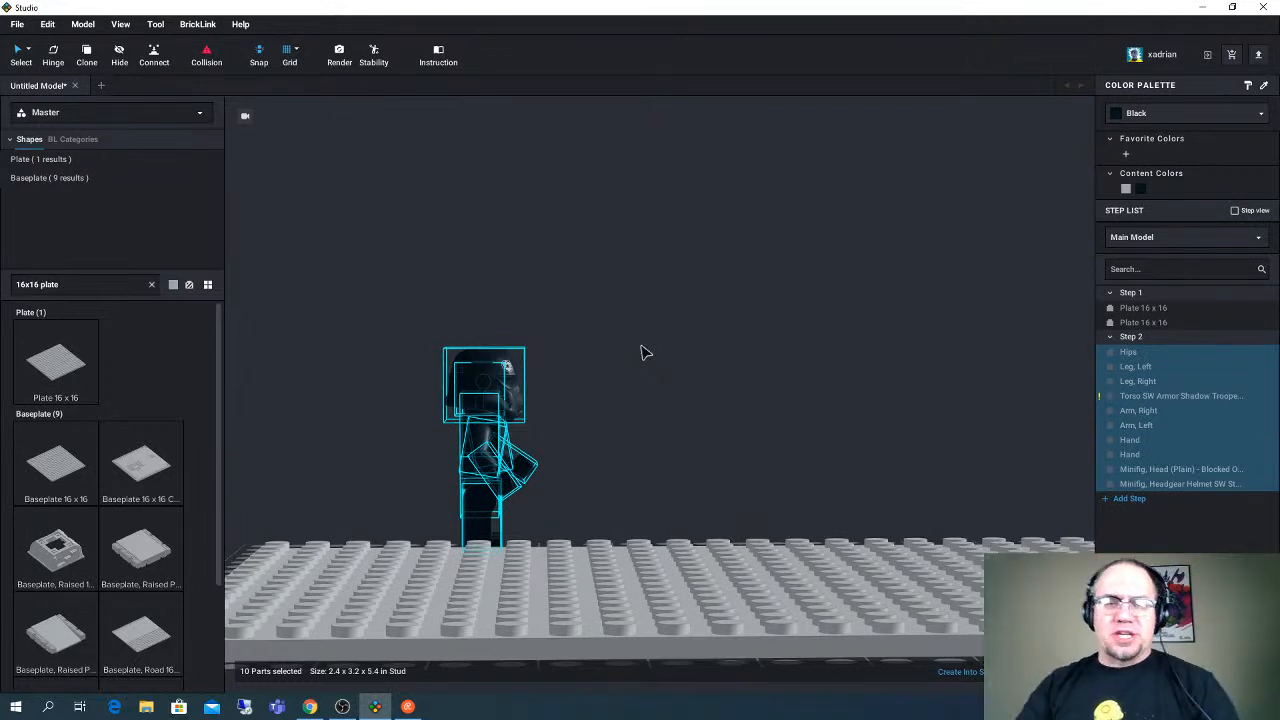
right_drag(642, 347, 617, 360)
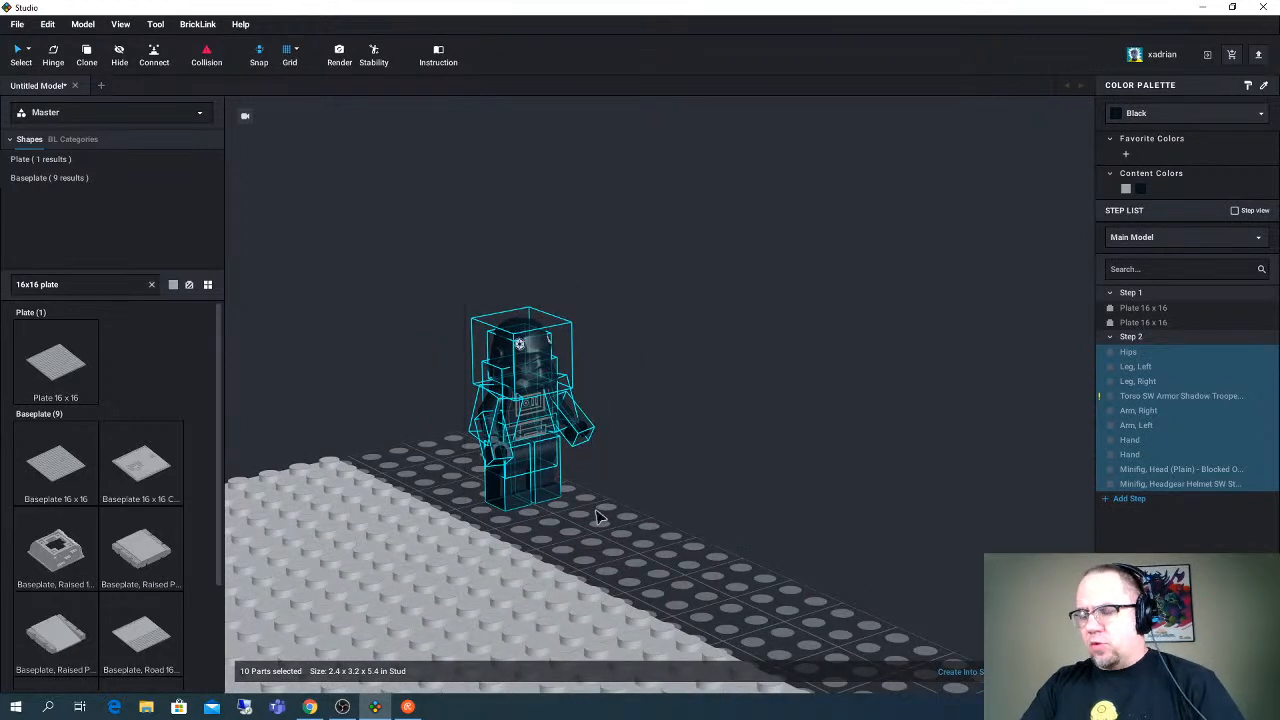
key(Left)
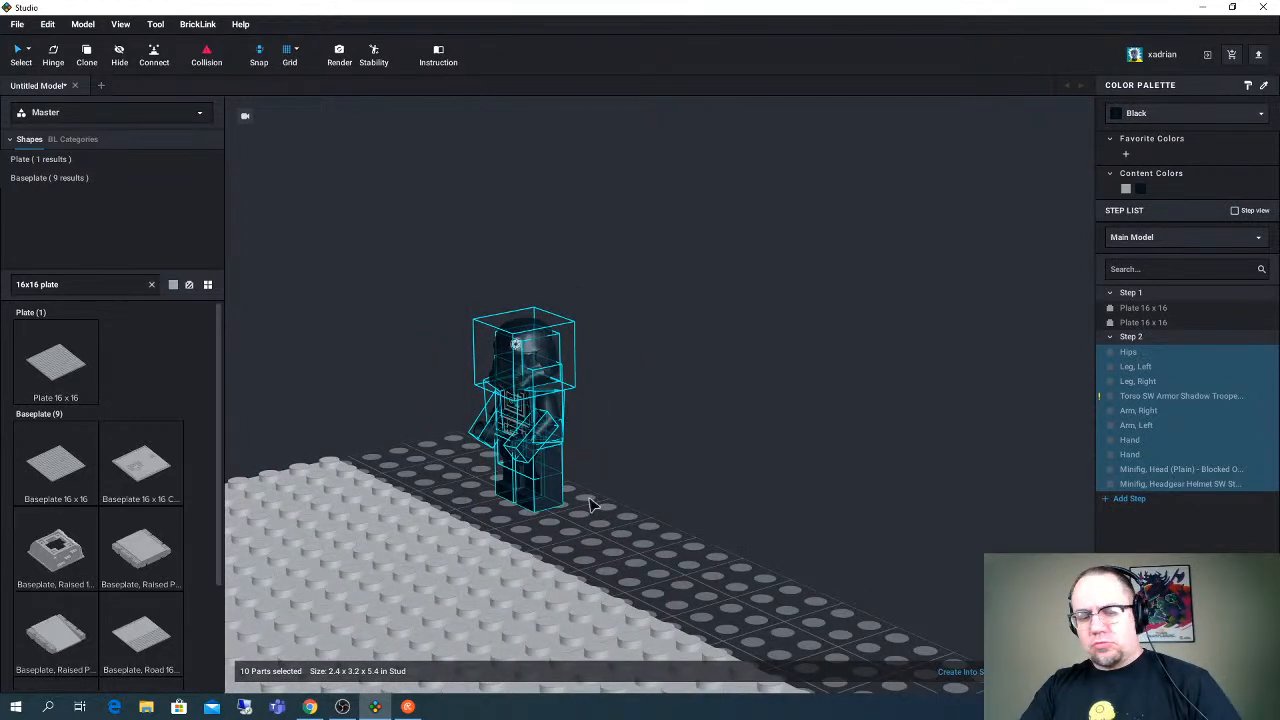
drag(468, 301, 578, 496)
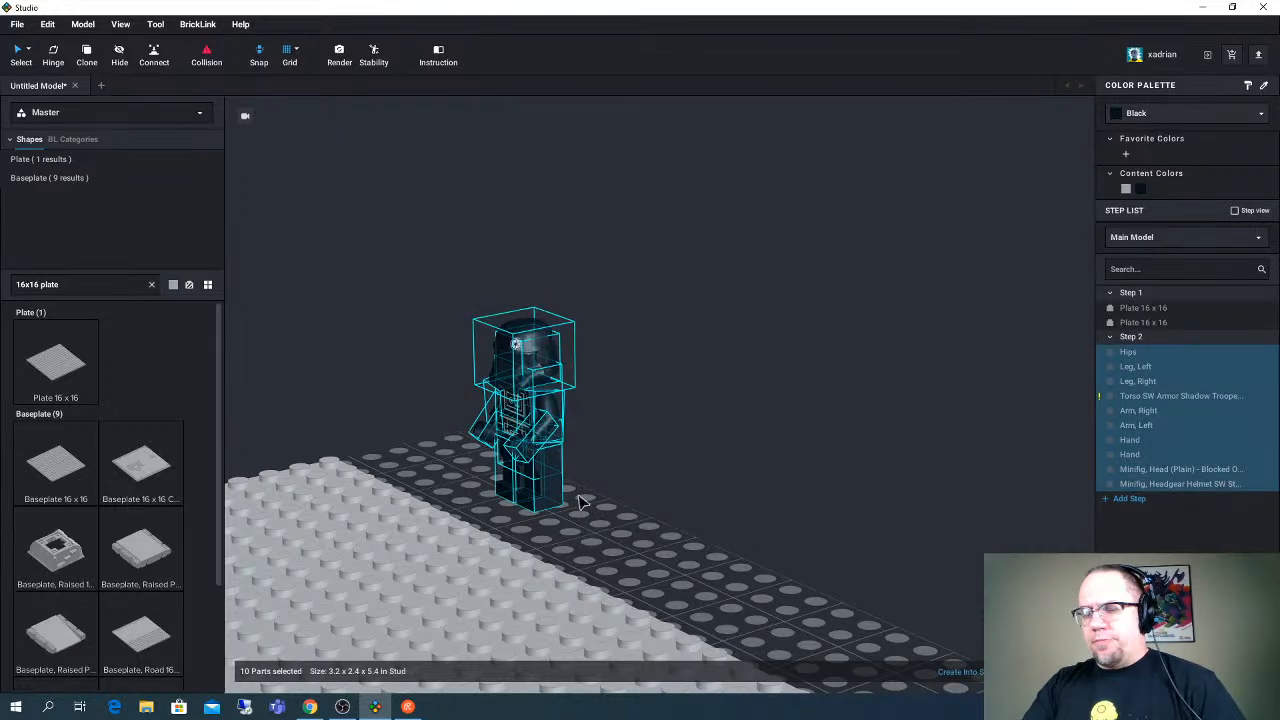
- Group the ten selected minifigure parts into a submodel
key(ctrl+g)
click(735, 396)
right_drag(653, 380, 669, 358)
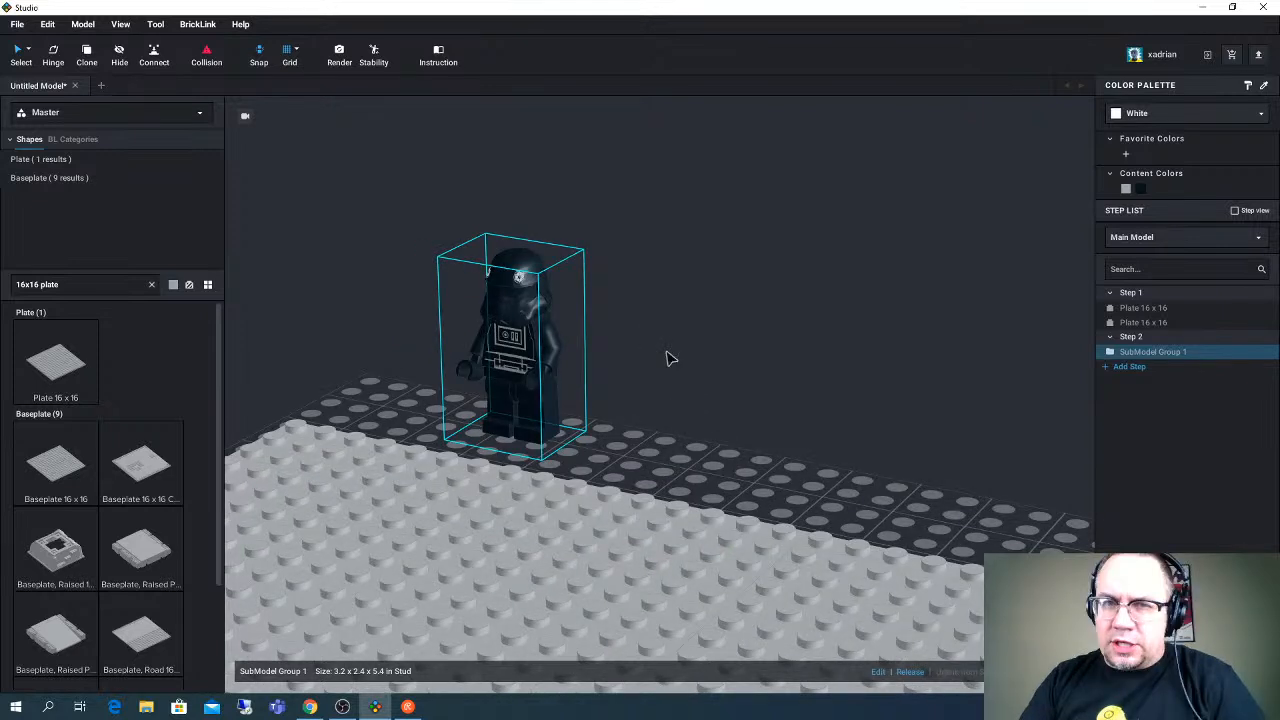
- Move the minifigure submodel onto the plates, close to the back corner of the base
scroll(667, 358, down, 1)
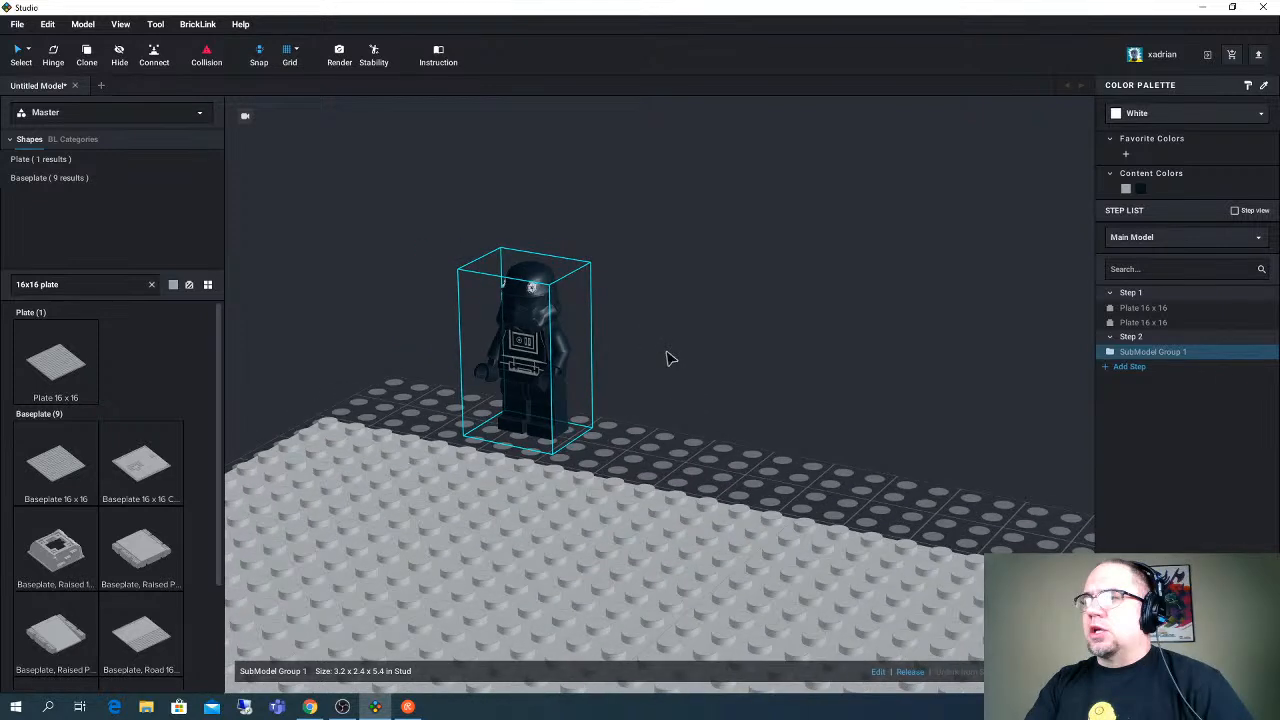
scroll(671, 358, down, 2)
drag(580, 408, 500, 425)
mouse_move(643, 397)
right_down()
mouse_move(614, 385)
mouse_move(657, 414)
right_up()
click(463, 360)
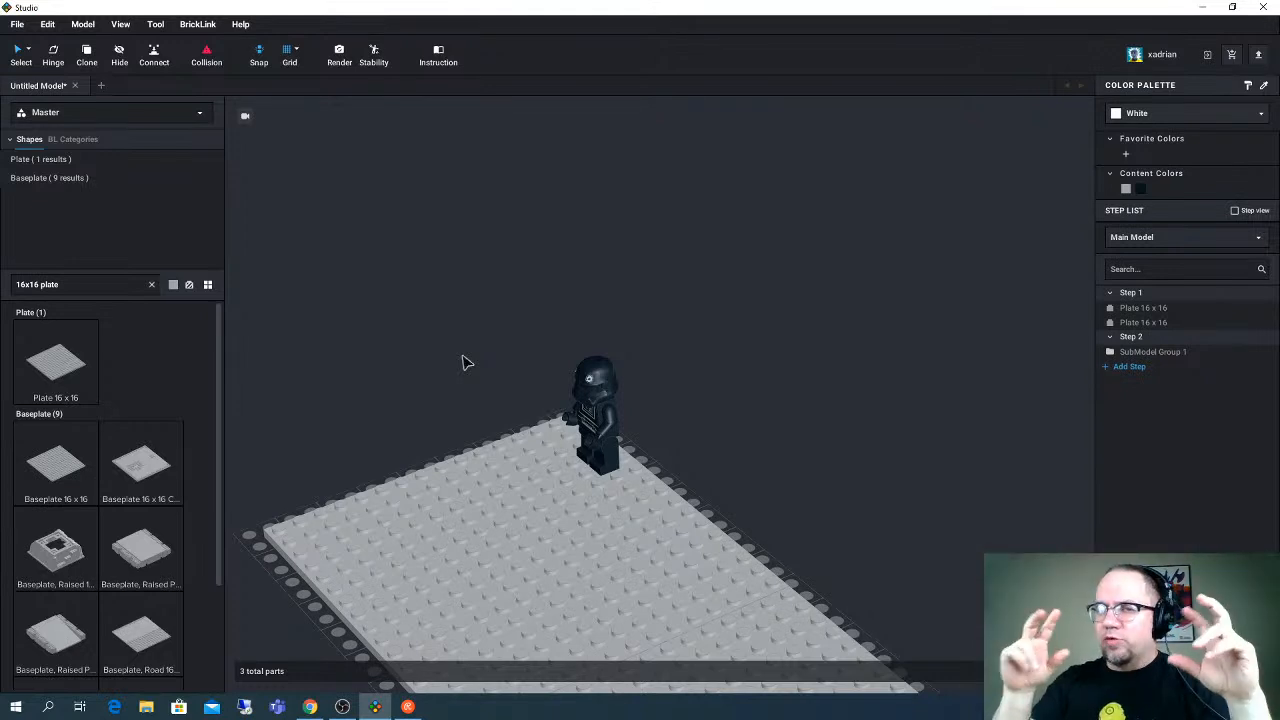
right_drag(464, 386, 476, 387)
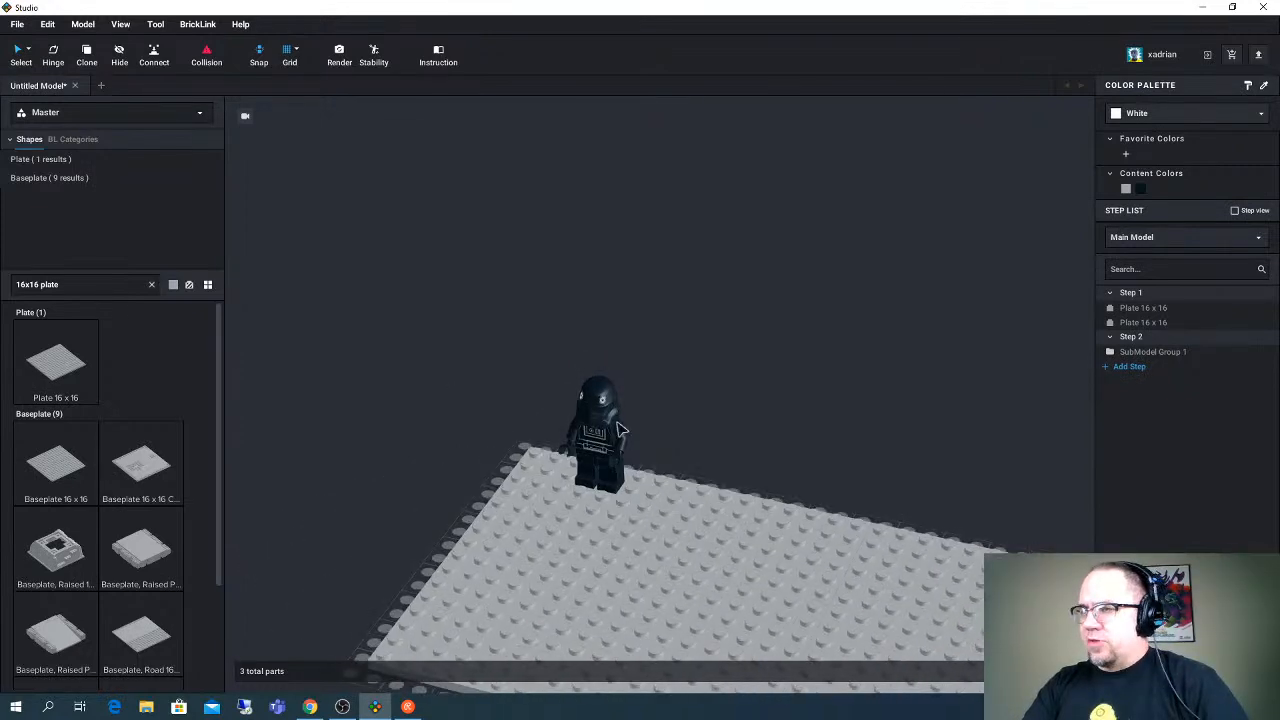
right_drag(618, 428, 480, 263)
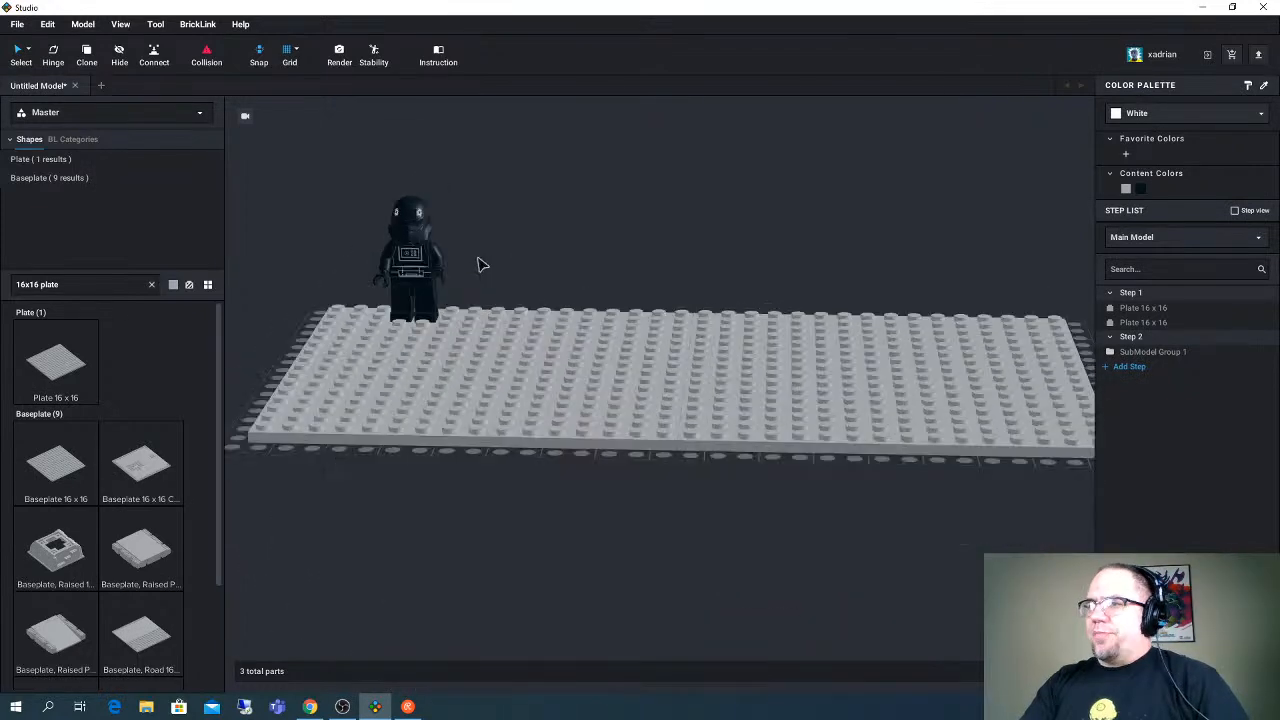
drag(432, 268, 416, 297)
right_drag(416, 297, 520, 290)
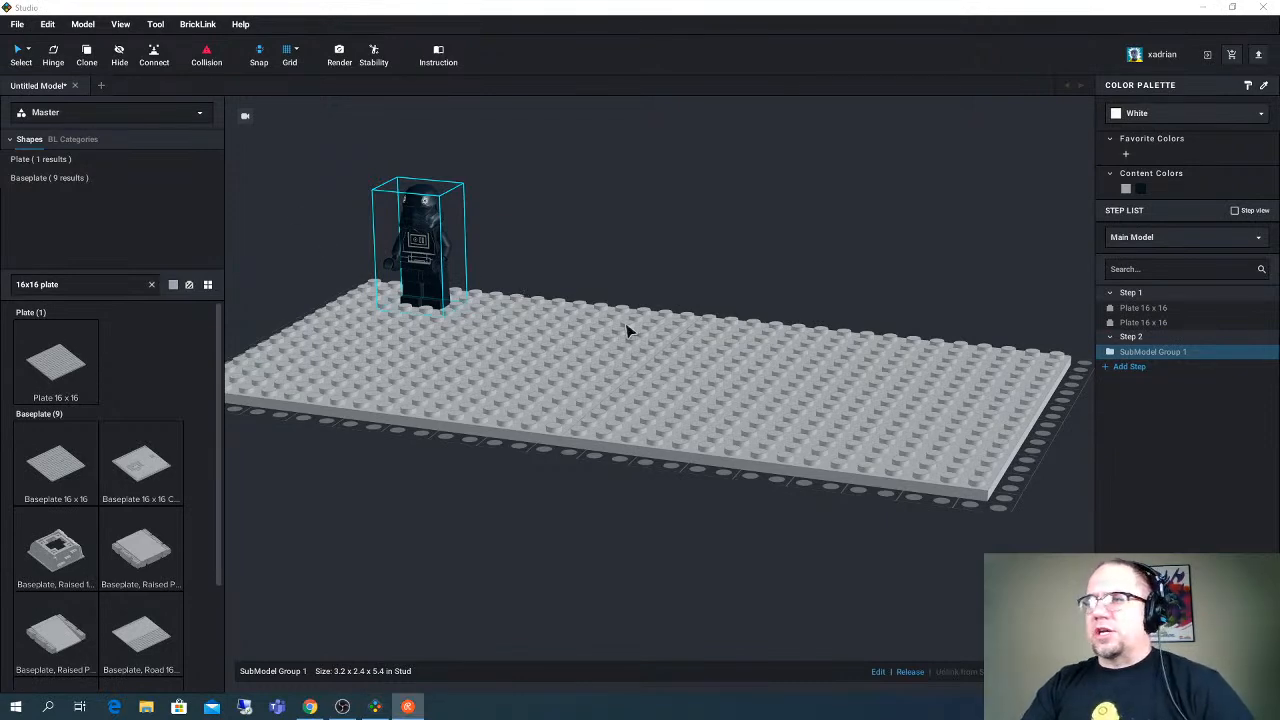
right_drag(611, 261, 567, 273)
middle_drag(575, 264, 662, 306)
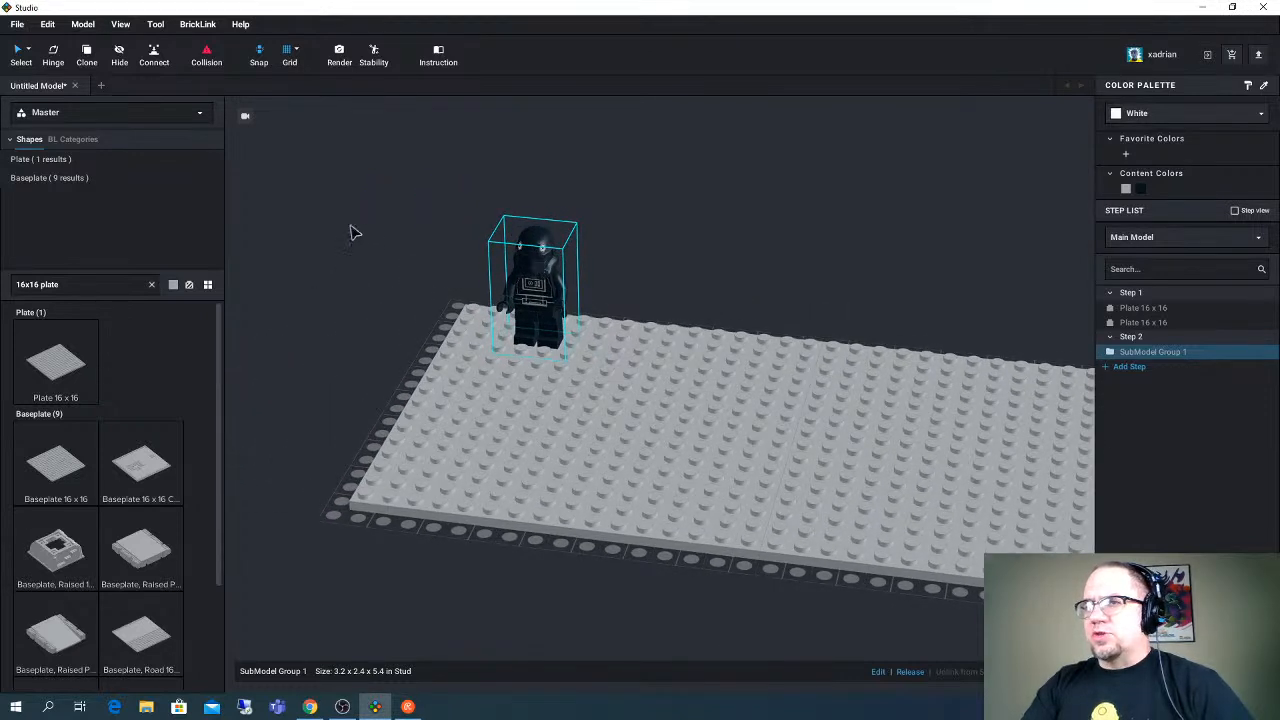
- Search the parts for "1x2 brick" and place a Brick 1 x 2 along the short edge at the back corner beside the minifigure
click(73, 284)
text(1x2 bric)
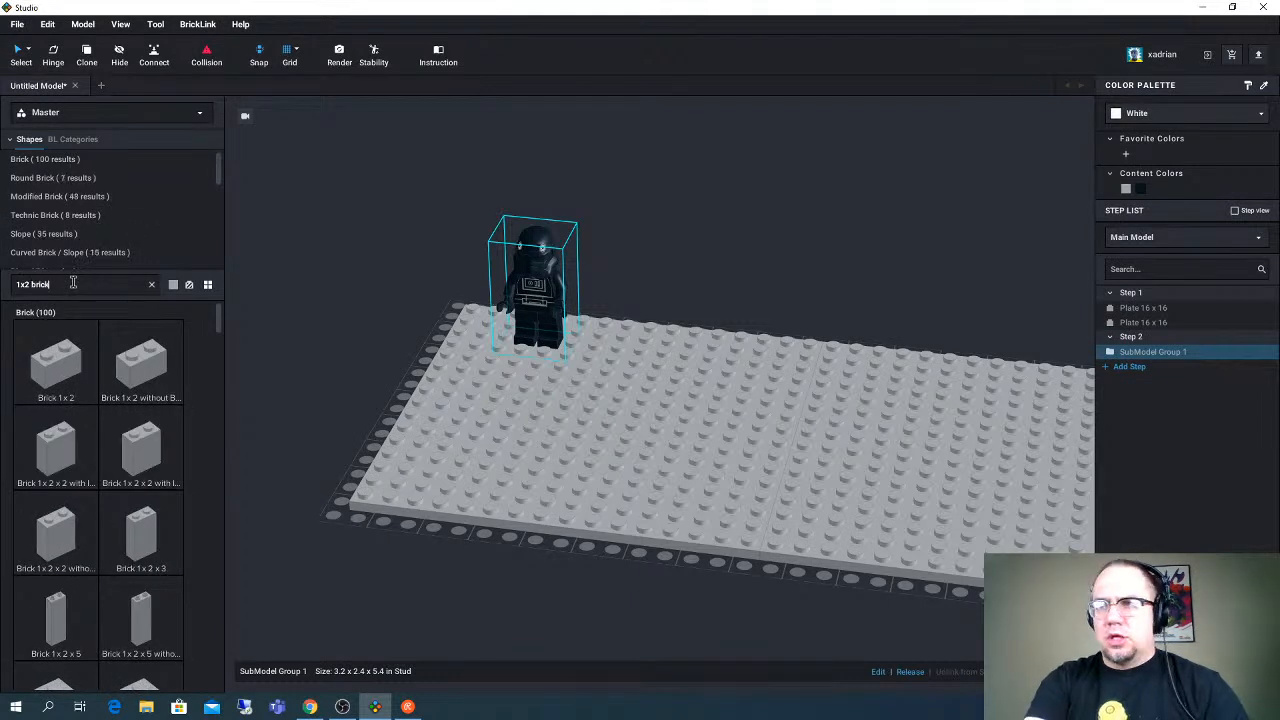
text(k)
drag(56, 362, 455, 333)
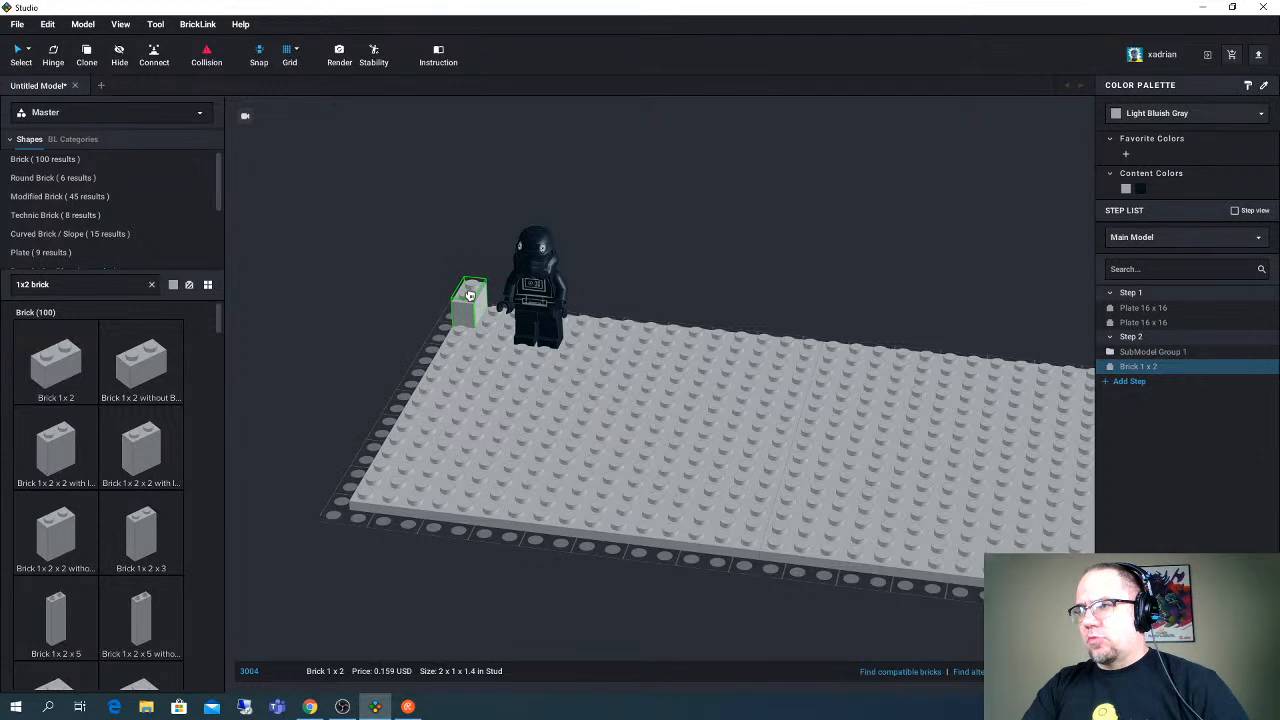
click(469, 295)
click(469, 300)
click(468, 301)
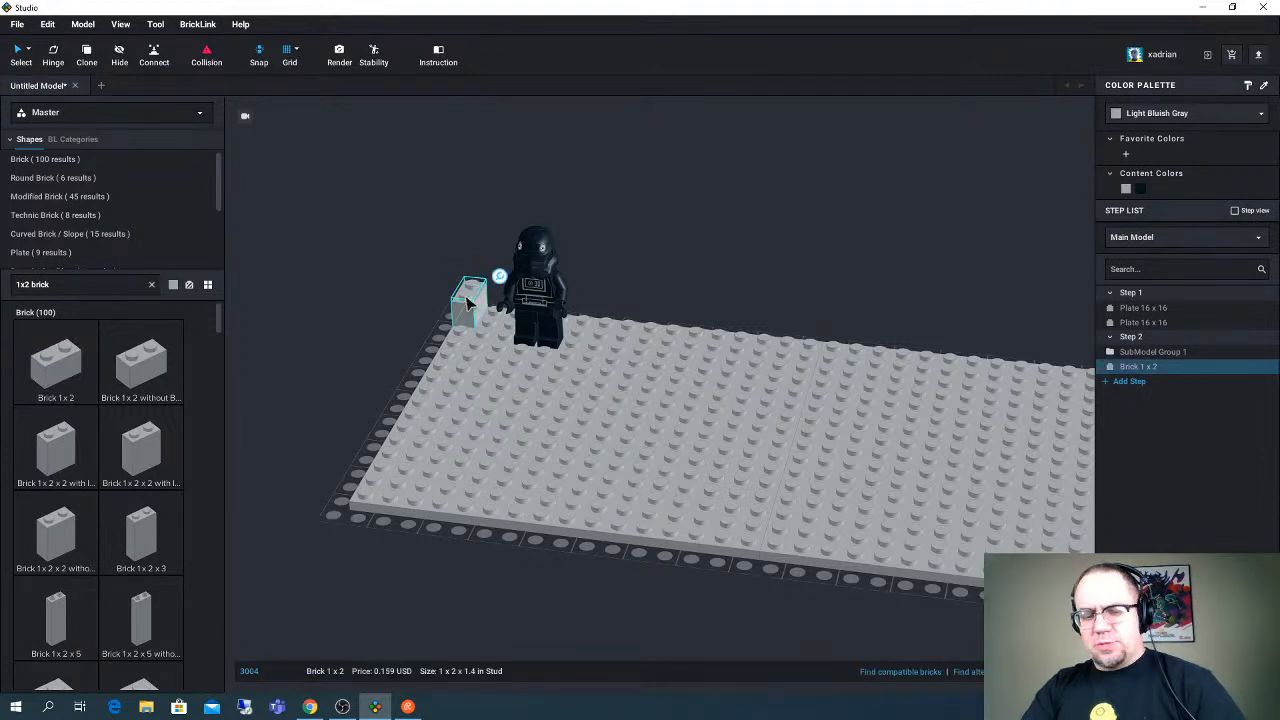
- Stack three copies of the corner brick on top of it to form a column four bricks high
key(ctrl+v)
key(ctrl+v)
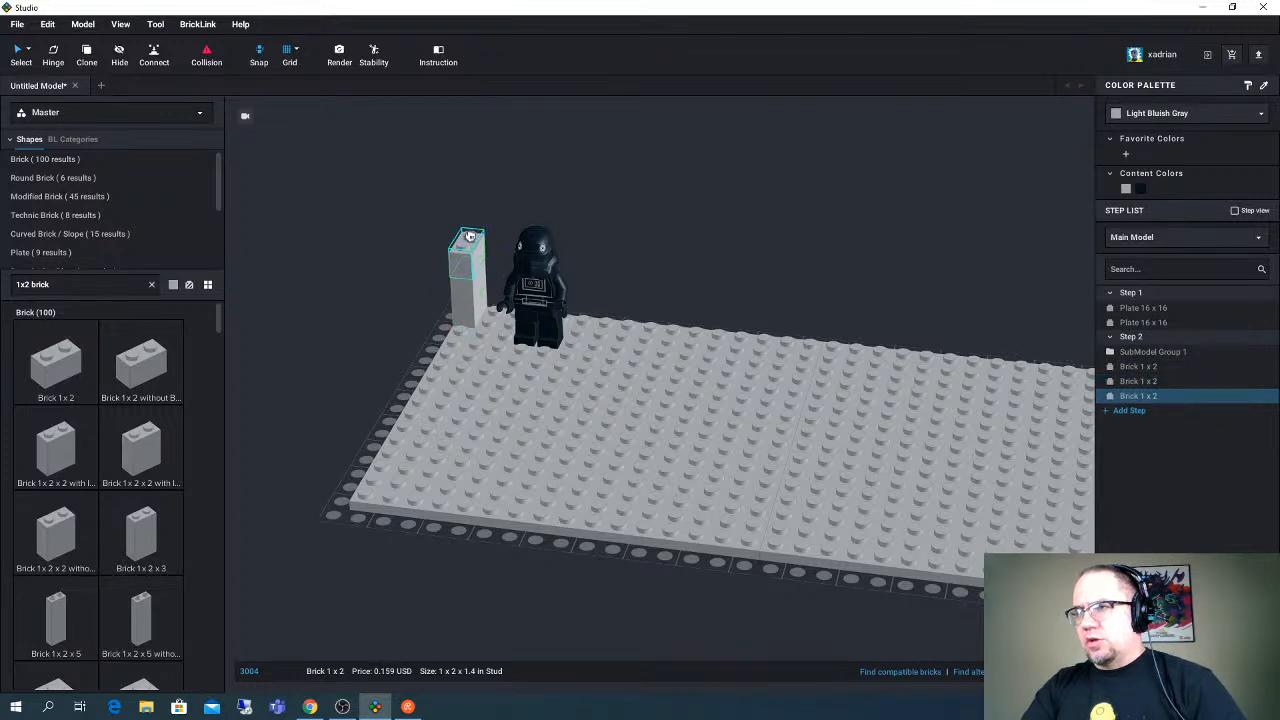
key(ctrl+v)
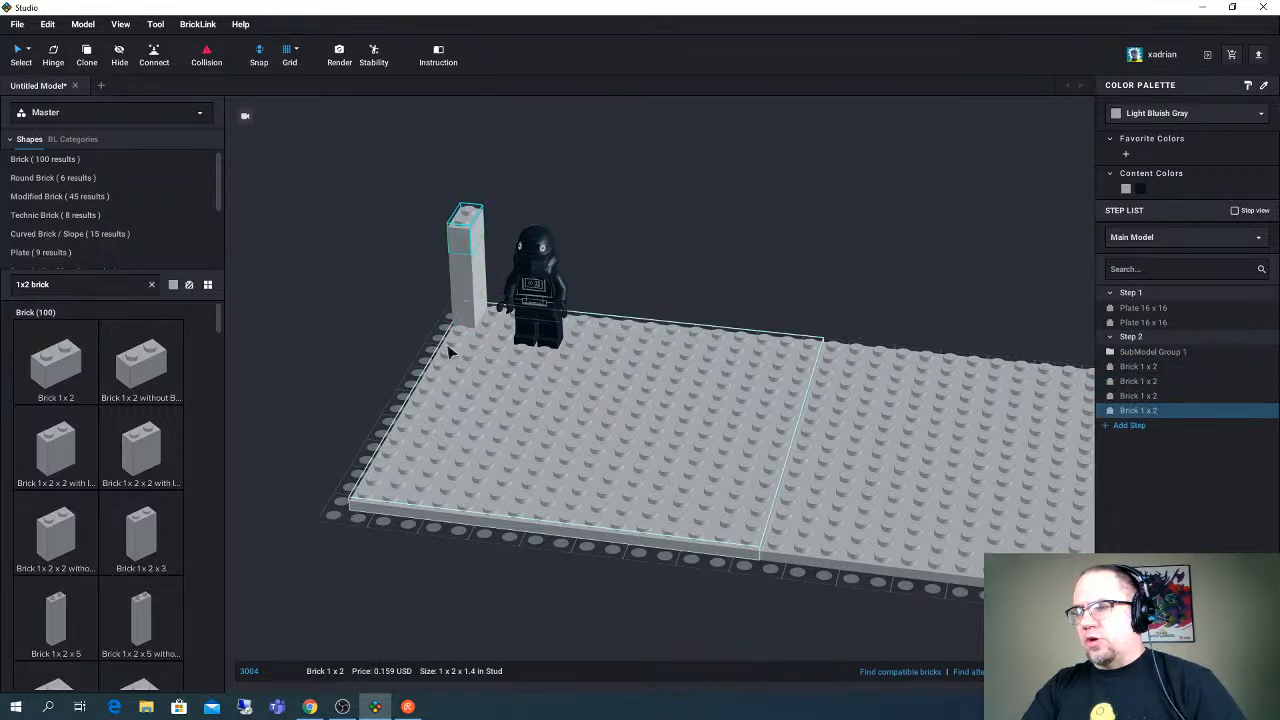
- Build a second four-brick column of Brick 1 x 2 copies along the back edge, adjoining the corner column behind the minifigure
right_drag(535, 300, 525, 330)
key(ctrl+v)
click(495, 322)
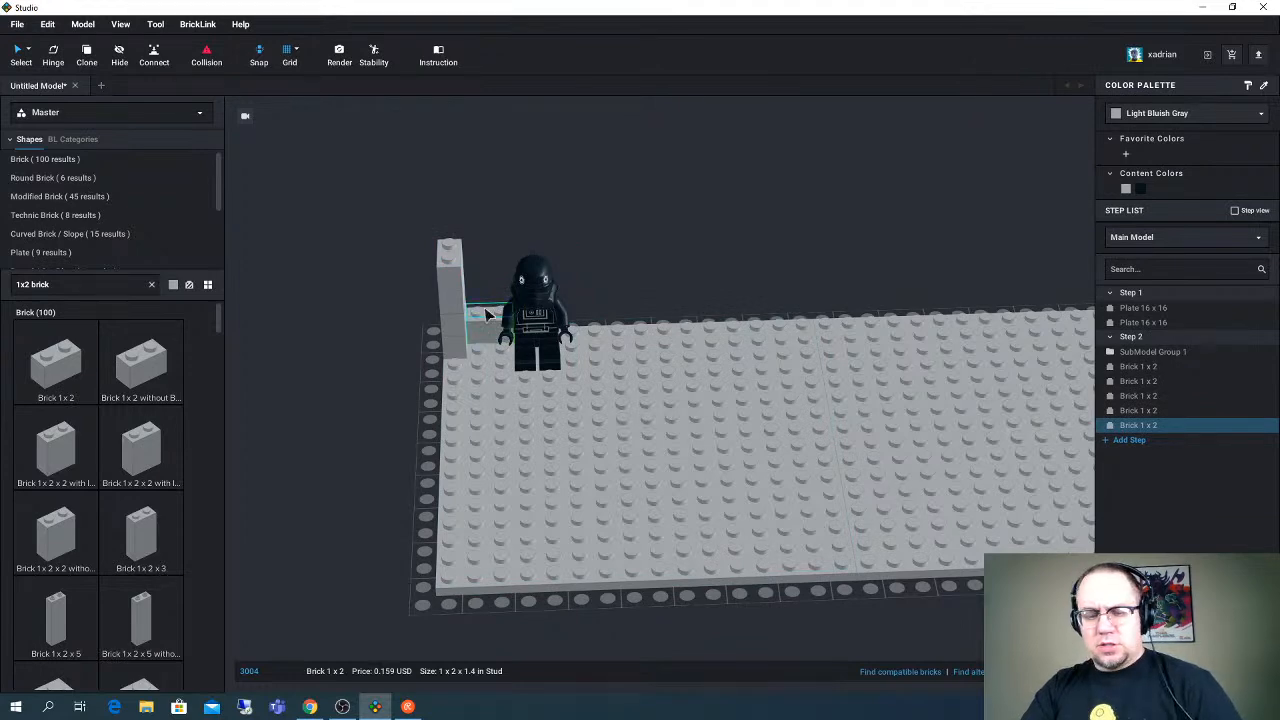
key(ctrl+v)
click(491, 297)
key(ctrl+v)
click(489, 283)
key(ctrl+v)
click(487, 259)
- Copy the top bricks of both corner columns as a pair and stack two copies, raising the columns to six bricks
right_drag(487, 251, 488, 231)
click(498, 195)
click(481, 235)
shift+click(457, 241)
key(ctrl+c)
key(ctrl+v)
right_drag(528, 232, 508, 240)
click(470, 229)
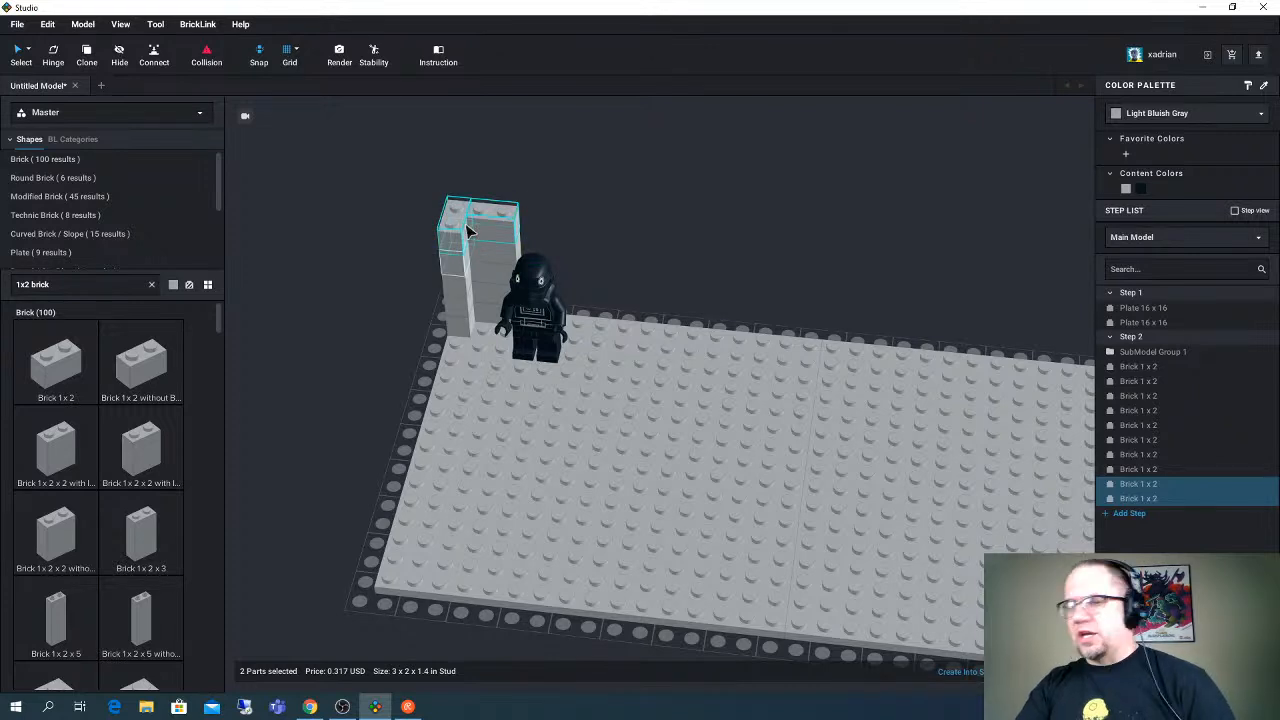
right_drag(470, 229, 589, 260)
key(ctrl+v)
click(490, 174)
middle_drag(589, 260, 588, 304)
- Try a seventh course of bricks on top of both corner columns
key(ctrl+v)
click(460, 228)
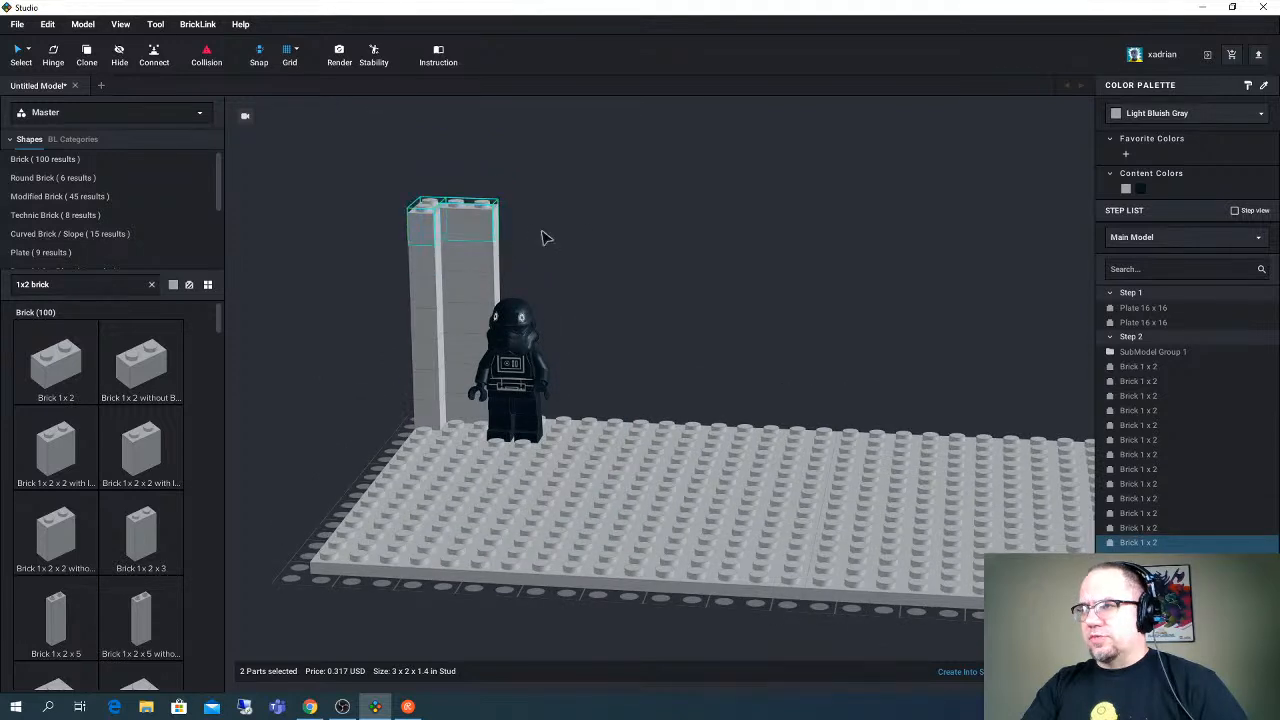
right_drag(531, 234, 564, 228)
click(550, 225)
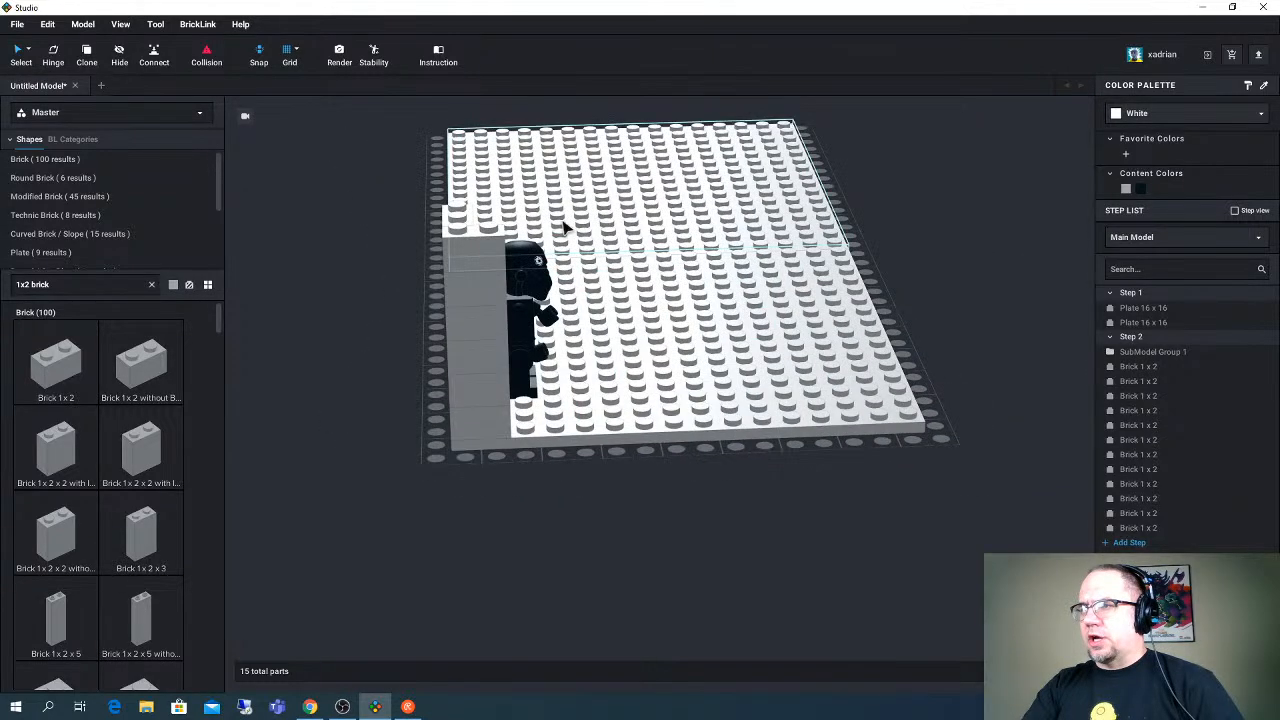
- Select the six-brick column on the short edge and place a copy at the other corner of that edge
click(474, 277)
ctrl+click(486, 323)
ctrl+click(480, 360)
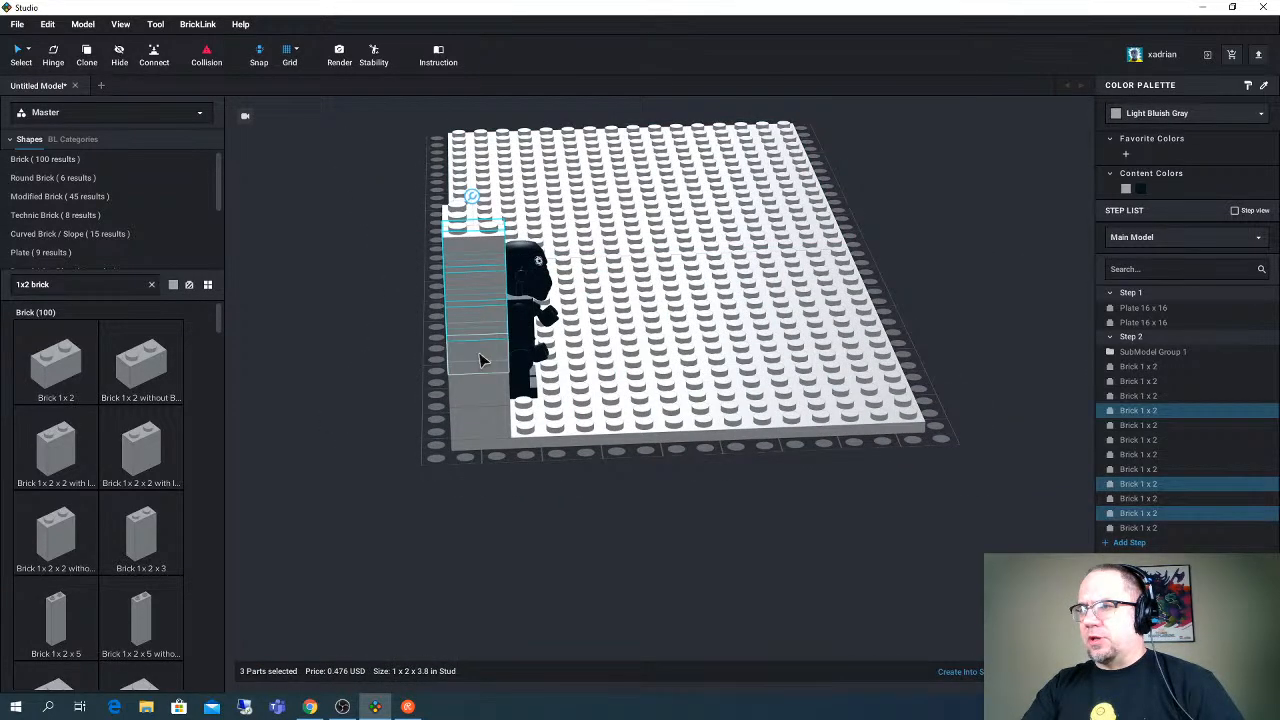
ctrl+click(482, 384)
ctrl+click(483, 402)
ctrl+click(484, 420)
drag(484, 420, 903, 409)
right_drag(903, 409, 603, 203)
scroll(751, 277, down, 3)
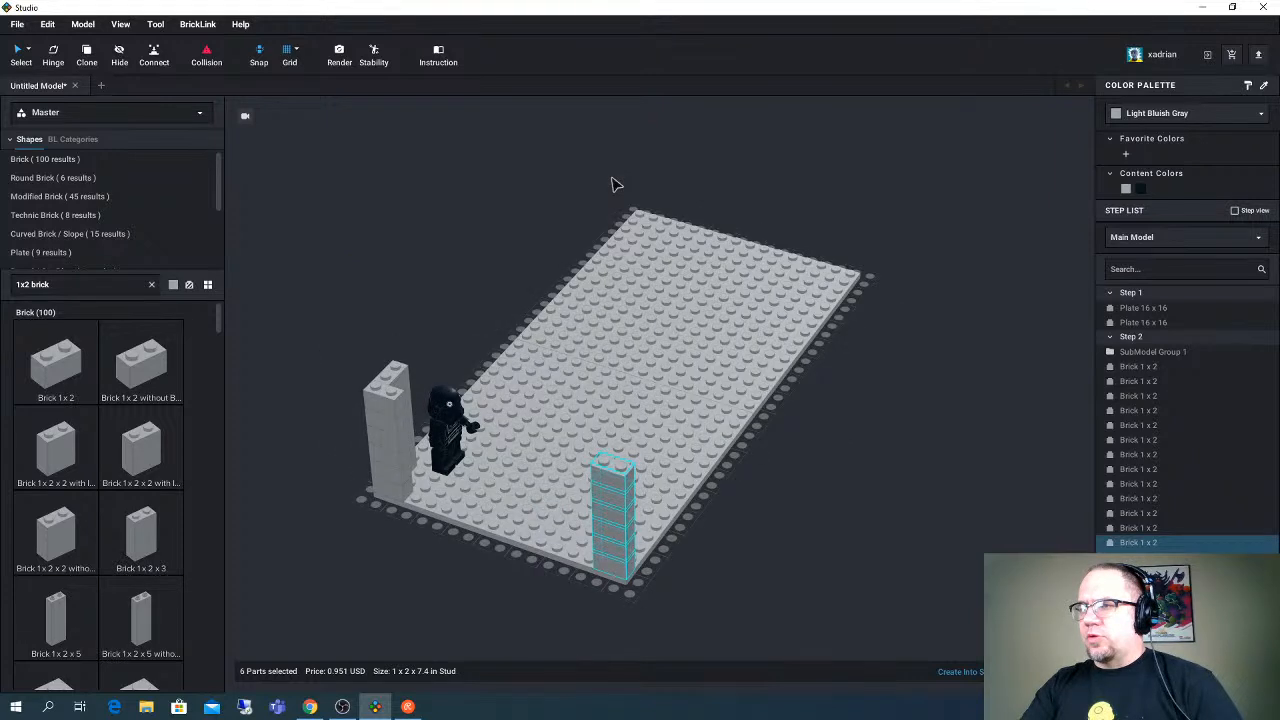
- Select both adjoining six-brick corner columns behind the minifigure and place a copy near the other end of the back edge
middle_drag(390, 335, 430, 270)
right_drag(430, 270, 430, 258)
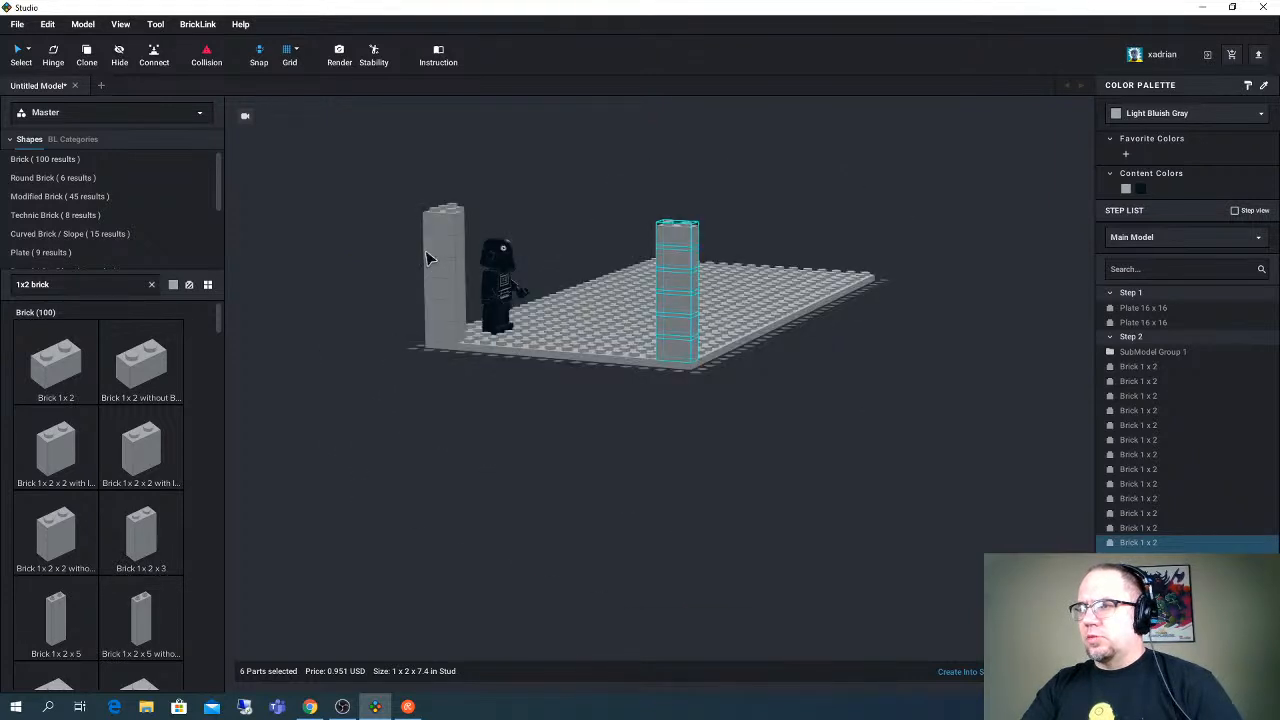
click(430, 258)
right_drag(560, 311, 546, 310)
mouse_move(882, 295)
right_down()
mouse_move(865, 275)
mouse_move(886, 277)
right_up()
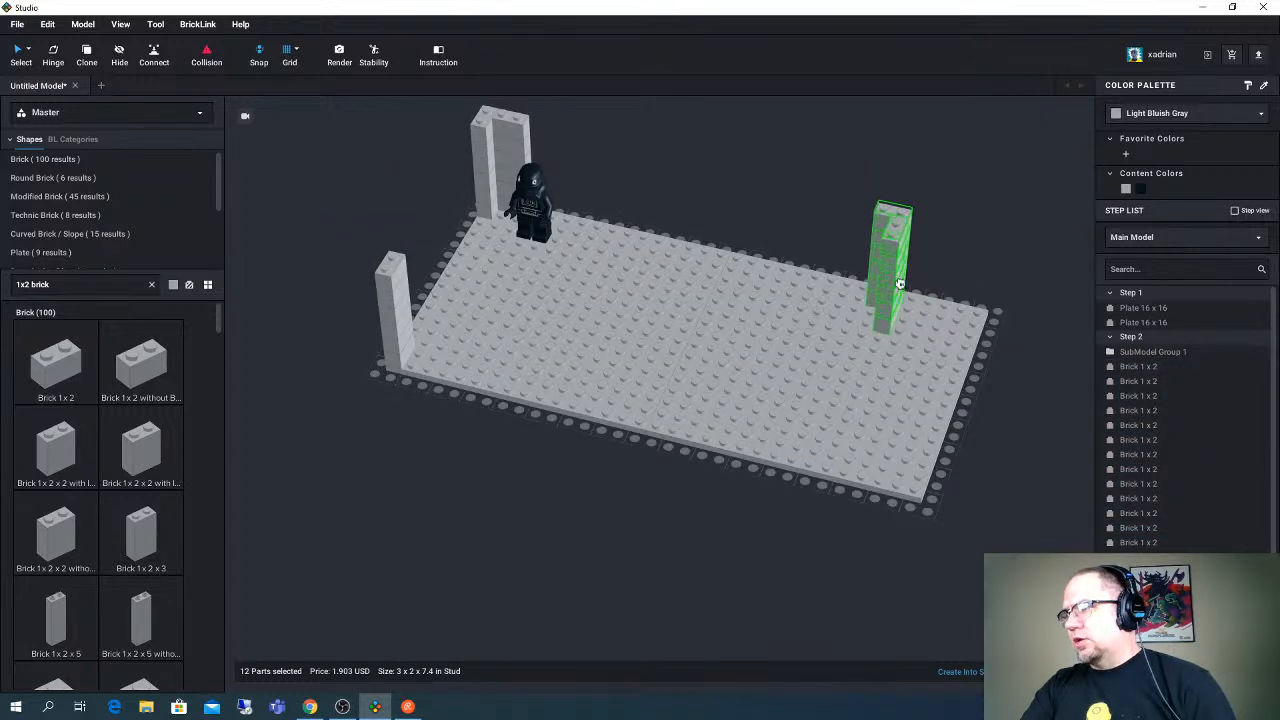
drag(899, 284, 897, 278)
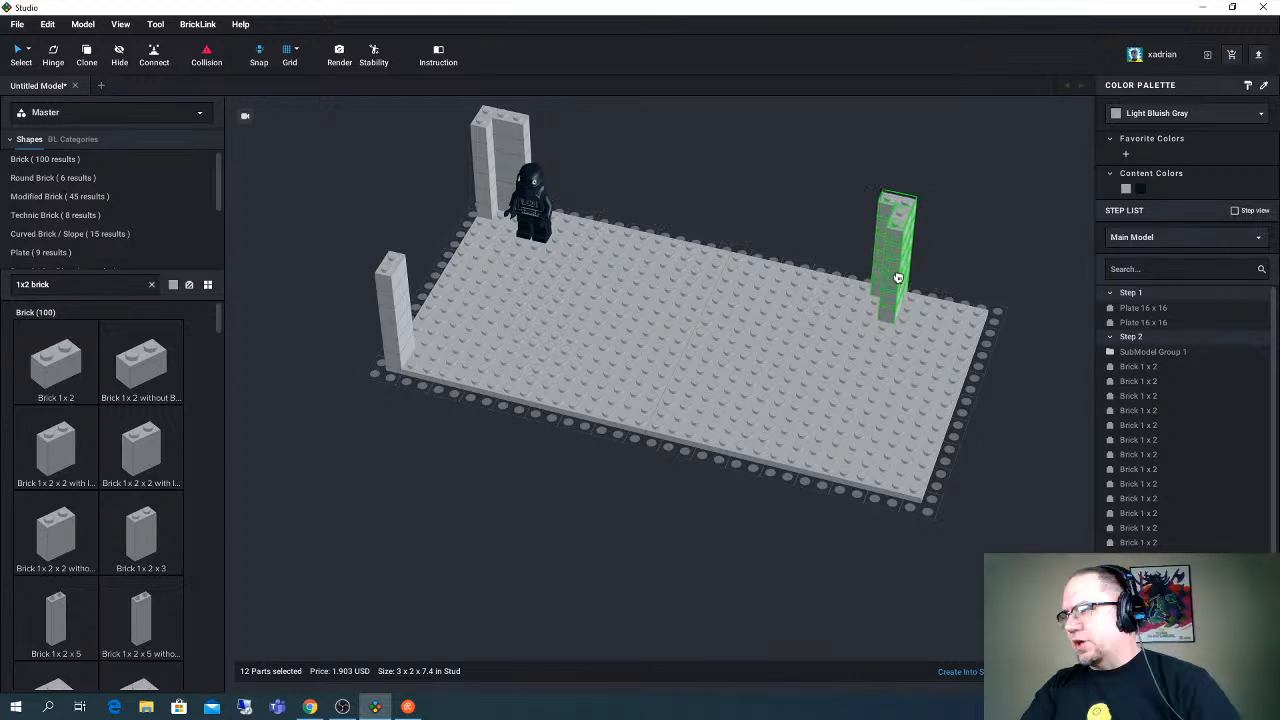
right_drag(898, 278, 870, 277)
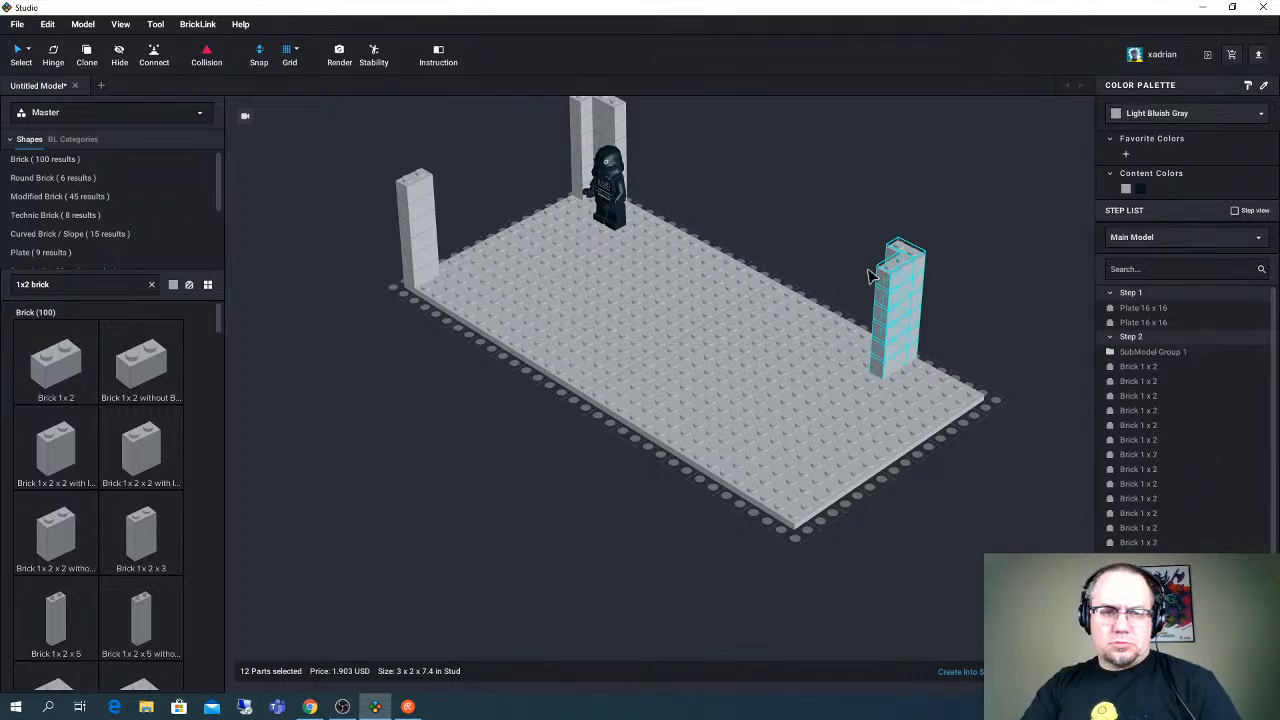
- Paste another copy of the column pair, rotate it, and place it on the front edge opposite the back-edge pair
right_drag(868, 272, 797, 350)
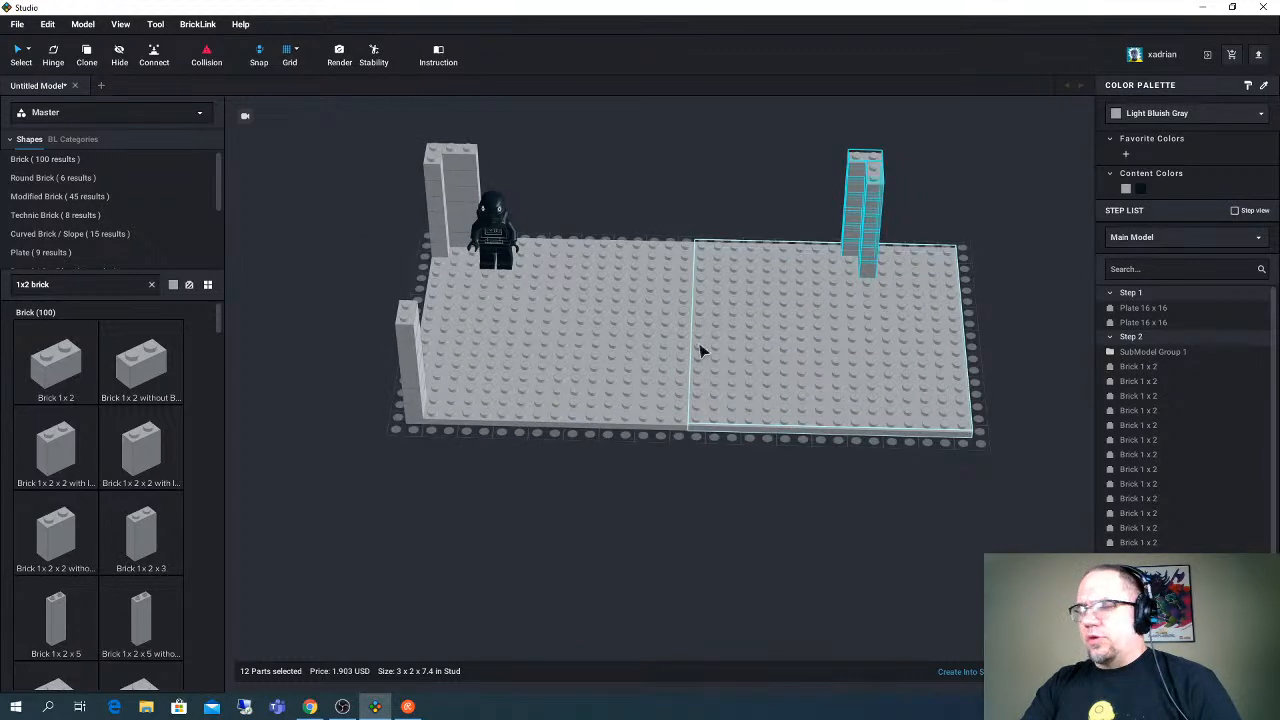
mouse_move(701, 351)
right_down()
mouse_move(793, 345)
mouse_move(722, 352)
right_up()
key(ctrl+v)
key(Right)
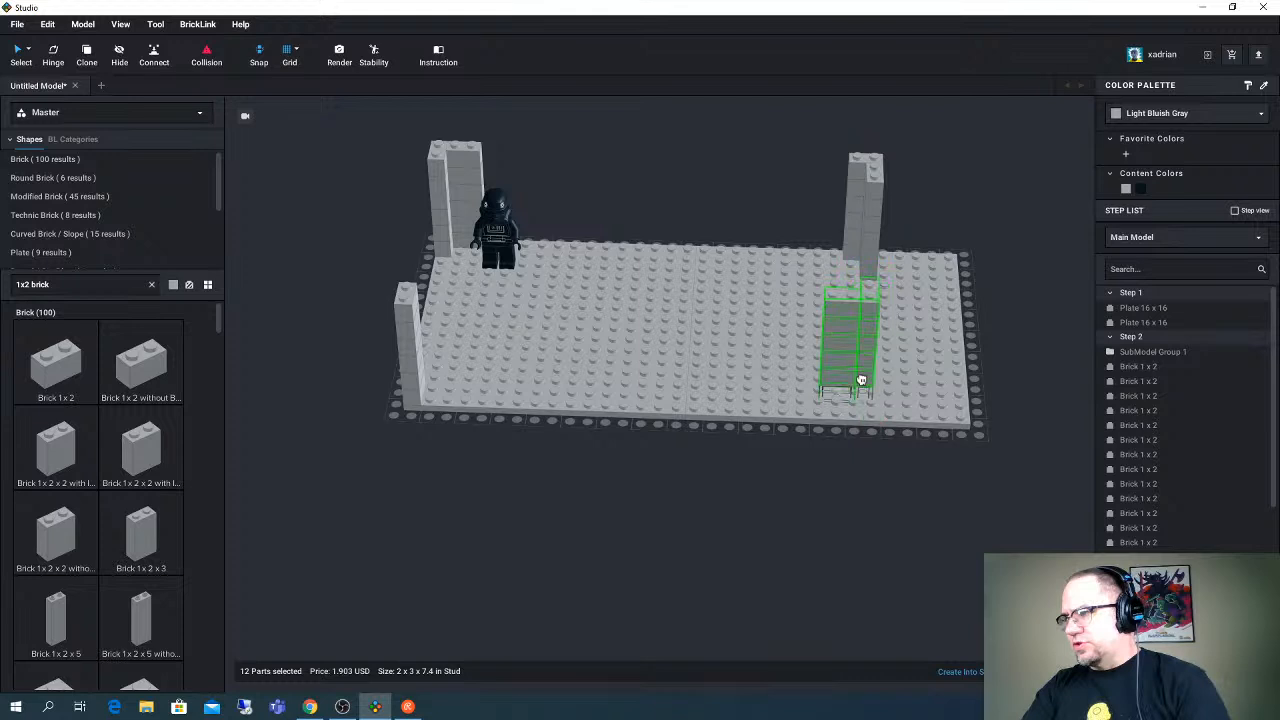
click(874, 394)
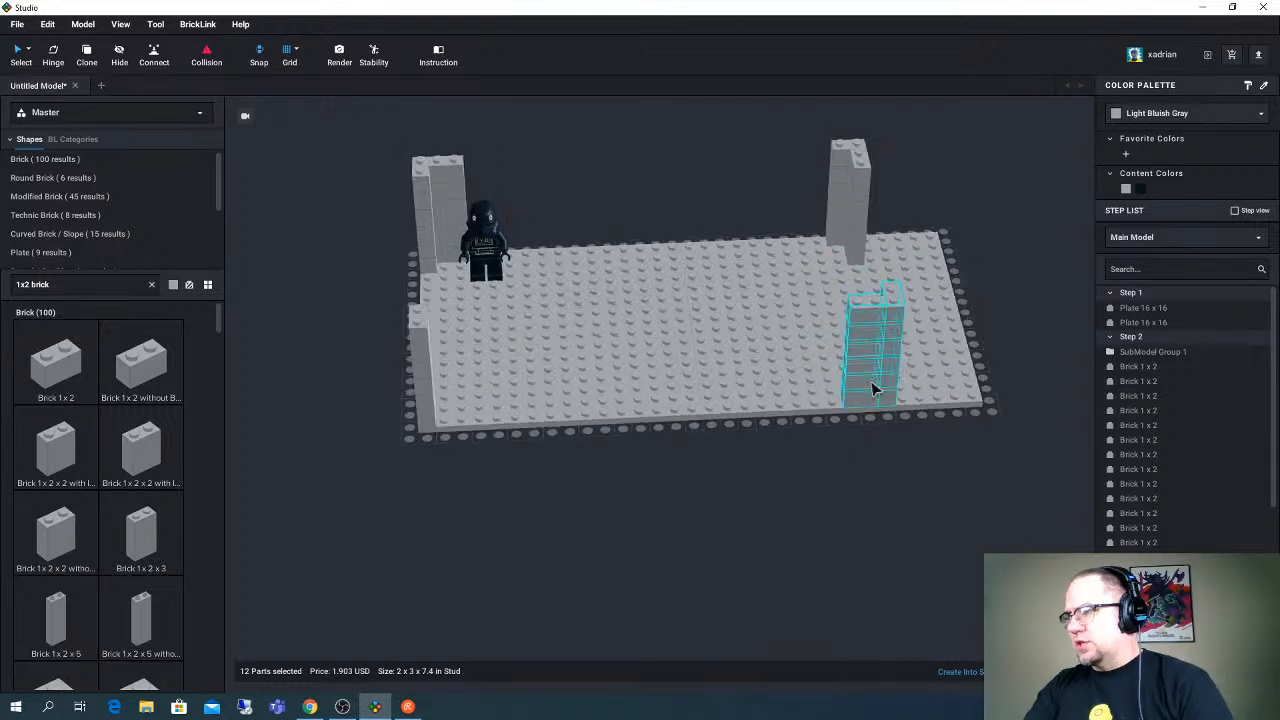
click(904, 485)
right_drag(904, 485, 836, 425)
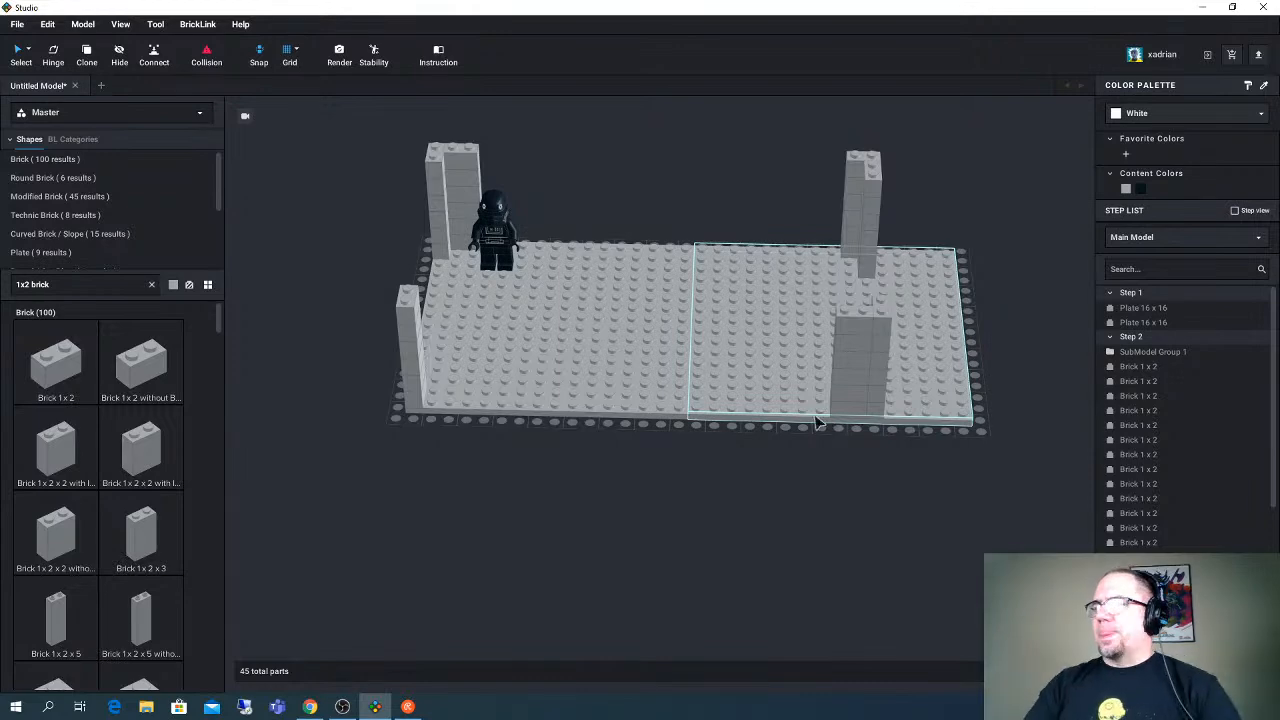
- Move the minifigure slightly away from the corner columns along the back edge
right_drag(699, 309, 677, 326)
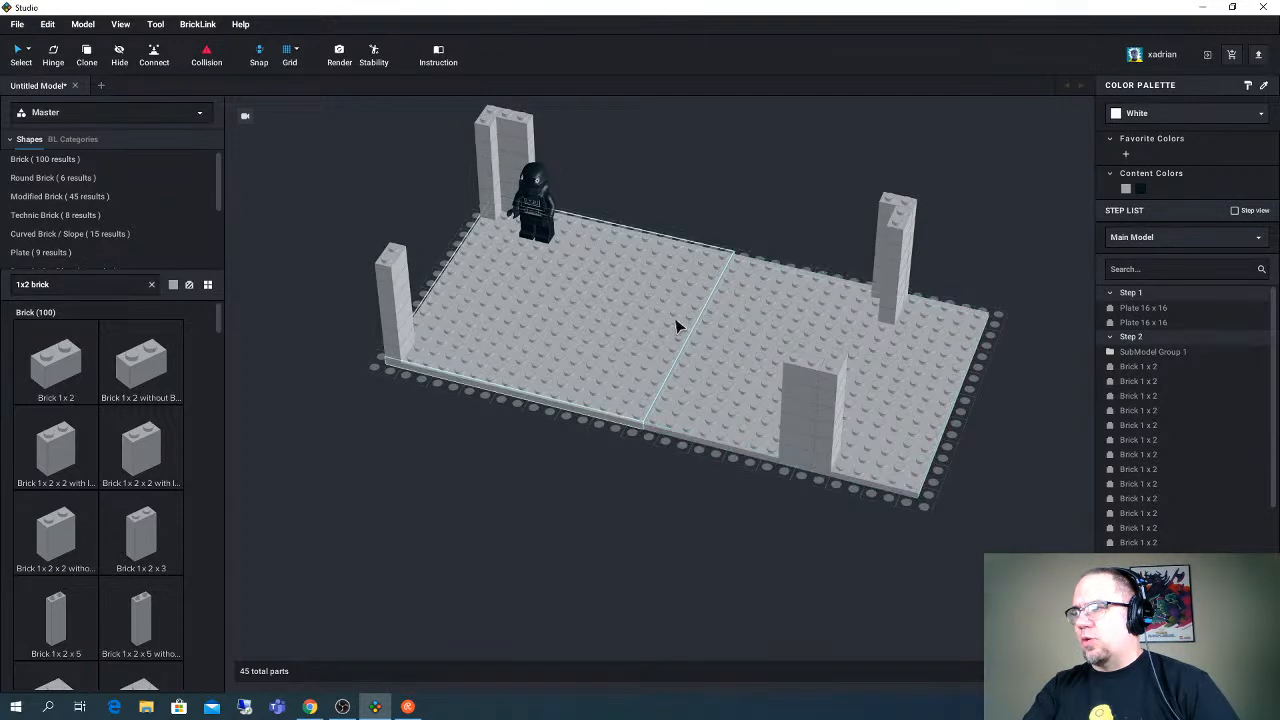
right_drag(721, 226, 510, 235)
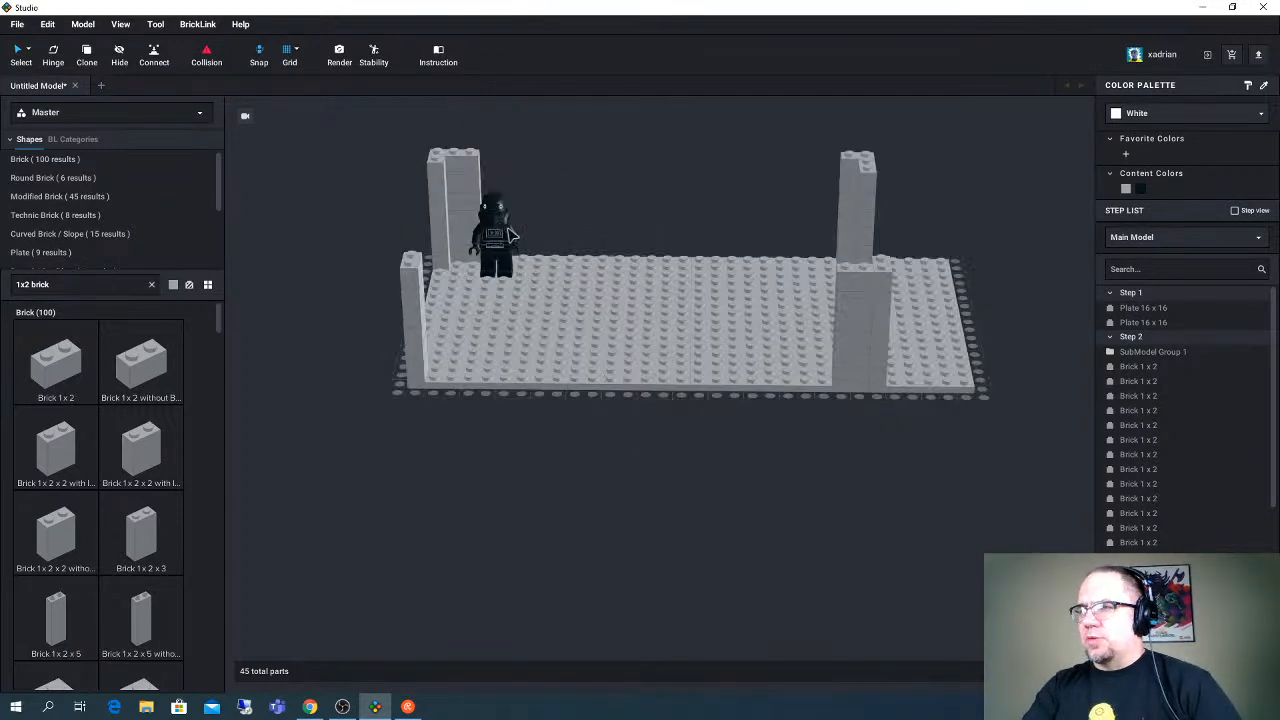
drag(510, 235, 527, 240)
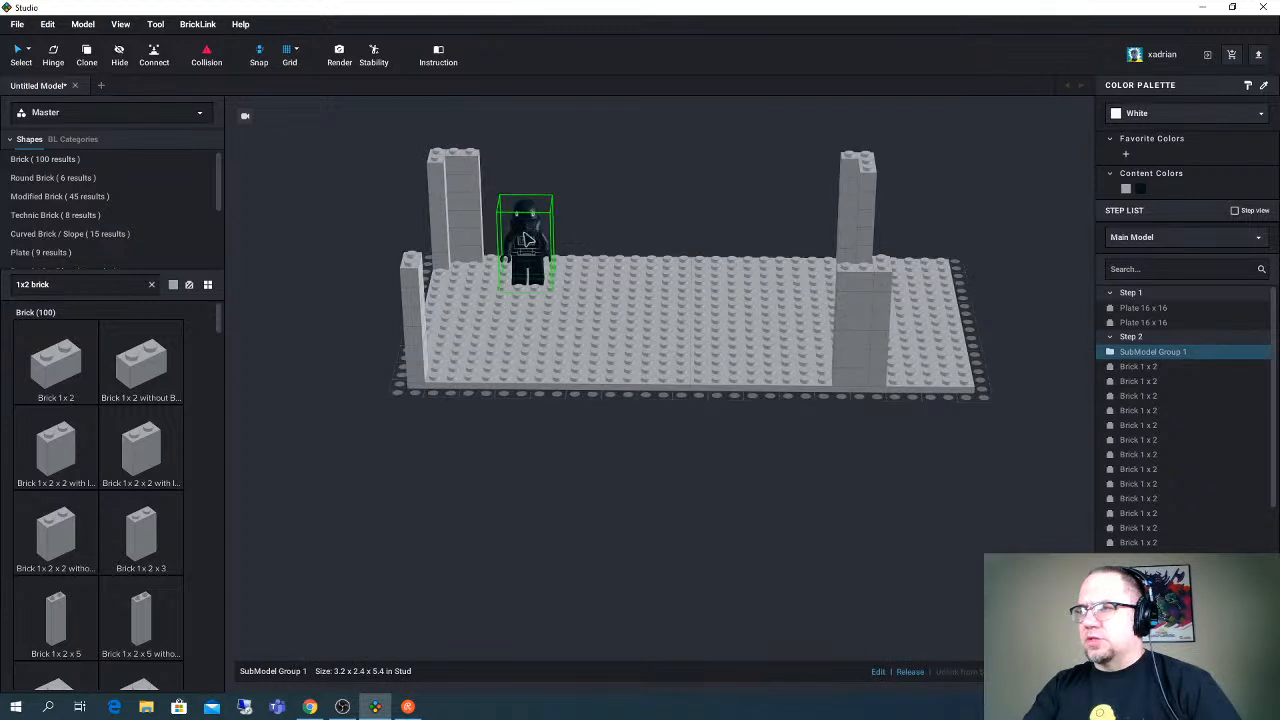
right_click(521, 161)
drag(419, 142, 476, 219)
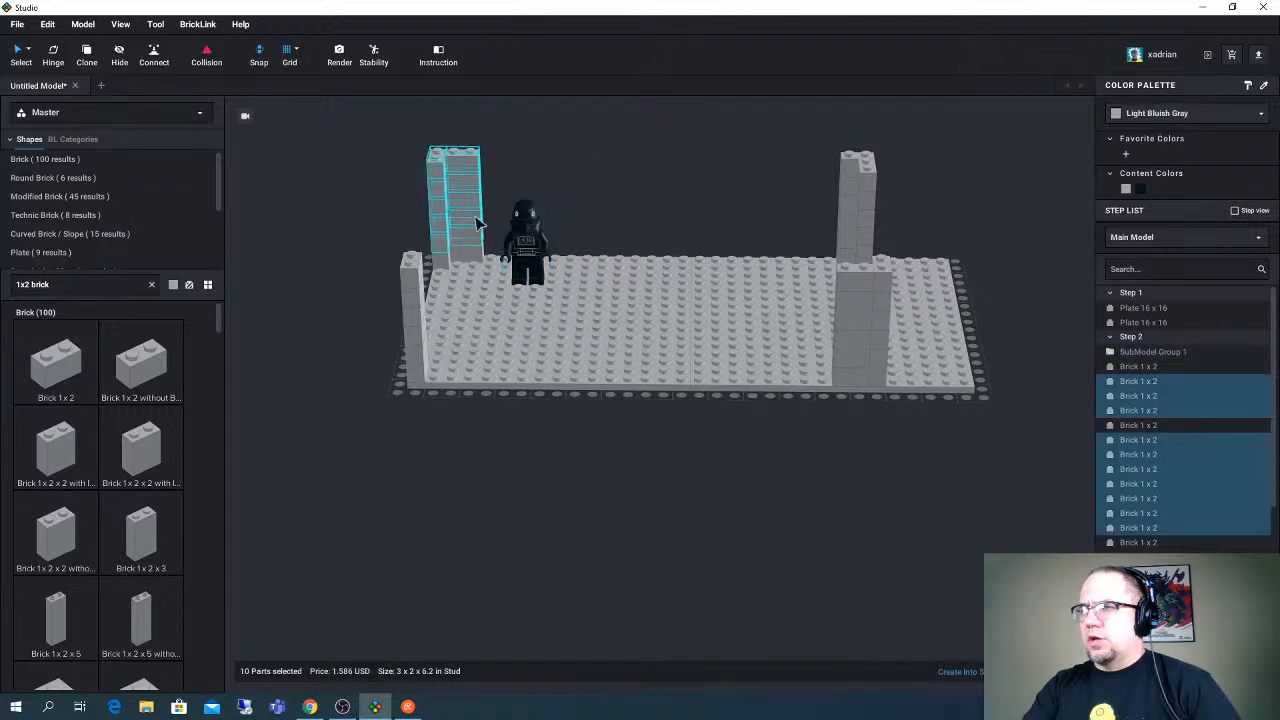
right_drag(476, 222, 380, 180)
drag(380, 180, 438, 298)
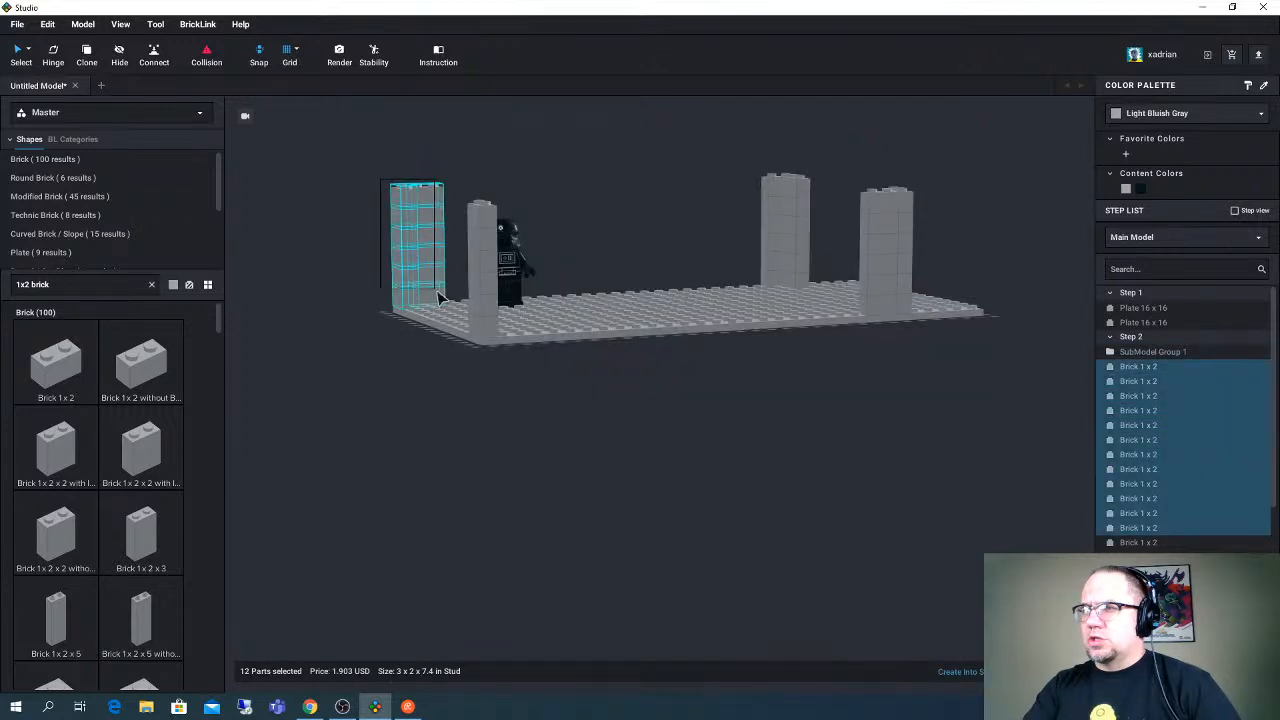
click(385, 192)
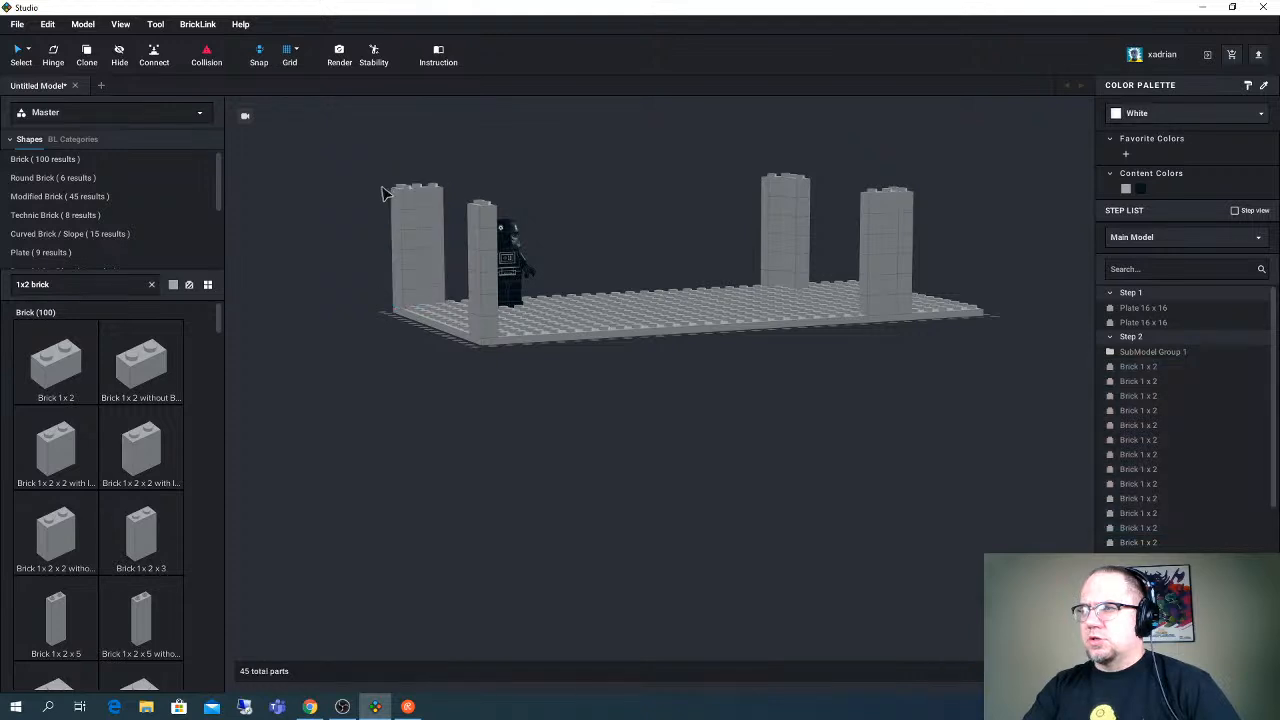
- Shift the corner columns behind the minifigure so the back-edge column fills the corner and the short-edge column adjoins it
right_drag(383, 192, 377, 193)
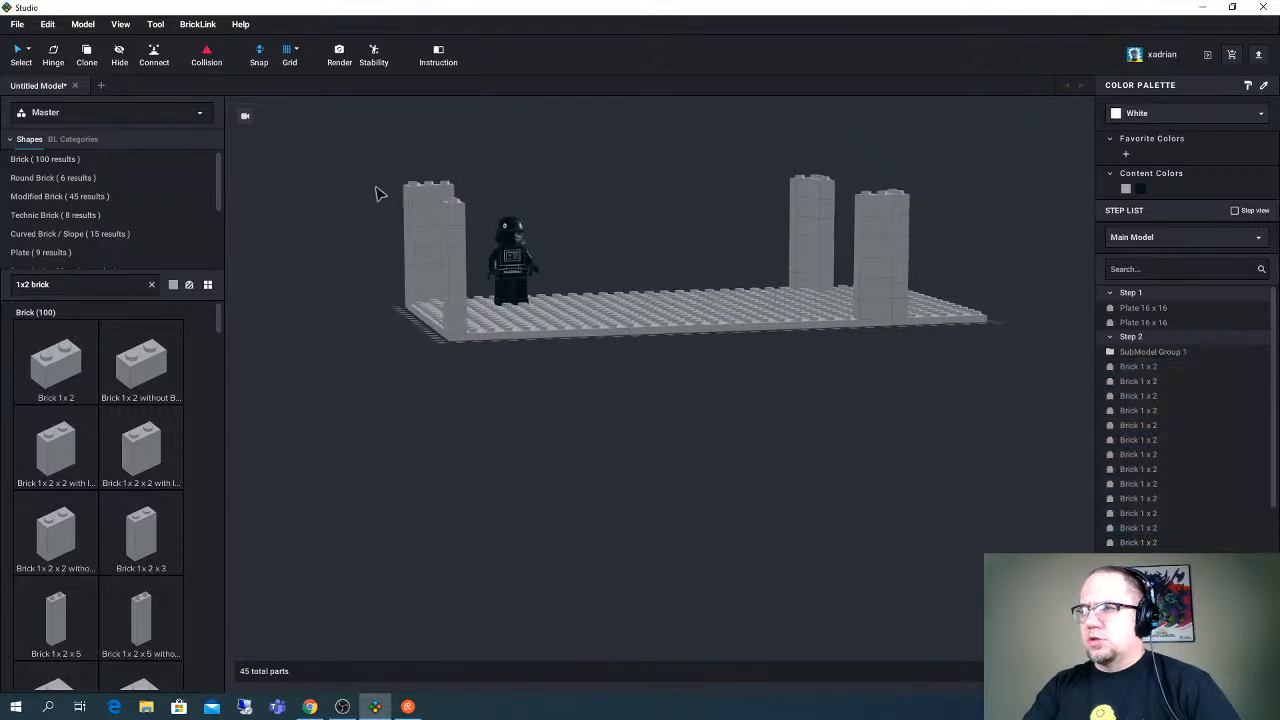
drag(376, 193, 440, 300)
right_drag(440, 300, 955, 333)
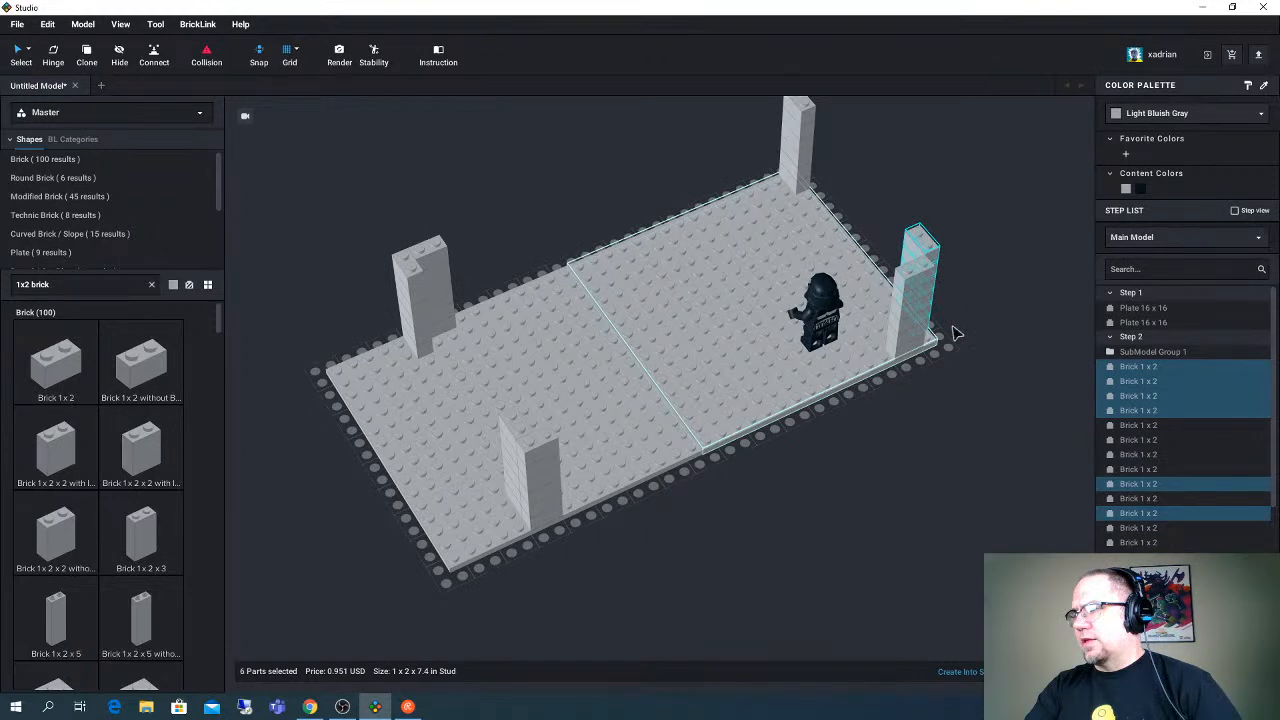
click(957, 333)
right_drag(957, 333, 1018, 320)
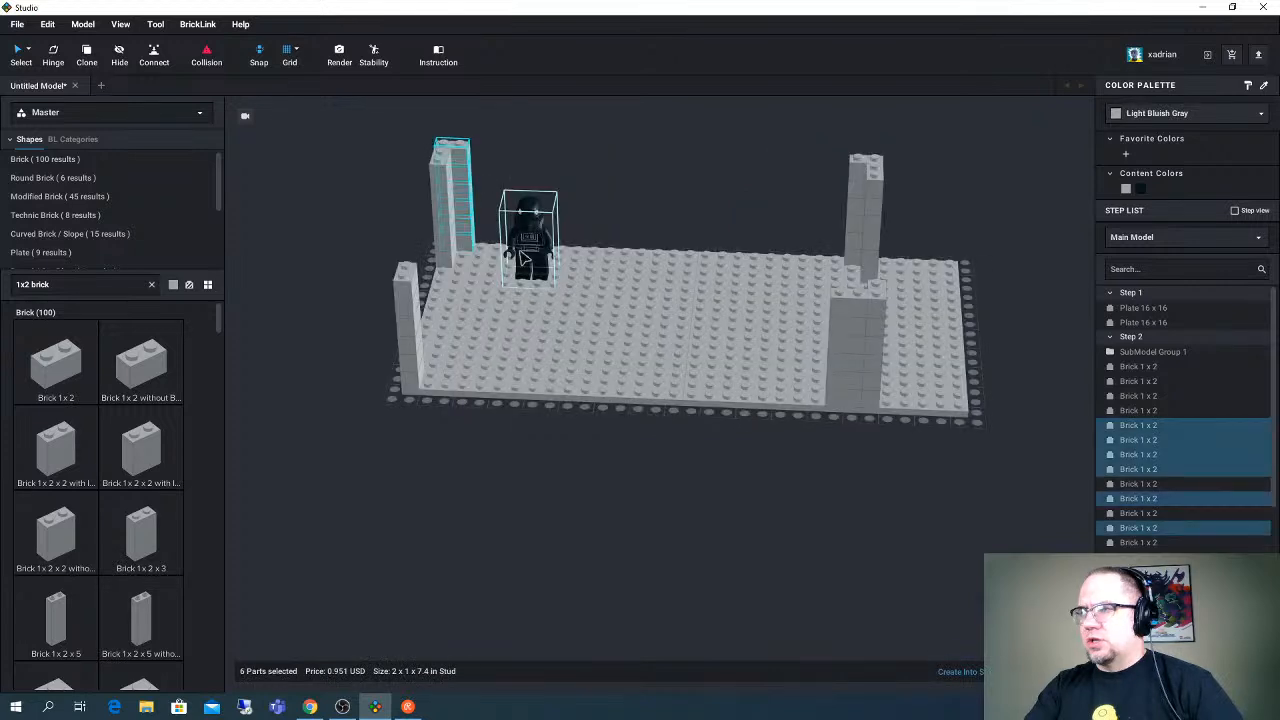
- Select the six-brick short-edge column at the minifigure's corner and place a copy on the back edge just beyond the minifigure
drag(522, 258, 530, 241)
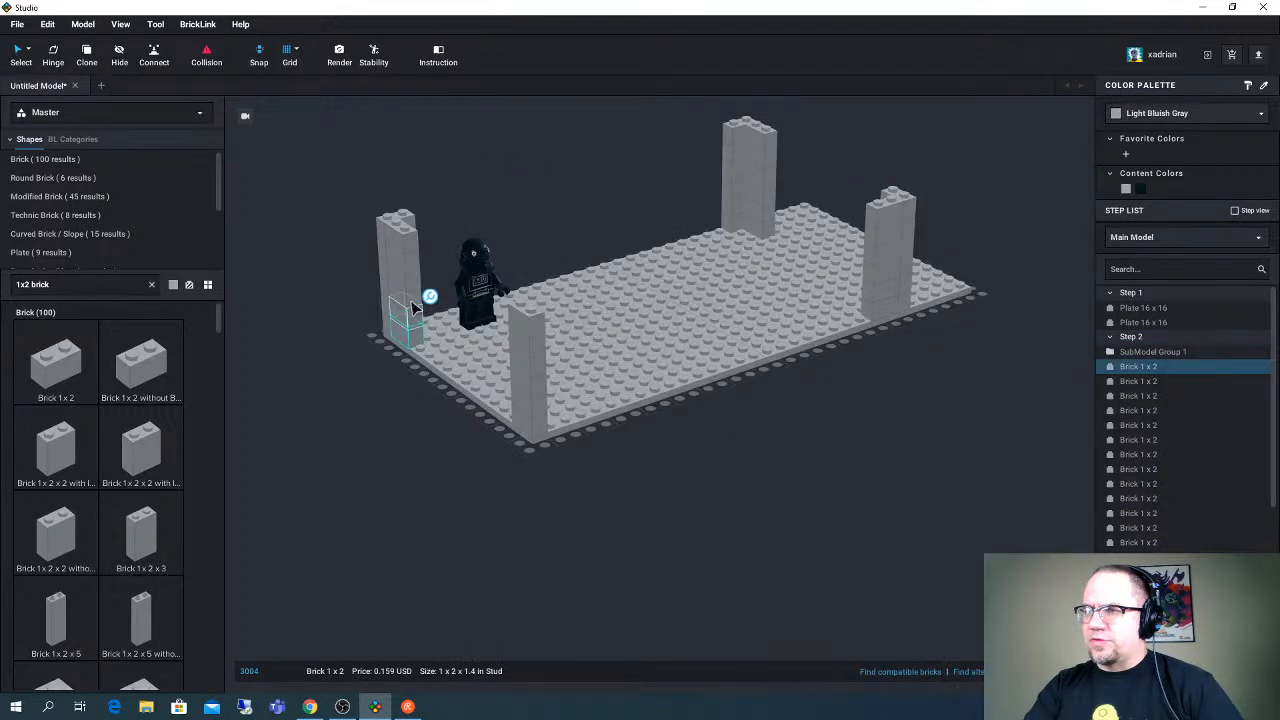
ctrl+click(412, 304)
ctrl+click(411, 289)
ctrl+click(409, 271)
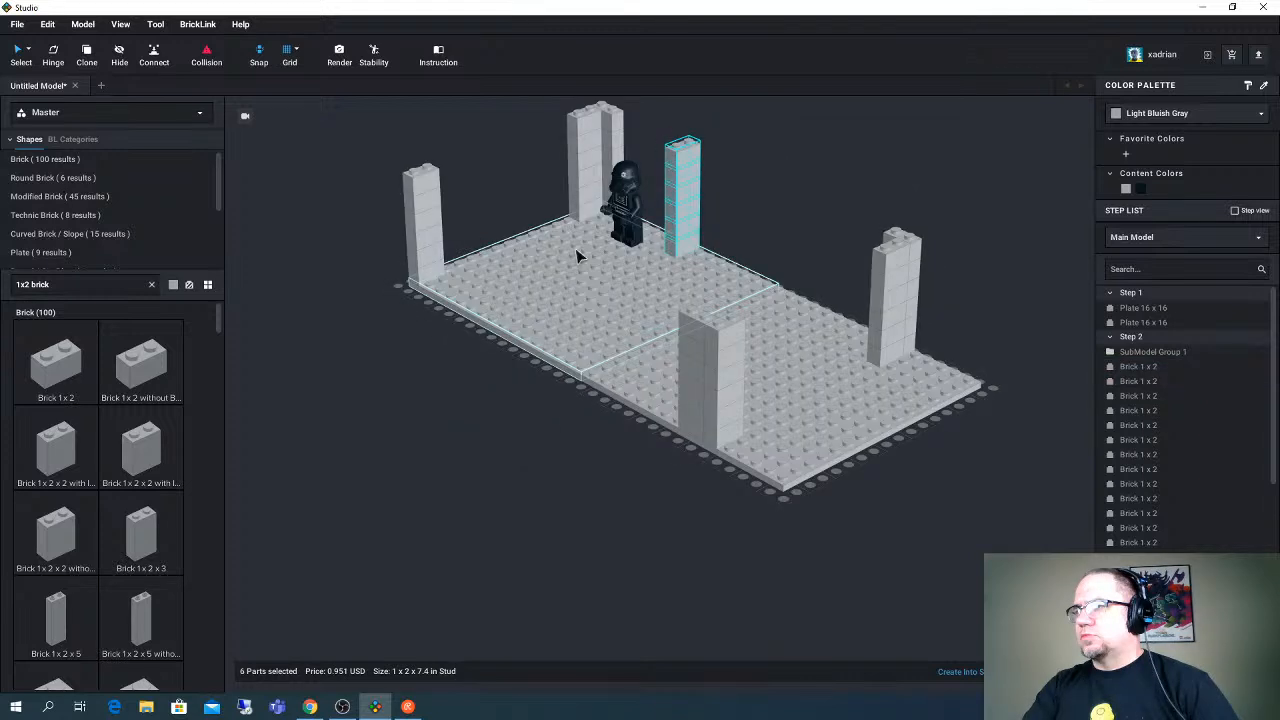
right_drag(577, 256, 603, 265)
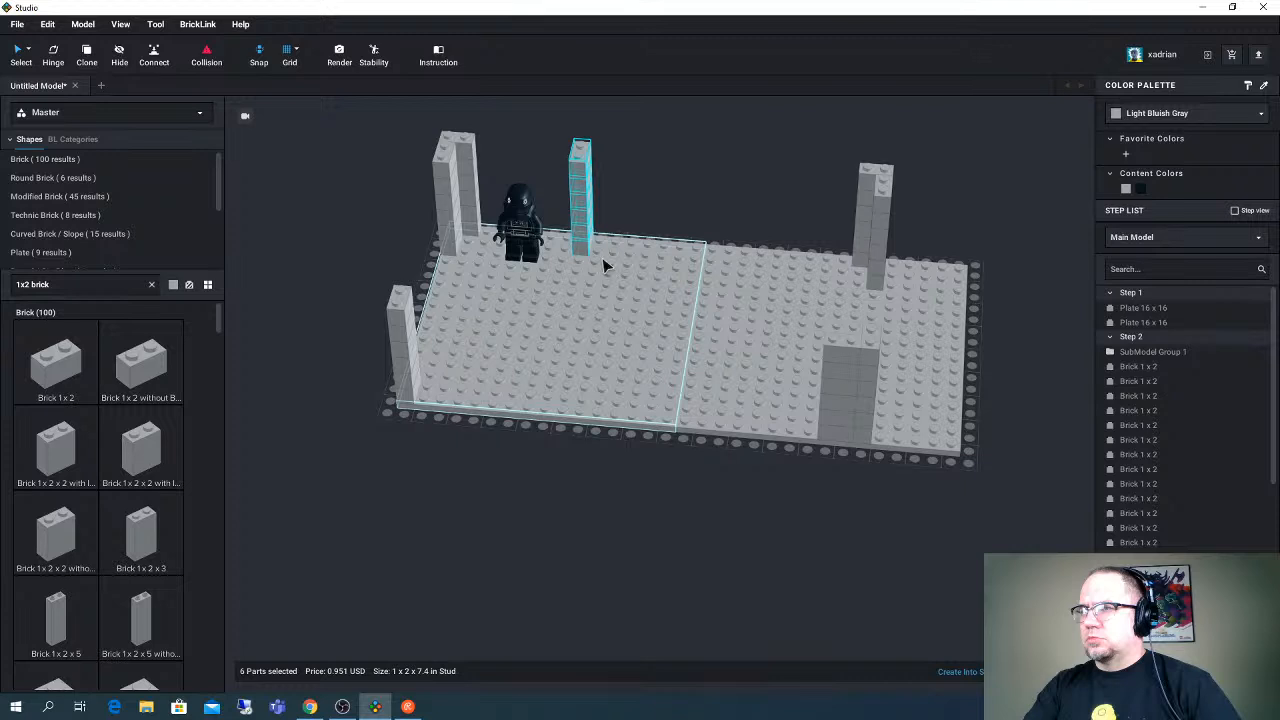
right_drag(603, 265, 478, 247)
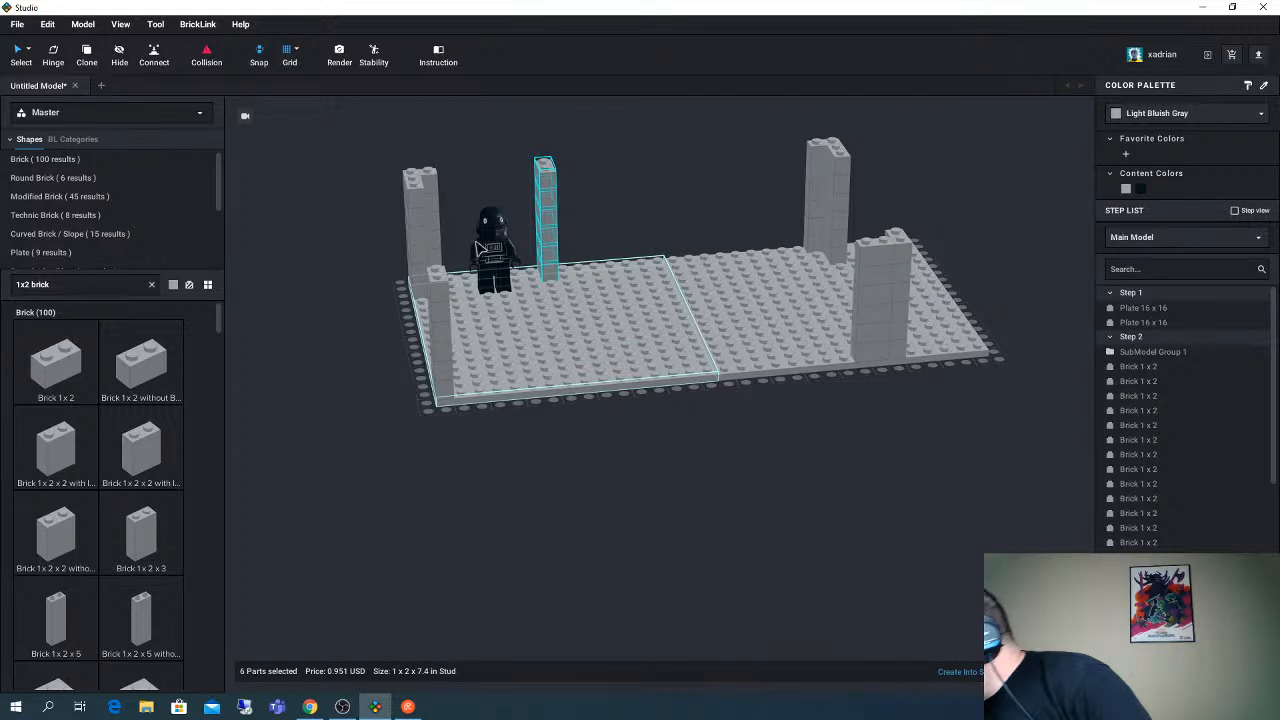
click(310, 706)
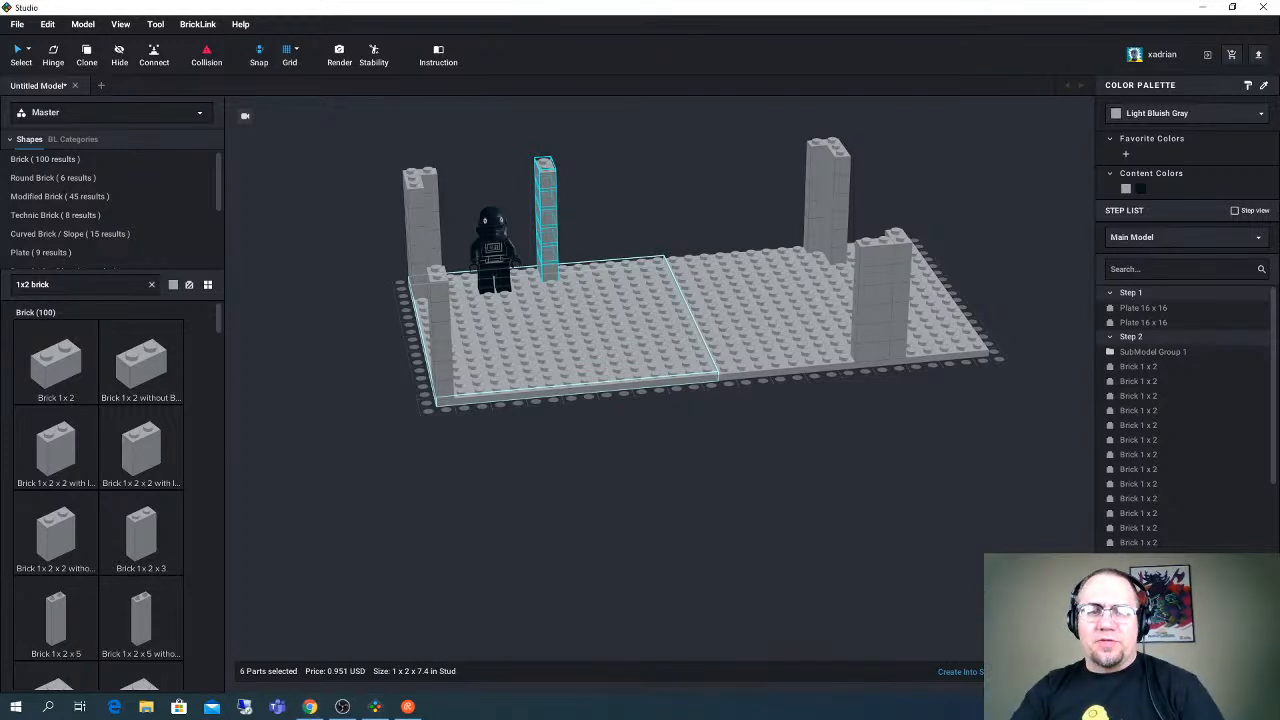
key(alt+Tab)
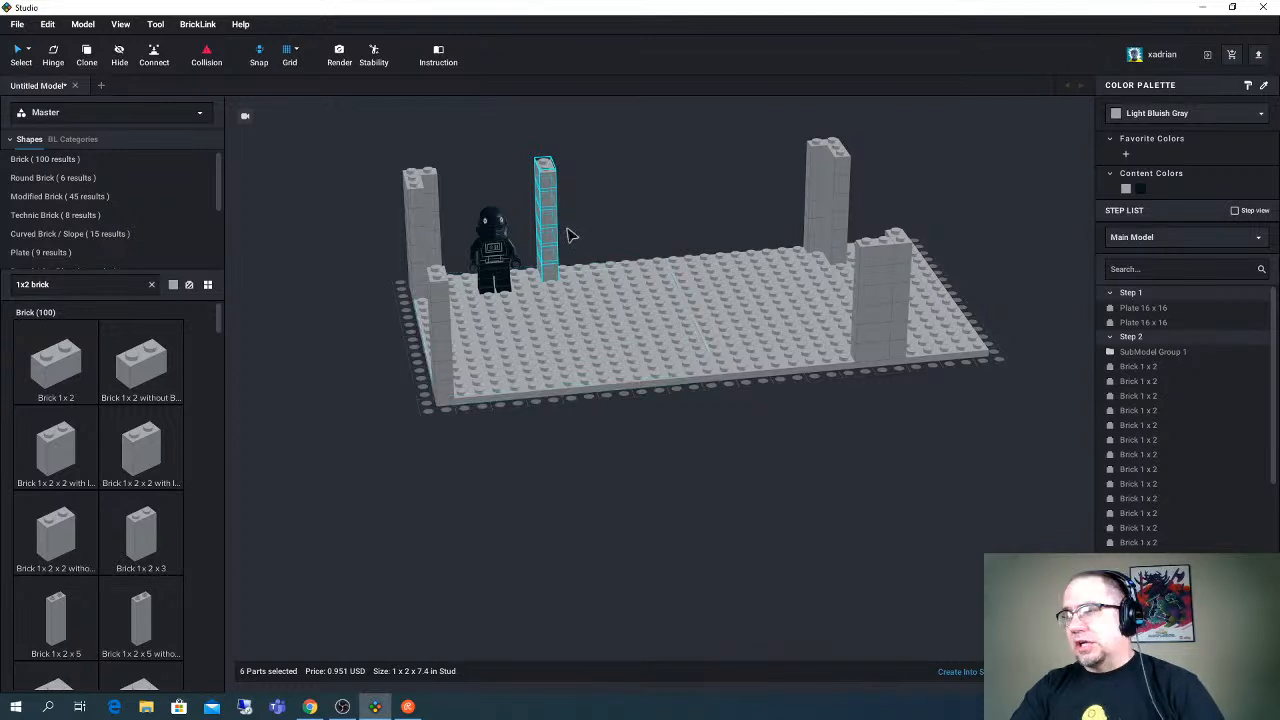
right_drag(566, 228, 577, 168)
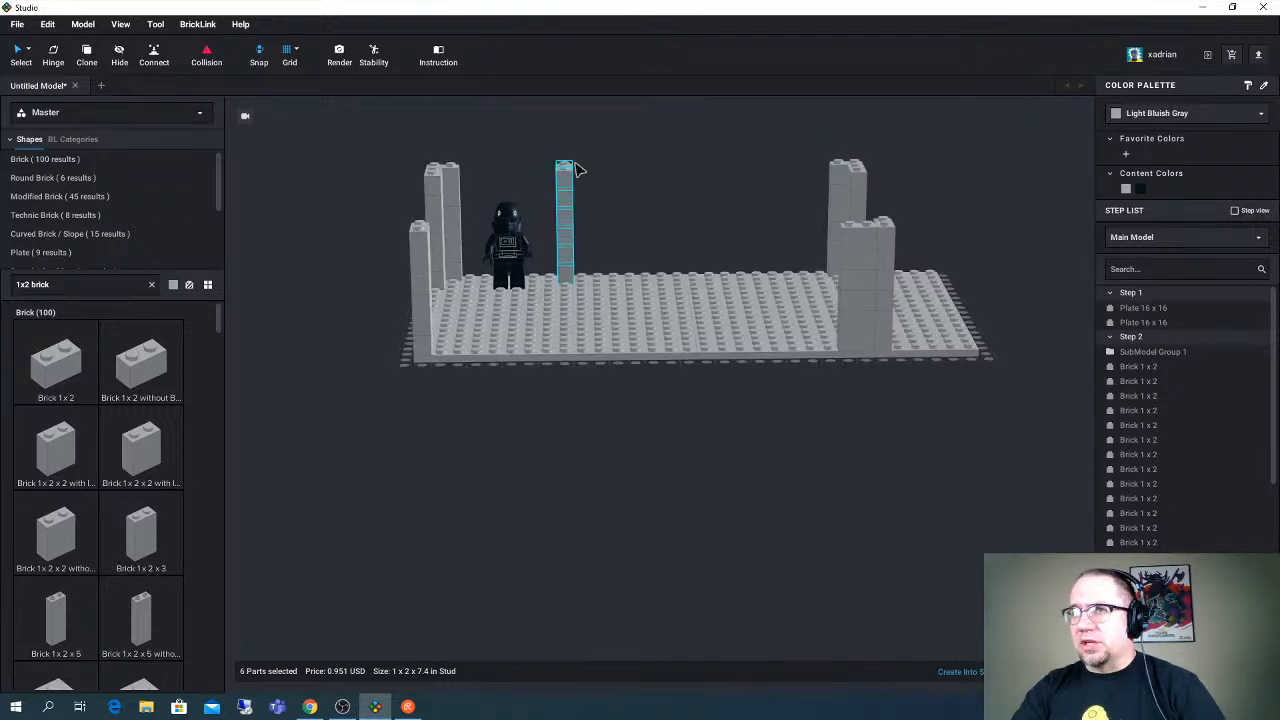
right_drag(603, 162, 591, 243)
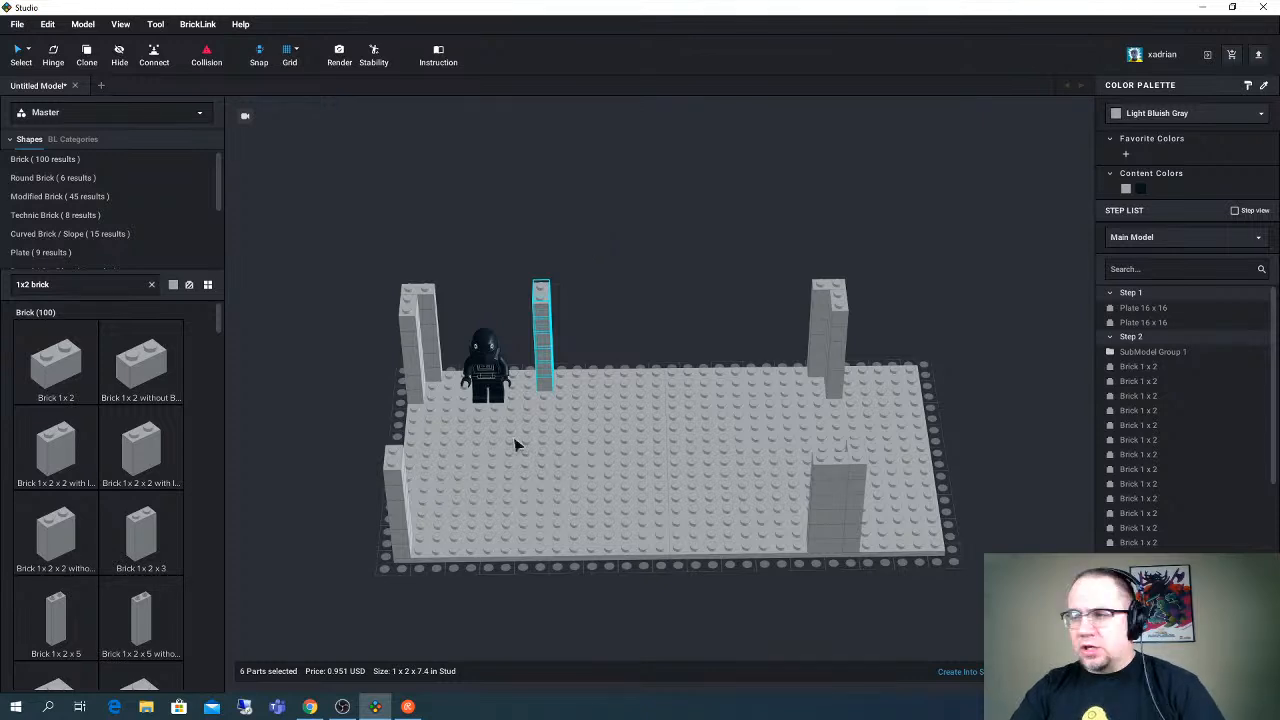
- Place another copy of the six-brick column on the front edge opposite the single back-edge column
key(ctrl+v)
click(540, 543)
right_drag(540, 543, 597, 480)
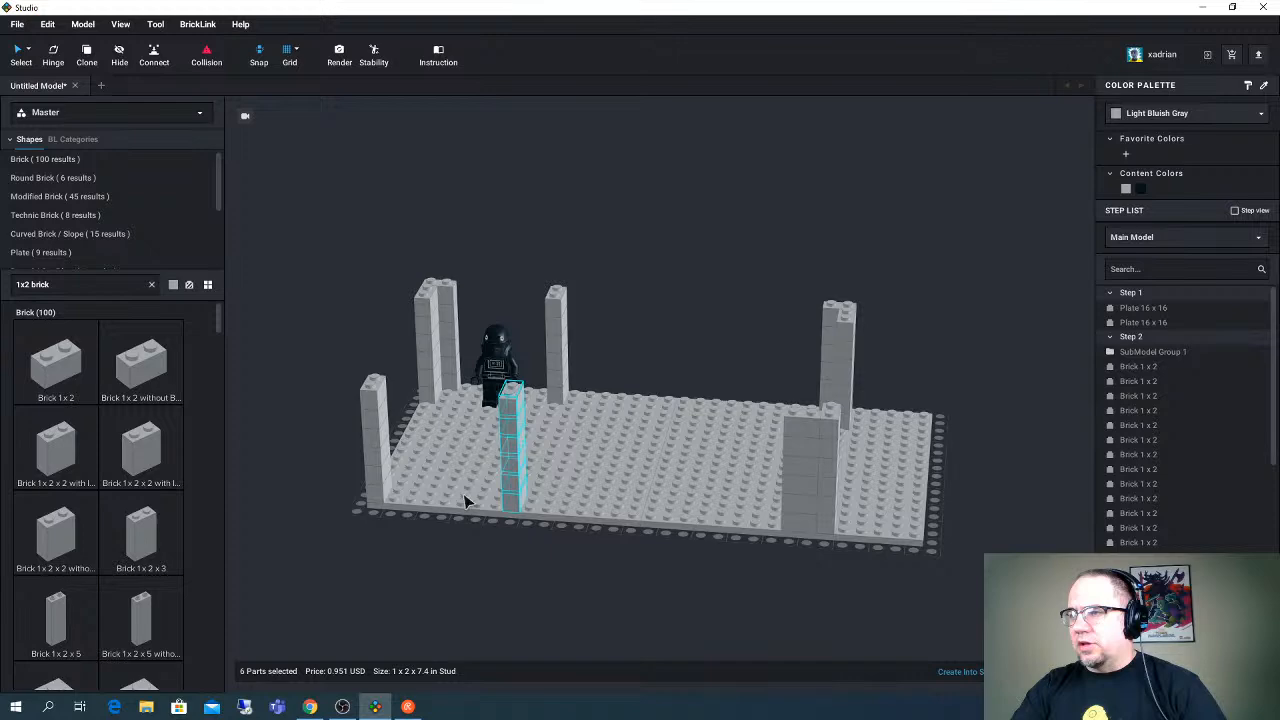
- Select all six bricks of the back-edge column at the minifigure's corner and delete them
scroll(476, 334, up, 3)
right_drag(505, 317, 612, 190)
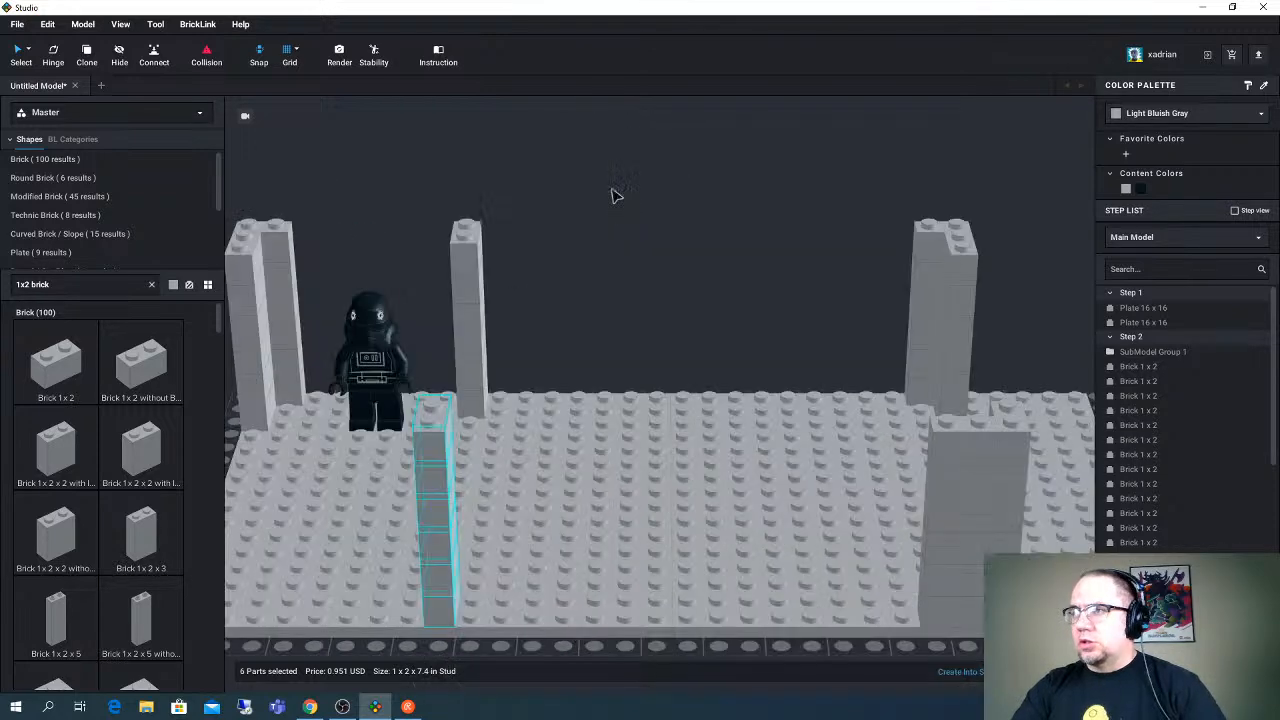
middle_drag(407, 277, 426, 306)
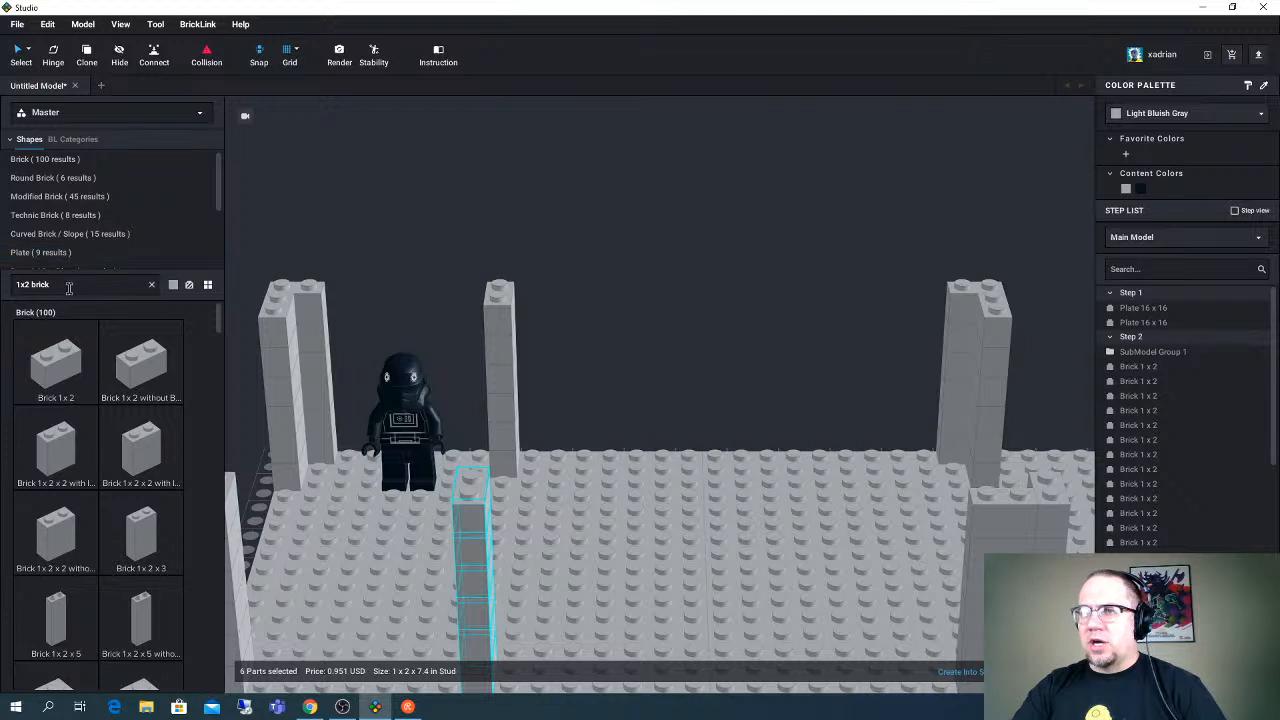
click(325, 428)
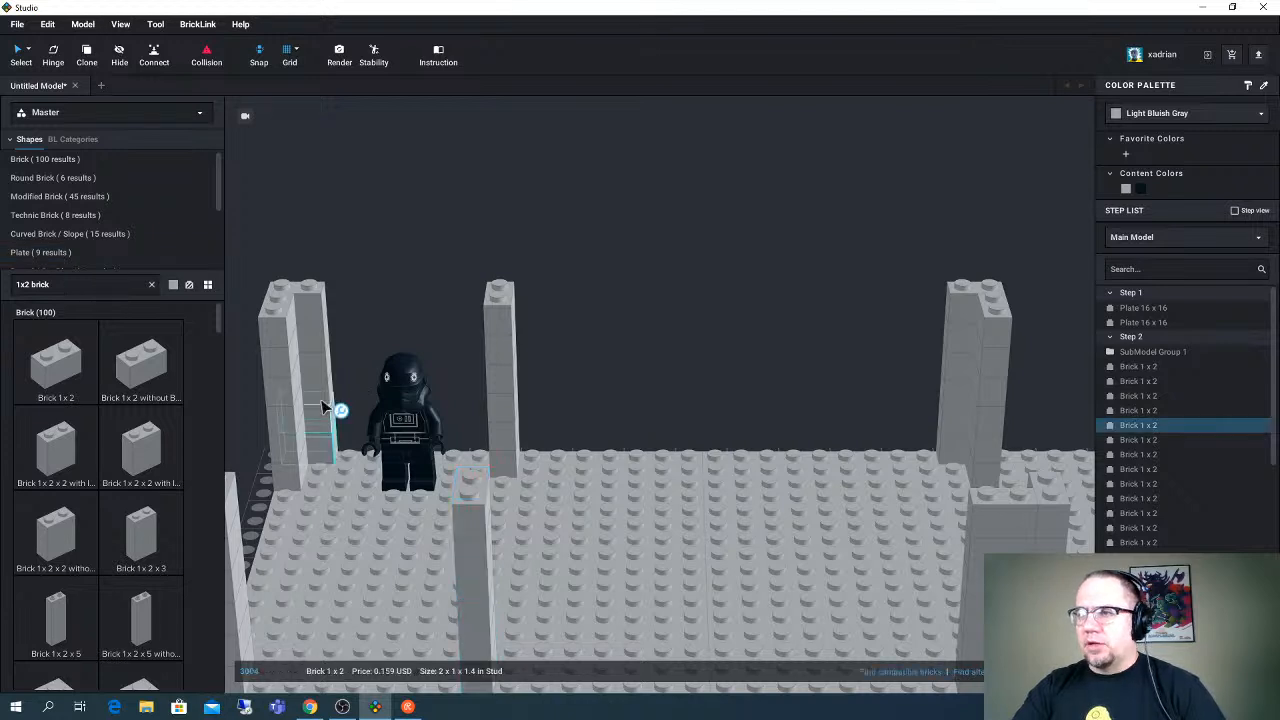
ctrl+click(323, 404)
click(364, 392)
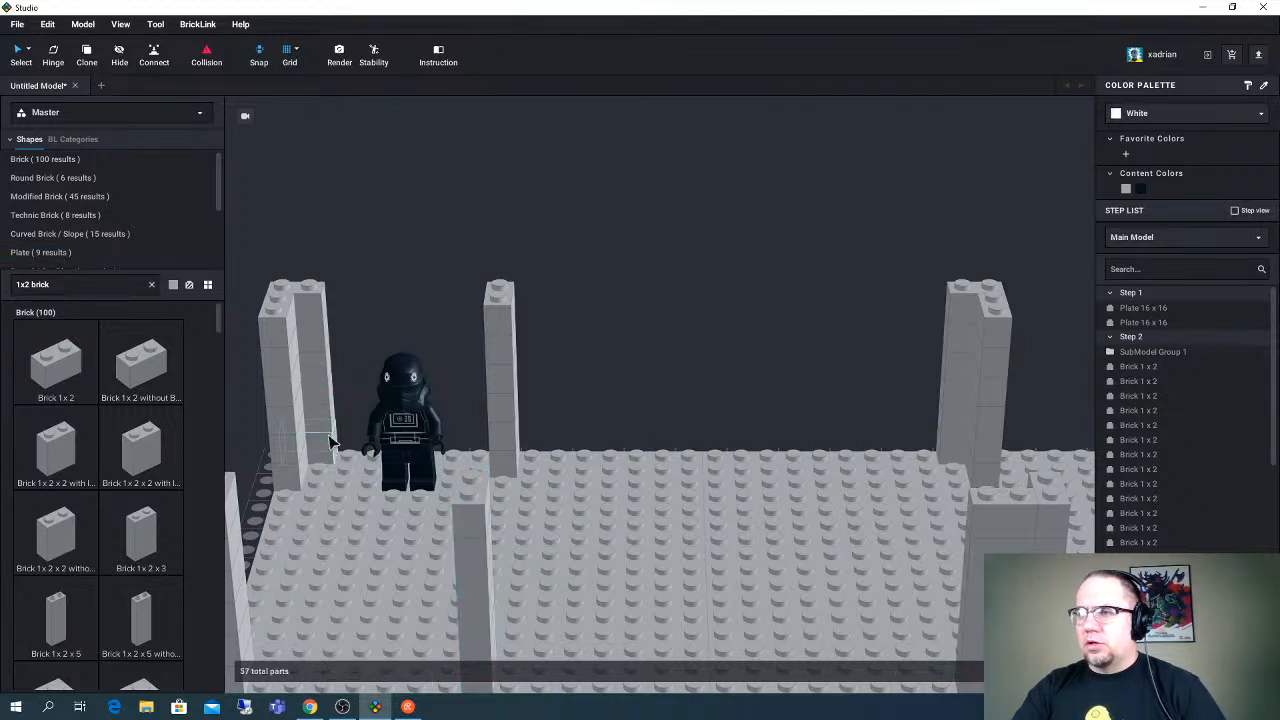
click(329, 432)
ctrl+click(319, 404)
ctrl+click(319, 372)
ctrl+click(320, 347)
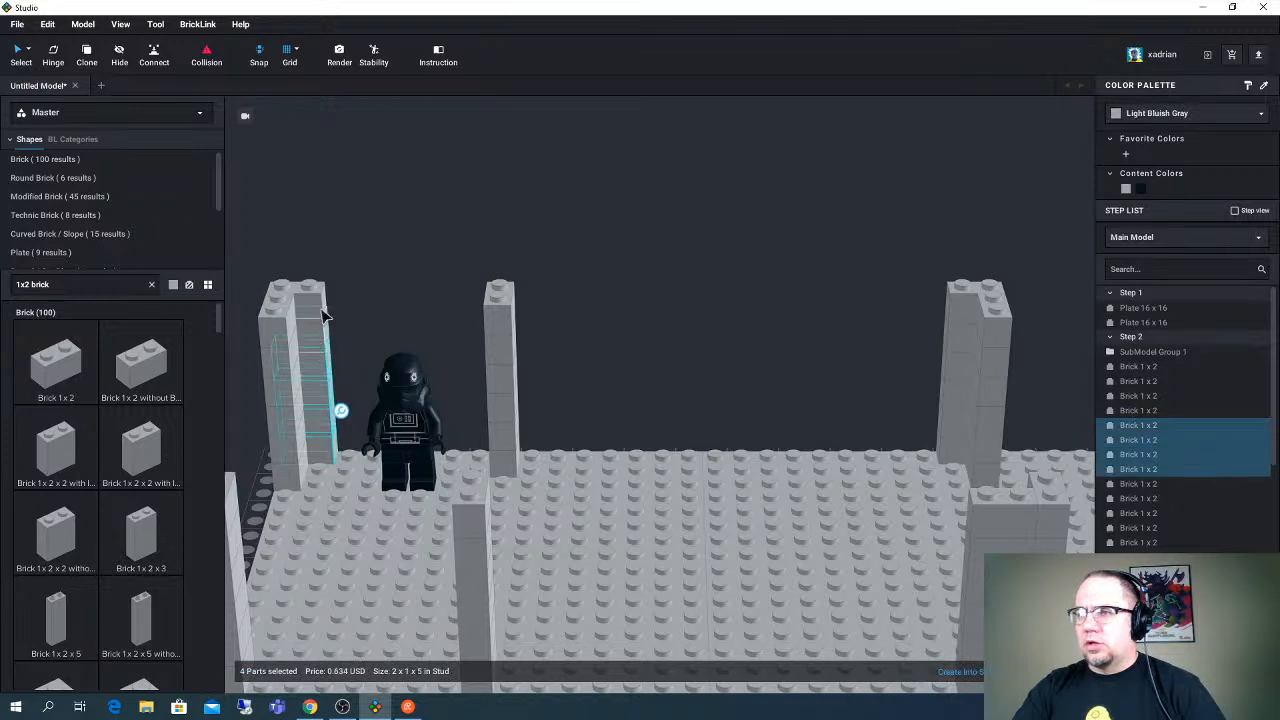
ctrl+click(322, 311)
ctrl+click(322, 303)
key(Delete)
- Search the parts for "1x2 slope" and place a Slope 45 2 x 1 at the foot of the minifigure's corner column
right_drag(337, 308, 397, 371)
click(85, 281)
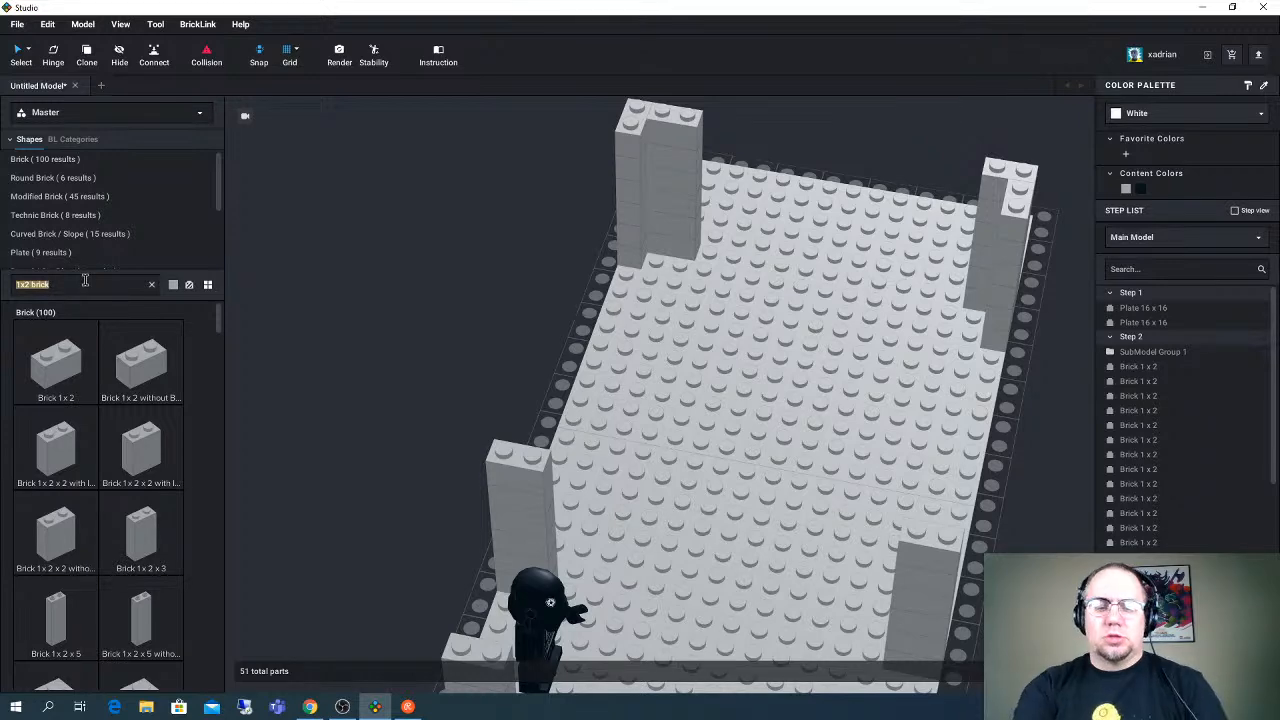
text(1x2 slope)
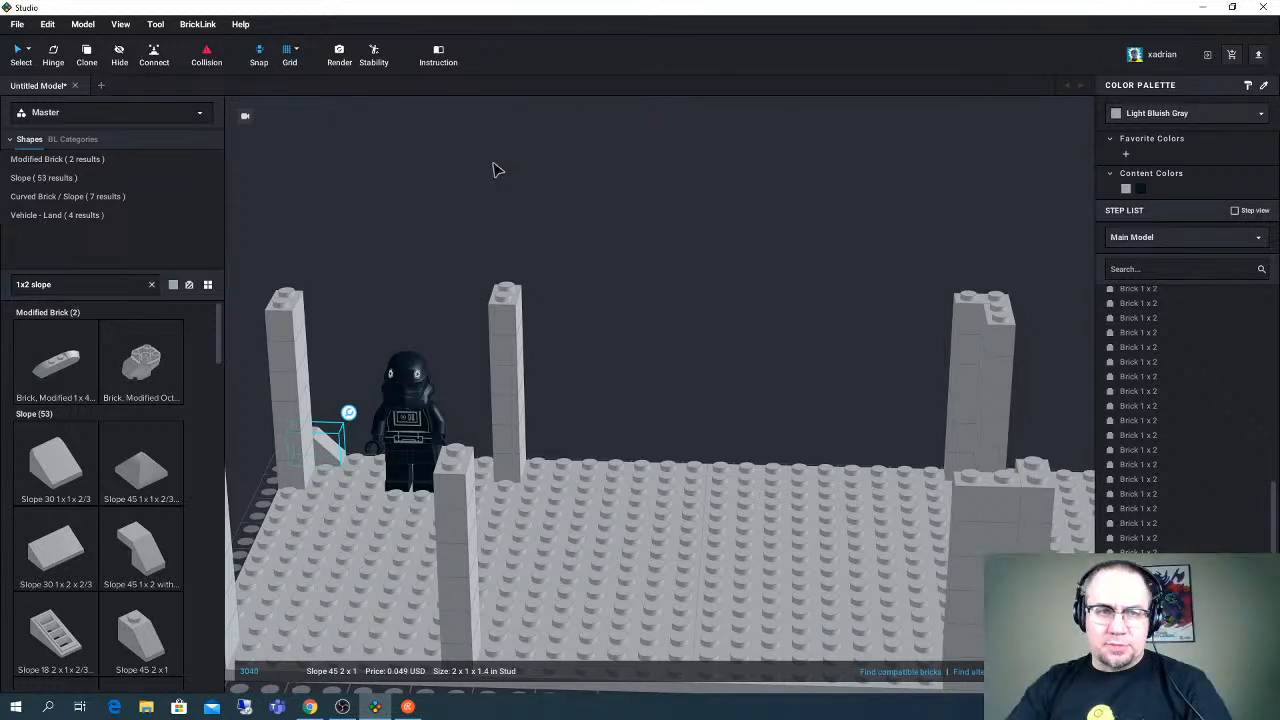
- Refine the part search to "1x2 slope inverted"
right_drag(306, 149, 490, 285)
click(80, 284)
click(81, 286)
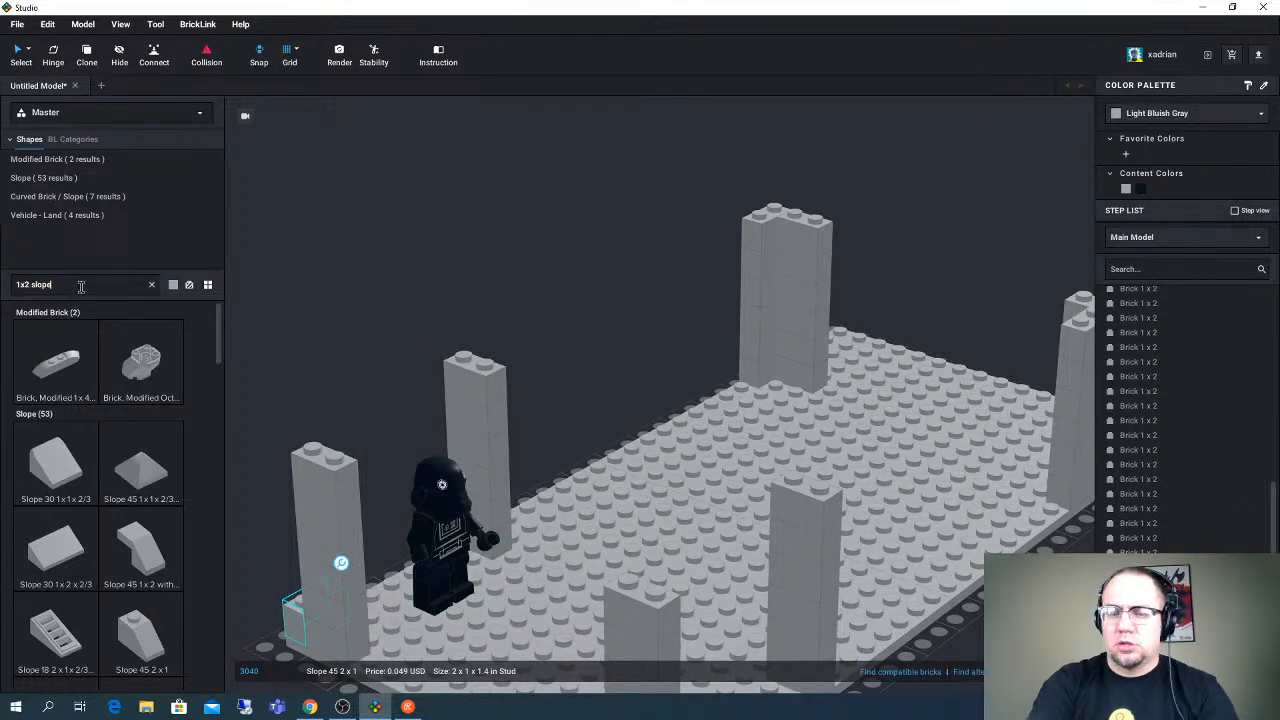
text(inverted)
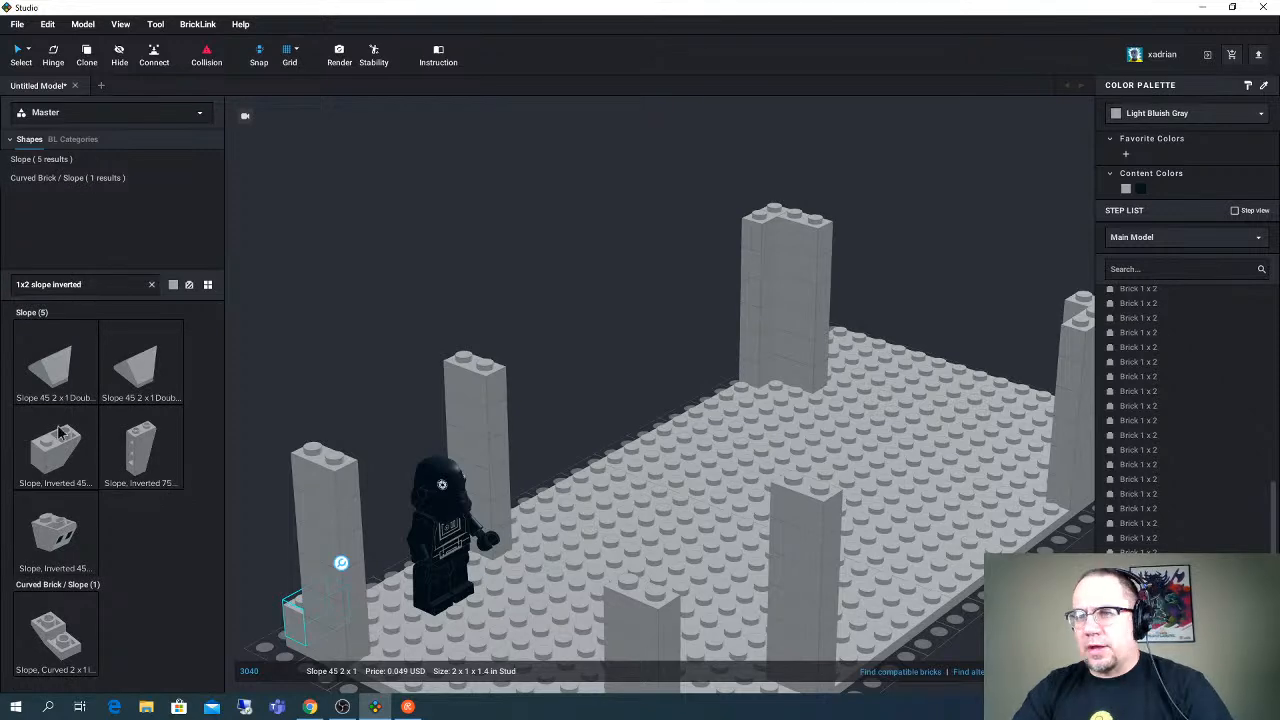
- Replace the top brick of the column beside the minifigure with an inverted slope 45 2 x 1 overhanging the doorway
click(58, 436)
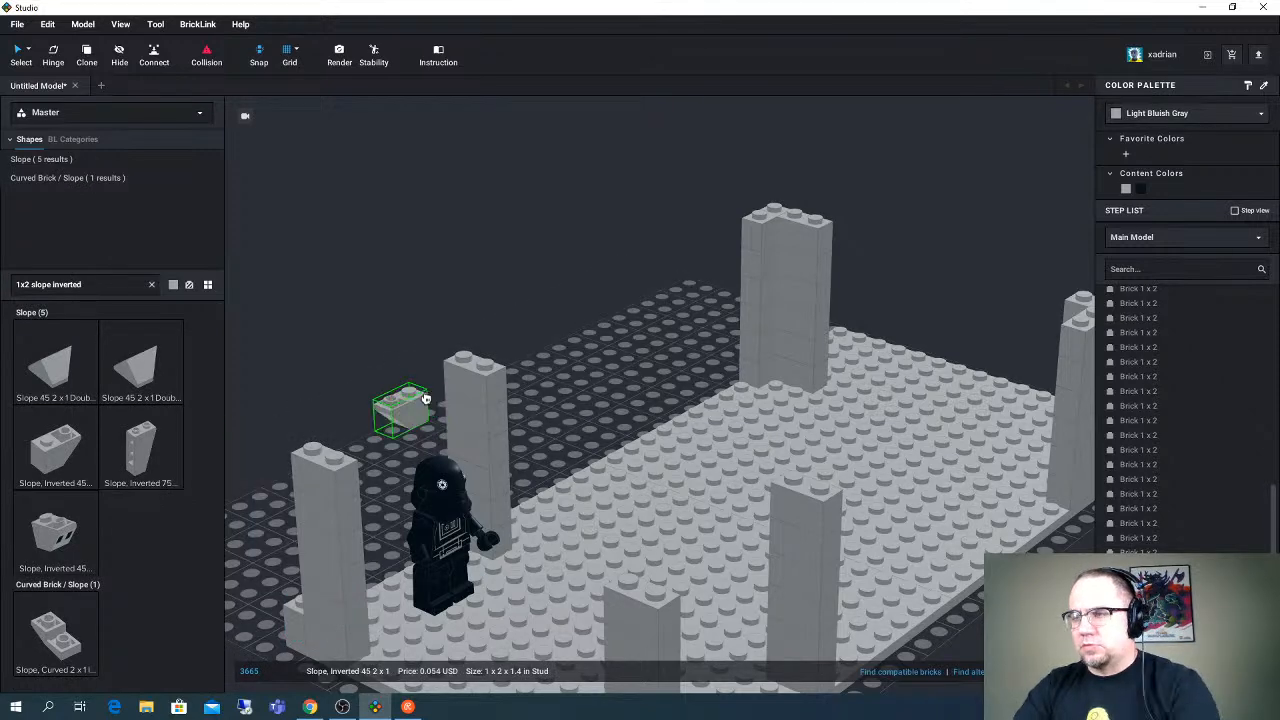
click(390, 430)
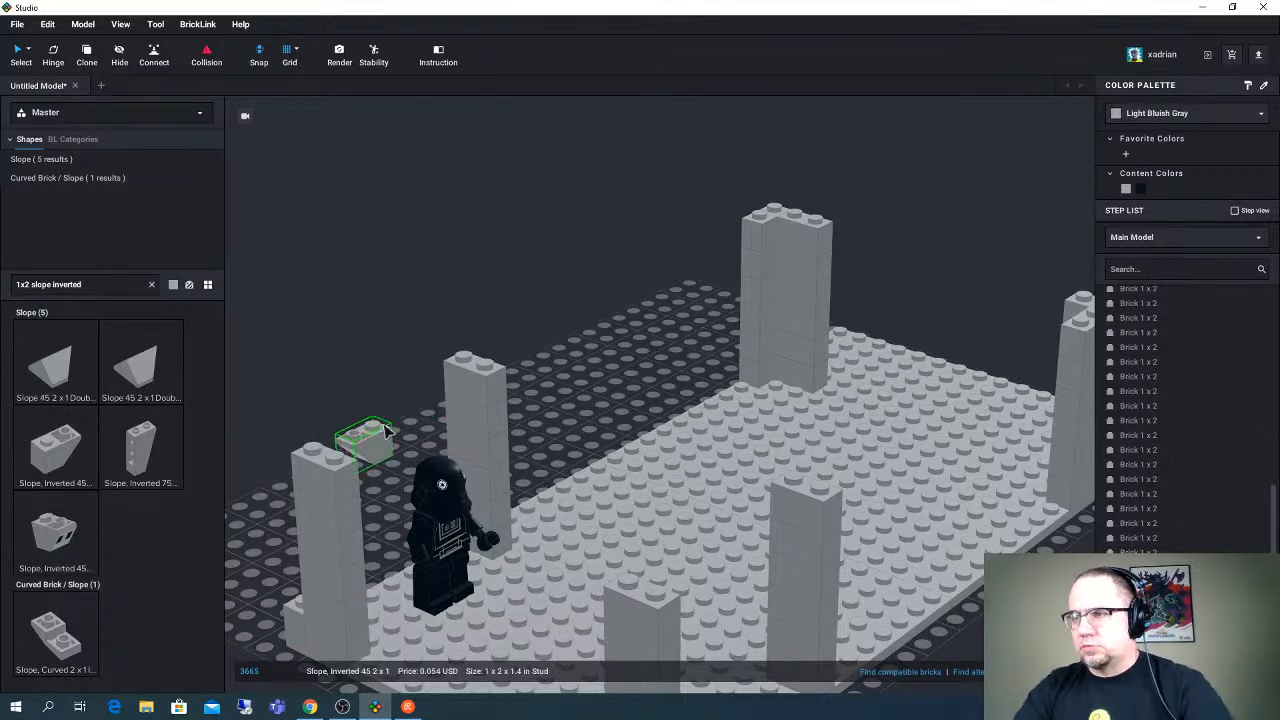
click(470, 383)
key(Delete)
drag(358, 453, 462, 381)
right_drag(462, 381, 430, 385)
- Search the parts for "1x1 brick" and place a Brick 1 x 1 beside the inverted slope on top of the column
click(89, 284)
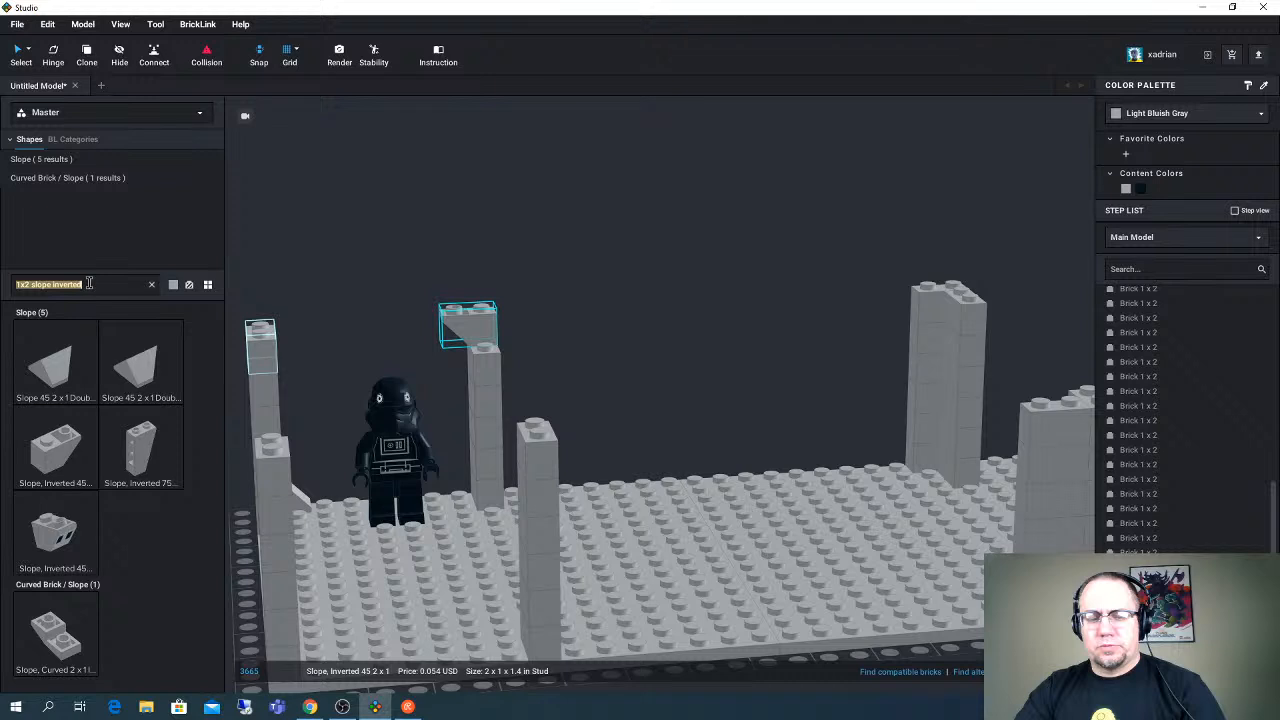
text(1x1 brick)
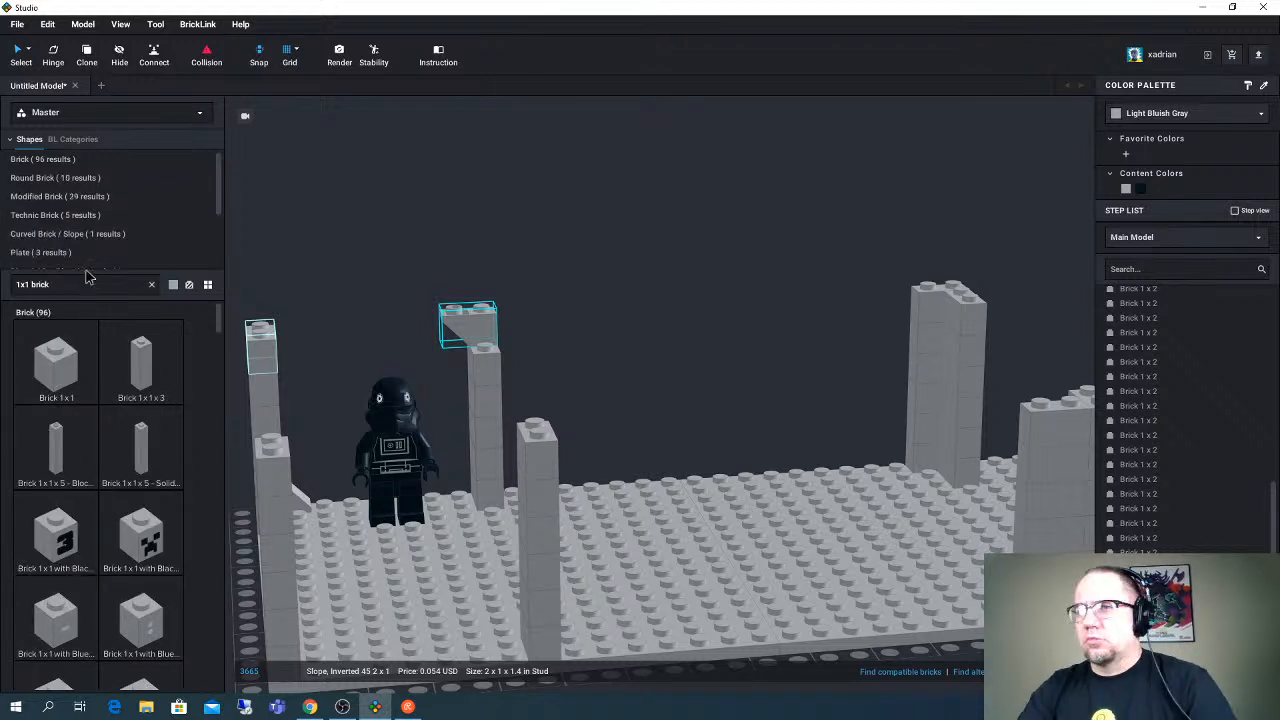
click(56, 365)
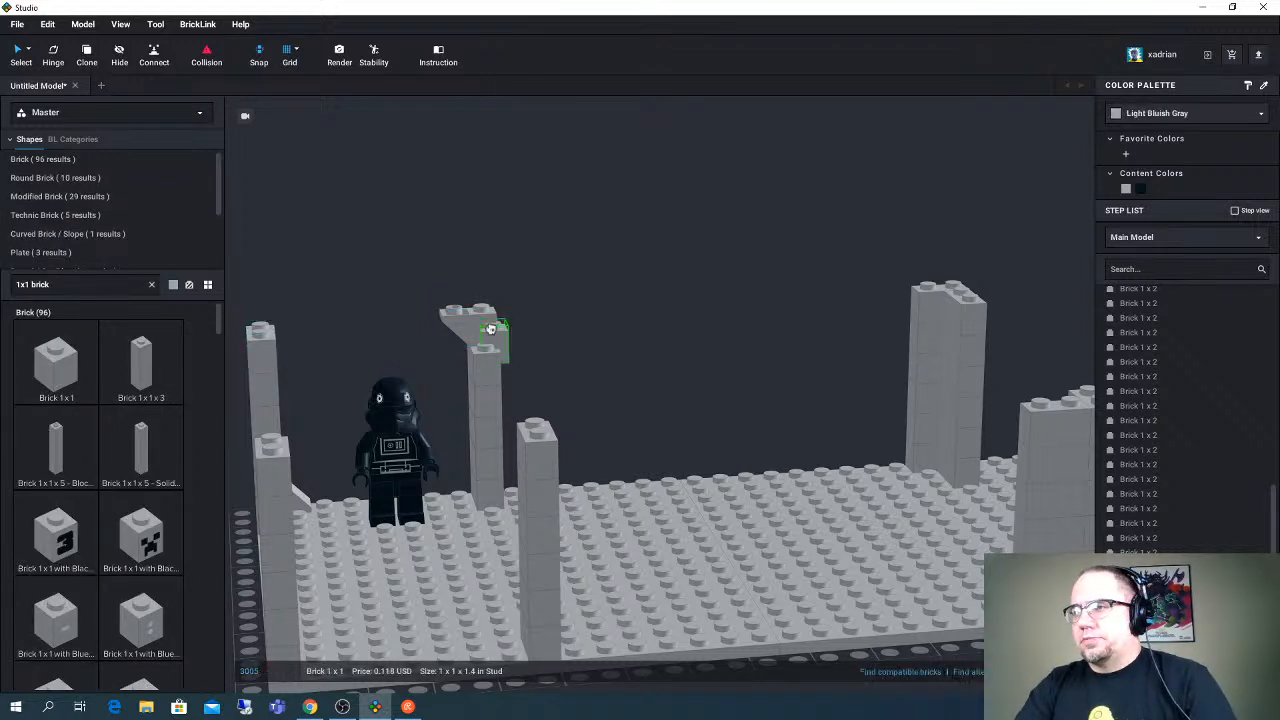
mouse_move(491, 329)
right_down()
mouse_move(474, 323)
mouse_move(499, 350)
right_up()
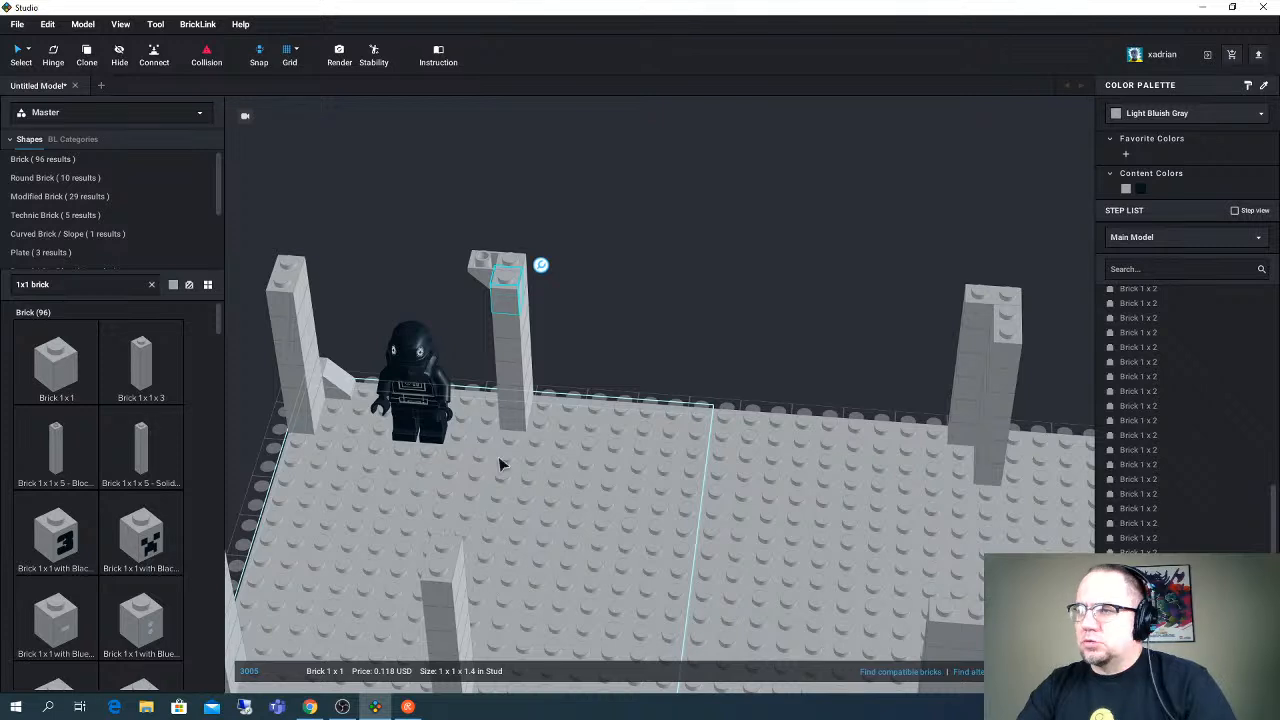
right_drag(502, 463, 500, 440)
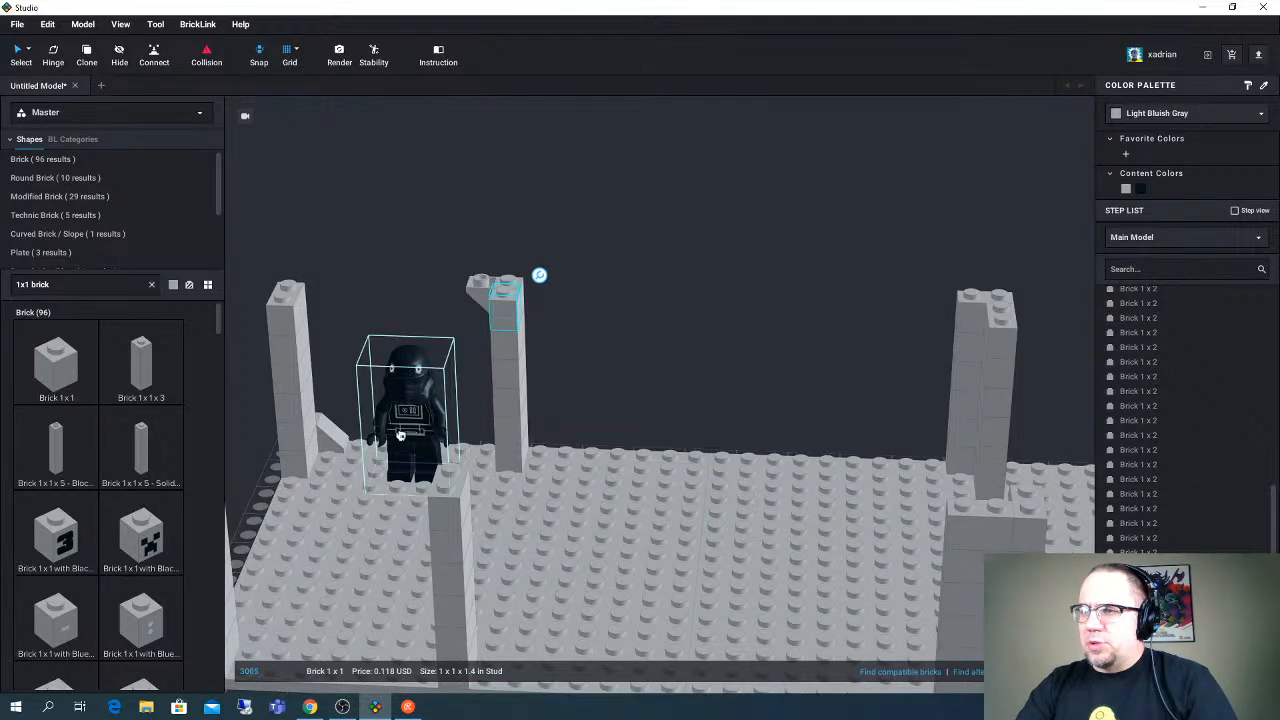
right_drag(539, 275, 480, 266)
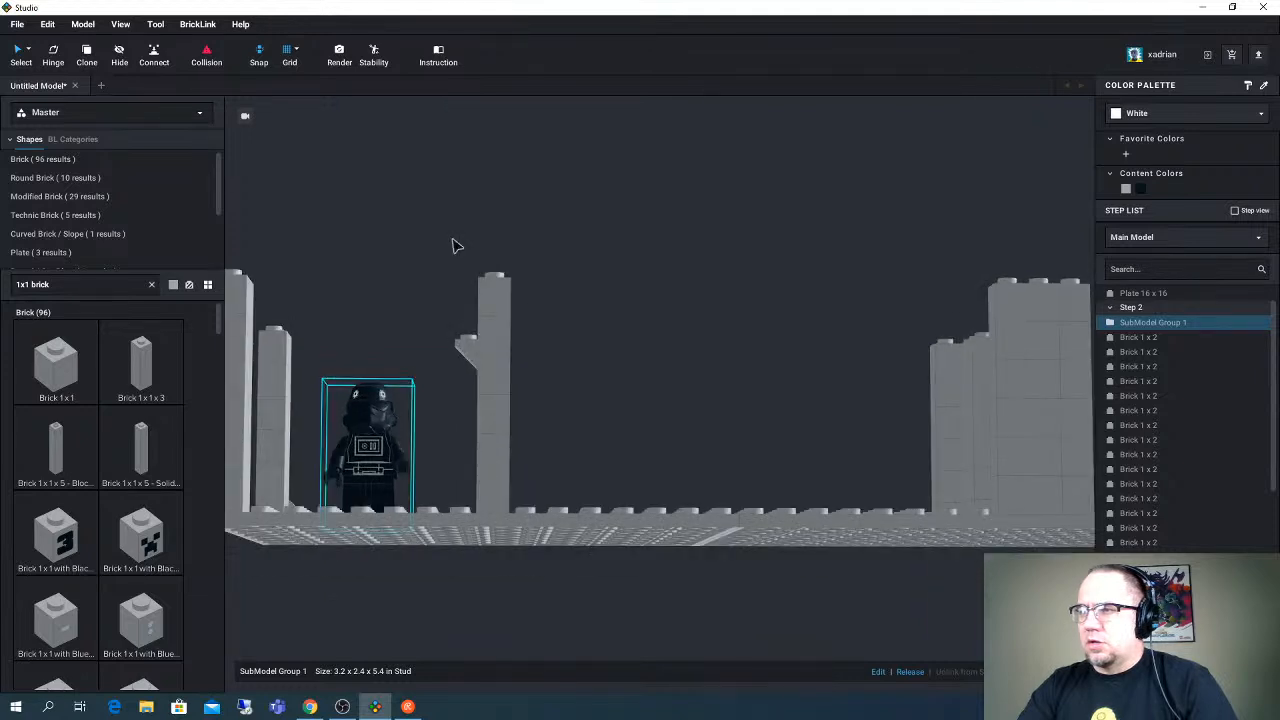
drag(452, 245, 531, 478)
right_drag(531, 478, 508, 584)
ctrl+click(517, 509)
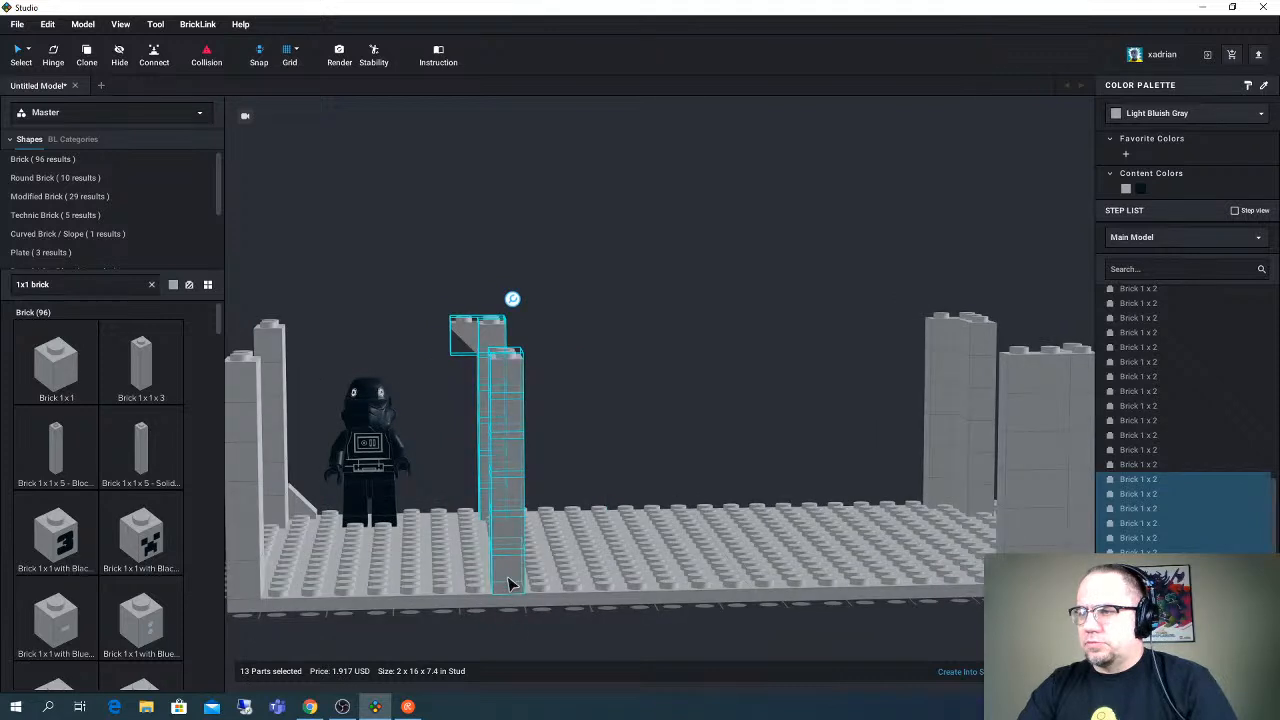
click(560, 429)
right_drag(560, 429, 565, 447)
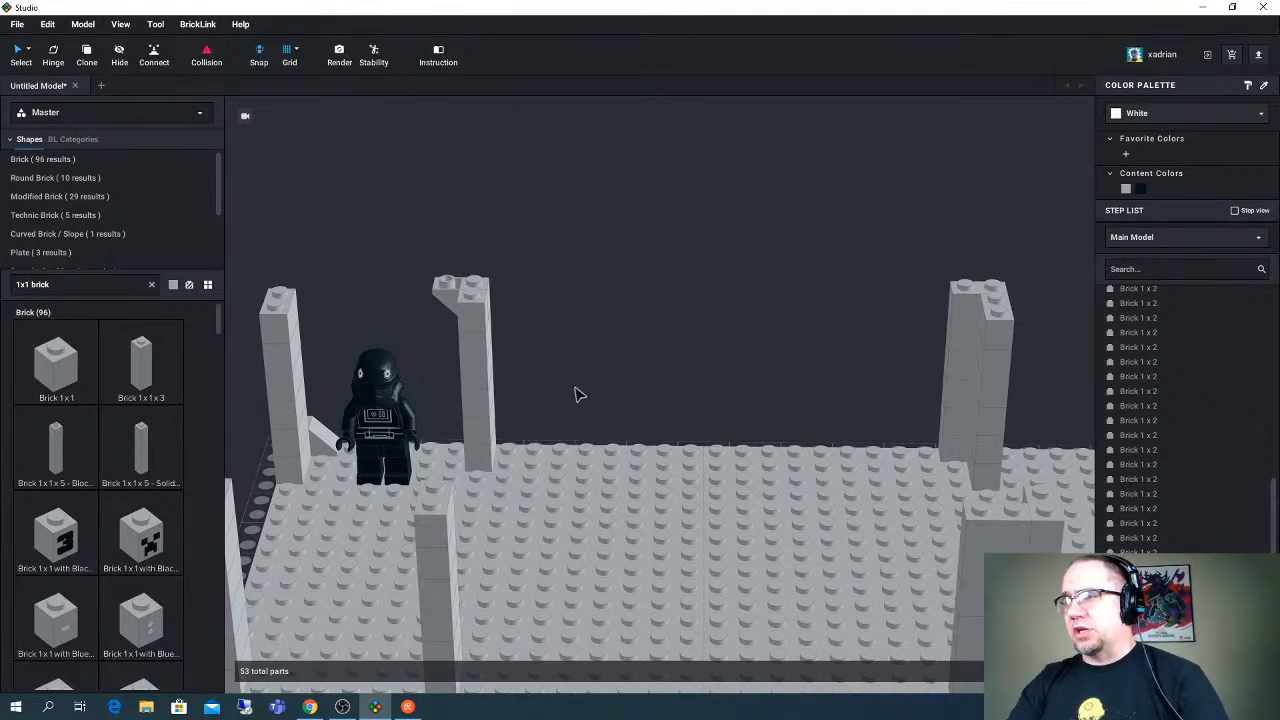
right_drag(575, 389, 562, 382)
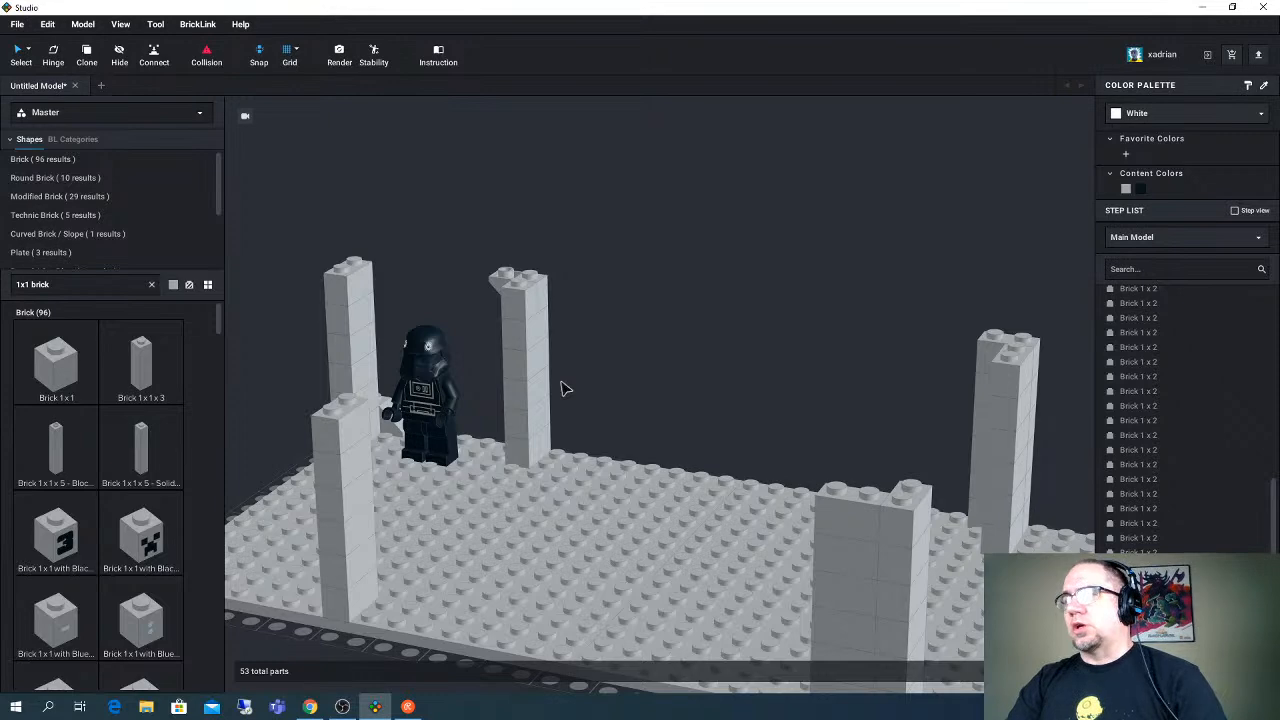
- Search the parts for "2x10 plate"
click(84, 289)
text(2x10 plate)
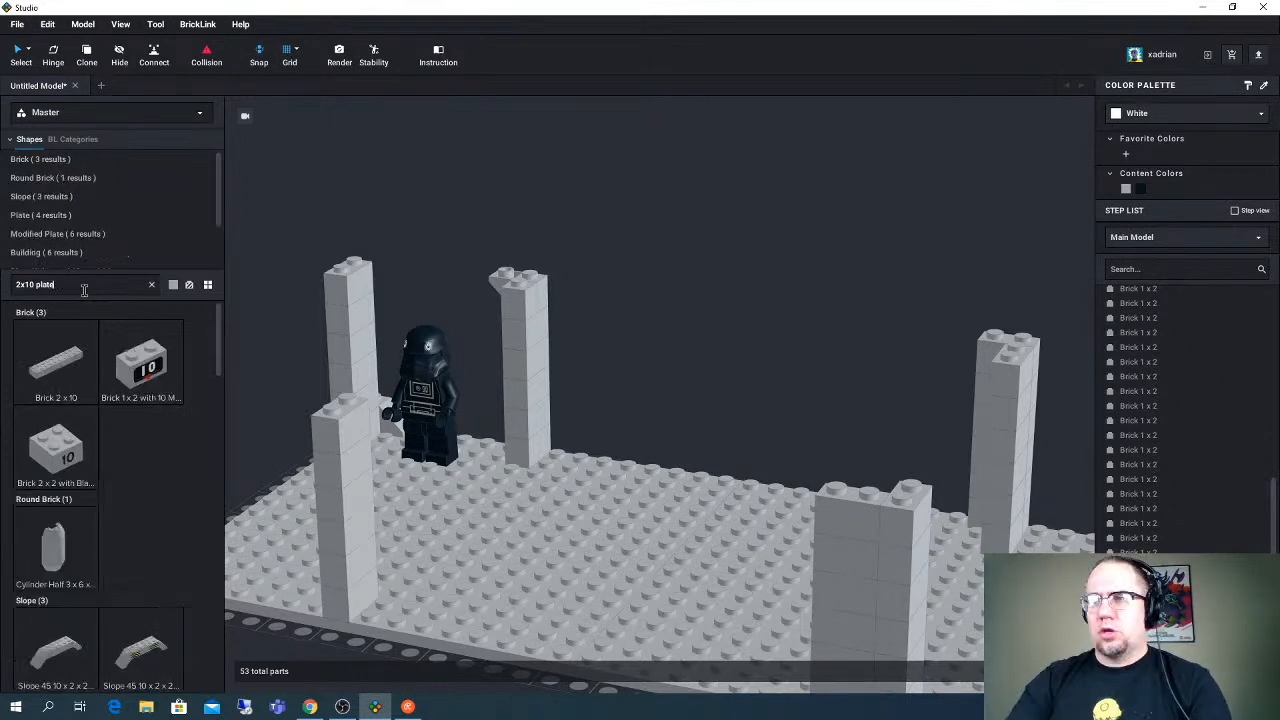
drag(72, 352, 566, 270)
right_drag(566, 270, 591, 304)
drag(591, 304, 455, 216)
key(Delete)
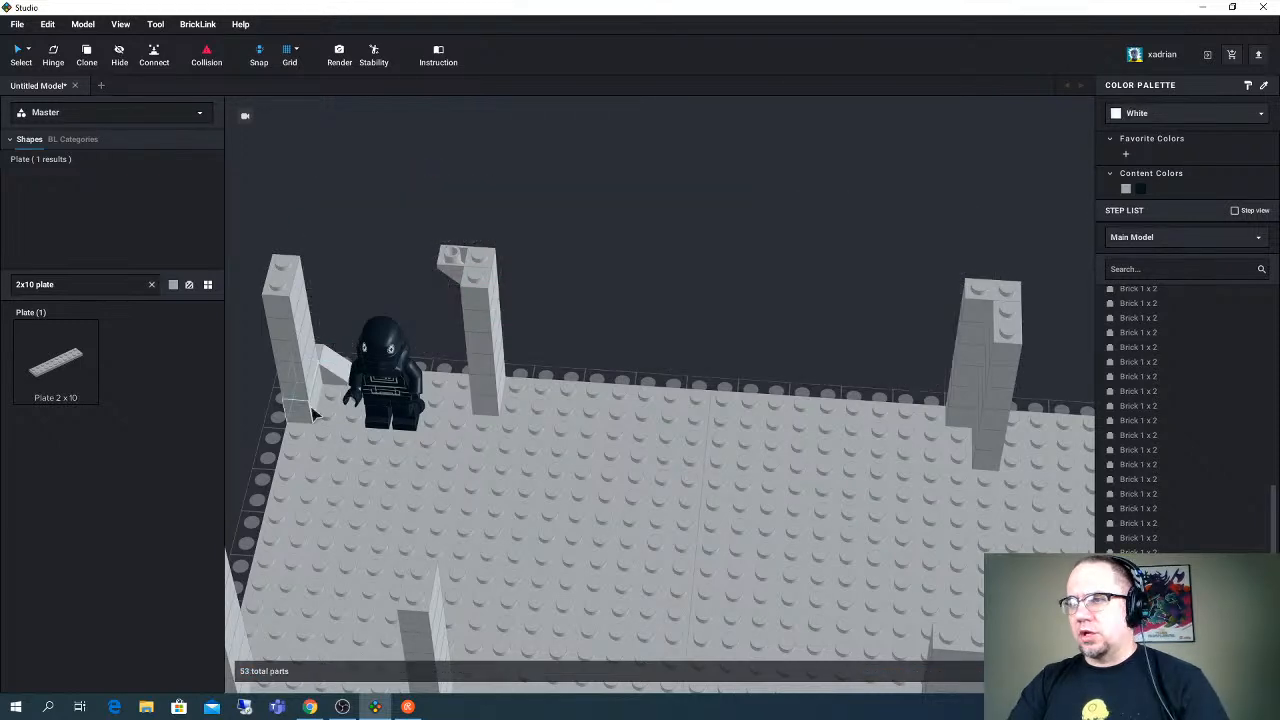
- Delete the bottom Brick 1 x 2 of the corner column where the slope sits at its foot
right_drag(312, 413, 334, 314)
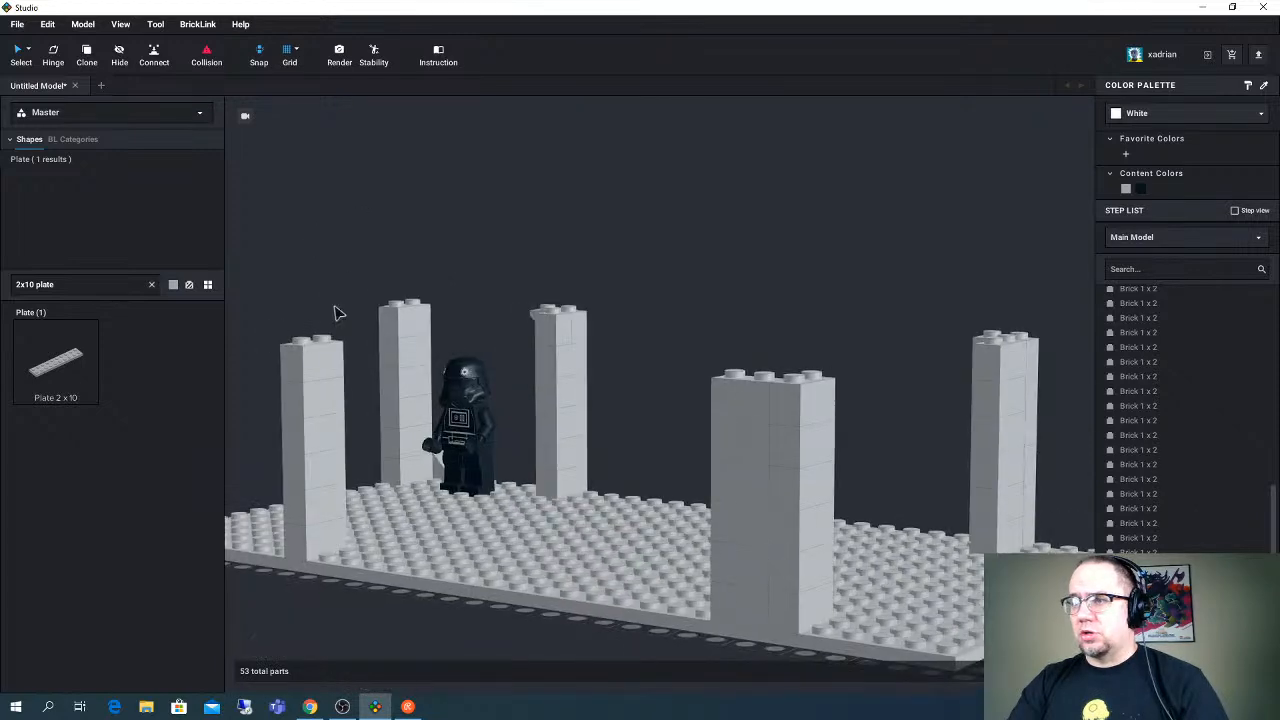
drag(348, 283, 477, 430)
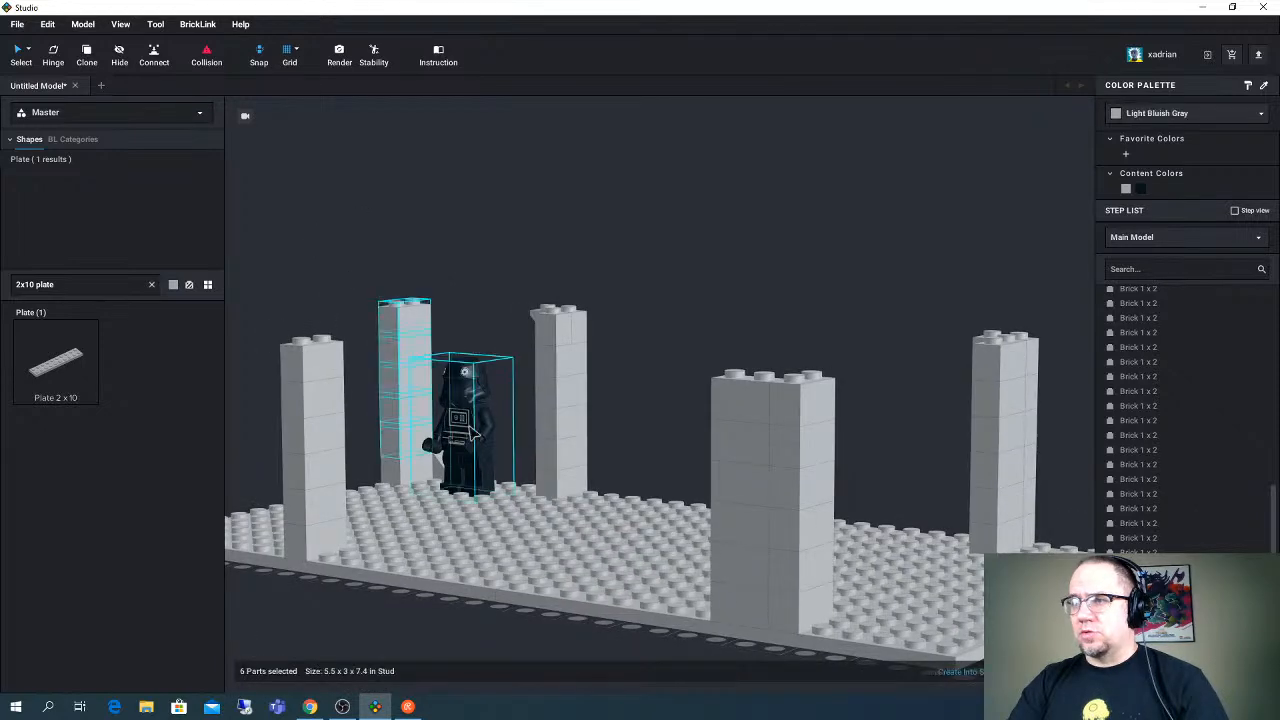
ctrl+click(446, 388)
right_drag(432, 382, 392, 556)
click(425, 590)
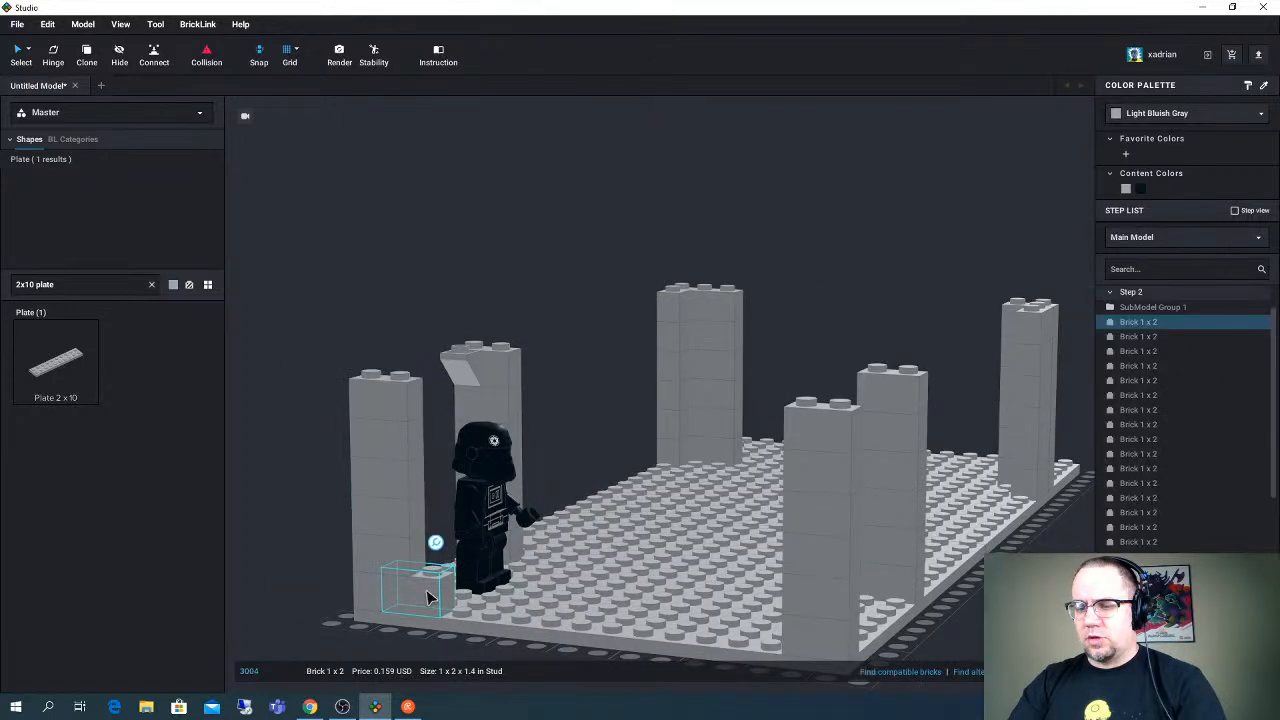
key(Delete)
- Copy the Brick 1 x 1 from the top of the neighbouring column into the gap beside the slope at the corner column's foot
click(499, 367)
key(ctrl+c)
key(ctrl+v)
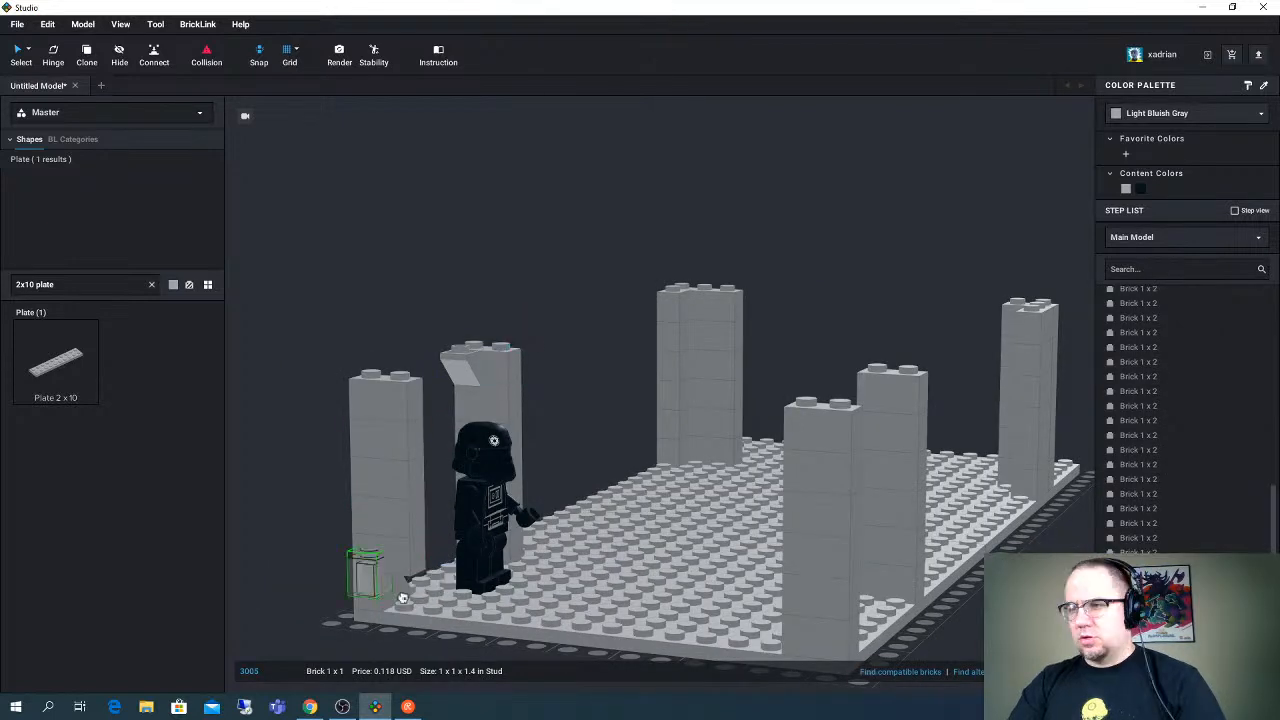
click(412, 600)
right_drag(462, 585, 414, 600)
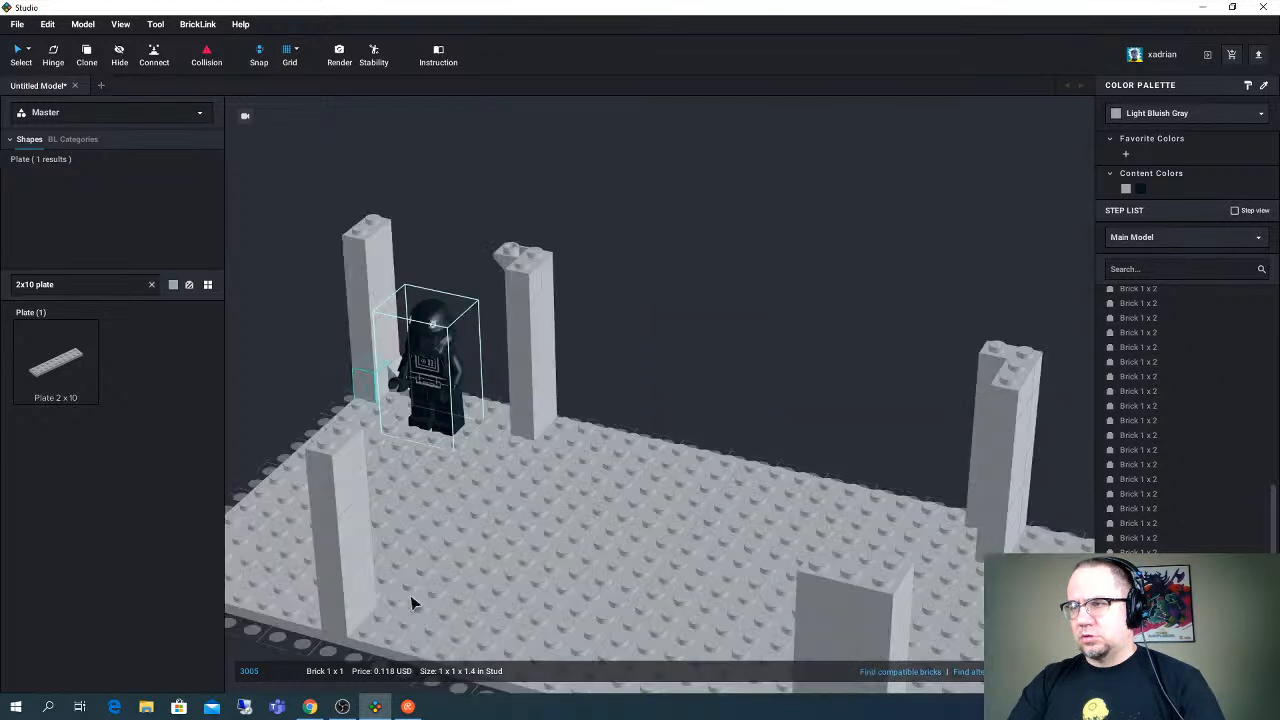
- Place a Plate 2 x 10 across the tops of the two back-edge columns on either side of the minifigure
click(69, 373)
click(541, 261)
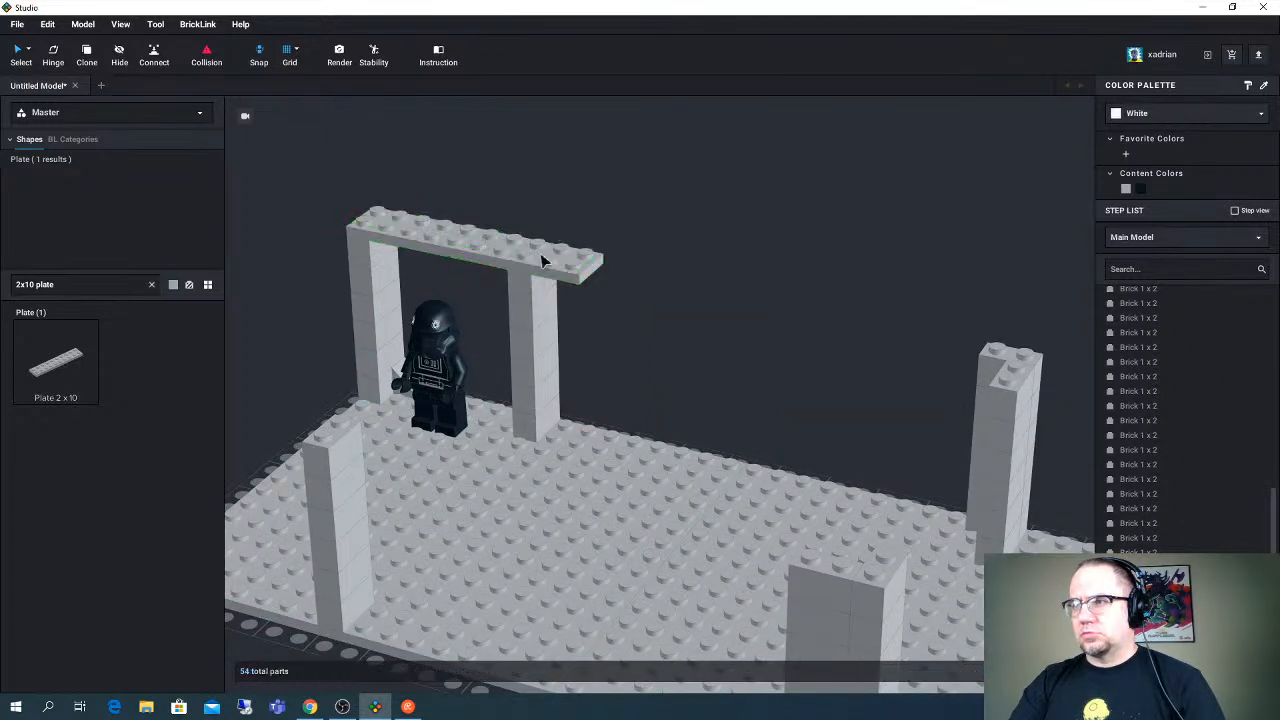
click(541, 255)
right_drag(541, 255, 548, 250)
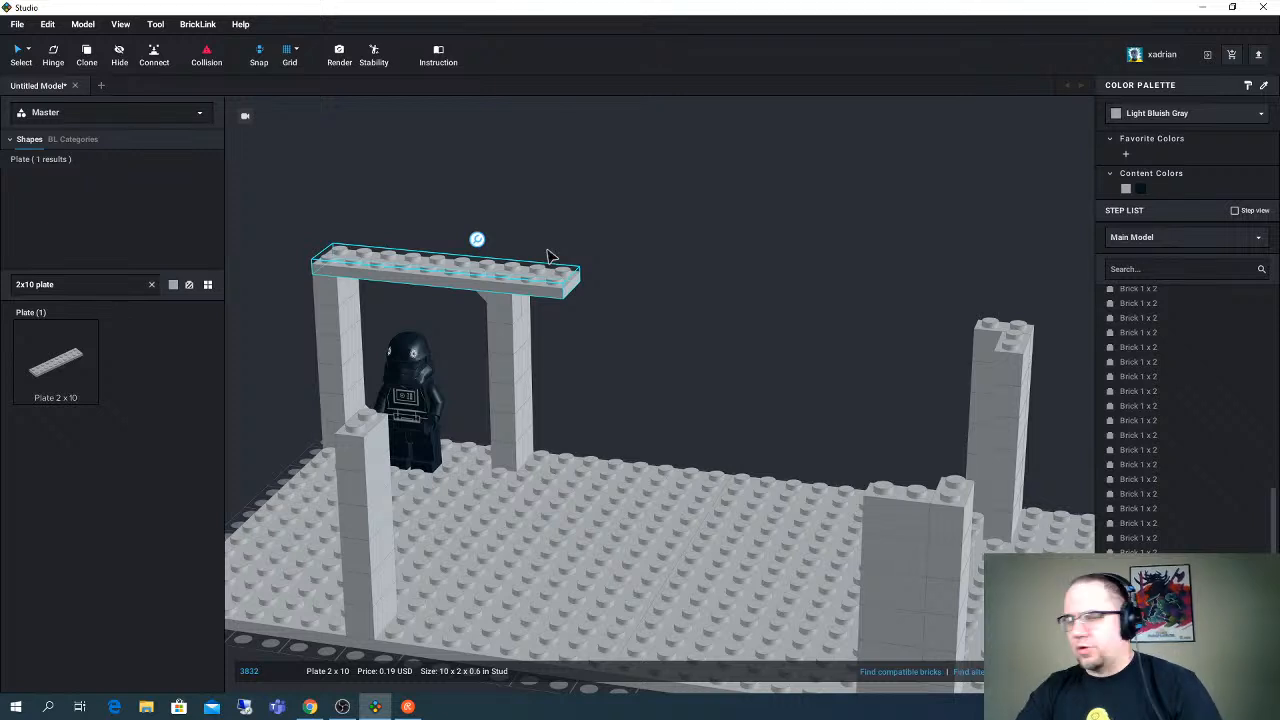
key(alt+Tab)
key(alt+Tab)
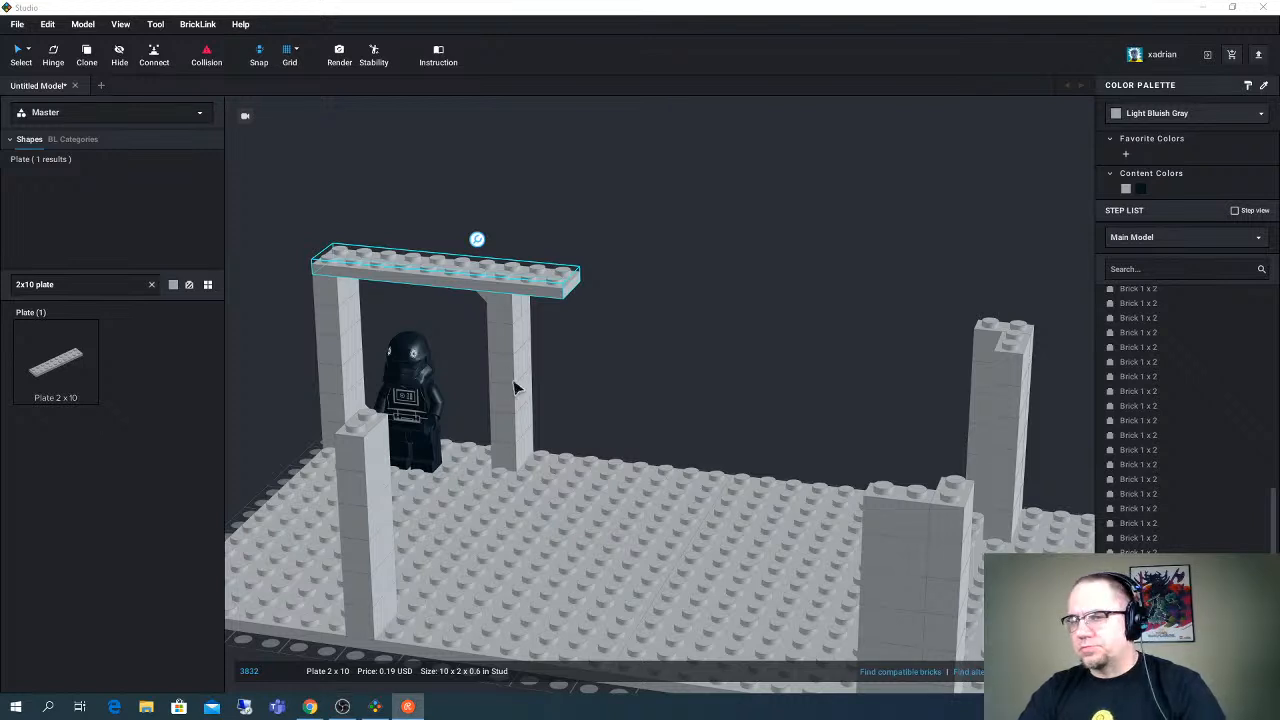
- Search the parts for "1x10 brick" and place a Brick 1 x 10 along the short edge, starting at the minifigure's corner column
right_drag(614, 377, 635, 360)
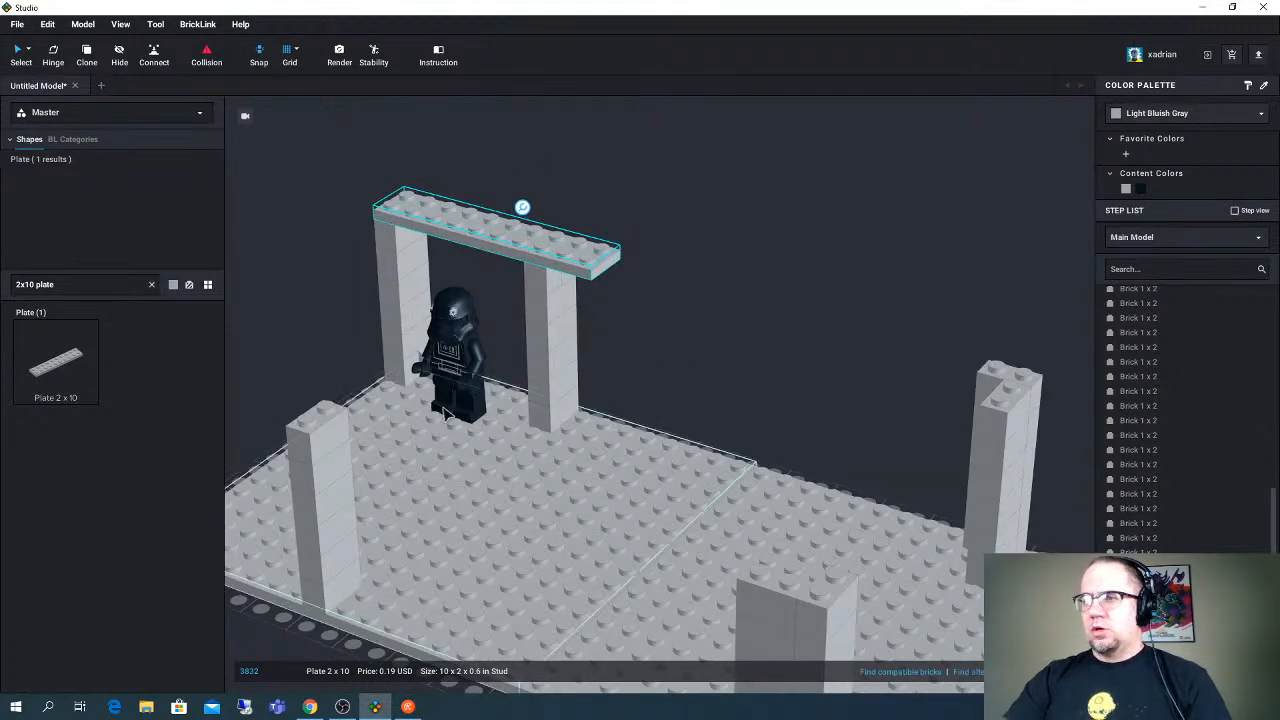
right_drag(435, 405, 443, 388)
right_drag(349, 456, 409, 423)
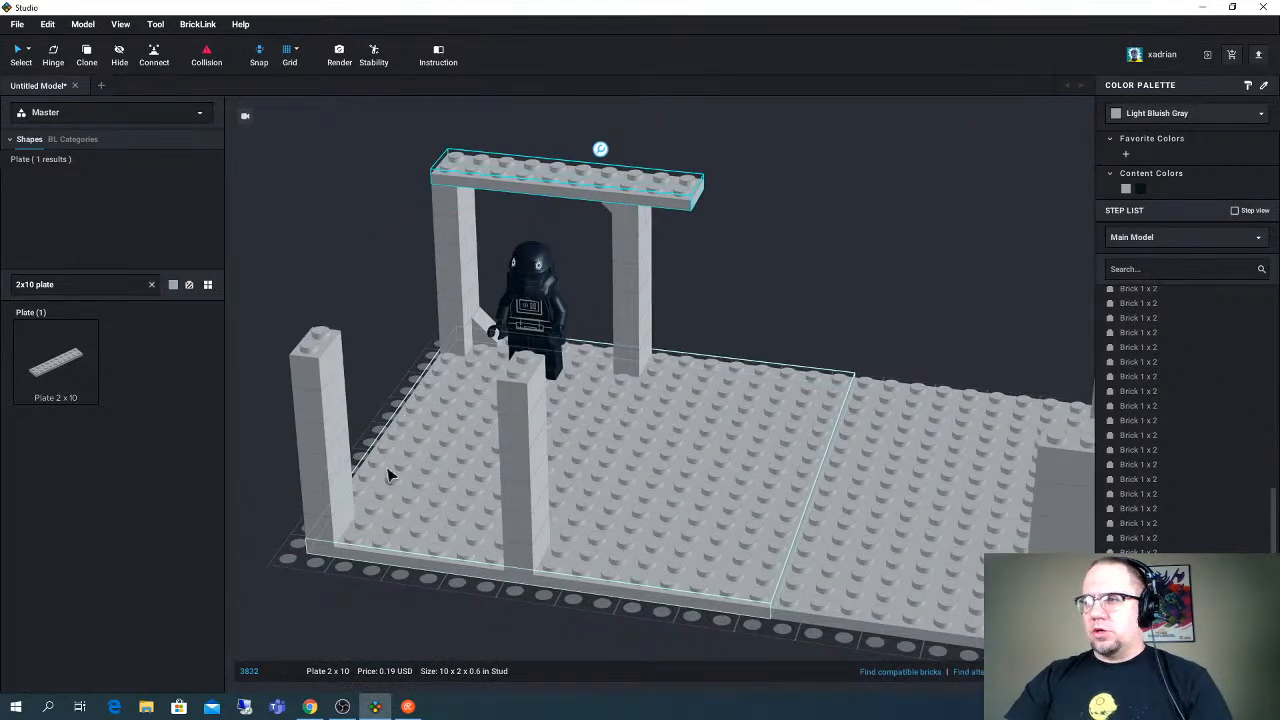
triple_click(71, 284)
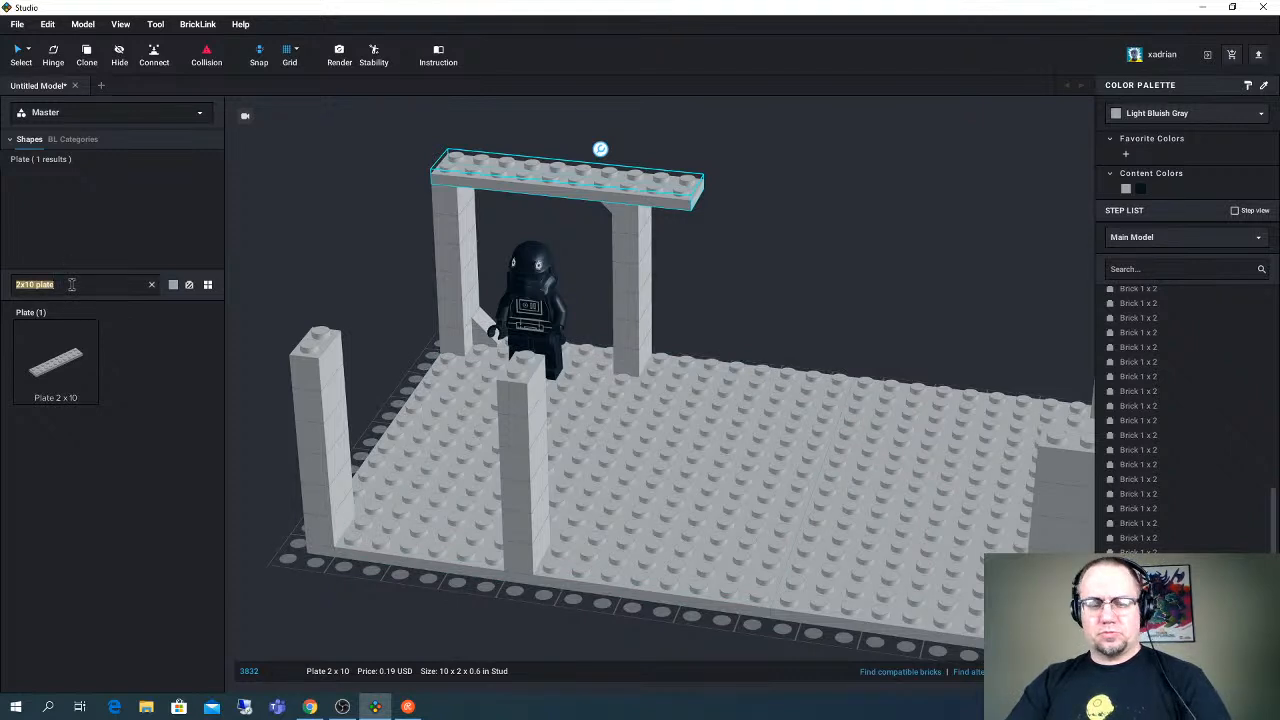
text(1x10)
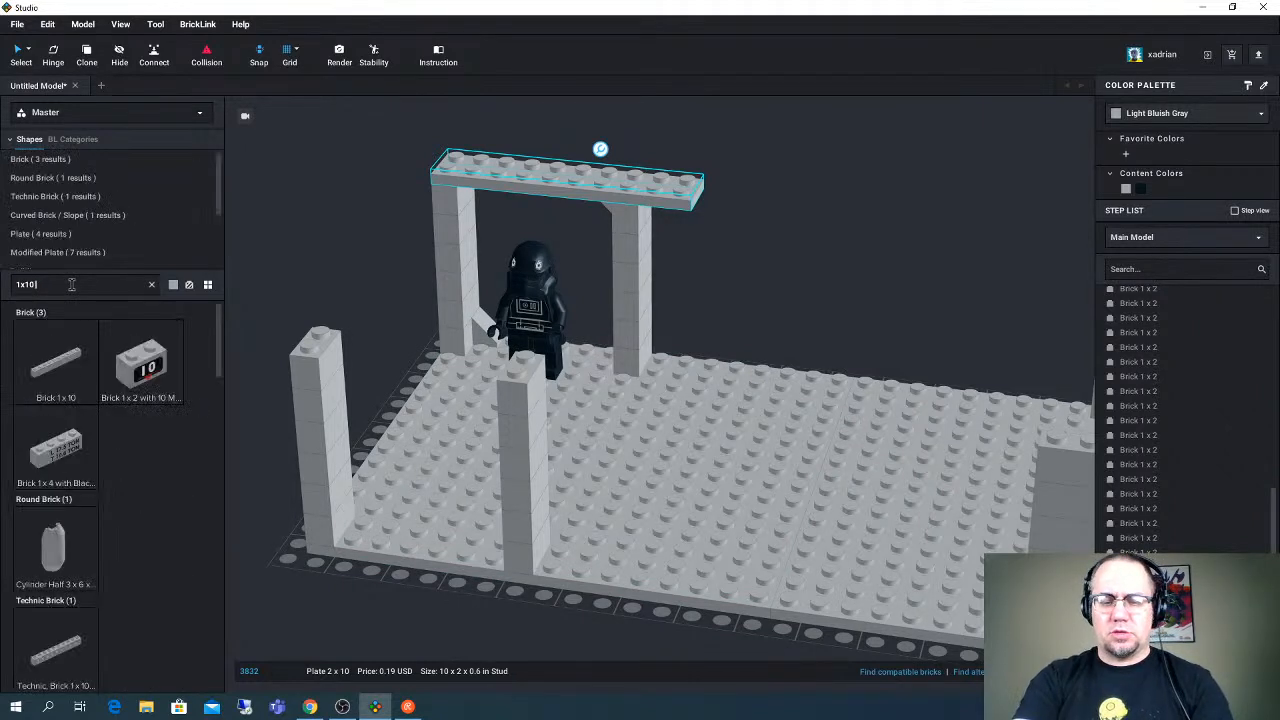
text( brick)
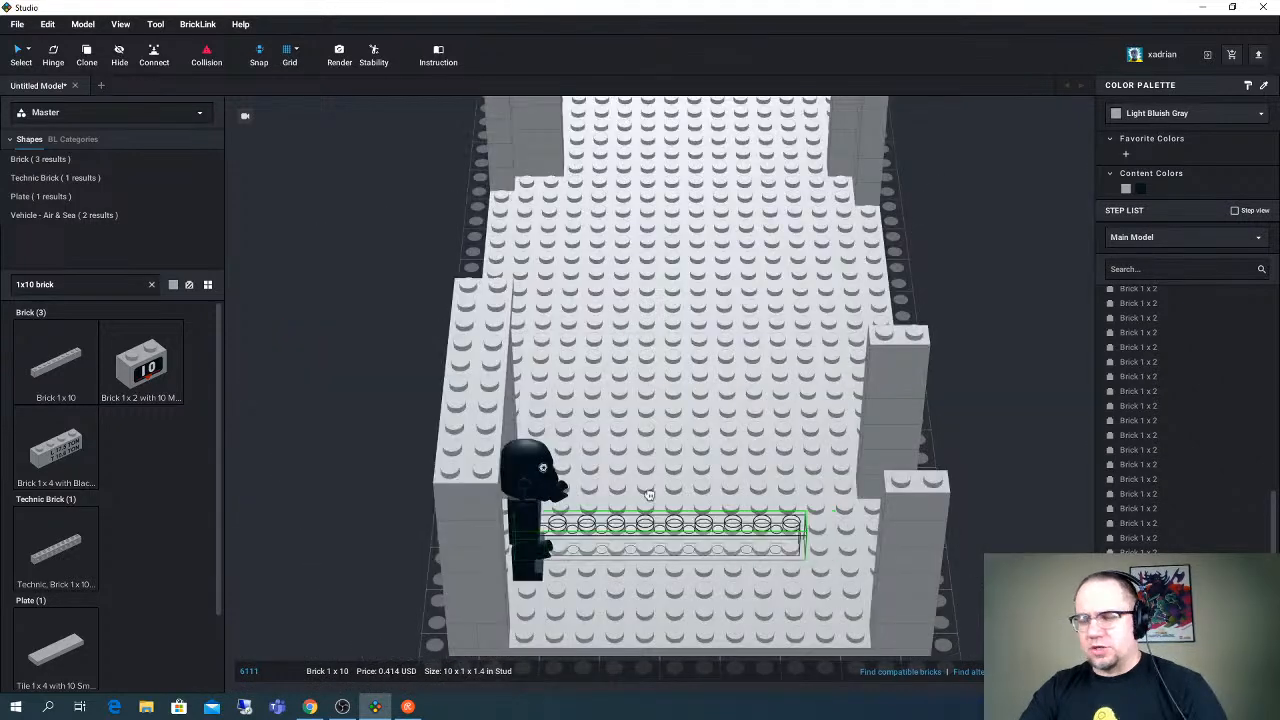
right_drag(680, 528, 626, 420)
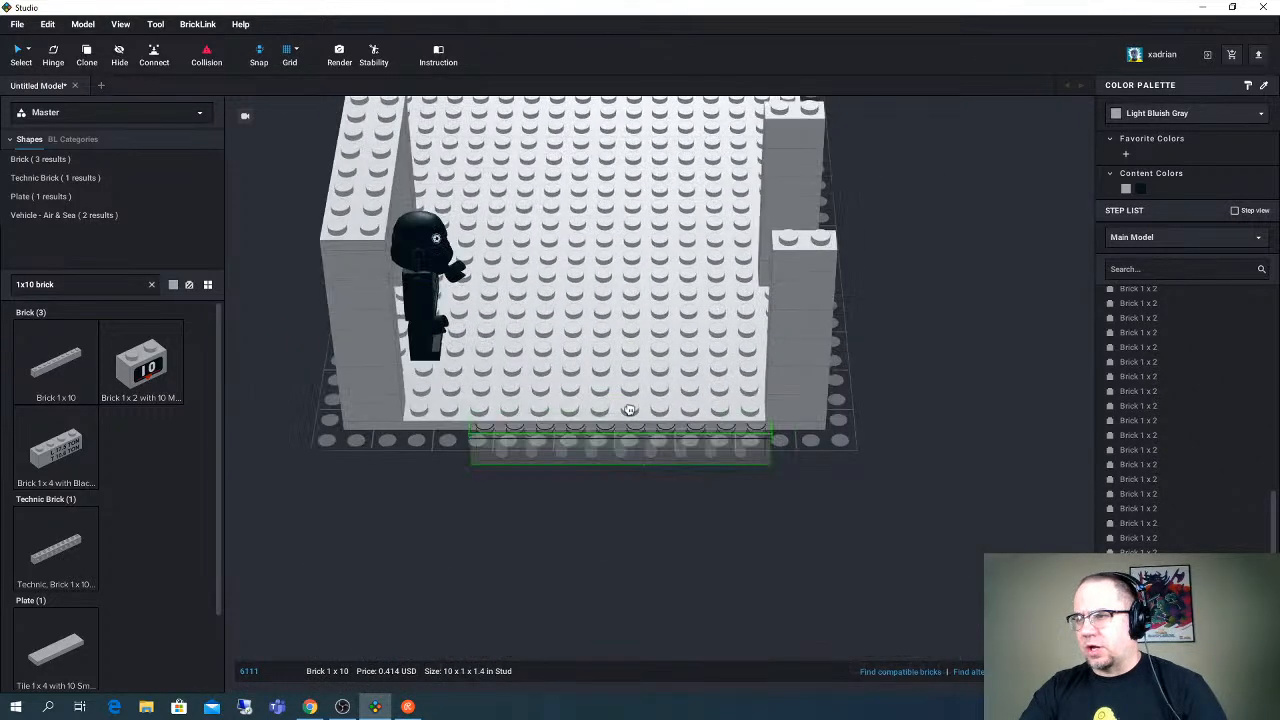
drag(629, 410, 560, 387)
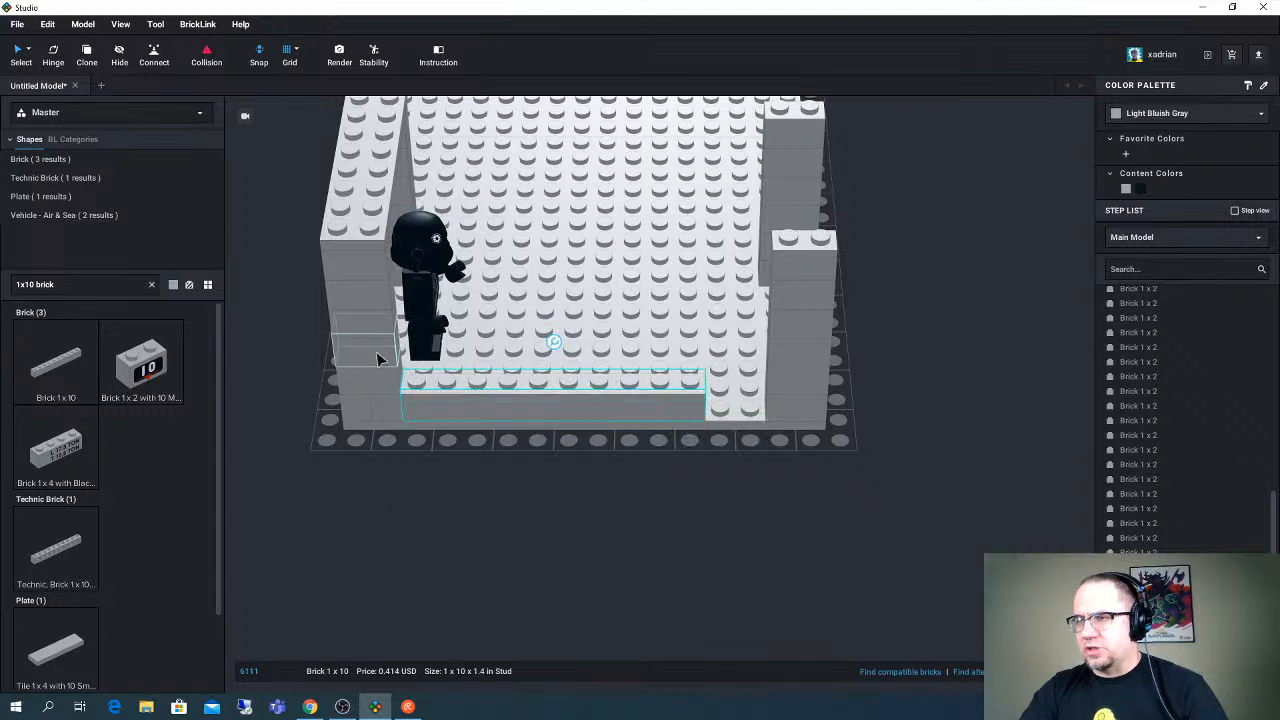
- Fill the two-stud gap between the Brick 1 x 10 and the opposite corner column with a Brick 1 x 2
alt+drag(378, 358, 660, 474)
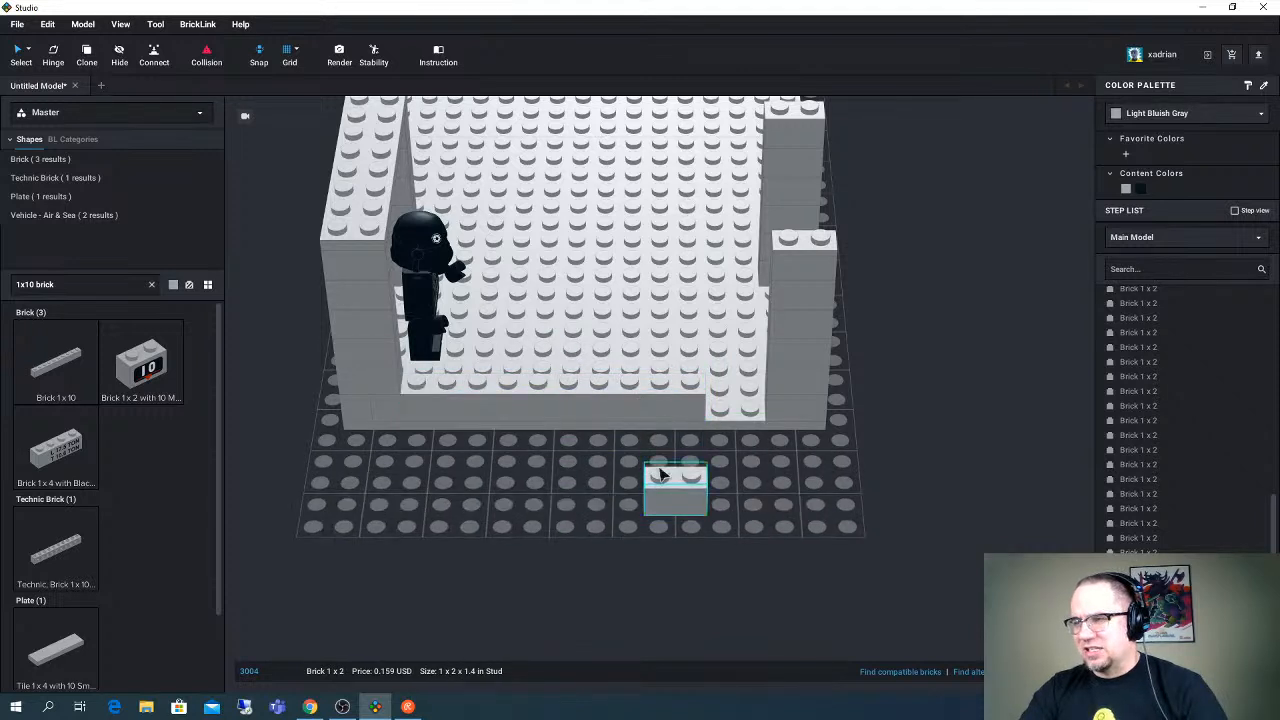
click(590, 416)
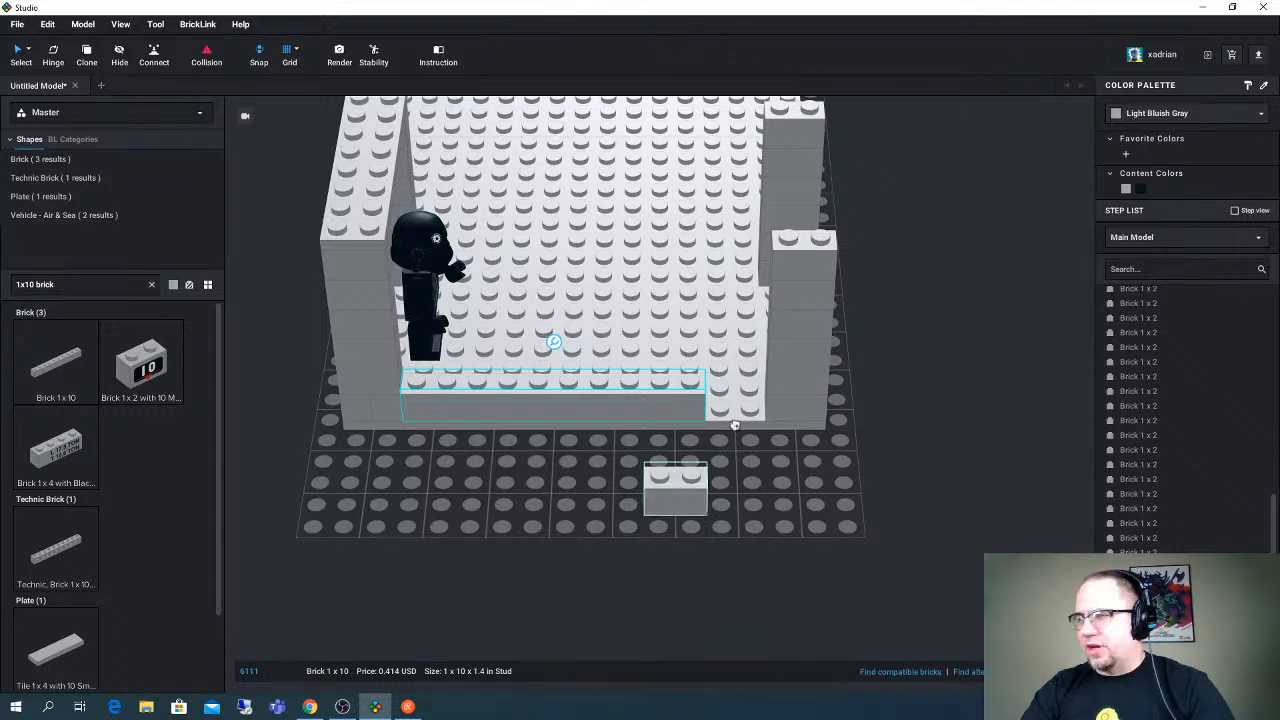
drag(735, 425, 737, 400)
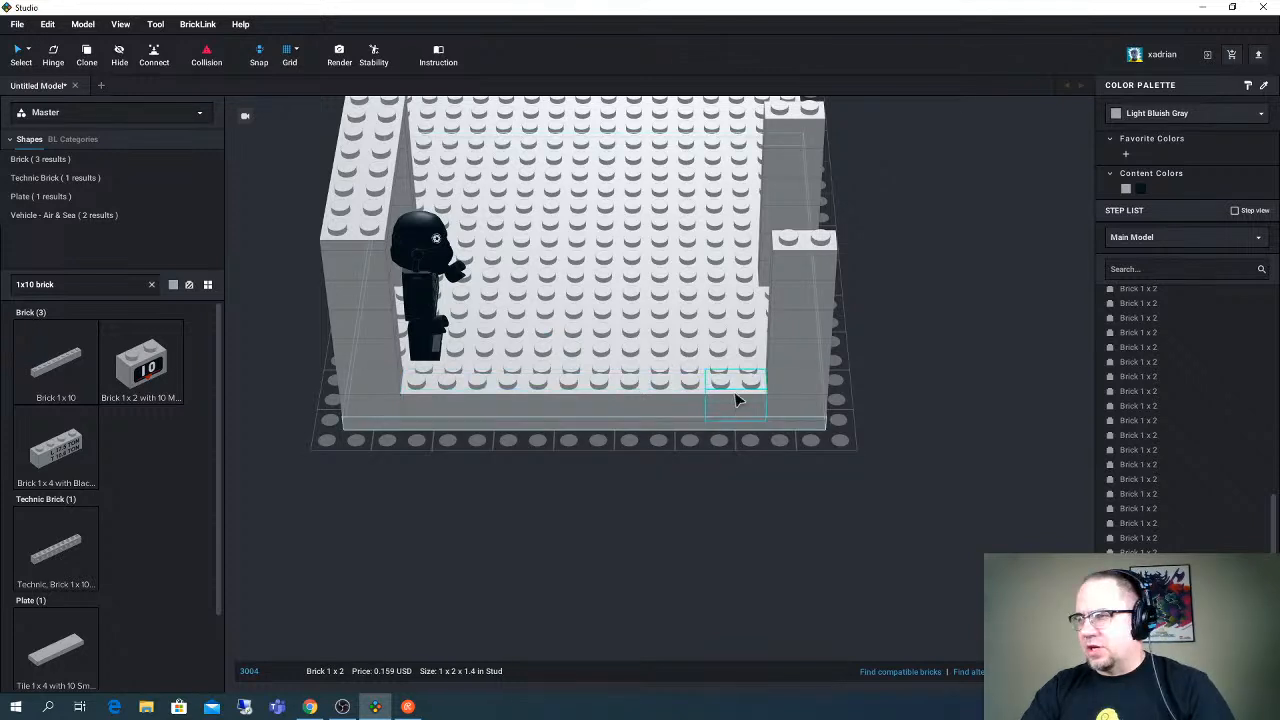
click(655, 398)
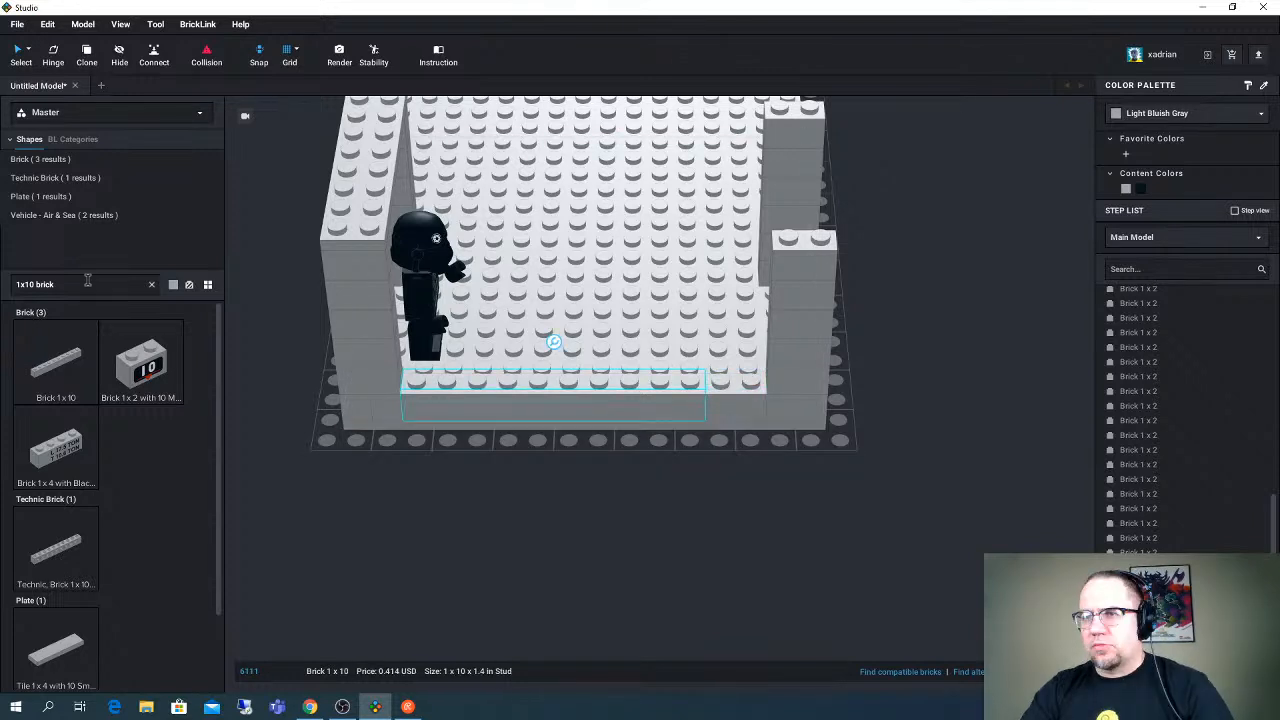
- Search the parts for "1x12 brick" and place a Brick 1 x 12 on the grid in front of the base's short edge
key(BackSpace)
key(BackSpace)
key(BackSpace)
key(BackSpace)
key(BackSpace)
key(BackSpace)
key(BackSpace)
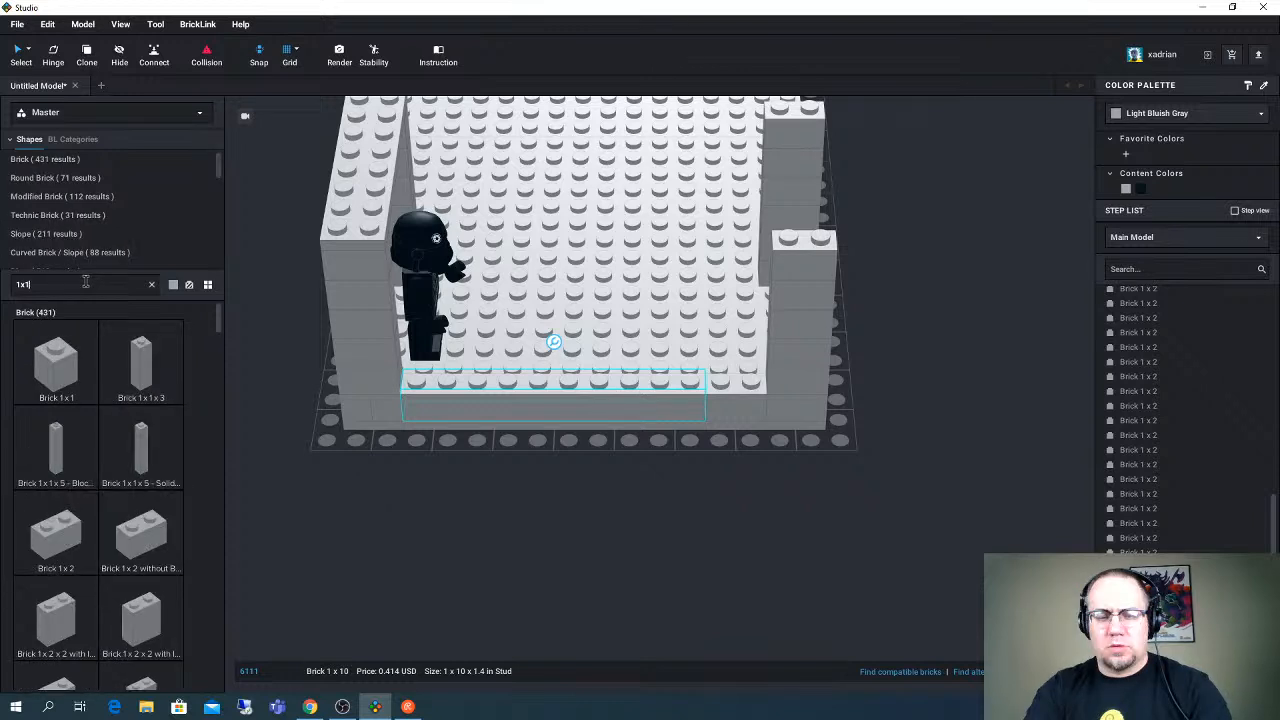
text(2 brick)
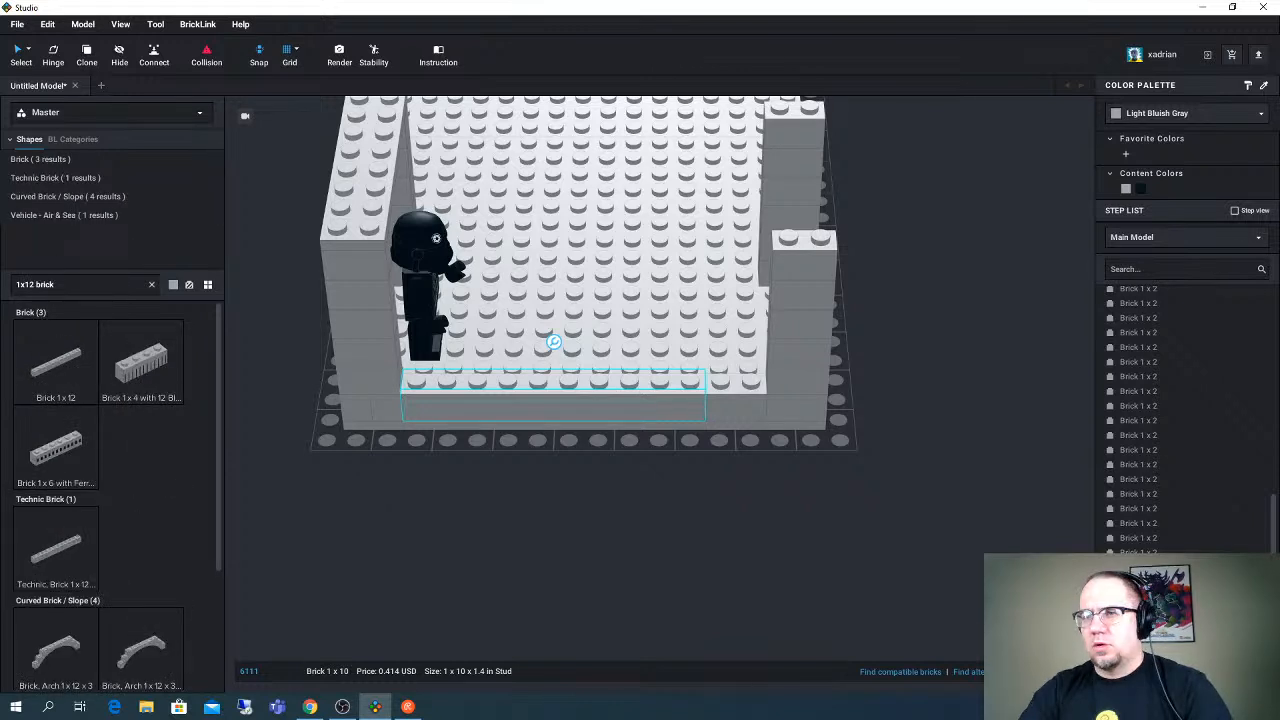
click(56, 364)
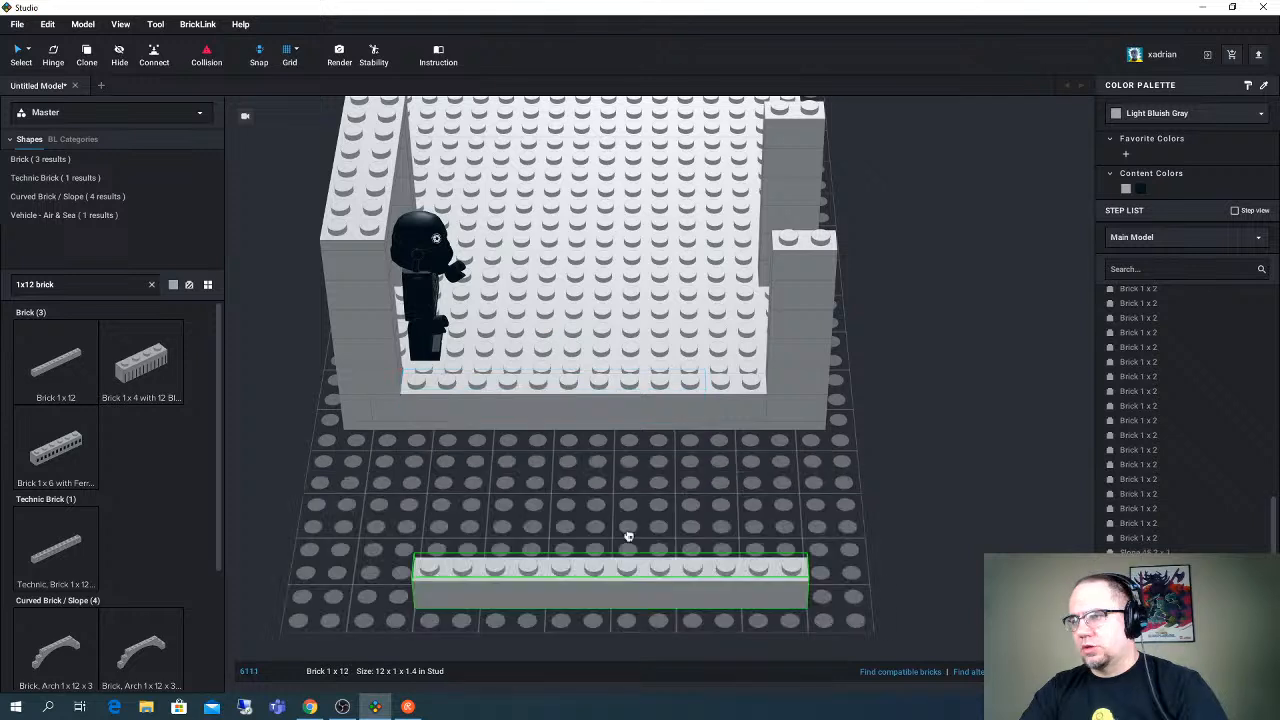
click(600, 514)
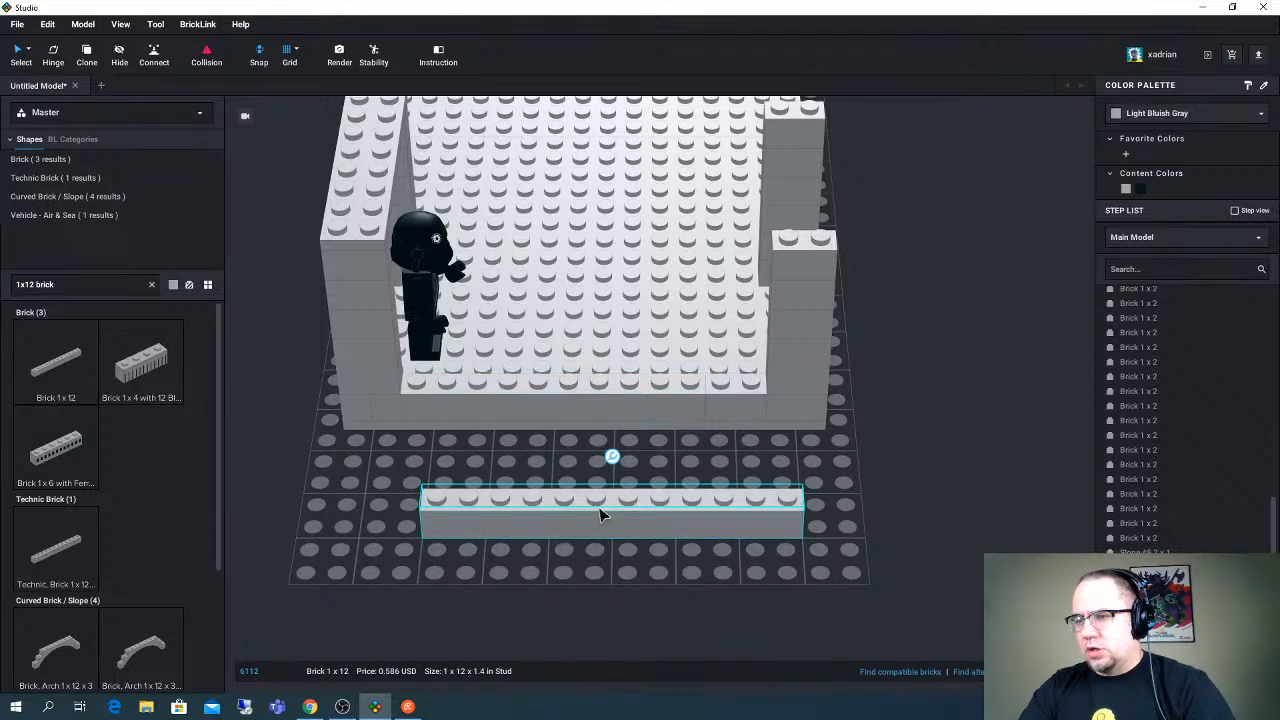
- Delete the loose Brick 1 x 12 and the Brick 1 x 2 and Brick 1 x 10 along the base's short edge
click(645, 400)
click(645, 400)
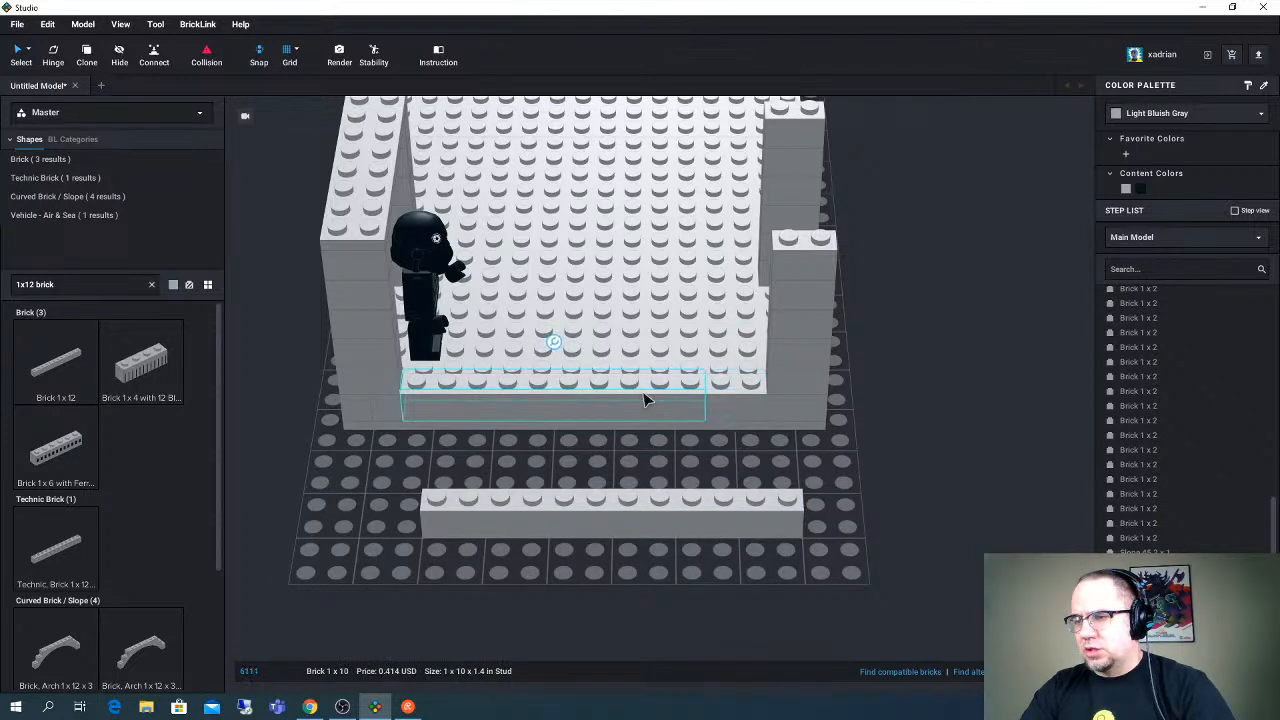
click(727, 406)
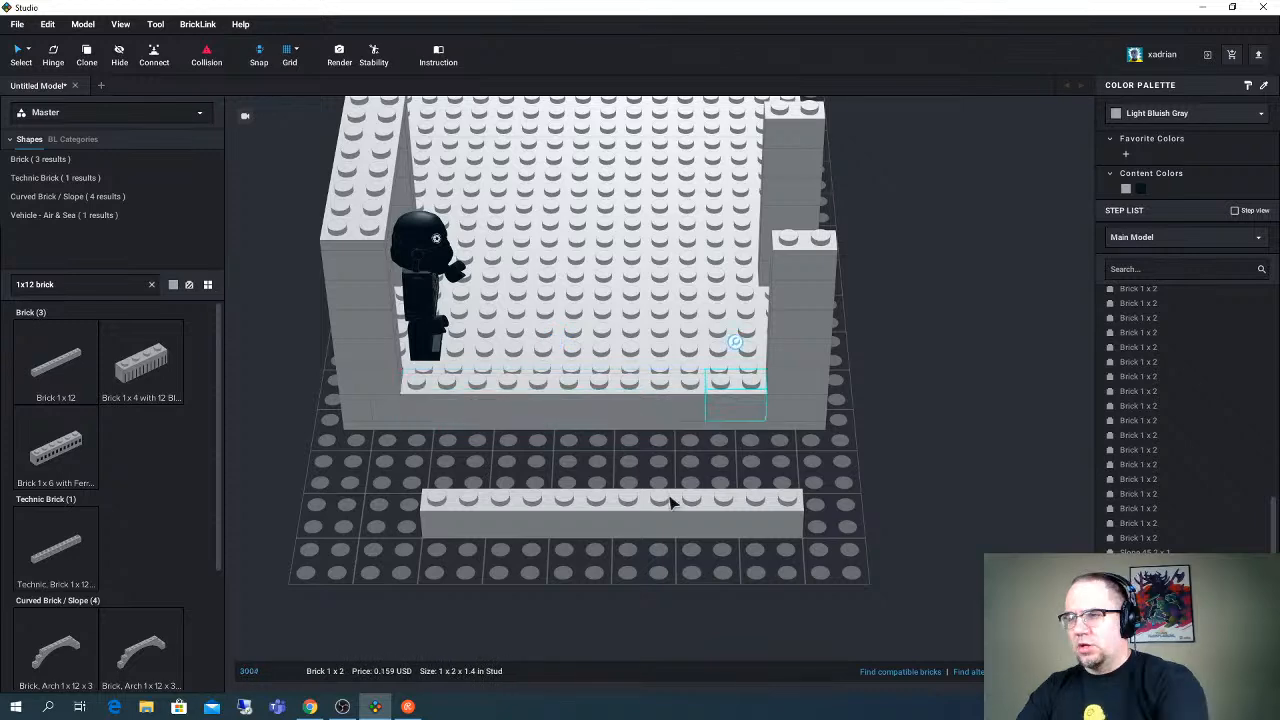
click(613, 418)
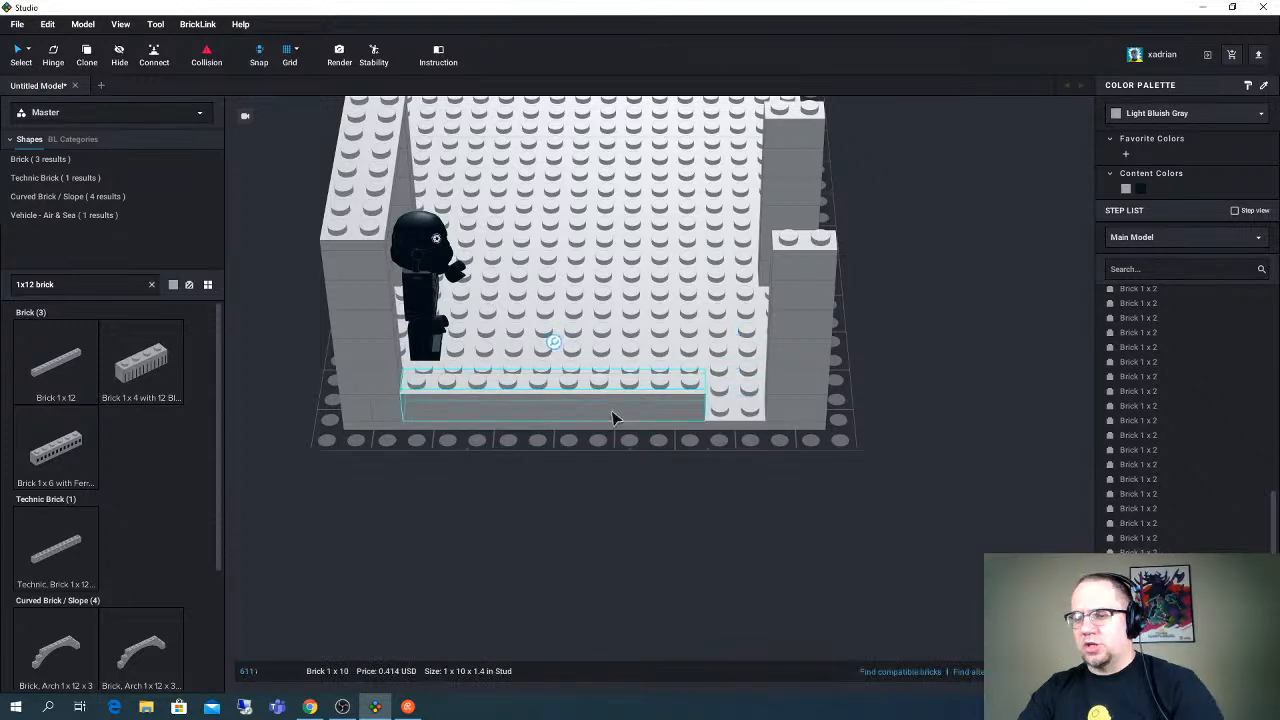
key(Delete)
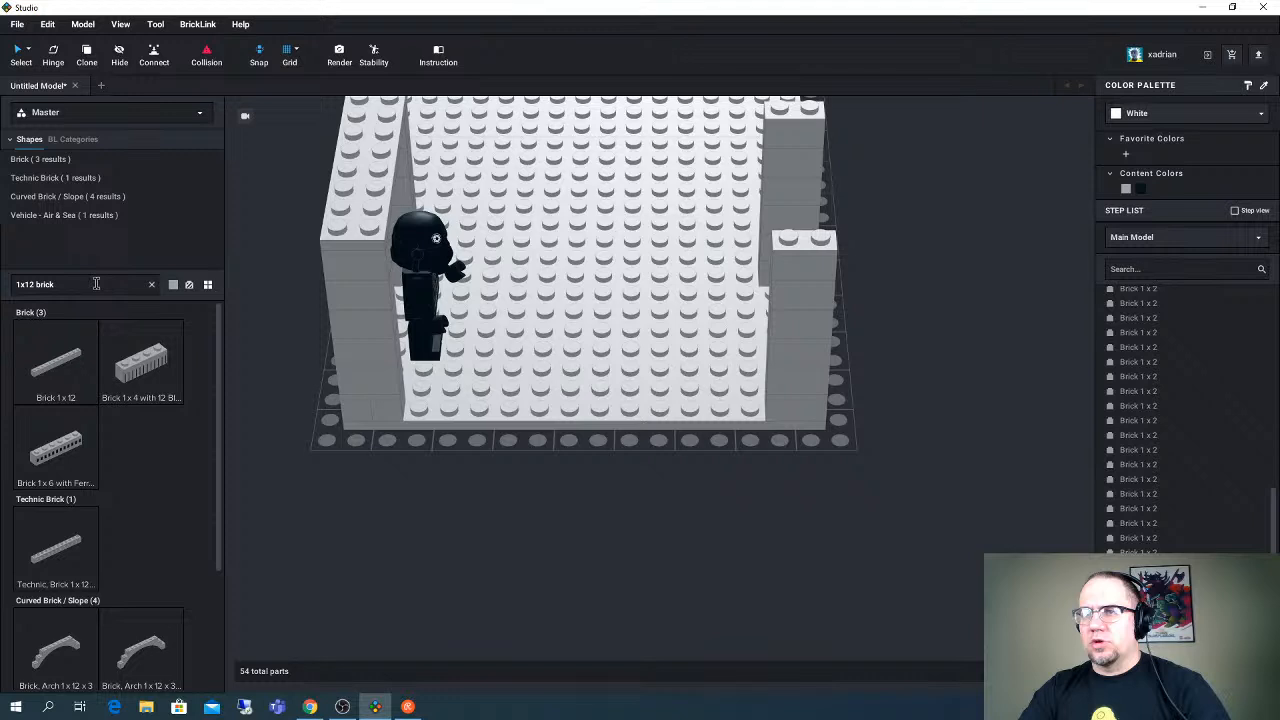
- Search the parts for "1x4 brick" and line the short edge between the two corner columns with three Brick 1 x 4
click(97, 284)
text(1x)
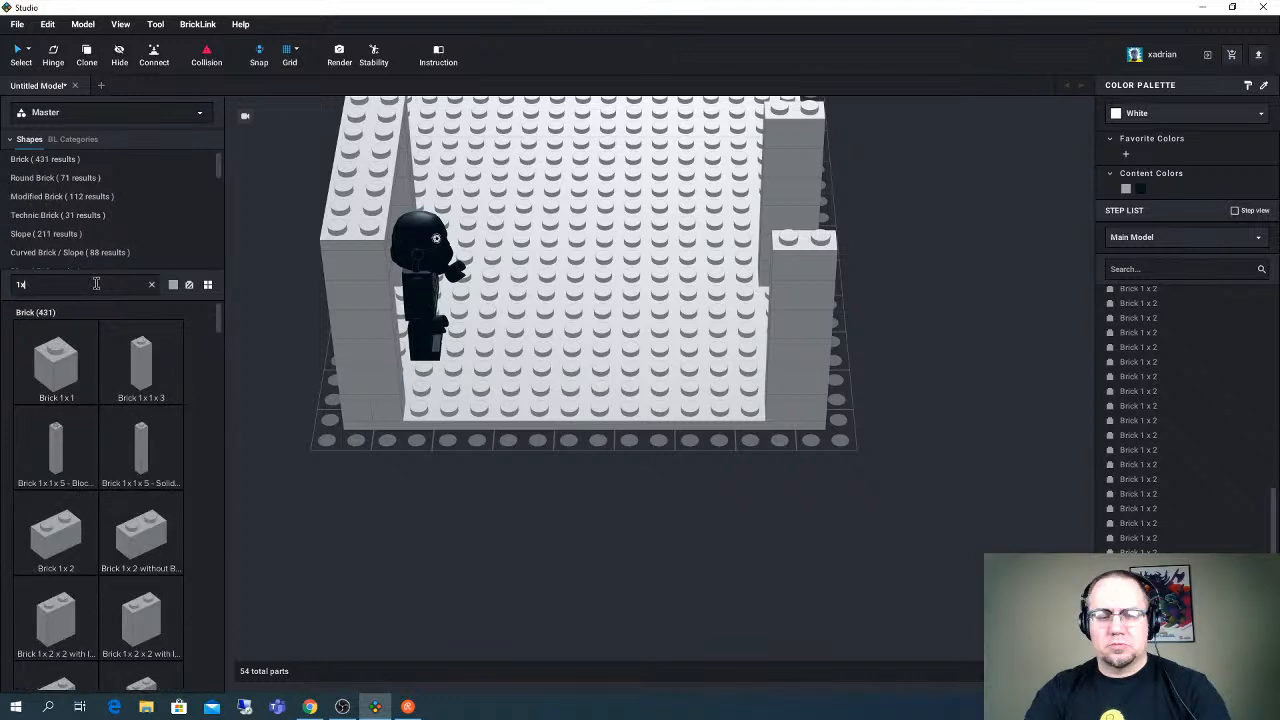
text(4 brick)
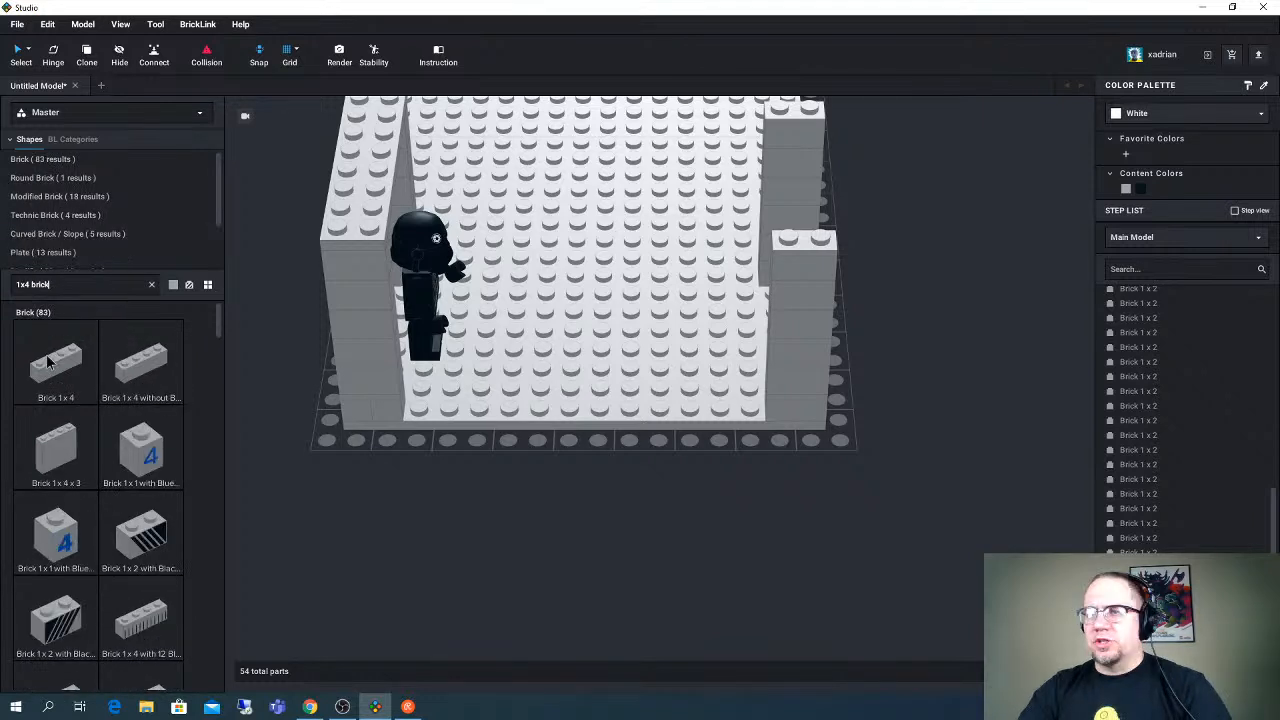
drag(47, 362, 563, 402)
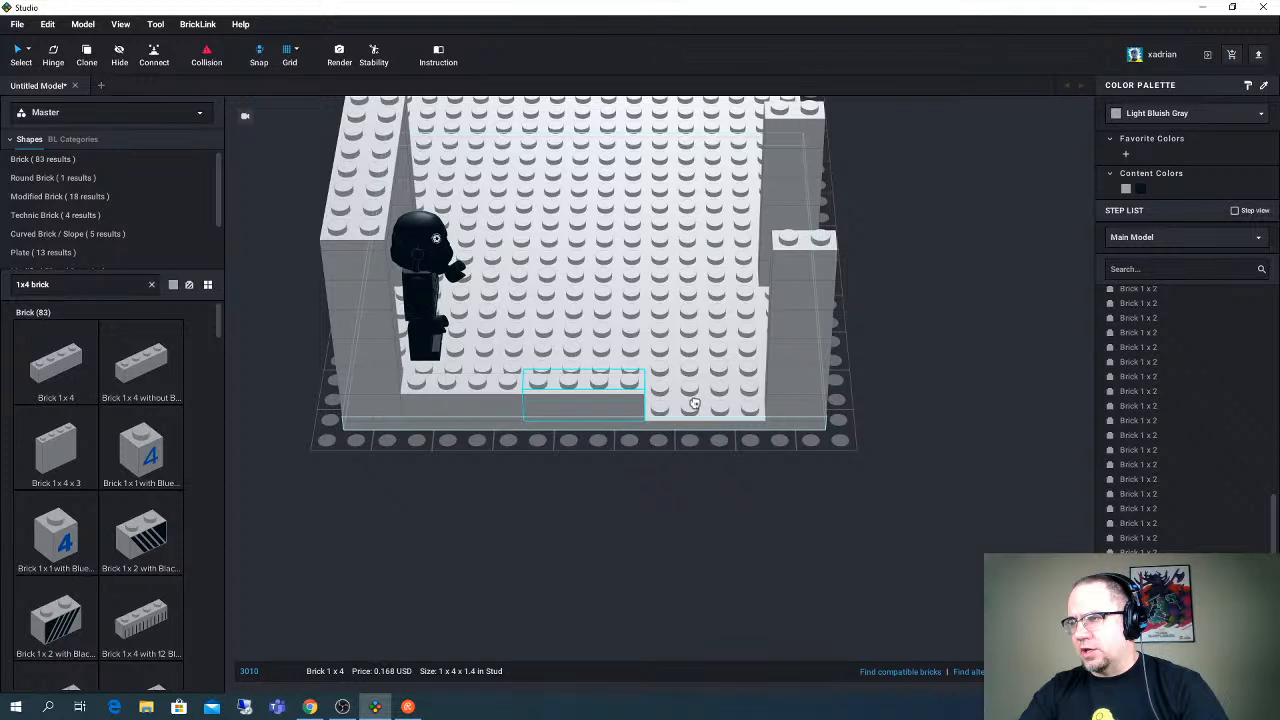
right_drag(694, 403, 679, 248)
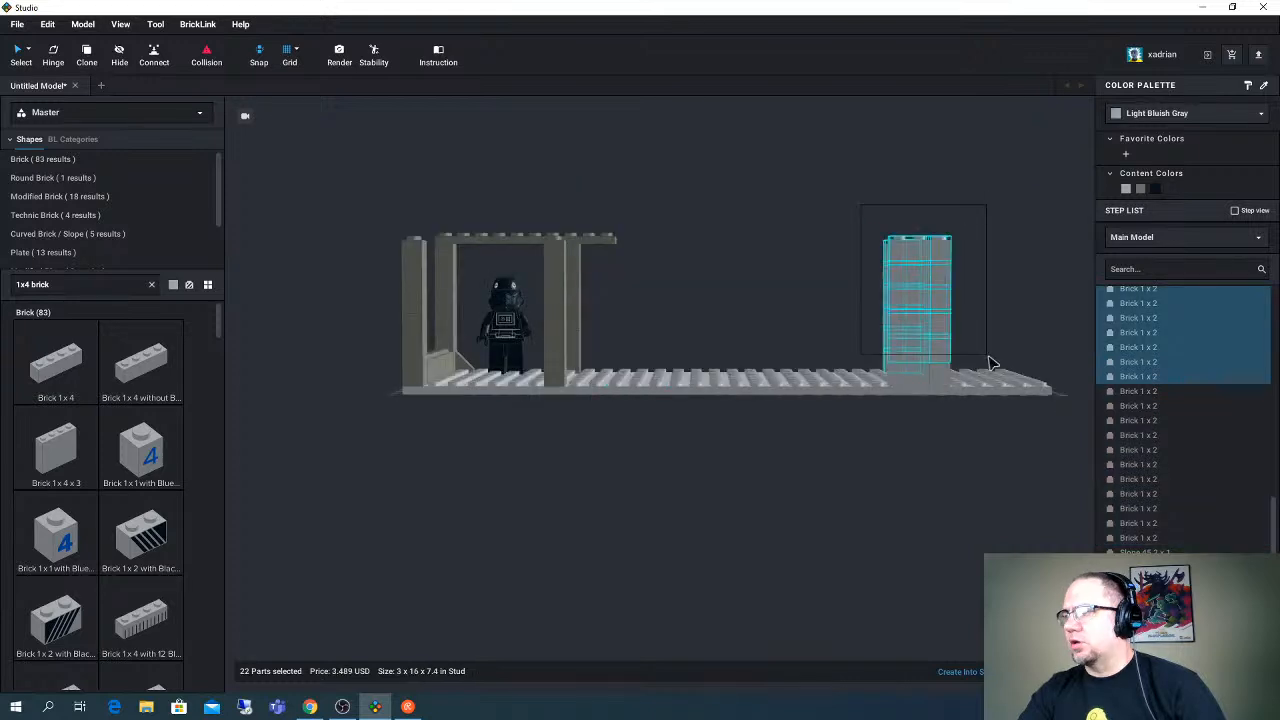
- Recolor all bricks of the two L-shaped columns at the far end to Dark Bluish Gray
drag(990, 363, 992, 385)
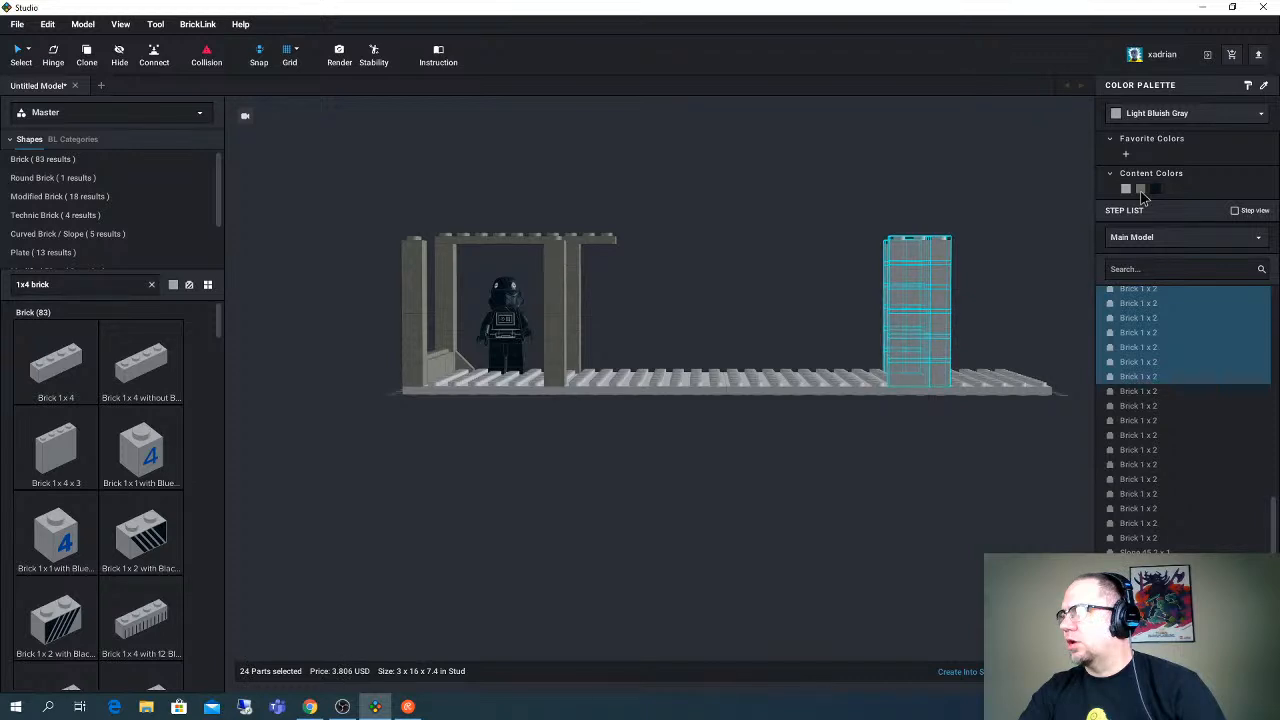
click(1142, 192)
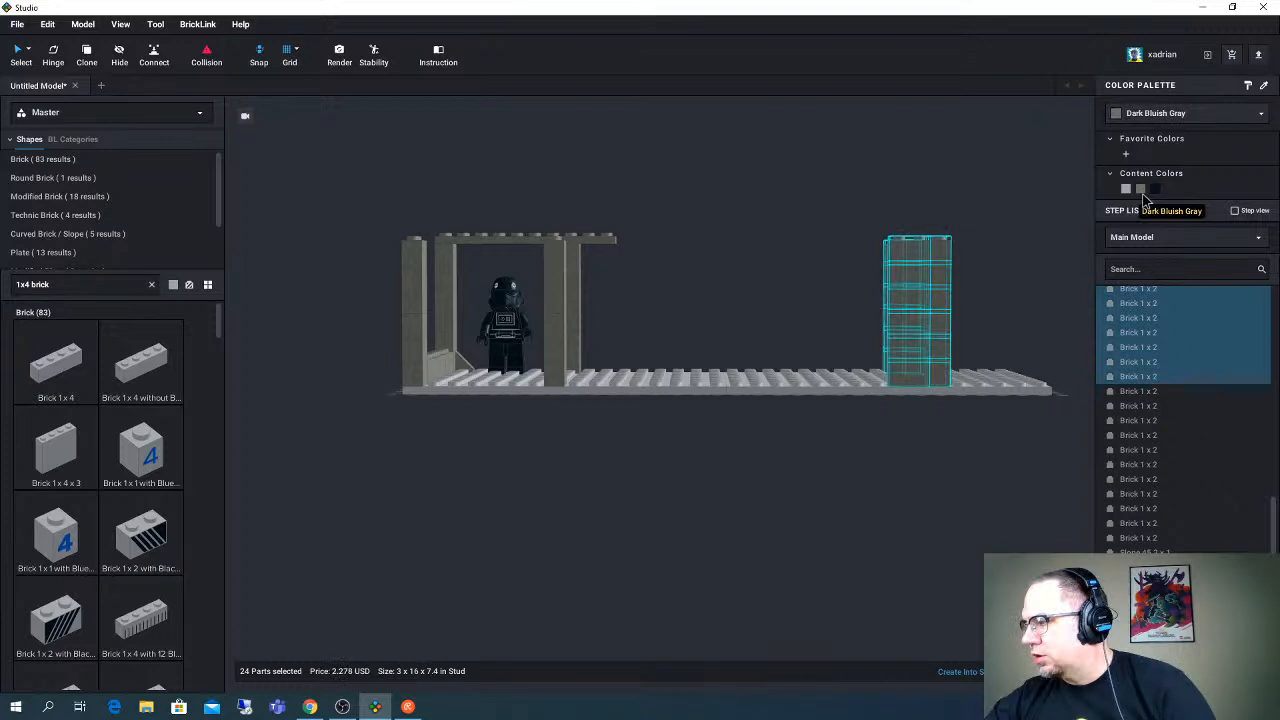
- Search the parts for "1x12 brick", place a Brick 1 x 12 on top of the short-edge brick row and color it Dark Bluish Gray
right_drag(688, 242, 706, 271)
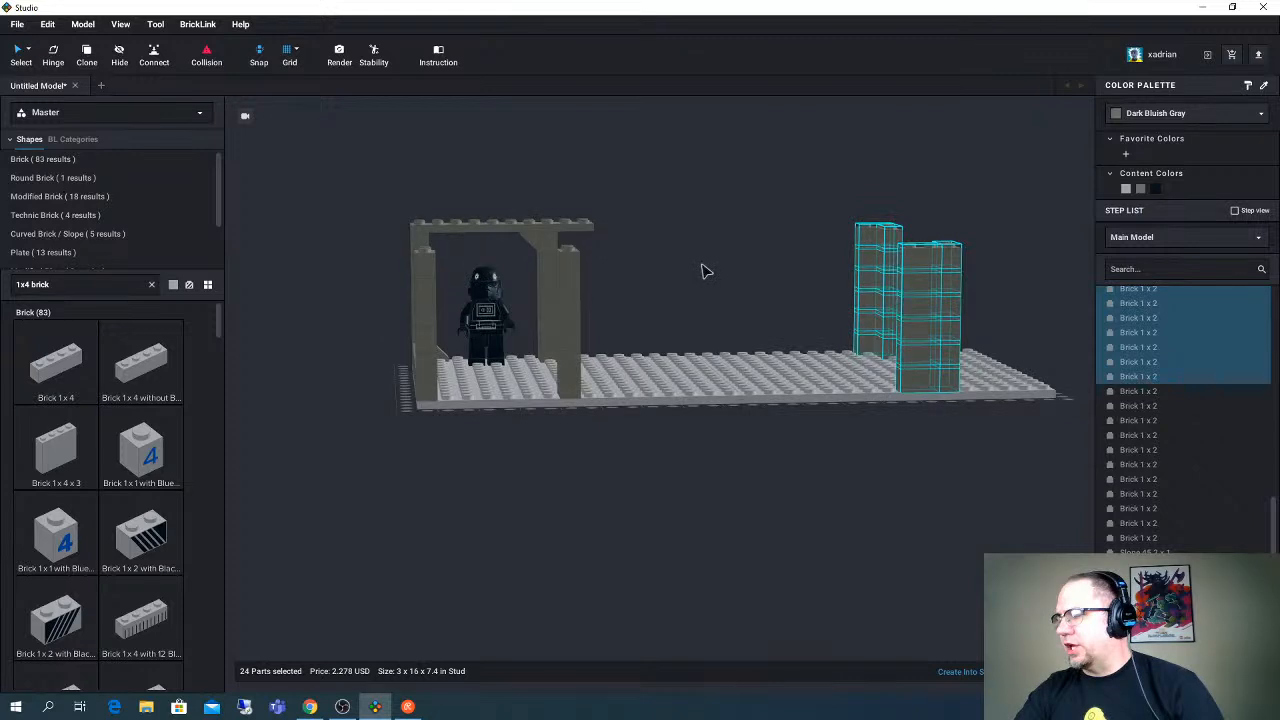
right_drag(706, 271, 731, 278)
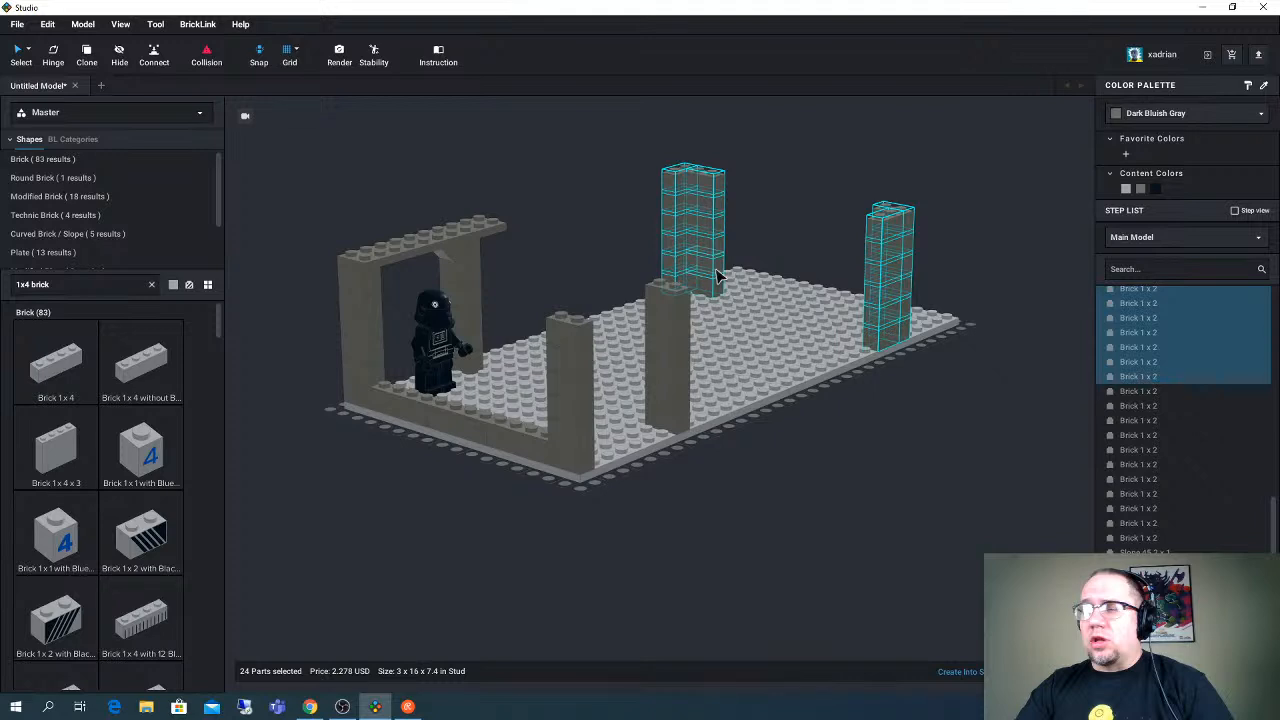
right_drag(716, 275, 701, 282)
click(91, 284)
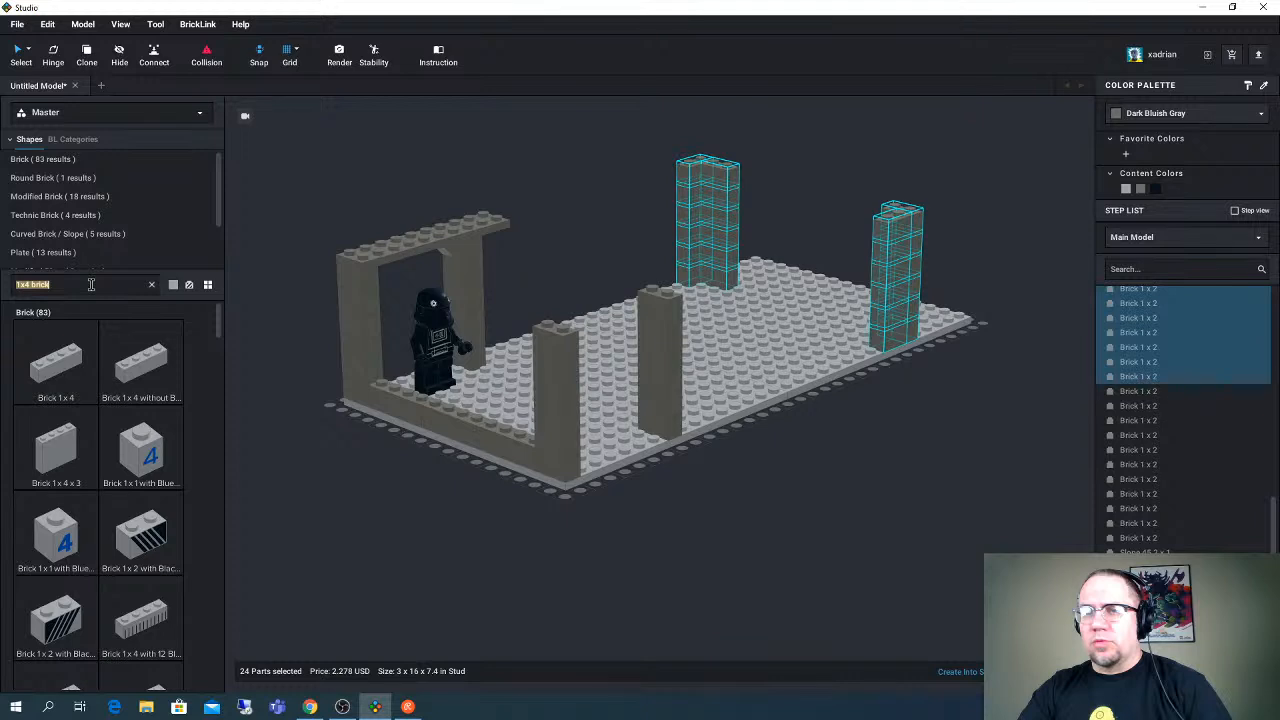
text(1x12)
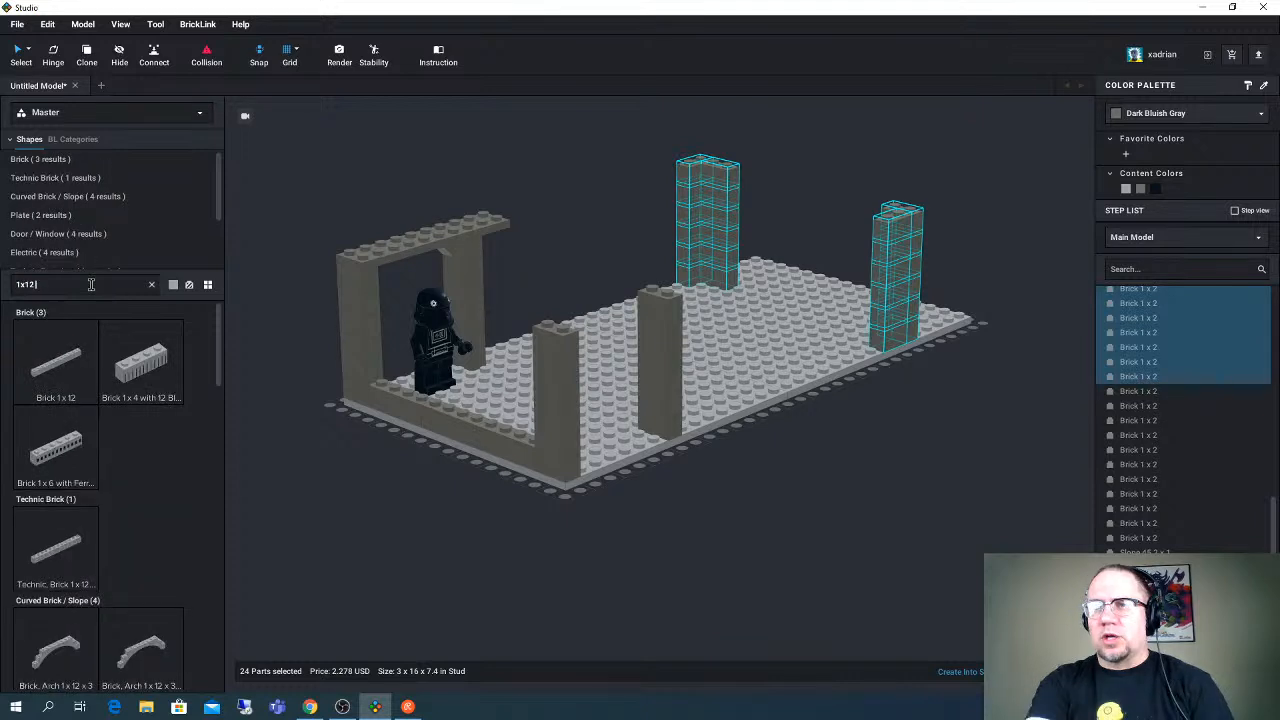
text( brick)
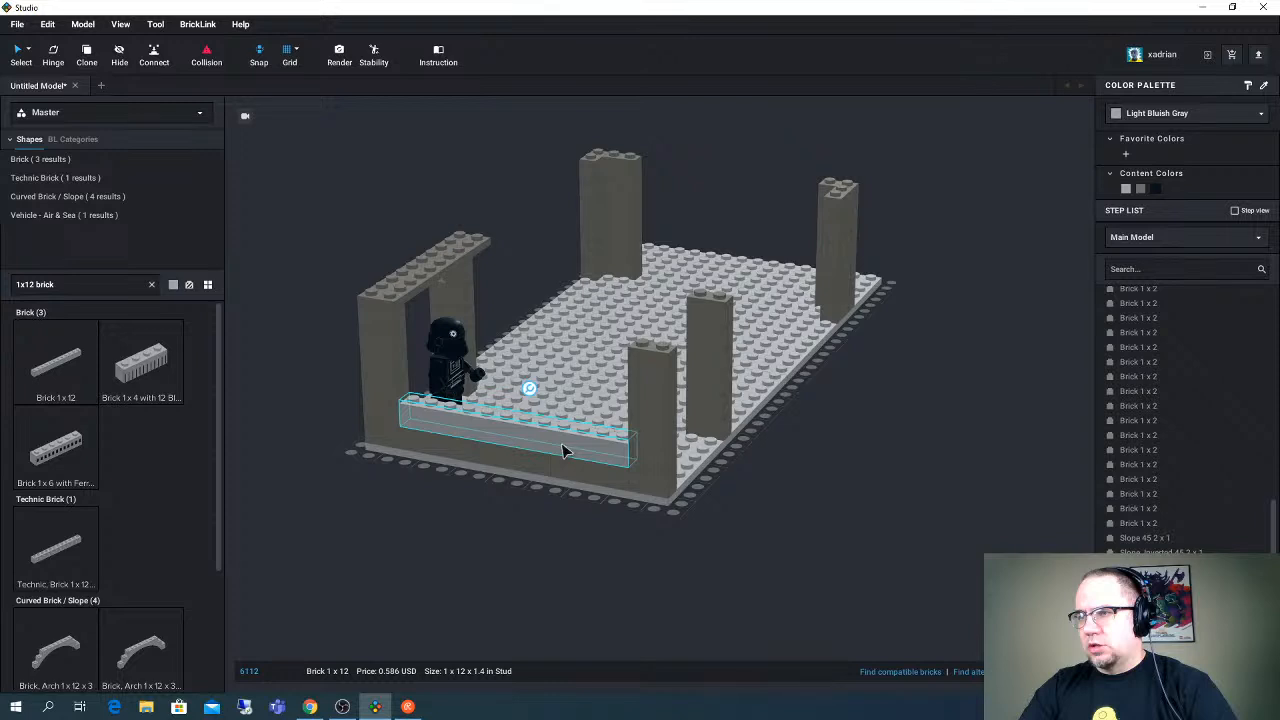
click(1145, 191)
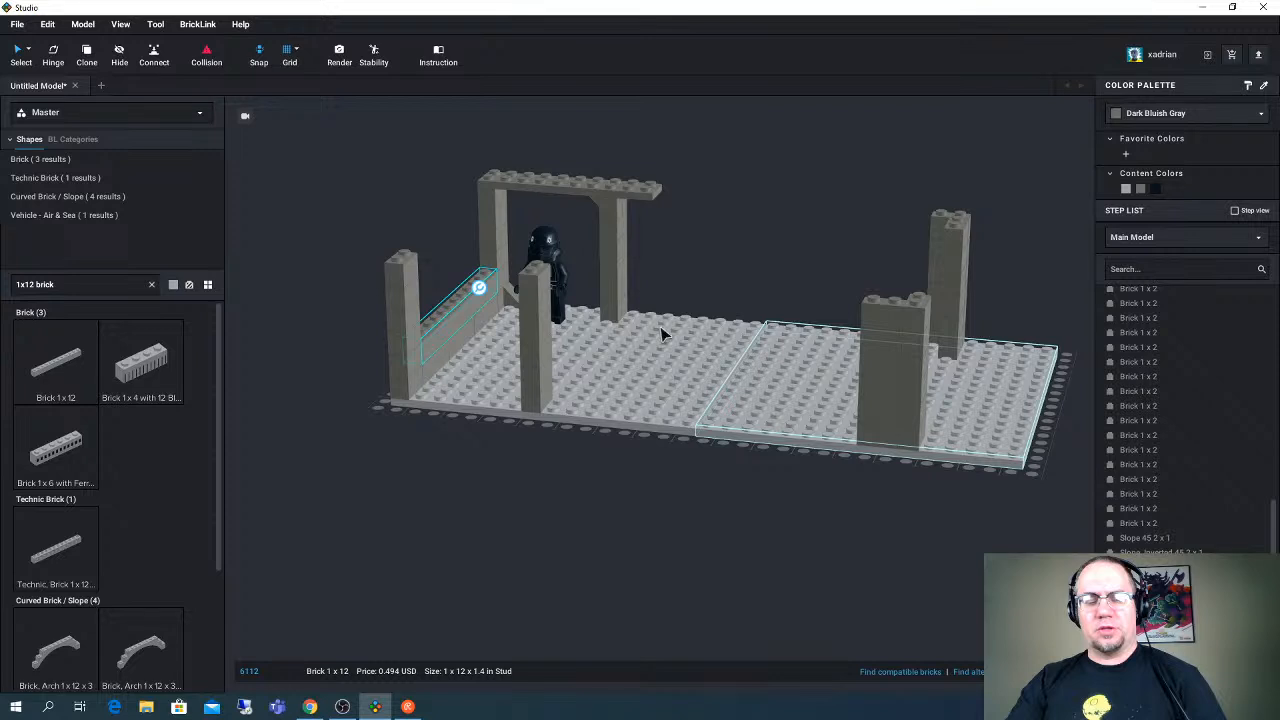
right_drag(660, 335, 650, 437)
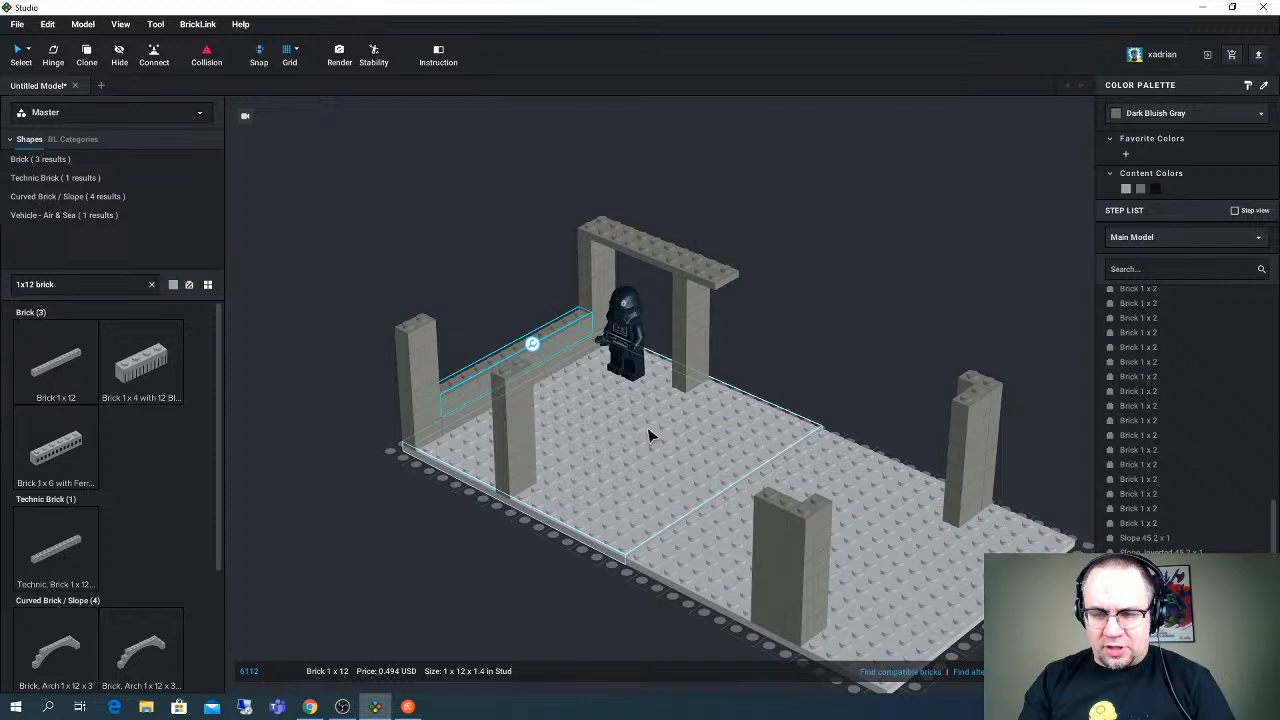
scroll(645, 446, up, 5)
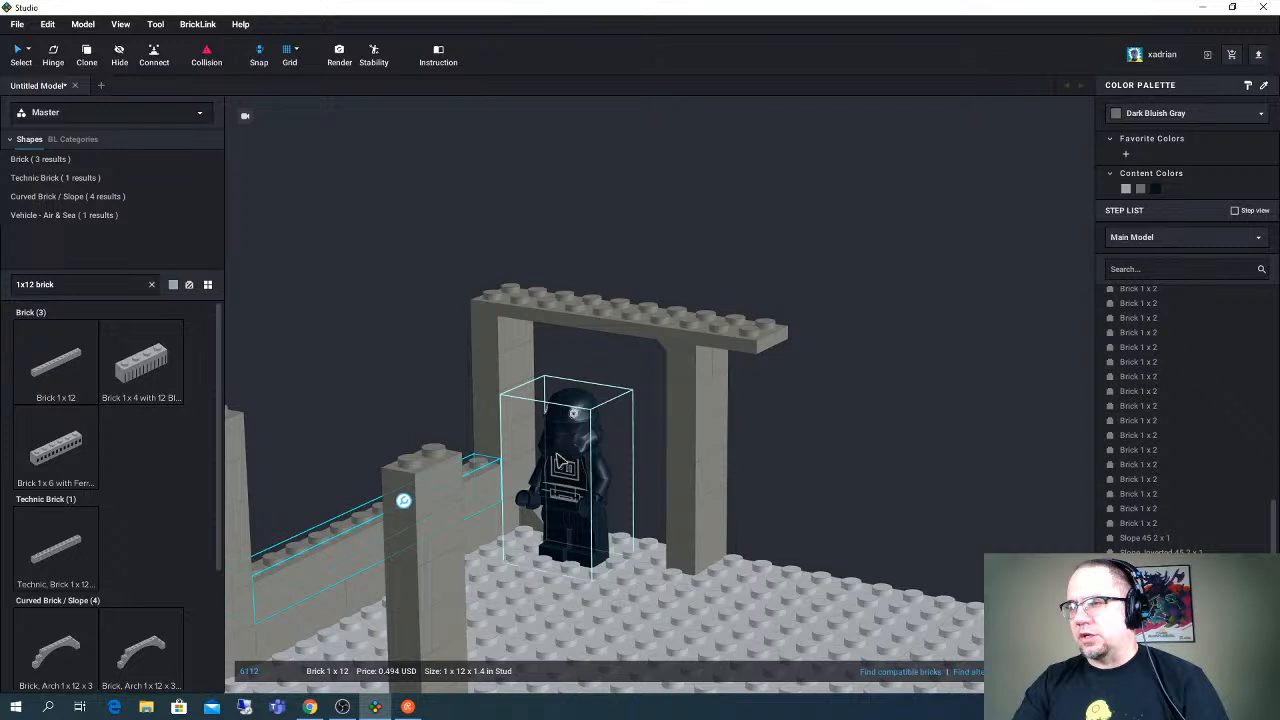
right_drag(561, 460, 680, 450)
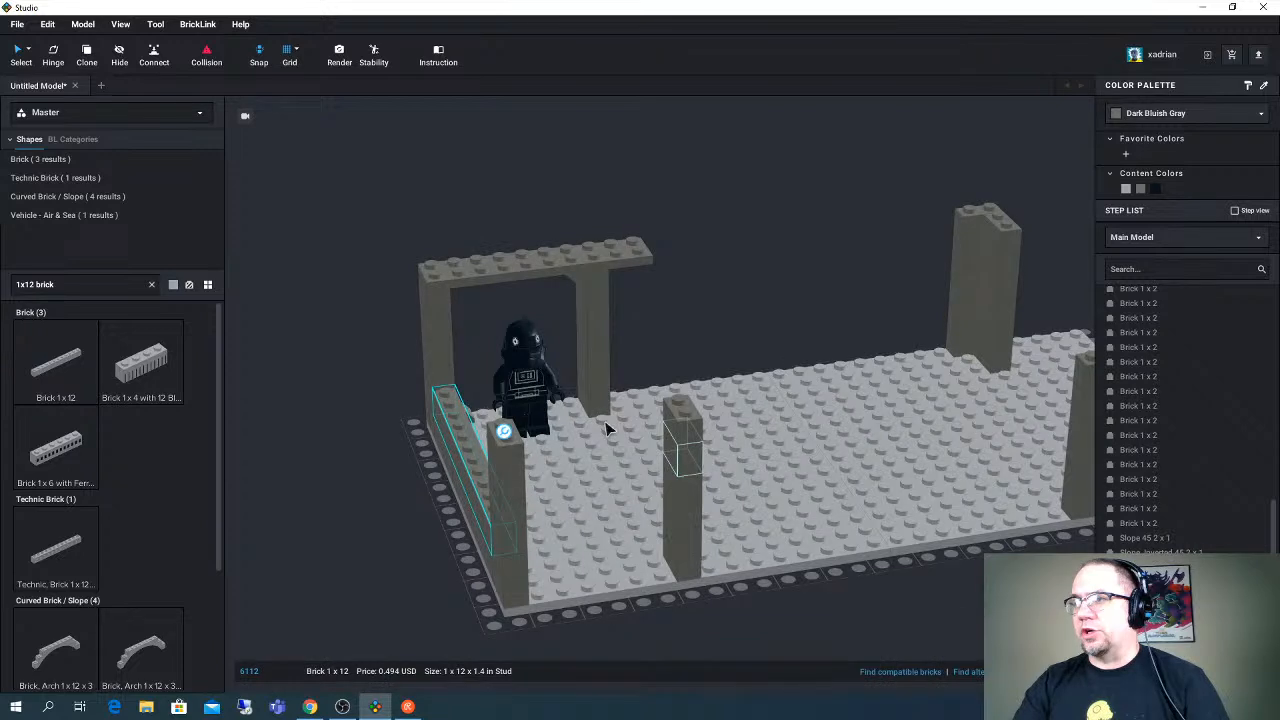
right_drag(605, 428, 617, 420)
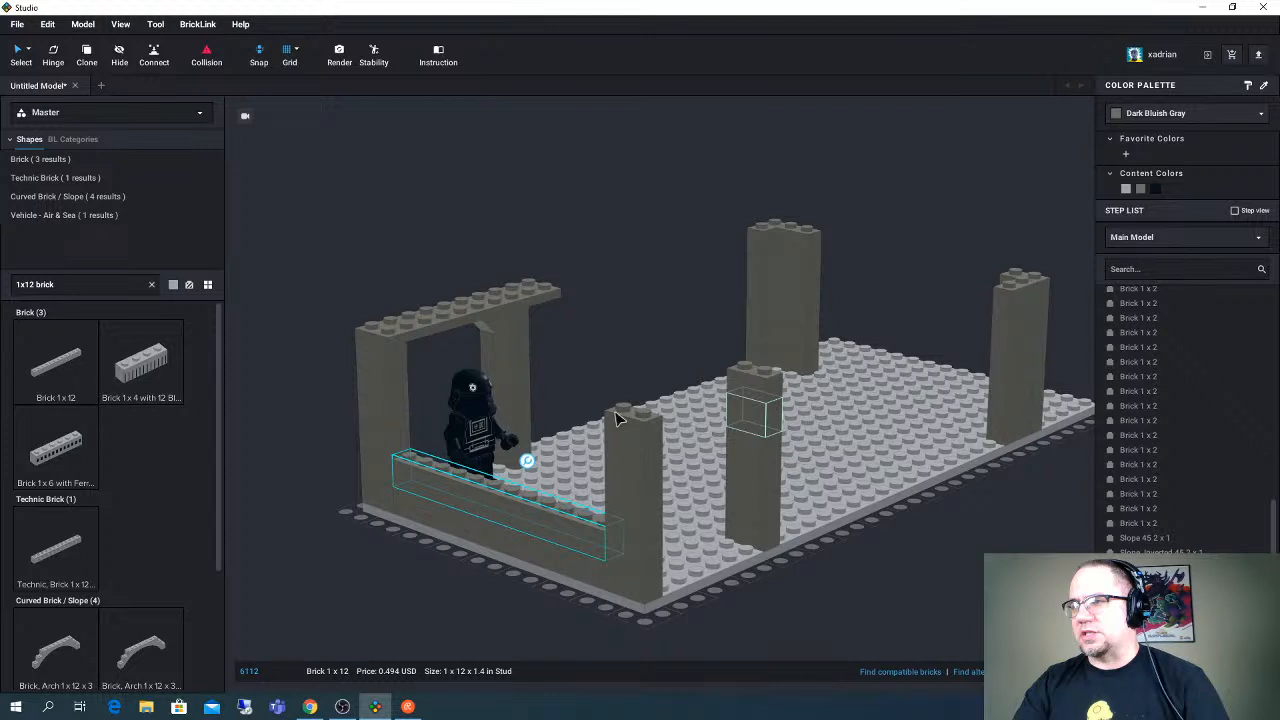
right_drag(617, 420, 558, 425)
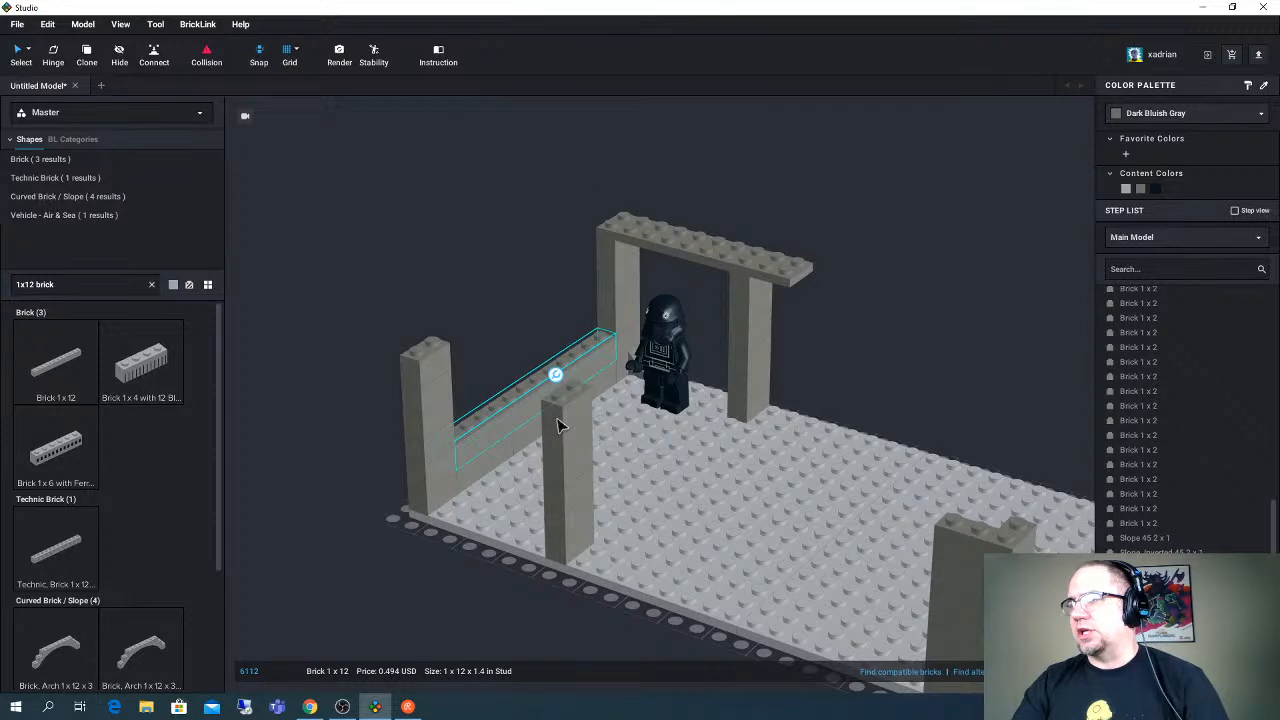
right_drag(558, 425, 572, 431)
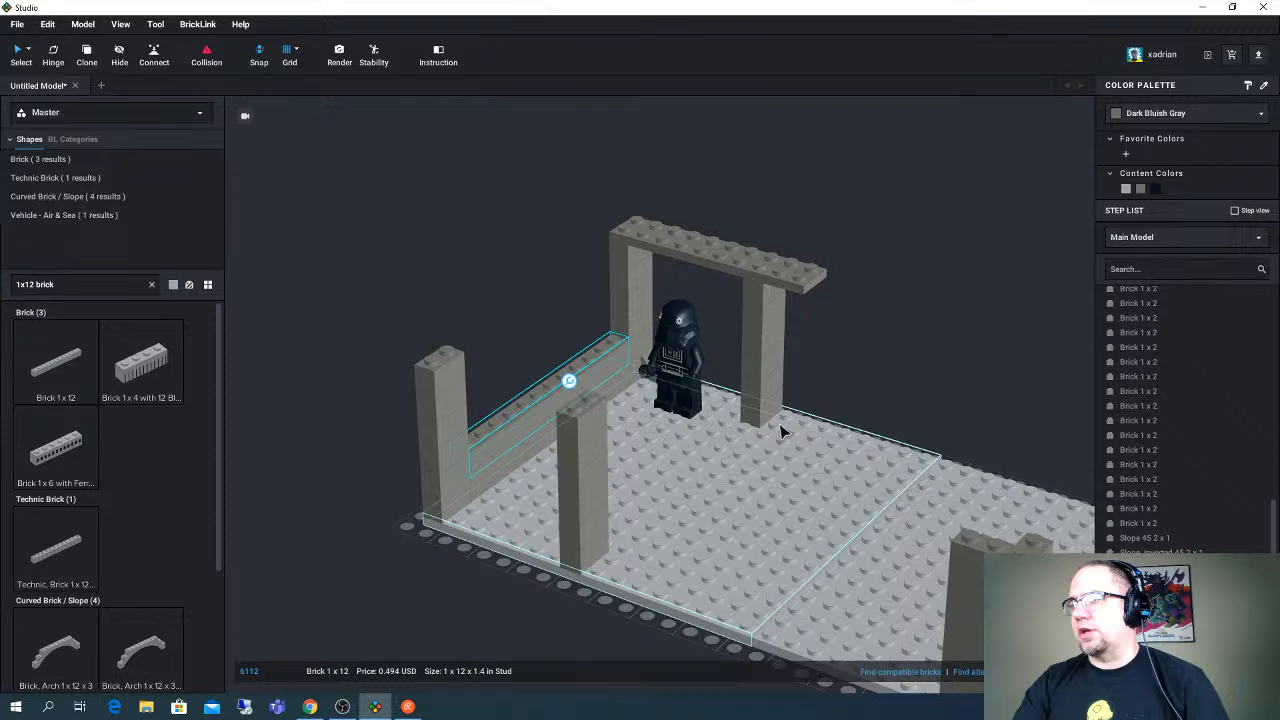
right_drag(781, 432, 740, 430)
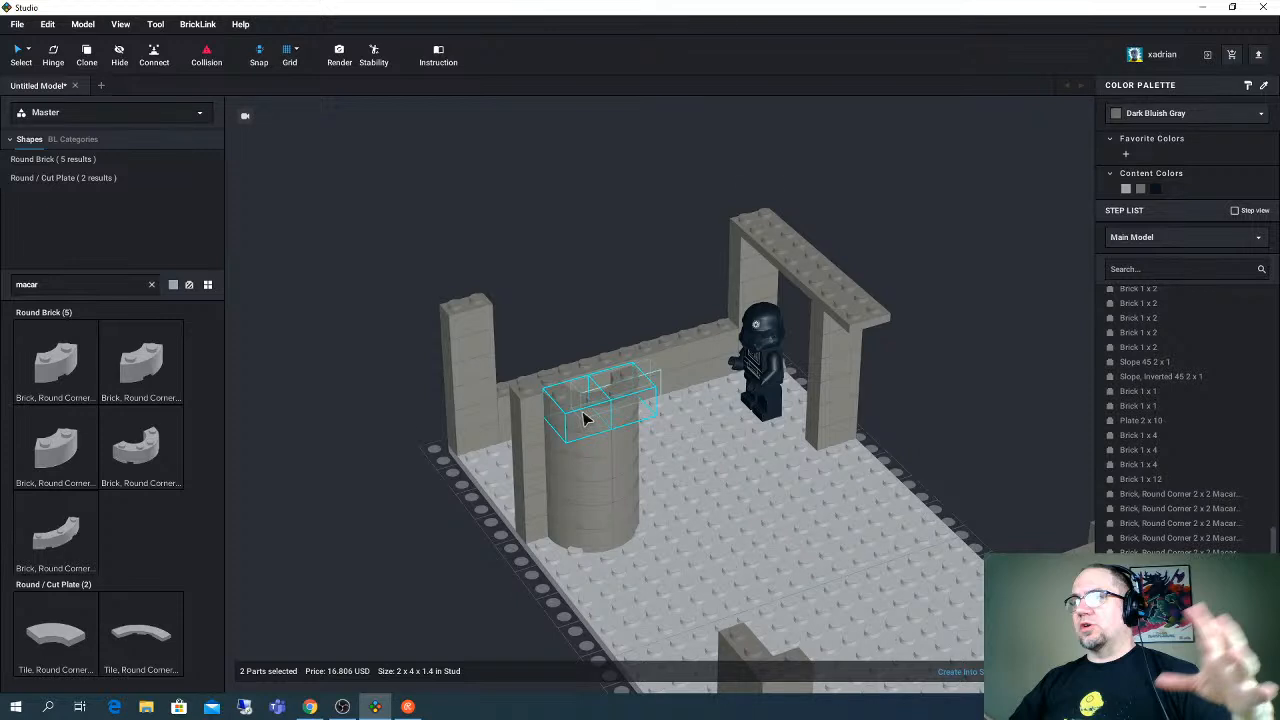
- Paste a copy of the curved stack of Round Corner 2 x 2 Macaroni bricks against the doorway's inner back column
right_drag(586, 418, 590, 456)
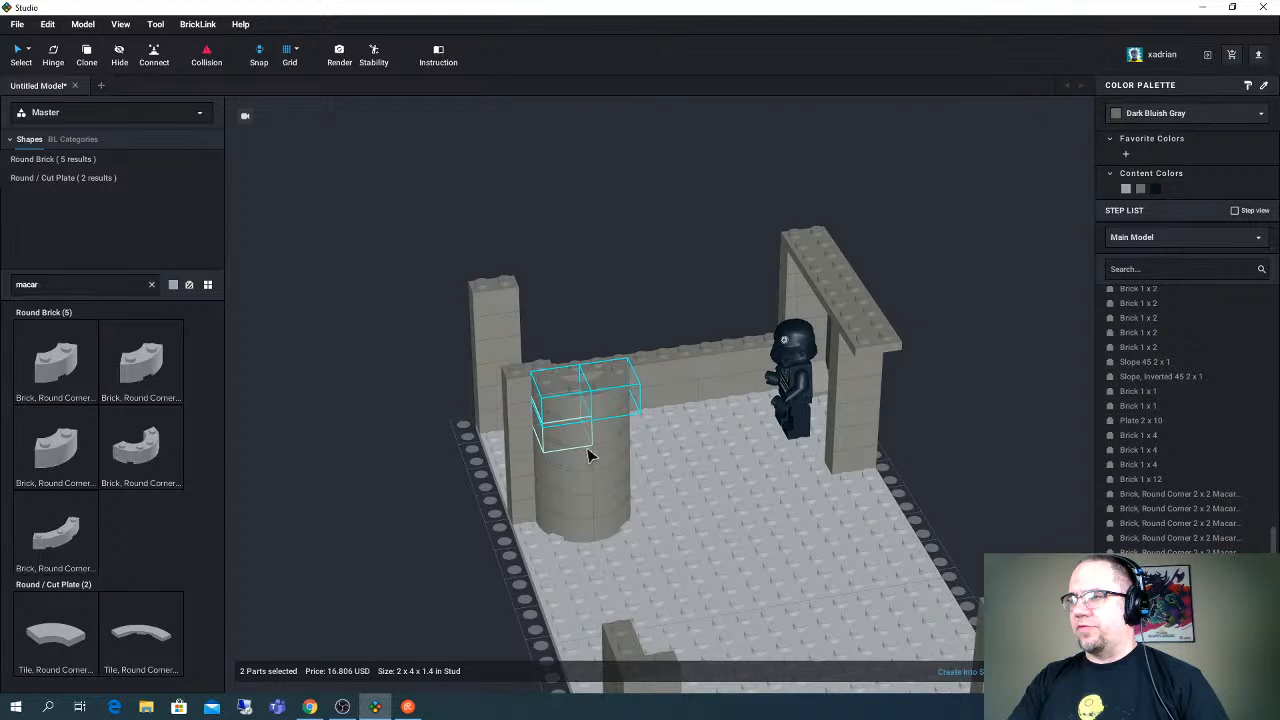
key(ctrl+v)
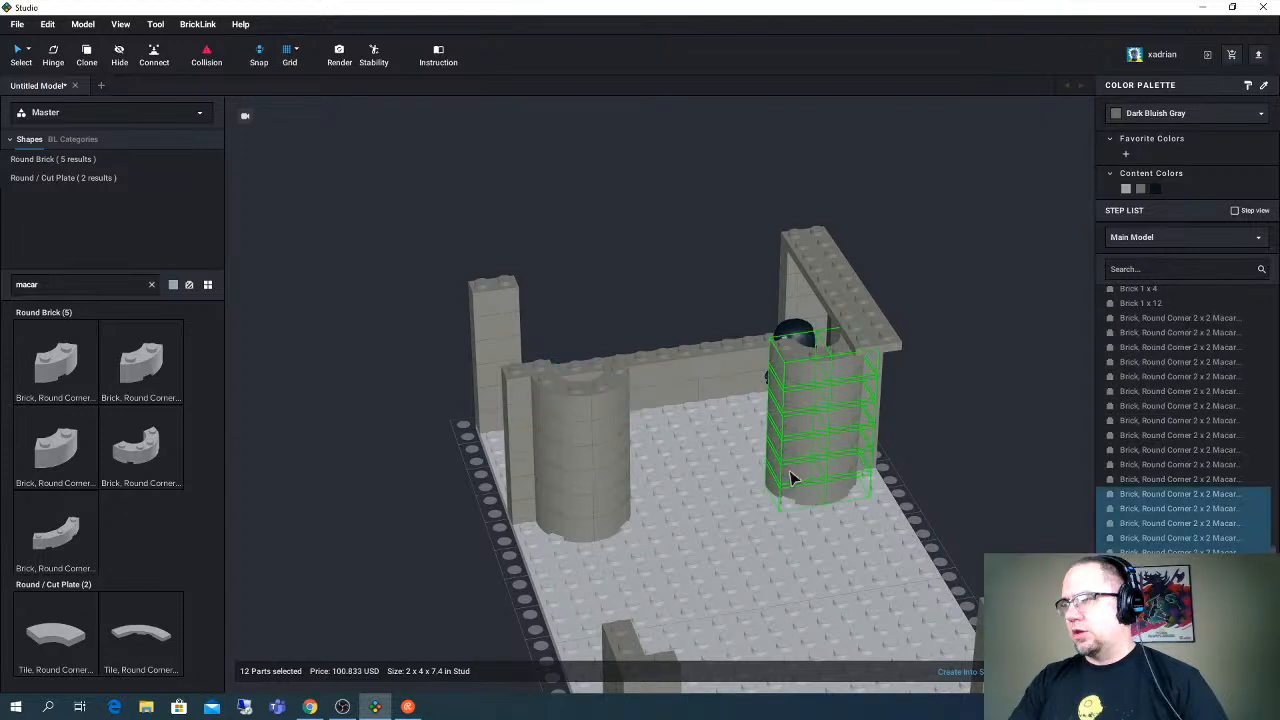
click(790, 478)
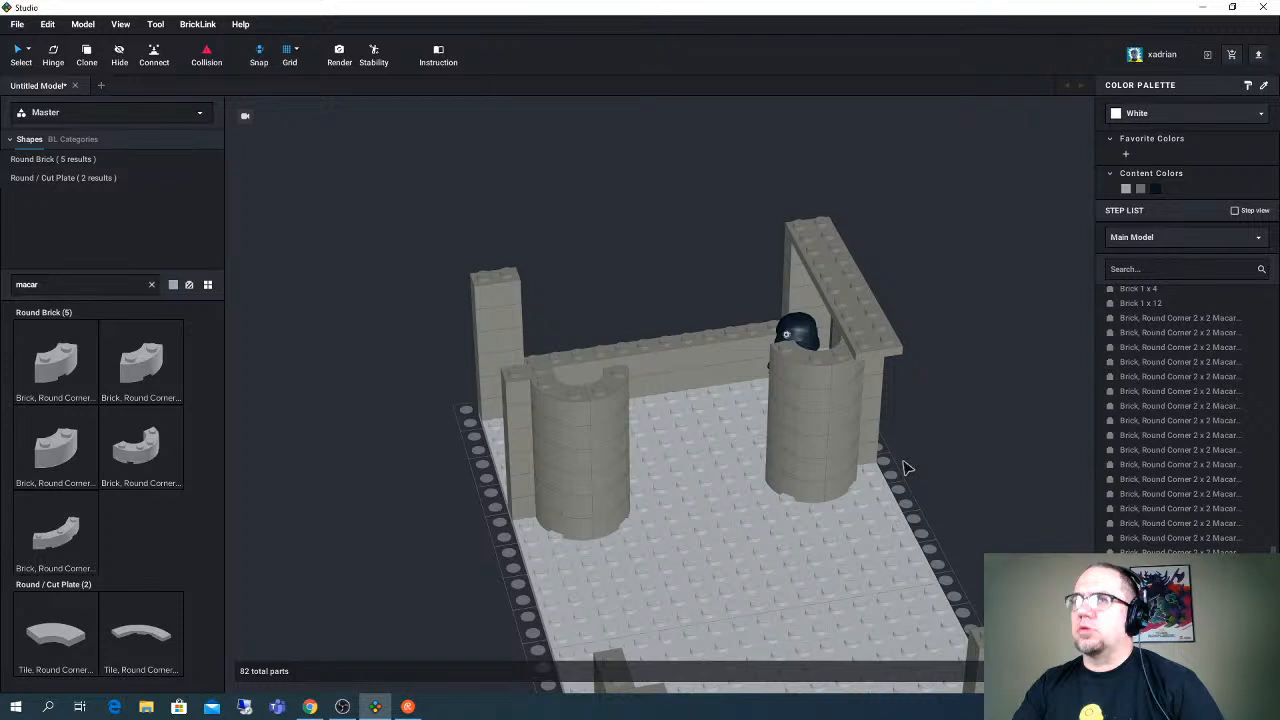
- Bridge the two curved inner columns with a Dark Bluish Gray Plate 2 x 10
right_drag(903, 467, 787, 541)
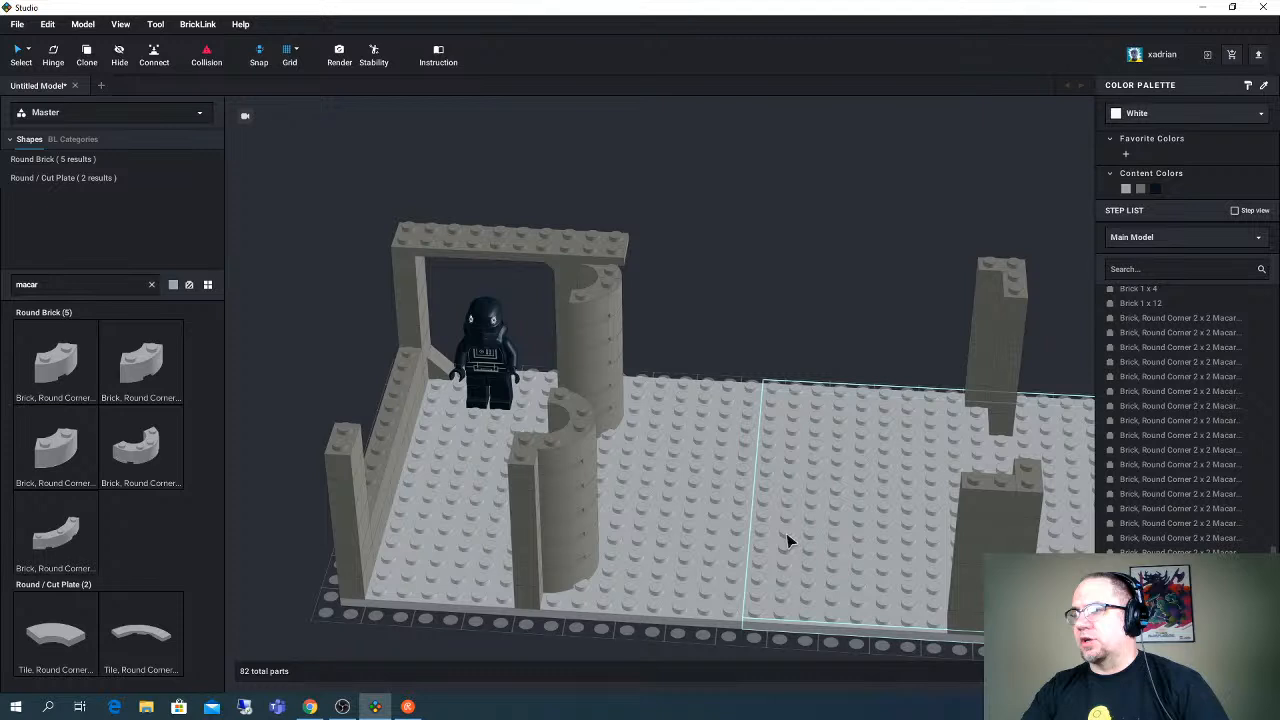
middle_drag(1091, 454, 928, 431)
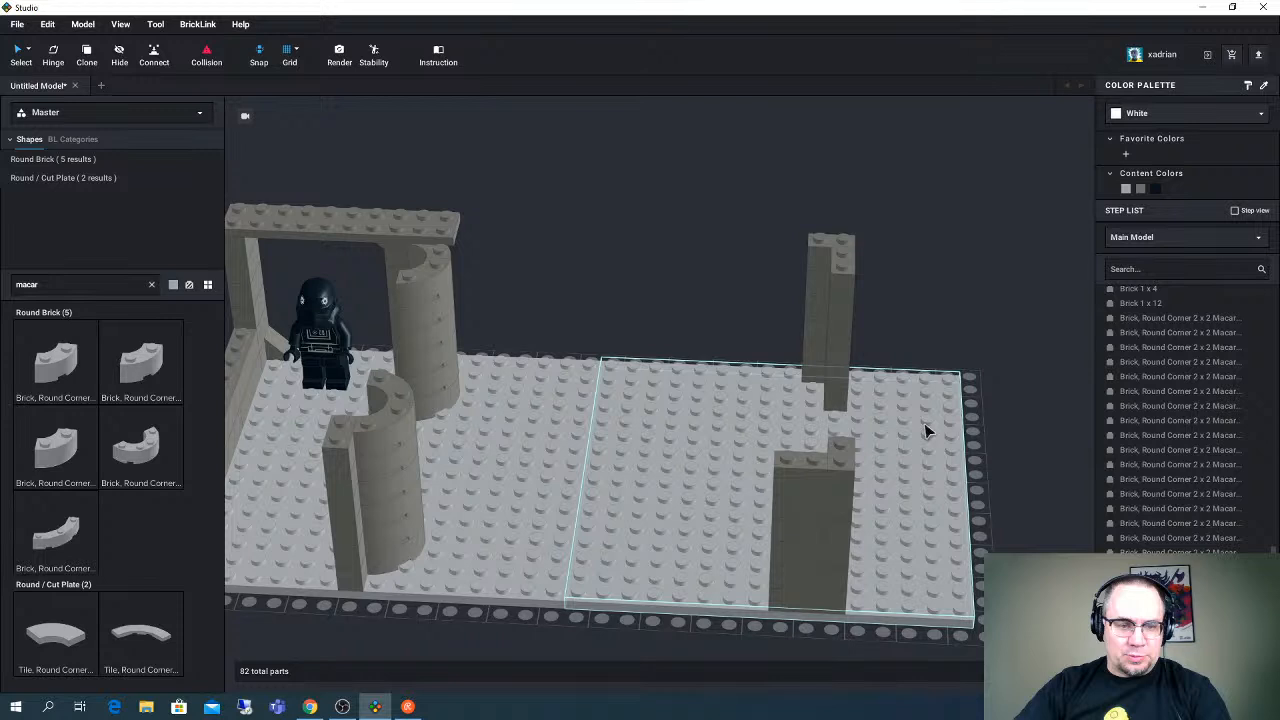
right_drag(925, 431, 820, 409)
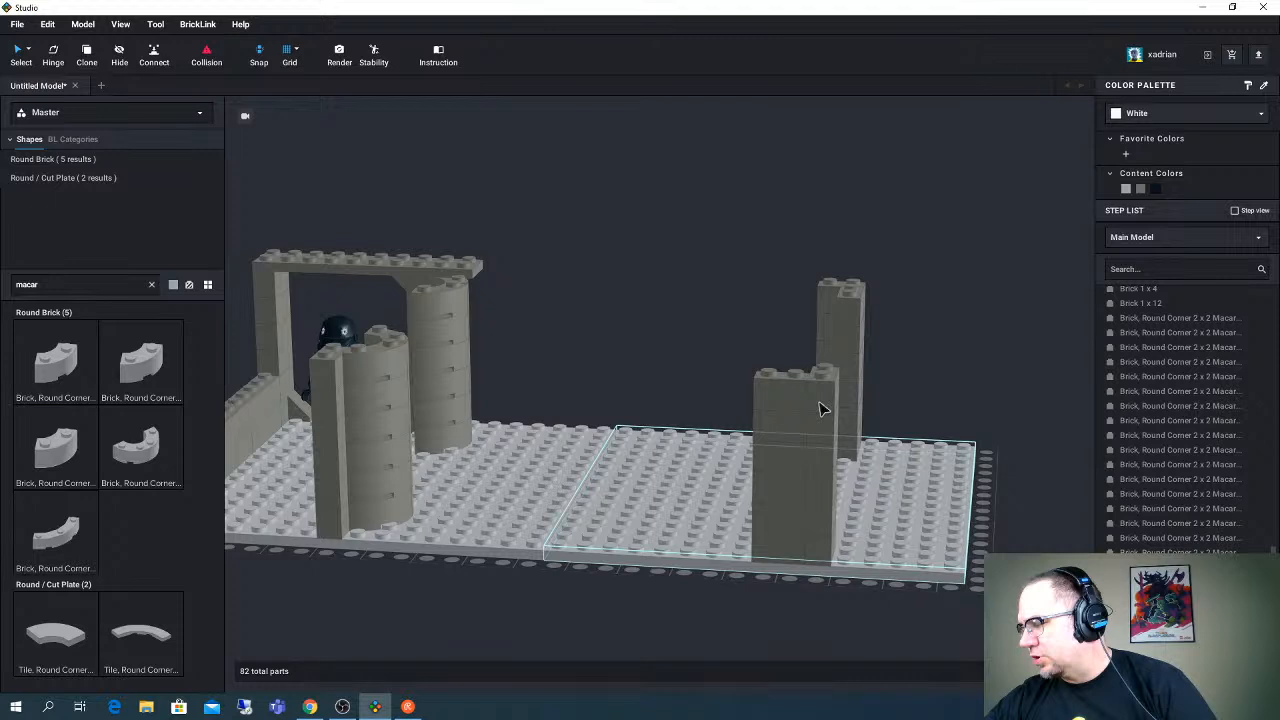
right_drag(820, 409, 678, 398)
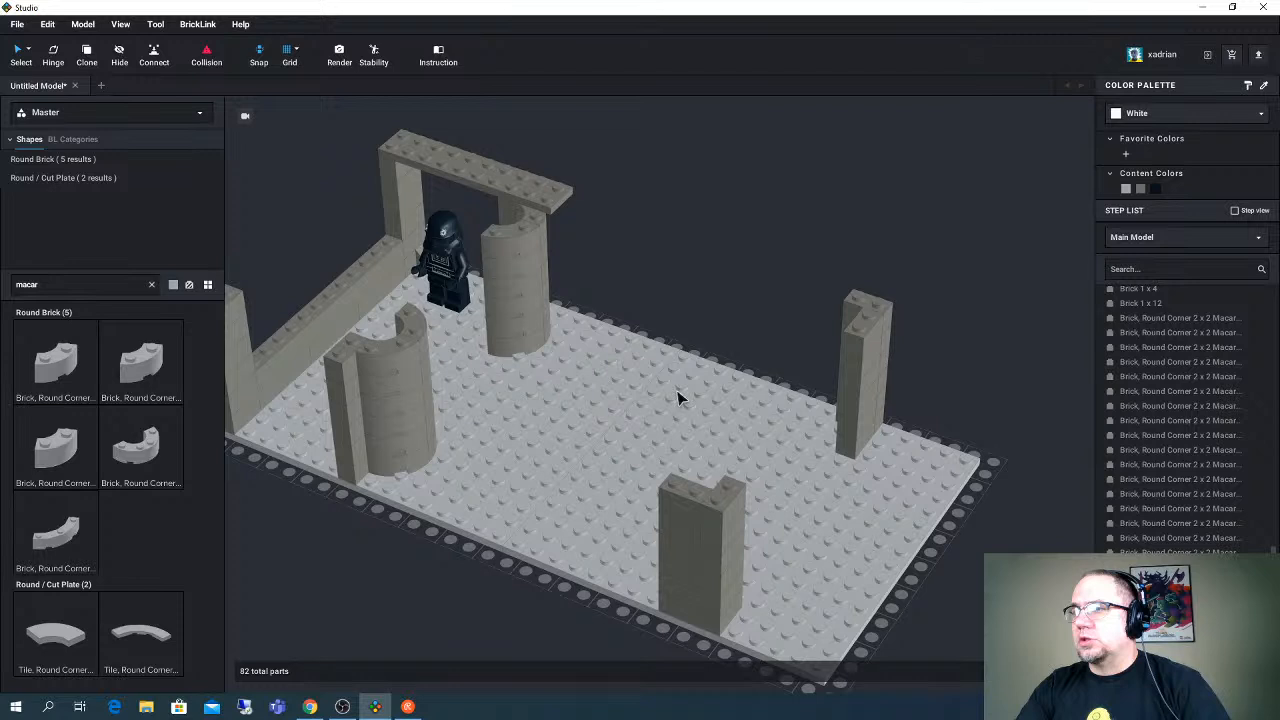
right_drag(678, 398, 415, 398)
click(415, 398)
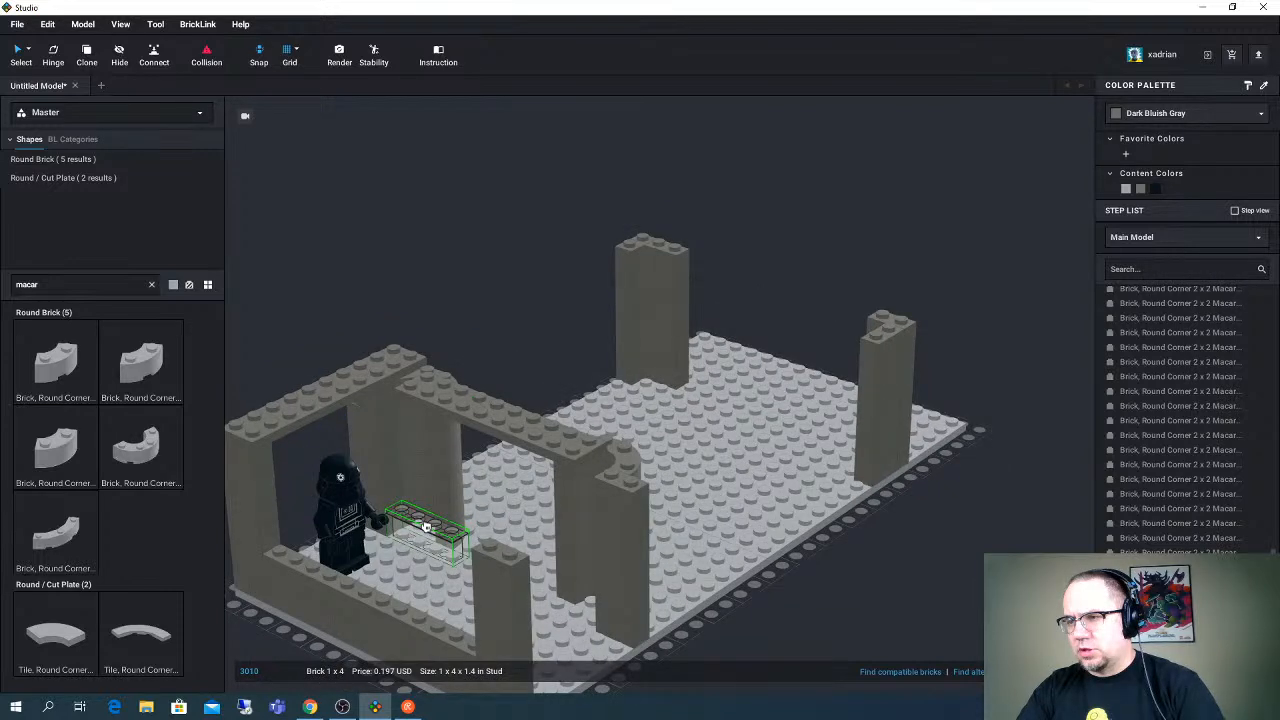
- Stack Dark Bluish Gray Brick 1 x 4 pieces into short wall sections beside the two inner columns, up to the plate
right_drag(425, 527, 491, 549)
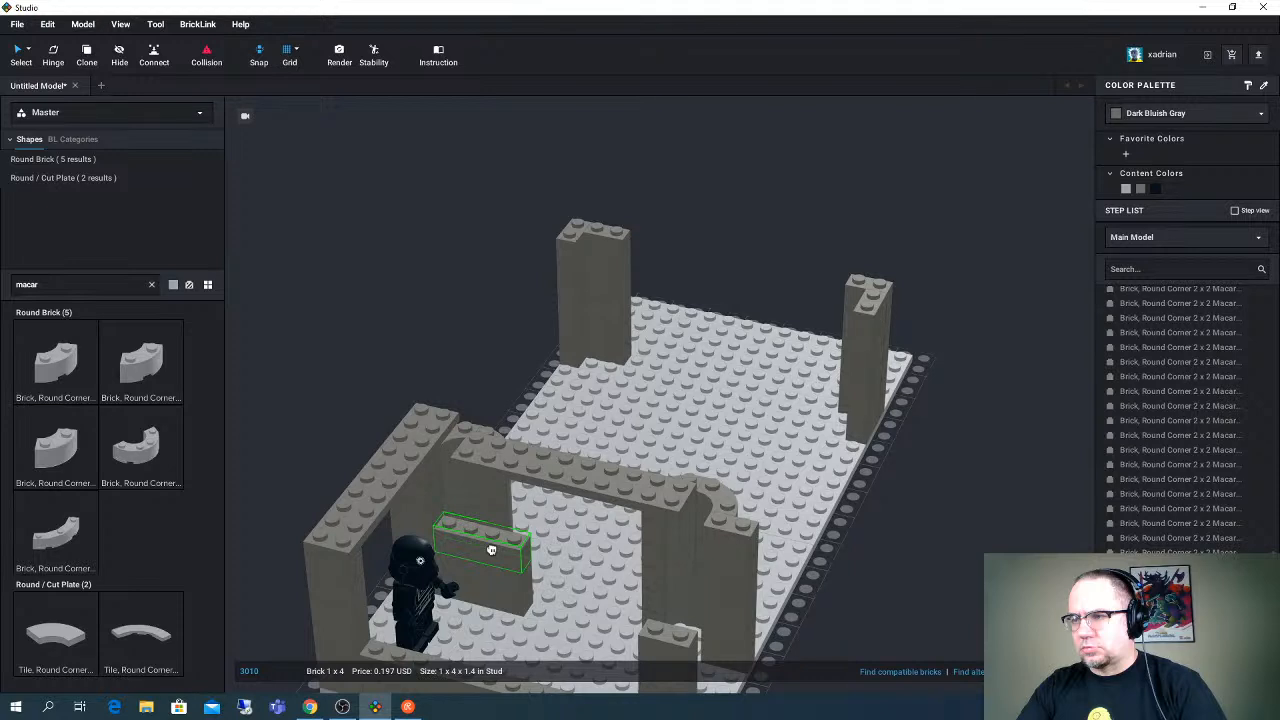
right_drag(491, 549, 574, 476)
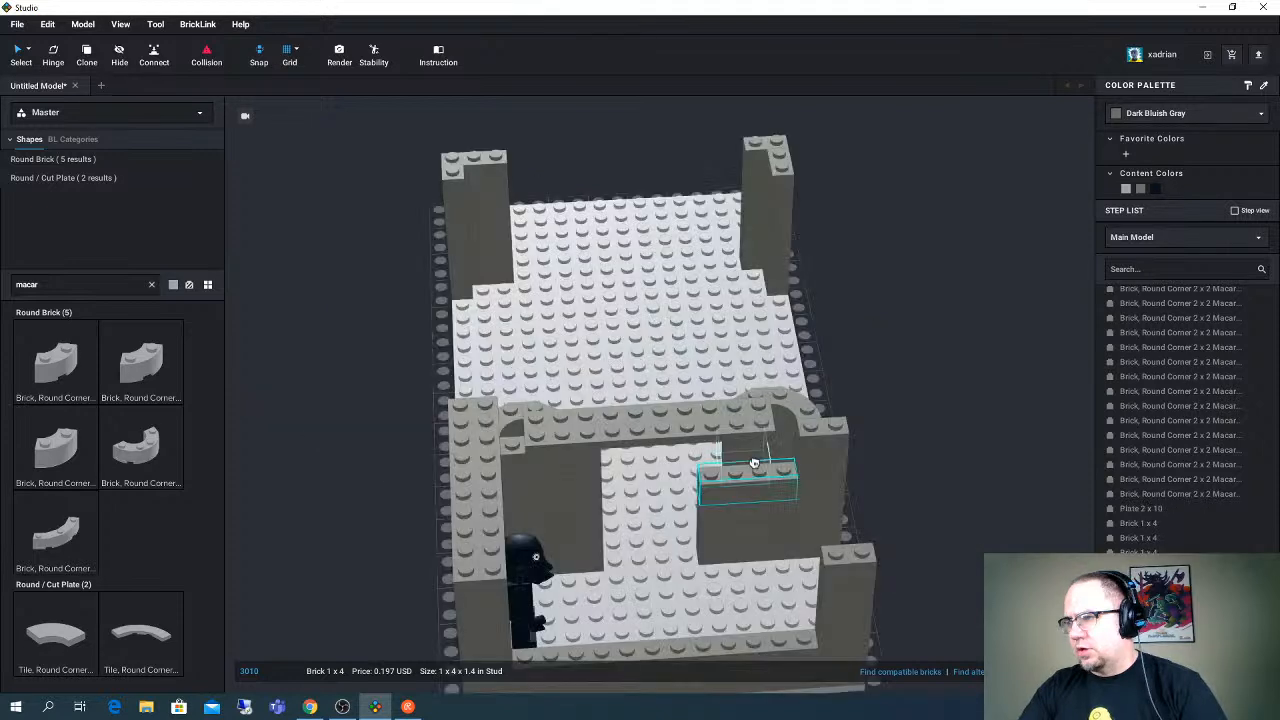
click(756, 465)
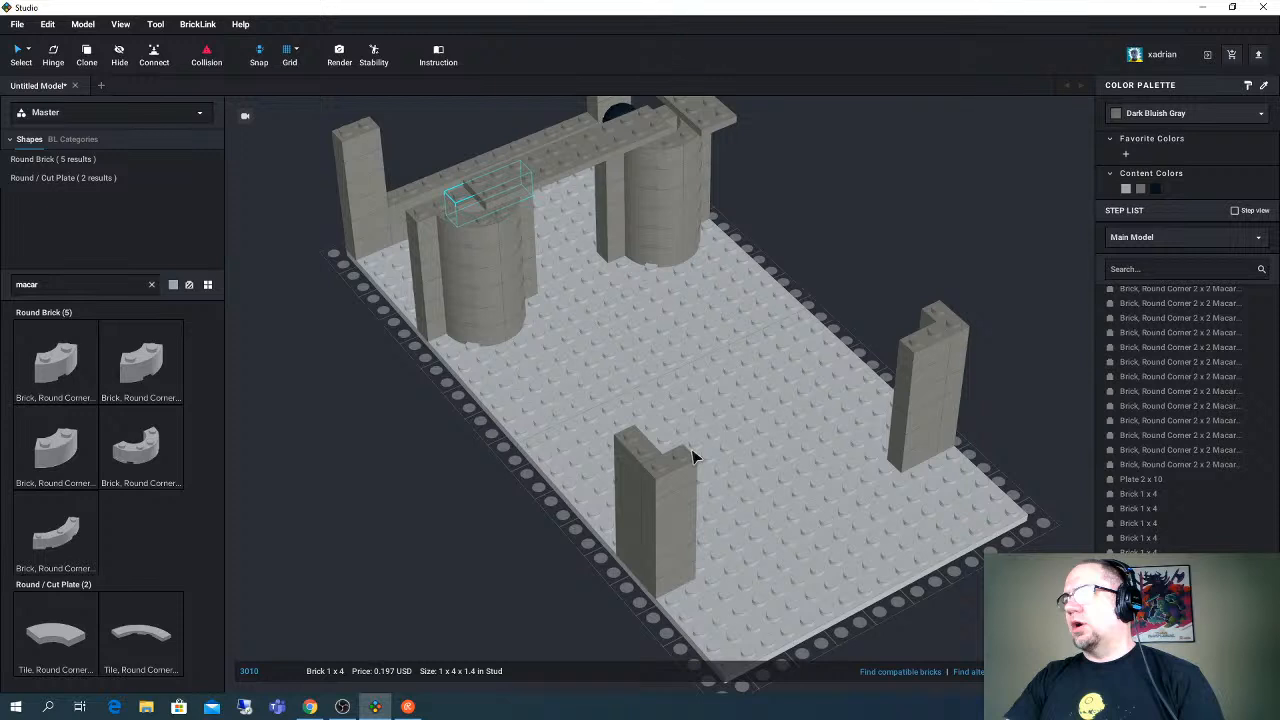
right_drag(695, 456, 725, 460)
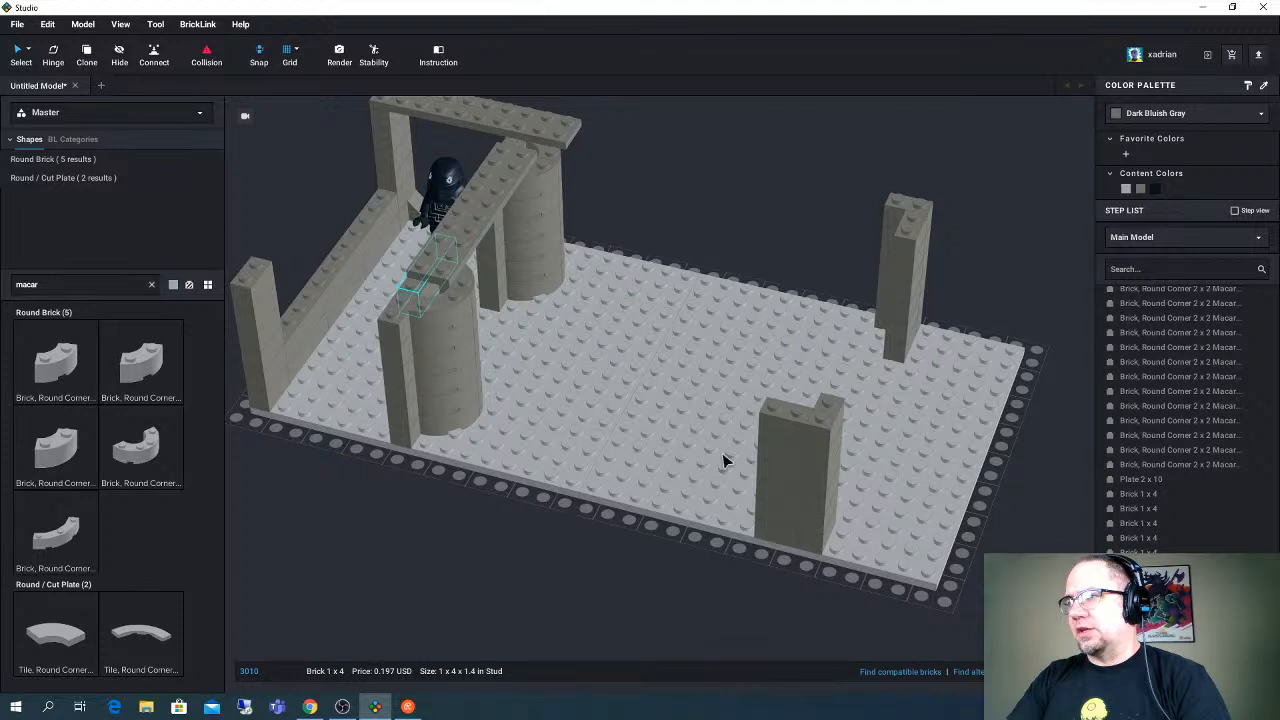
- Extend the doorway-side long edge with a full-height Brick 1 x 4 stack beside the doorway column and another beside the far L-shaped column
right_drag(725, 460, 800, 227)
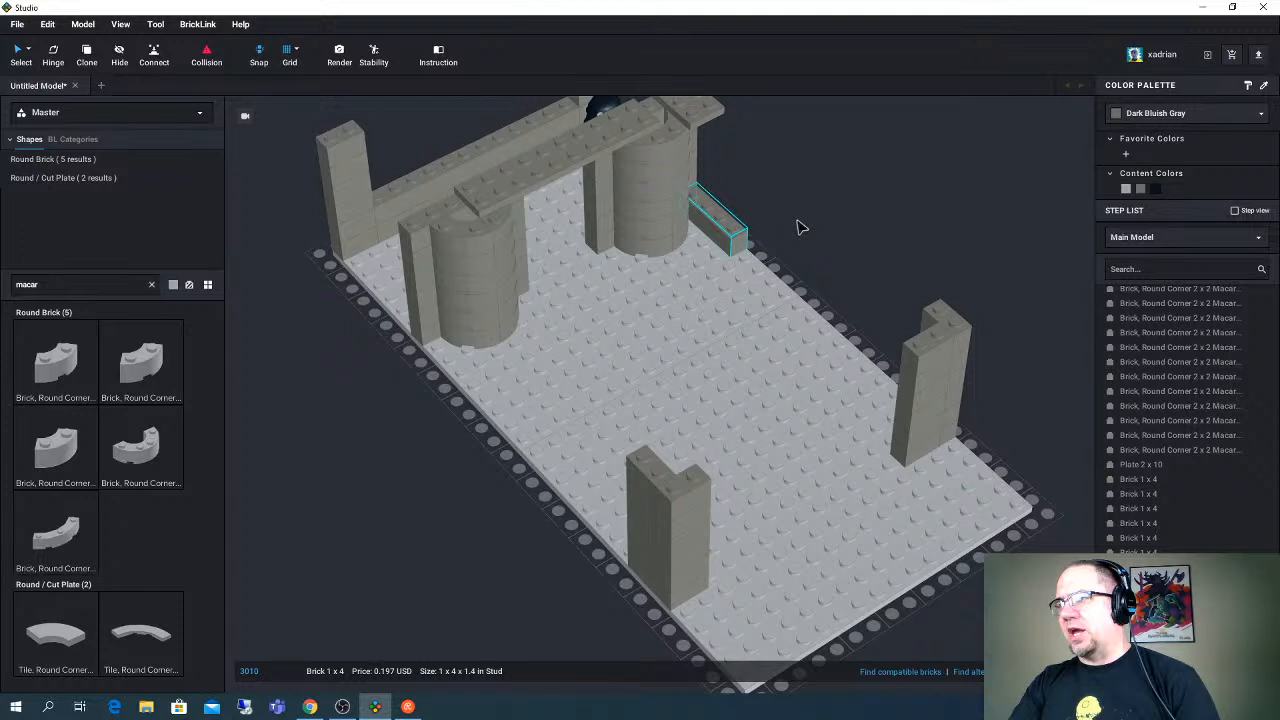
right_drag(798, 227, 940, 307)
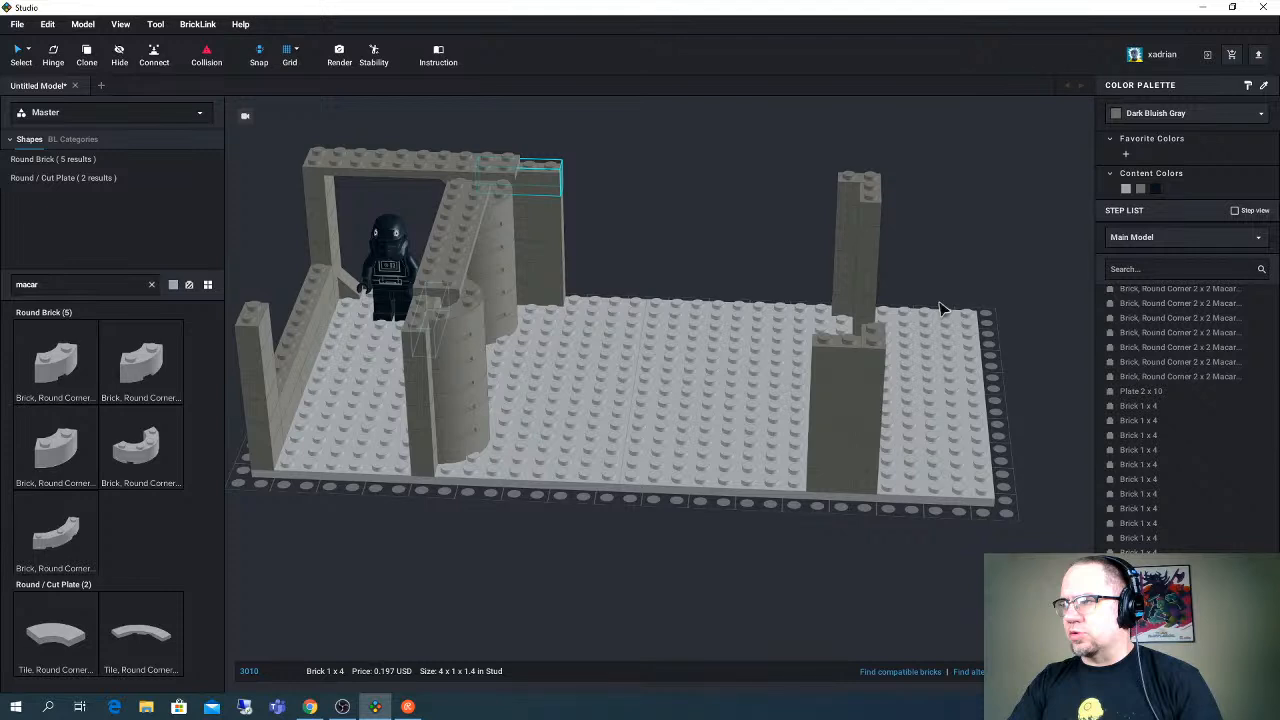
right_drag(940, 307, 781, 210)
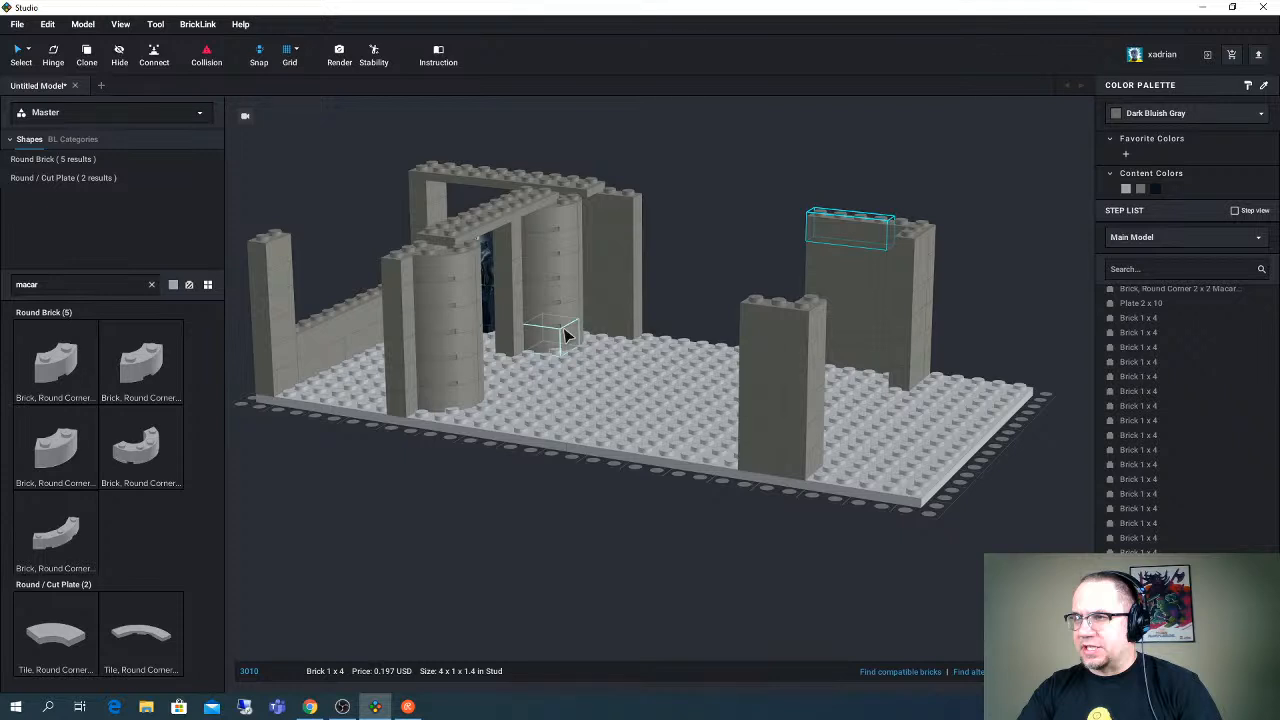
- Search the parts for "2x4 plate" and lay Light Bluish Gray Plate 2 x 4 pieces on the short-edge wall near the minifigure
right_drag(565, 335, 547, 365)
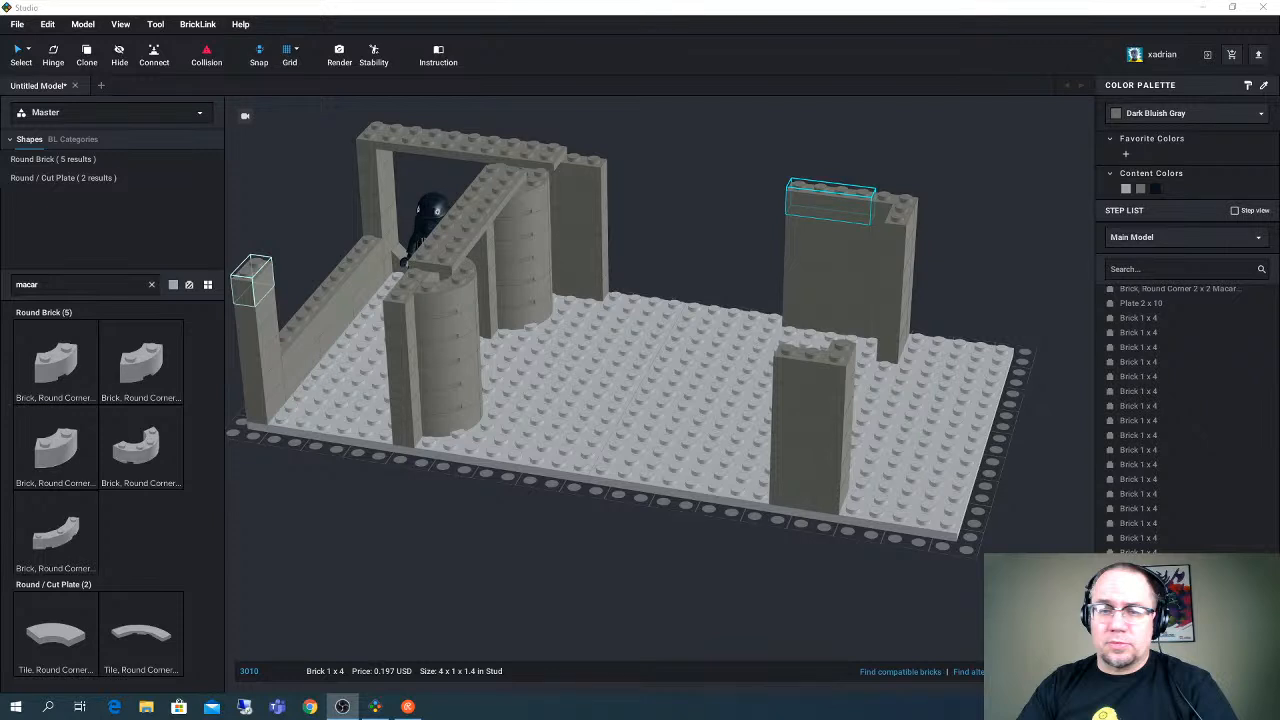
right_drag(253, 280, 330, 250)
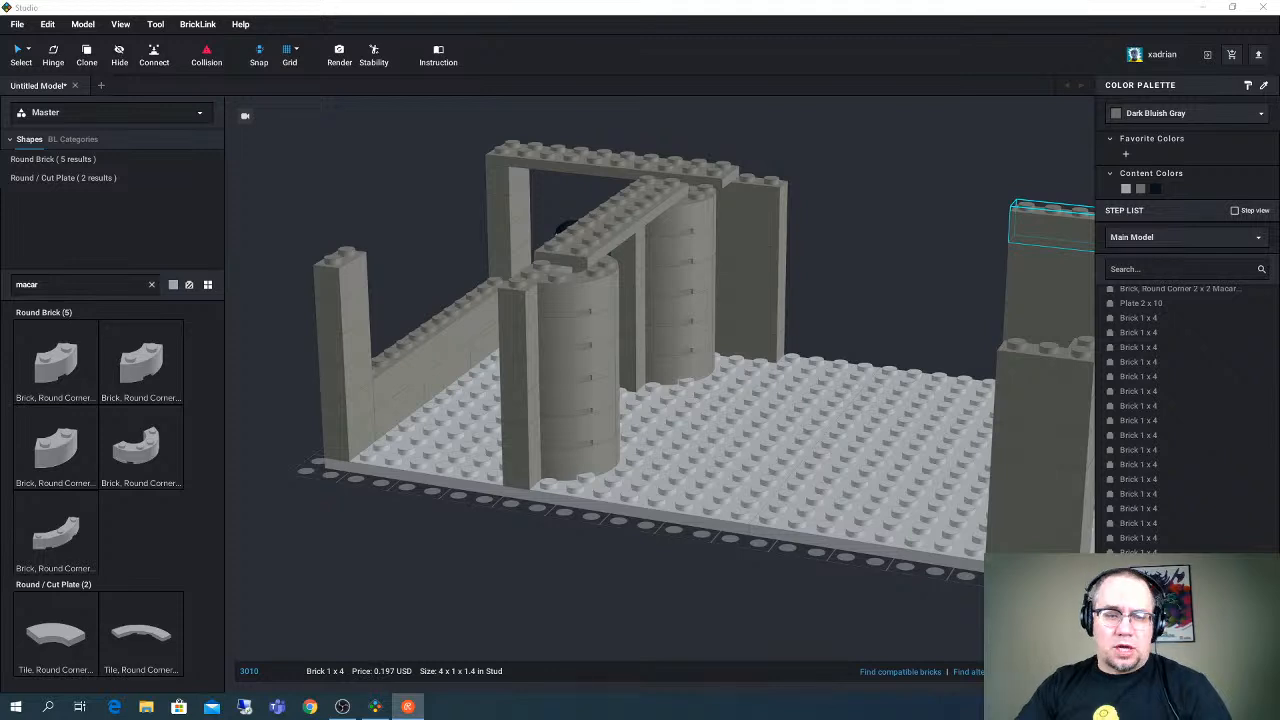
click(648, 167)
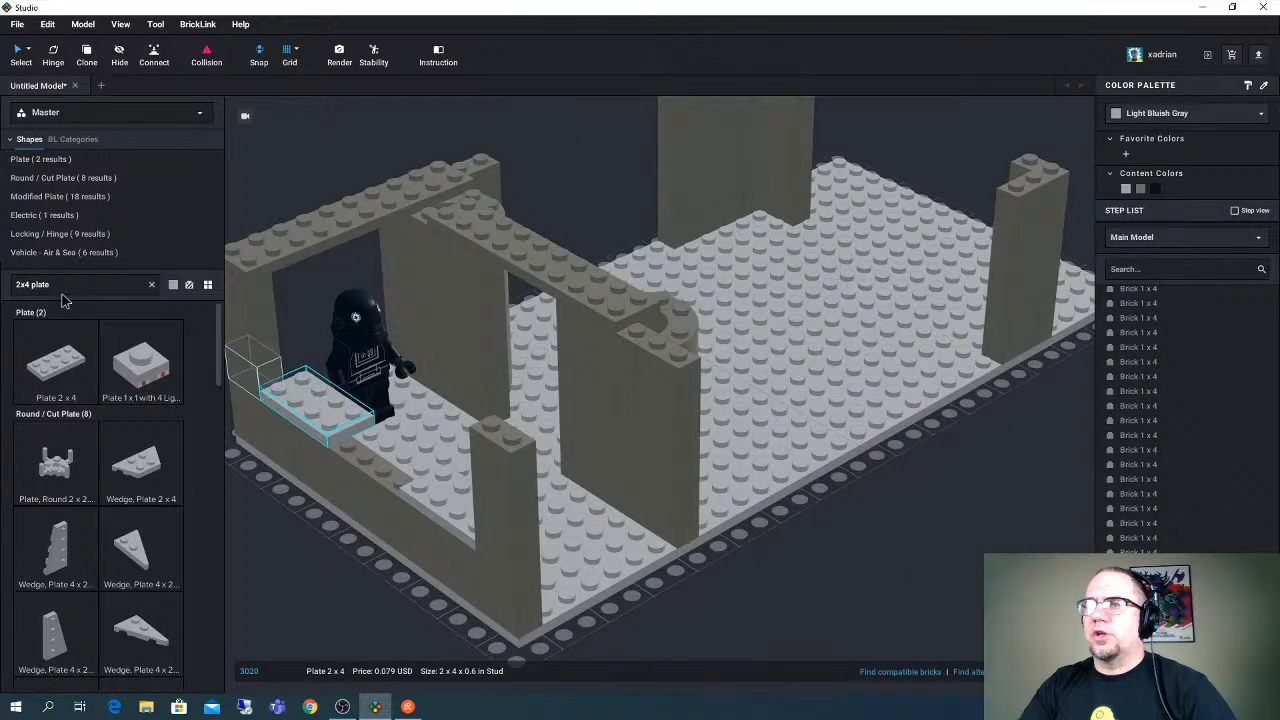
- Search the parts for "2x1 slope pattern" and set two printed control-panel Slope 30 1 x 2 x 2/3 pieces on each Plate 2 x 4
drag(60, 285, 5, 289)
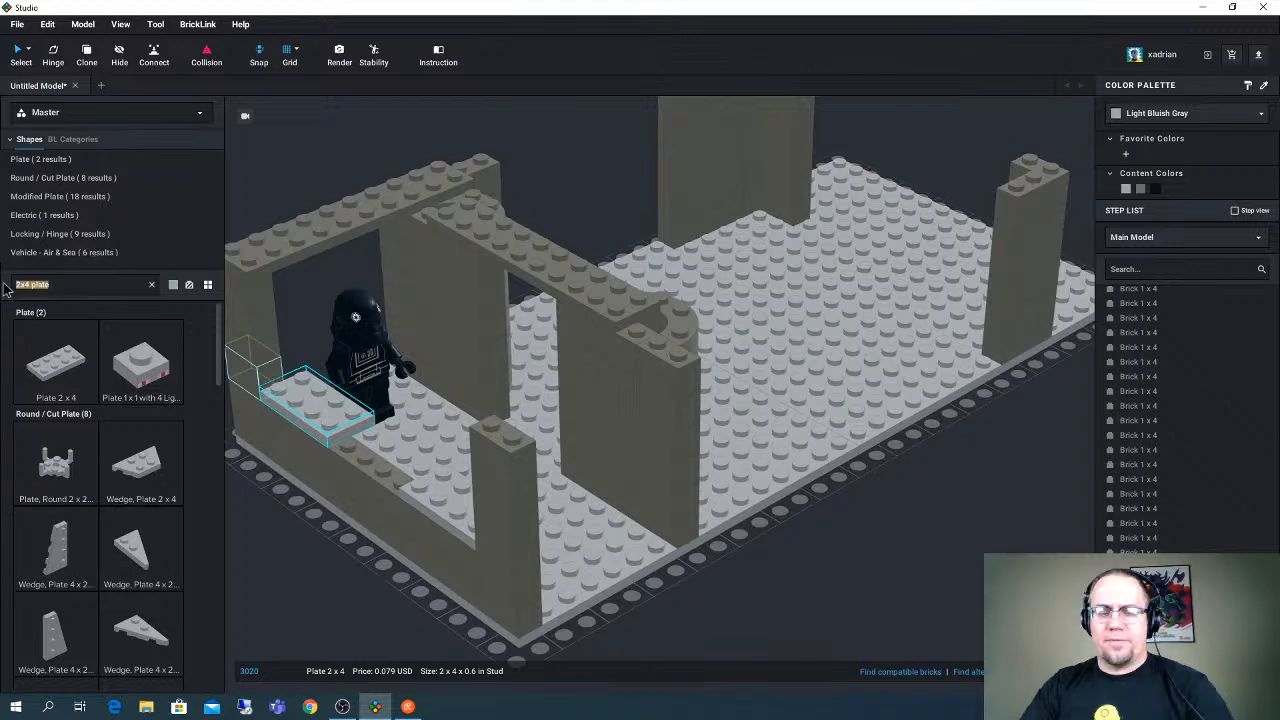
text(2x1 slope)
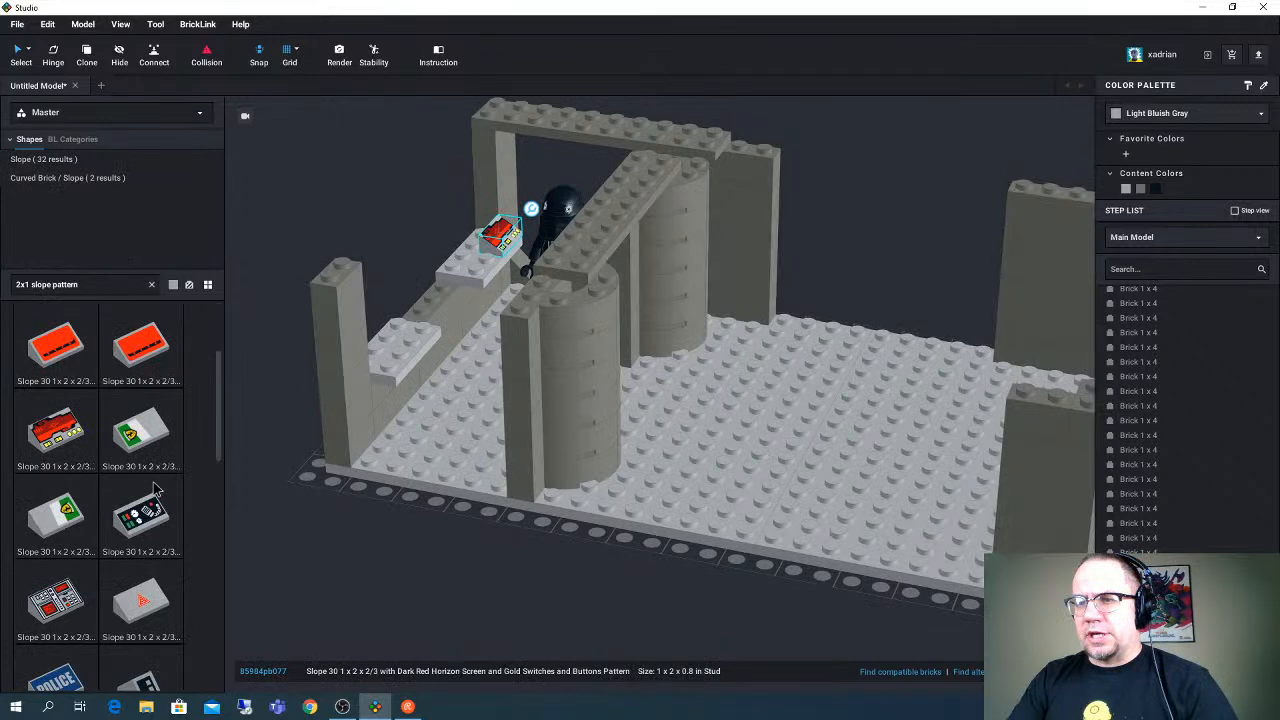
click(155, 488)
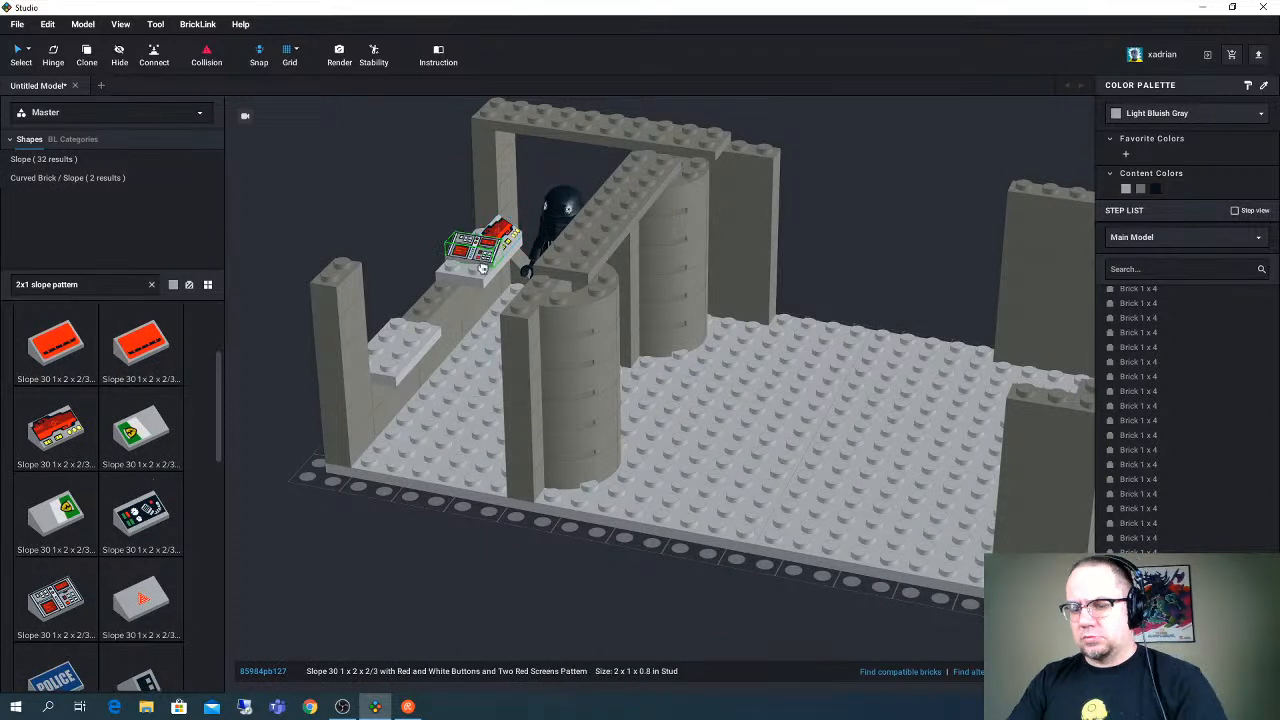
click(507, 237)
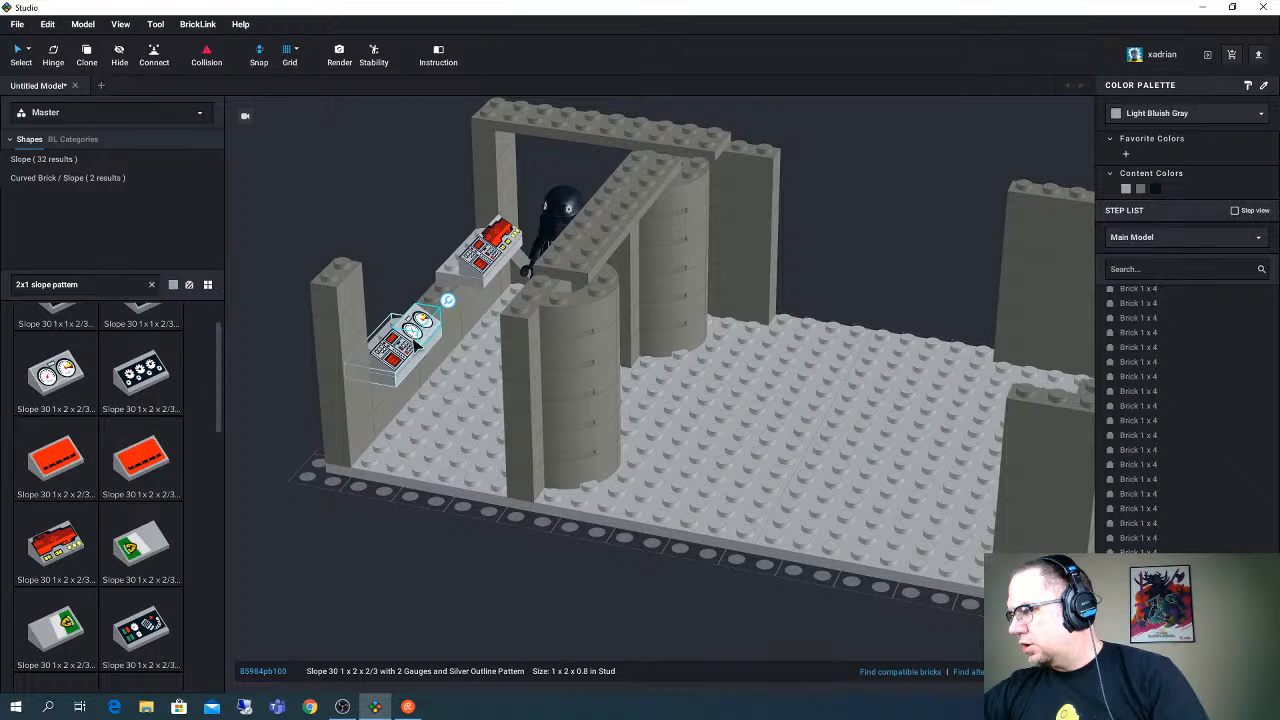
- Search the parts for "brick pattern" and look through the printed bricks for a suitable decoration
click(60, 285)
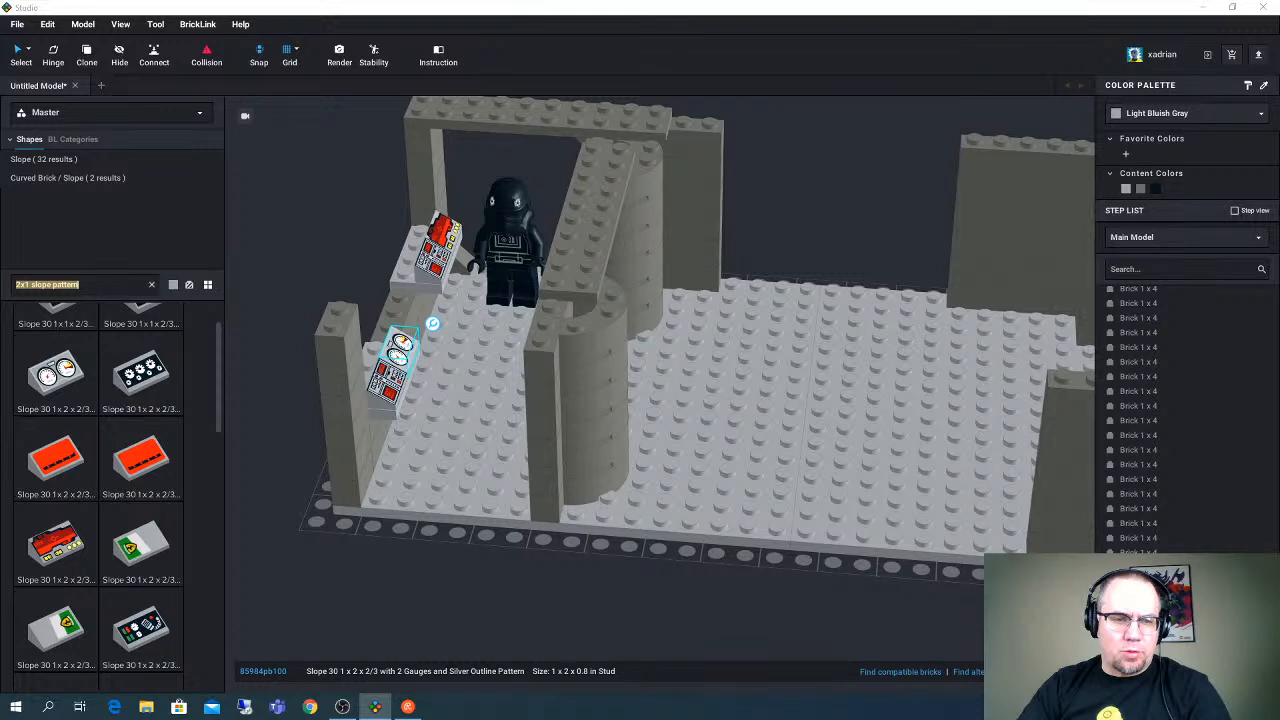
key(alt+Tab)
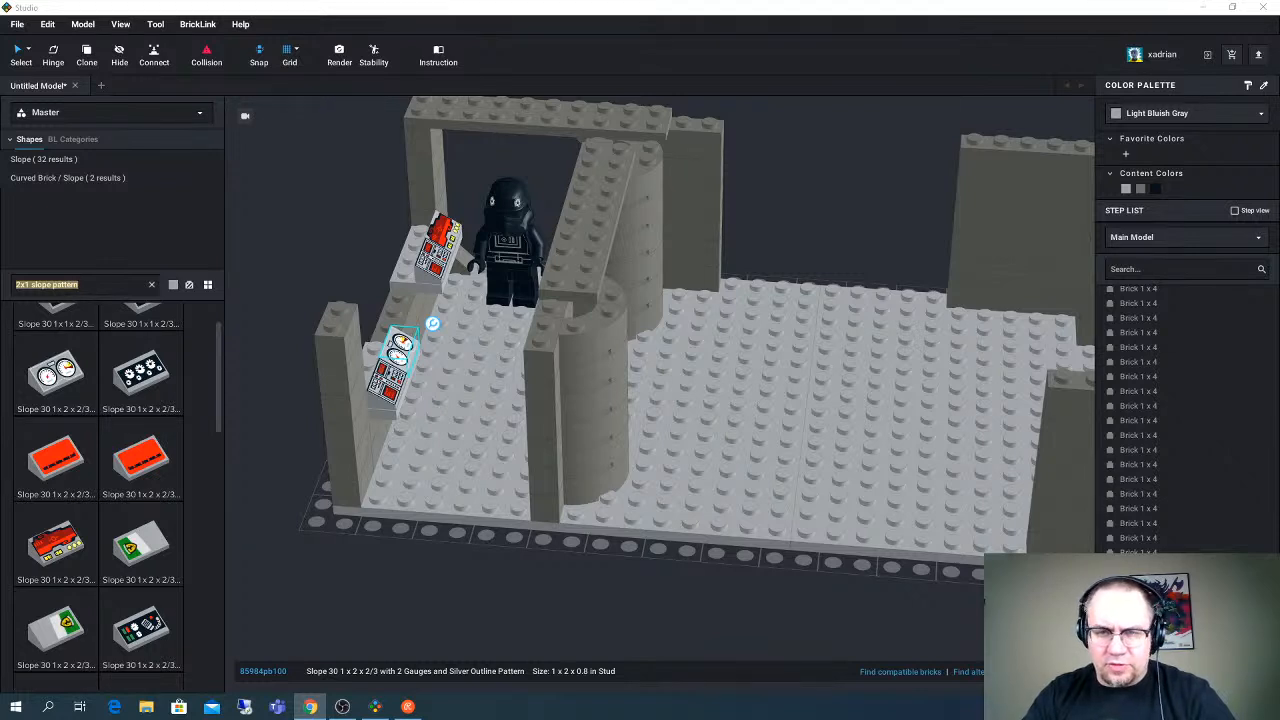
mouse_move(430, 374)
right_down()
mouse_move(413, 370)
mouse_move(462, 368)
mouse_move(423, 368)
right_up()
click(101, 280)
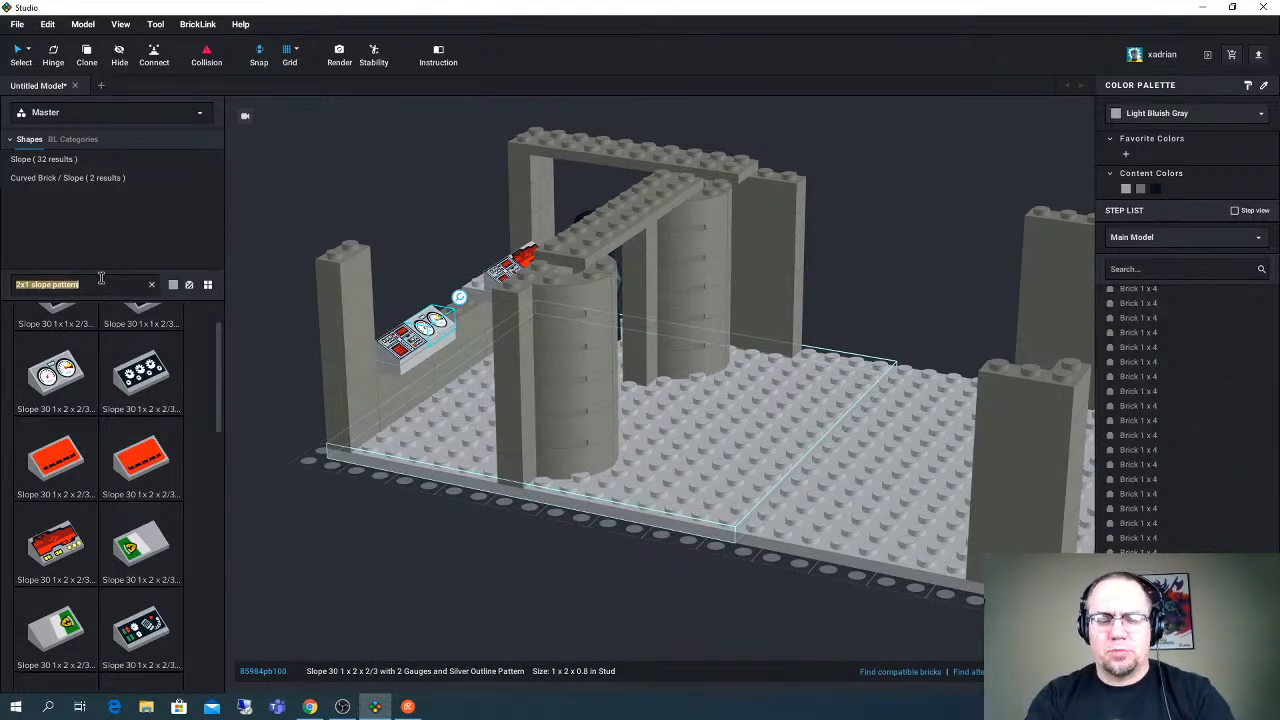
text(brick pattern)
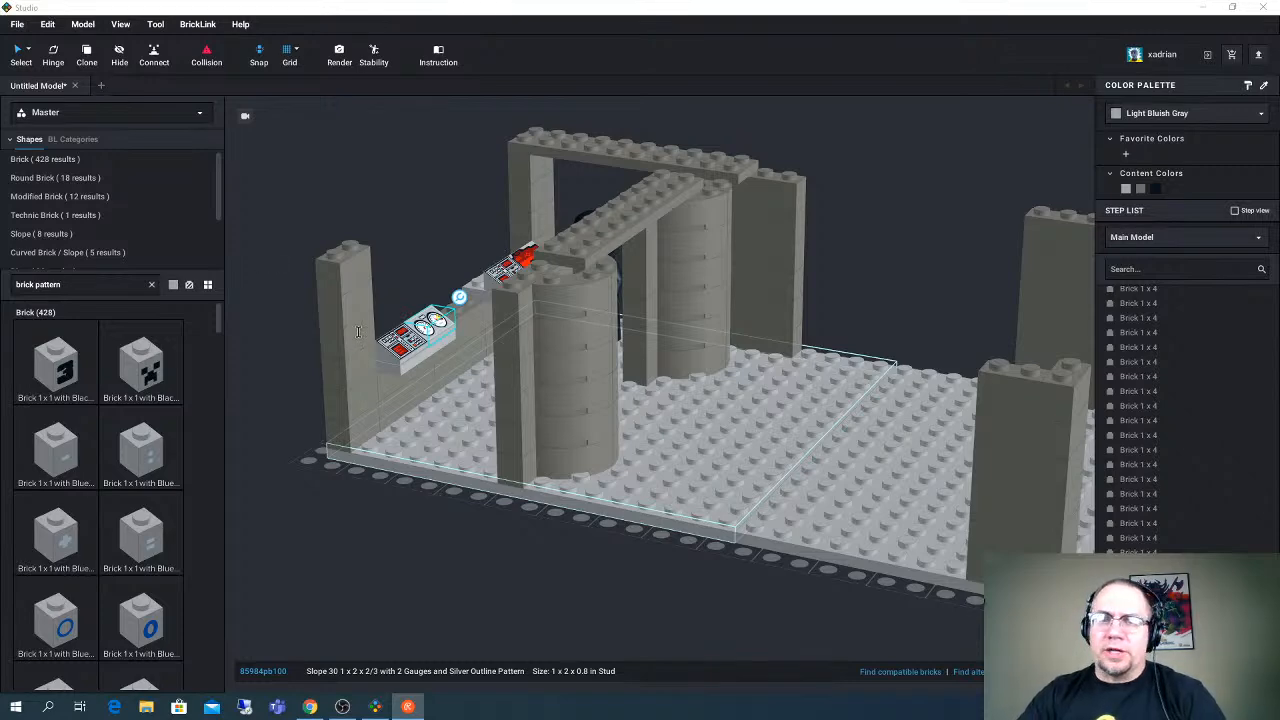
mouse_move(393, 236)
right_down()
mouse_move(335, 222)
mouse_move(403, 241)
right_up()
middle_drag(403, 241, 414, 274)
right_drag(414, 274, 388, 289)
scroll(113, 422, down, 2)
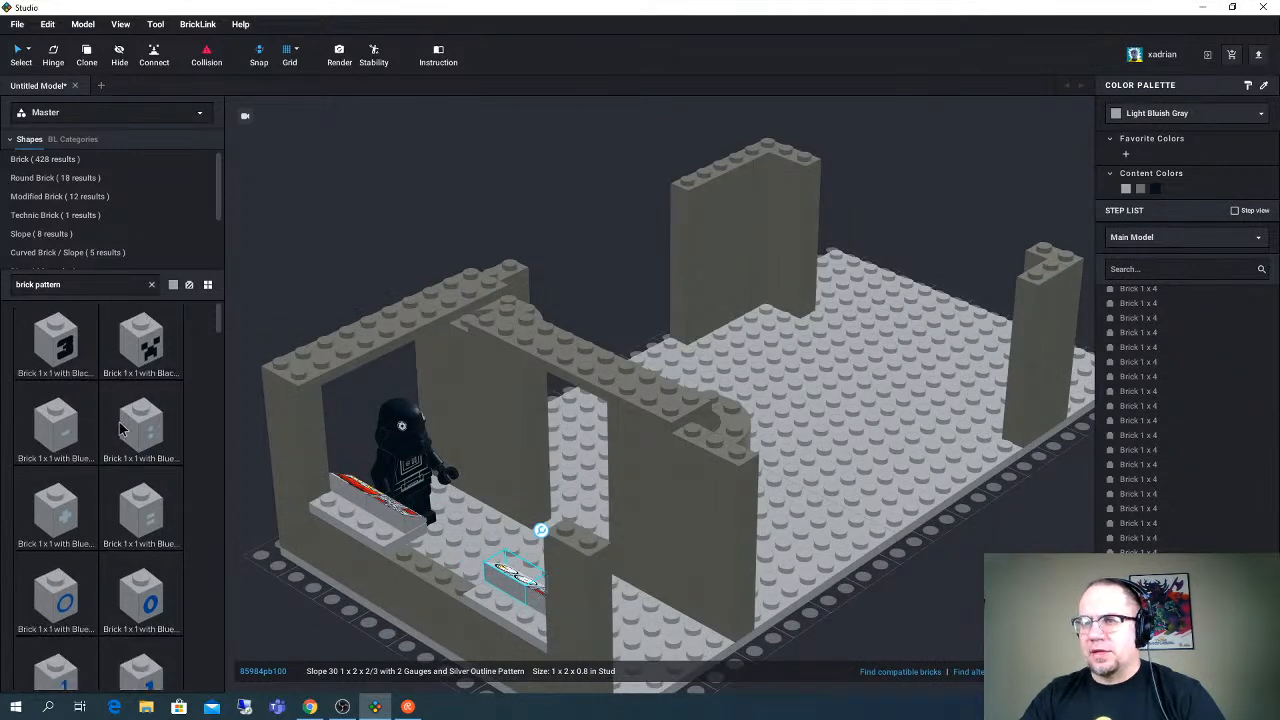
scroll(120, 430, down, 5)
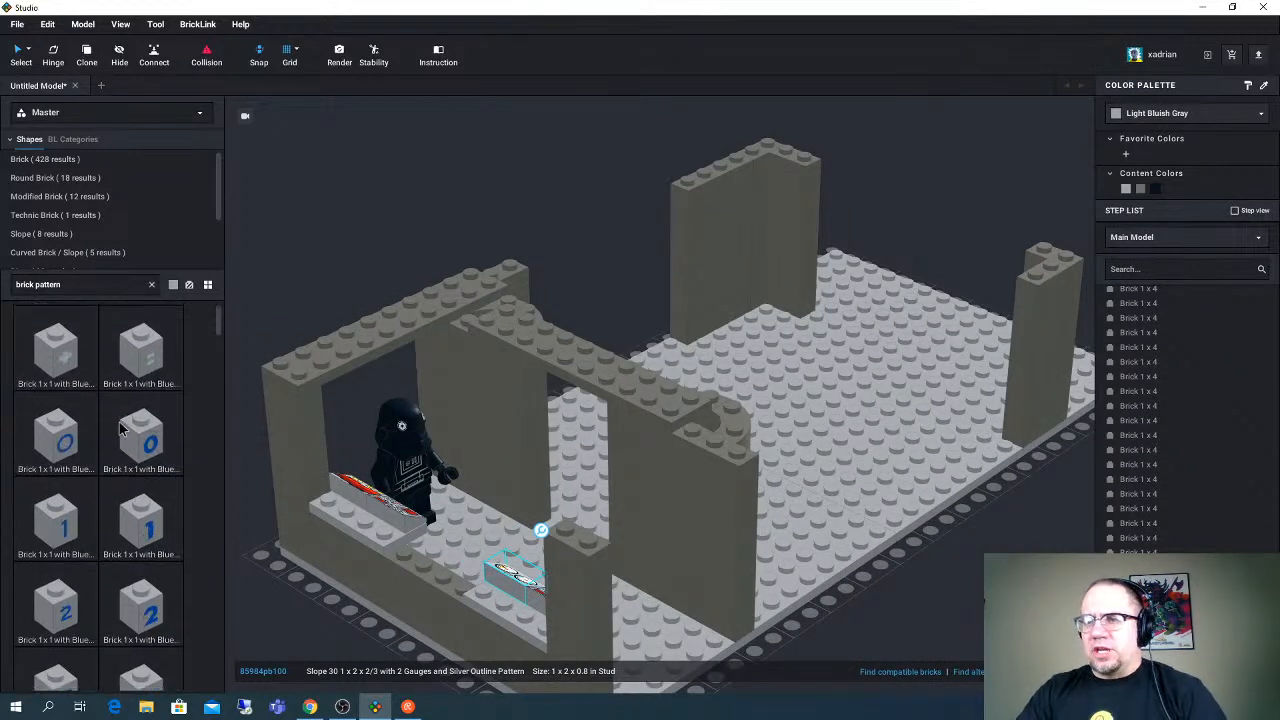
scroll(120, 430, down, 1)
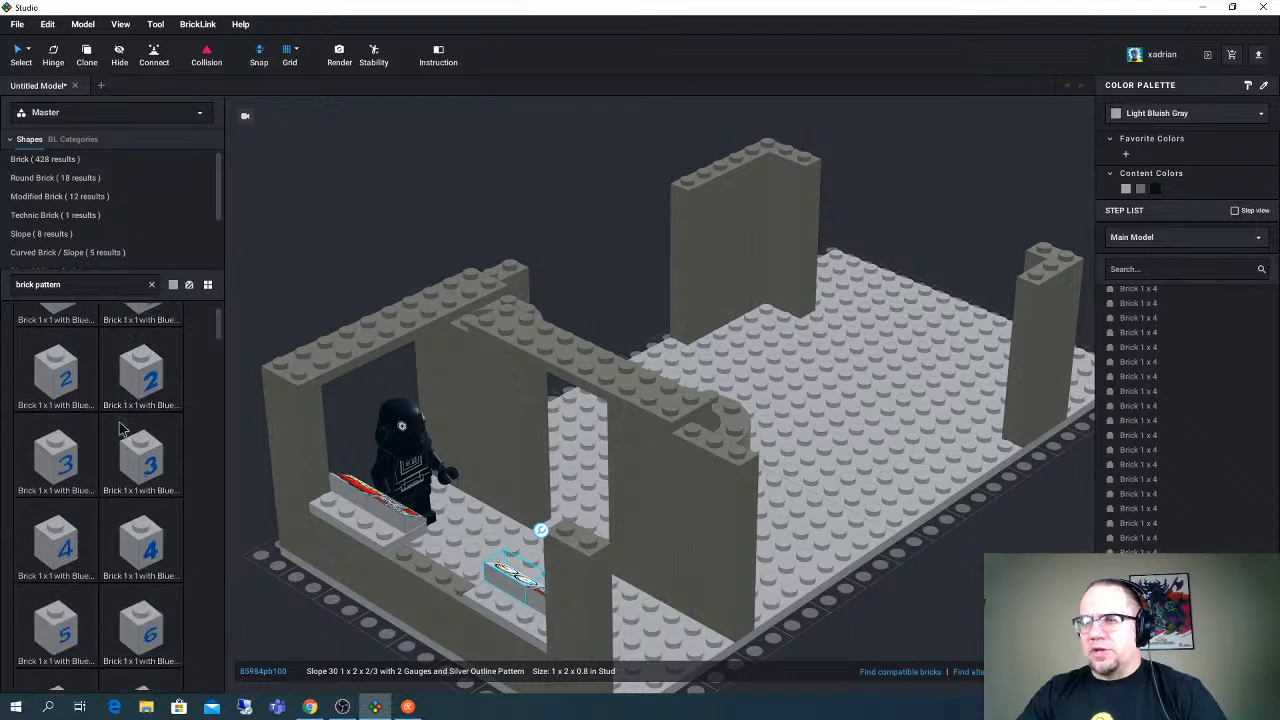
scroll(120, 430, down, 2)
- Search the parts for "1x2 rail" and place two of the modified 1 x 2 plates on the short-edge wall between the Plate 2 x 4 pieces
click(83, 288)
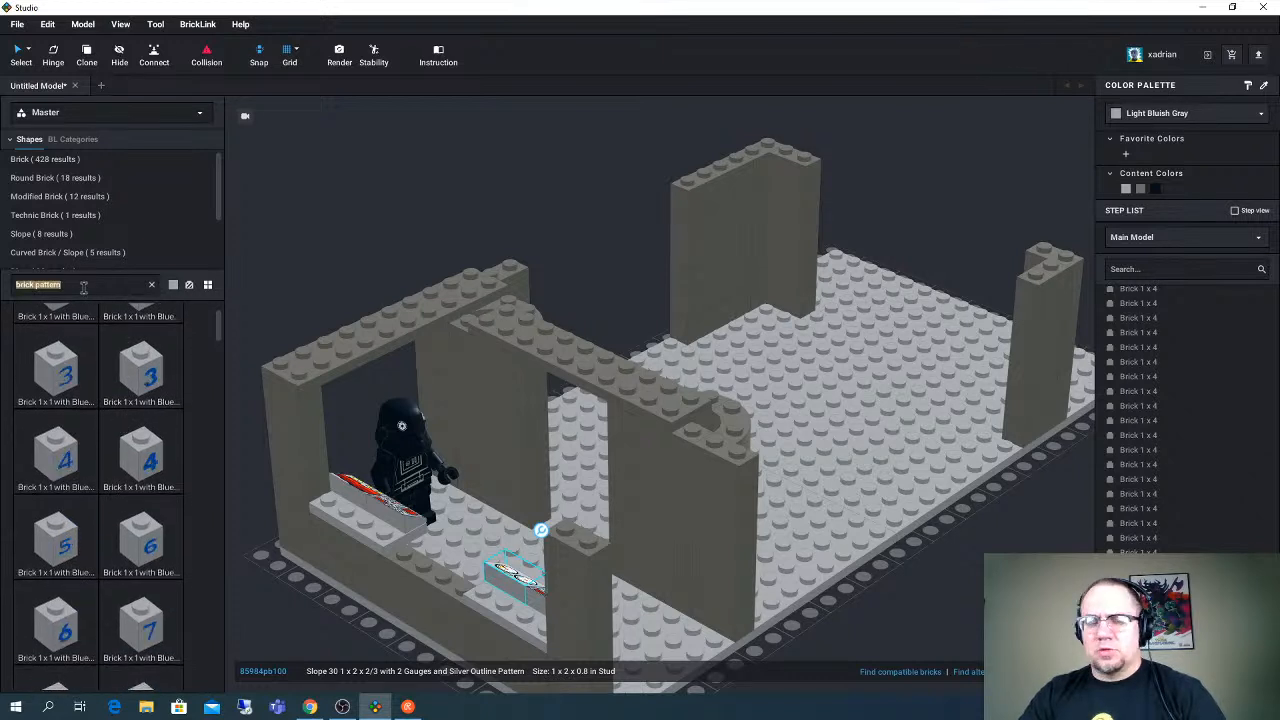
text(1x)
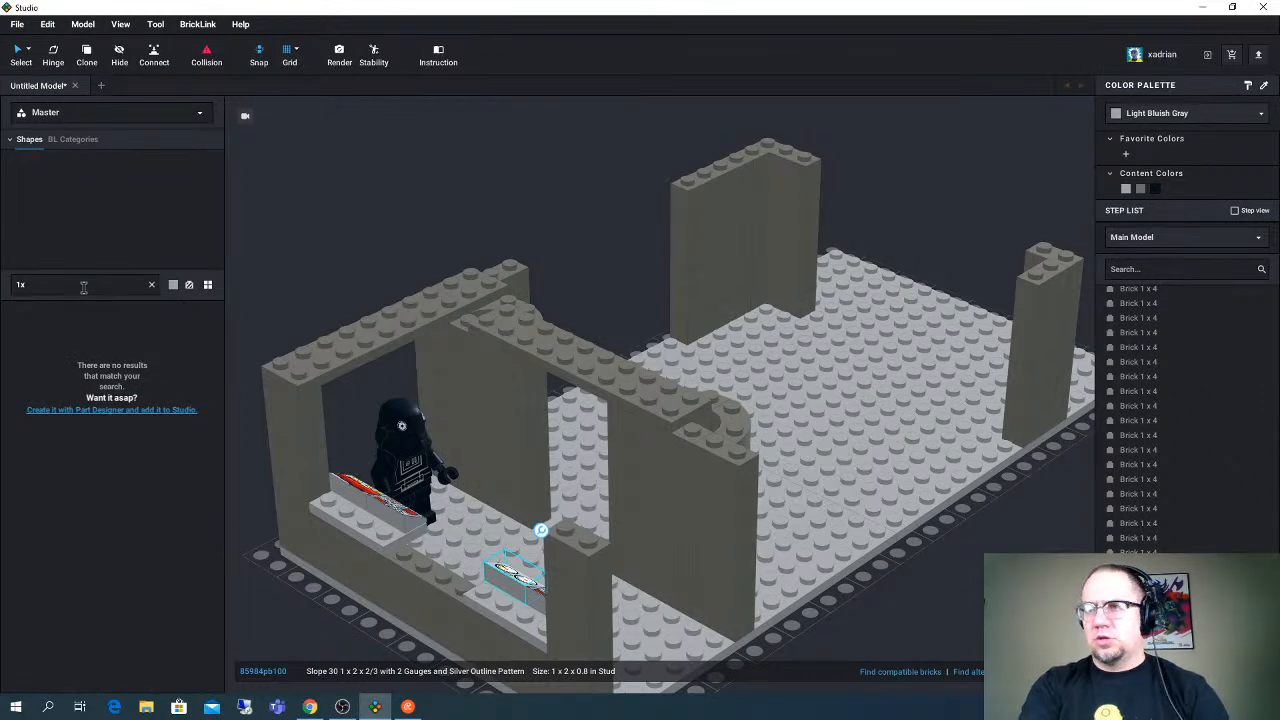
text(4)
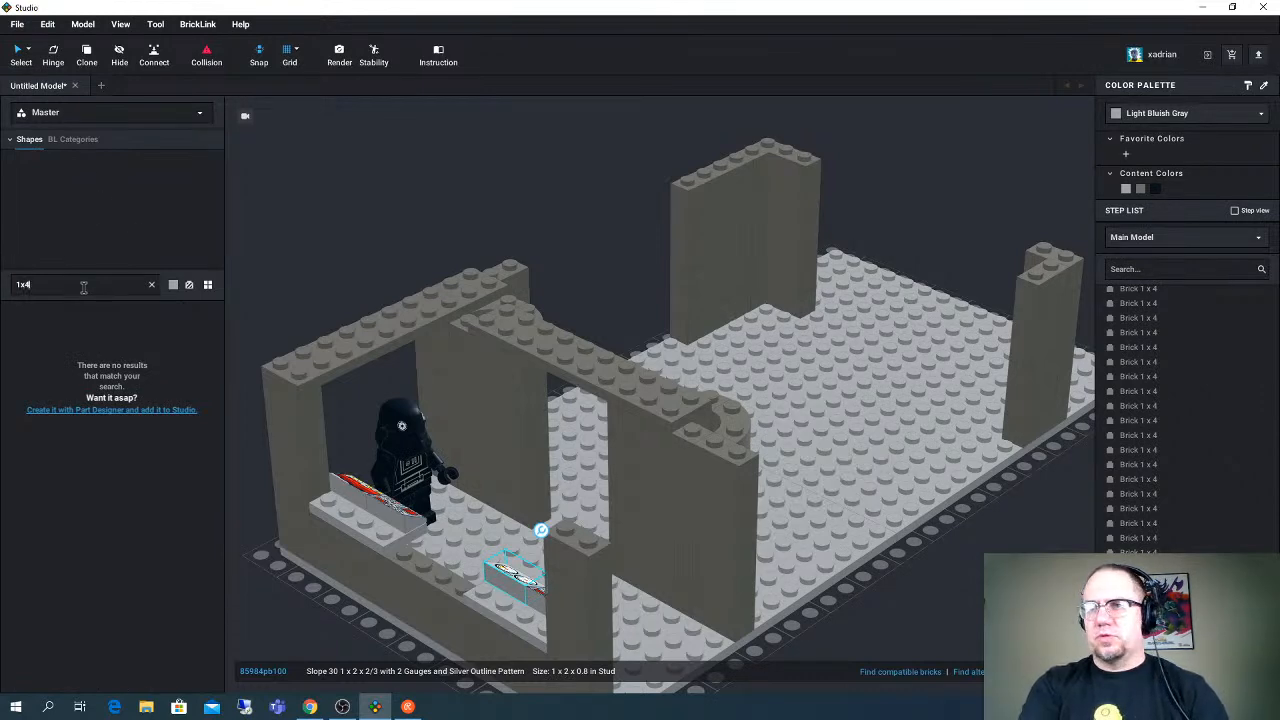
key(BackSpace)
text(2 rail)
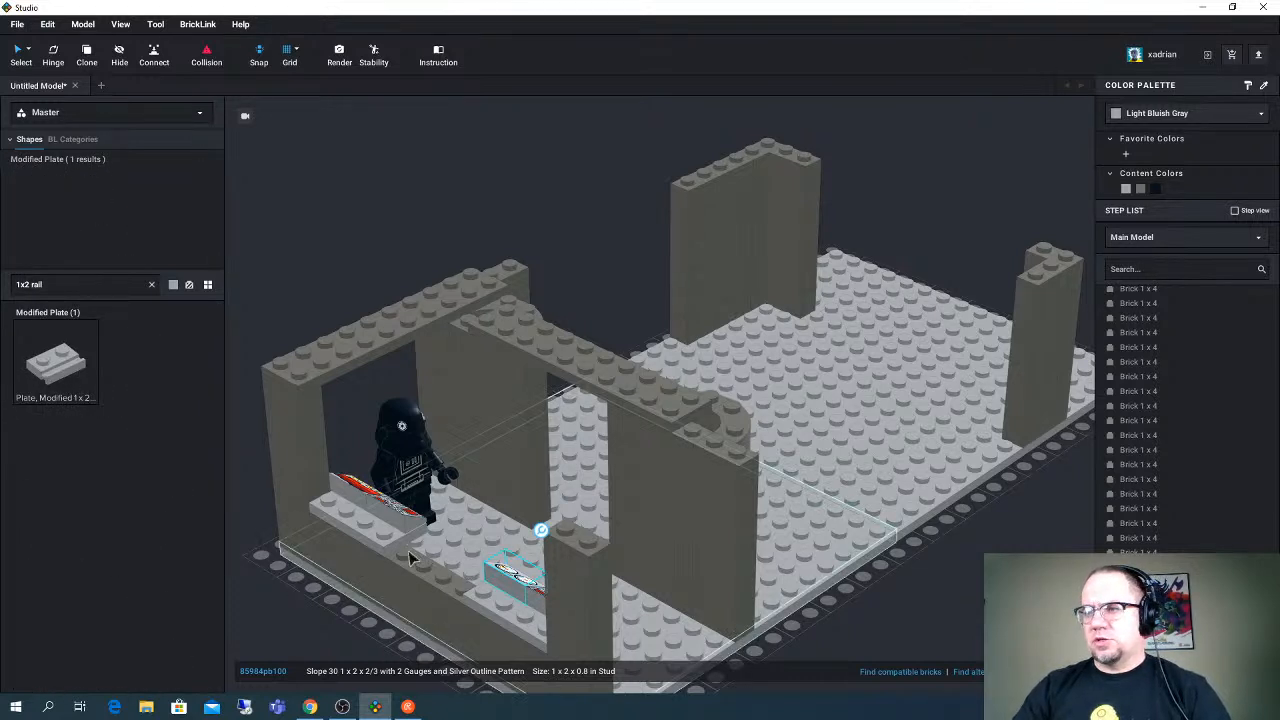
click(50, 366)
key(Right)
click(422, 551)
key(ctrl+v)
click(472, 575)
right_drag(454, 564, 503, 574)
- Search the parts for "1x6 brick" and place a Brick 1 x 6 lengthwise on the plates behind the control-panel slopes near the minifigure
click(453, 605)
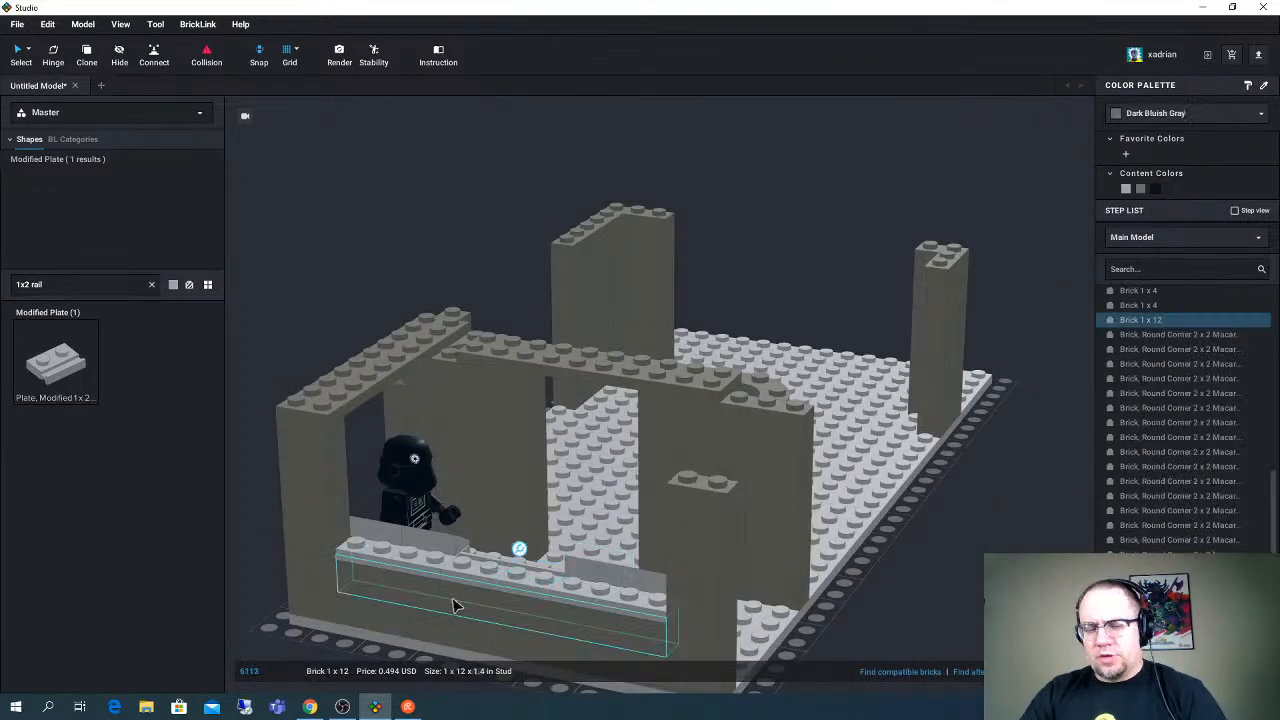
click(54, 283)
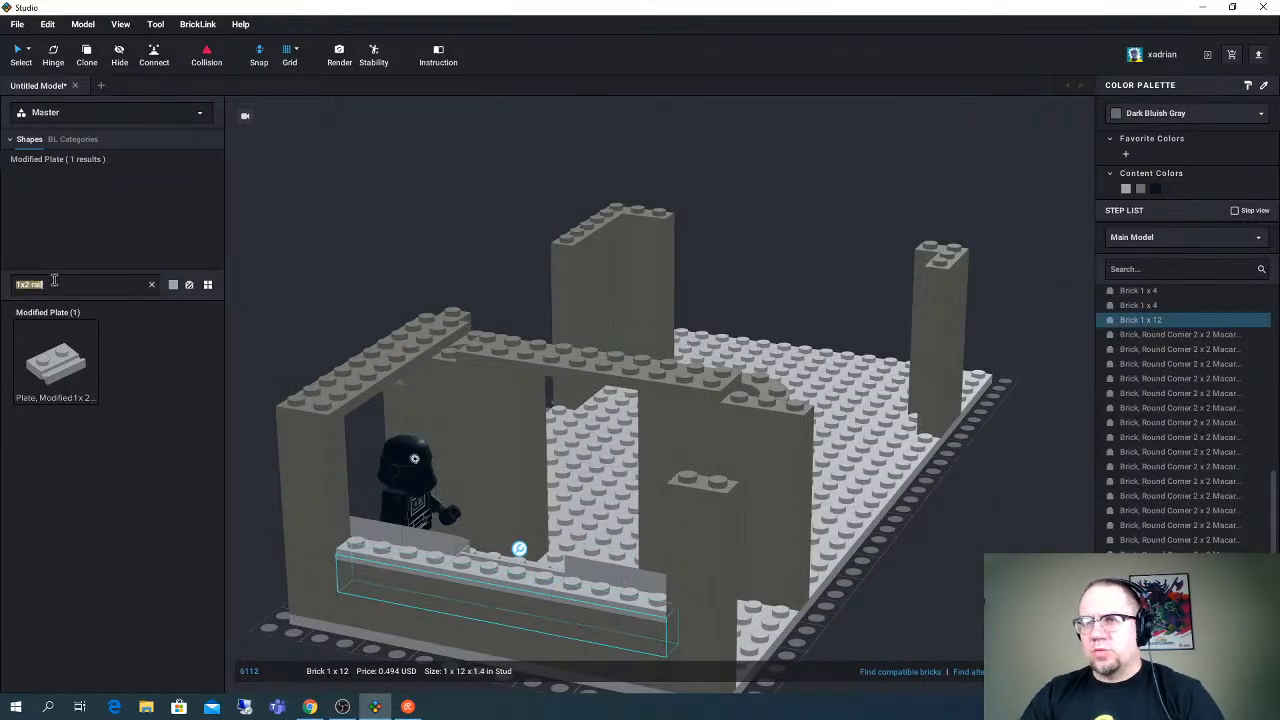
text(1x6 b)
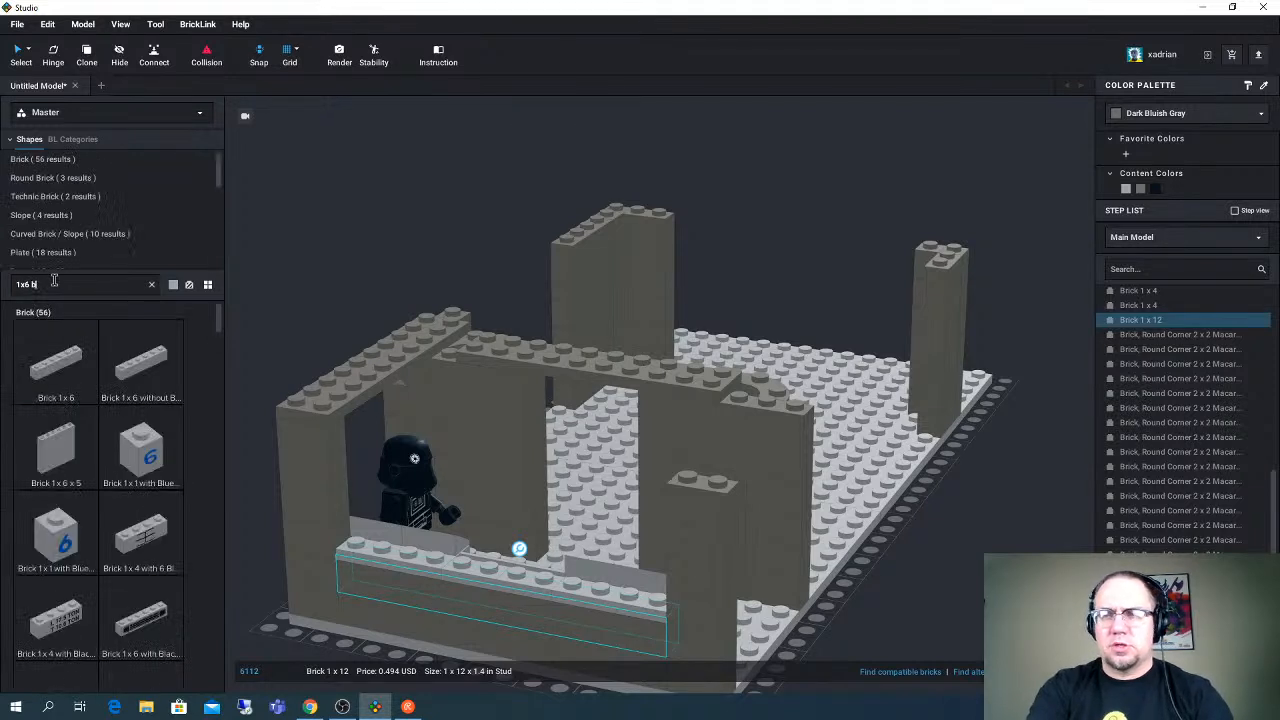
text(rick)
click(76, 371)
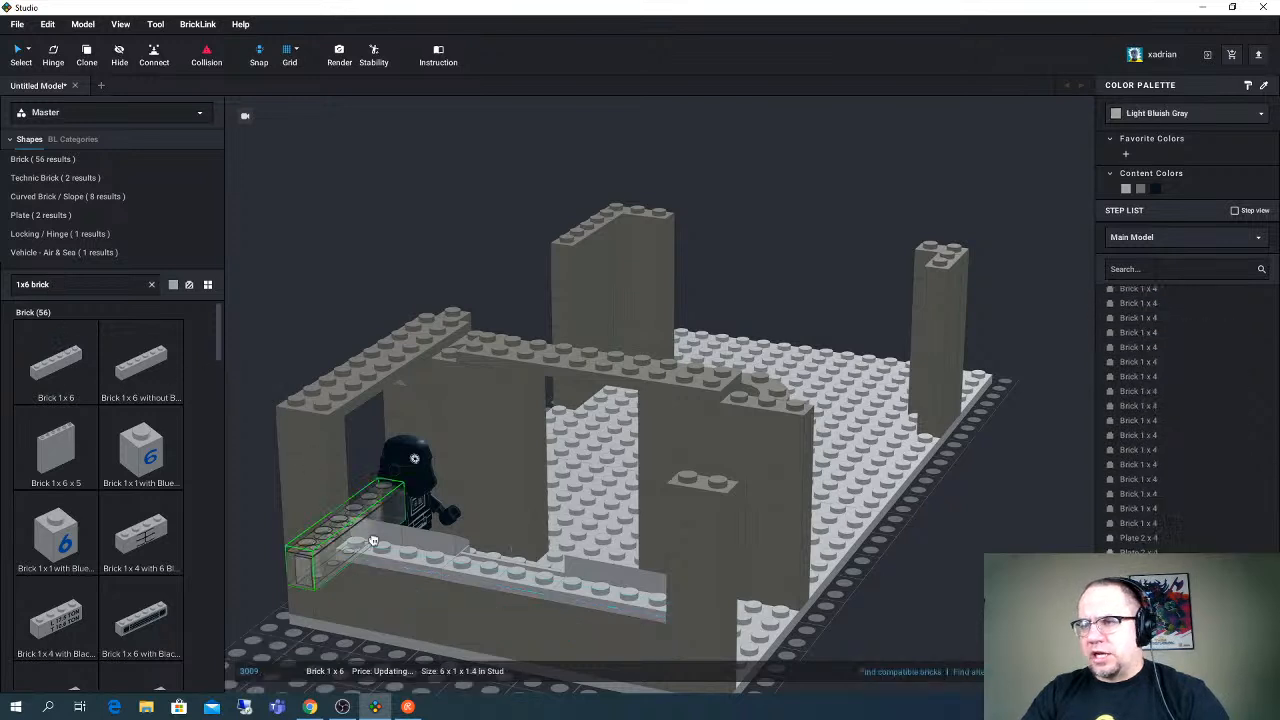
key(Right)
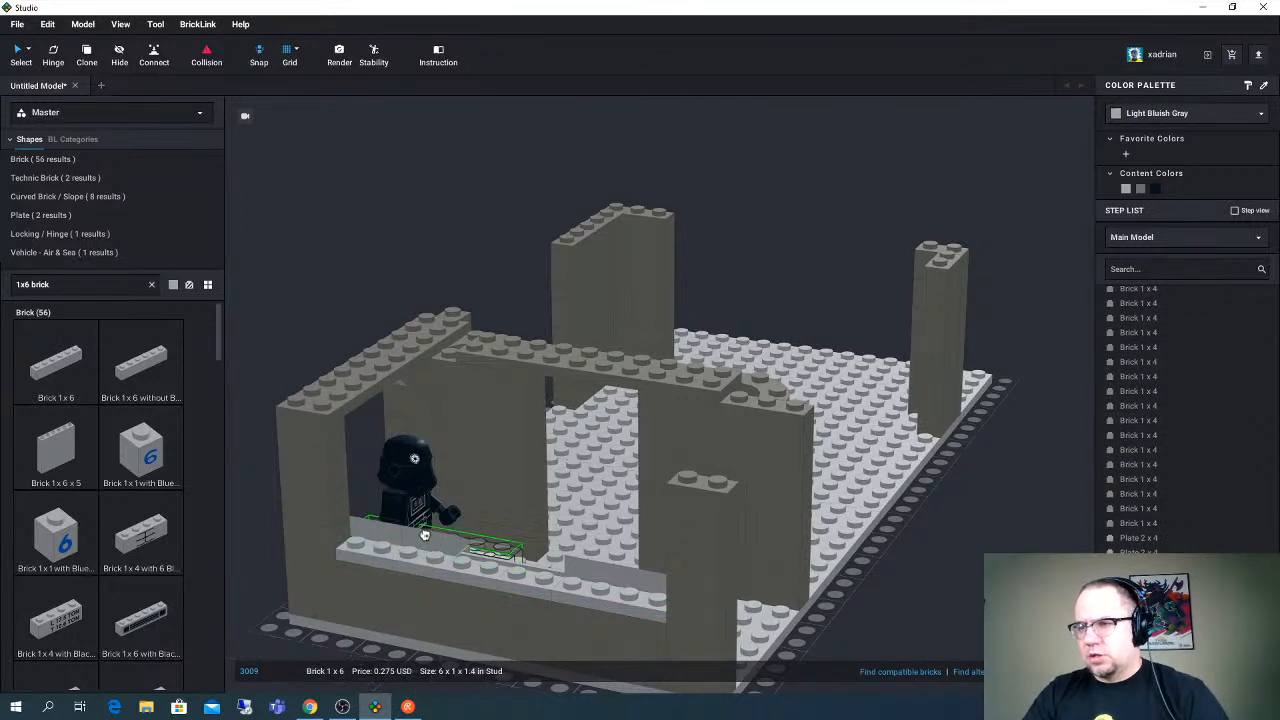
click(435, 537)
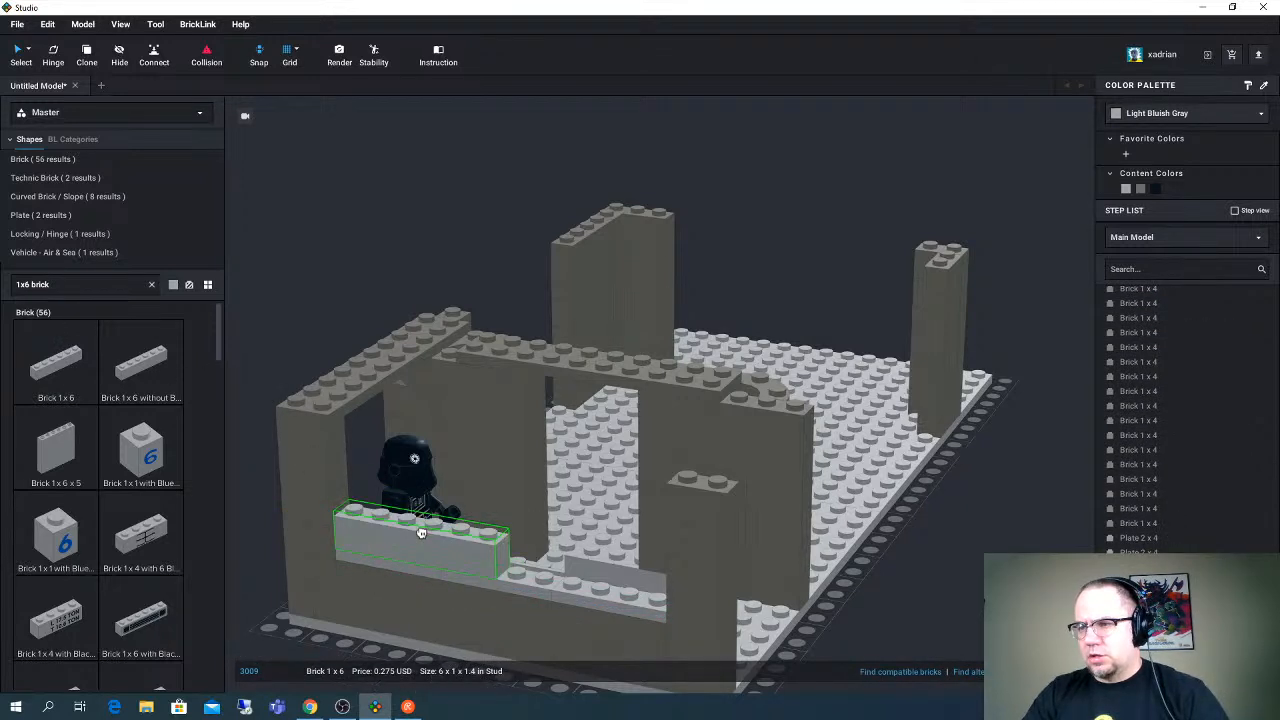
- Color the new Brick 1 x 6 Black and place a copy end to end with it along the short-edge wall
click(1155, 189)
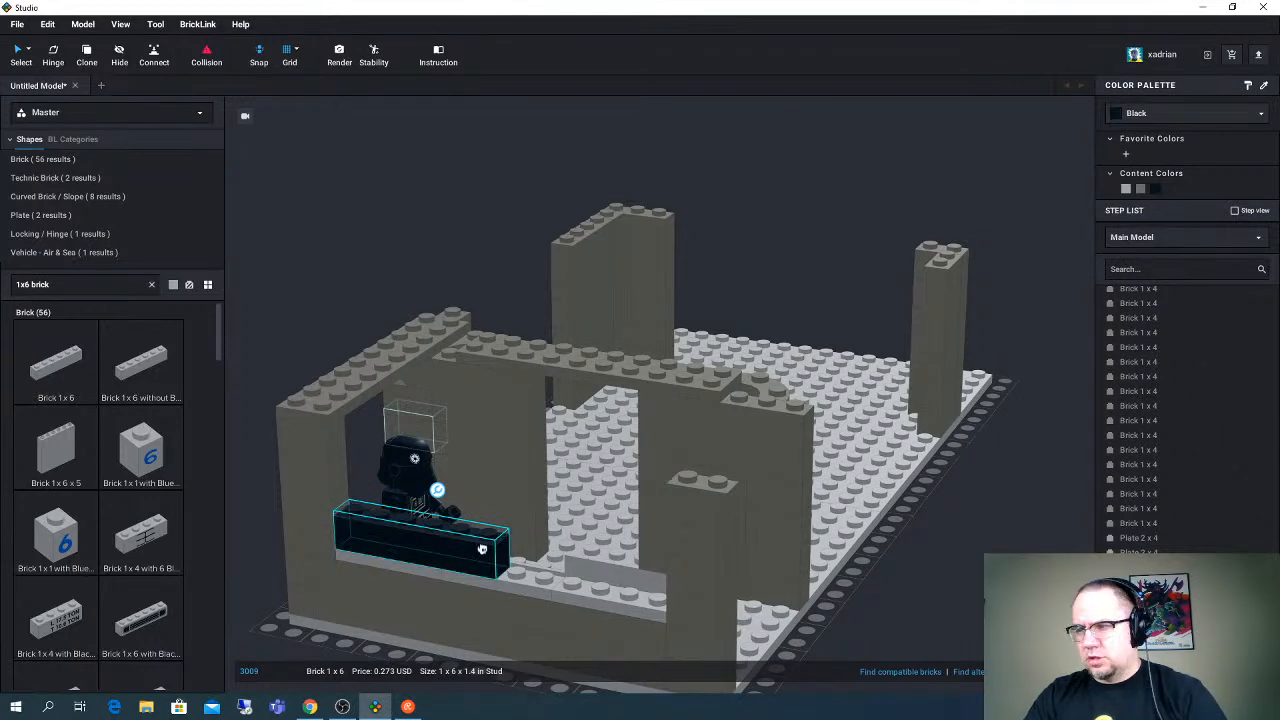
key(ctrl+v)
click(590, 549)
right_drag(590, 549, 570, 545)
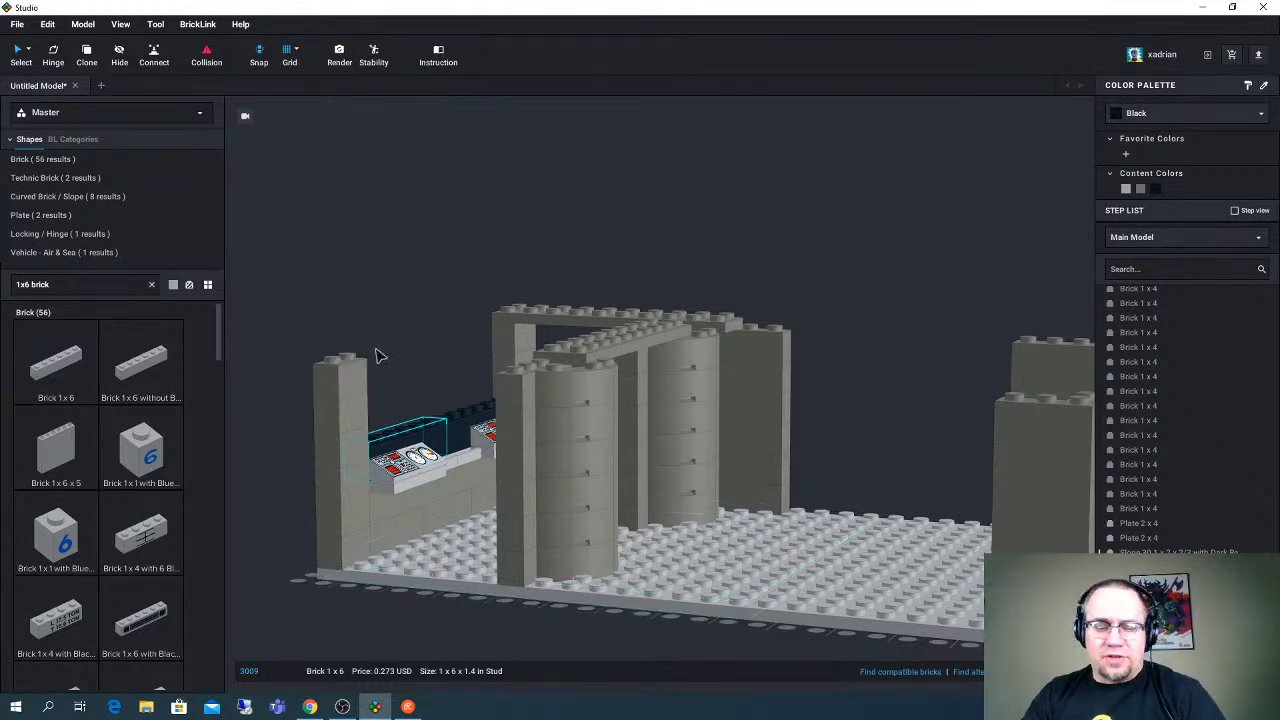
mouse_move(422, 341)
right_down()
mouse_move(408, 346)
mouse_move(457, 334)
mouse_move(440, 337)
right_up()
- Search the parts for "brick pattern" and look through the printed 1 x 2 and 1 x 4 bricks for a suitable console decoration
click(75, 285)
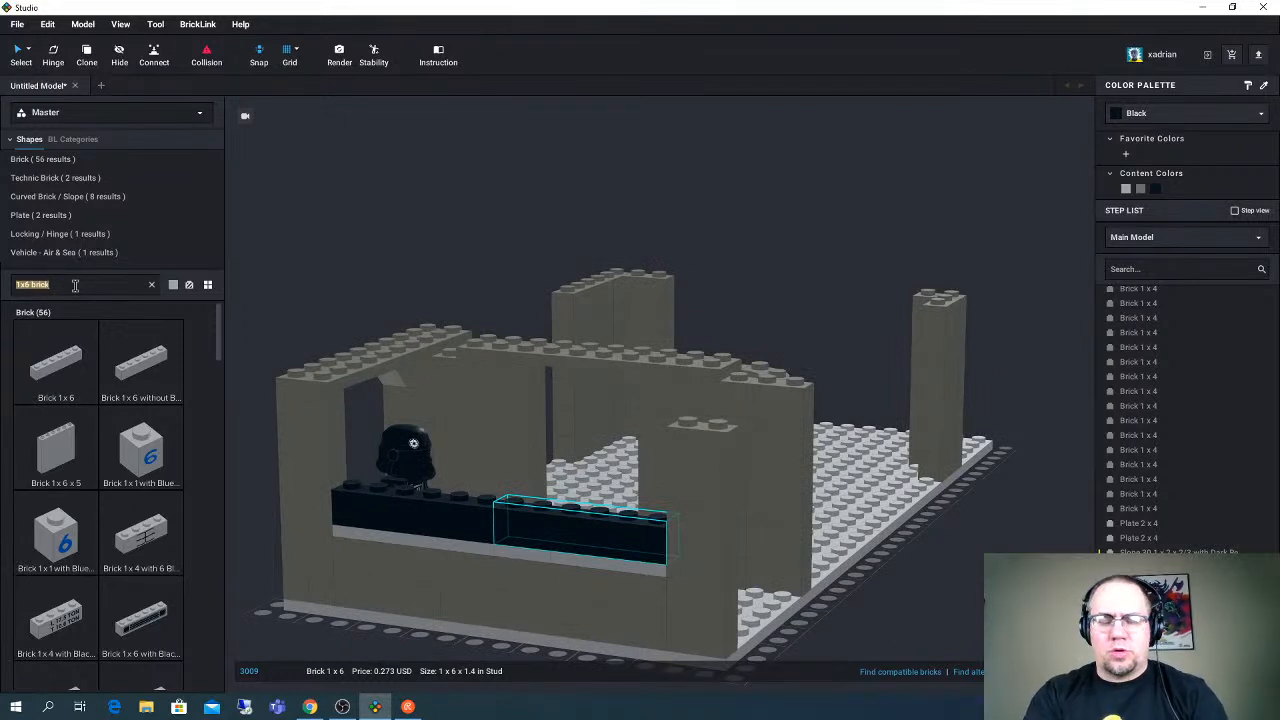
text(brick p)
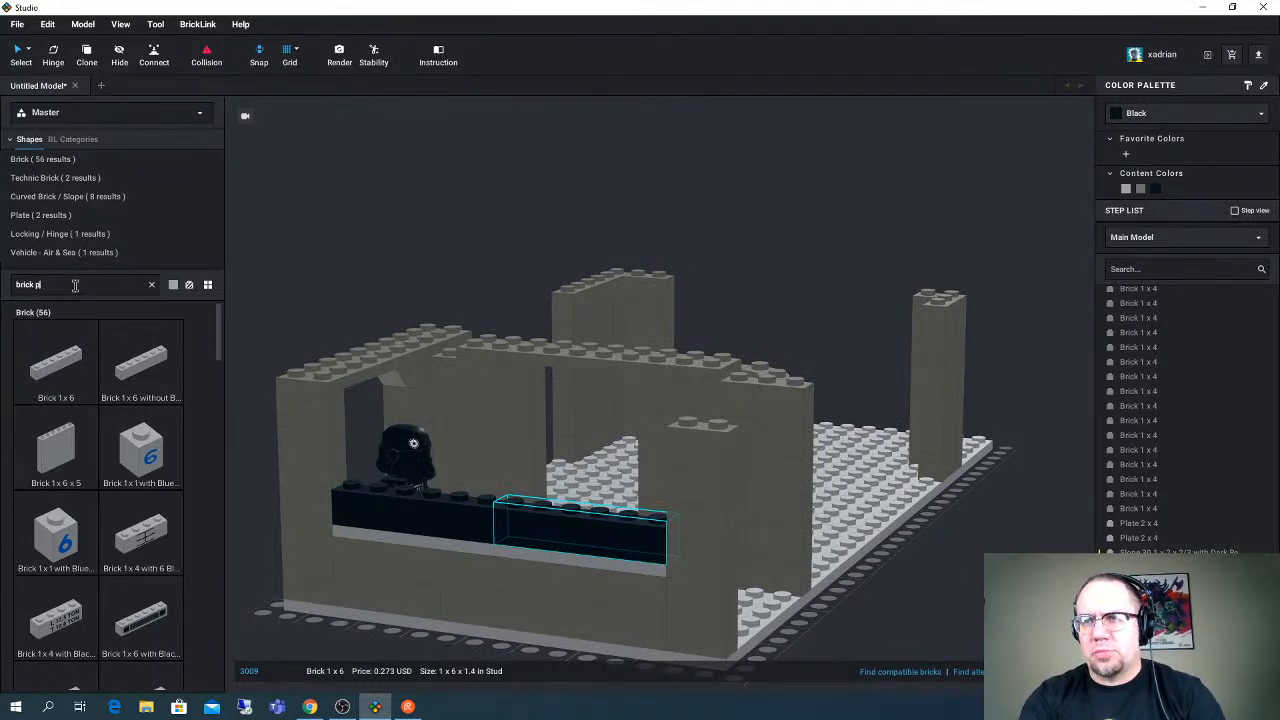
text(attern)
scroll(152, 458, down, 5)
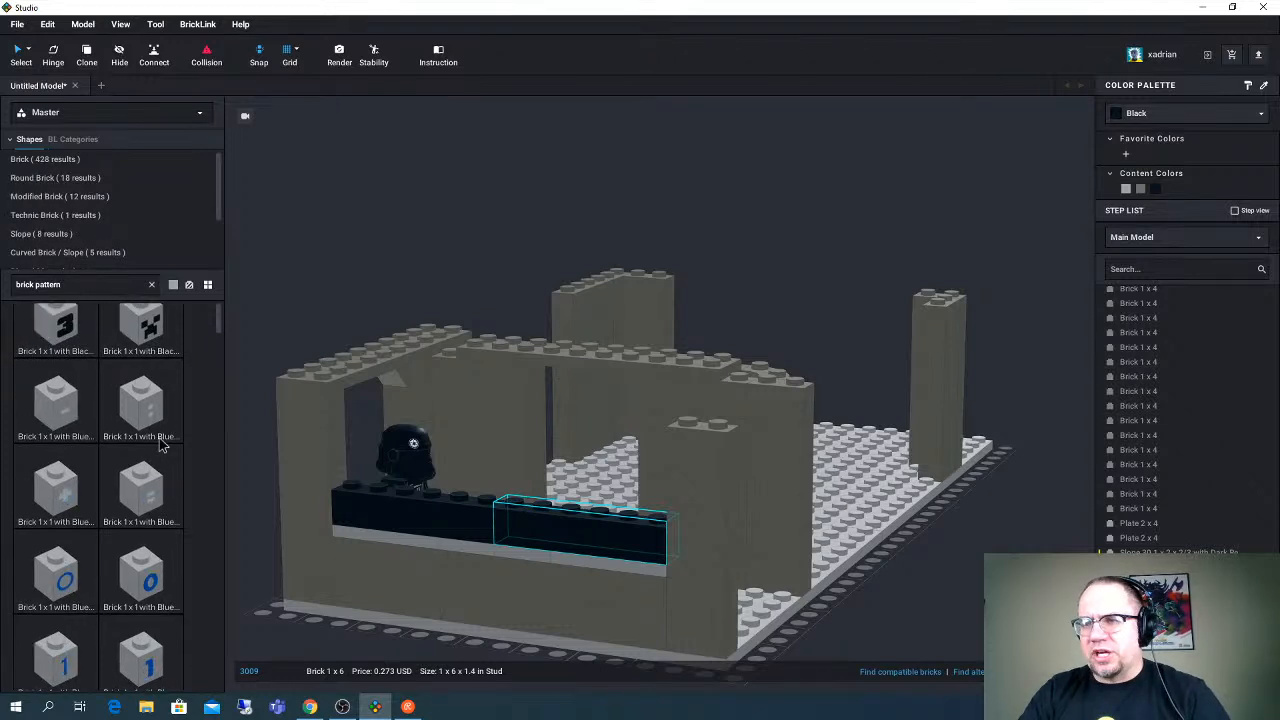
click(220, 425)
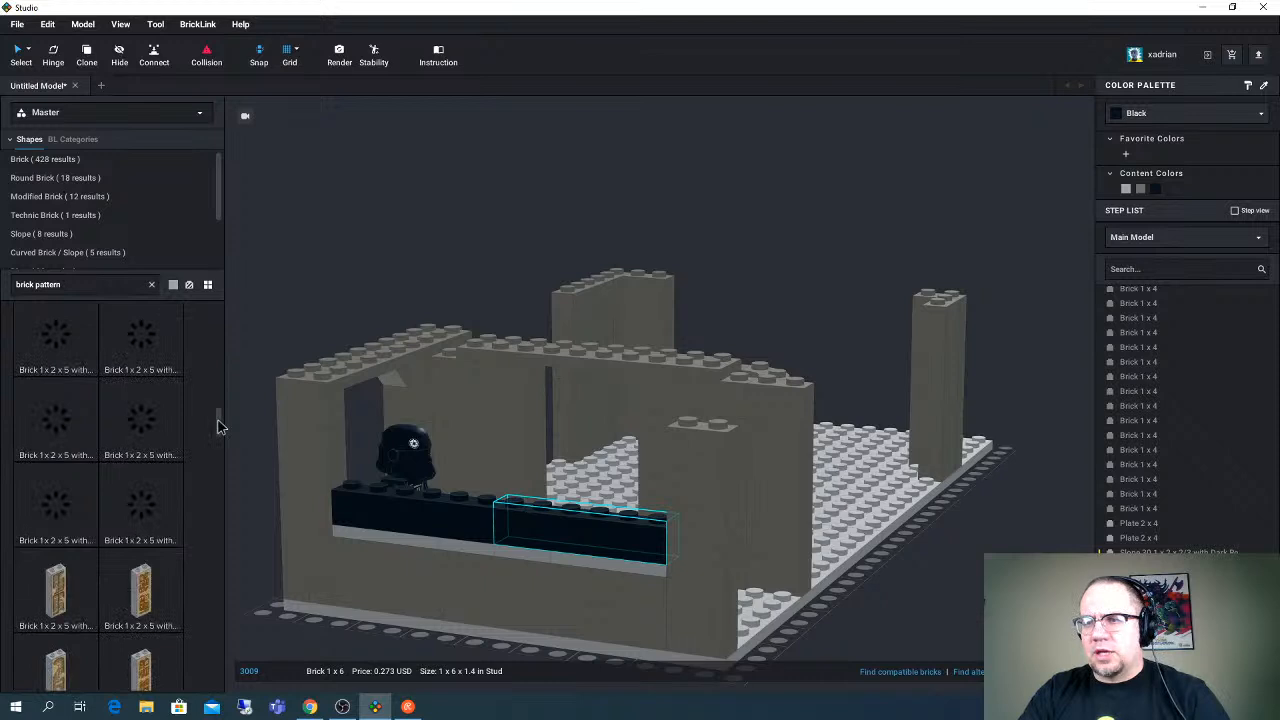
drag(220, 425, 220, 400)
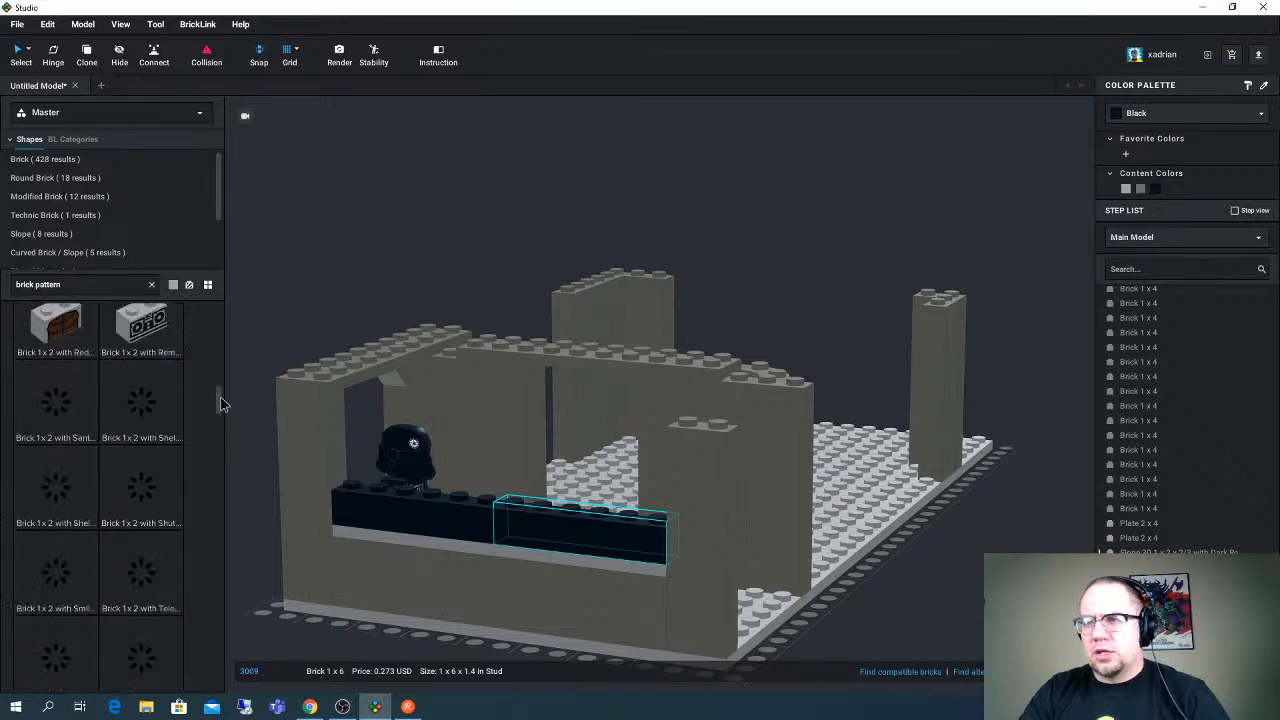
scroll(165, 420, up, 1)
scroll(165, 420, up, 4)
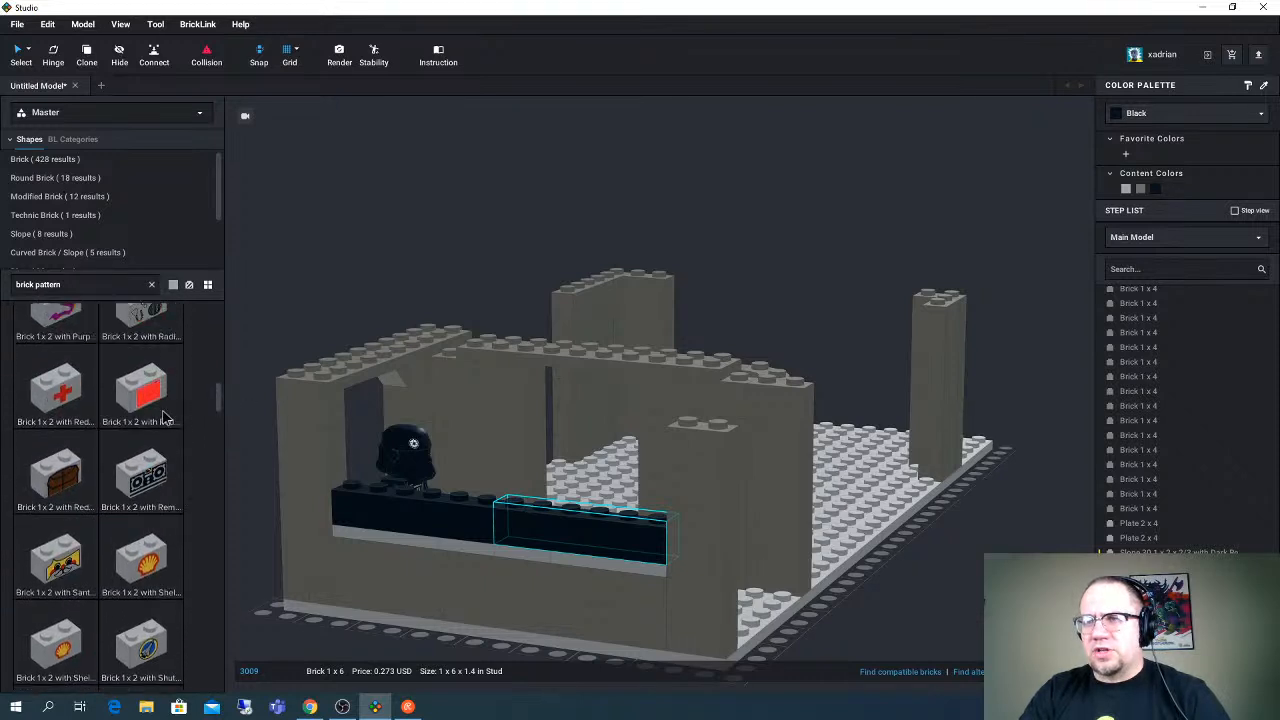
scroll(165, 420, up, 3)
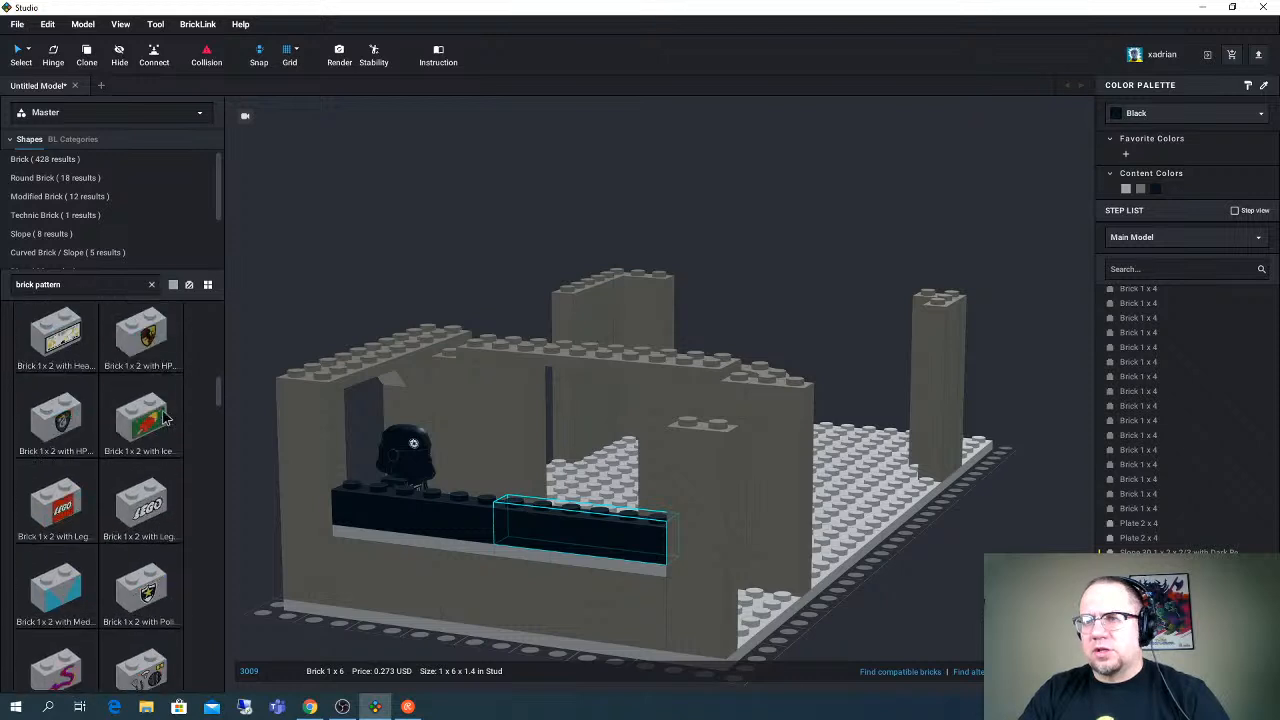
scroll(165, 420, up, 3)
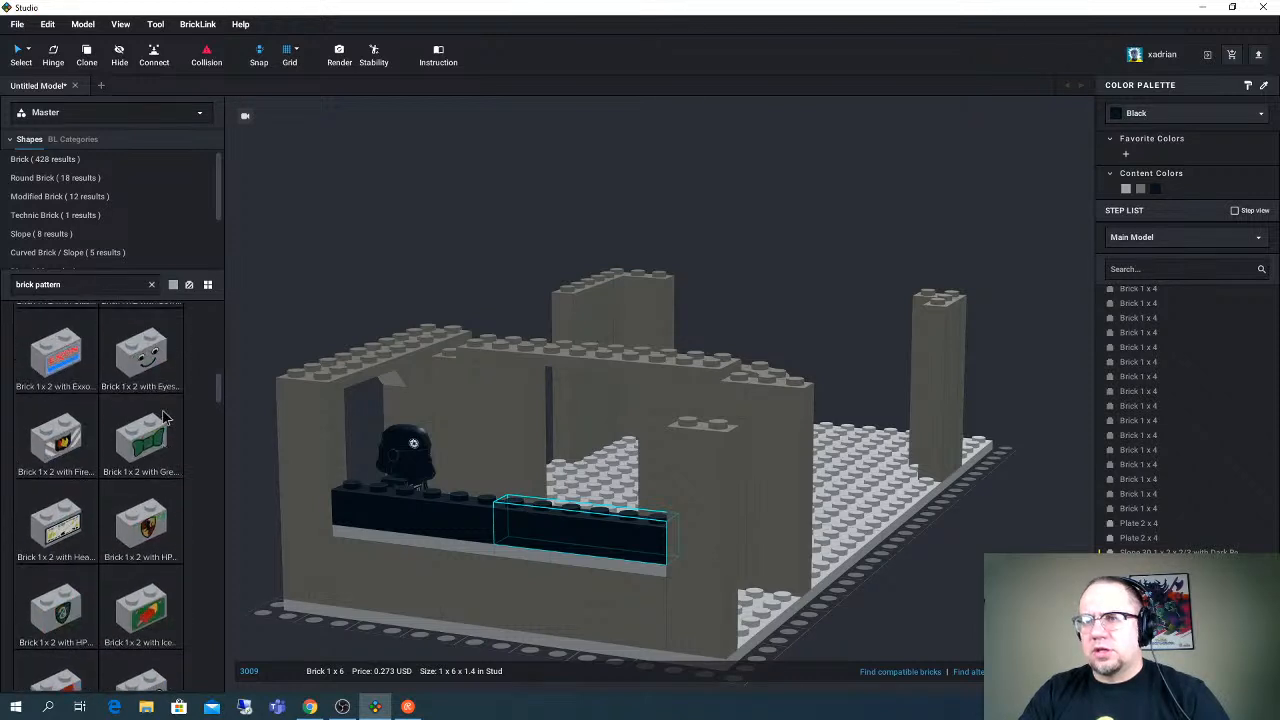
scroll(222, 340, up, 5)
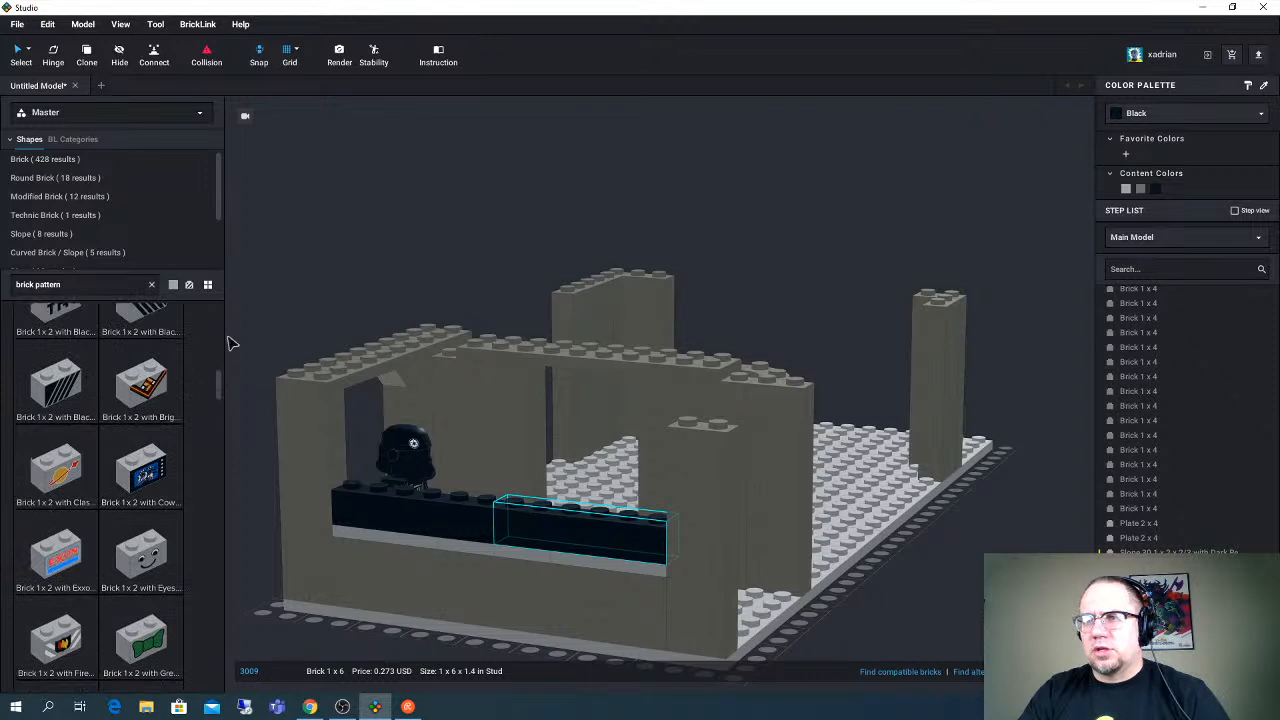
drag(222, 340, 220, 387)
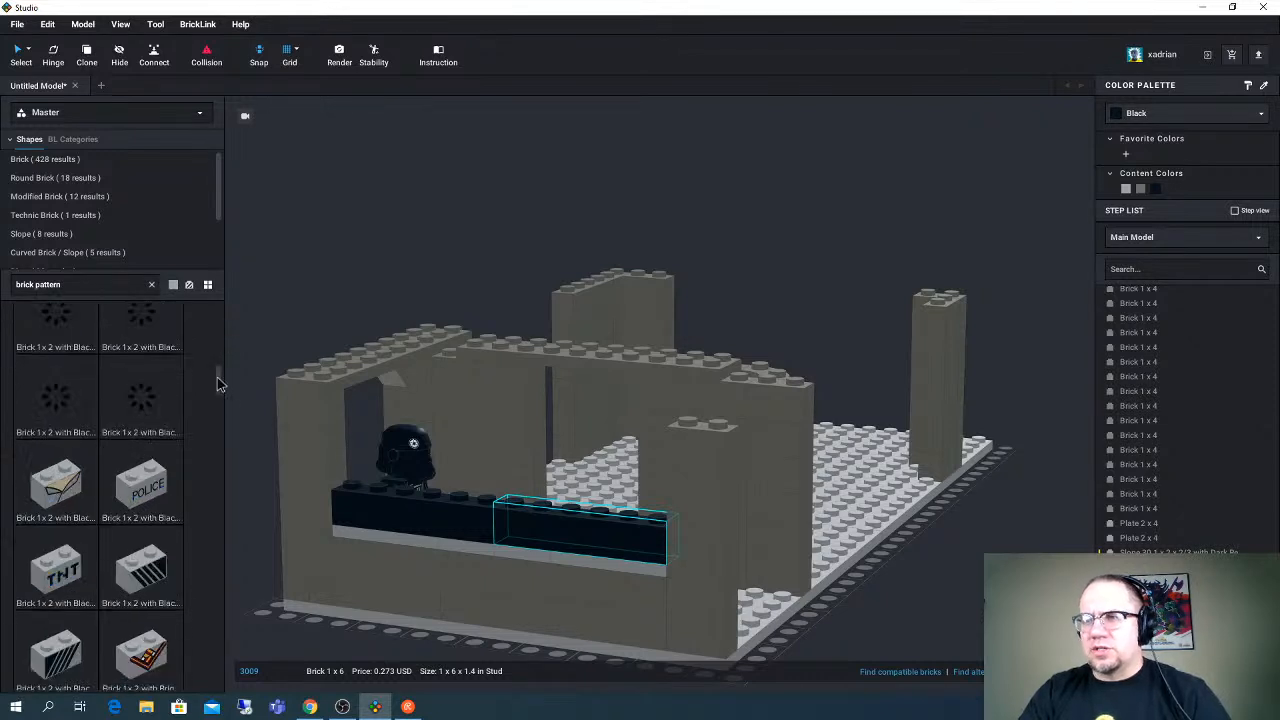
scroll(220, 387, up, 3)
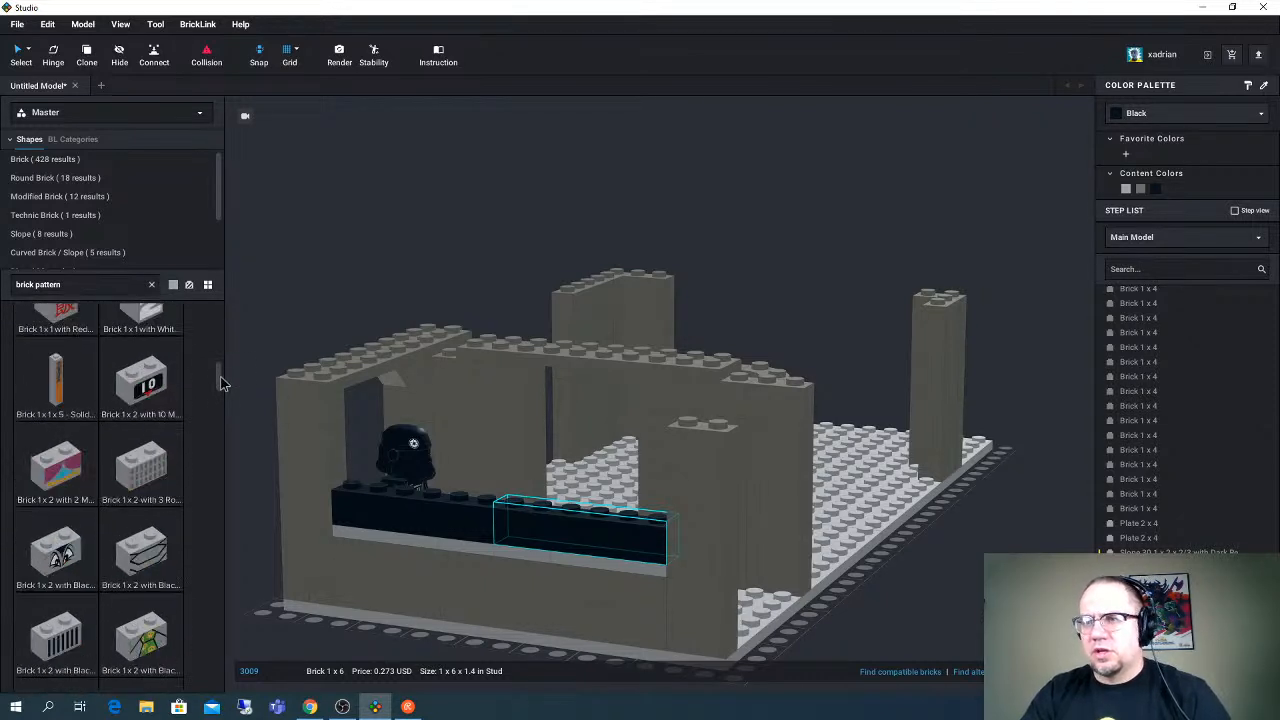
scroll(222, 385, down, 3)
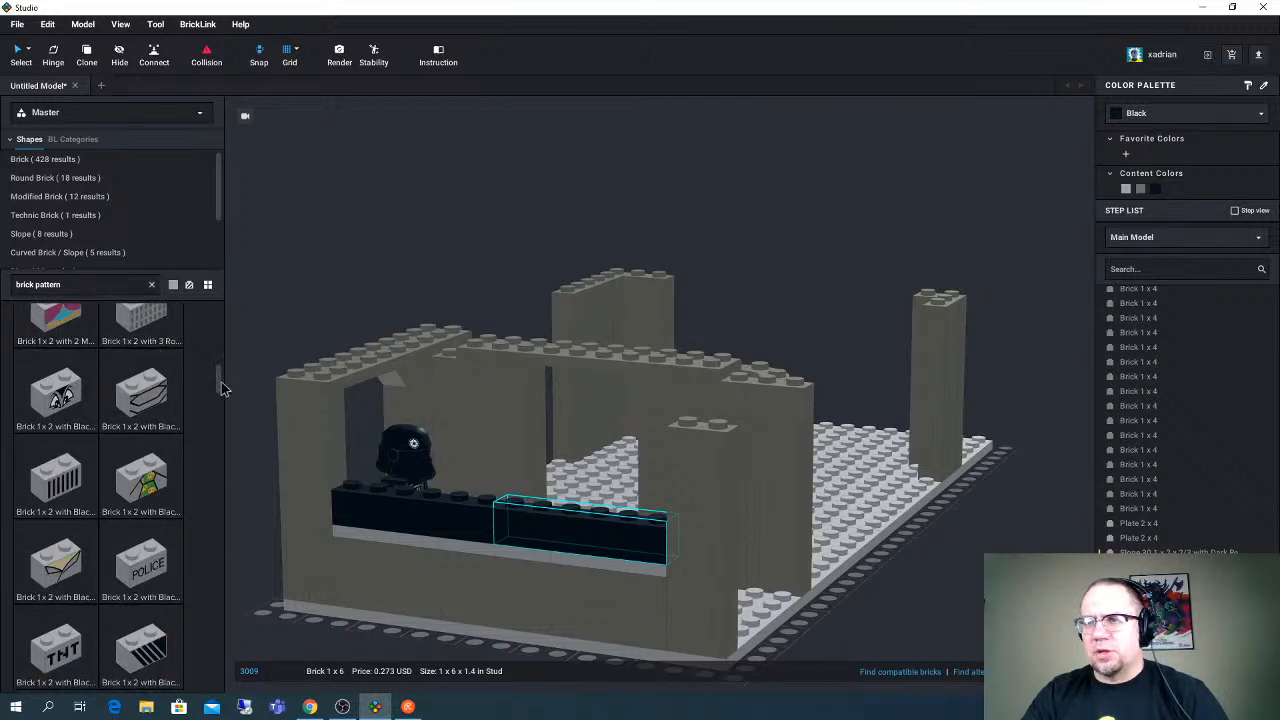
scroll(207, 412, down, 4)
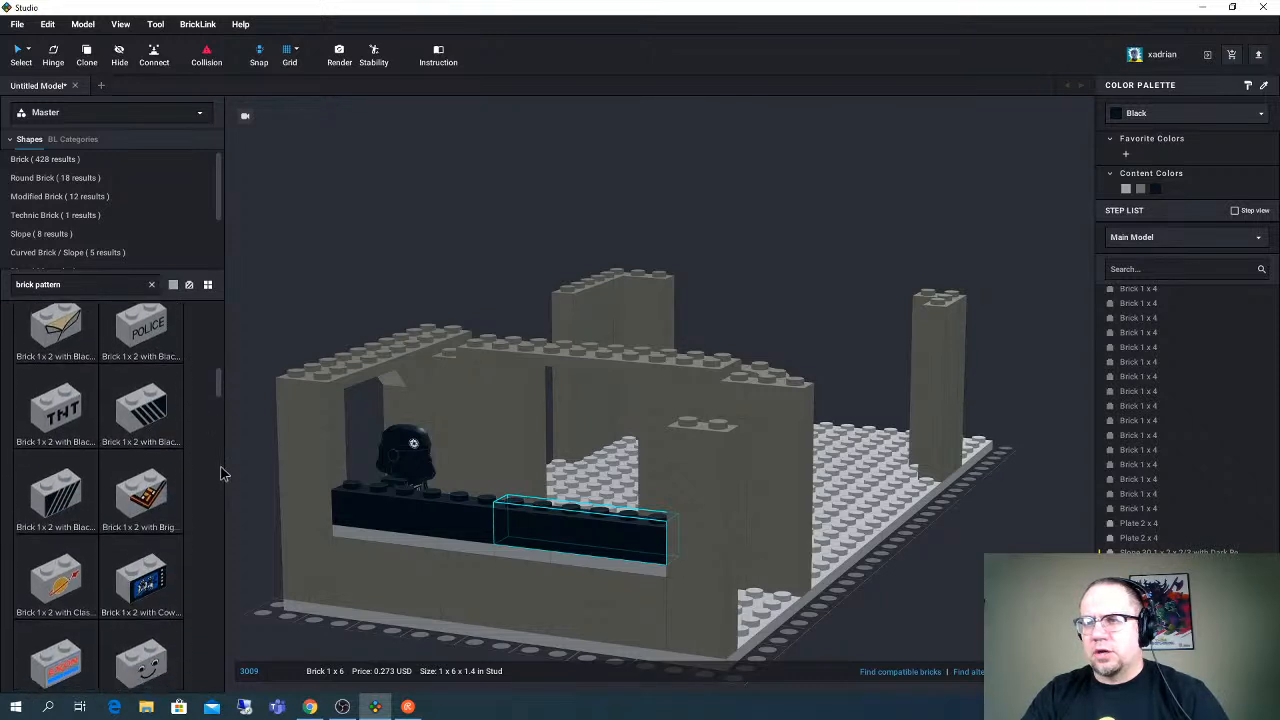
scroll(222, 474, down, 10)
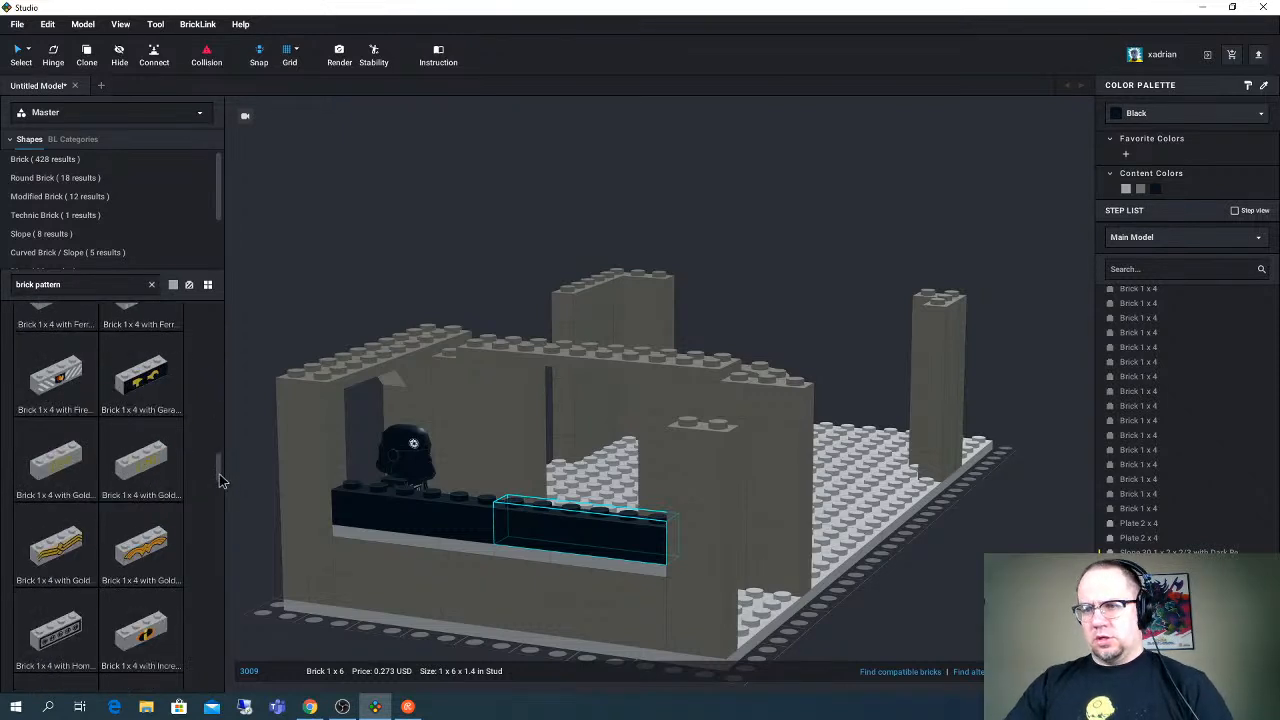
- Place a Brick 1 x 4 with Homemaker Stove Switch Pattern on top of the doorway beam beside the minifigure
click(76, 630)
click(56, 630)
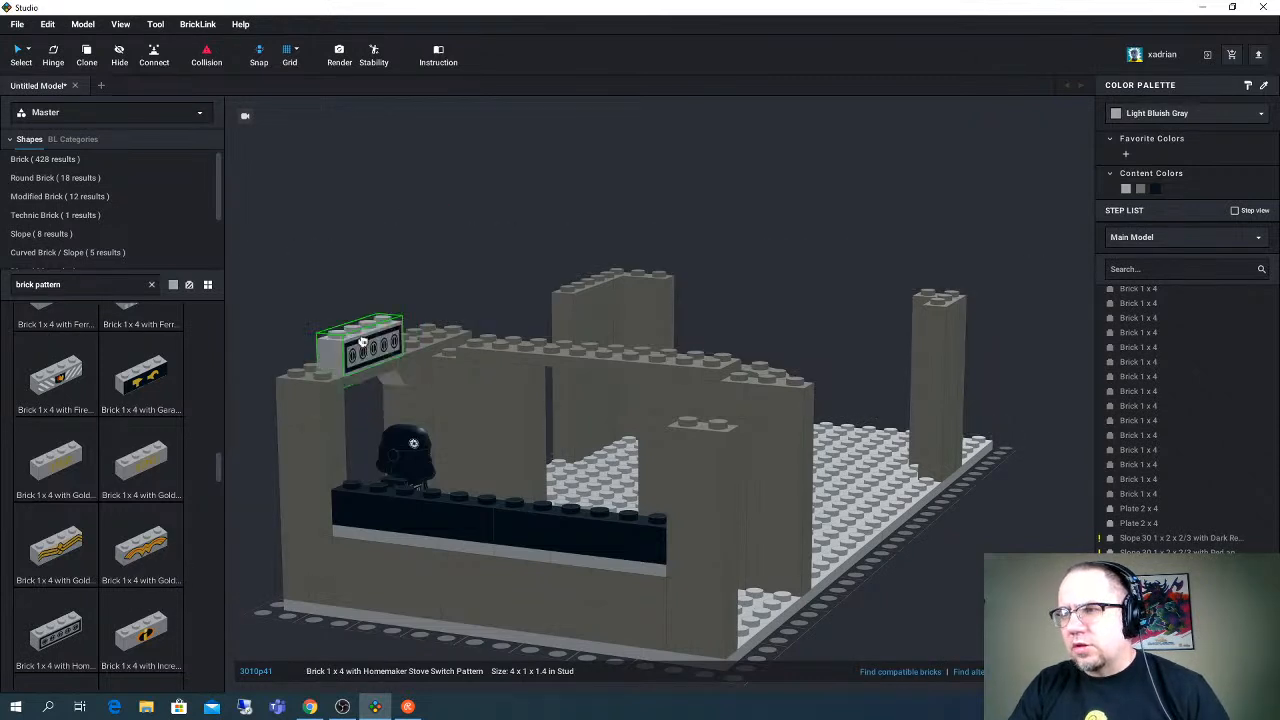
click(363, 341)
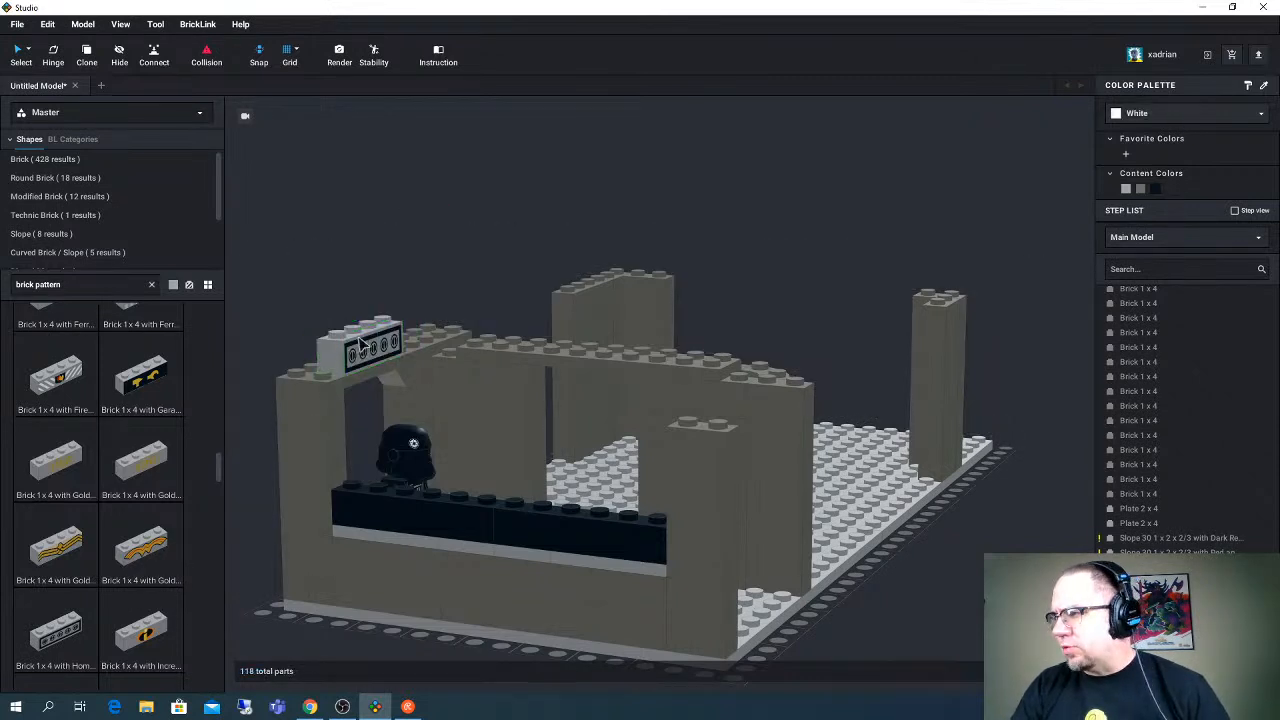
- Select all four printed control-panel Slope 30 1 x 2 x 2/3 pieces on the console and color them Dark Bluish Gray
click(1172, 538)
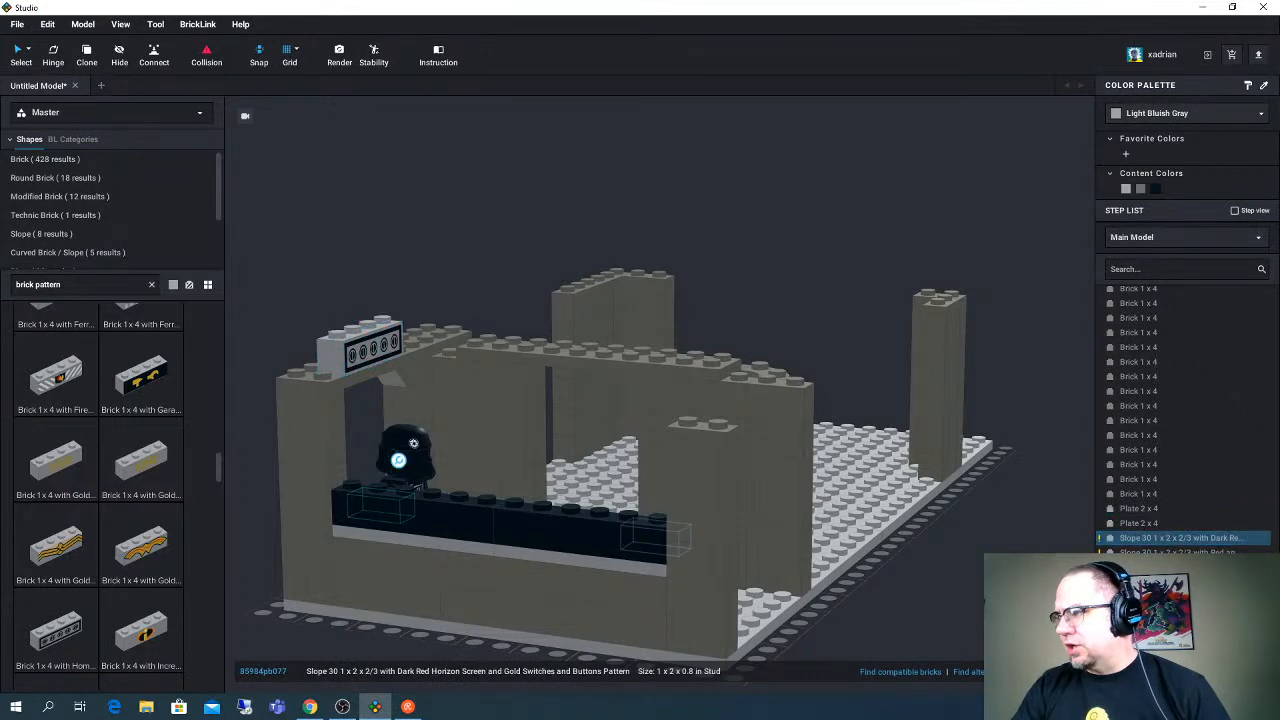
ctrl+click(1174, 566)
right_drag(1028, 463, 965, 478)
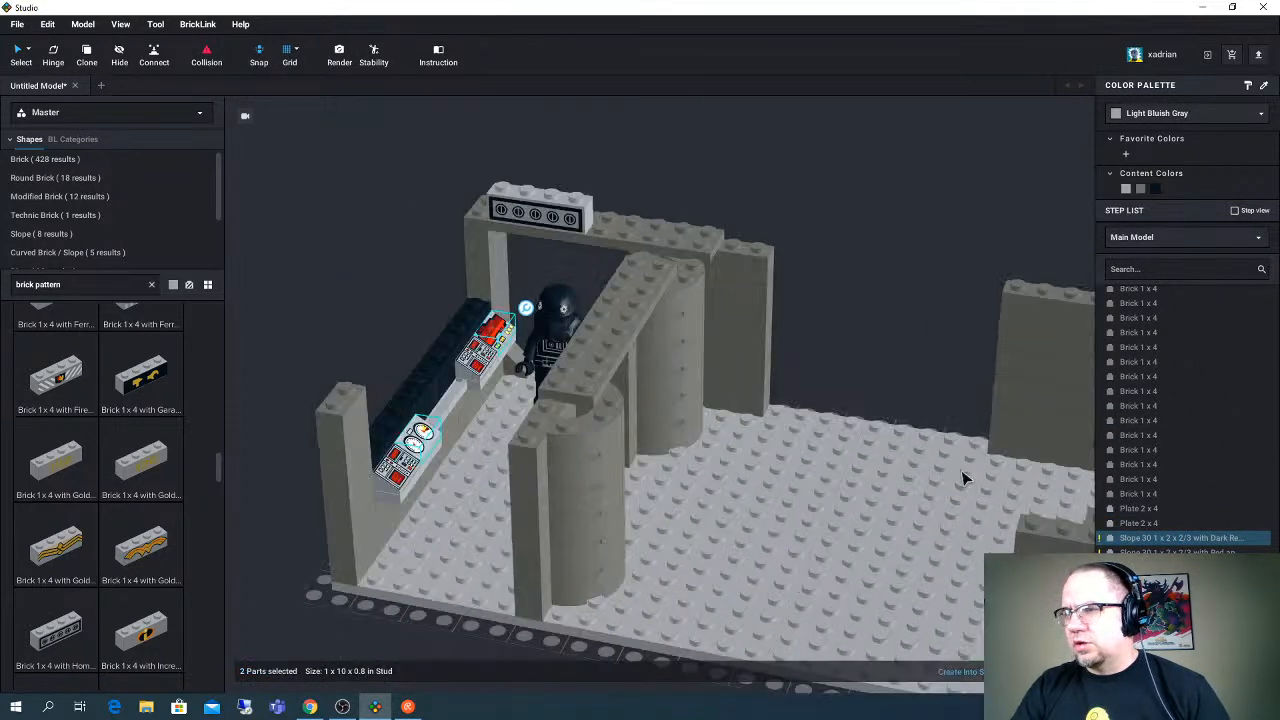
click(399, 477)
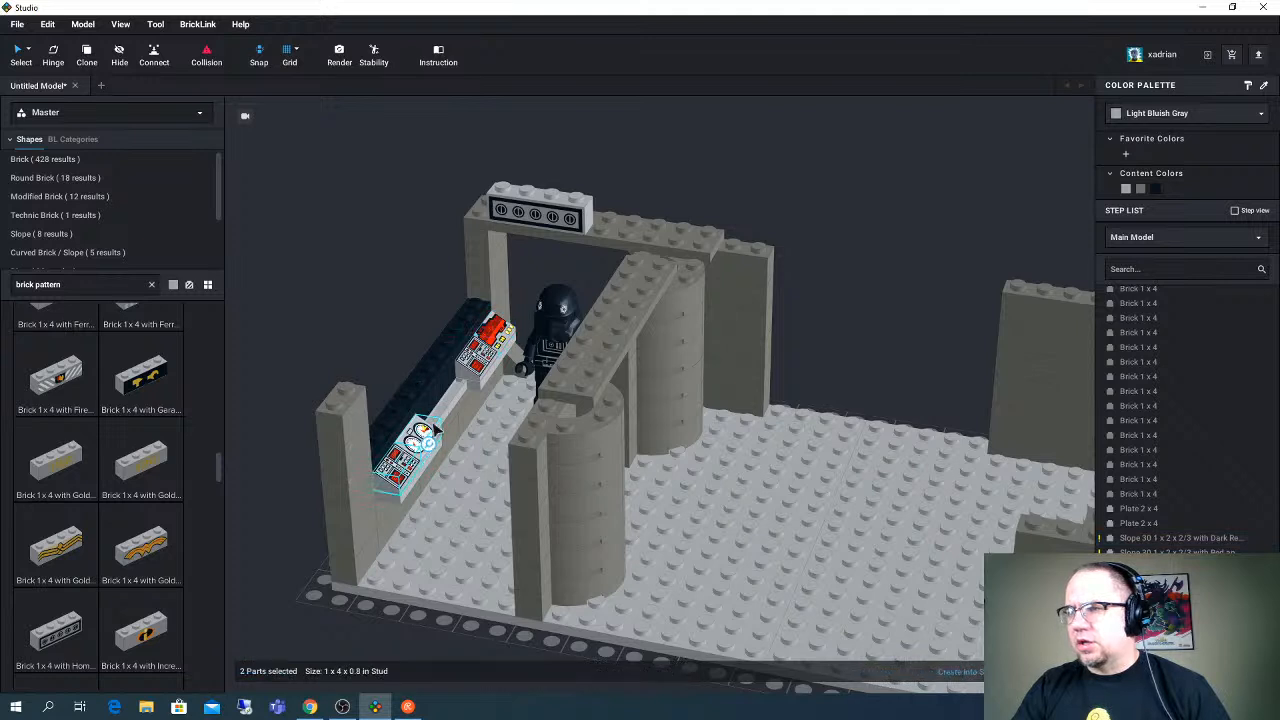
ctrl+click(478, 358)
ctrl+click(474, 363)
ctrl+click(498, 337)
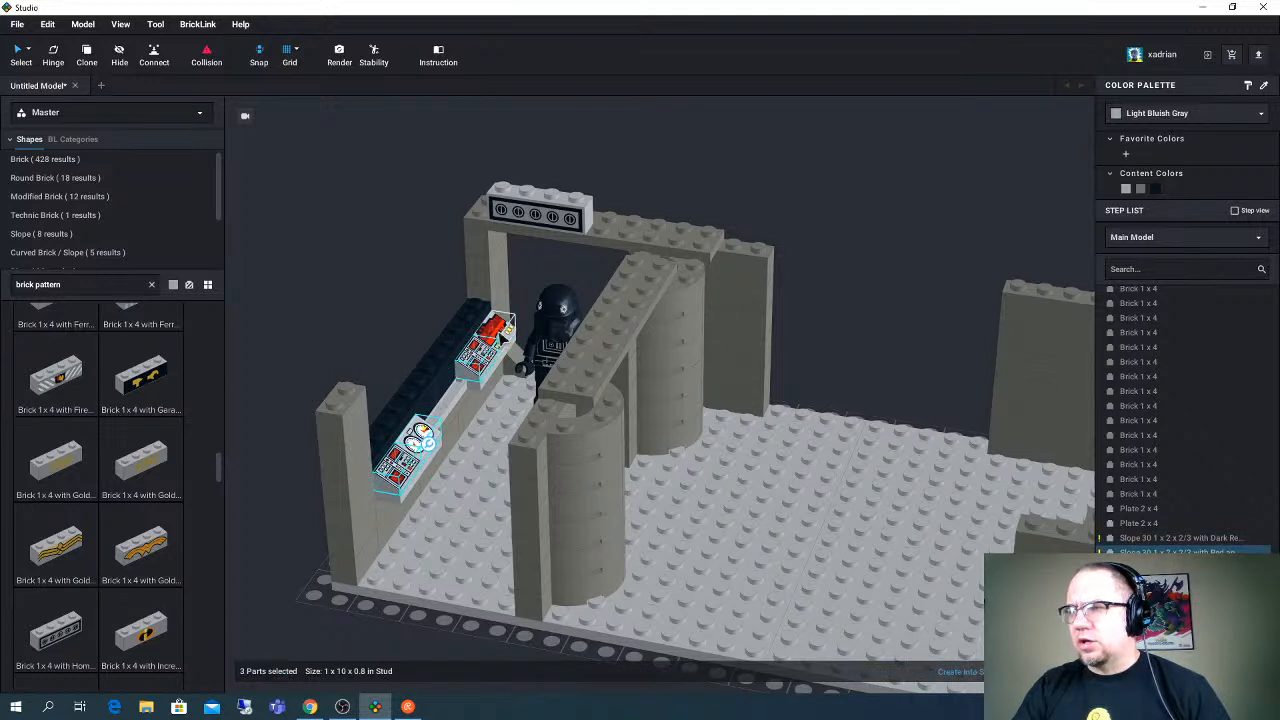
click(1141, 189)
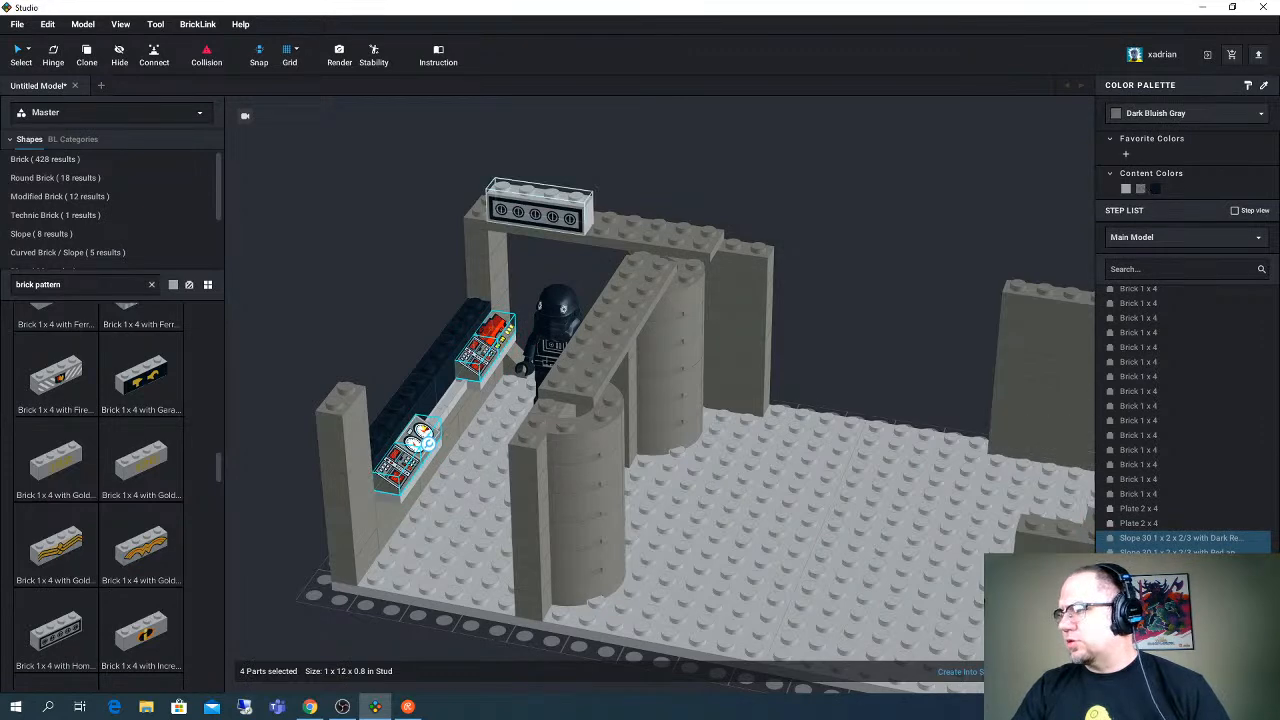
- Try the available Light Gray and White colors on the stove-switch brick above the doorway, and delete the brick
click(555, 200)
click(1135, 115)
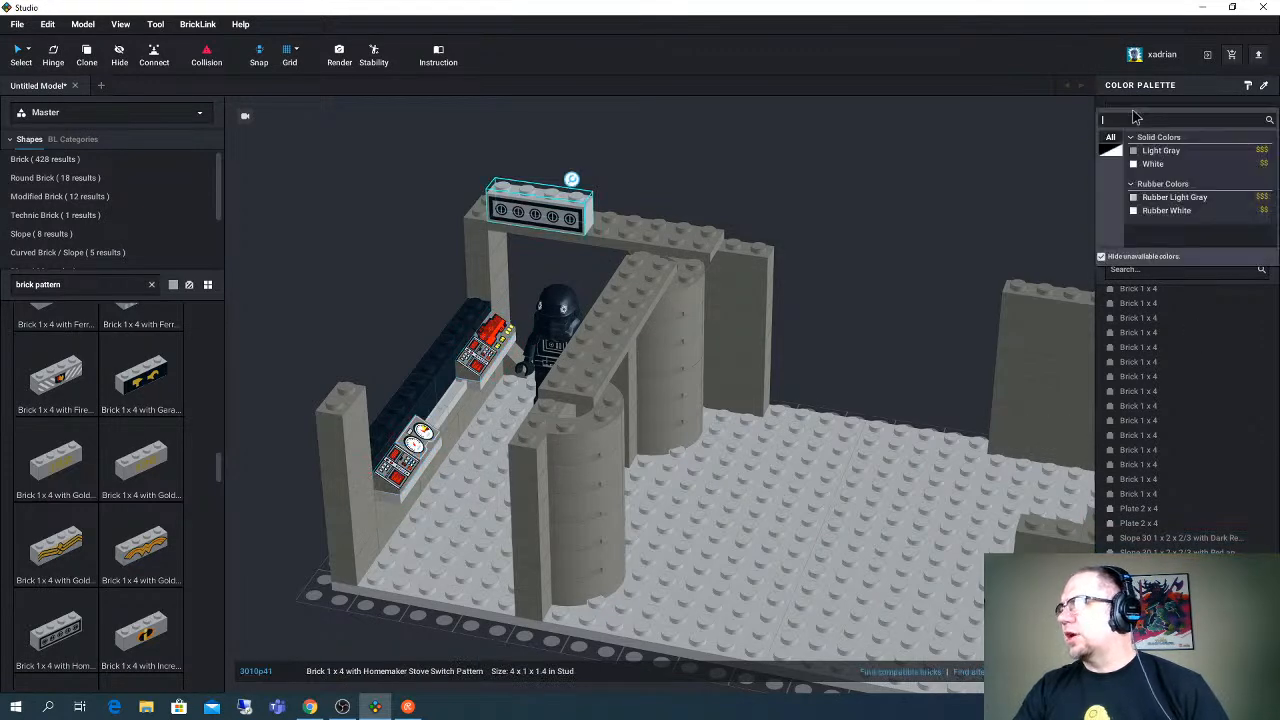
click(1153, 163)
click(724, 153)
click(584, 208)
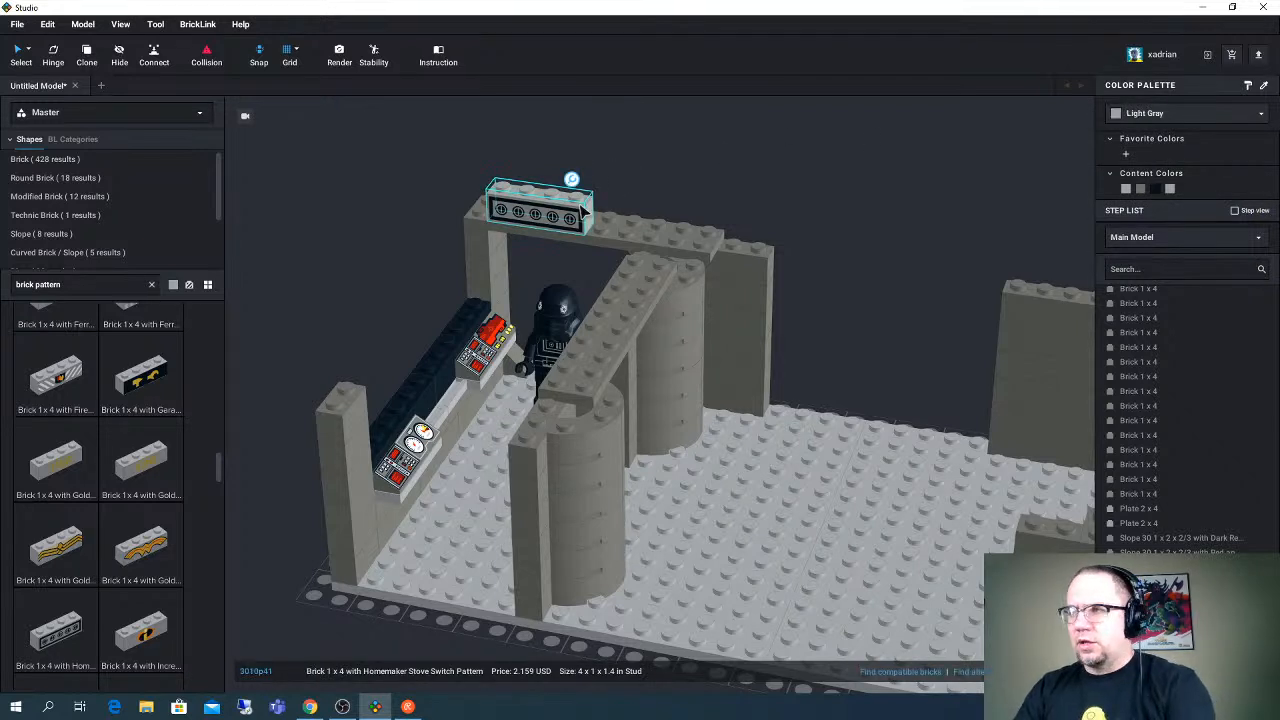
key(Delete)
- Look through the remaining "brick pattern" results, from the printed 1 x 4 to the 2 x 2 bricks, for a console decoration
scroll(140, 450, down, 3)
scroll(140, 450, down, 5)
scroll(140, 450, down, 5)
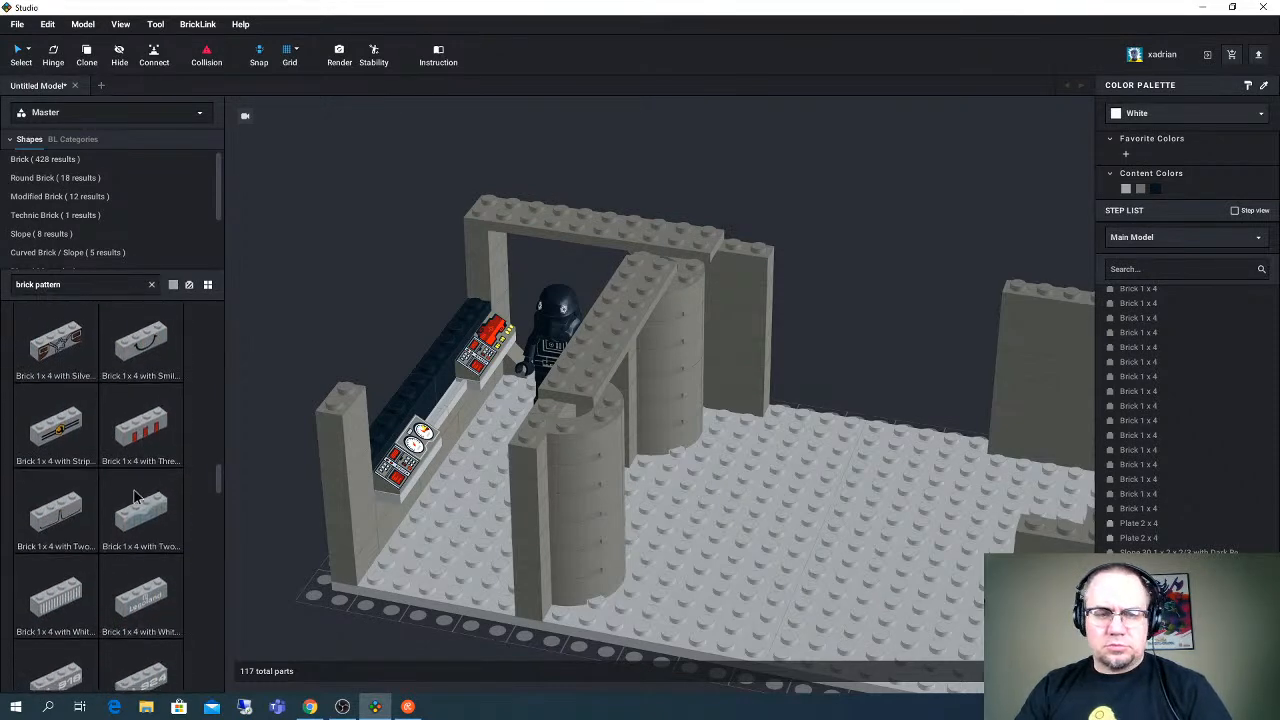
scroll(140, 500, down, 5)
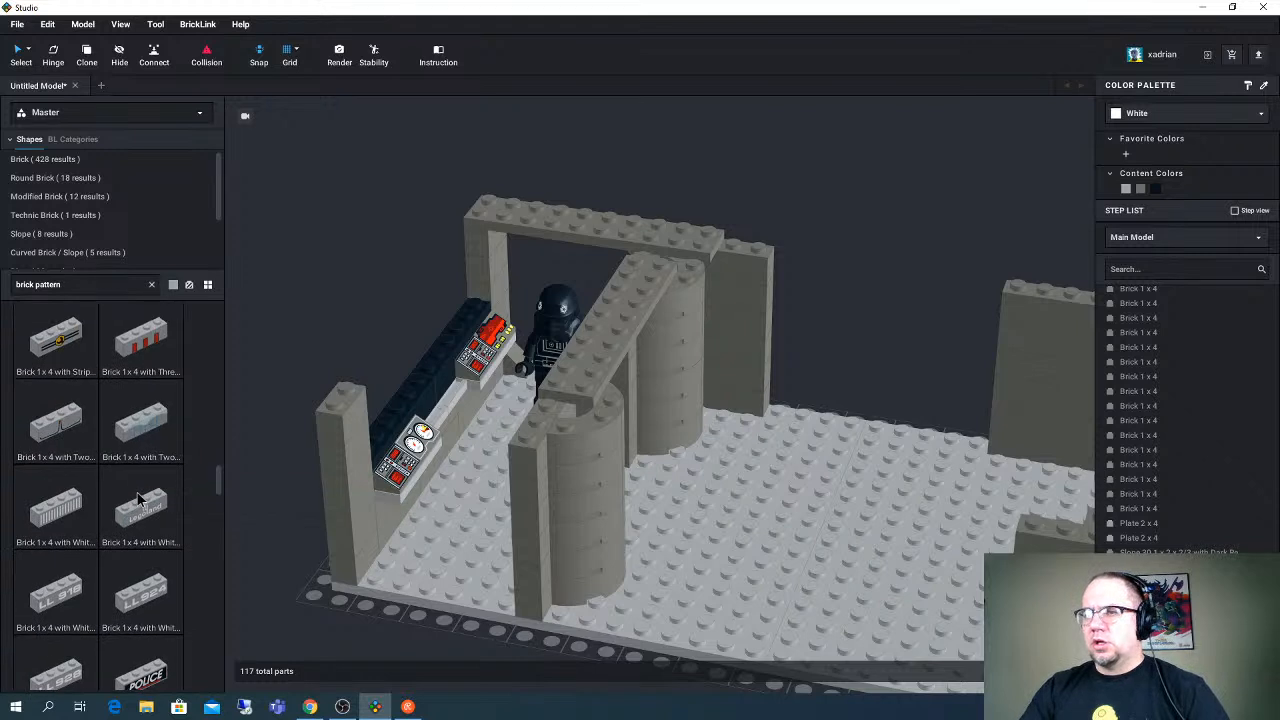
scroll(143, 503, down, 6)
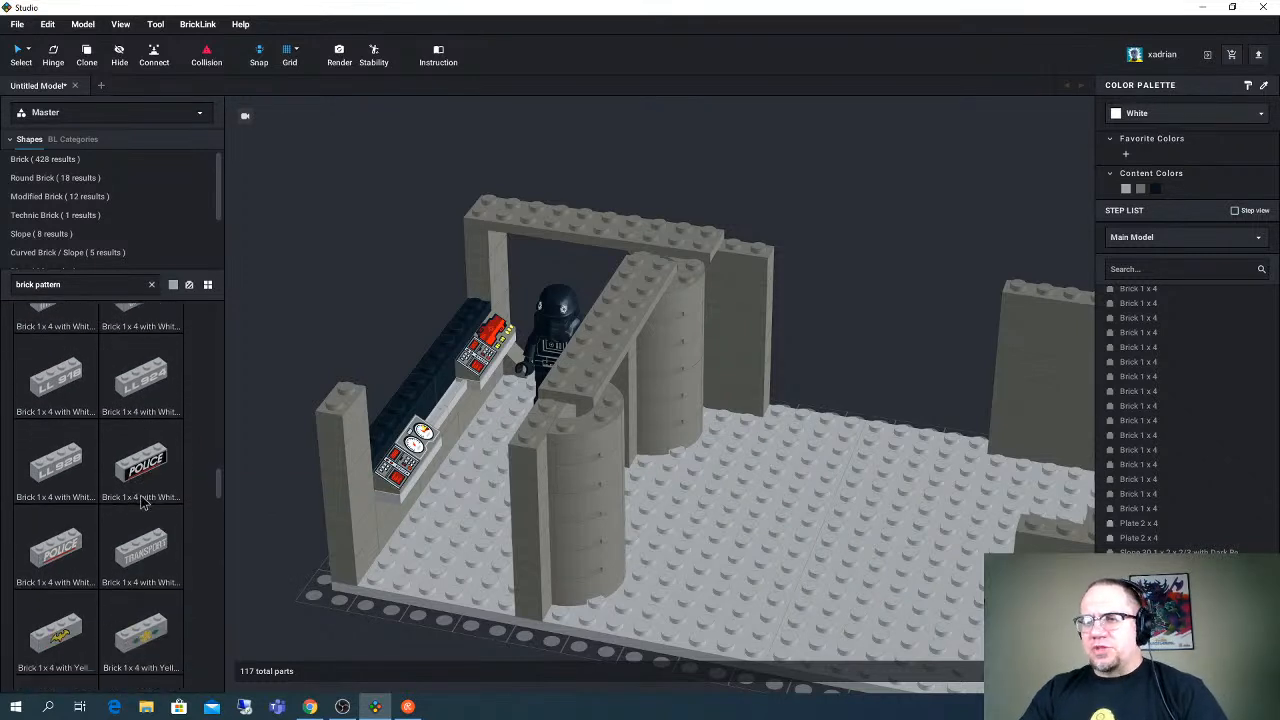
scroll(143, 503, down, 6)
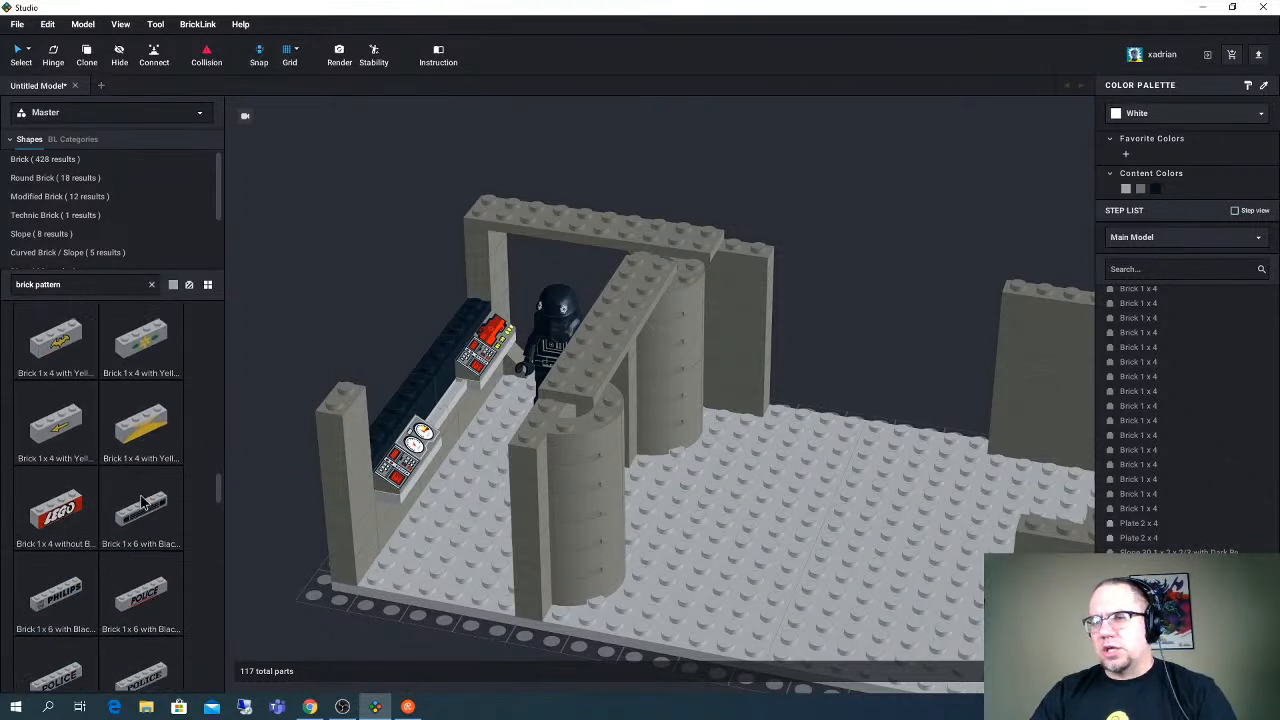
drag(220, 557, 220, 590)
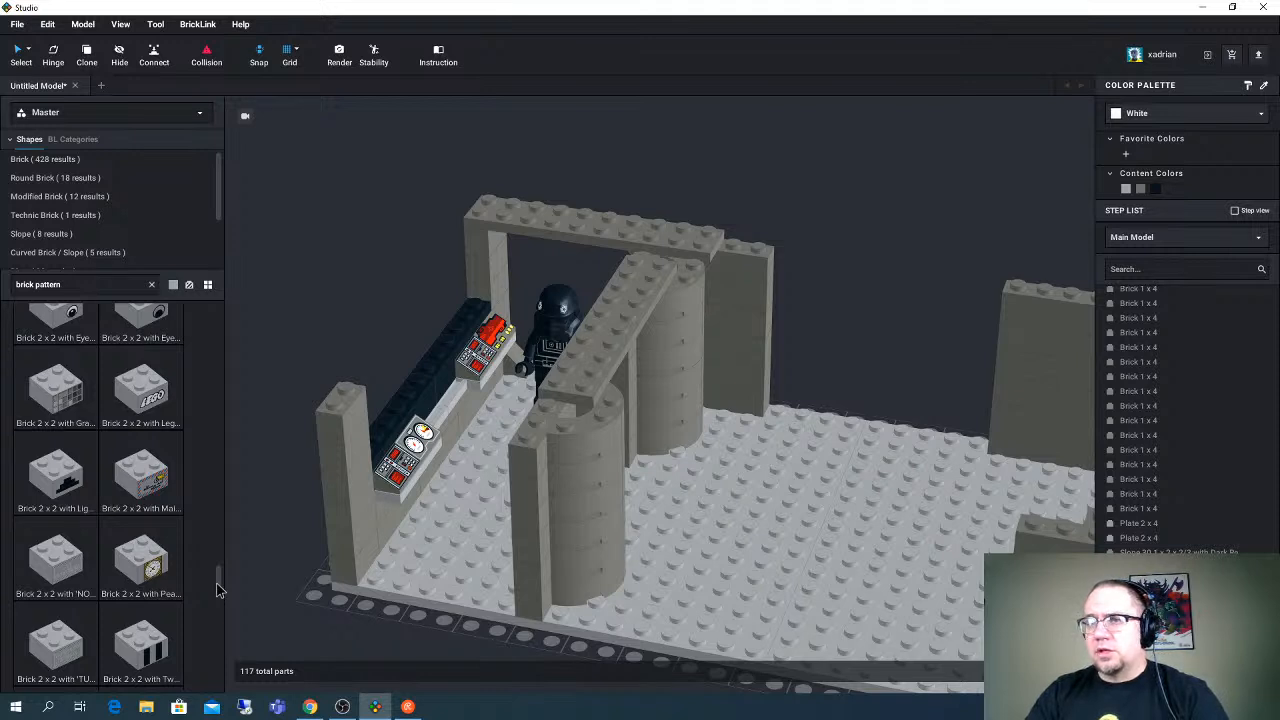
right_drag(434, 406, 413, 411)
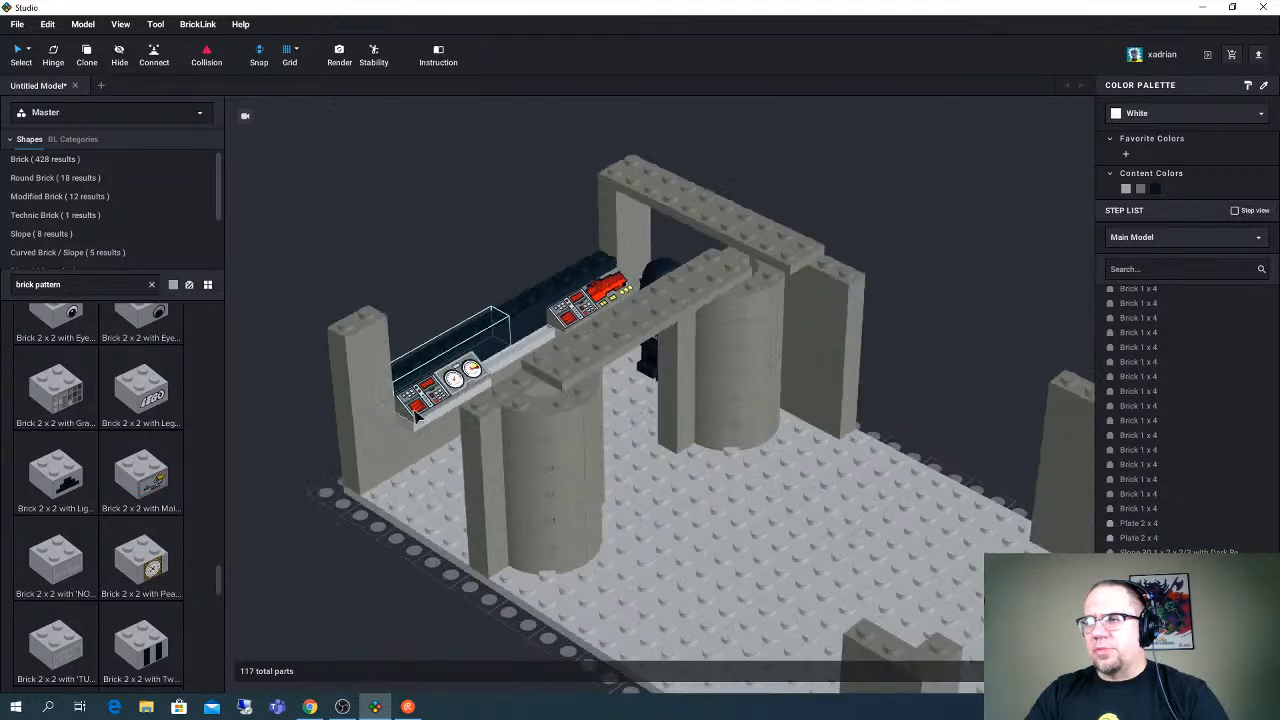
- Search the parts for "1x2 panel pattern" and look through the printed tiles and panels for a console decoration
click(69, 285)
text(1x2)
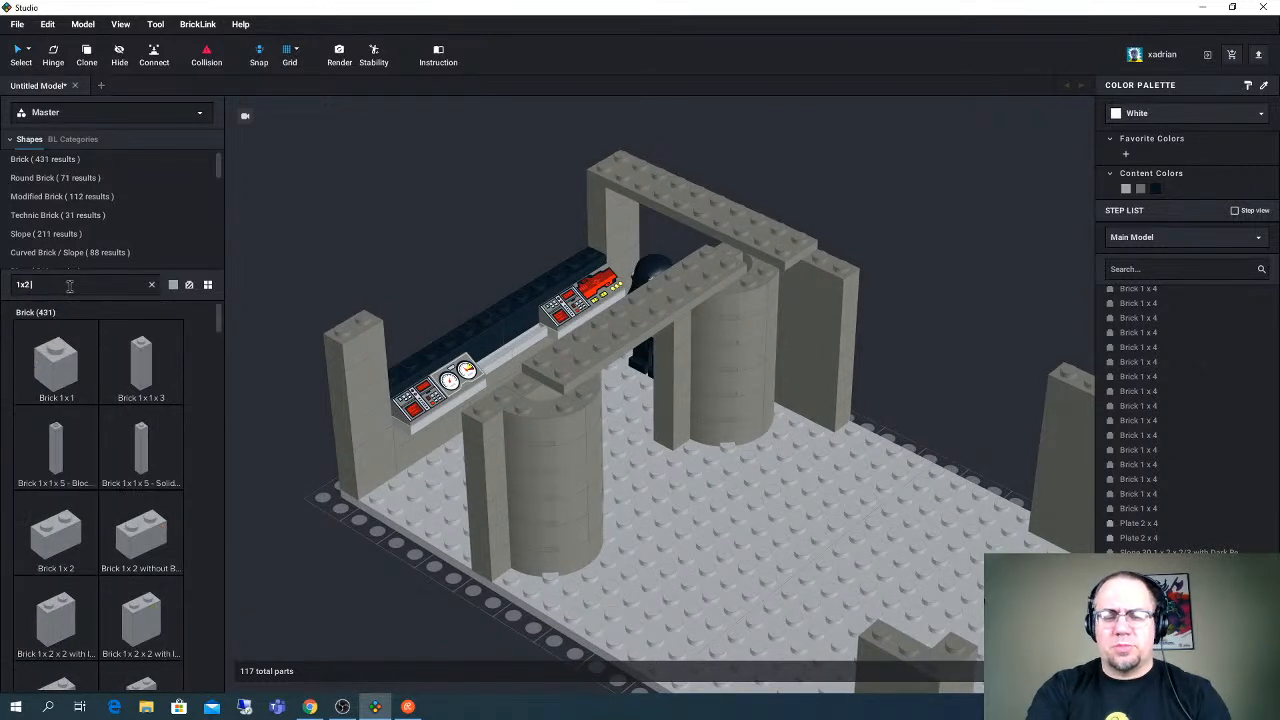
text( panel pat)
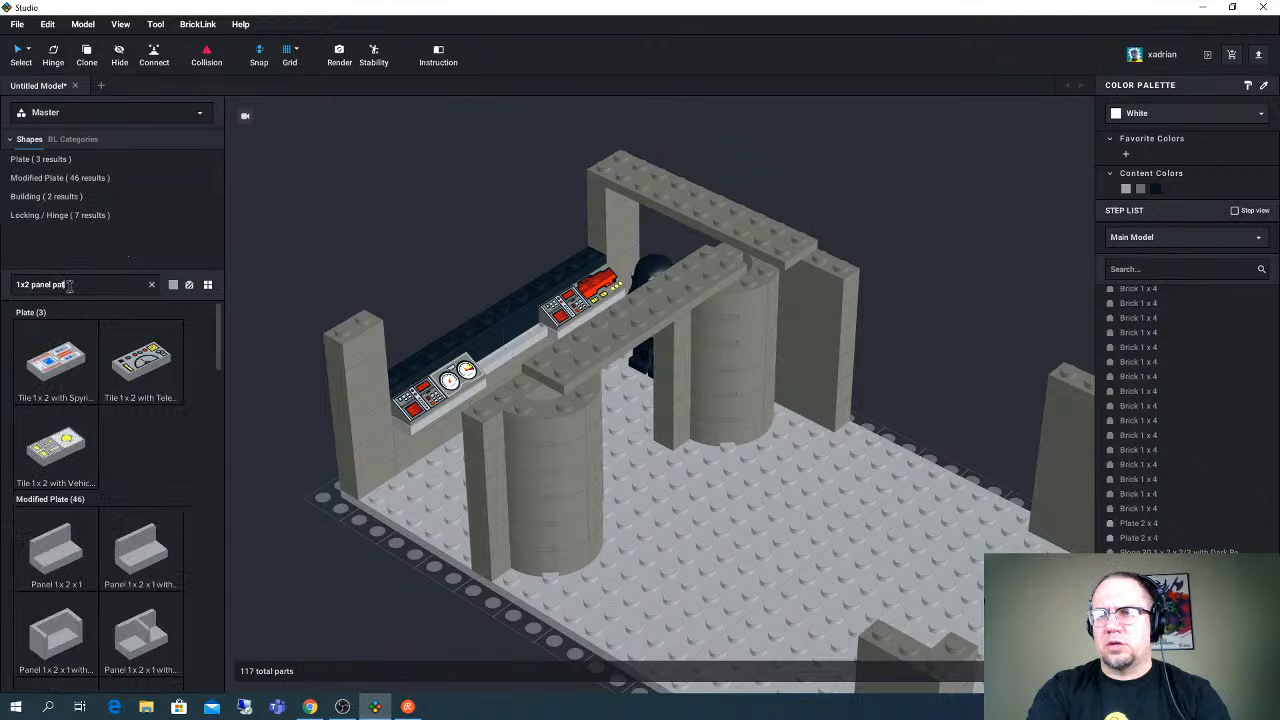
text(tern)
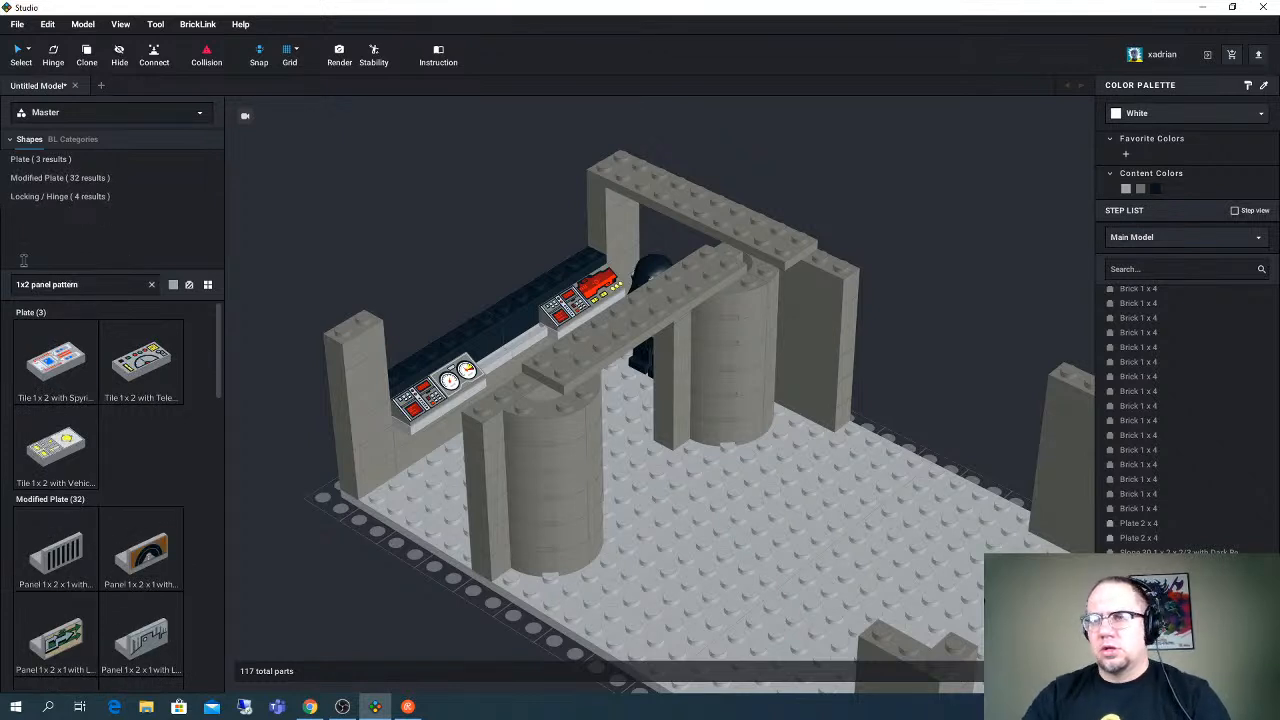
scroll(148, 466, down, 3)
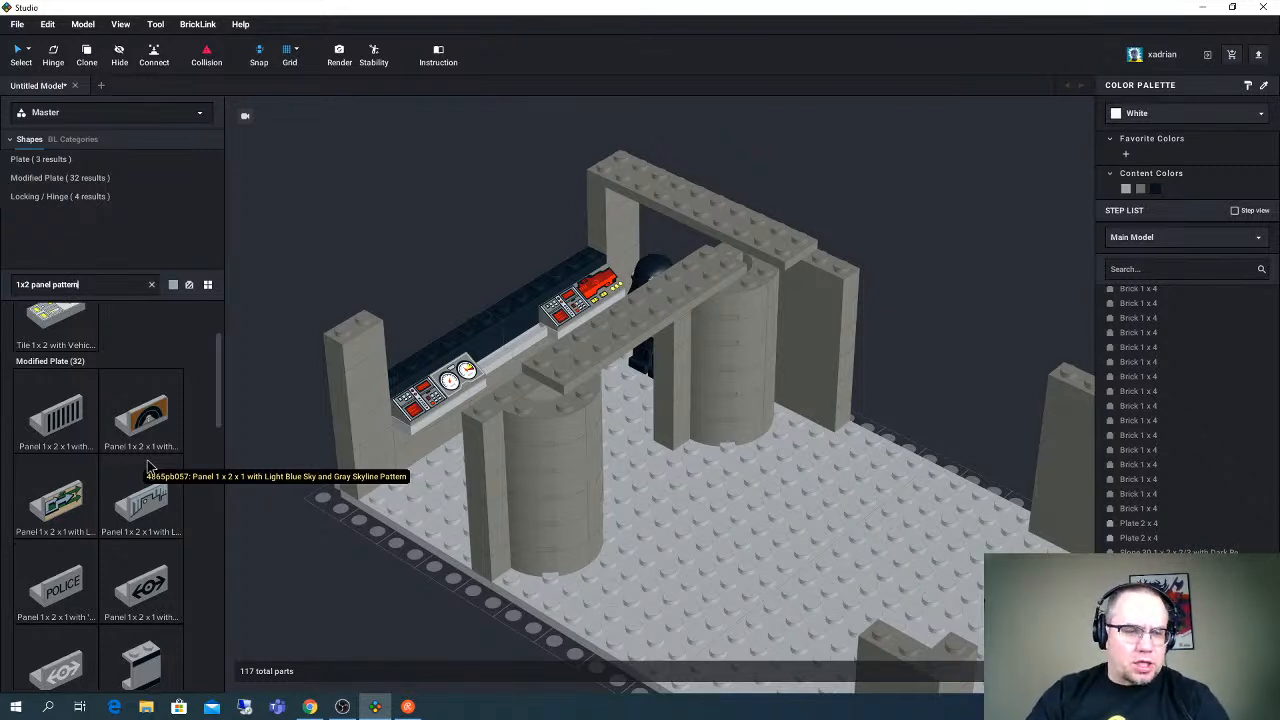
mouse_move(300, 371)
right_down()
mouse_move(280, 369)
mouse_move(297, 362)
right_up()
scroll(133, 494, down, 3)
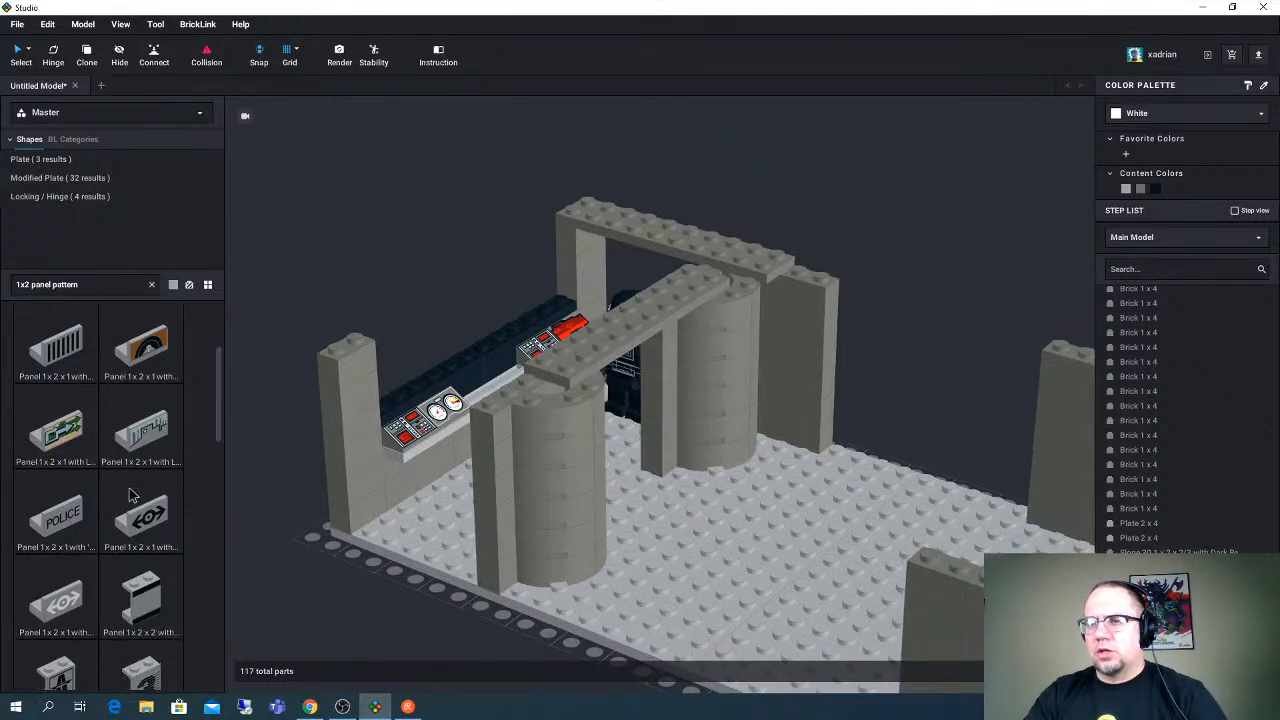
scroll(133, 494, down, 6)
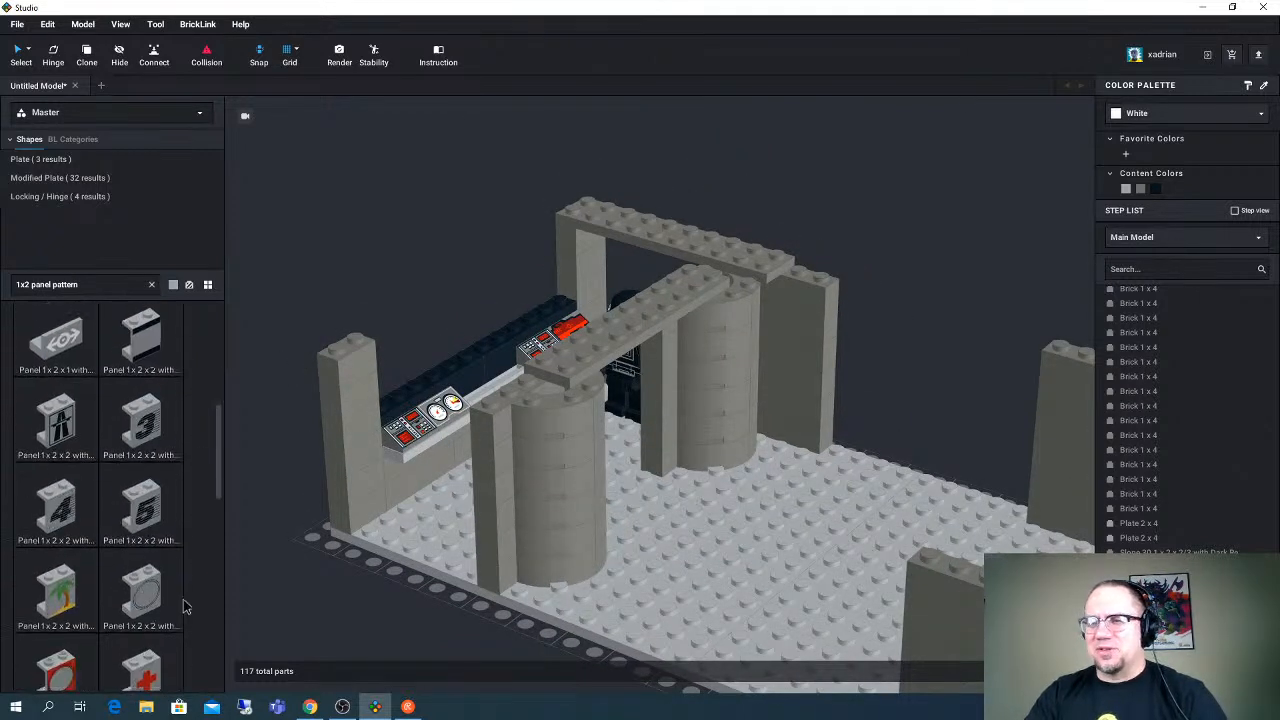
- Try a rotated Panel 1 x 2 x 2 with Porthole Red Pattern in Trans-Clear beside the base, and delete it
drag(106, 651, 308, 557)
key(Right)
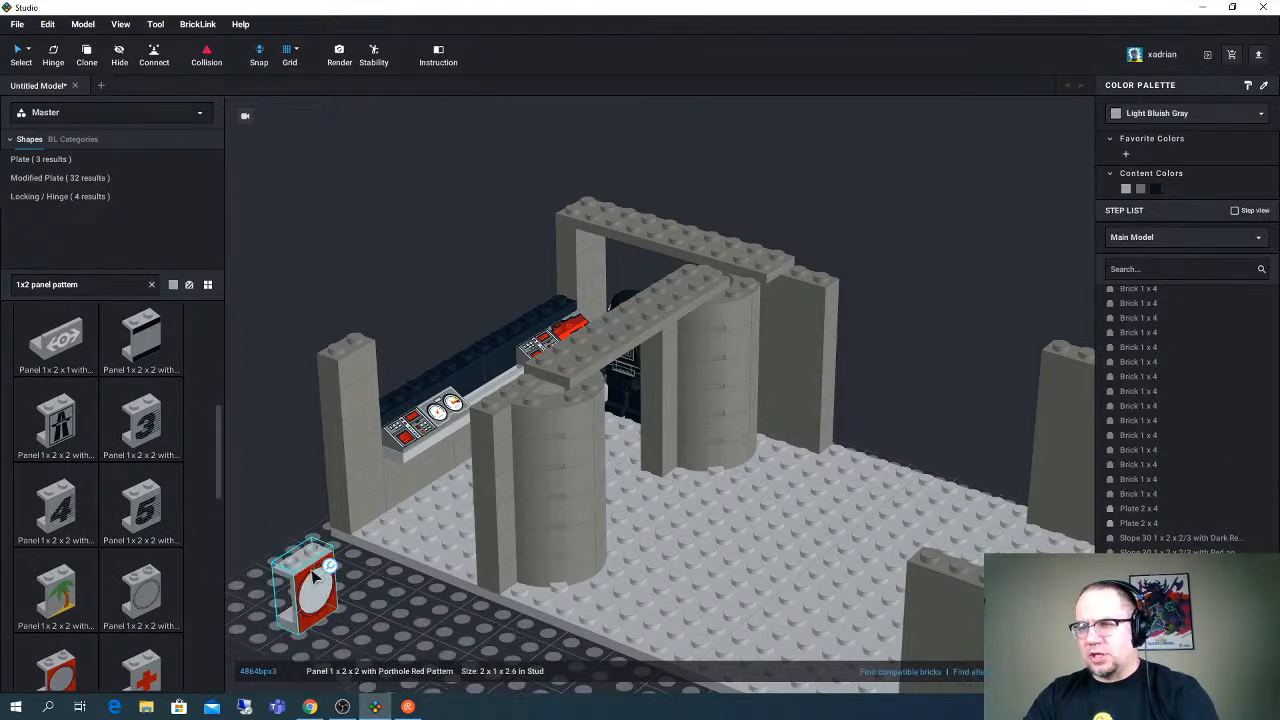
click(1136, 116)
click(1150, 152)
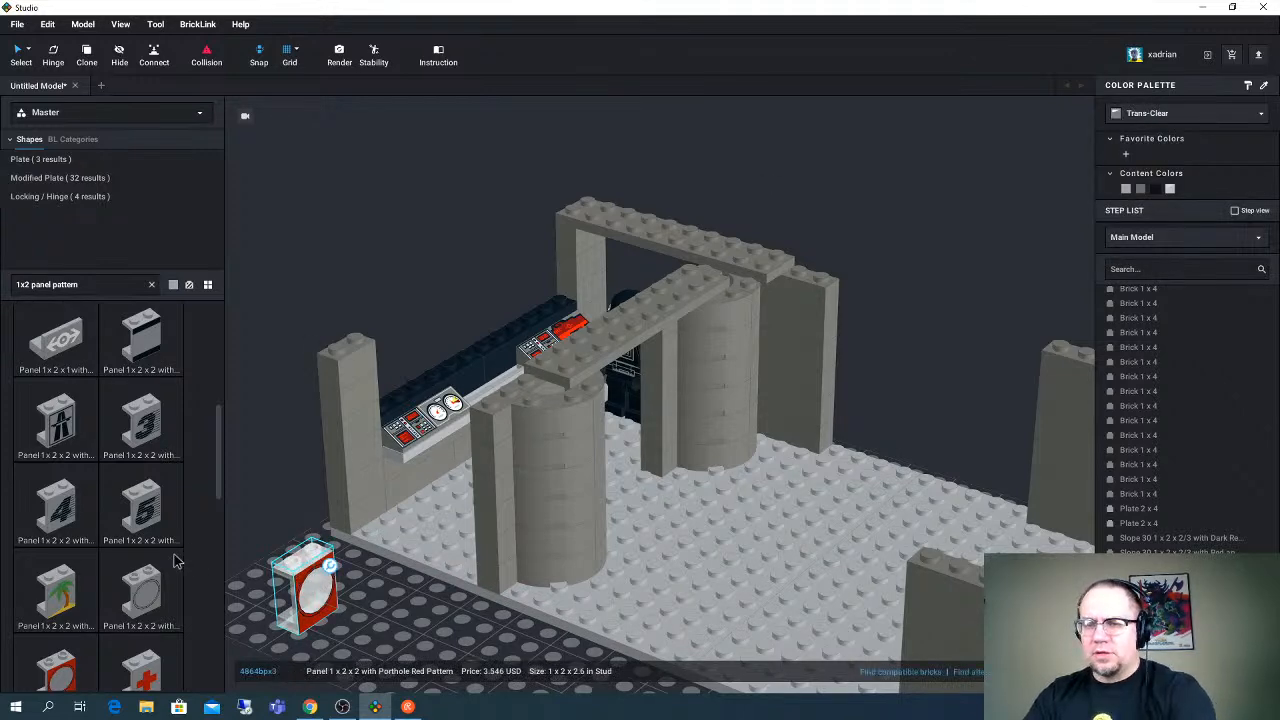
key(Delete)
- Examine the rest of the printed 1 x 2 x 2, 1 x 2 x 3 and 1 x 4 x 3 panels in the results
scroll(152, 543, down, 1)
scroll(160, 530, down, 3)
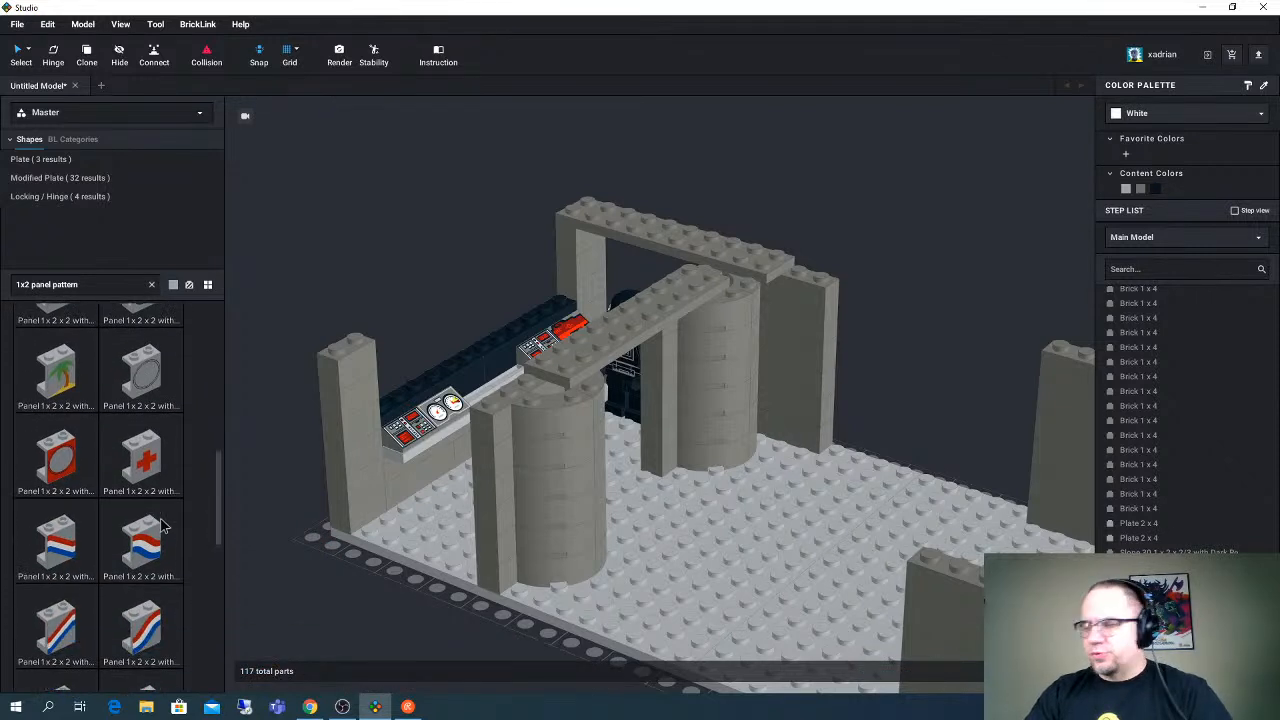
scroll(168, 520, down, 5)
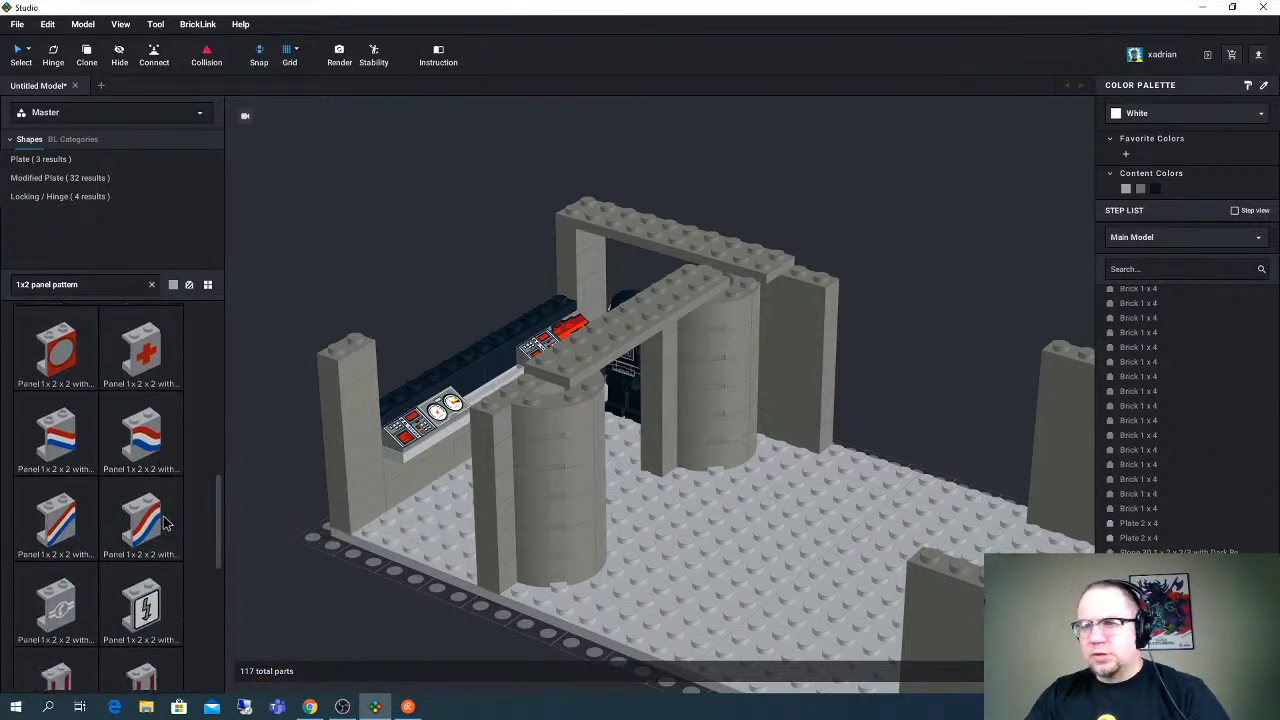
scroll(173, 519, down, 2)
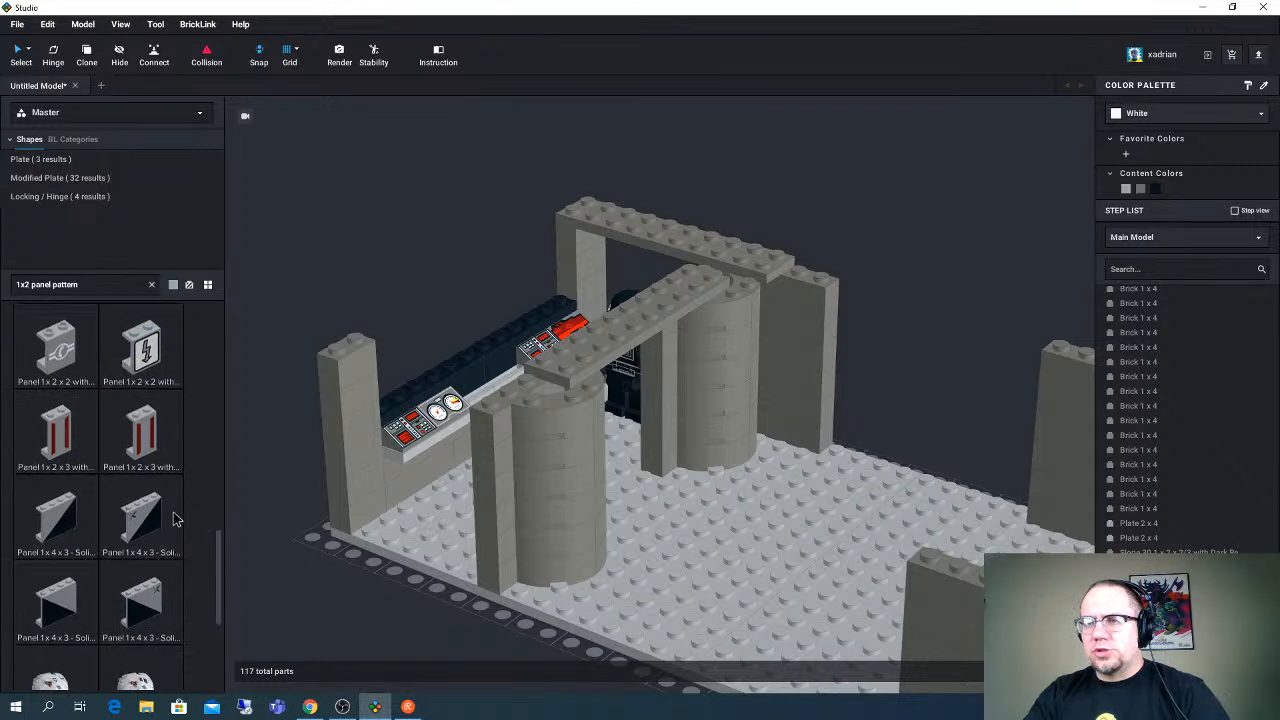
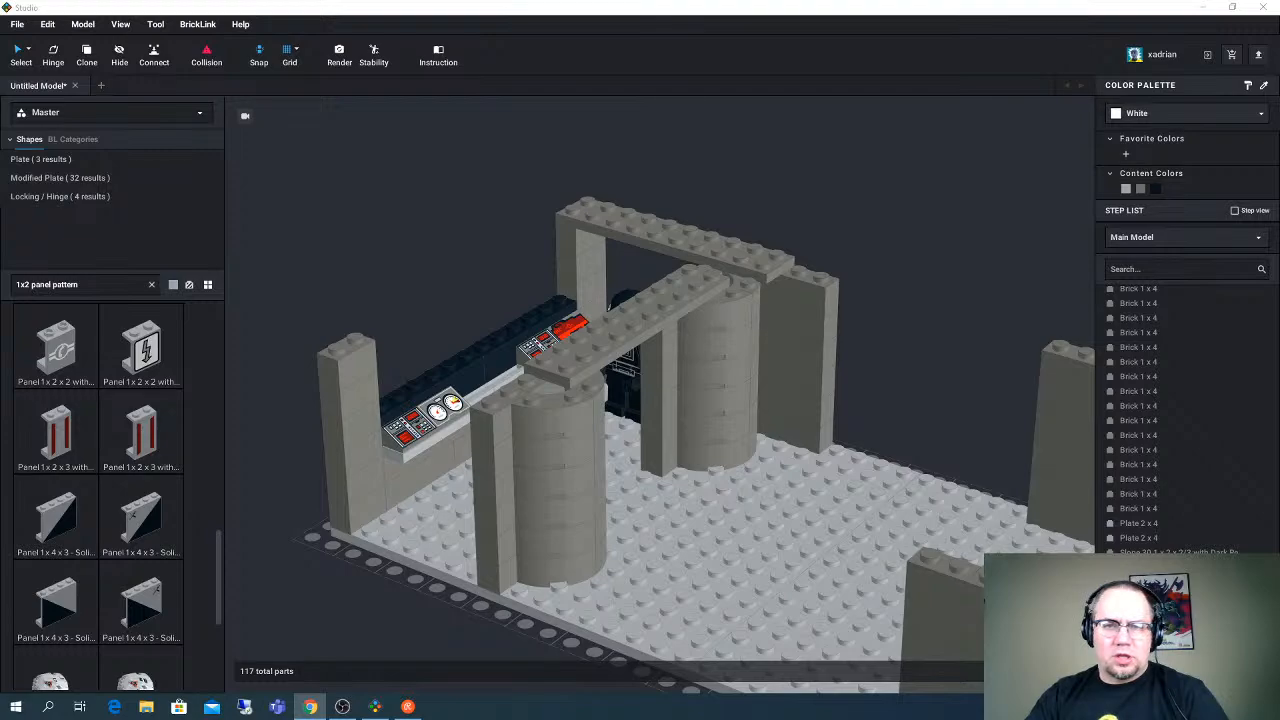
- Check the Death Star control room reference picture in the Chrome image results, and return to the model in Studio
drag(0, 380, 717, 3)
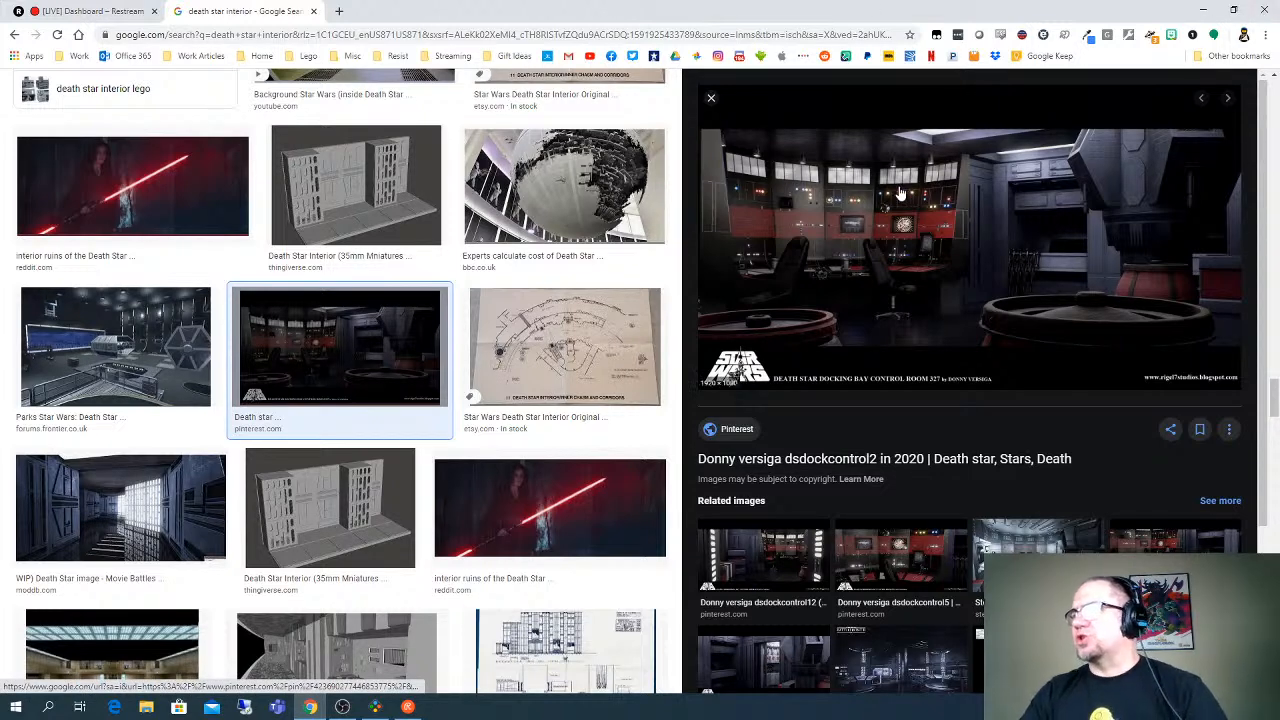
click(1204, 10)
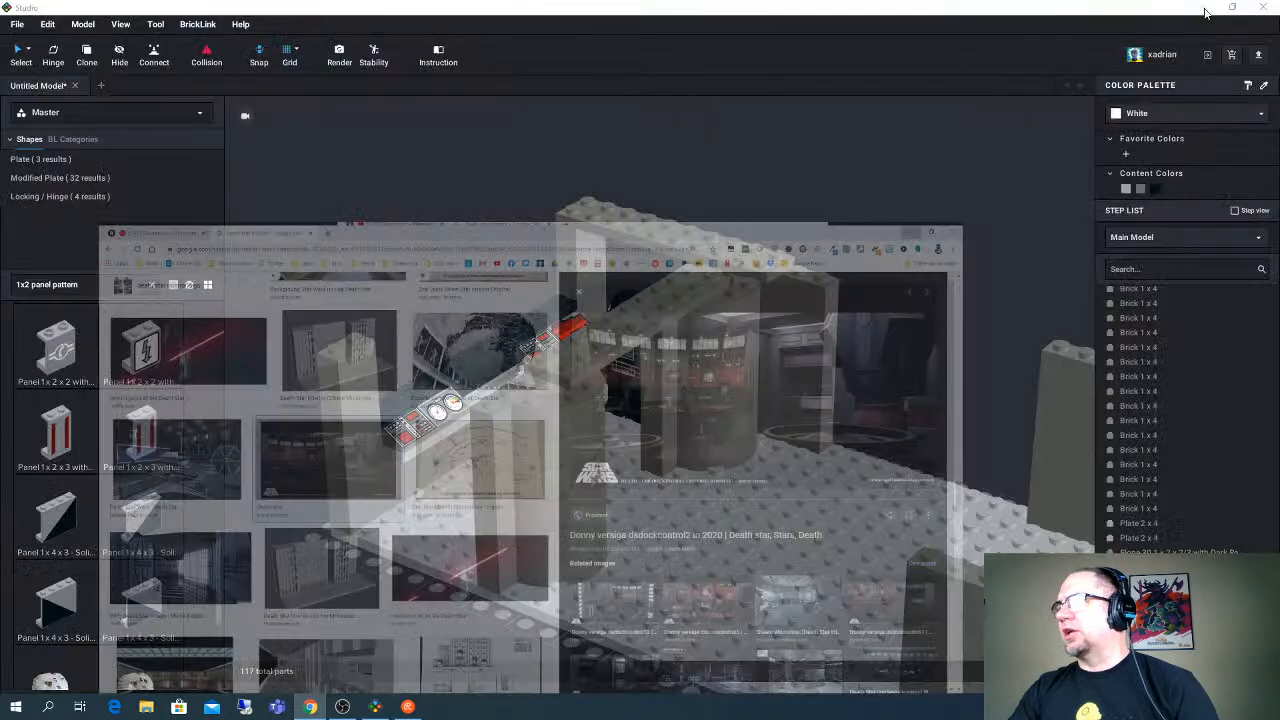
scroll(505, 357, up, 3)
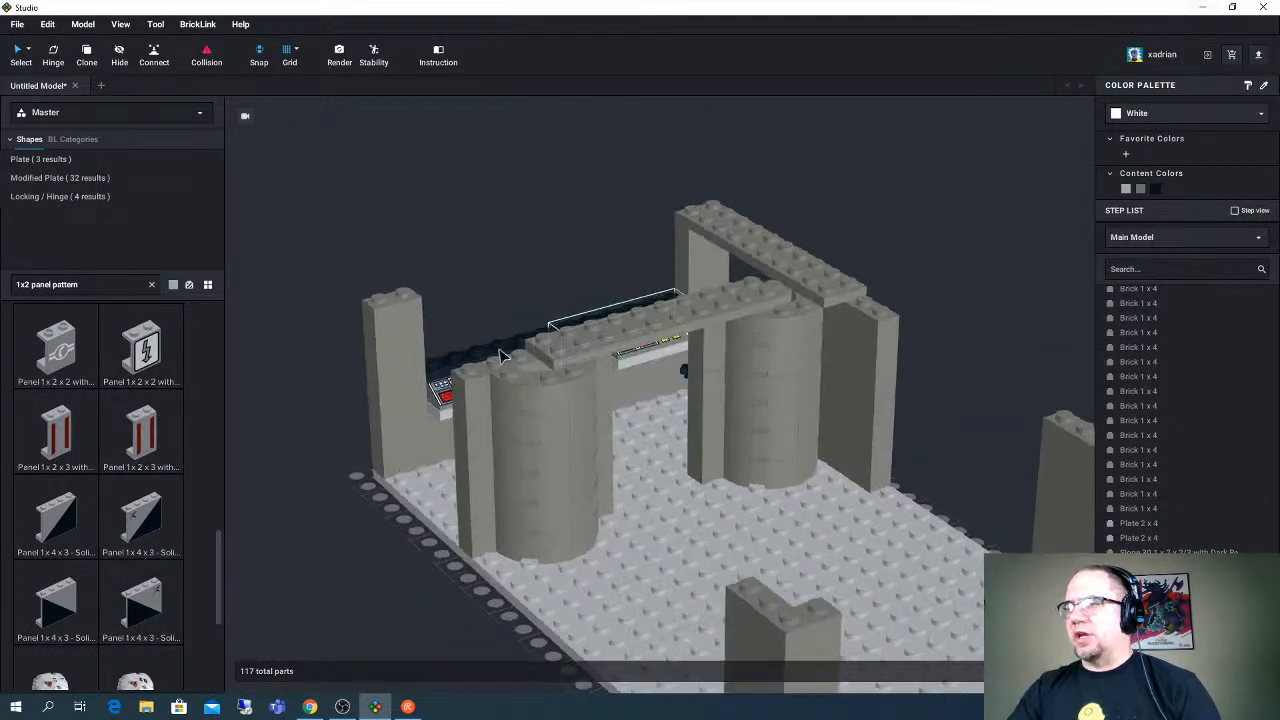
right_drag(501, 352, 540, 382)
- Search the parts for "1x1 plate" and place a plain Plate 1 x 1 beside the base
click(86, 284)
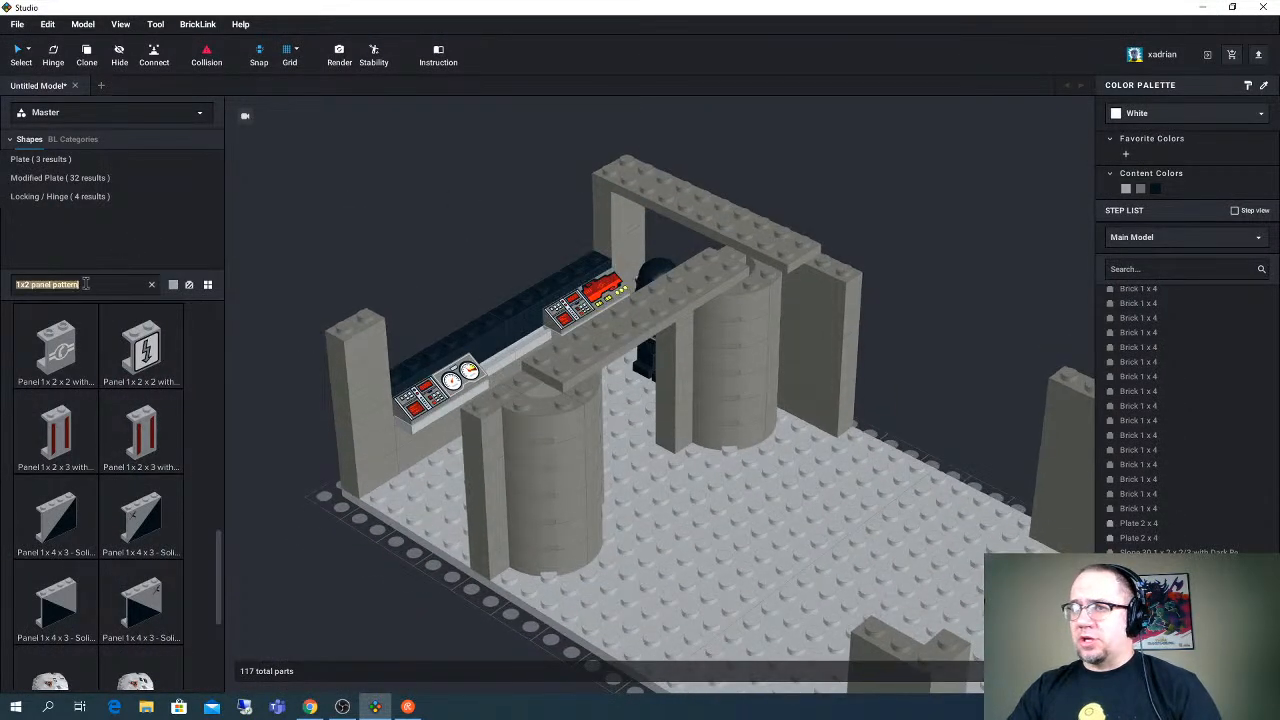
text(1x1)
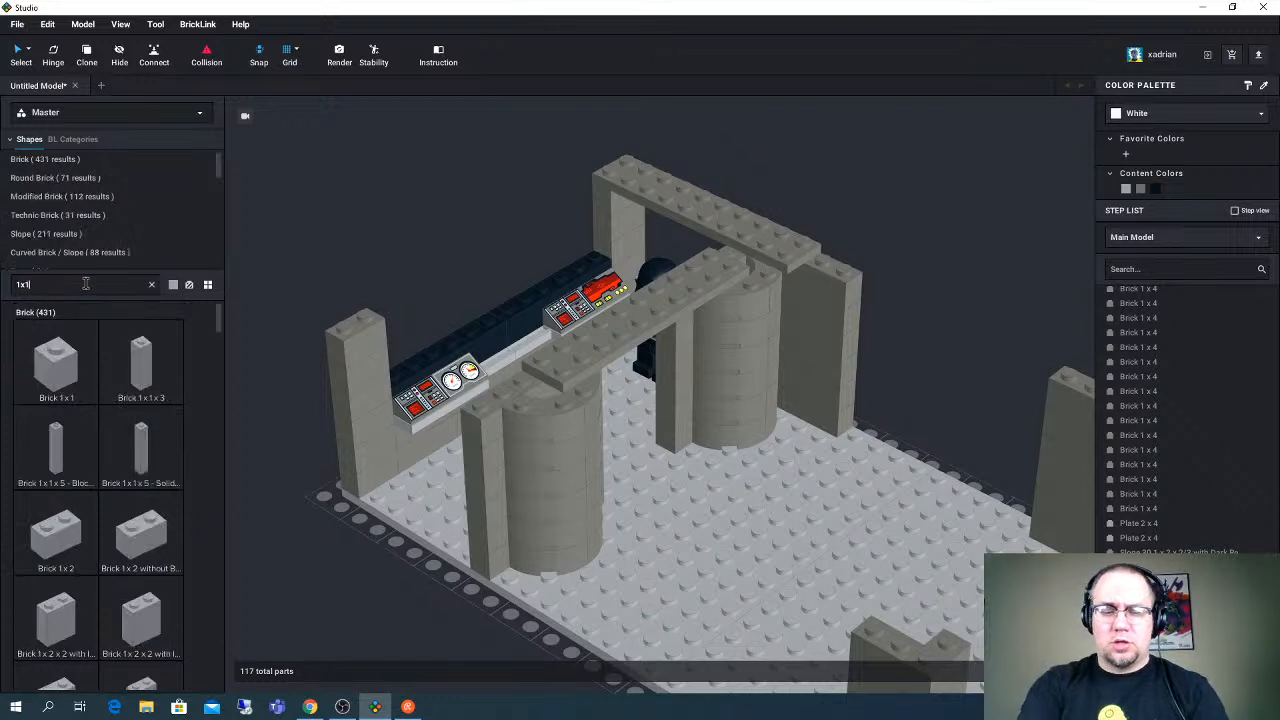
text( plate)
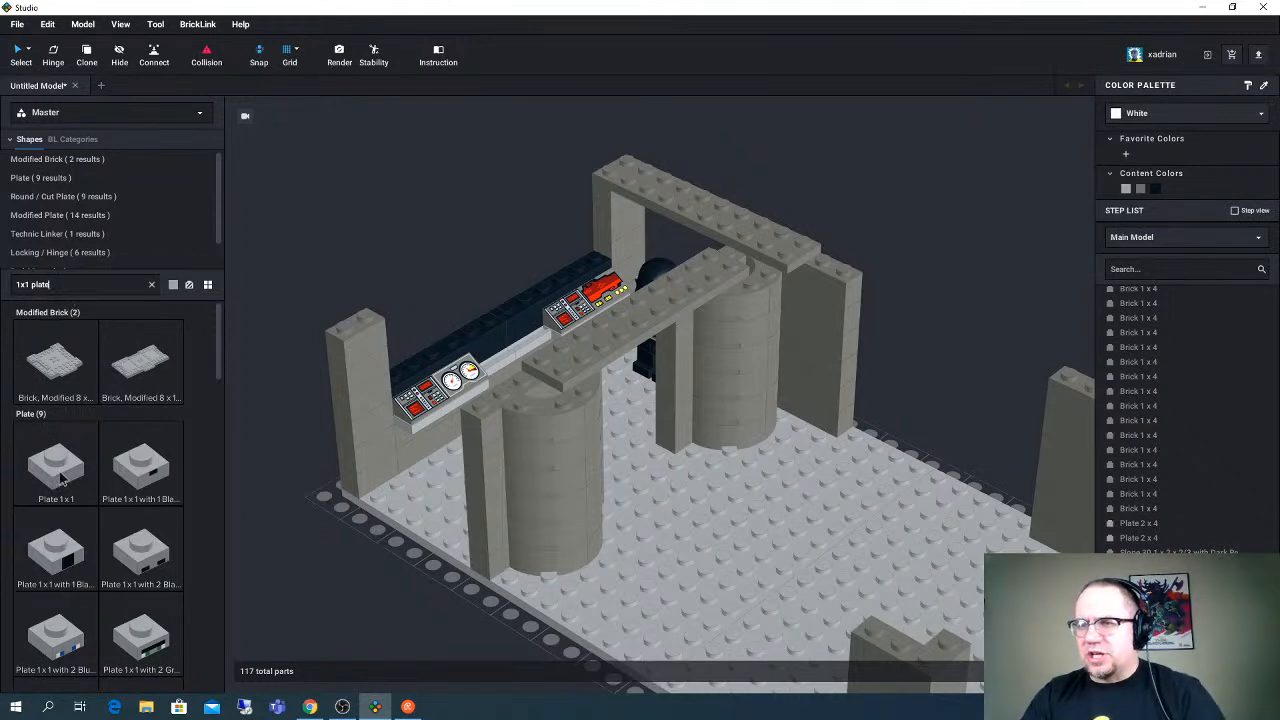
drag(134, 468, 268, 482)
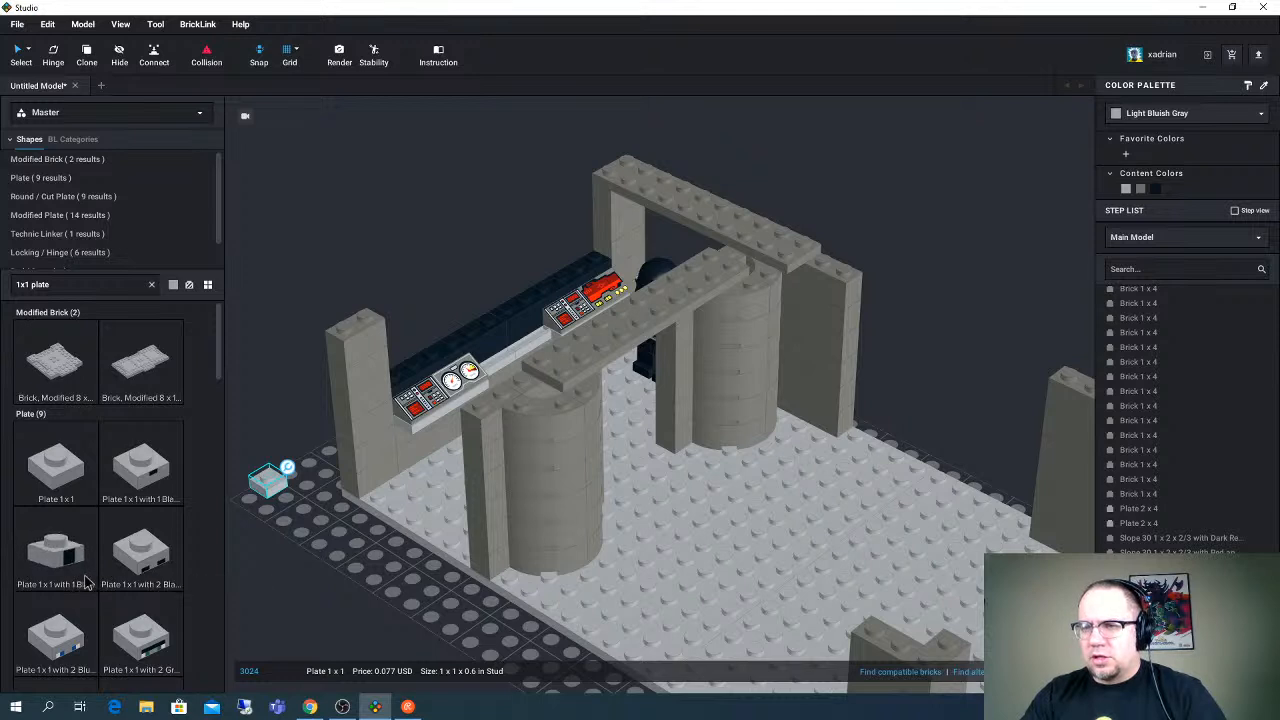
- Place five printed 1 x 1 plates beside the base: Black Square, Minecraft Zombie Eyes, Villager Mouth and Nose, Steve Eyes and Villager Eyes
drag(62, 556, 304, 538)
drag(153, 558, 315, 541)
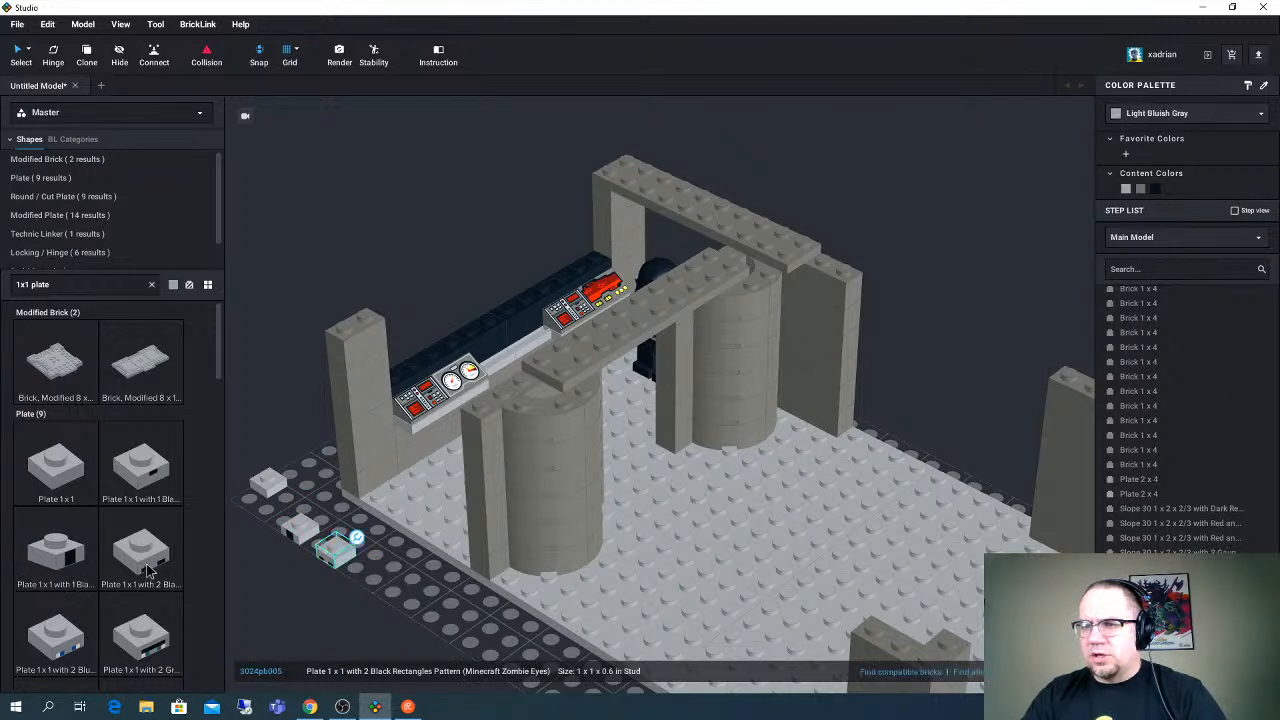
scroll(153, 565, down, 2)
scroll(150, 563, down, 4)
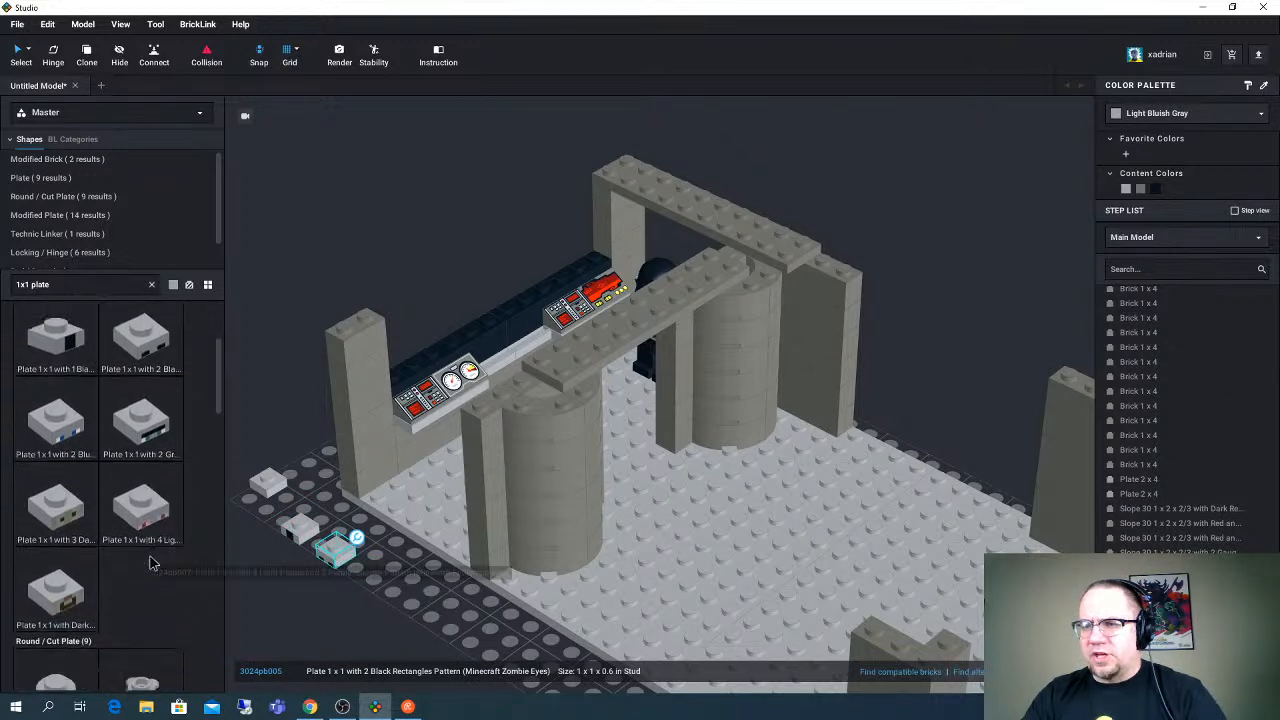
scroll(150, 563, up, 3)
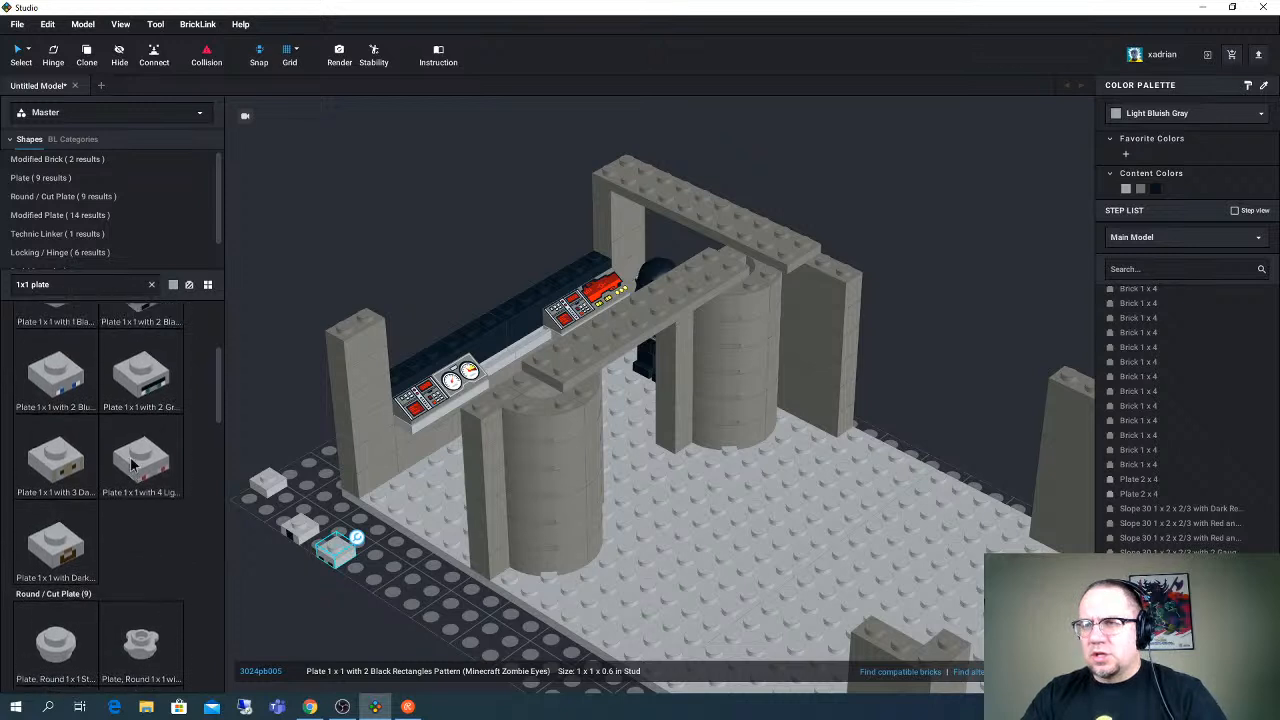
drag(142, 376, 373, 597)
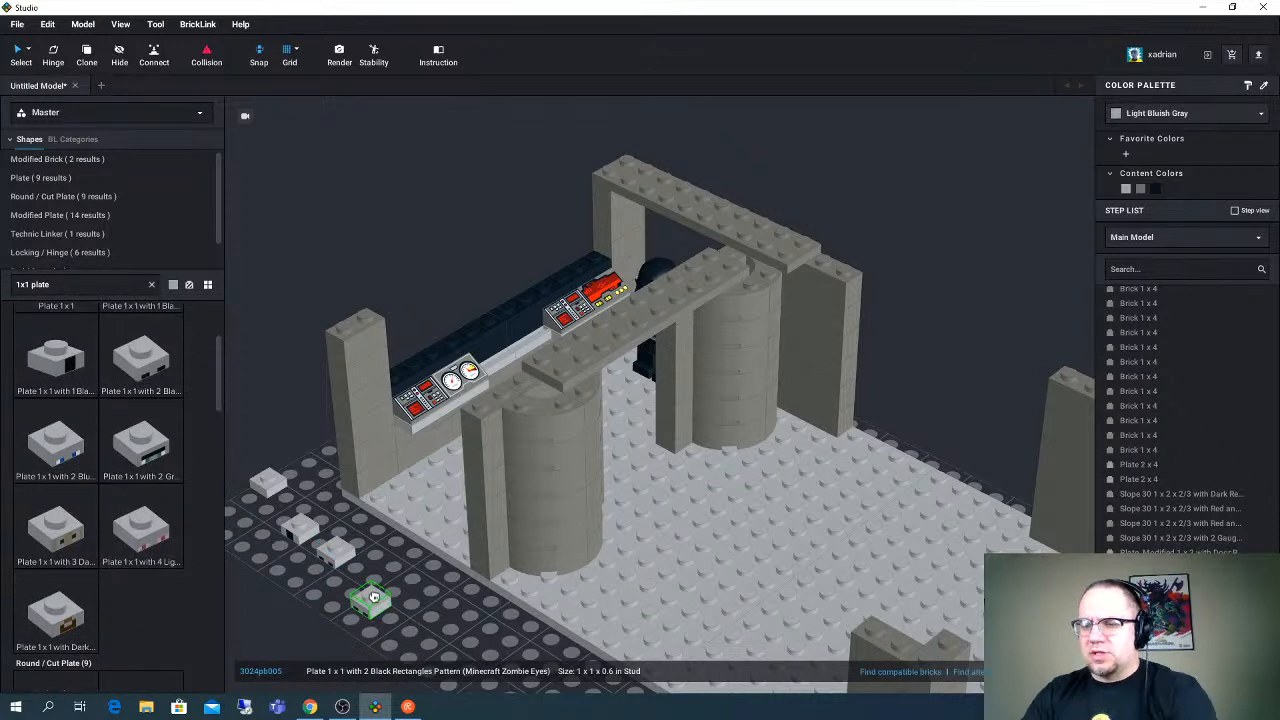
key(Delete)
drag(73, 537, 378, 572)
drag(88, 460, 412, 598)
drag(220, 477, 450, 620)
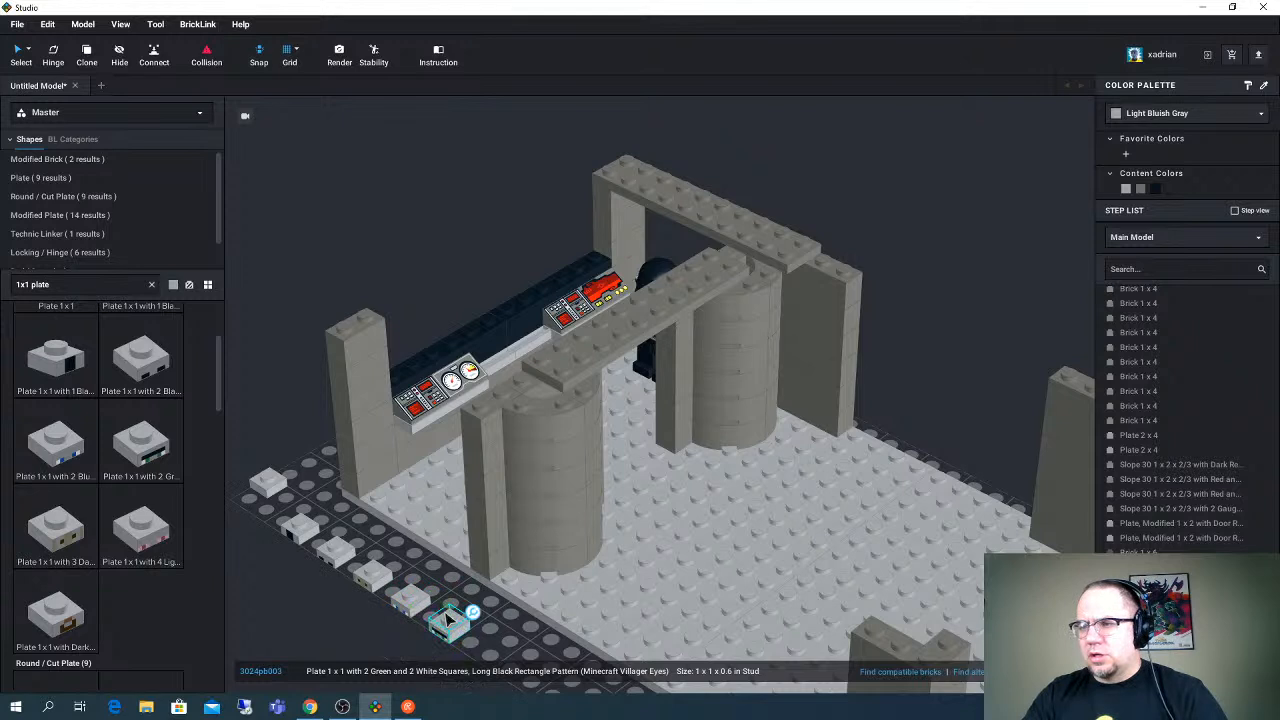
- Check which colors are available for the printed 1 x 1 plates beside the base
click(1152, 113)
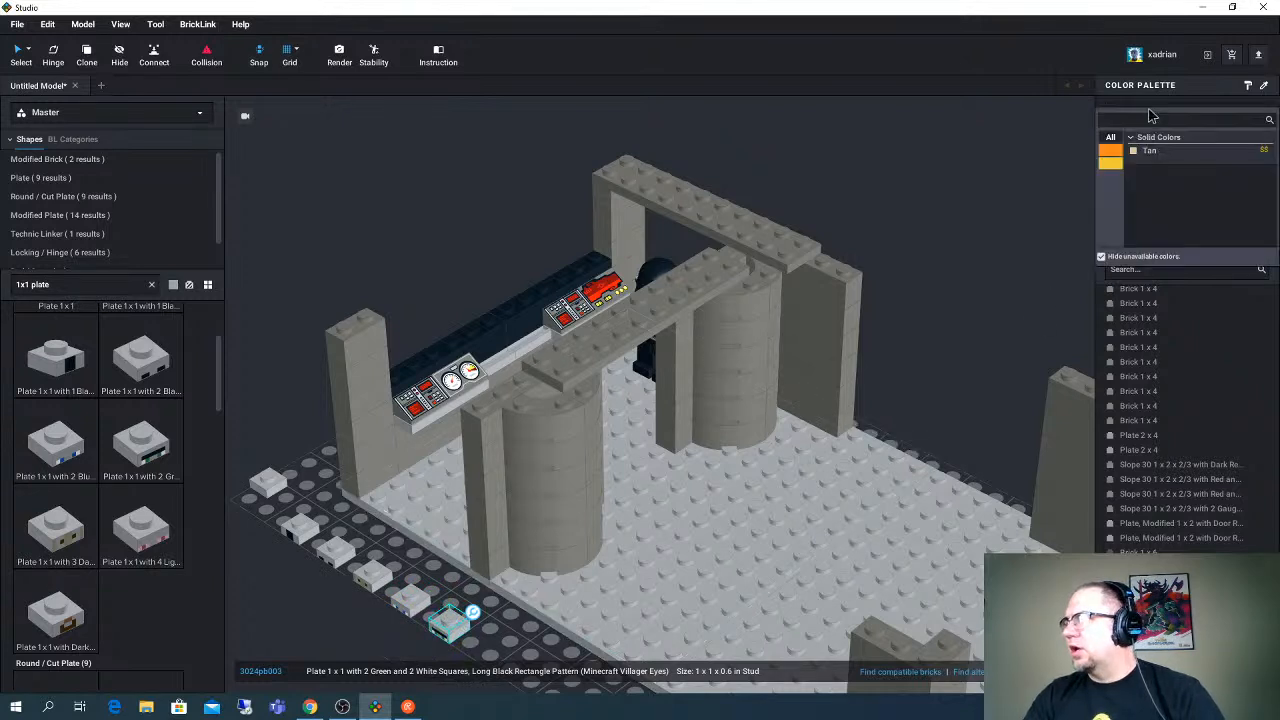
click(417, 598)
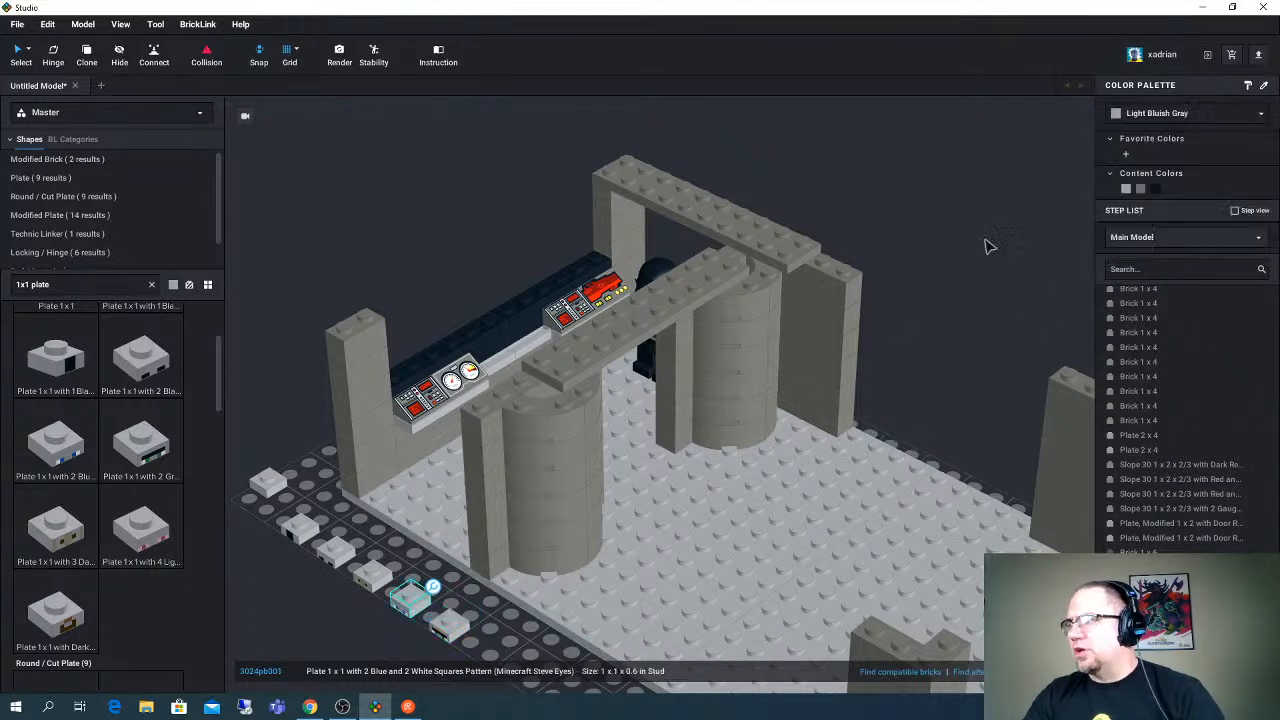
click(372, 572)
click(1132, 115)
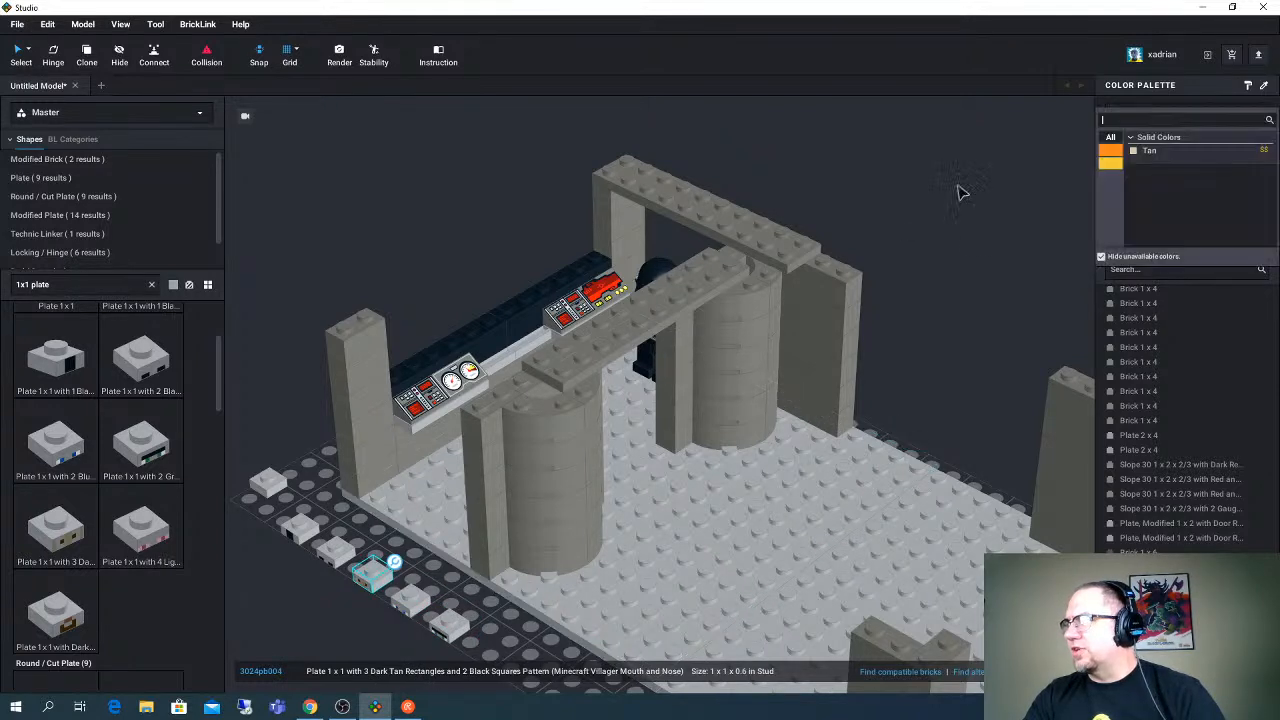
click(338, 550)
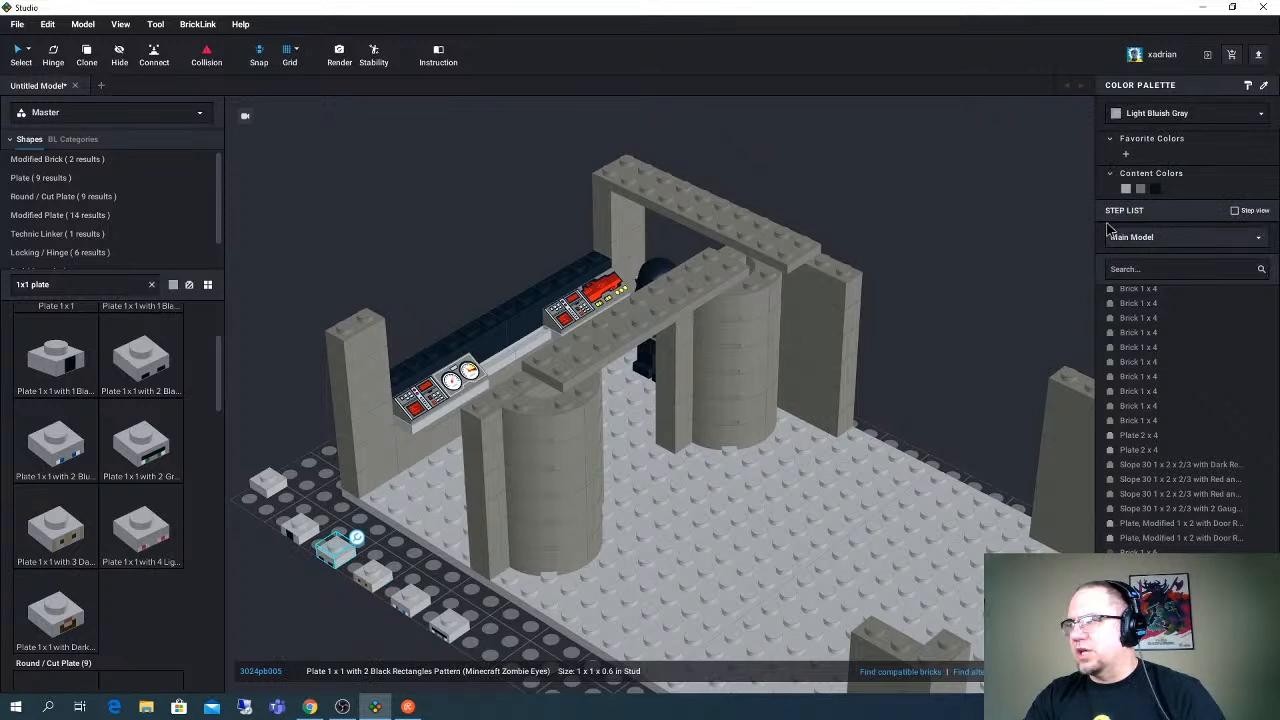
click(1146, 113)
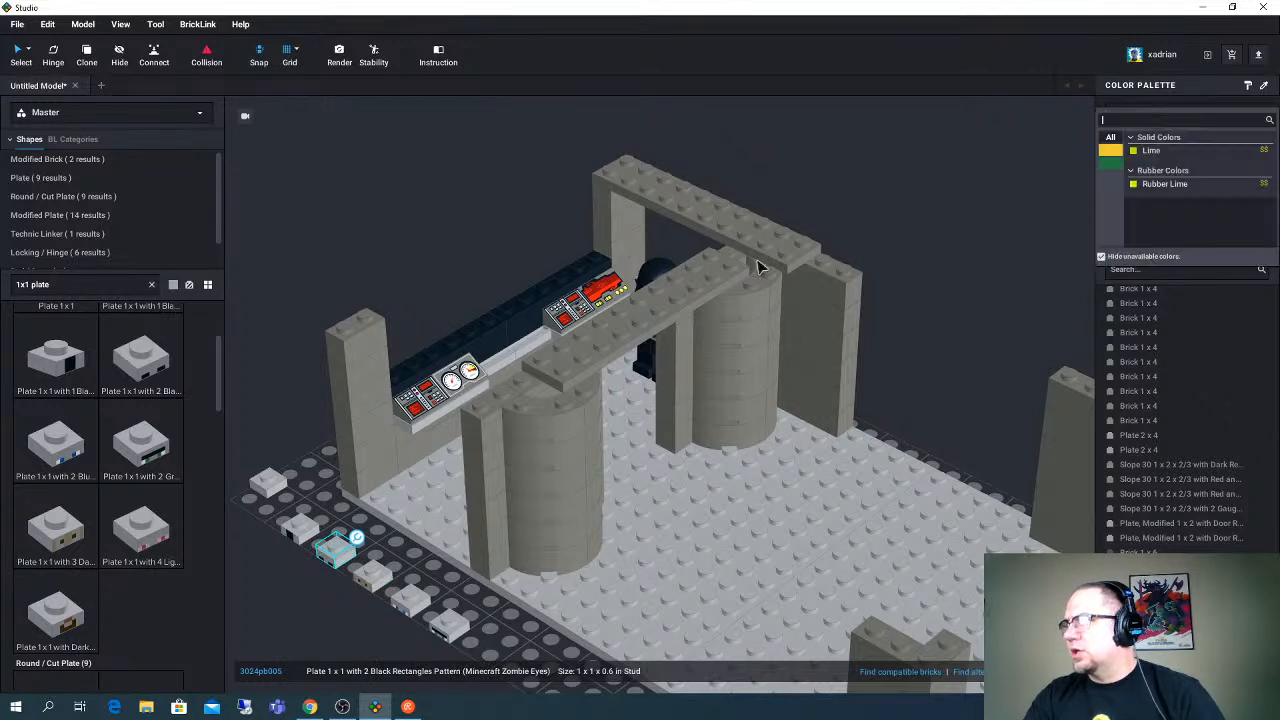
click(300, 526)
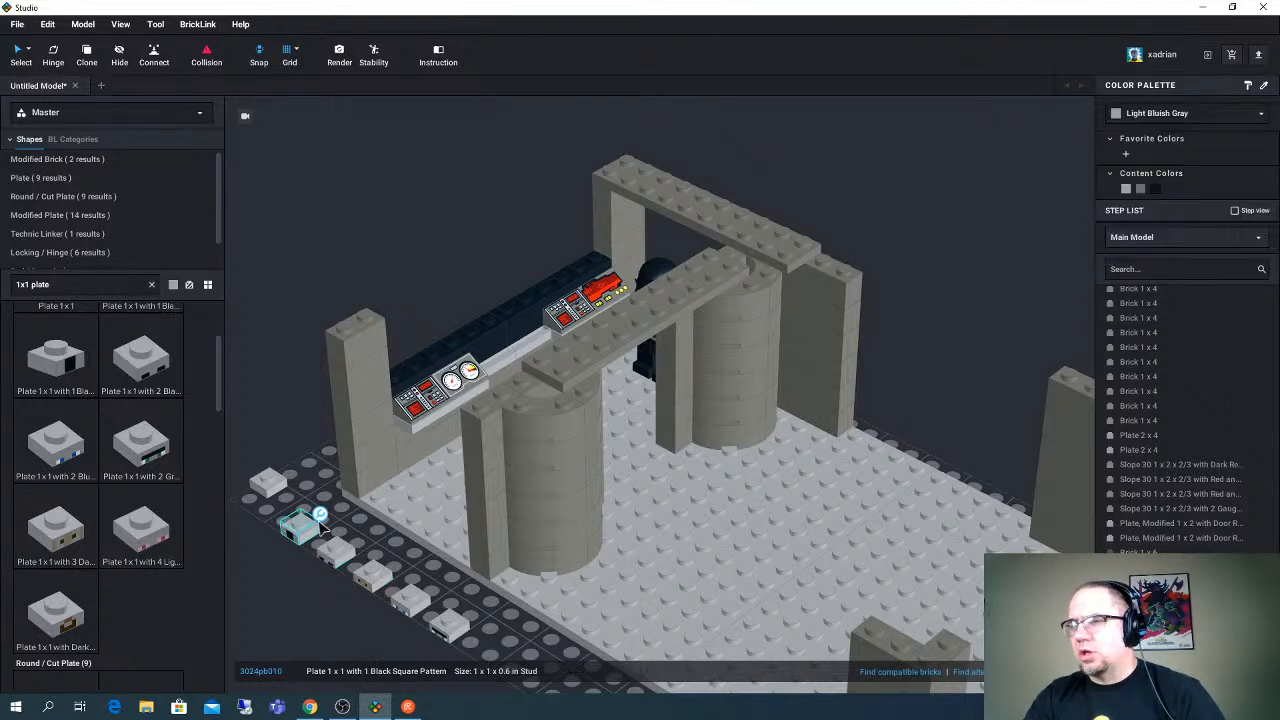
click(1157, 115)
- Delete the five printed 1 x 1 plates beside the base, keeping the plain one
right_drag(414, 571, 338, 532)
drag(305, 453, 408, 598)
mouse_move(408, 598)
right_down()
mouse_move(435, 592)
mouse_move(430, 605)
right_up()
click(407, 558)
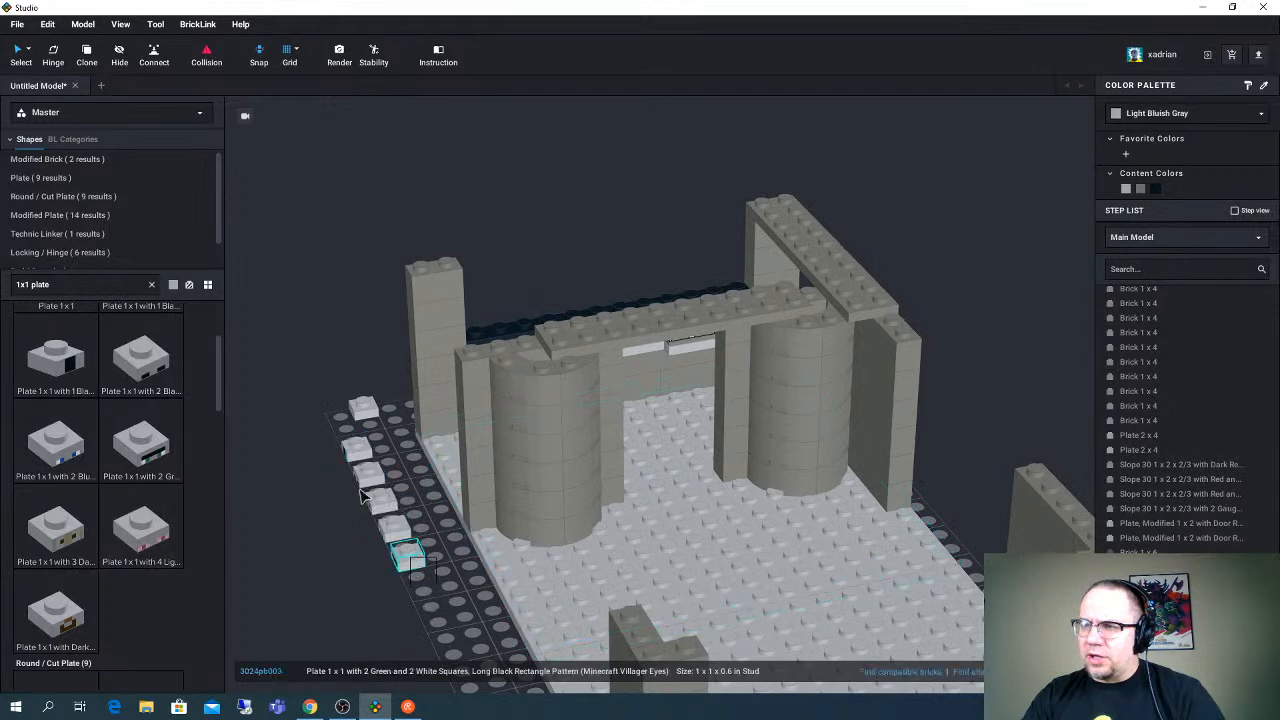
drag(363, 497, 331, 450)
right_drag(412, 487, 388, 446)
click(374, 381)
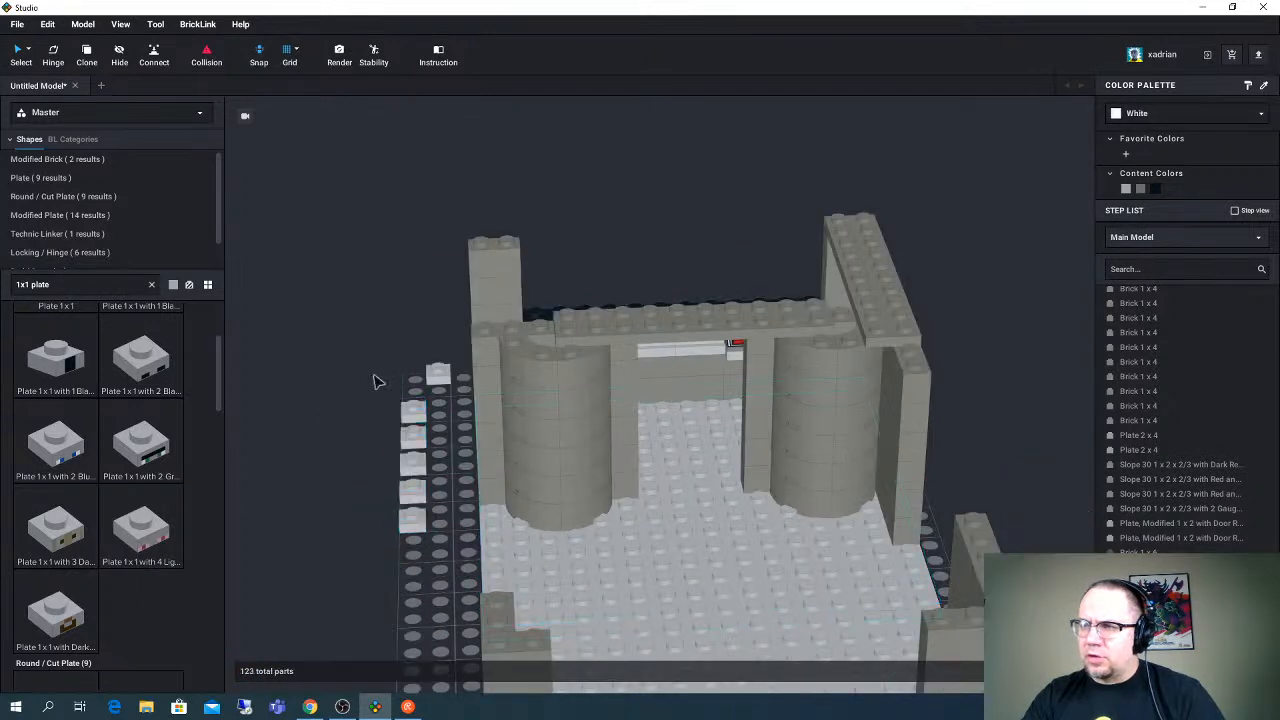
drag(374, 381, 386, 528)
key(Delete)
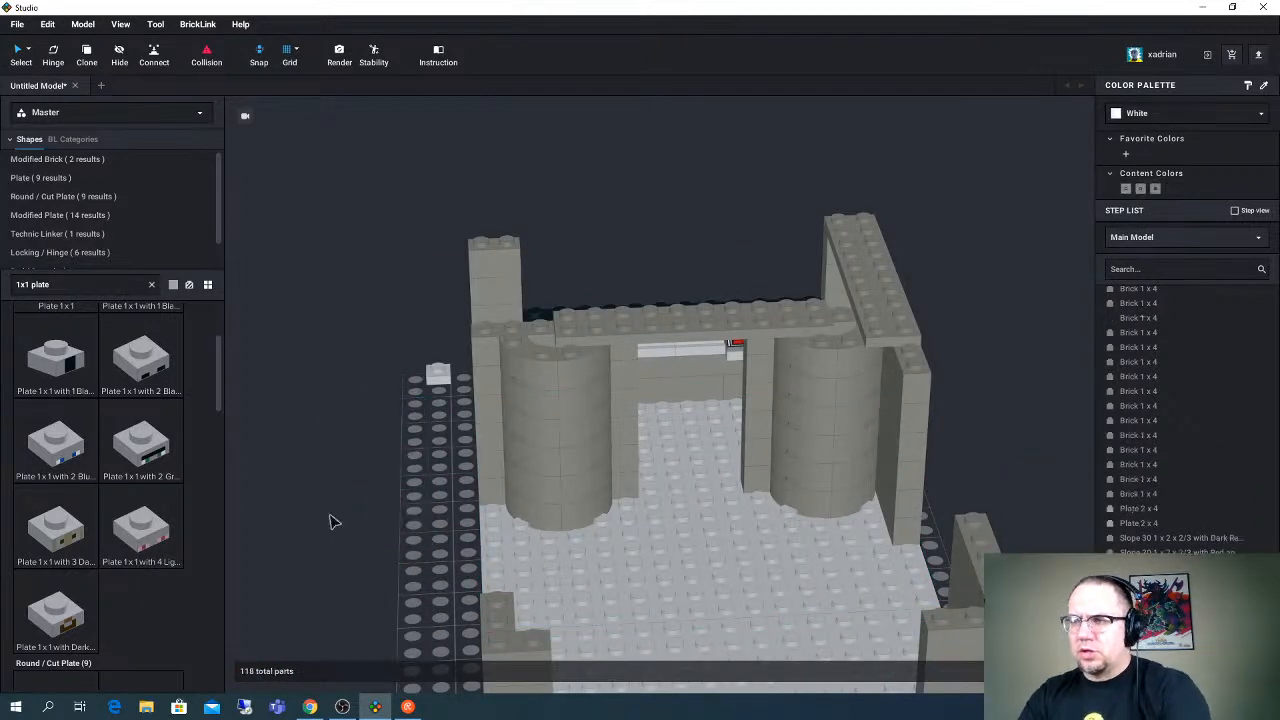
- Move the plain Plate 1 x 1 onto the end of the black brick row behind the console and add a copy beside it
scroll(120, 550, down, 5)
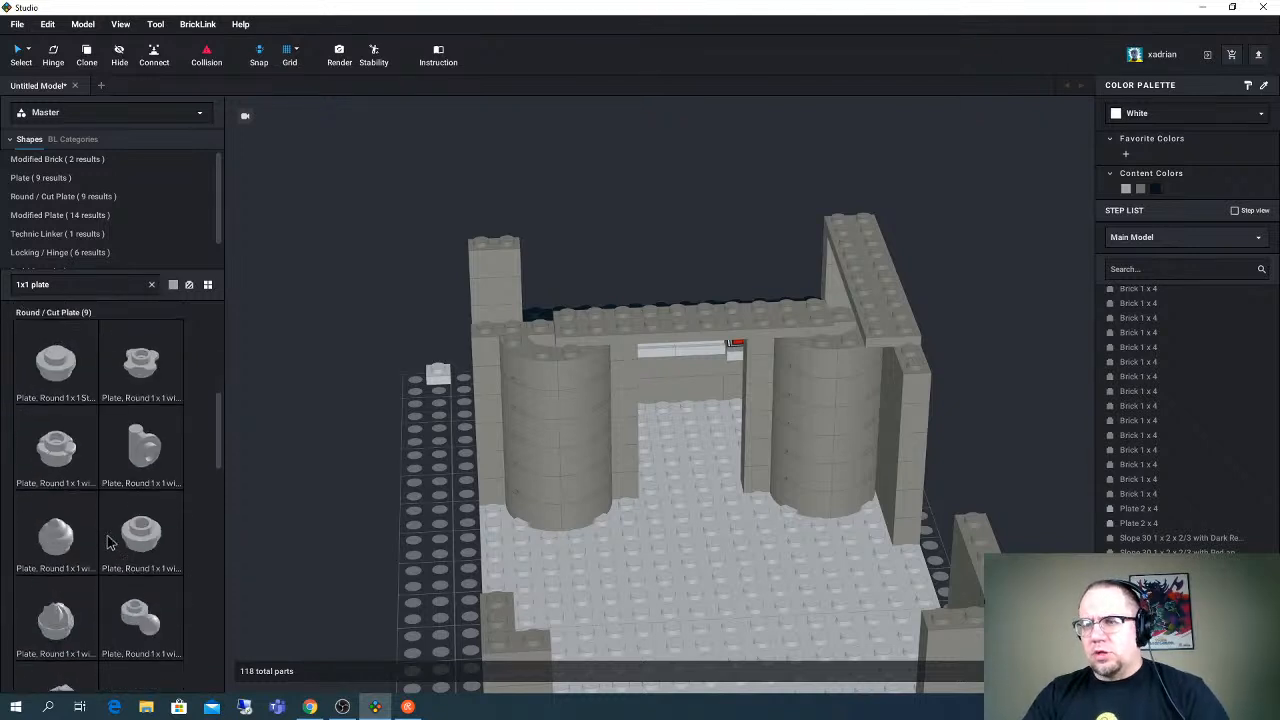
scroll(110, 543, down, 5)
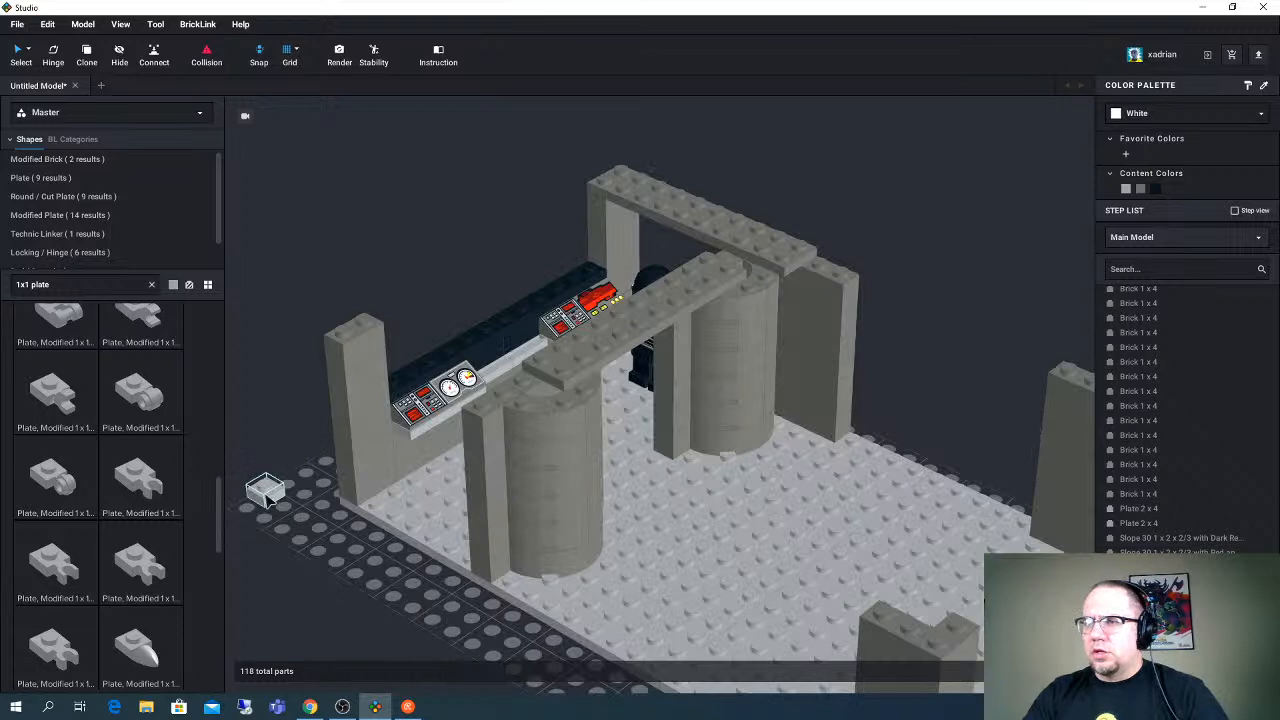
click(428, 367)
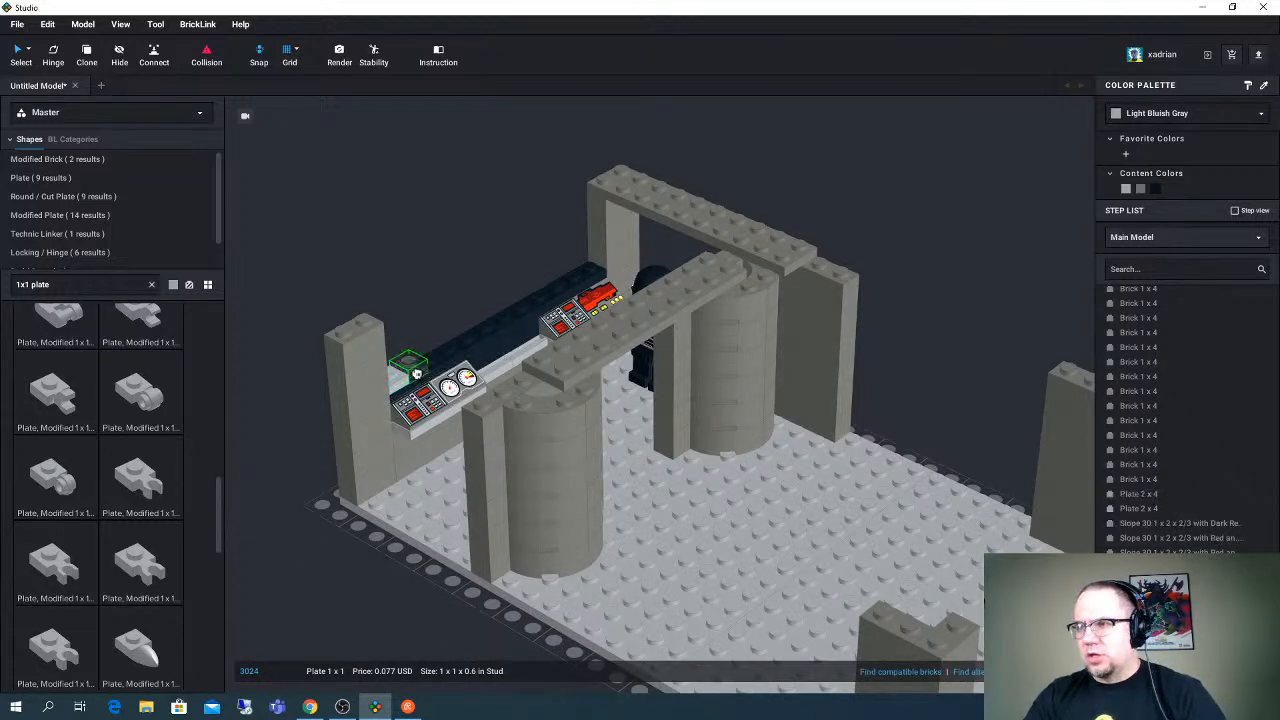
- Copy the pair of 1 x 1 plates along the black brick row to cover all 12 studs
right_drag(444, 346, 609, 457)
click(726, 515)
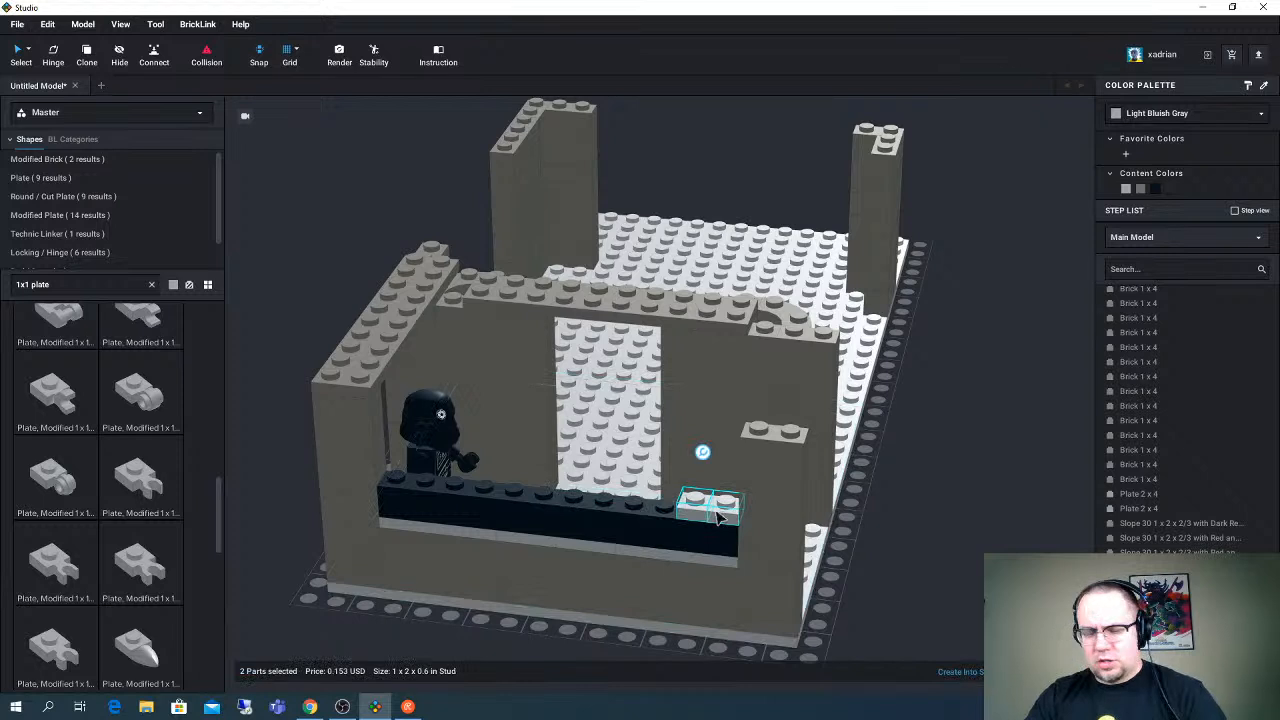
key(ctrl+v)
click(659, 507)
key(ctrl+v)
click(597, 505)
key(ctrl+v)
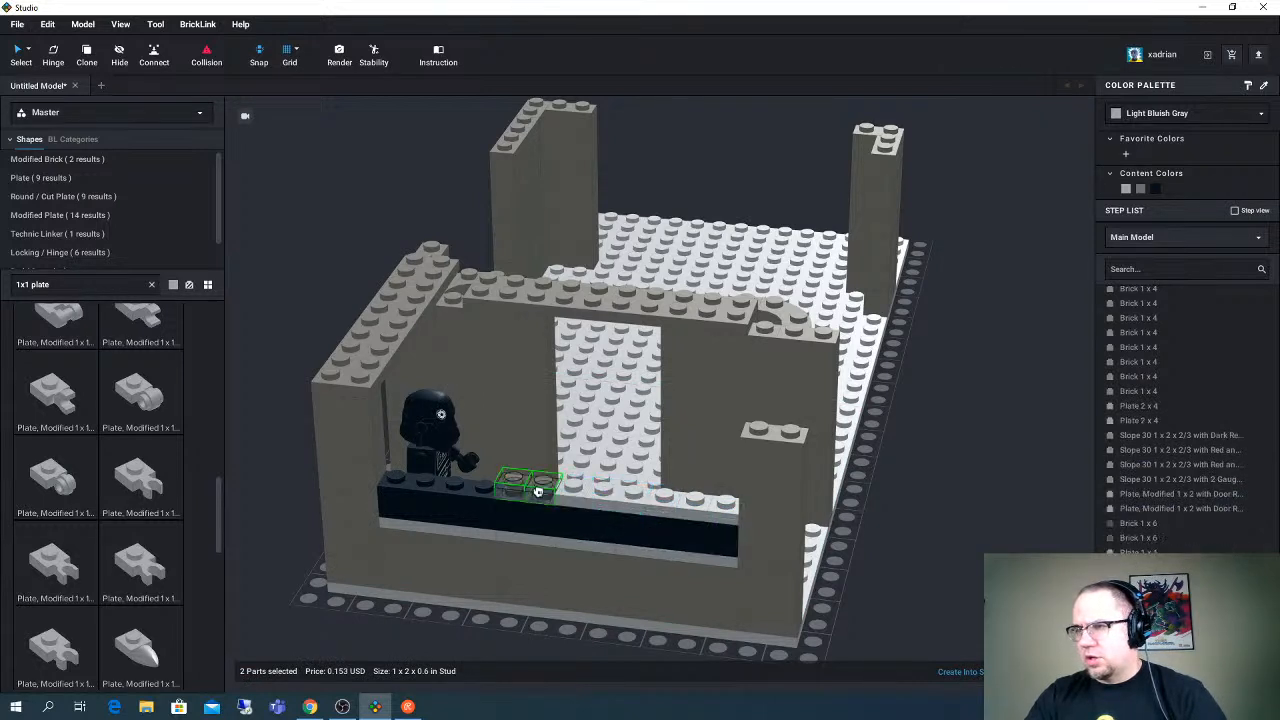
click(507, 487)
key(ctrl+v)
click(481, 494)
key(ctrl+v)
- Select all twelve 1 x 1 plates and stack copies of the row into a wall five plates high
ctrl+click(459, 485)
ctrl+click(481, 486)
ctrl+click(503, 489)
ctrl+click(543, 492)
right_drag(543, 492, 547, 494)
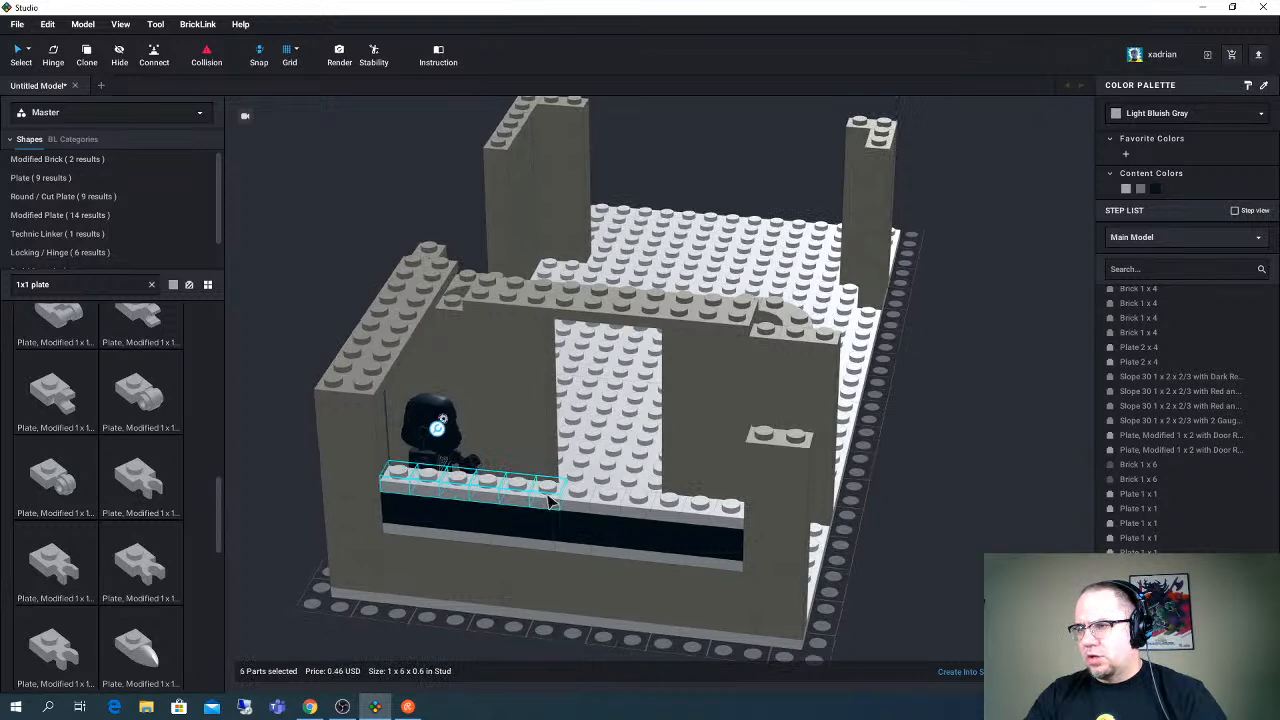
ctrl+click(583, 507)
ctrl+click(608, 509)
ctrl+click(643, 506)
right_drag(643, 506, 648, 508)
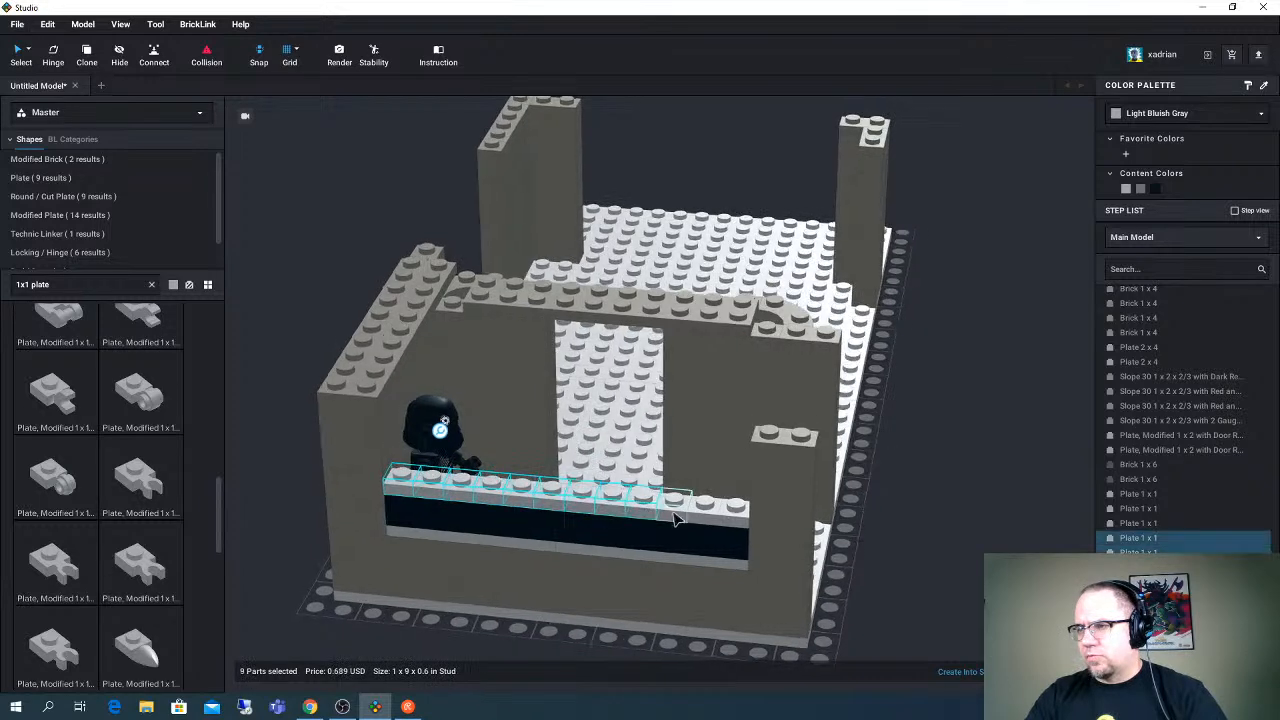
ctrl+click(677, 514)
ctrl+click(706, 515)
ctrl+click(735, 516)
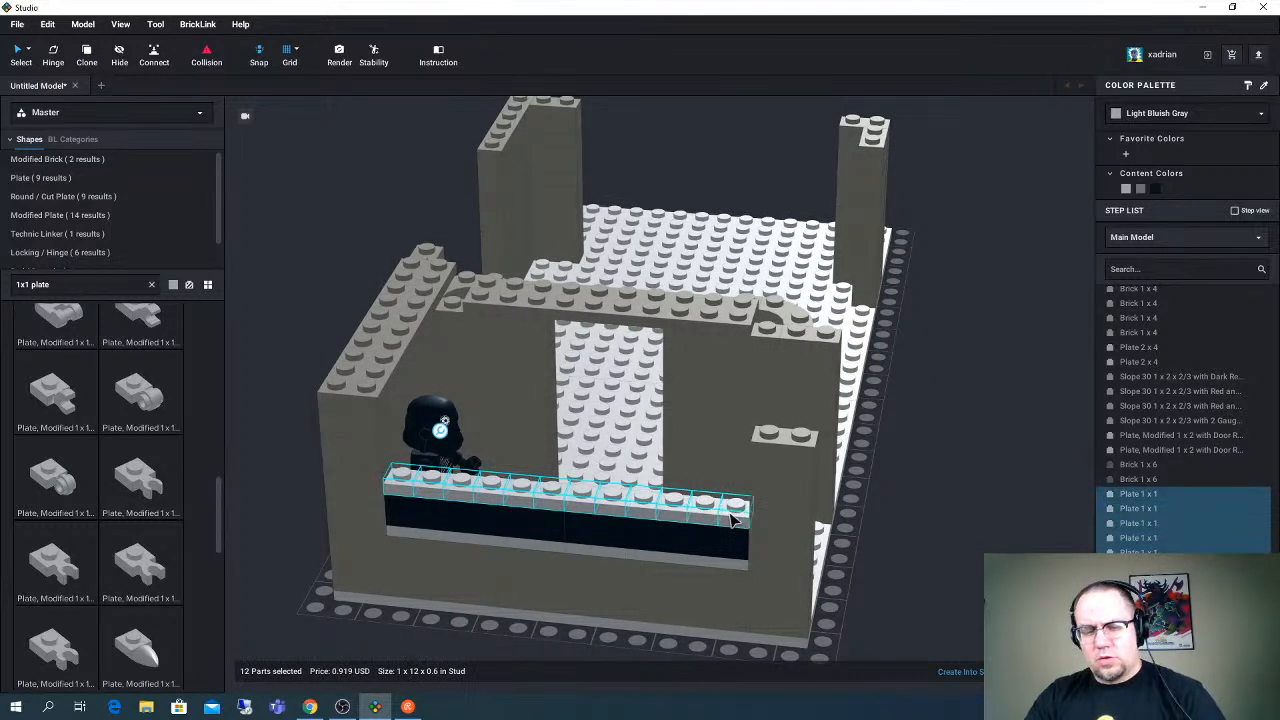
drag(735, 516, 724, 479)
right_drag(666, 492, 704, 490)
drag(432, 421, 702, 452)
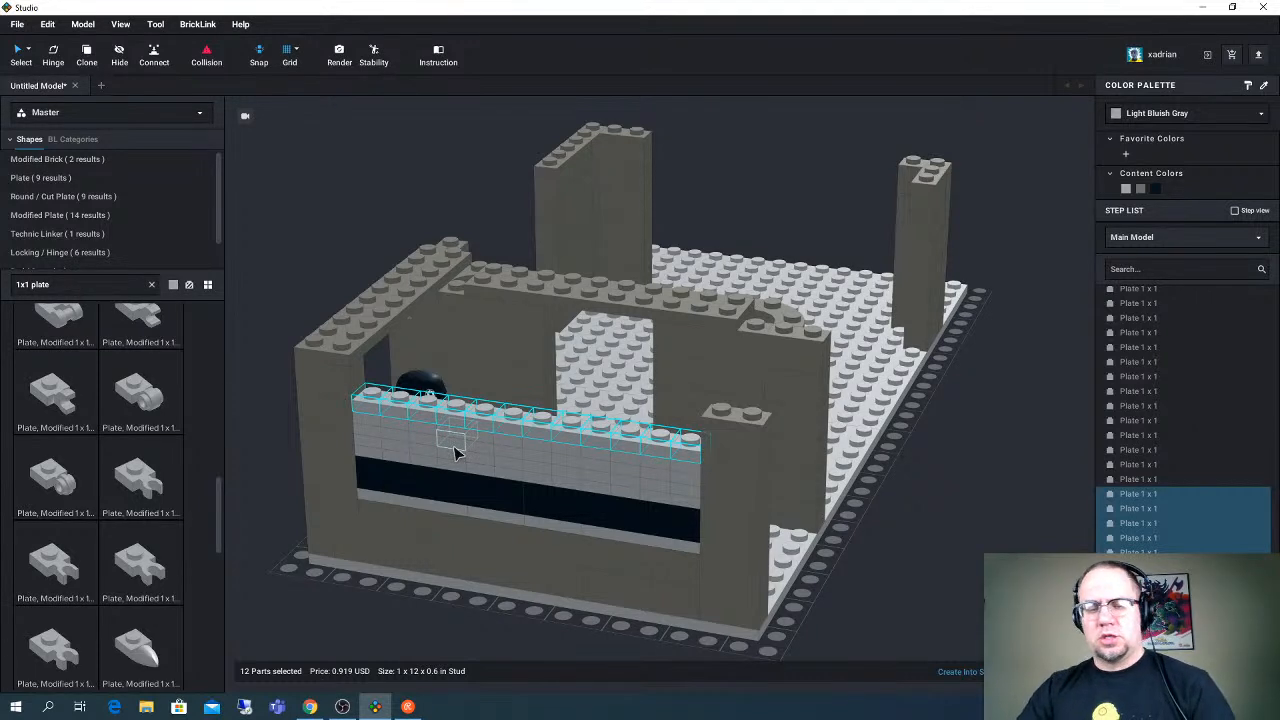
- Select all of the stacked 1 x 1 plates behind the console and color them Red
right_drag(591, 446, 593, 444)
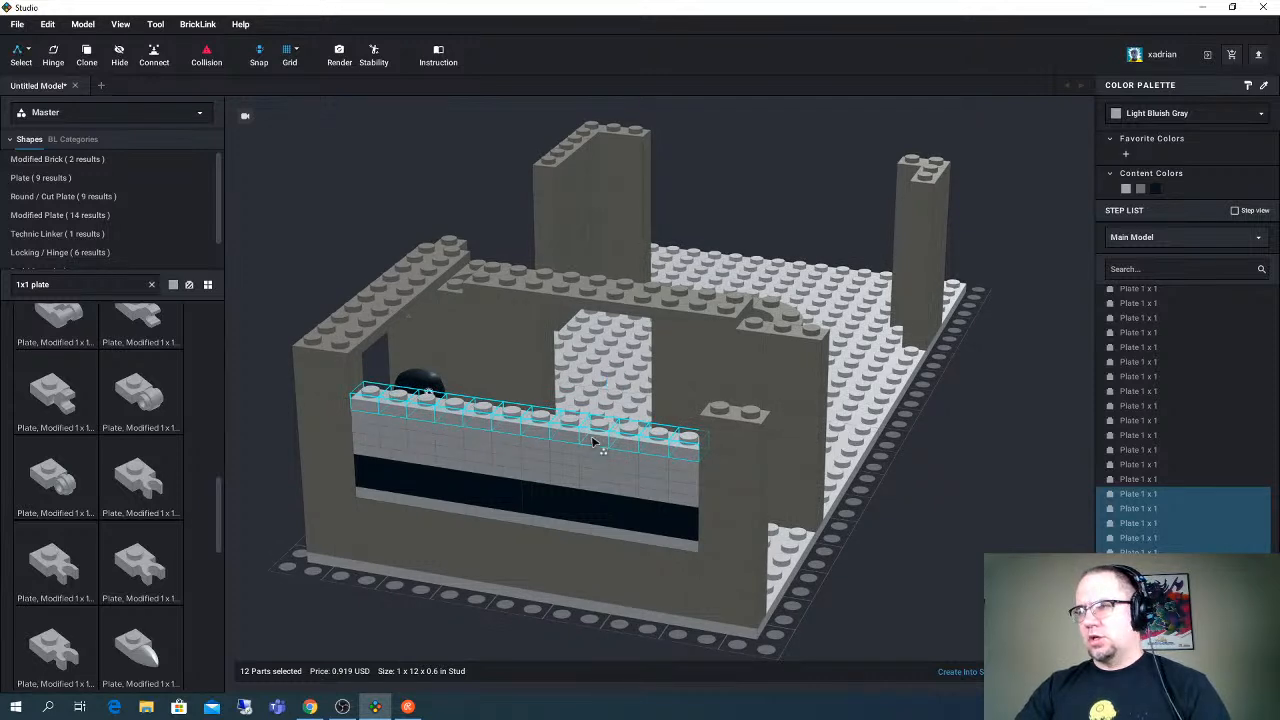
click(593, 442)
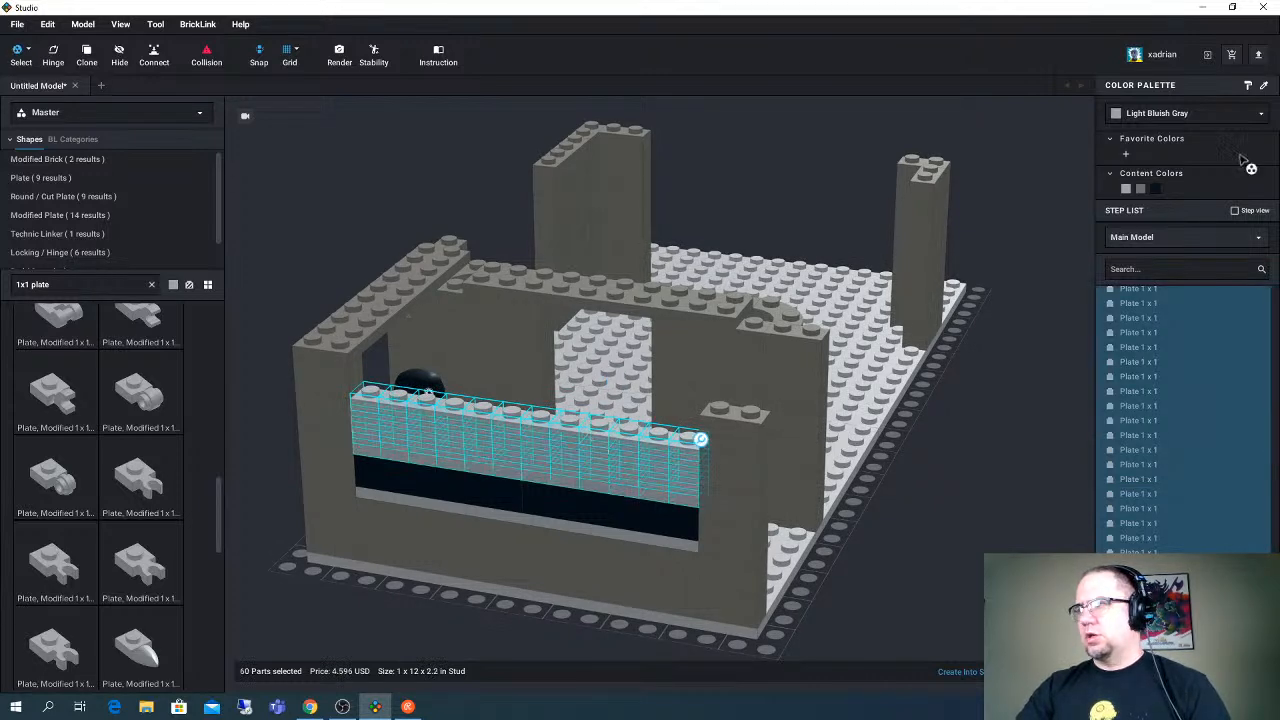
click(1168, 116)
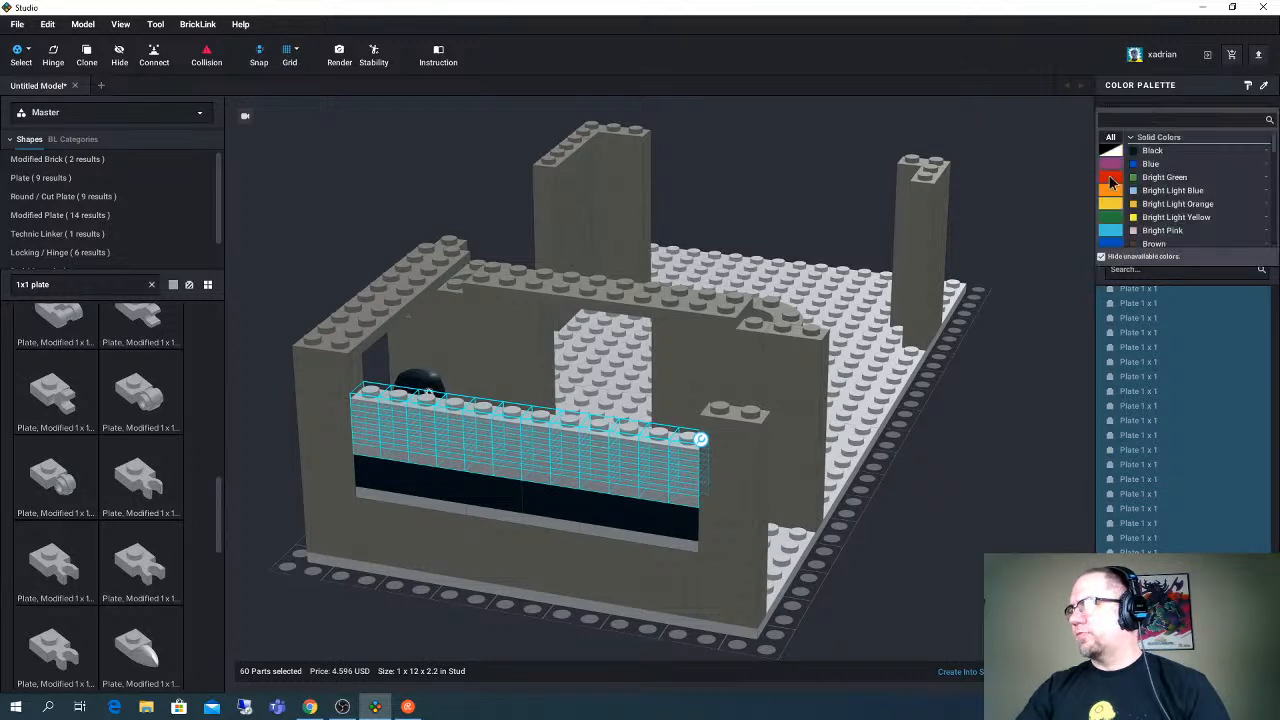
click(1150, 198)
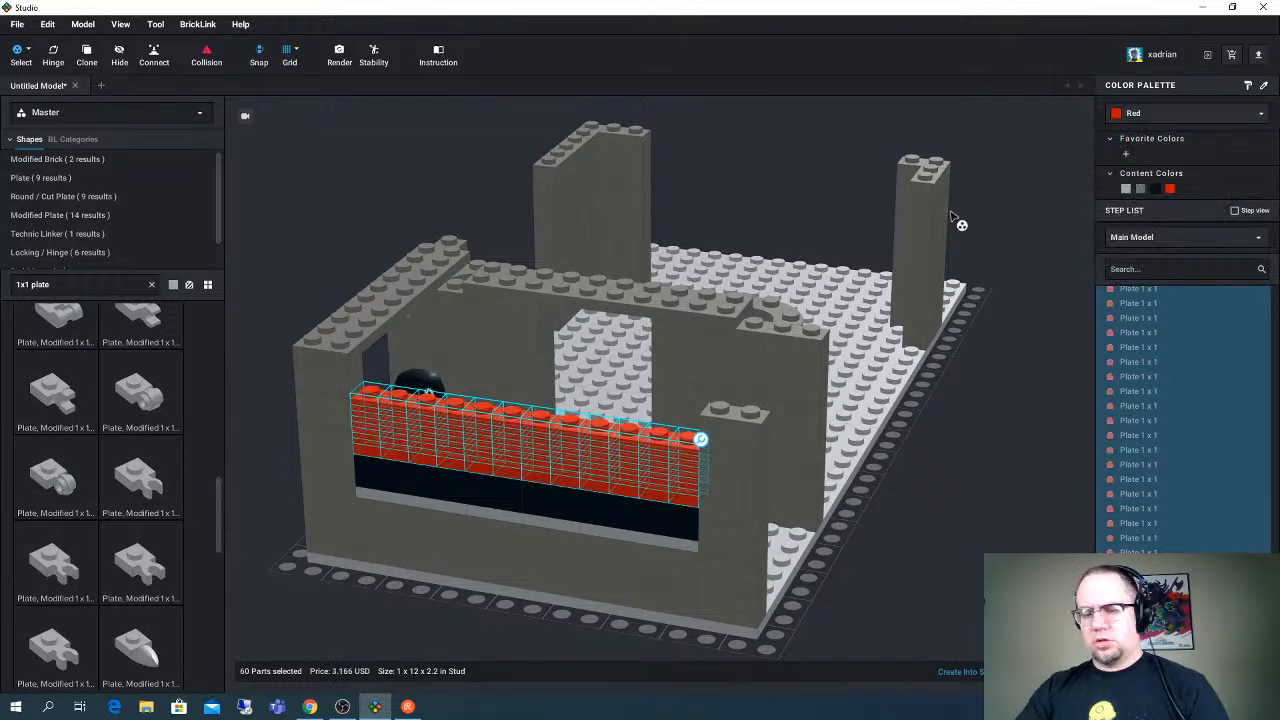
right_drag(780, 245, 525, 232)
click(457, 232)
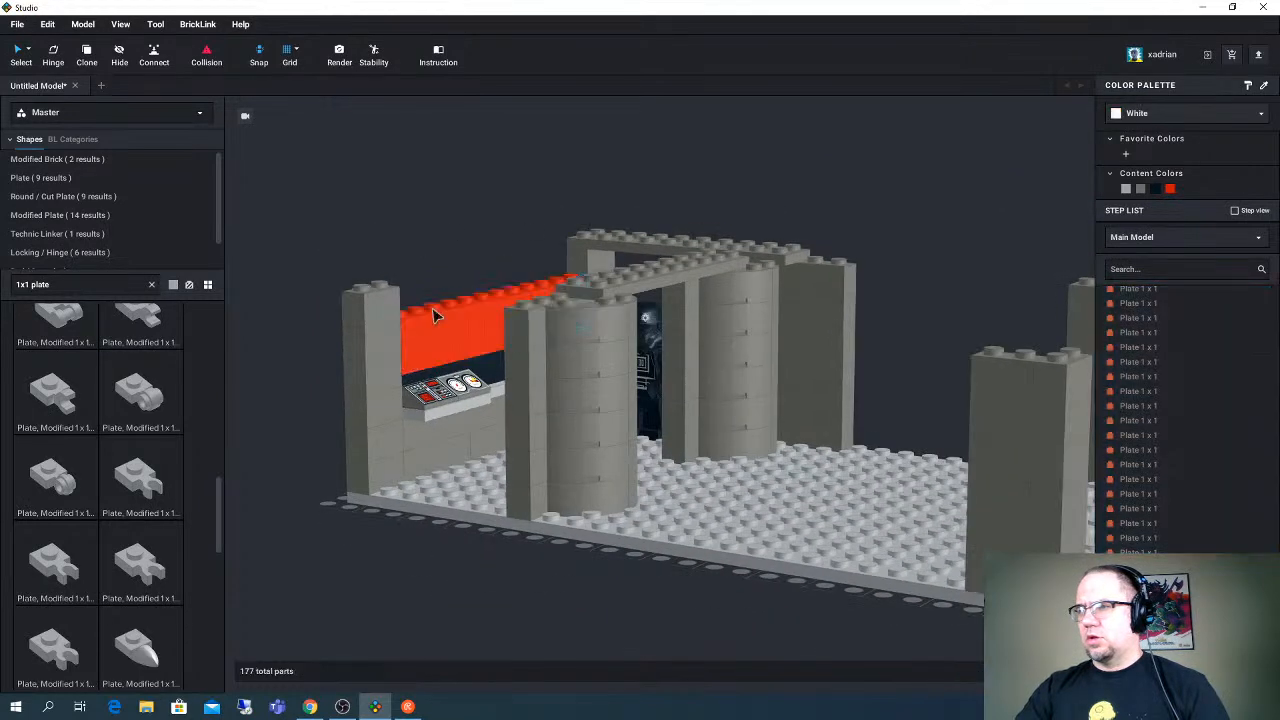
- Color a low 1 x 1 plate at the red wall's end beside the gray pillar Trans-Dark Blue
click(418, 362)
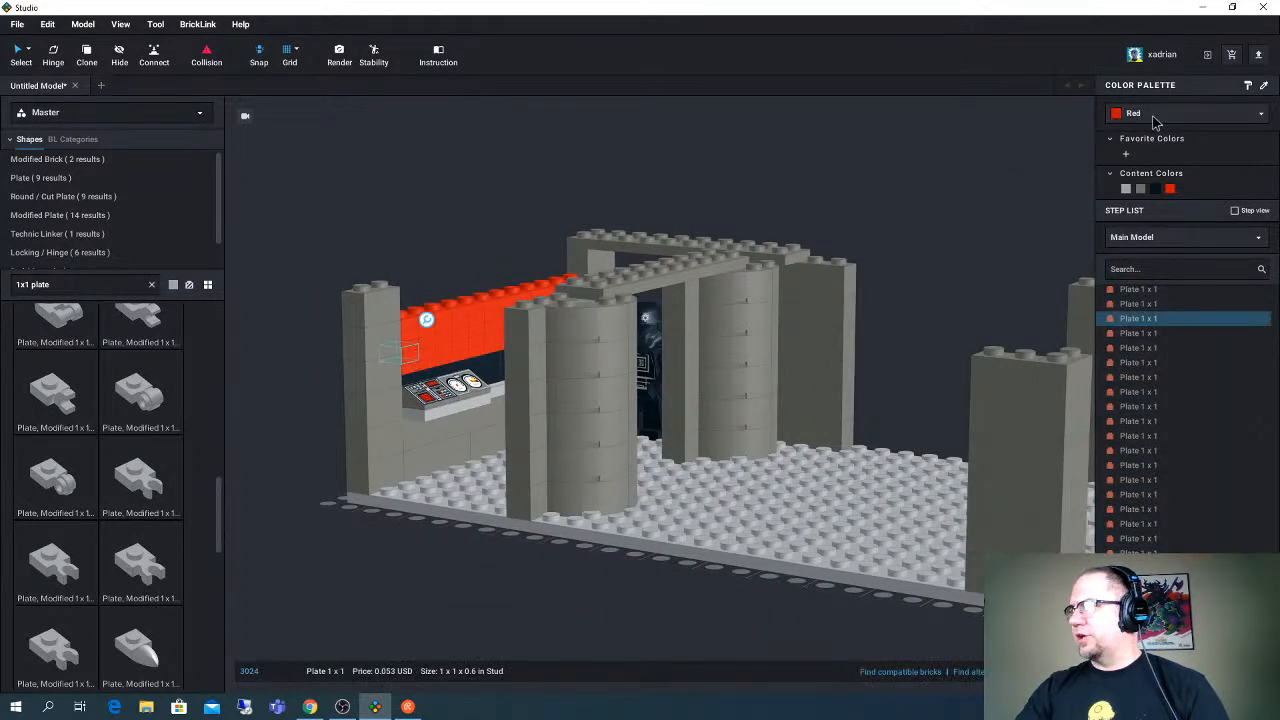
click(1153, 116)
scroll(1152, 230, down, 5)
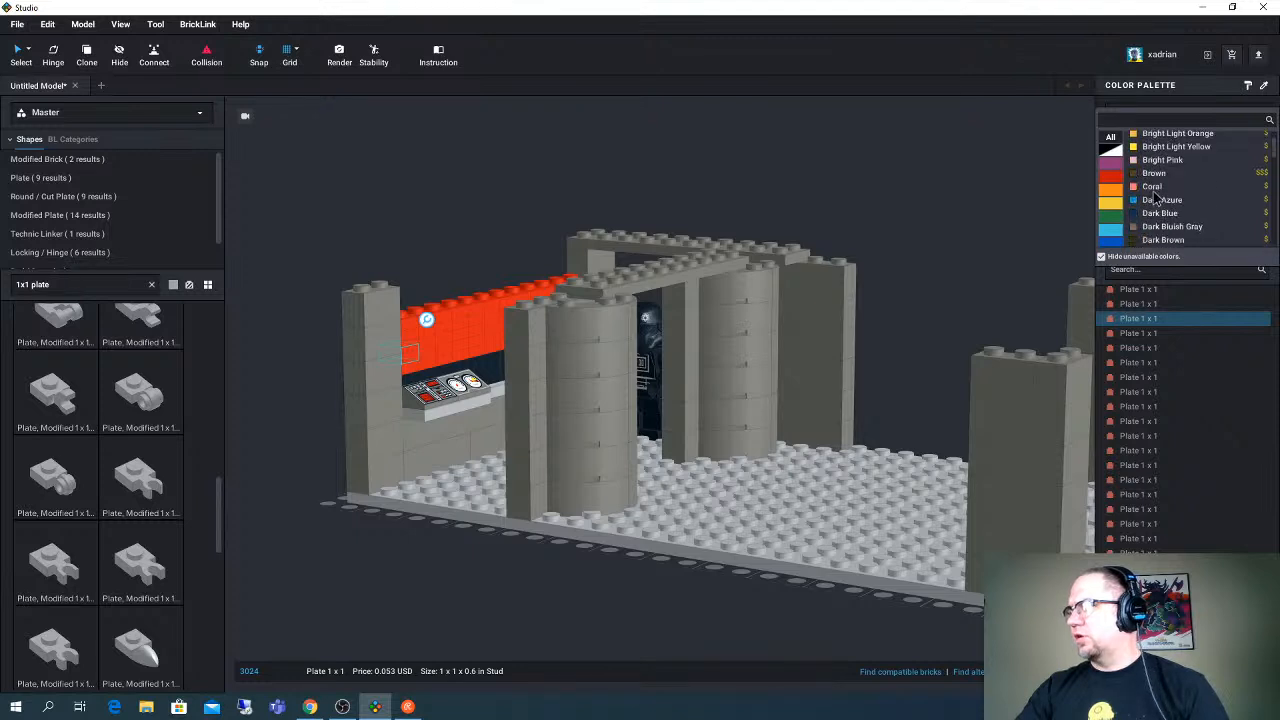
scroll(1154, 198, down, 8)
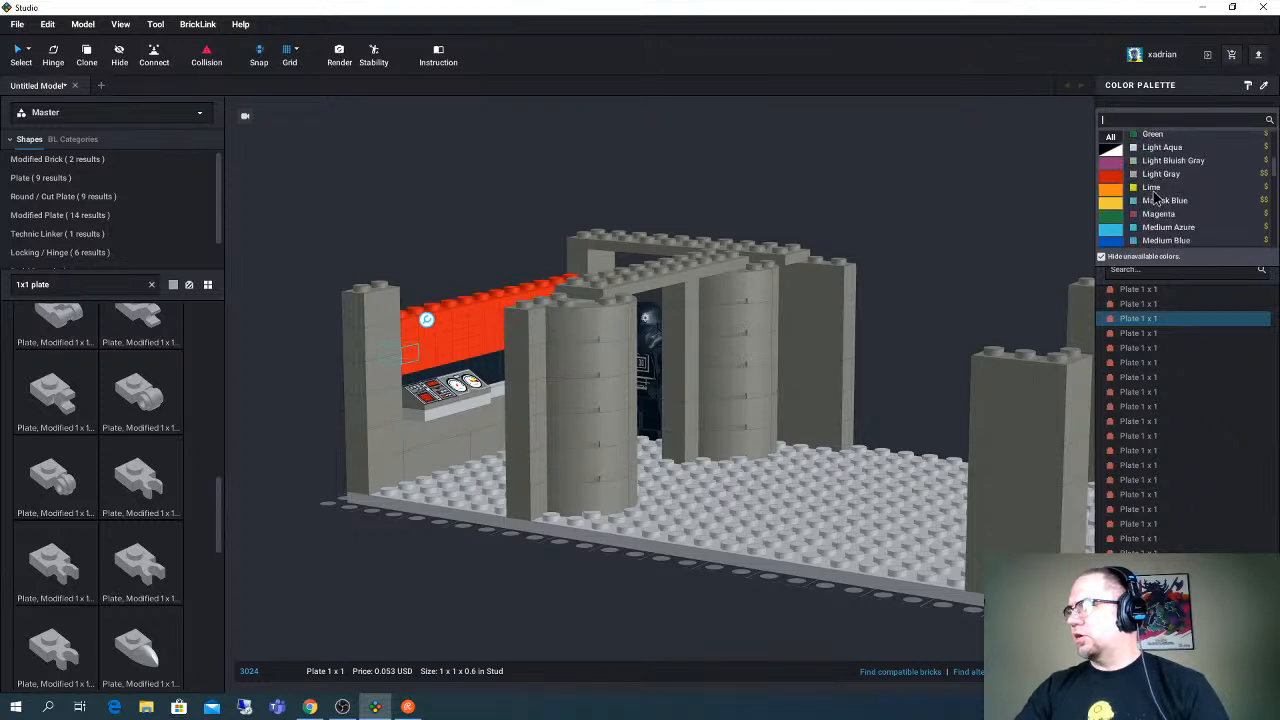
scroll(1155, 198, down, 4)
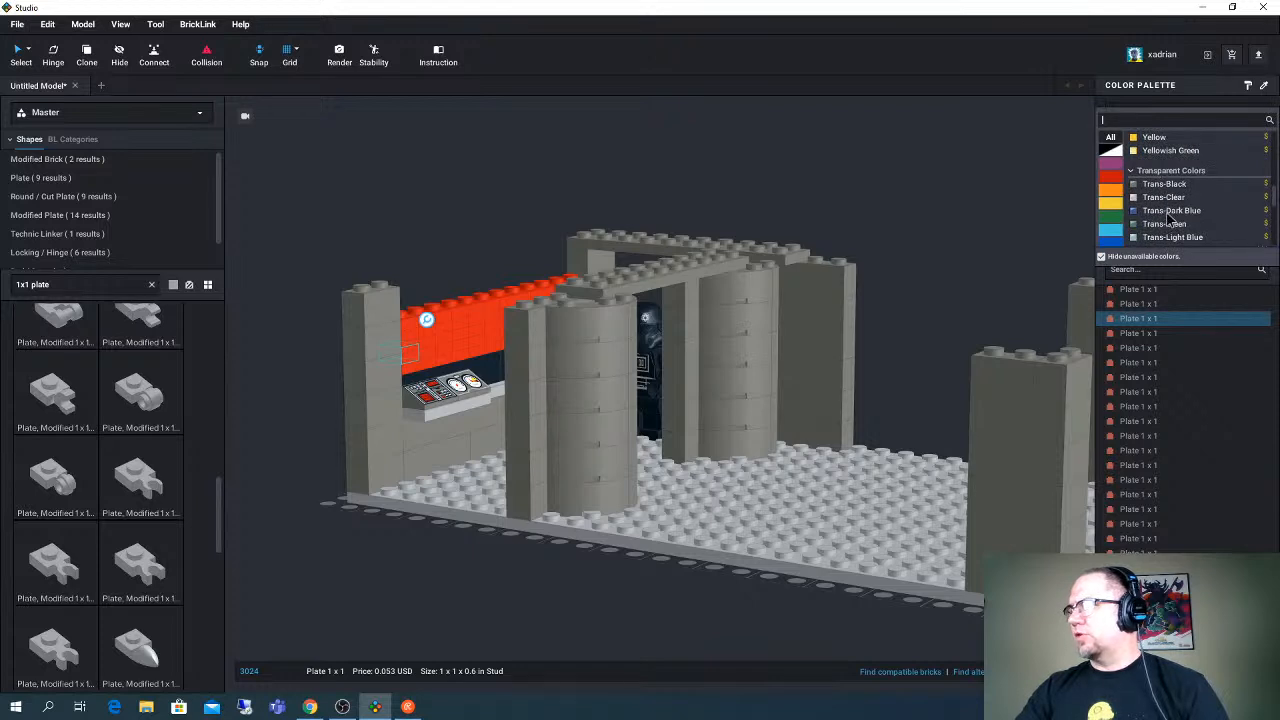
click(1168, 214)
- Color a 1 x 1 plate just above and beyond the blue one in the red wall Trans-Yellow
click(427, 342)
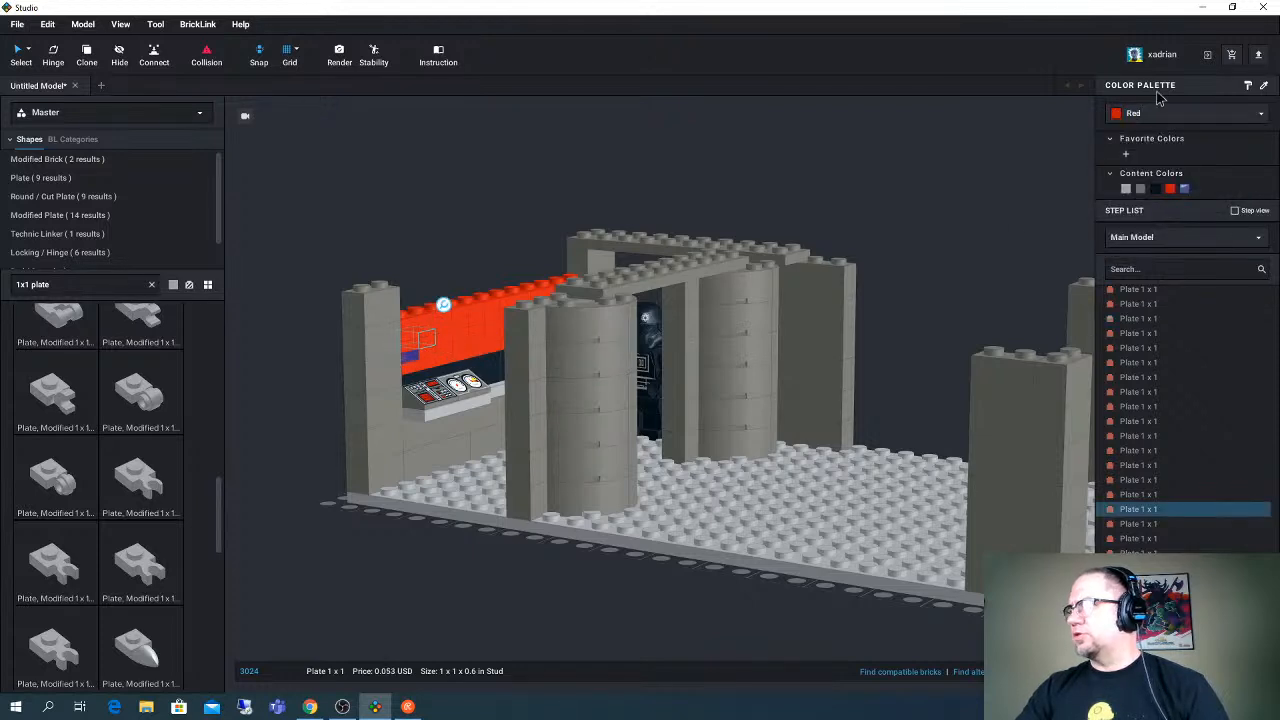
click(1143, 114)
scroll(1218, 200, down, 1)
scroll(1218, 200, down, 5)
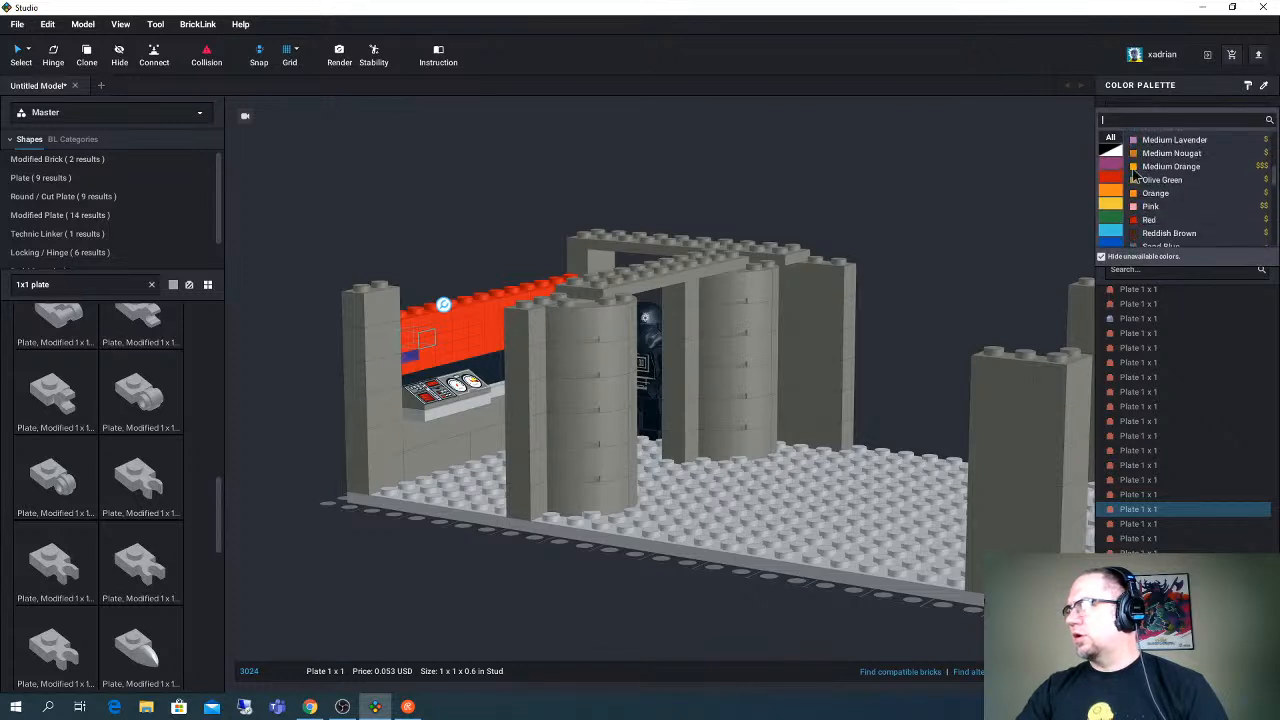
click(1109, 152)
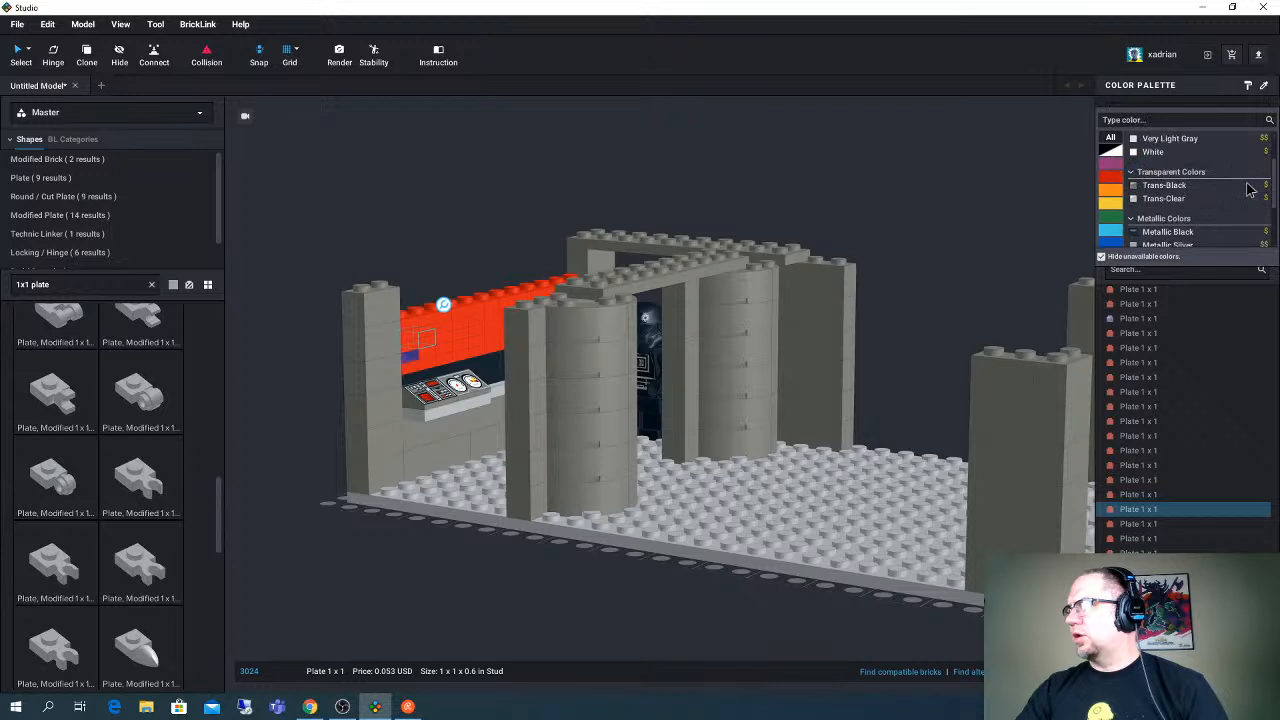
click(1116, 203)
scroll(1185, 215, down, 3)
click(1172, 206)
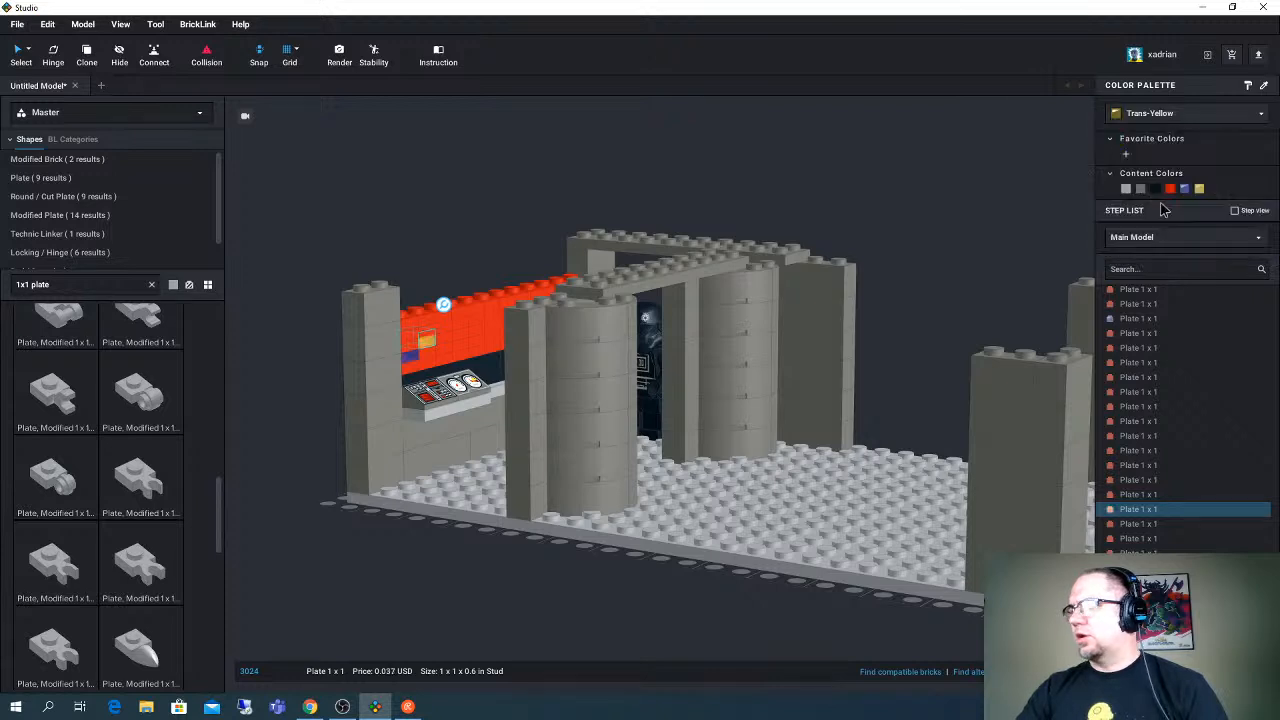
- Color a 1 x 1 plate farther along the red wall, past the yellow one, White
click(461, 336)
click(1136, 116)
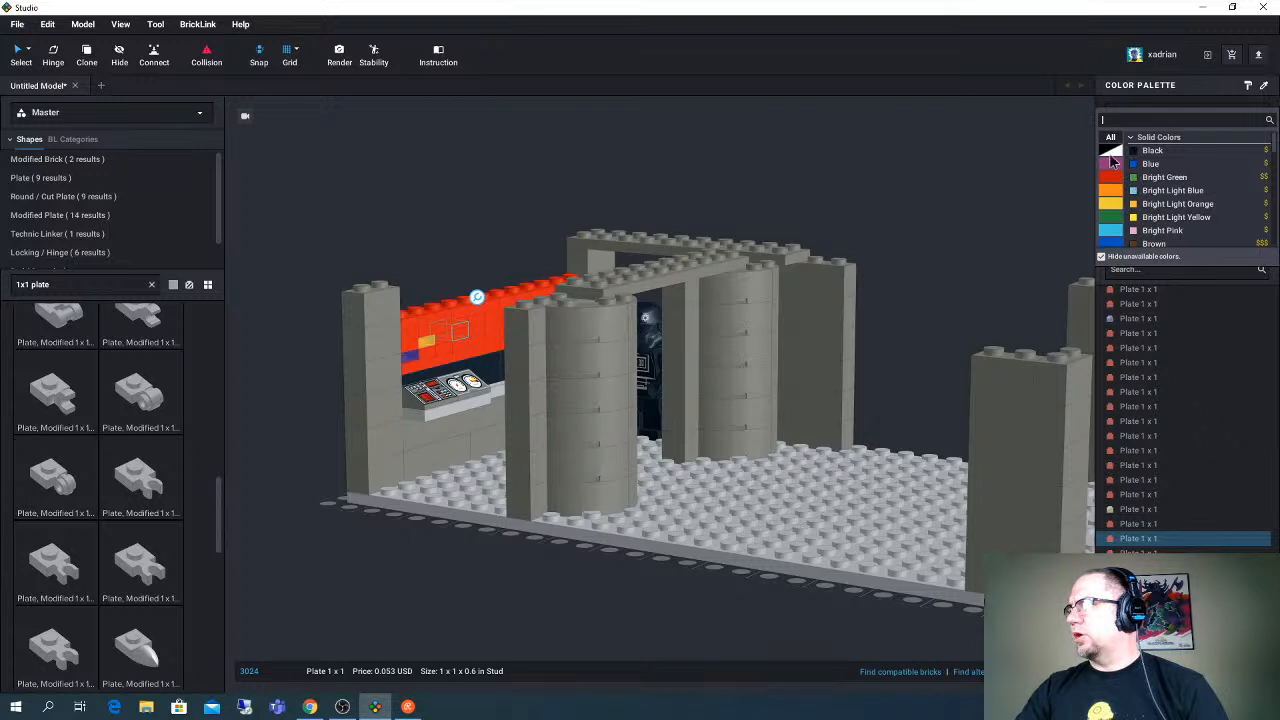
click(1110, 148)
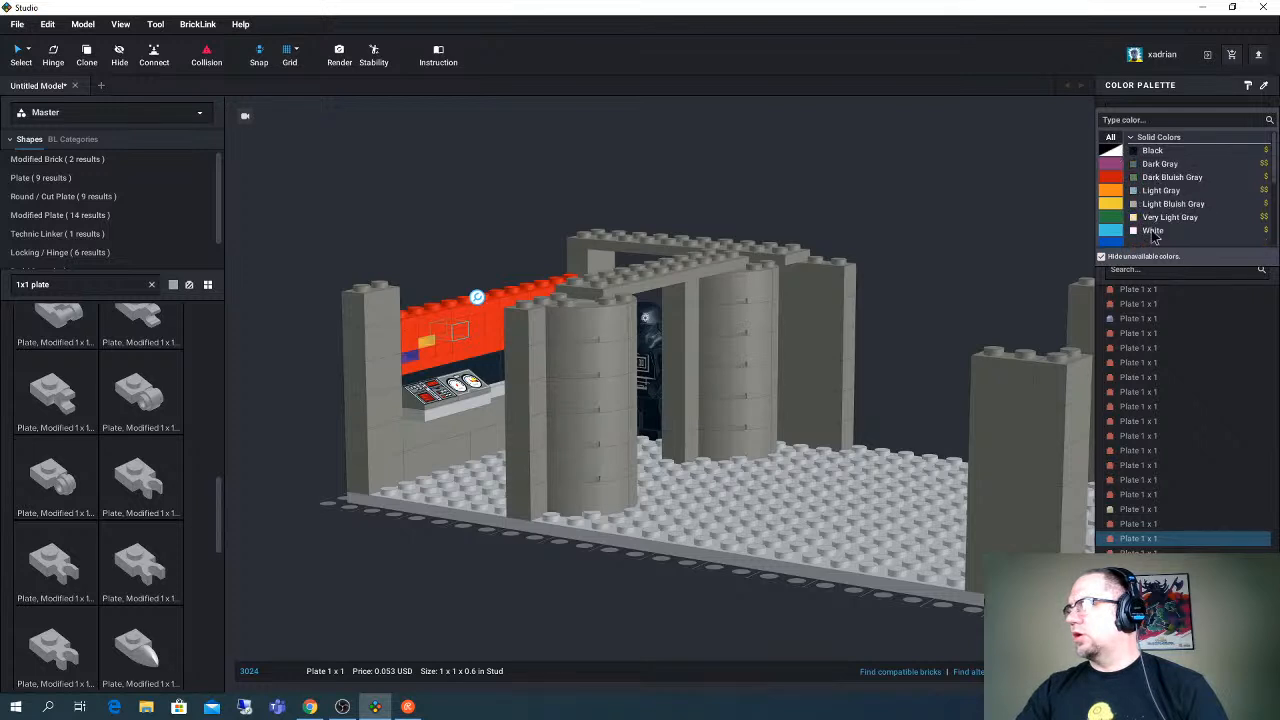
click(1152, 230)
- Color the 1 x 1 plate directly above the white one in the red wall Trans-Green
click(476, 330)
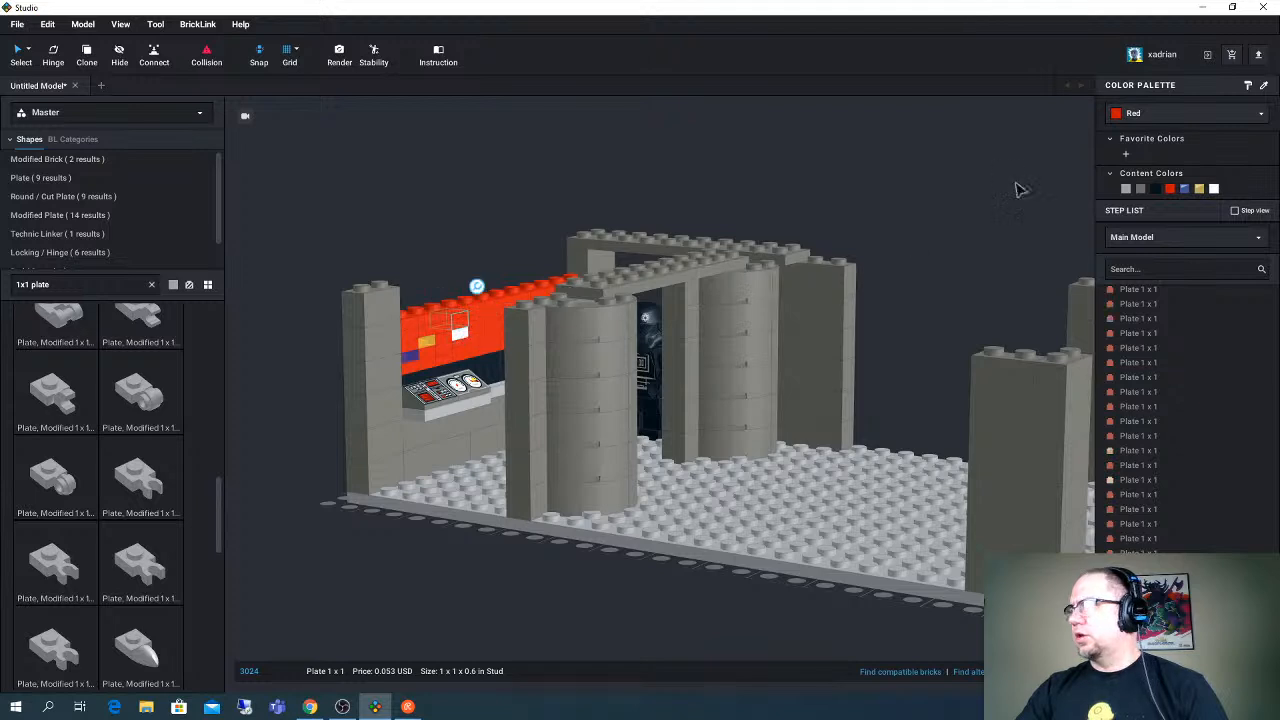
click(1130, 115)
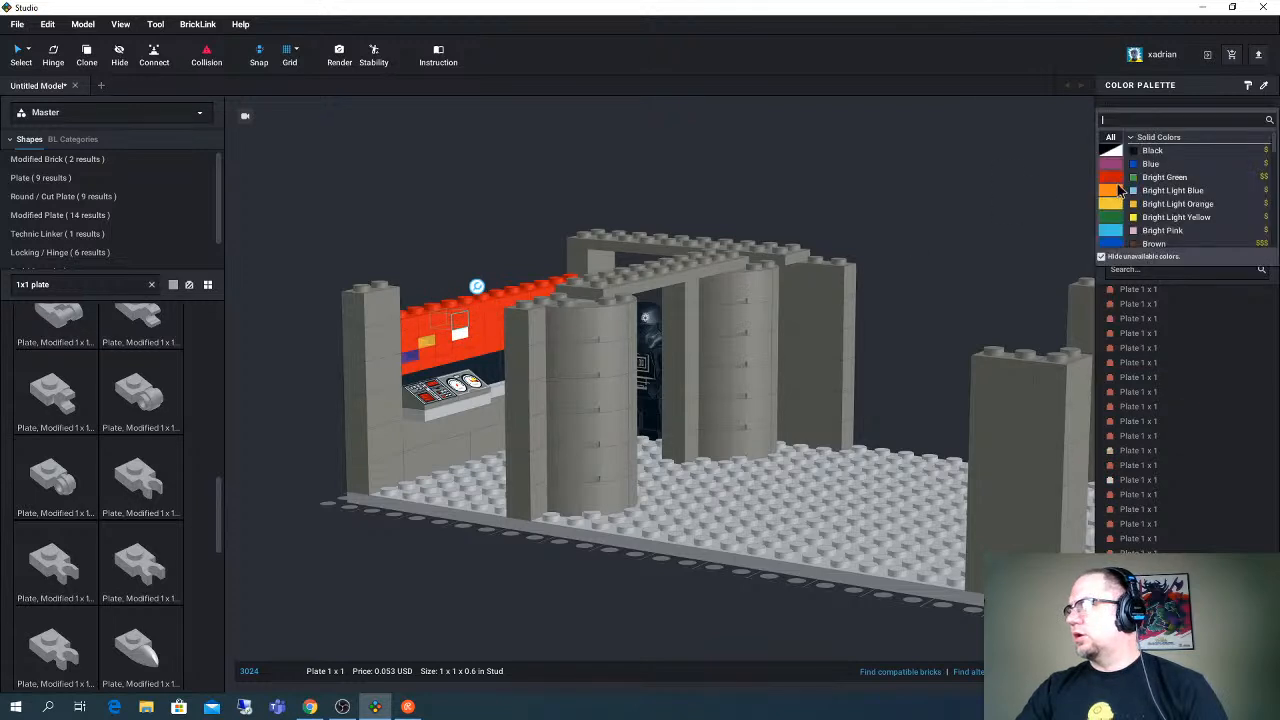
click(1115, 215)
scroll(1143, 210, down, 3)
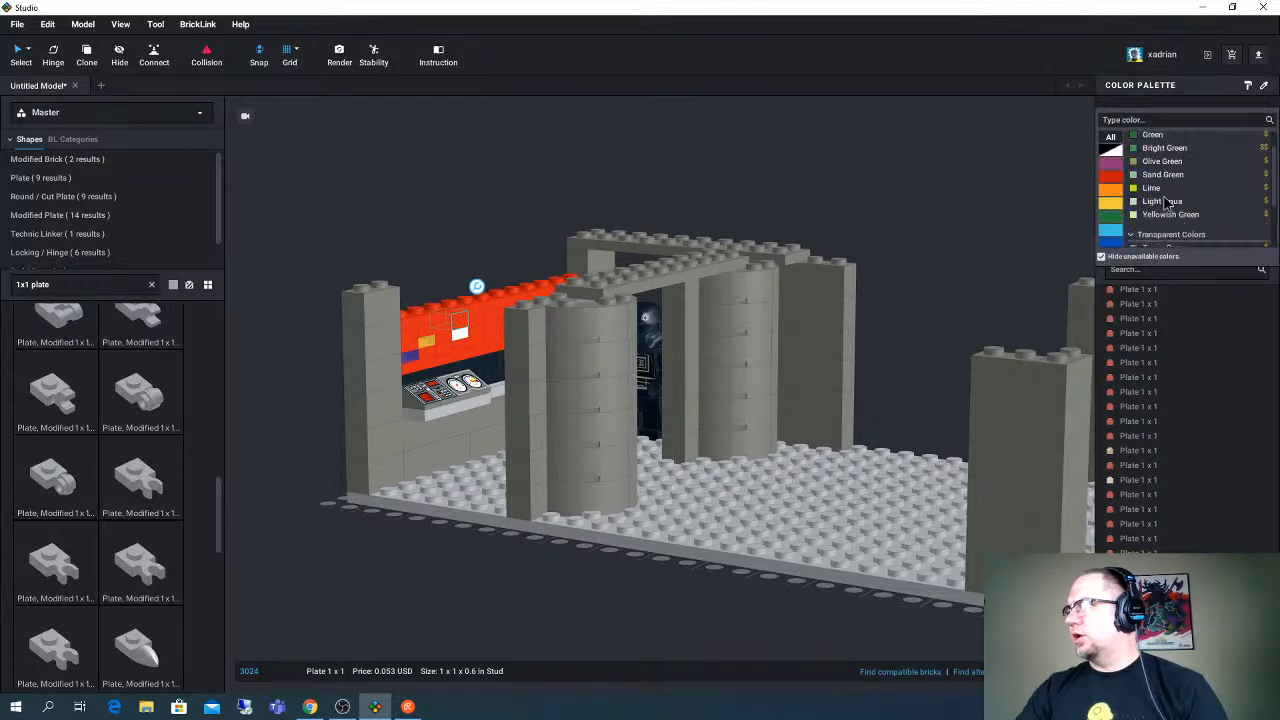
click(1168, 197)
right_drag(488, 230, 460, 244)
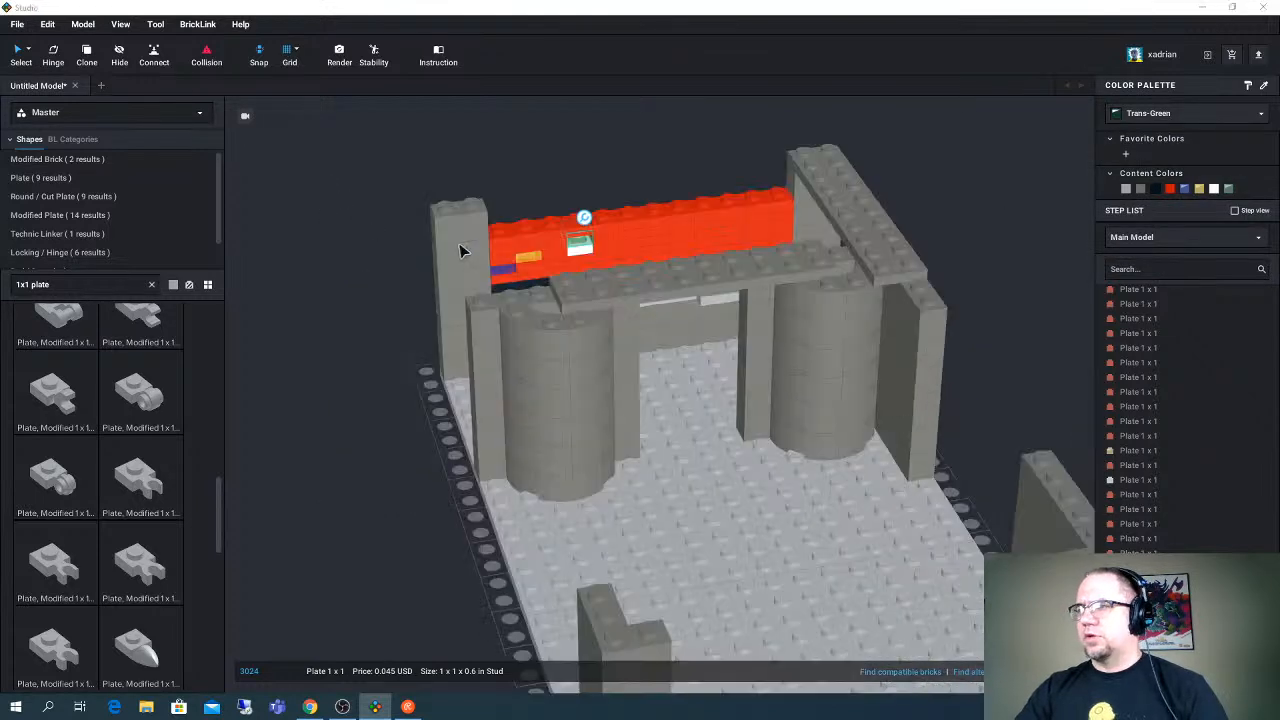
key(alt+Tab)
key(alt+Tab)
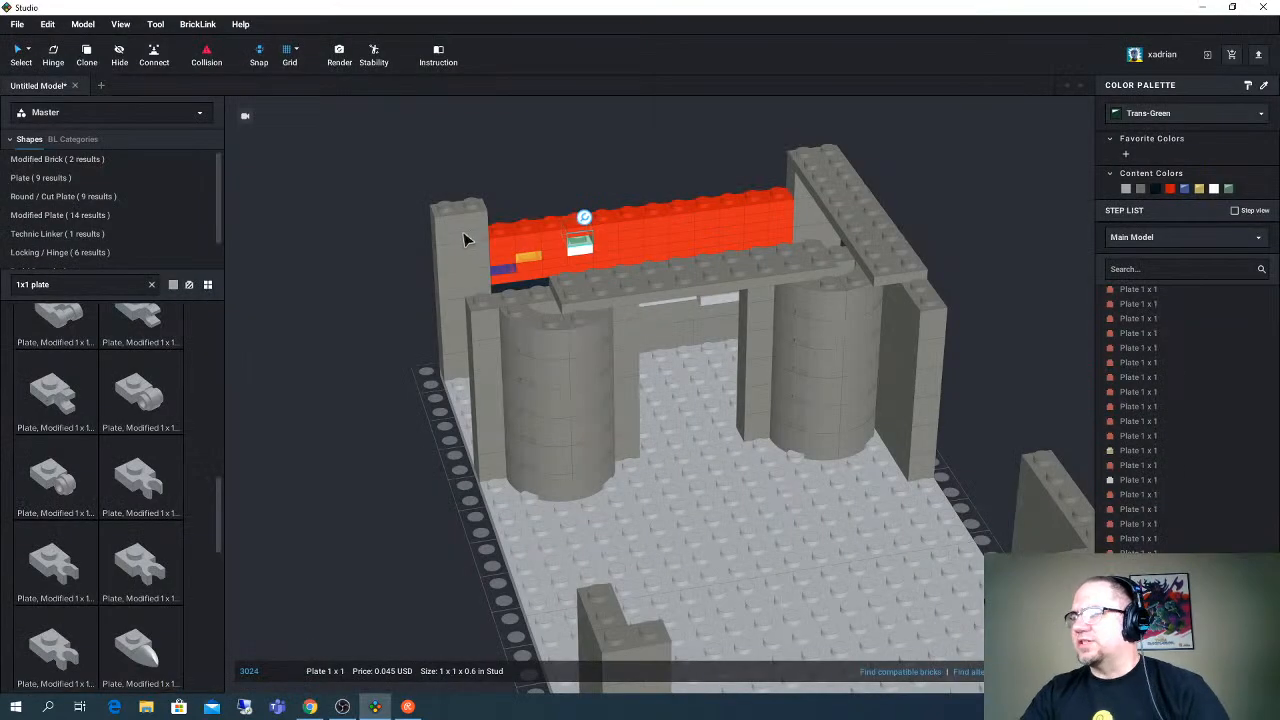
mouse_move(543, 217)
right_down()
mouse_move(574, 208)
mouse_move(560, 212)
right_up()
- Search the parts library for "1x2 brick pattern" and look through the printed bricks
triple_click(108, 287)
text(1x)
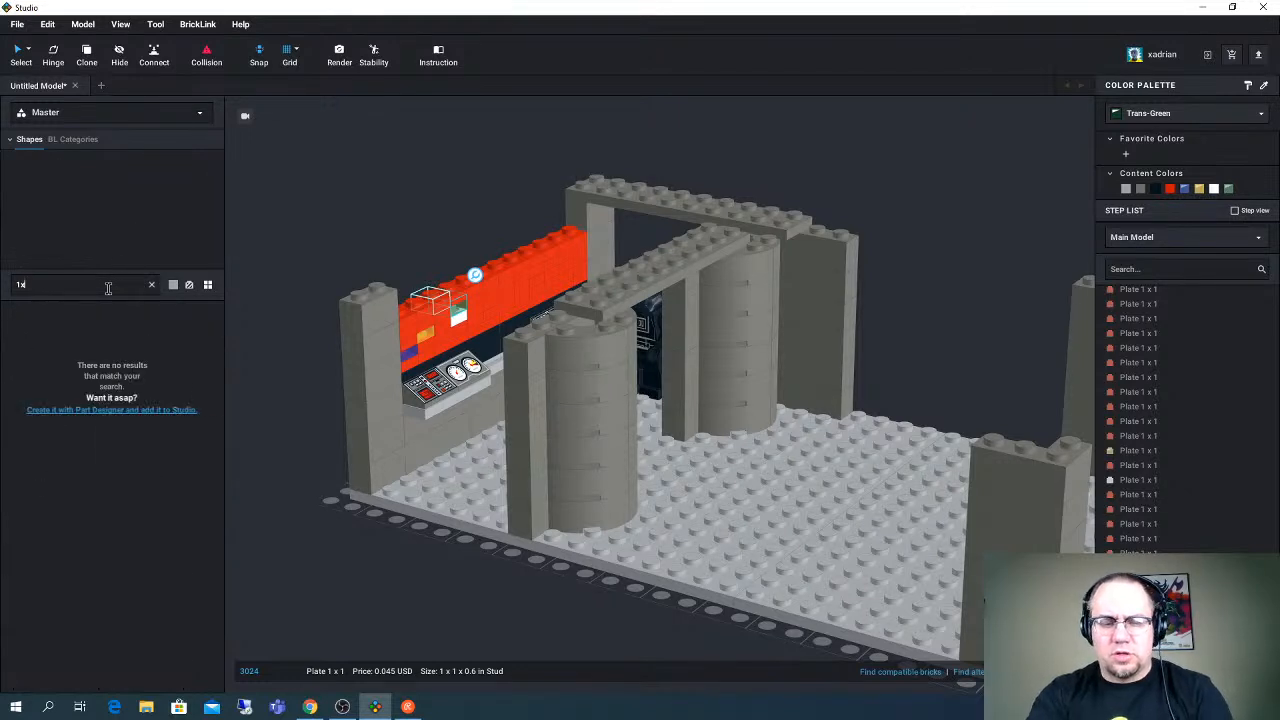
text(2 brick pattern)
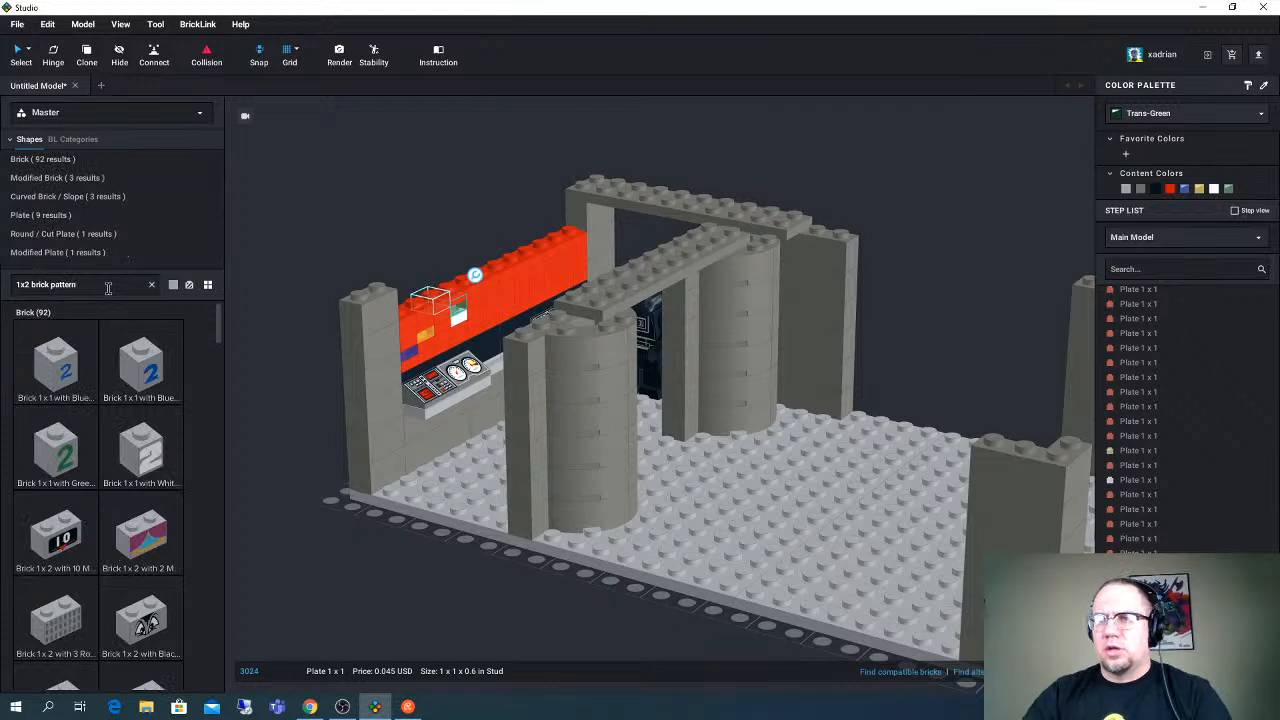
scroll(108, 505, down, 1)
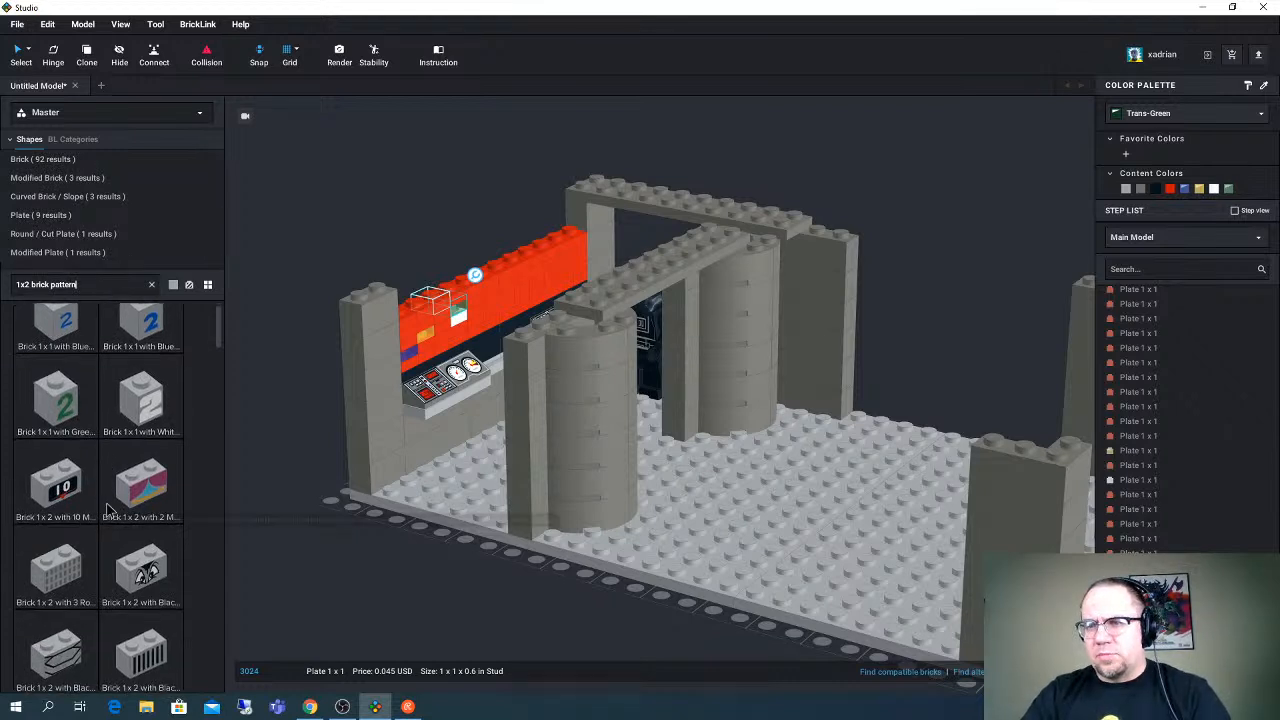
scroll(108, 510, down, 1)
- Try a Brick 1 x 2 with 10 Marker Pattern in Red in front of the base, and delete it
mouse_move(58, 428)
mouse_down()
mouse_move(282, 560)
mouse_move(292, 545)
mouse_move(318, 562)
mouse_up()
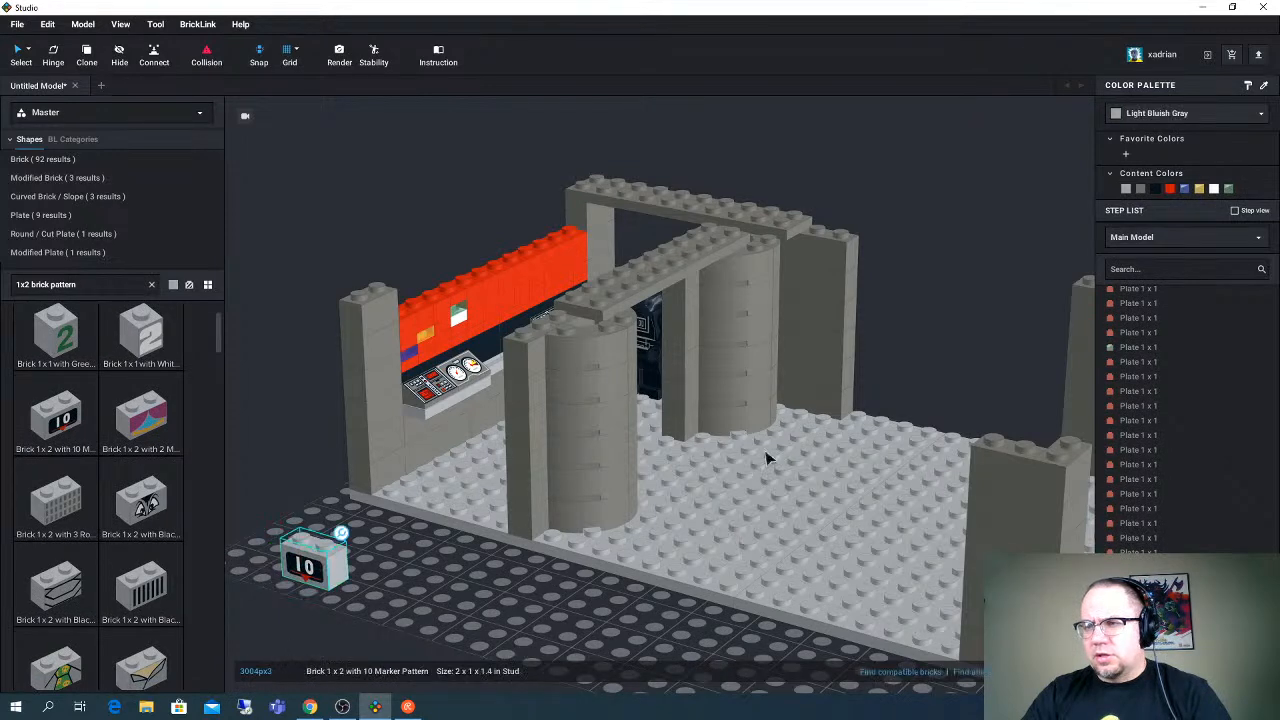
click(1170, 189)
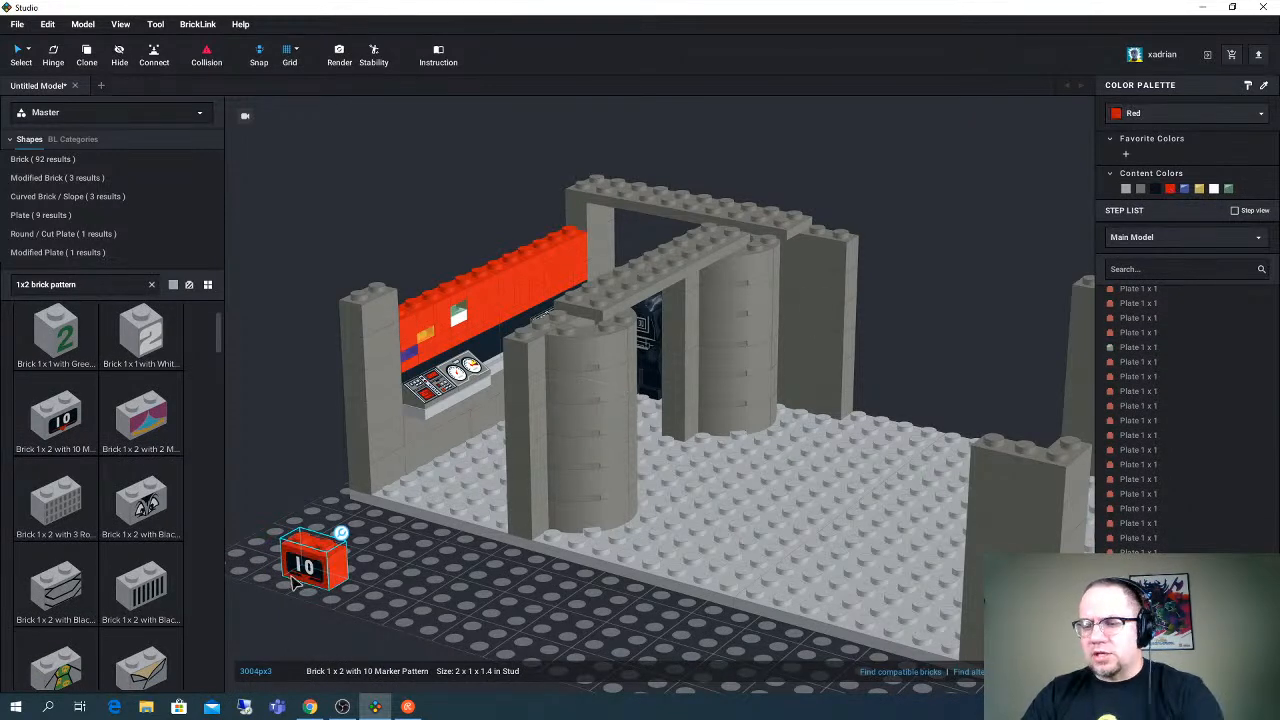
key(Delete)
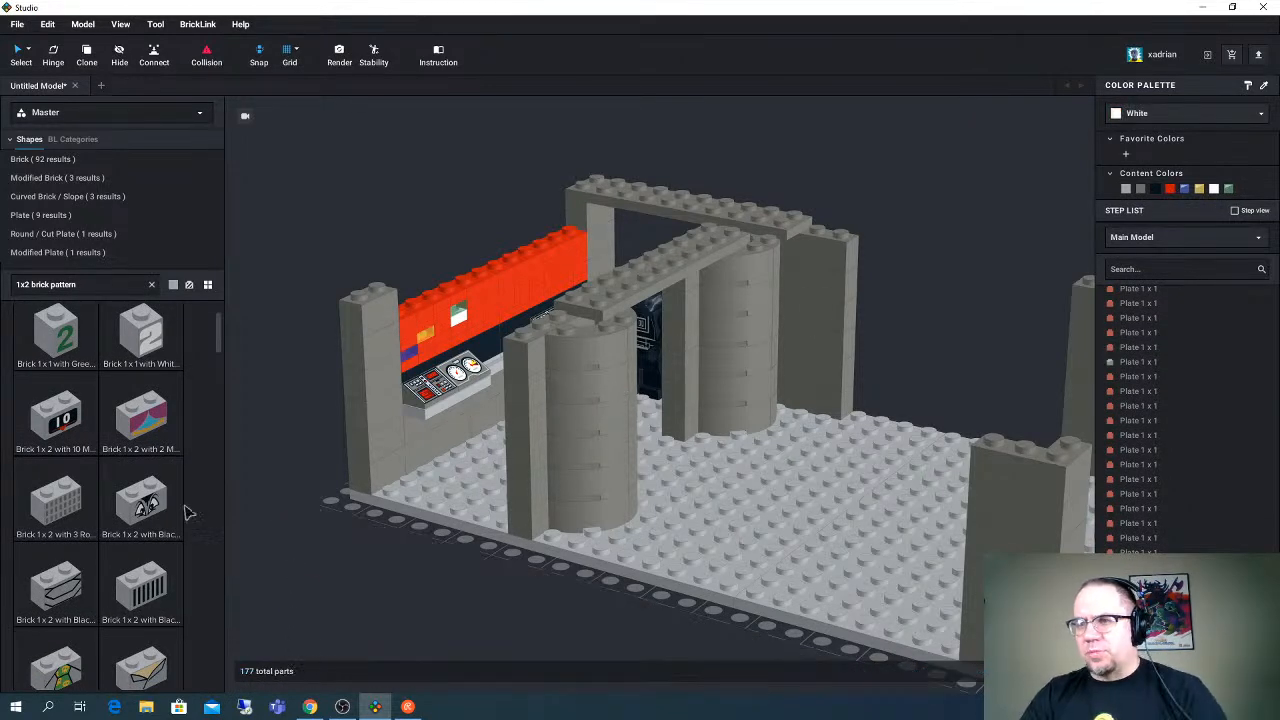
- Set the parts library's display color to Red and reopen its color choices
click(173, 285)
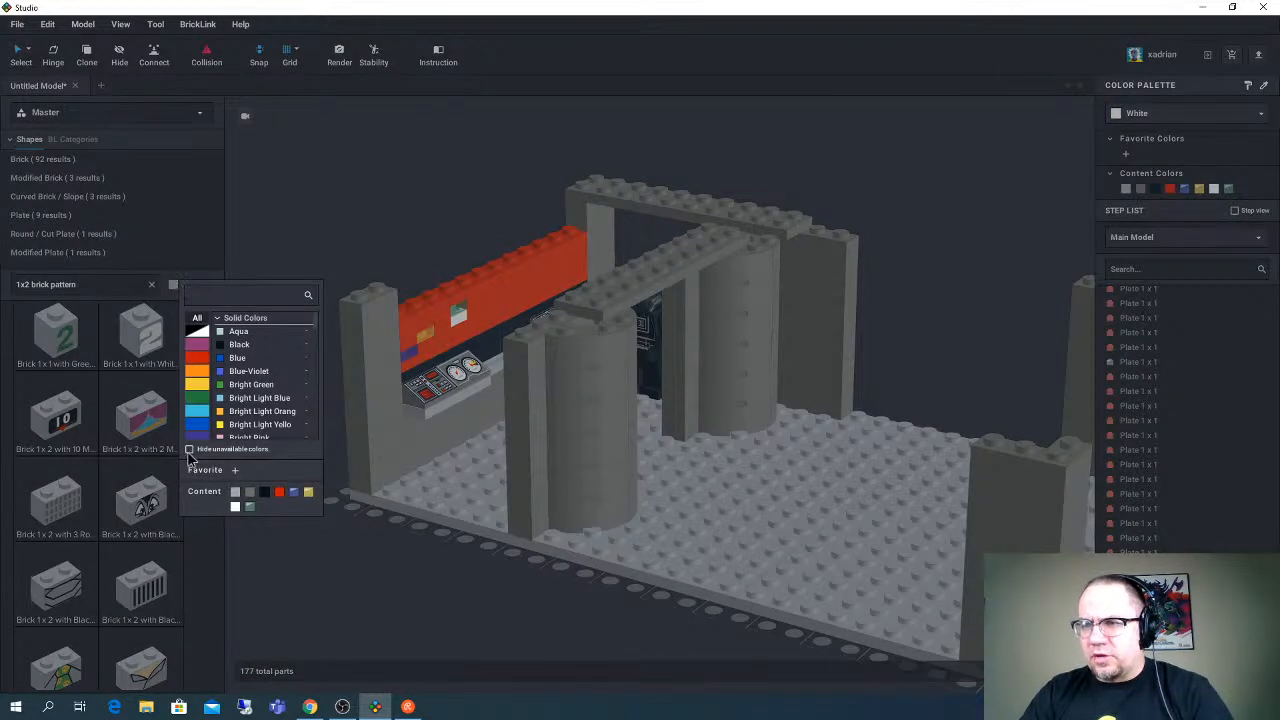
click(280, 492)
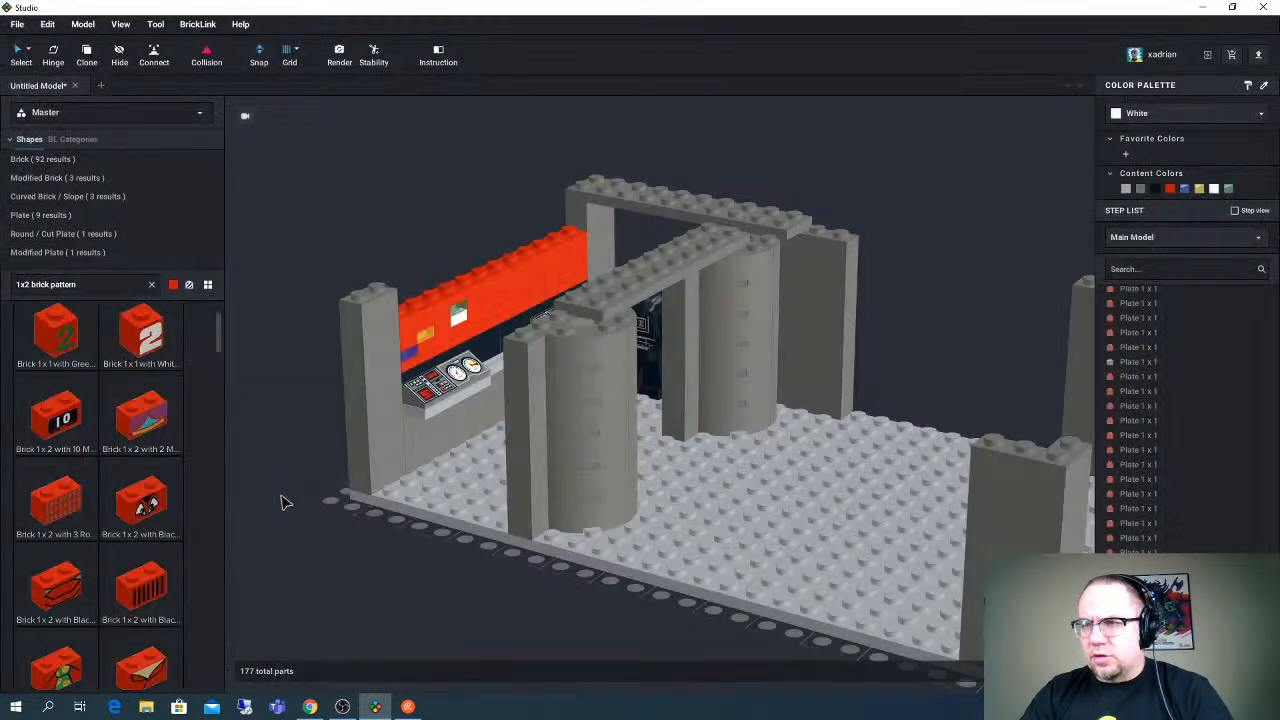
click(173, 285)
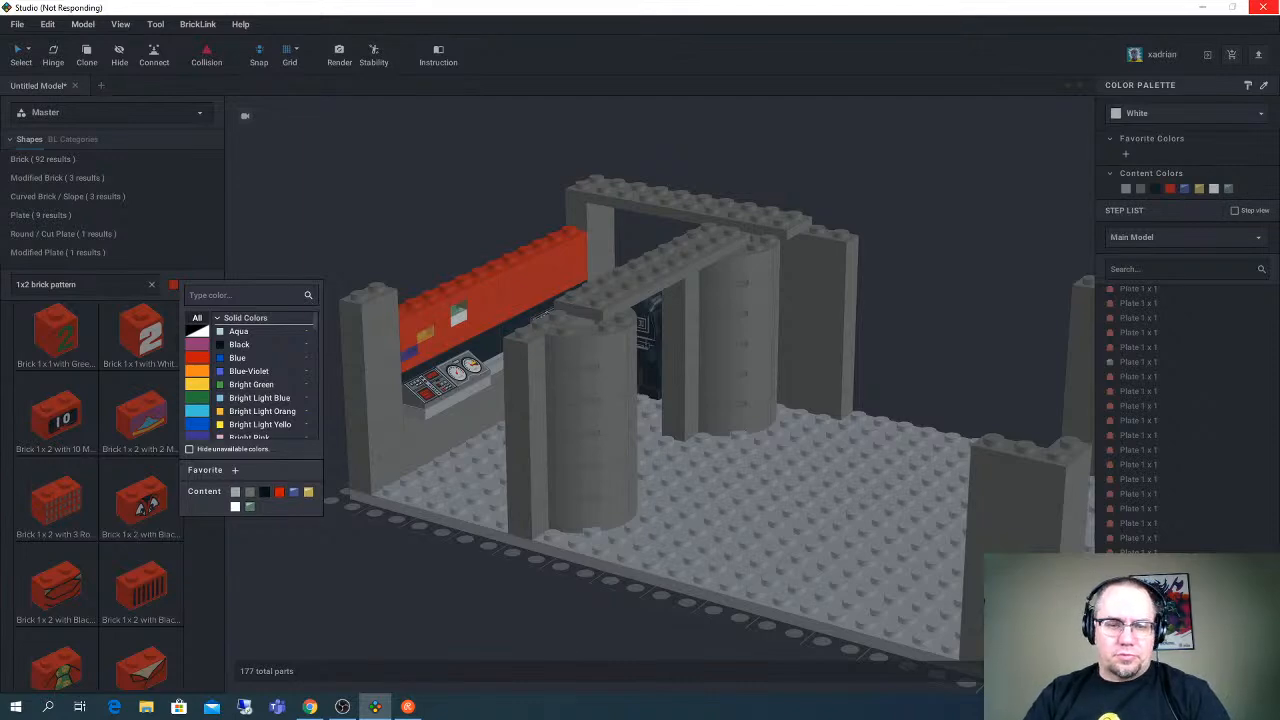
- Close the frozen Studio window, and close the "death star interior" image search page in the browser
click(1263, 7)
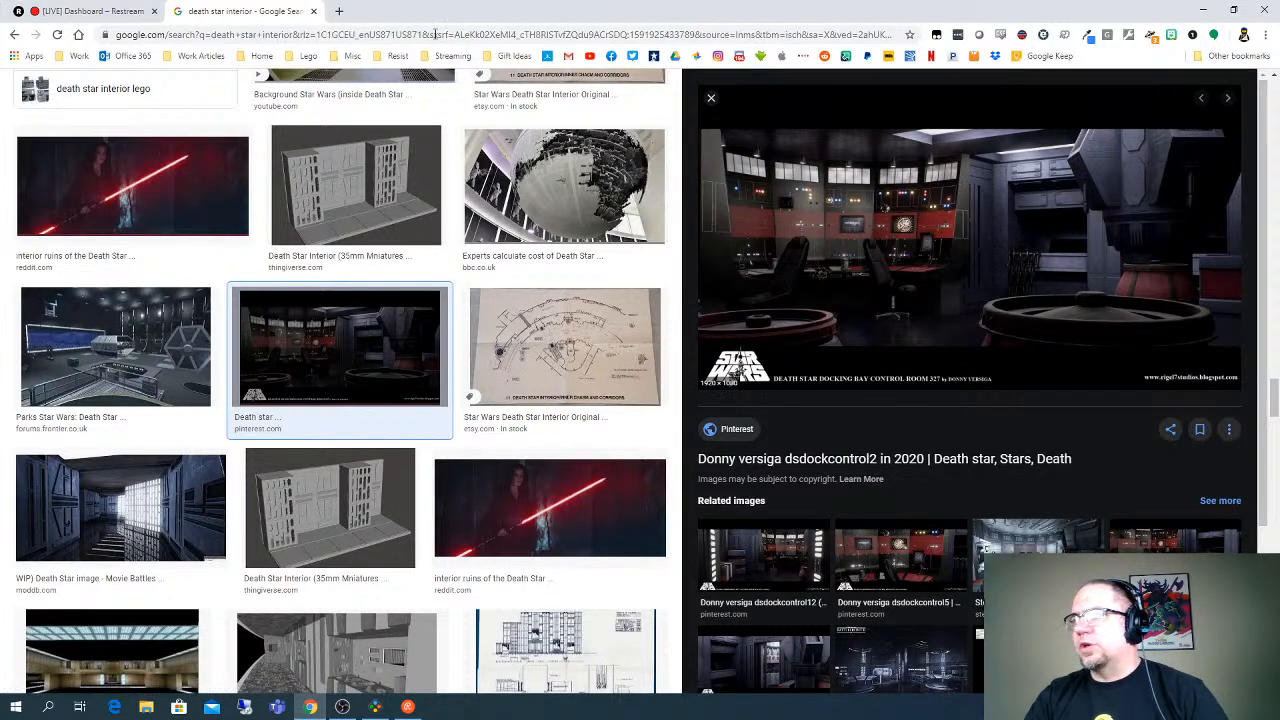
click(314, 11)
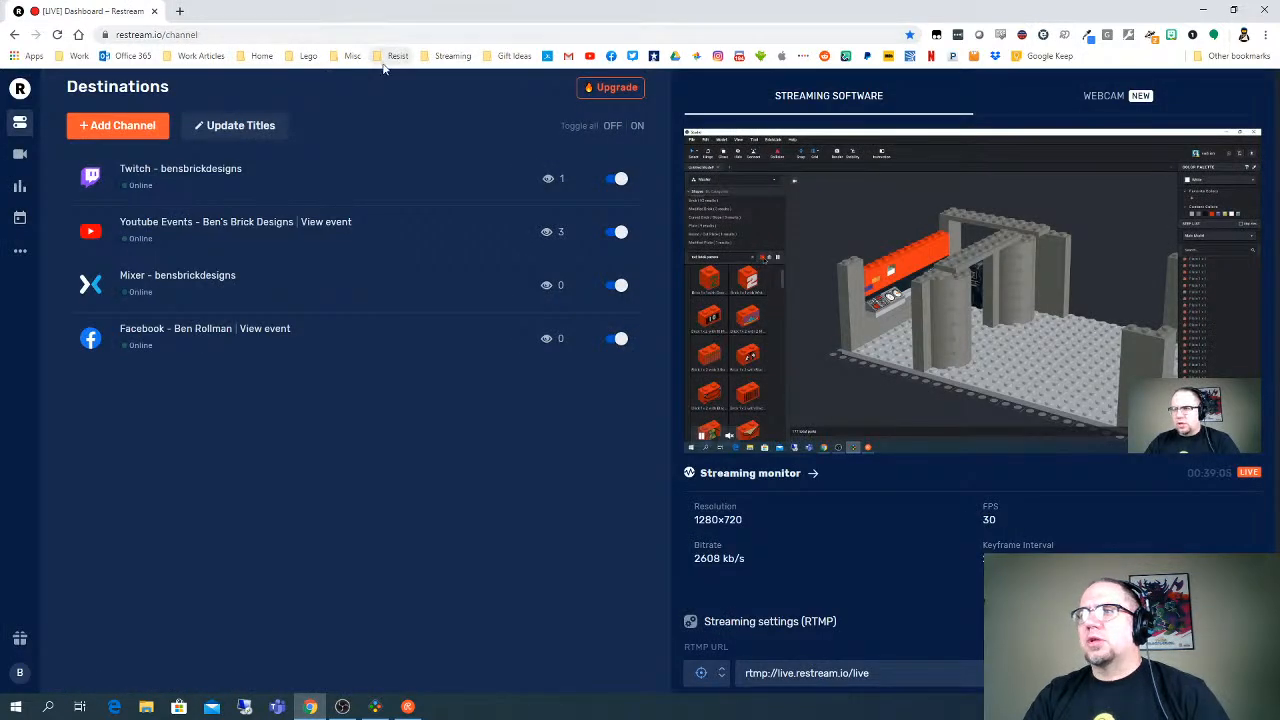
click(448, 56)
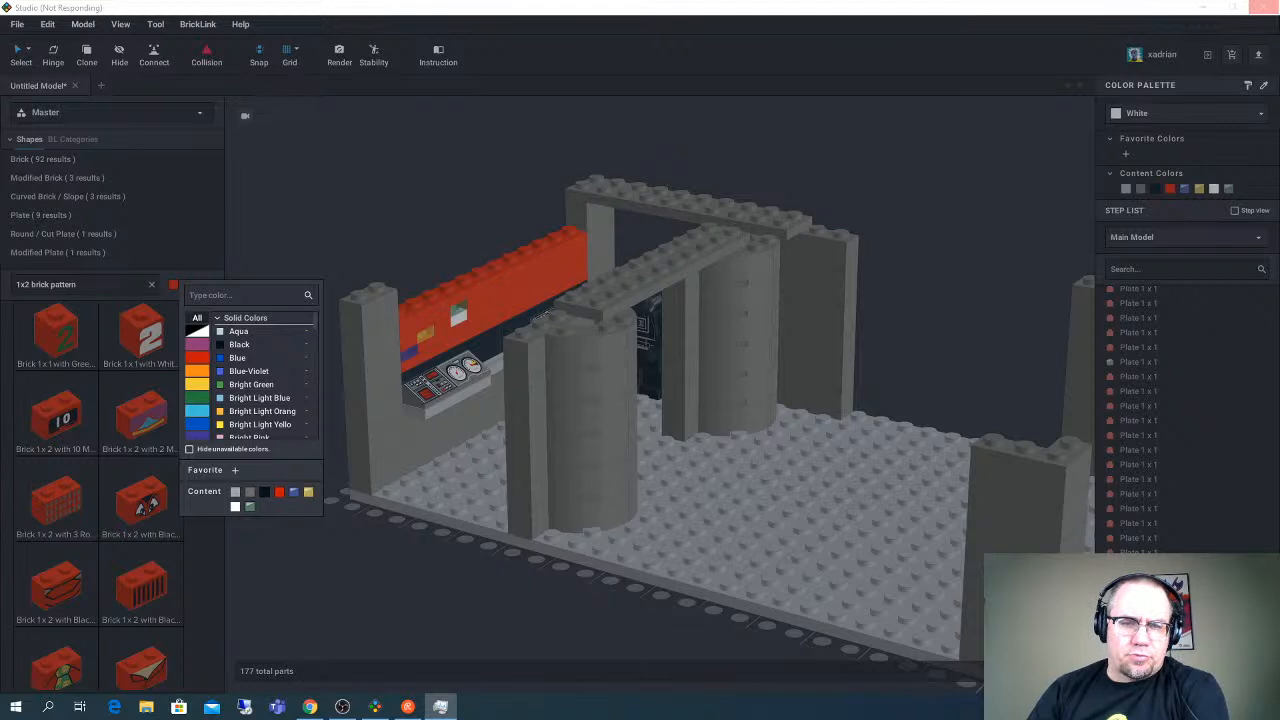
click(390, 14)
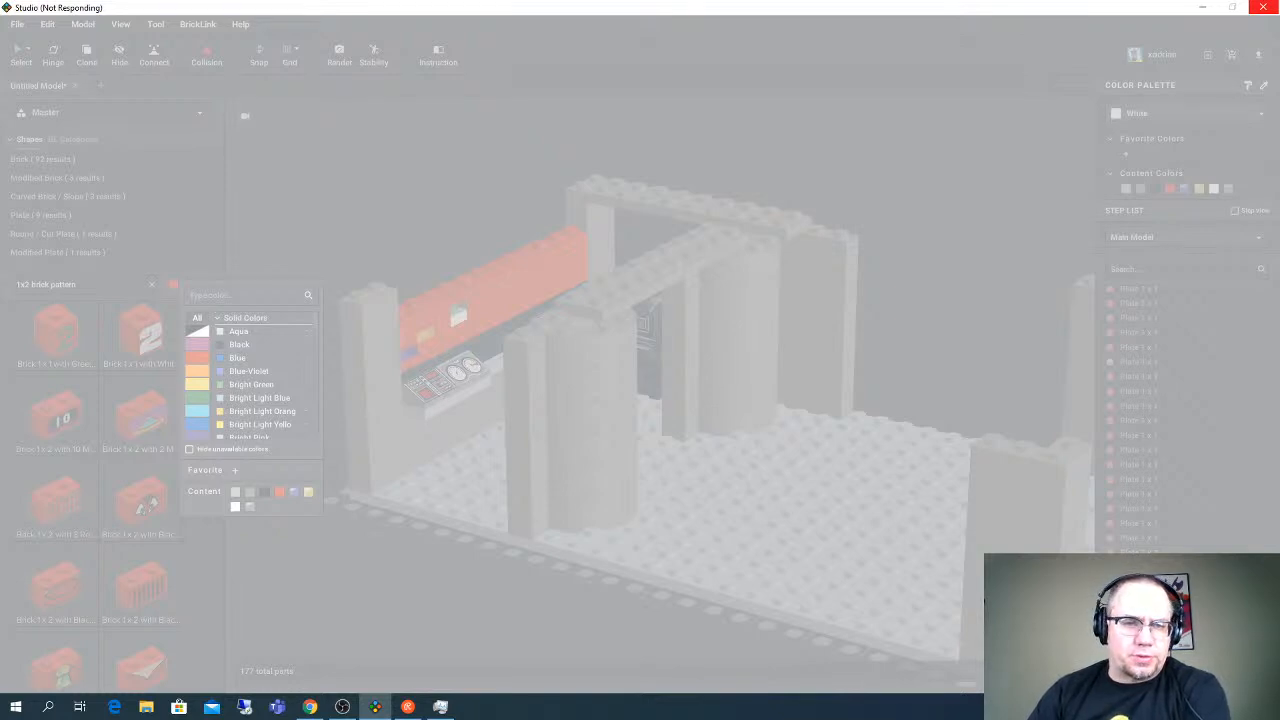
click(1263, 7)
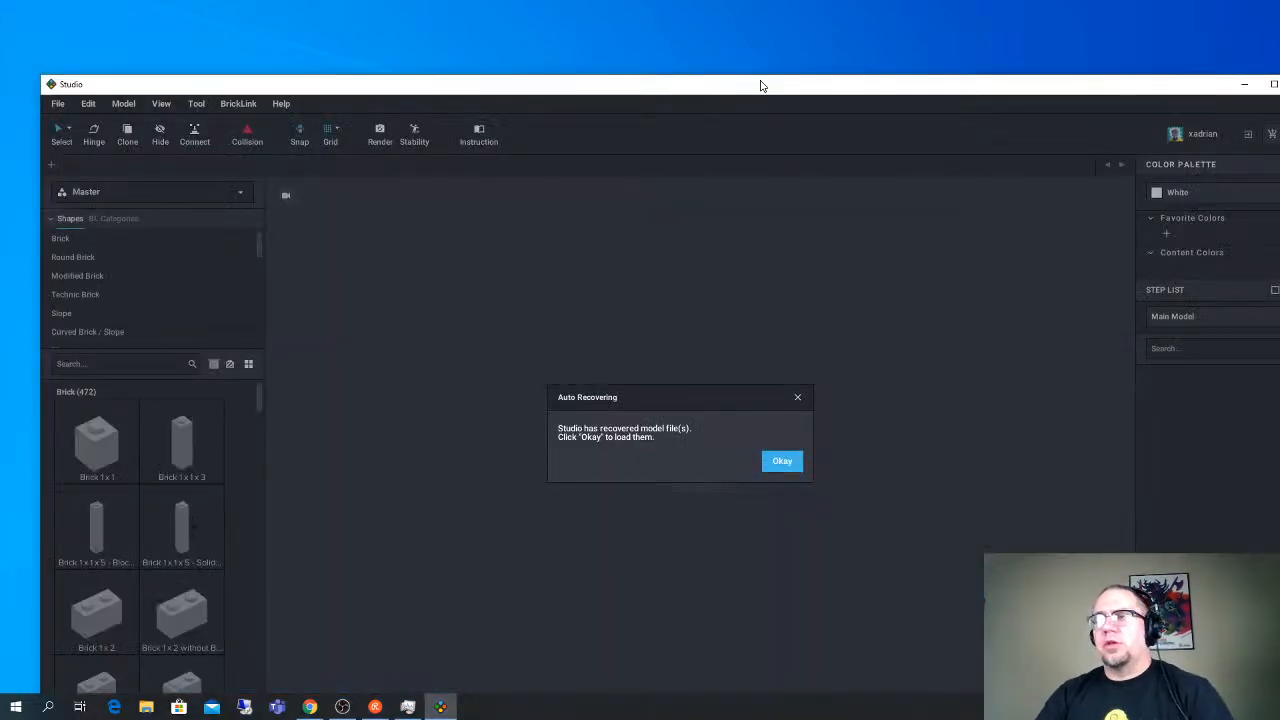
- Load the auto-recovered model file and maximize the Studio window
click(780, 463)
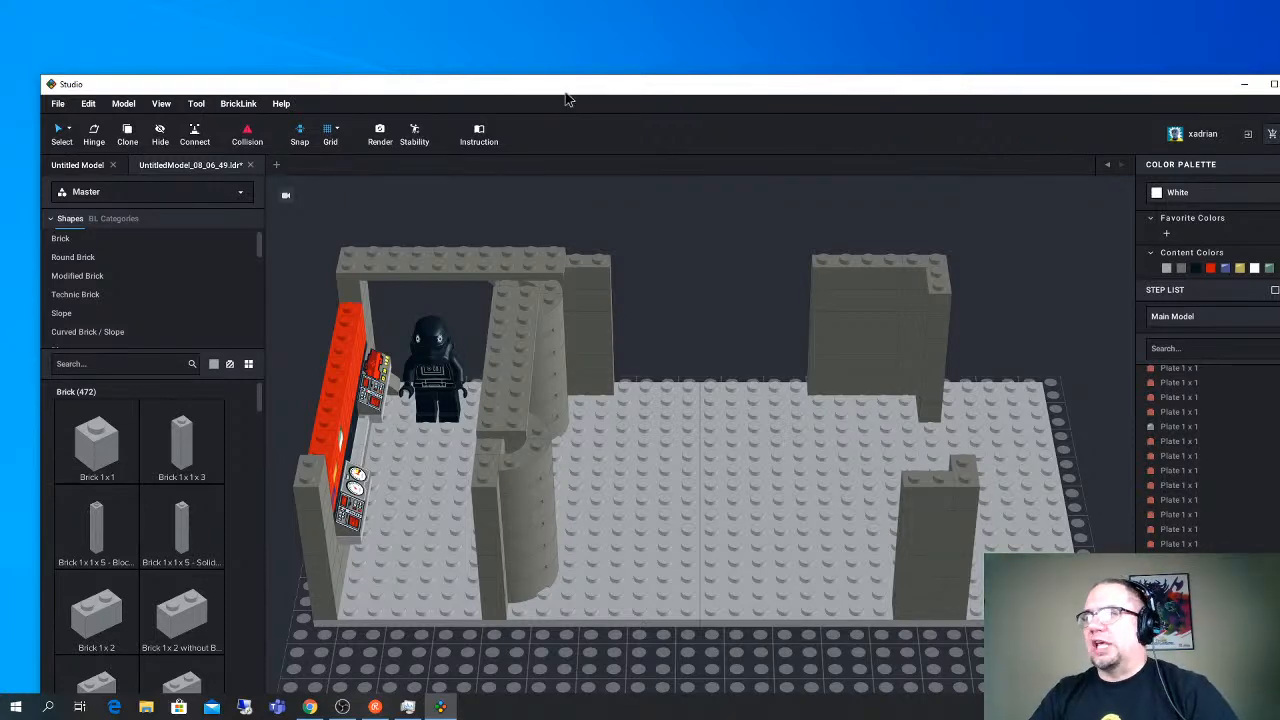
drag(563, 88, 545, 6)
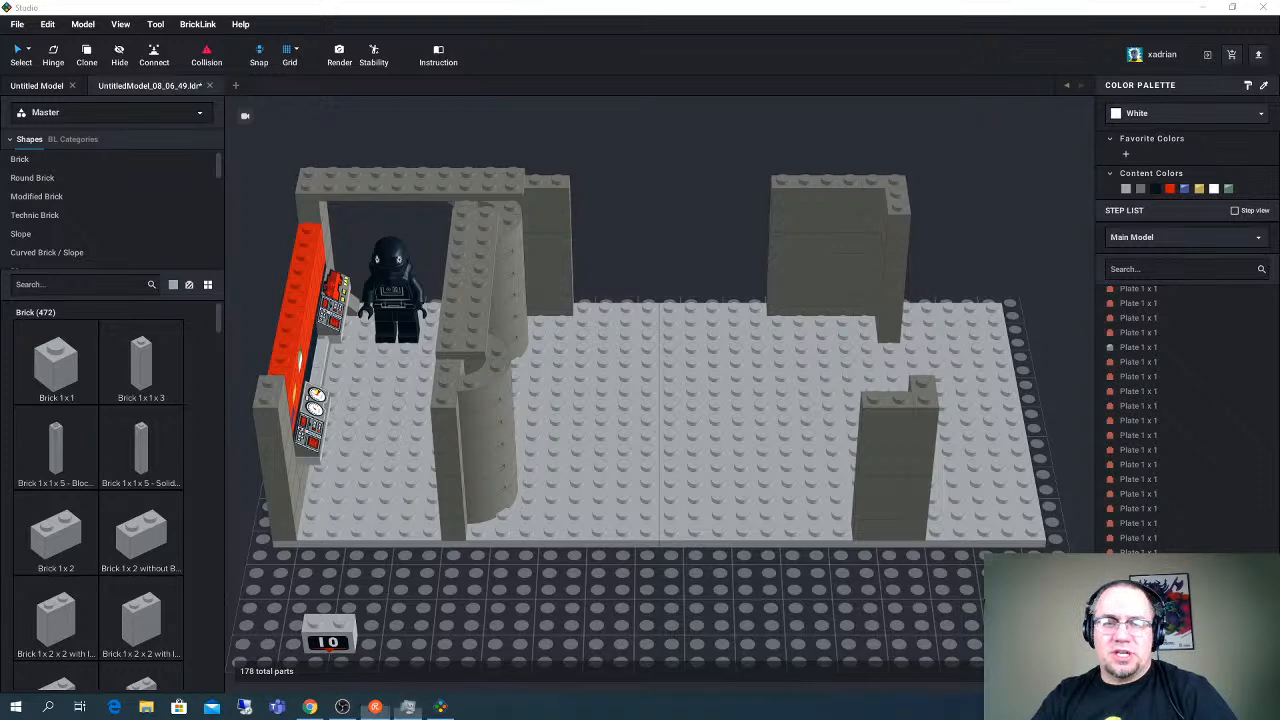
- Delete the Brick 1 x 2 with 10 Marker Pattern standing in front of the base
right_drag(366, 286, 346, 274)
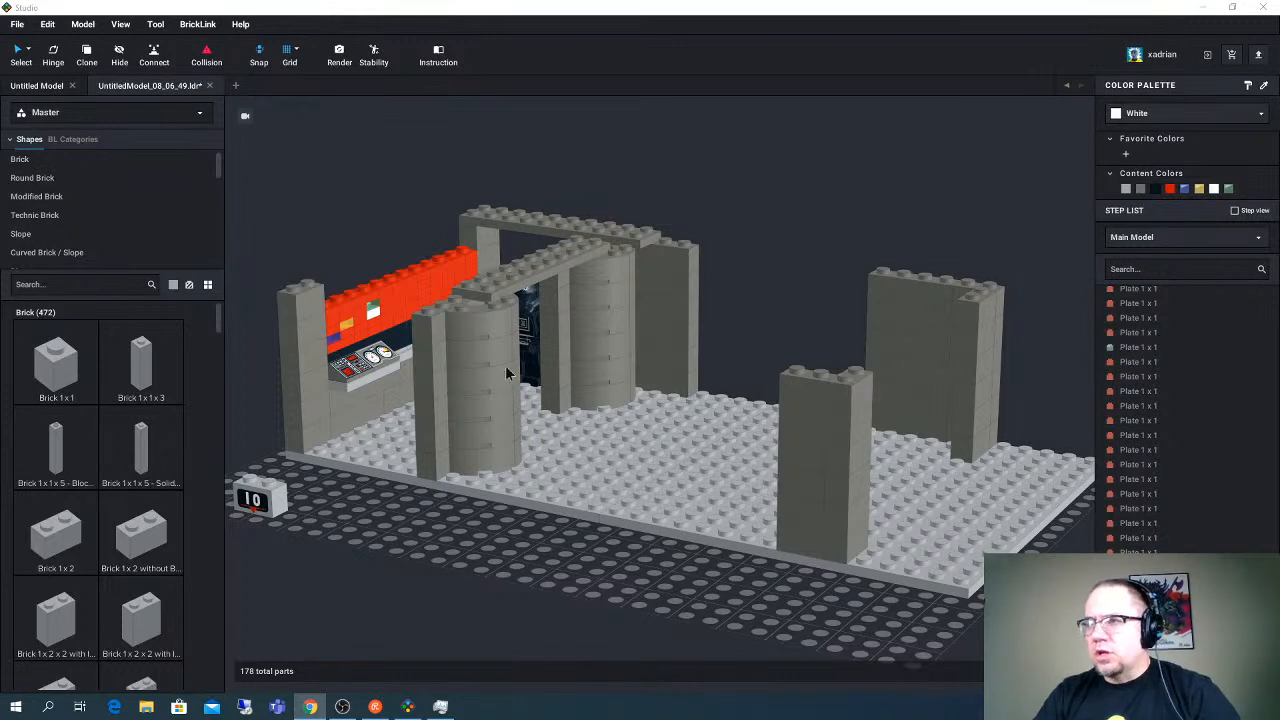
click(265, 500)
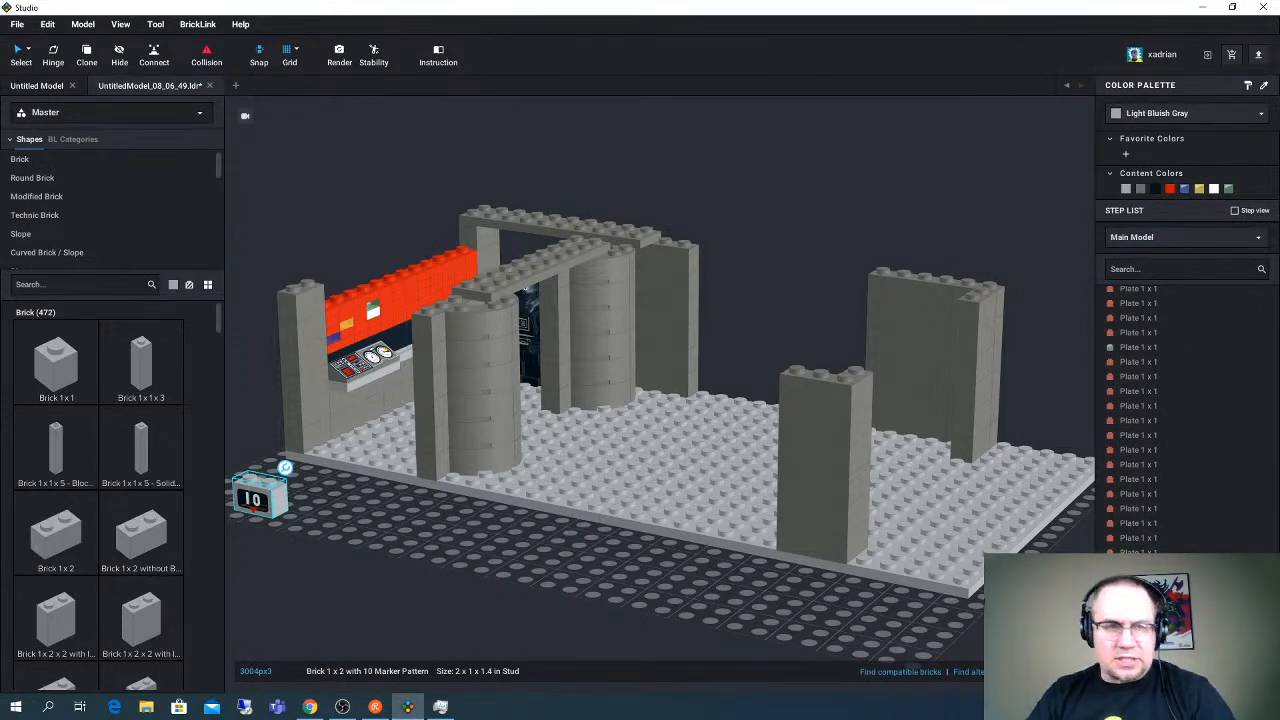
key(alt+Tab)
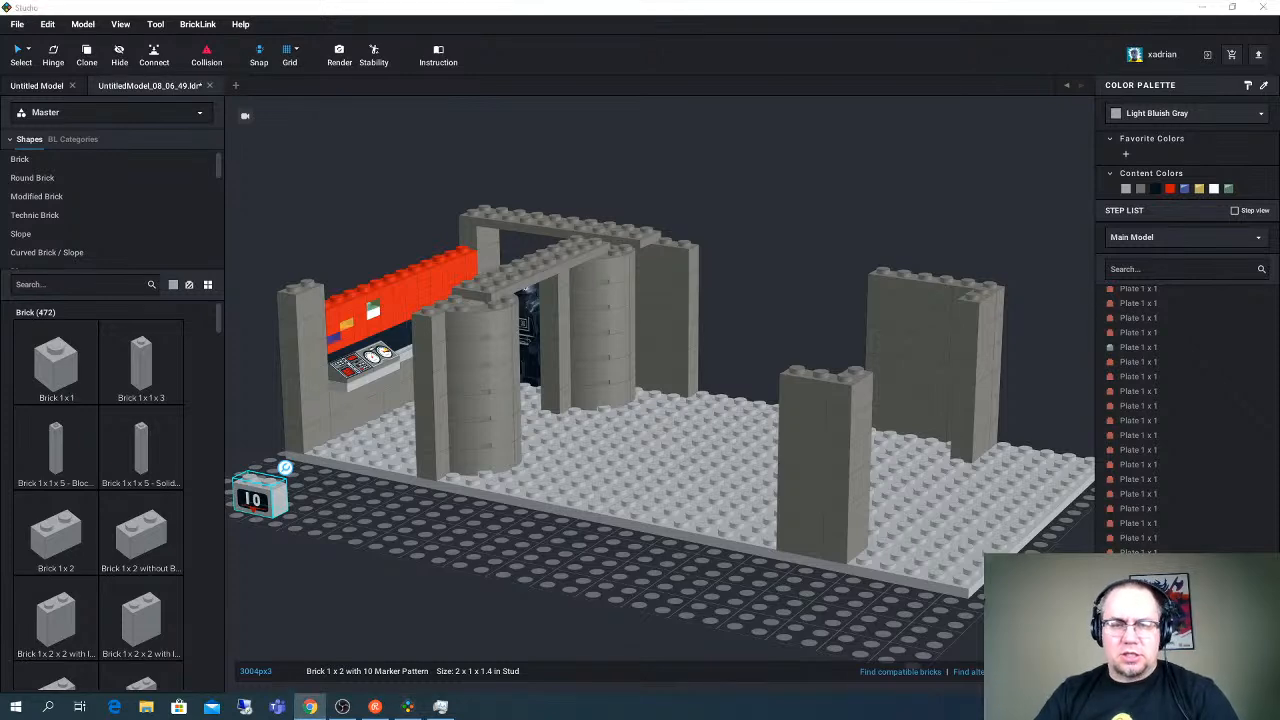
key(alt+Tab)
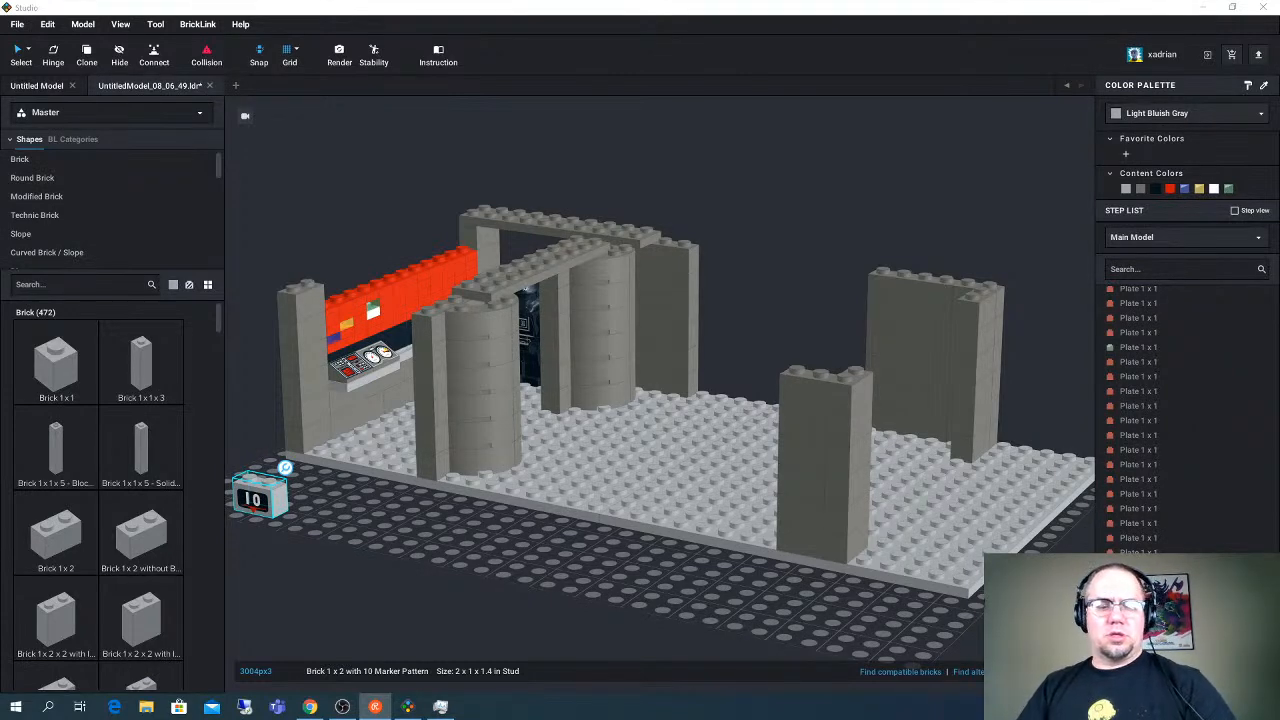
key(alt+Tab)
key(alt+Tab)
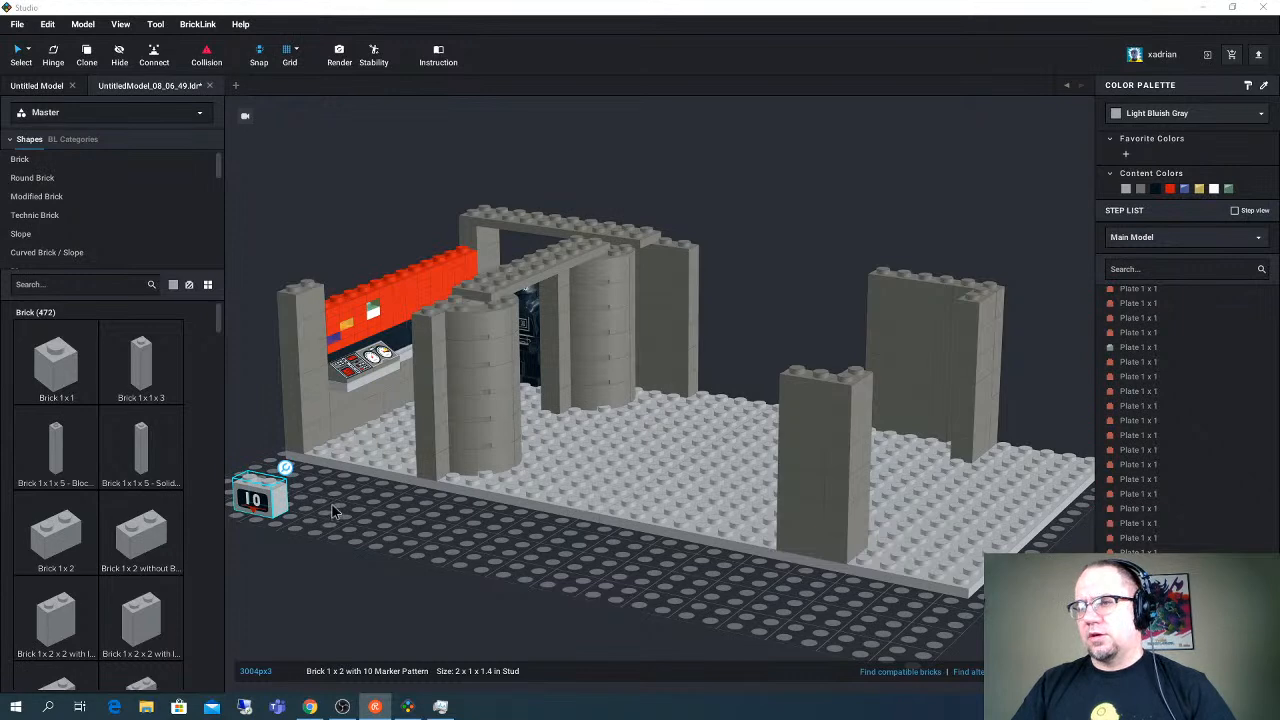
key(alt+Tab)
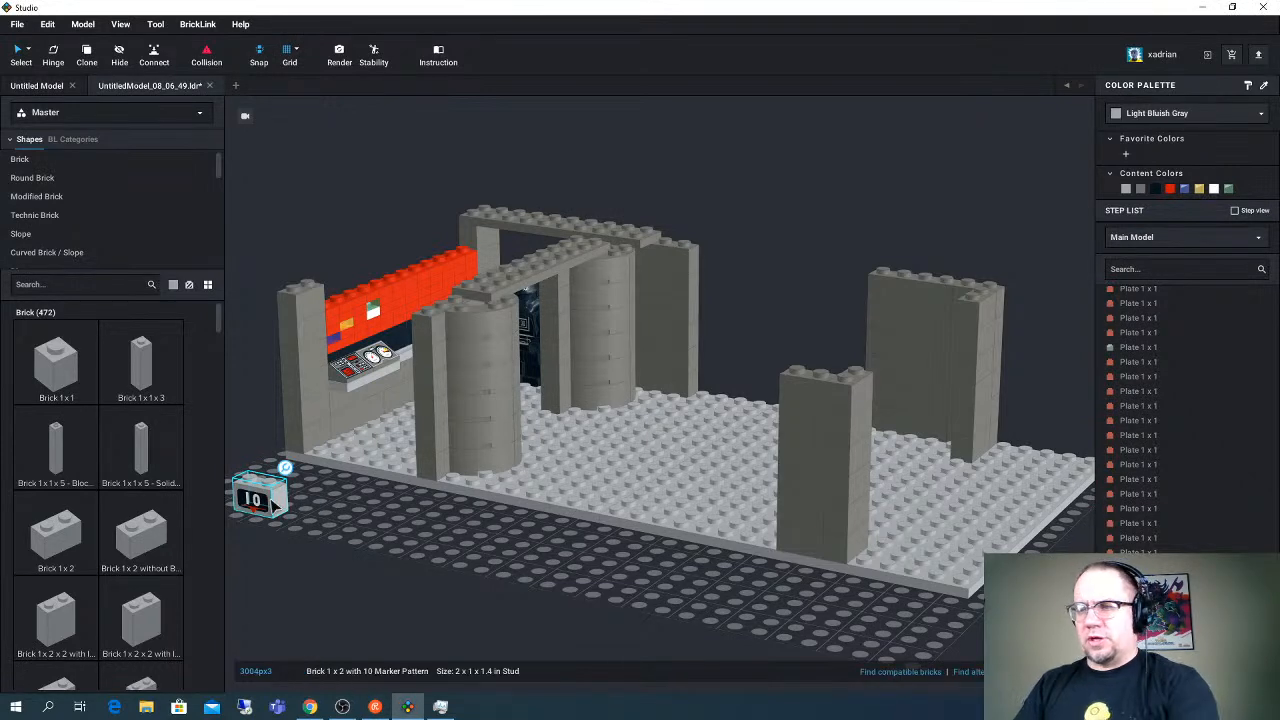
key(Delete)
right_drag(410, 291, 352, 312)
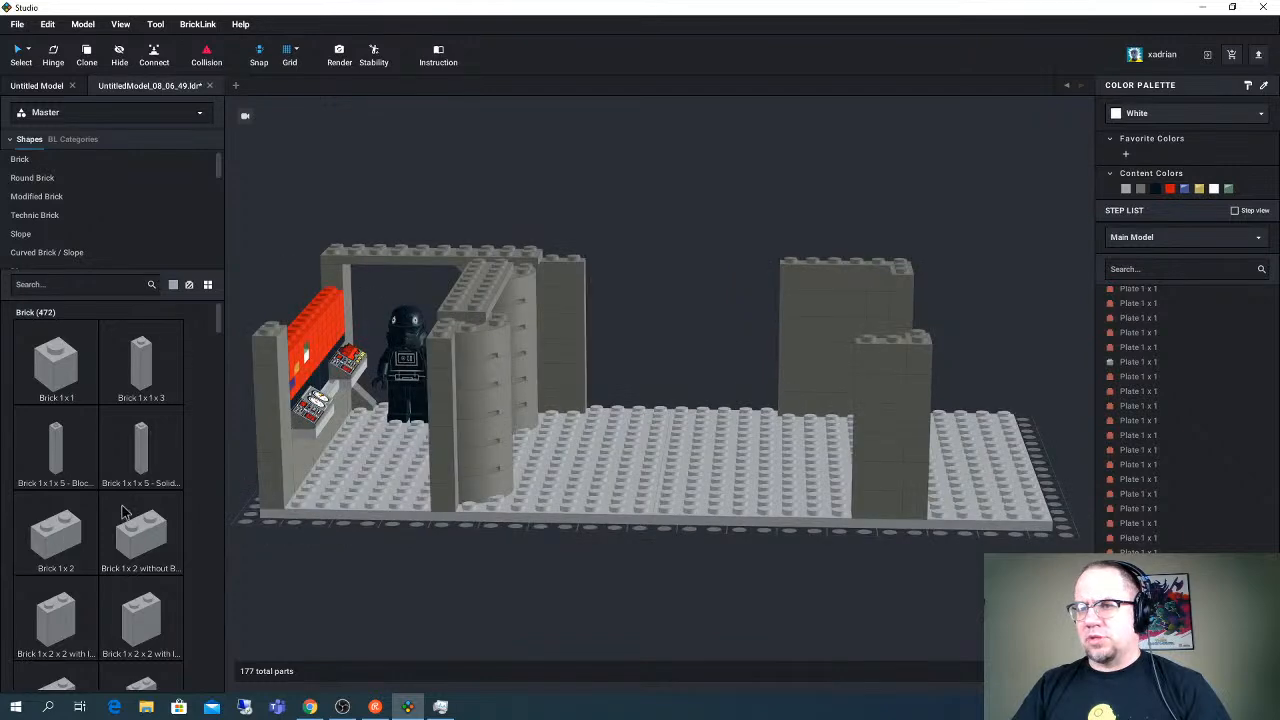
right_drag(233, 336, 443, 310)
click(464, 290)
ctrl+click(591, 309)
key(ctrl+c)
key(ctrl+v)
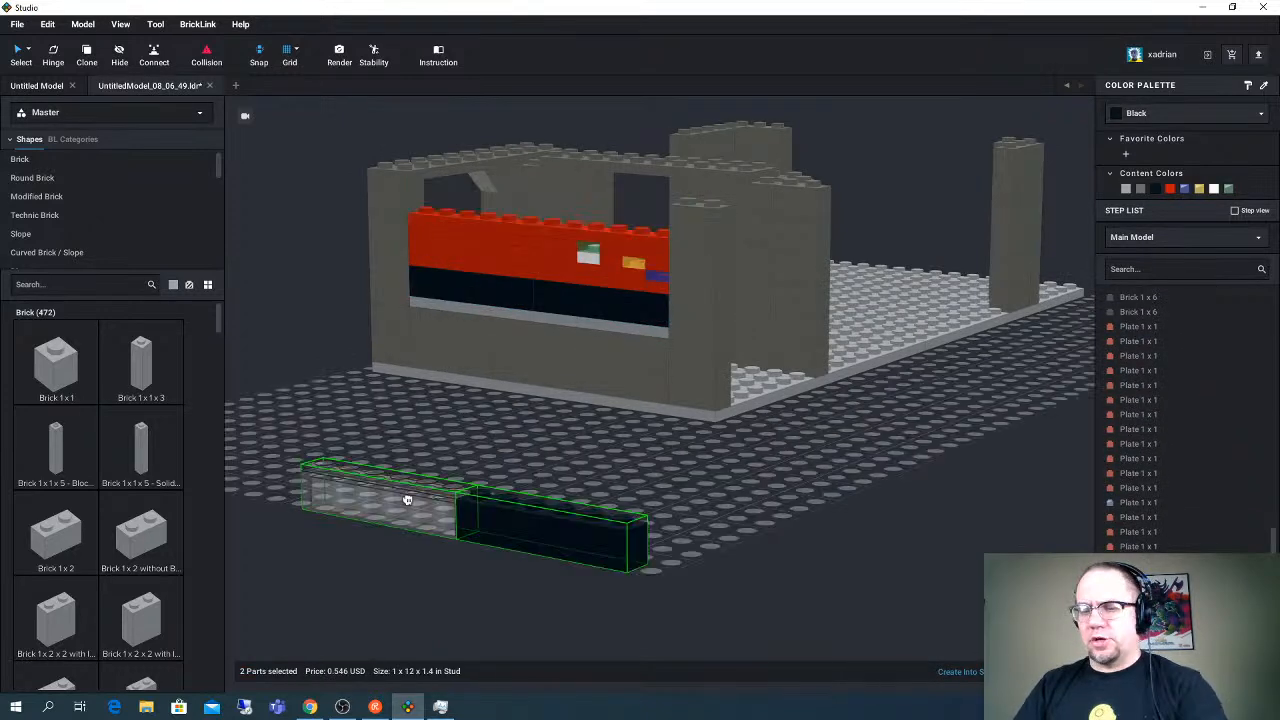
- Search the parts for "1x6 plate" and place a Plate 1 x 6 on one half of the red wall's top
click(53, 286)
text(1x6 plate)
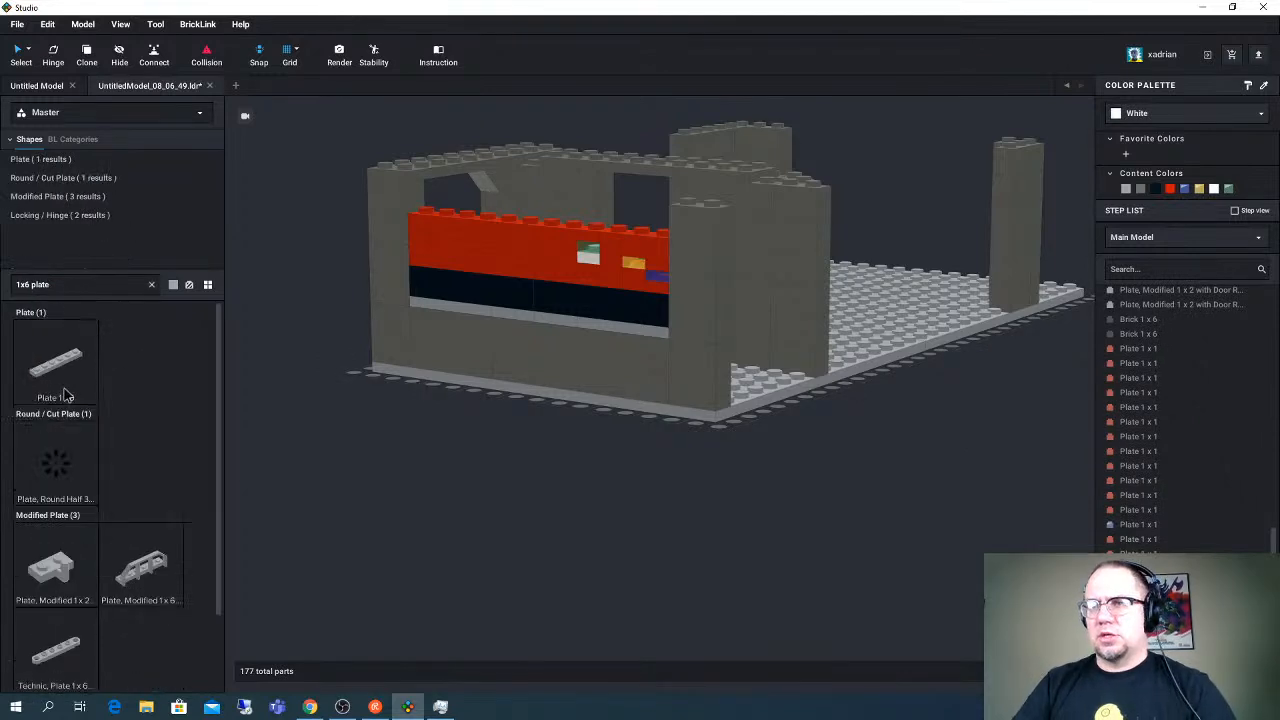
click(55, 360)
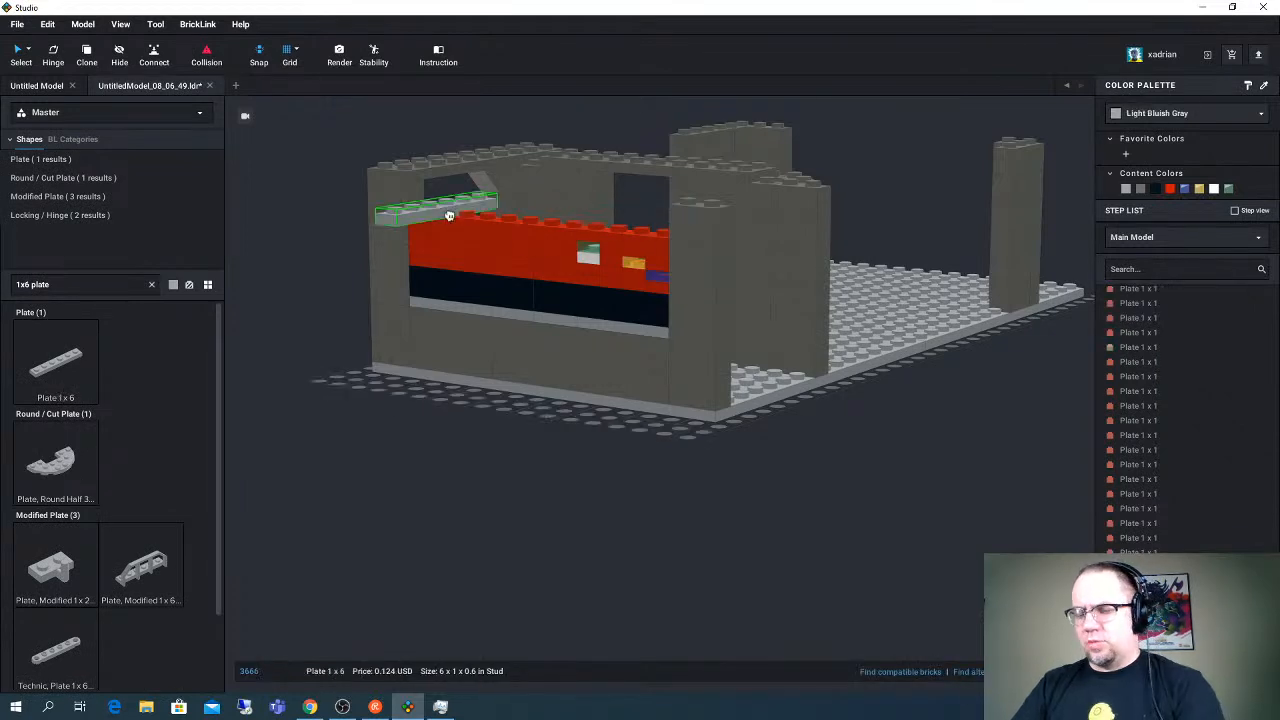
click(489, 217)
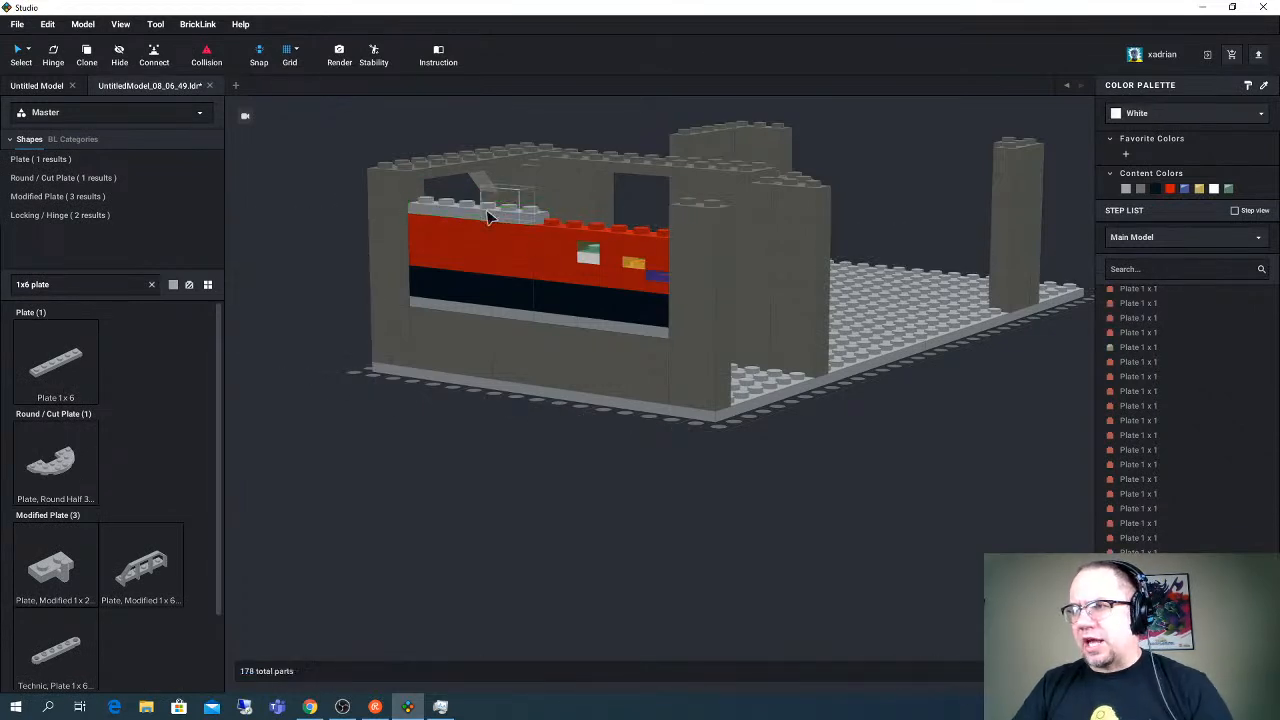
- Add a second Plate 1 x 6 on the rest of the red wall's top and color both plates Black
click(489, 217)
drag(490, 215, 626, 224)
click(627, 224)
ctrl+click(519, 221)
click(1155, 188)
- Color a 1 x 1 plate Trans-Dark Blue in the plain red half of the wall behind the console
right_drag(700, 145, 600, 237)
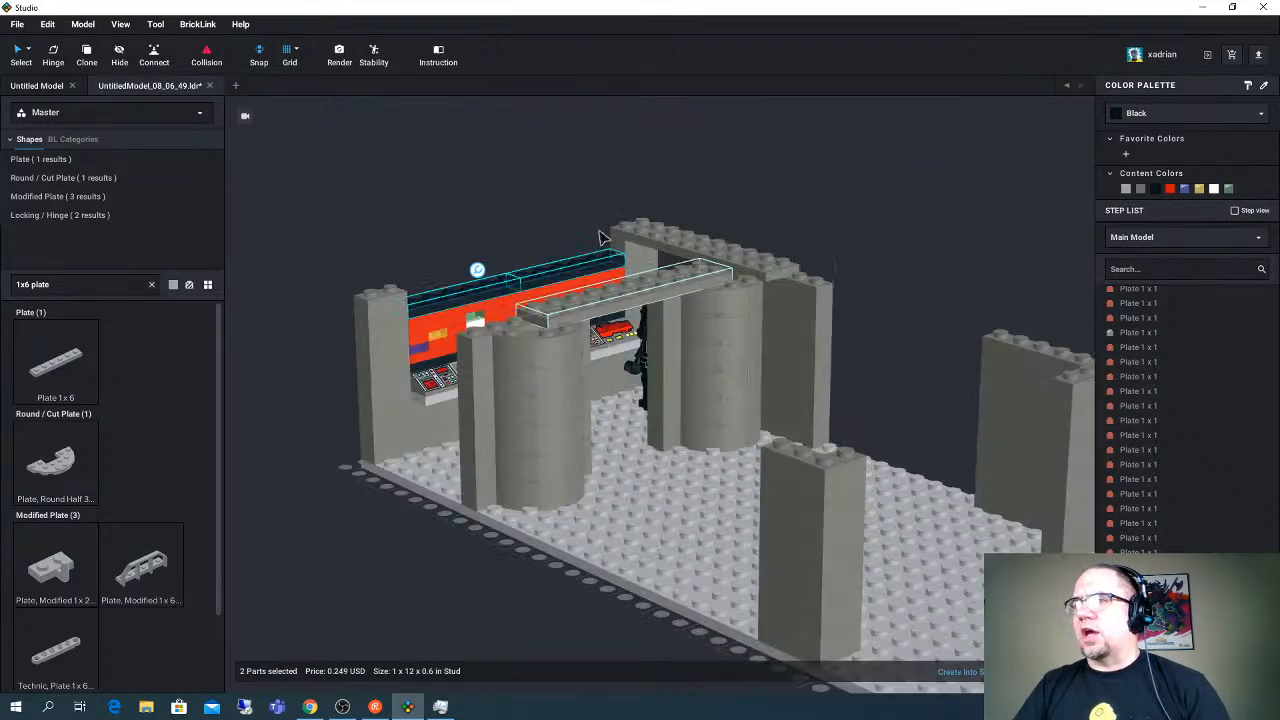
middle_drag(600, 235, 619, 301)
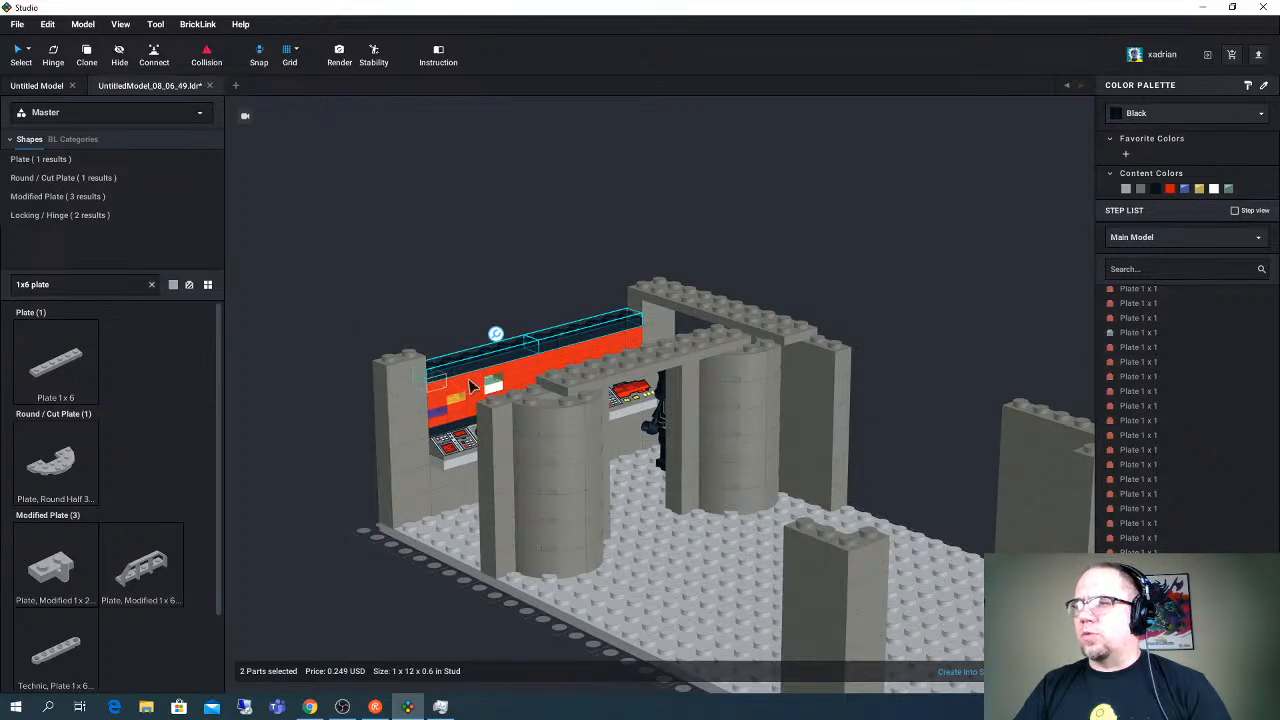
right_drag(475, 390, 665, 288)
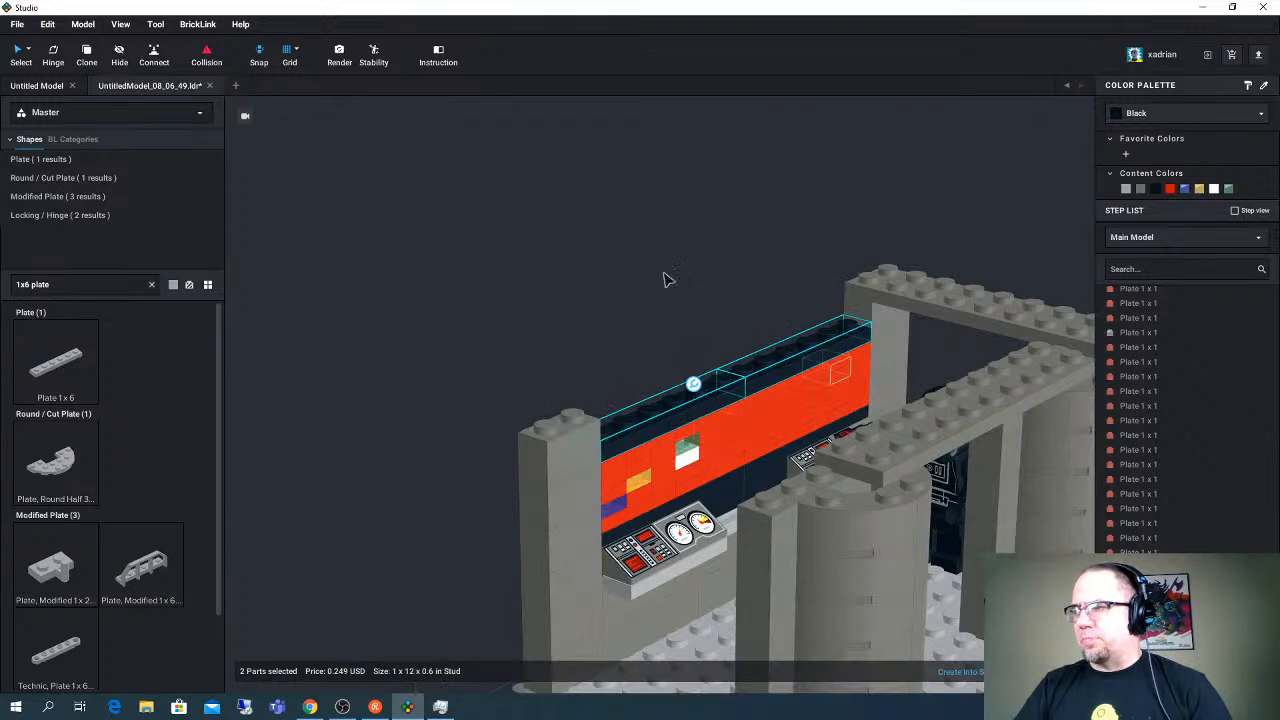
click(806, 413)
click(1148, 114)
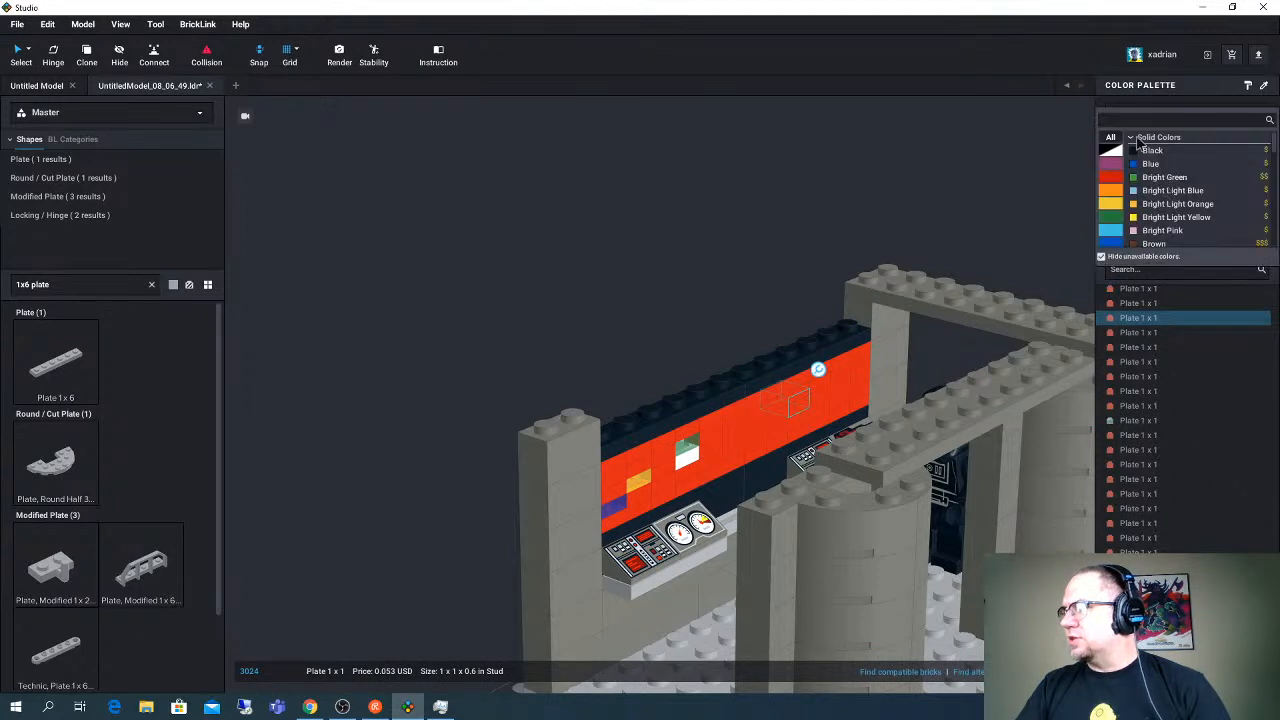
click(1052, 150)
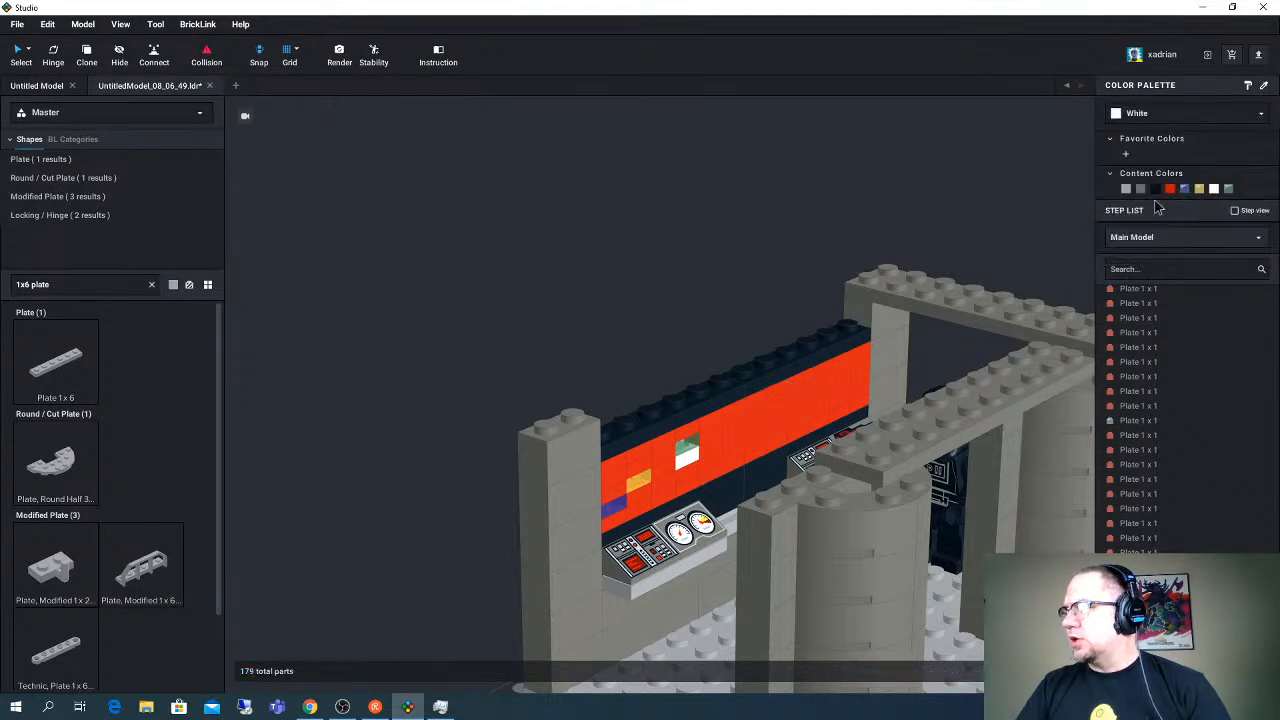
click(774, 403)
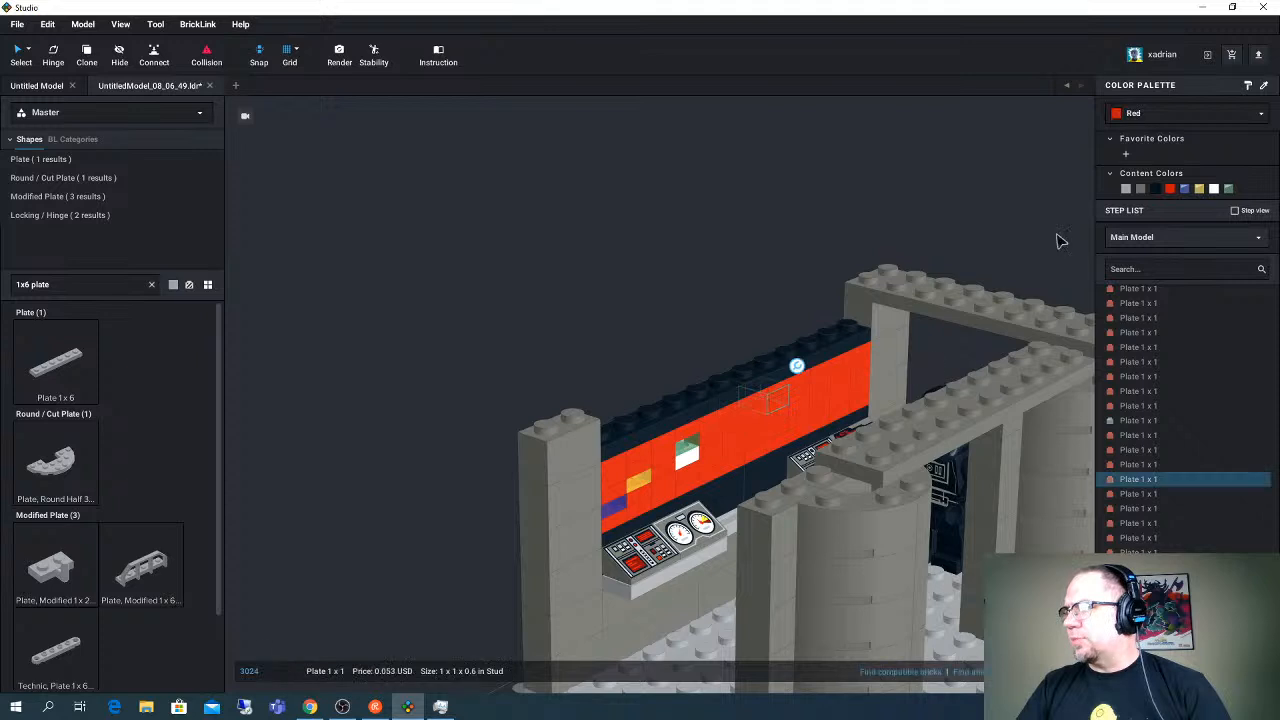
click(1185, 188)
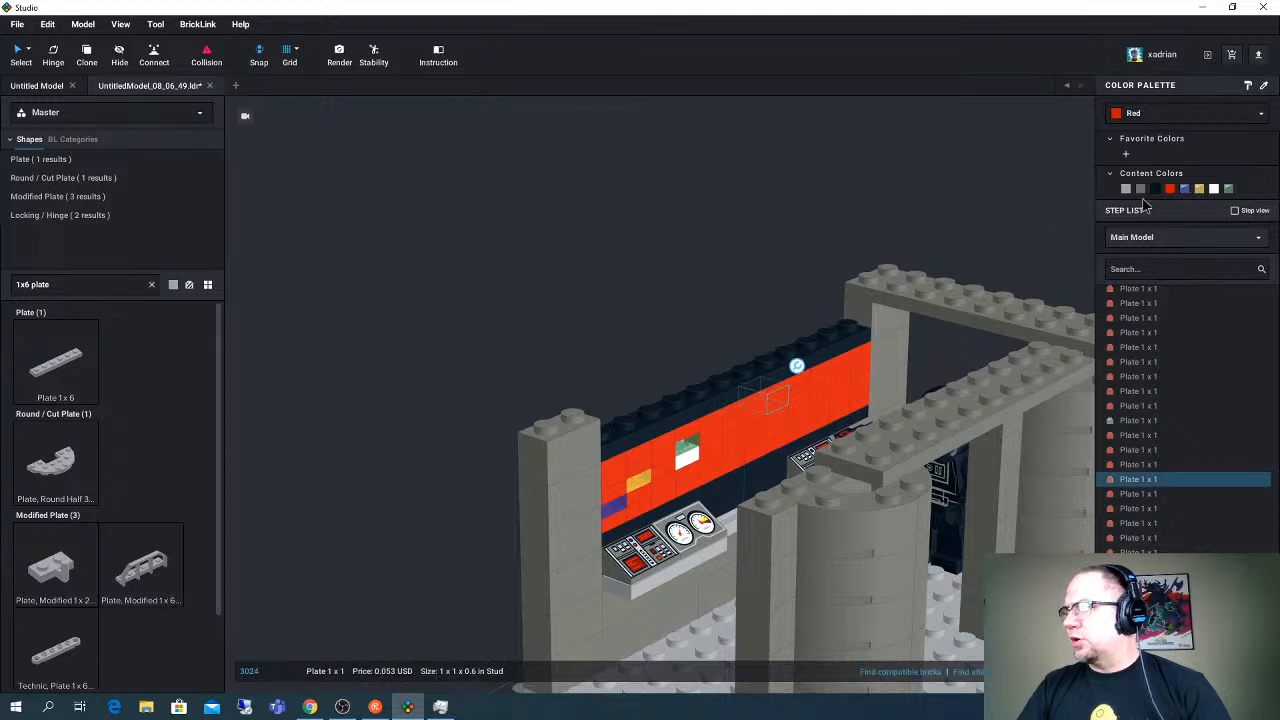
- Color one red 1 x 1 plate near the new blue light Trans-Red and a plate beside it Trans-Yellow
click(820, 400)
click(1130, 116)
scroll(1150, 195, down, 6)
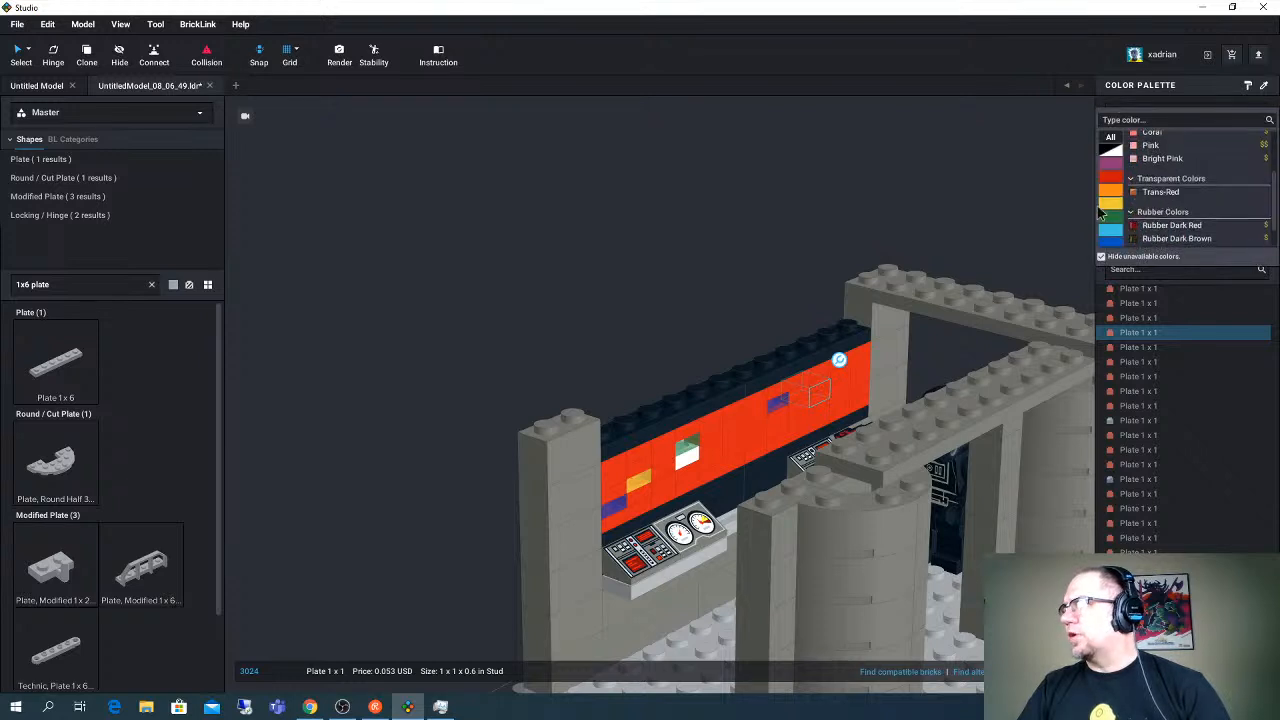
click(1161, 193)
click(840, 407)
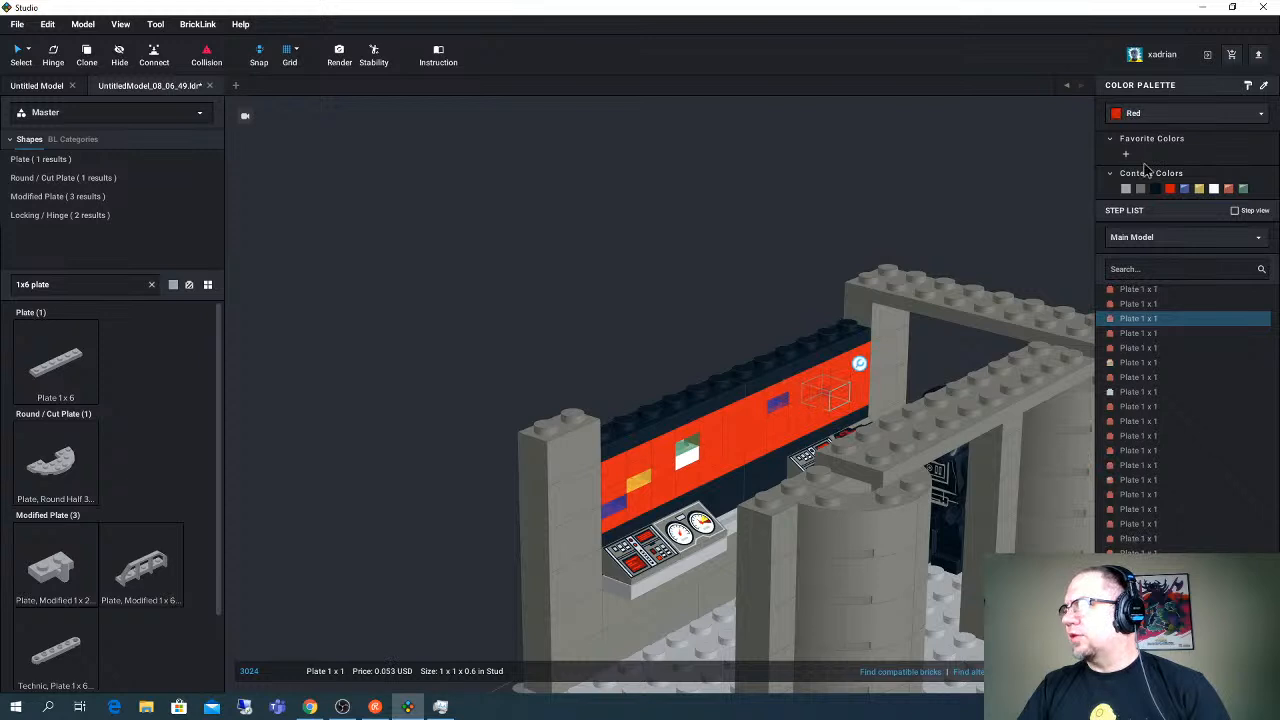
click(1199, 189)
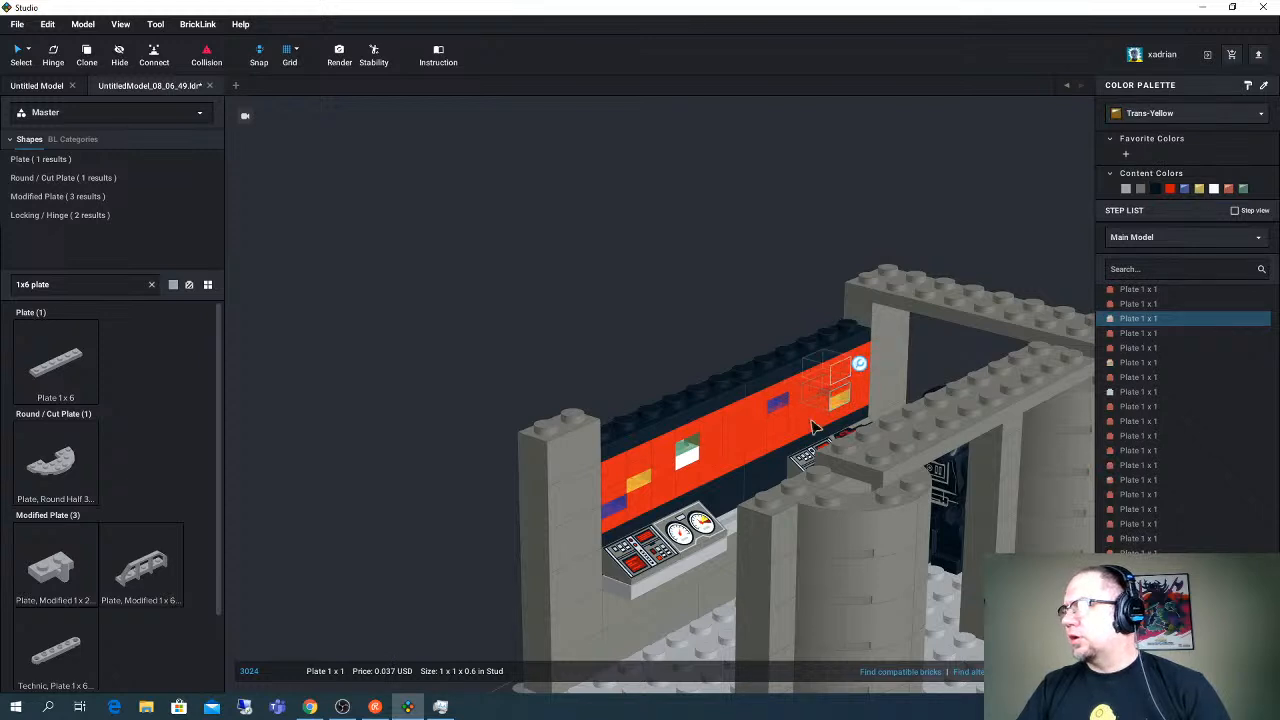
- Color the red 1 x 1 plate diagonally below the new blue light Trans-Black and clear the selection
click(1170, 188)
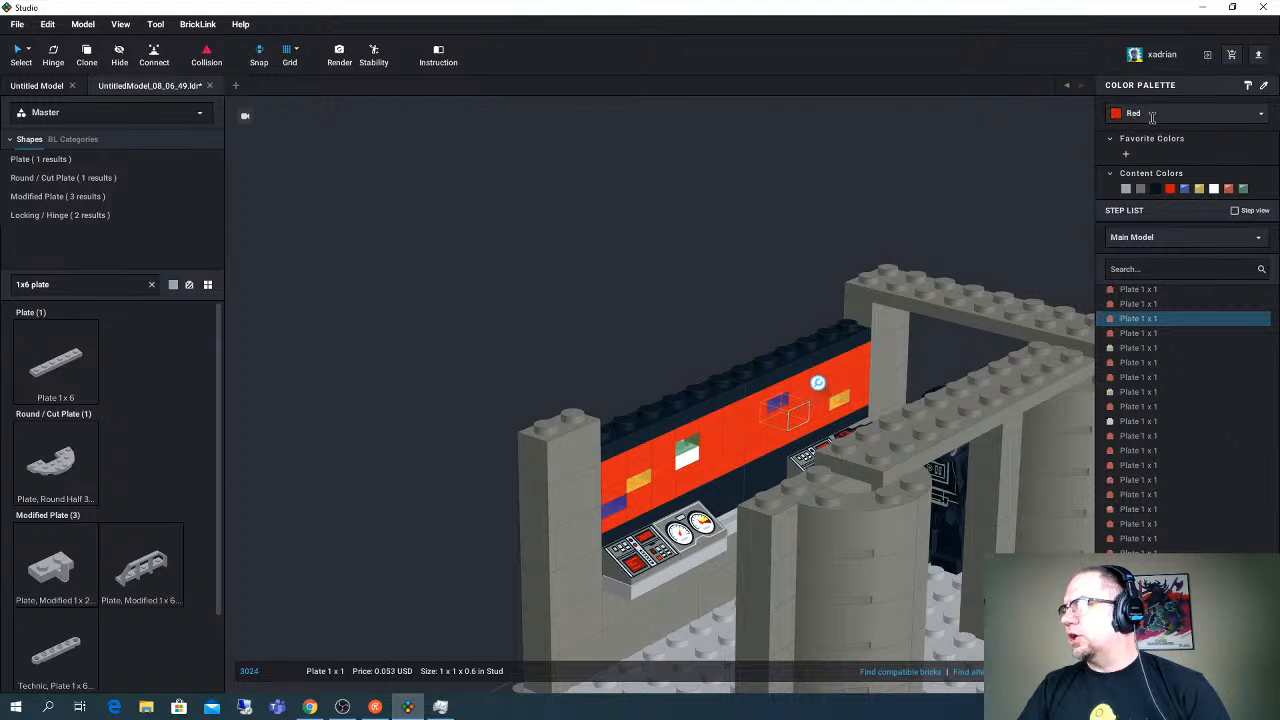
click(1160, 113)
scroll(1160, 185, down, 5)
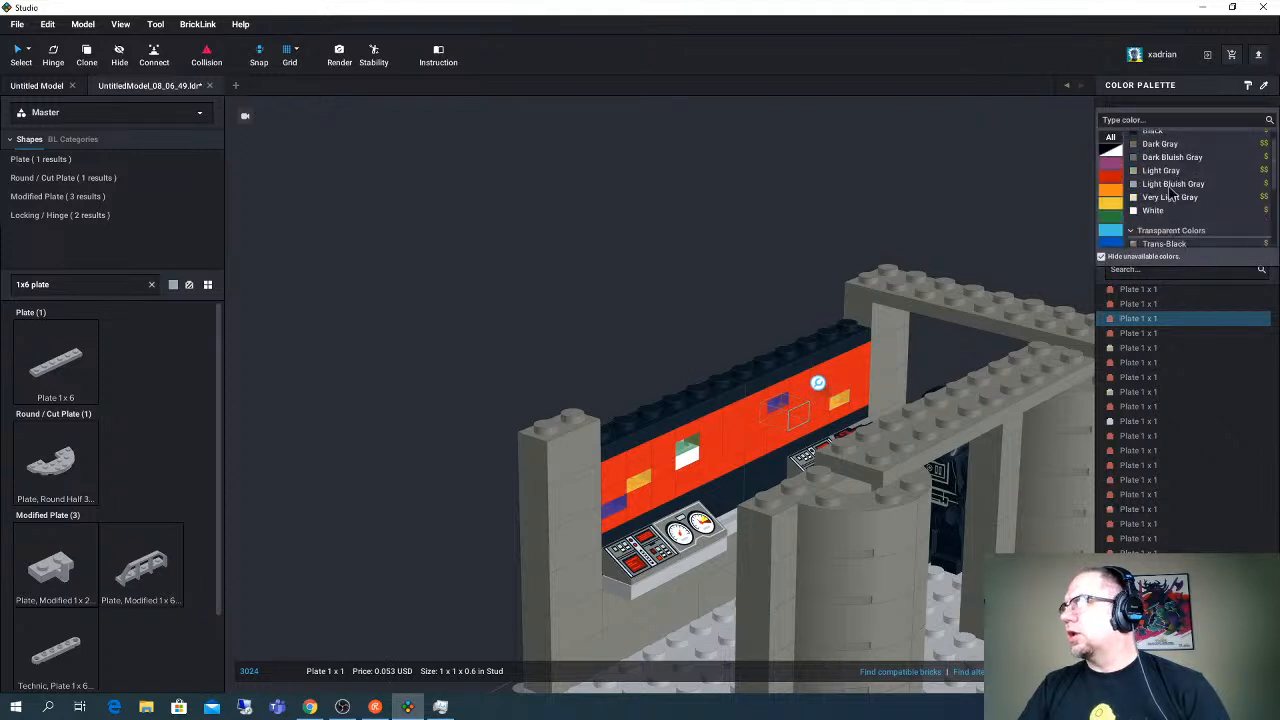
scroll(1171, 195, down, 2)
click(1170, 202)
click(770, 270)
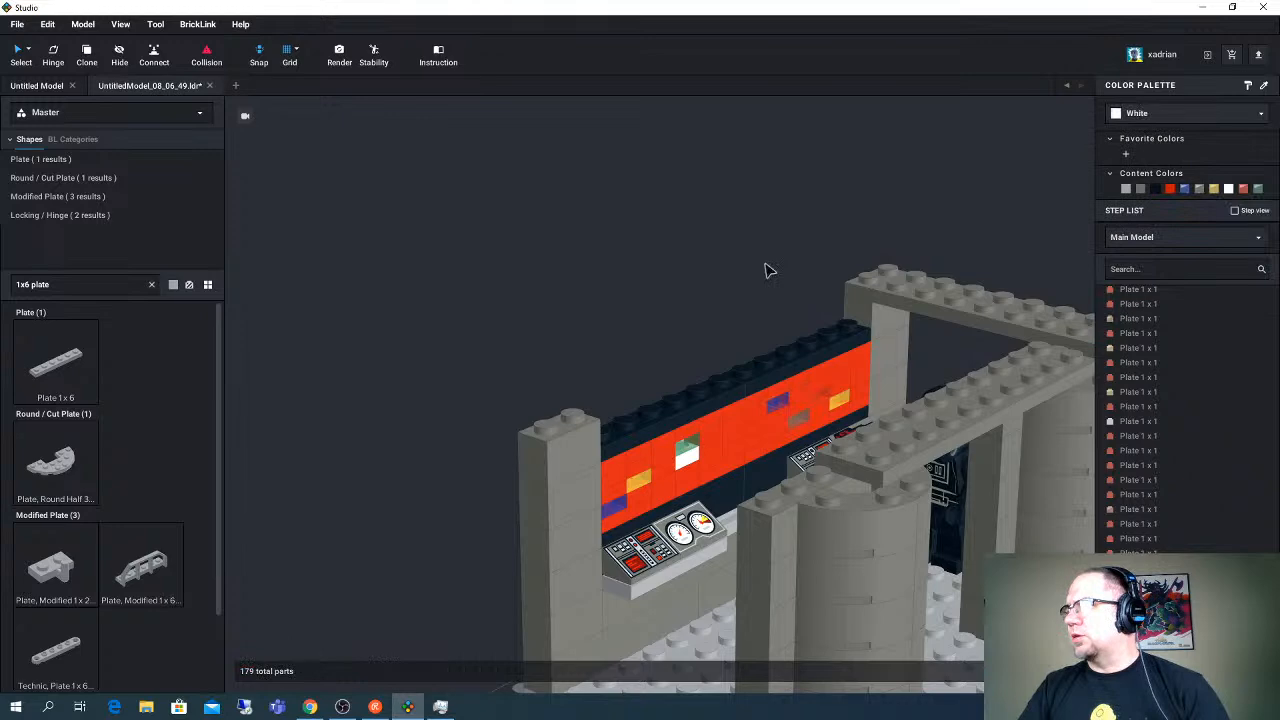
- Search the parts for "1x2 plate" and place a Plate 1 x 2 on the black plates, one stud in from the end
right_drag(765, 270, 755, 298)
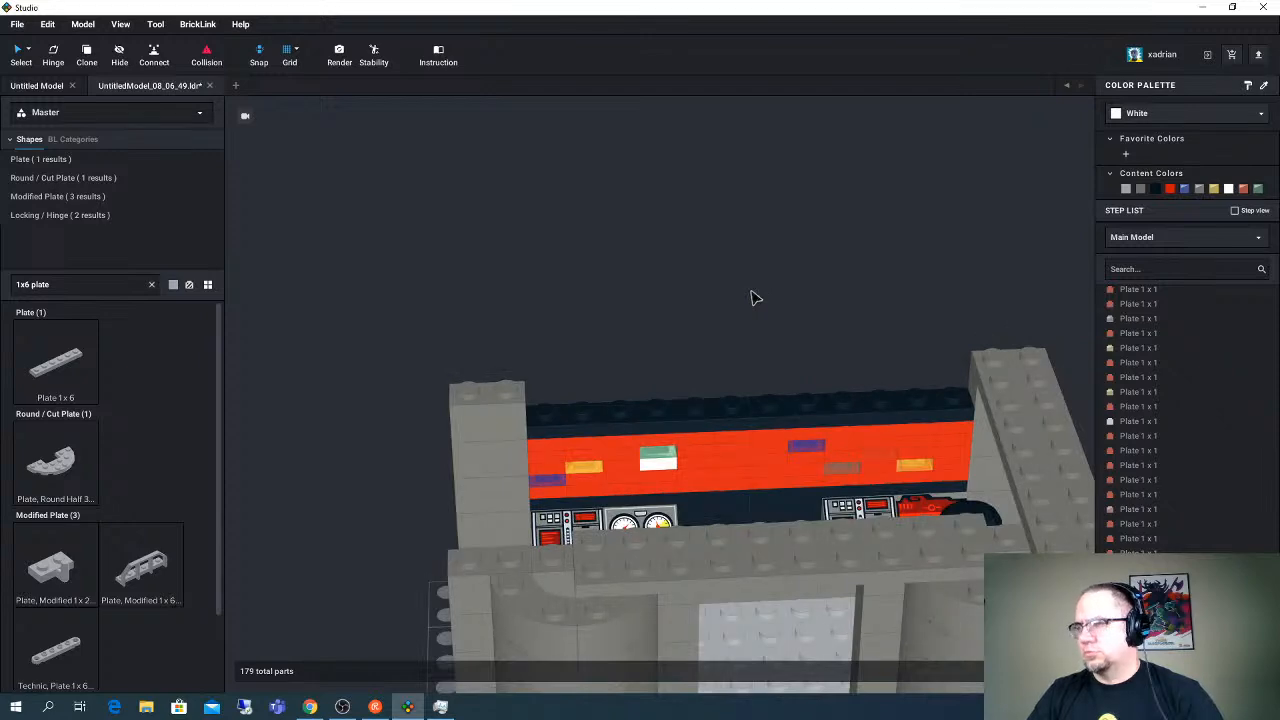
right_drag(751, 294, 809, 285)
triple_click(69, 284)
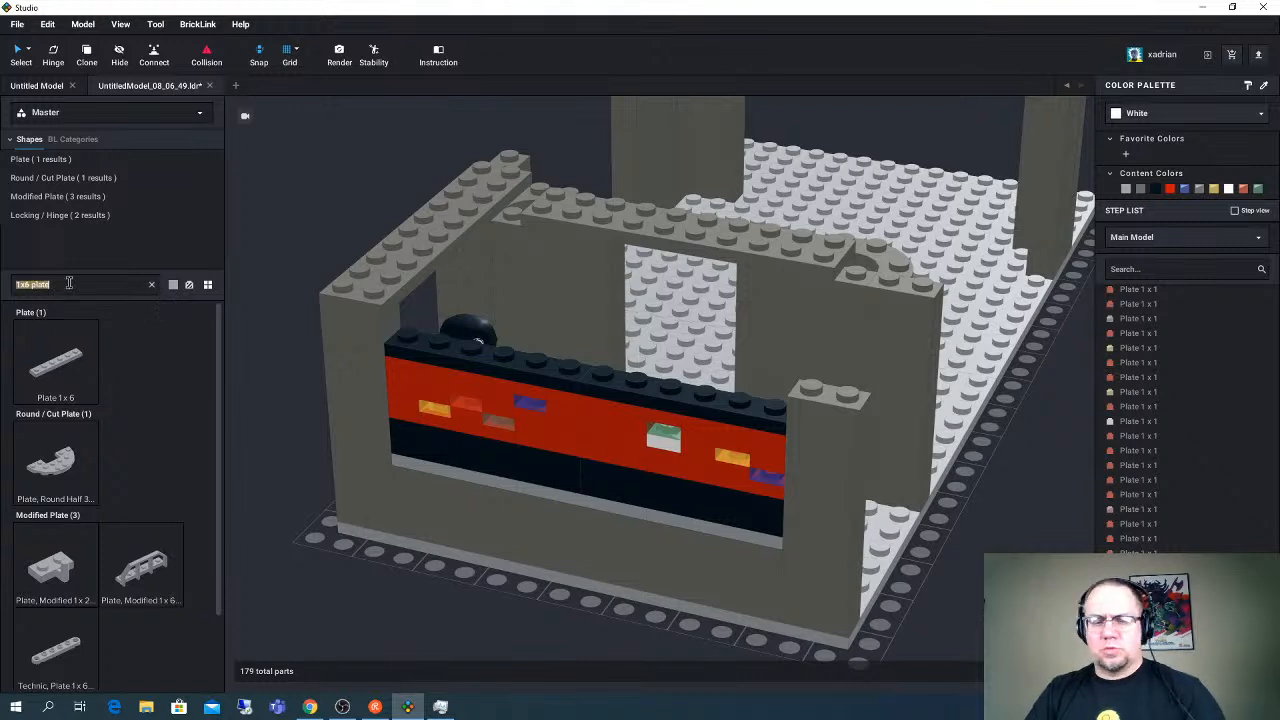
text(1x2 pl)
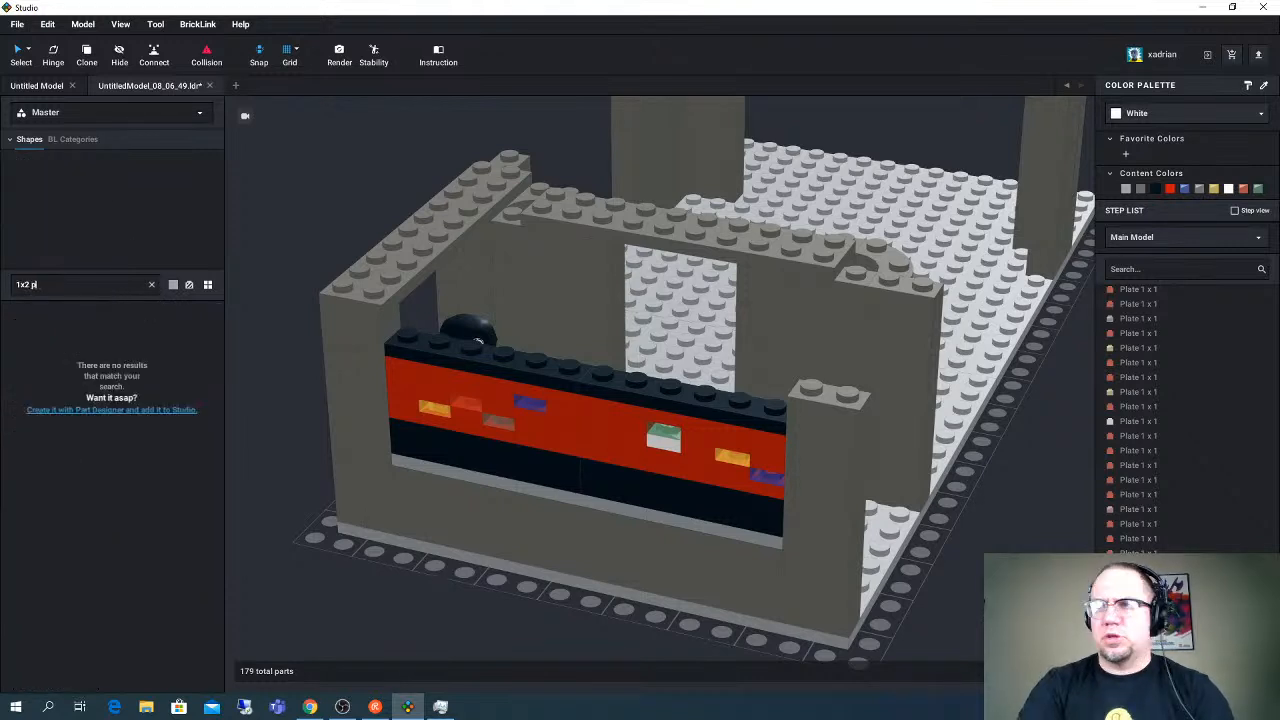
text(ate)
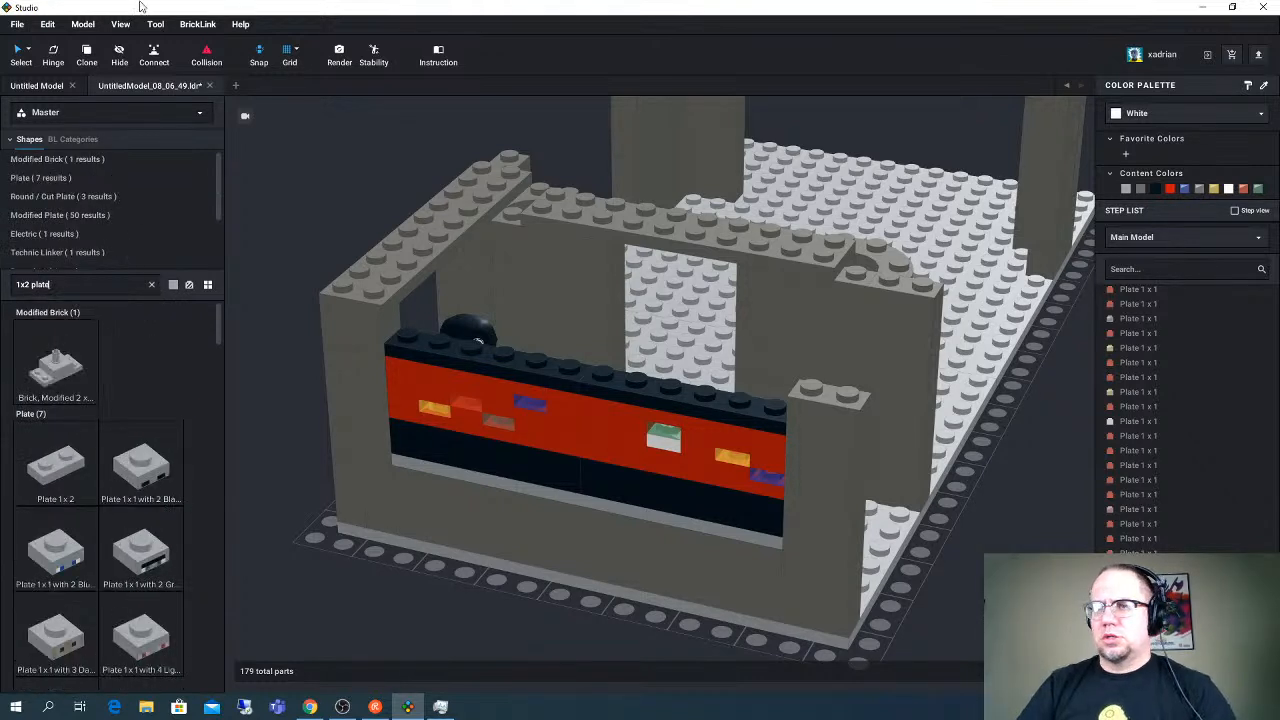
drag(55, 487, 452, 338)
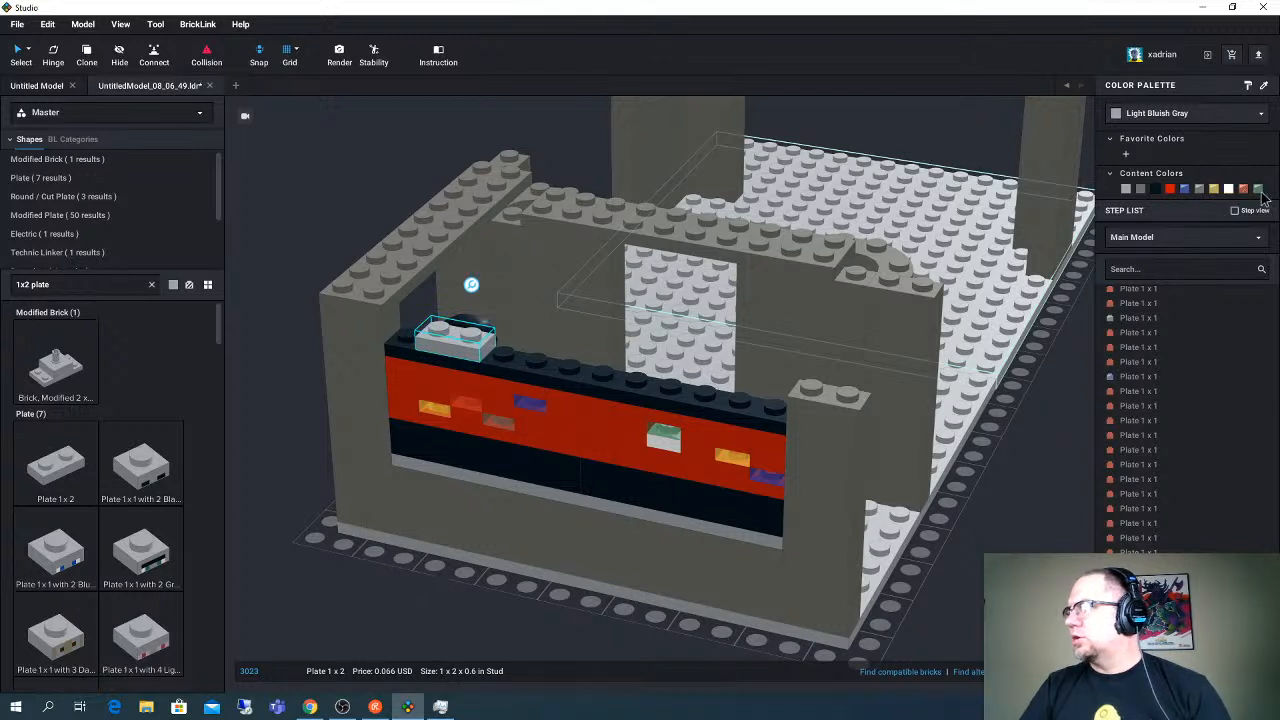
- Try the Trans-Black color on the new Plate 1 x 2
click(1158, 116)
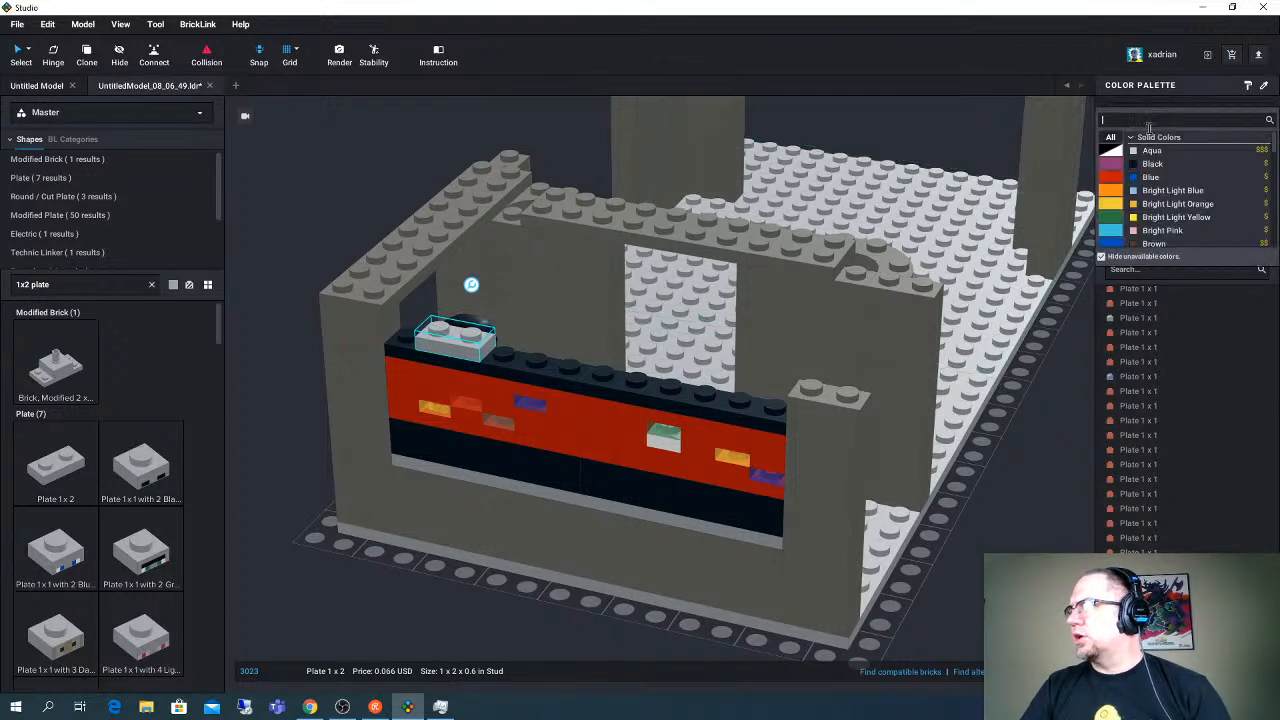
scroll(1160, 230, down, 5)
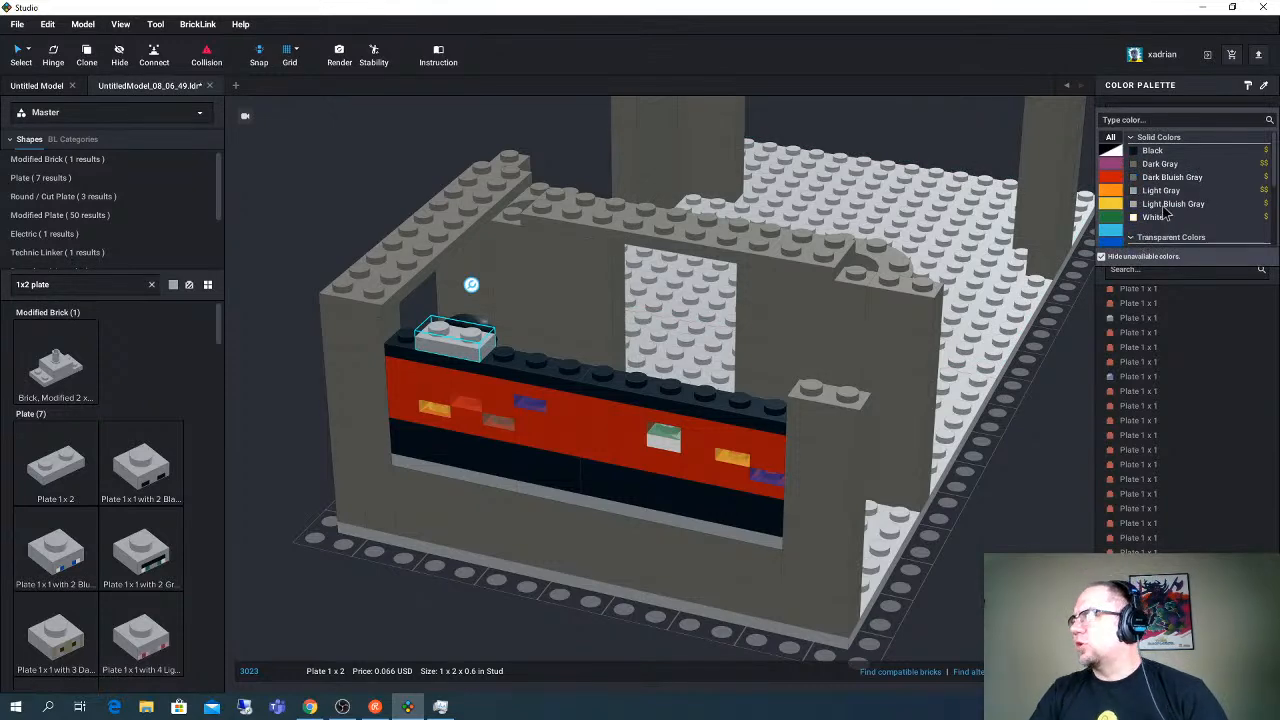
click(1162, 220)
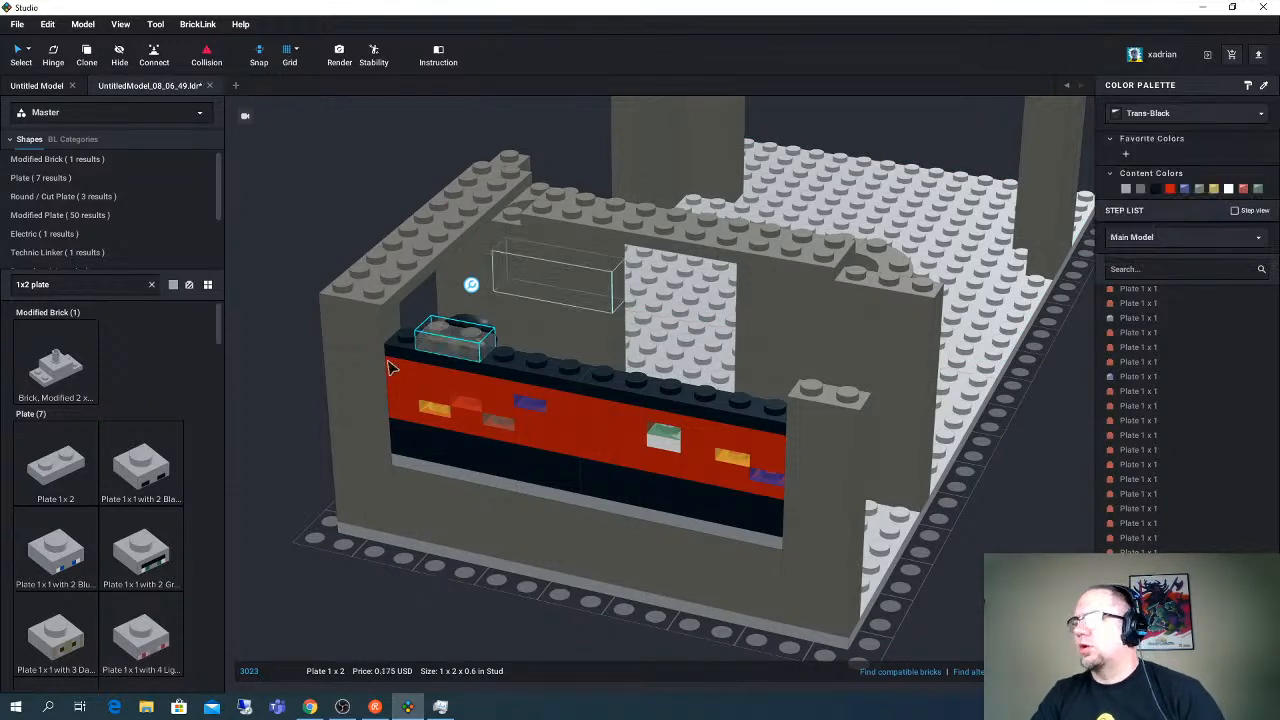
- Color the new Plate 1 x 2 Trans-Clear and stack a copy of it directly on top
click(1158, 116)
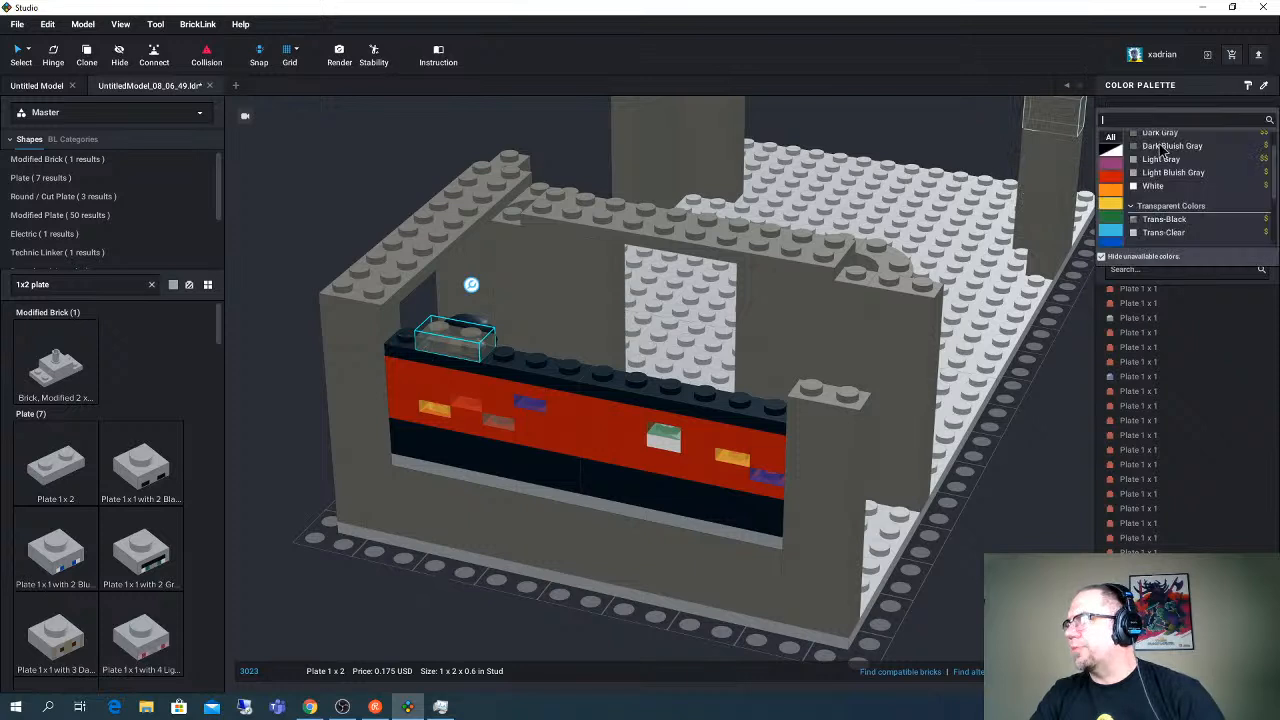
click(1166, 236)
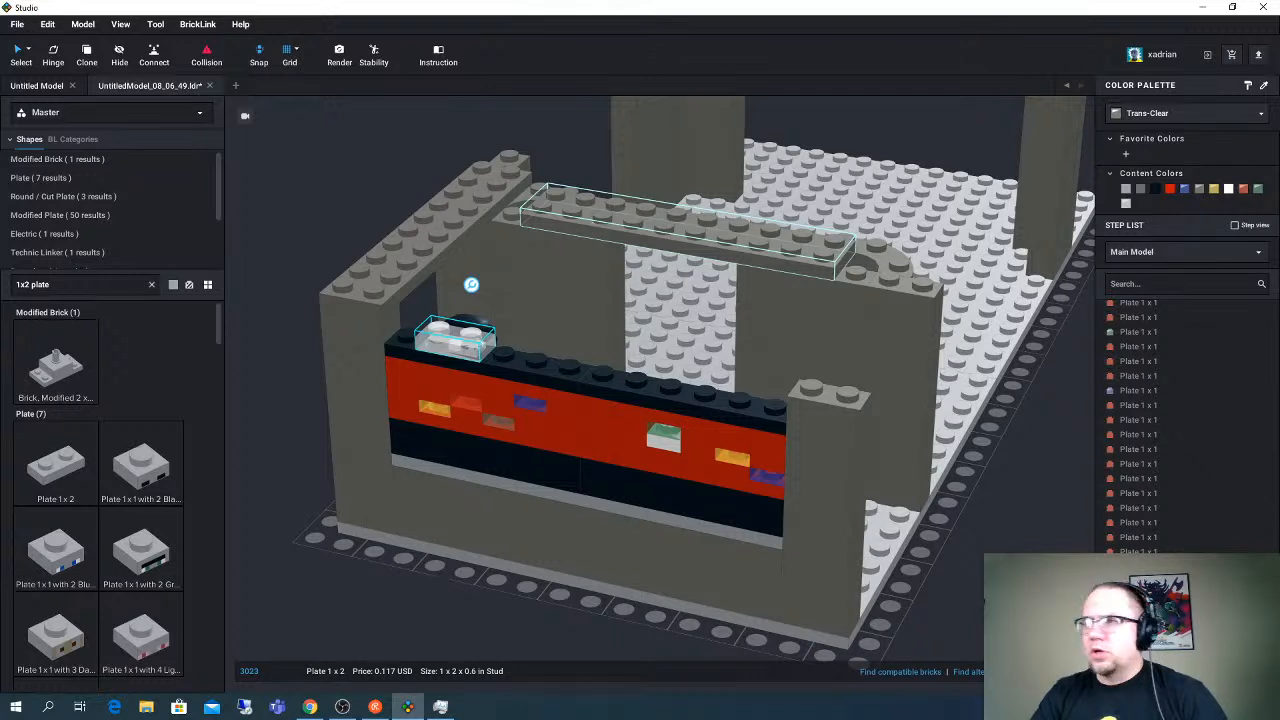
key(ctrl+v)
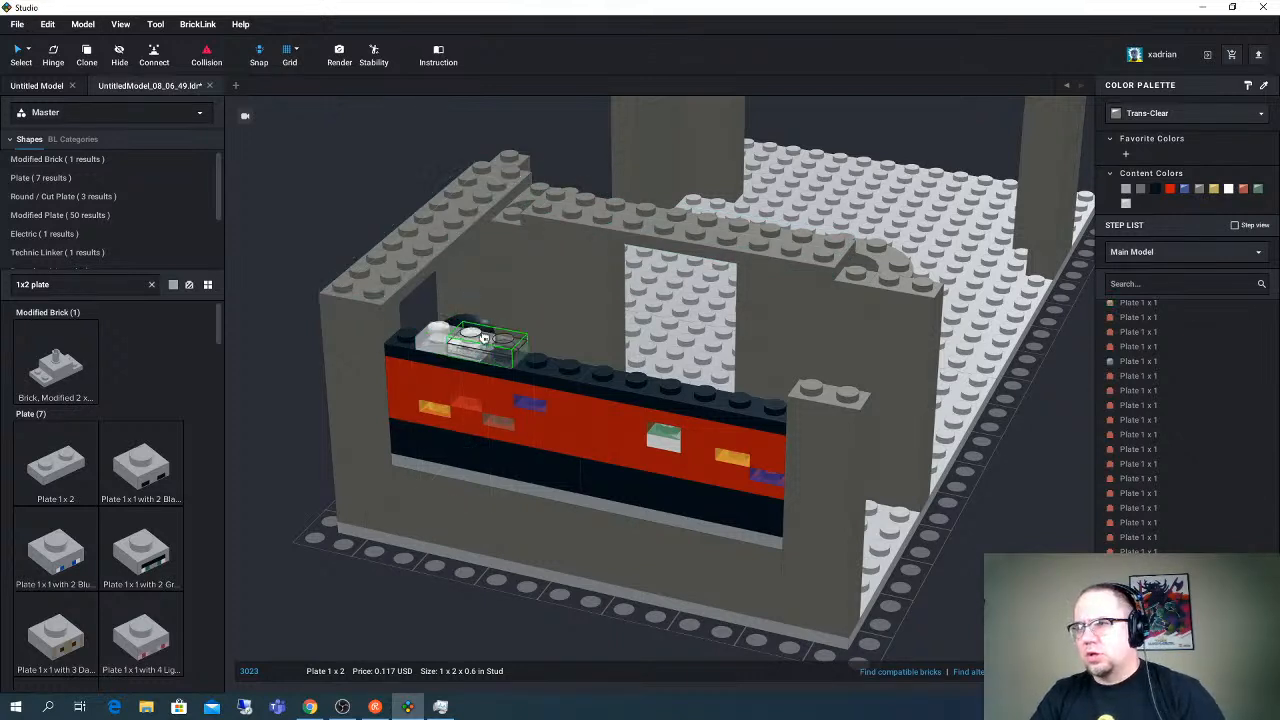
click(458, 336)
ctrl+click(462, 355)
- Place three more copies of the two-plate clear stack along the black plates, leaving a one-stud gap between stacks
drag(462, 355, 560, 370)
drag(651, 376, 652, 378)
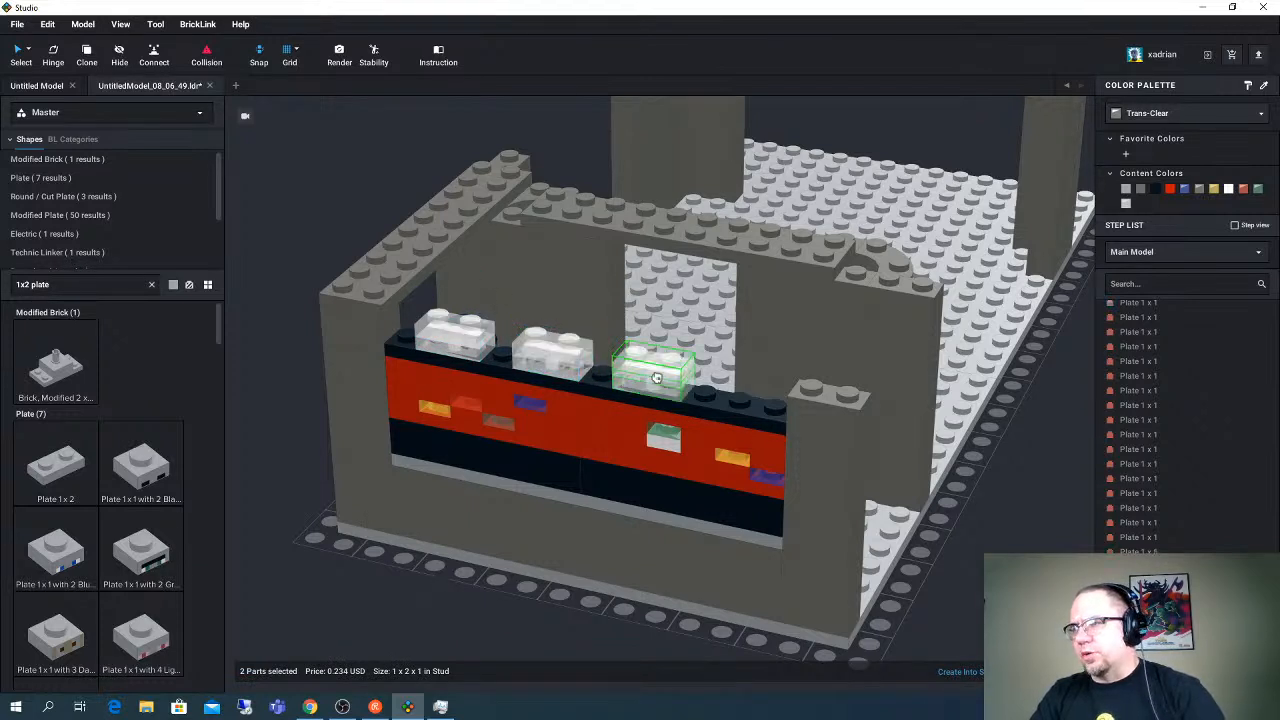
right_drag(651, 378, 661, 372)
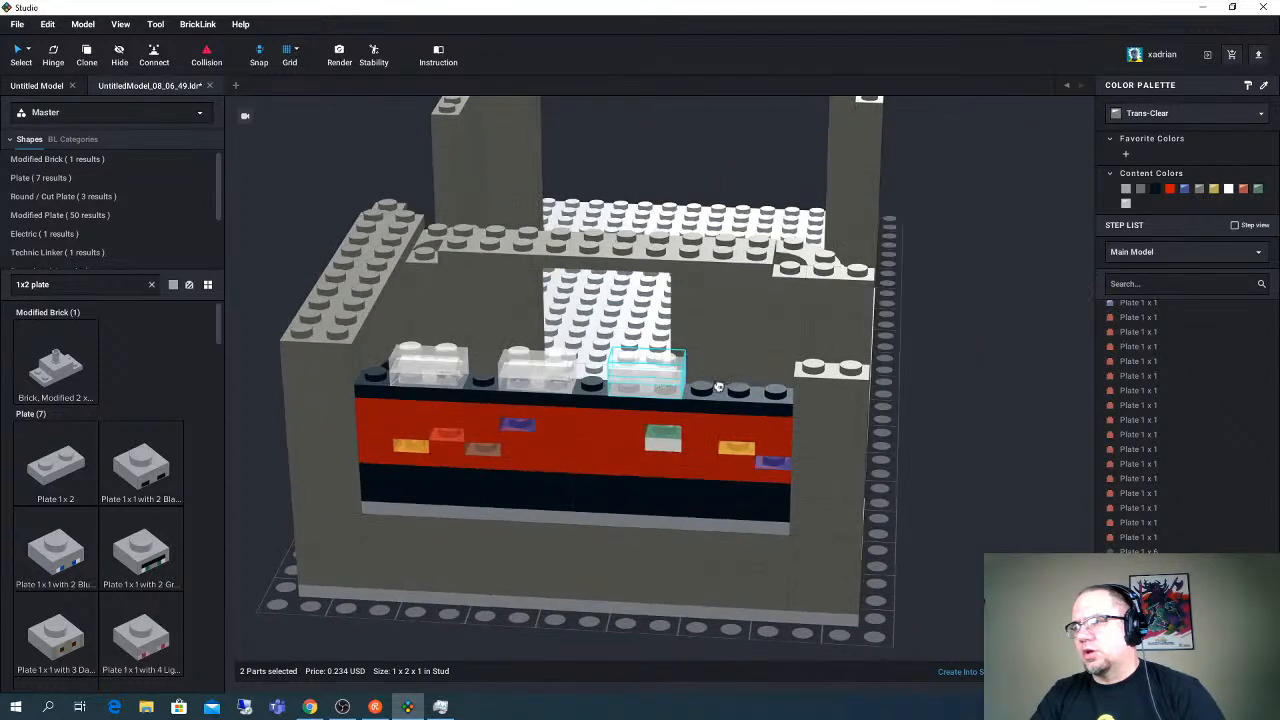
key(ctrl+v)
click(738, 385)
click(592, 430)
key(Delete)
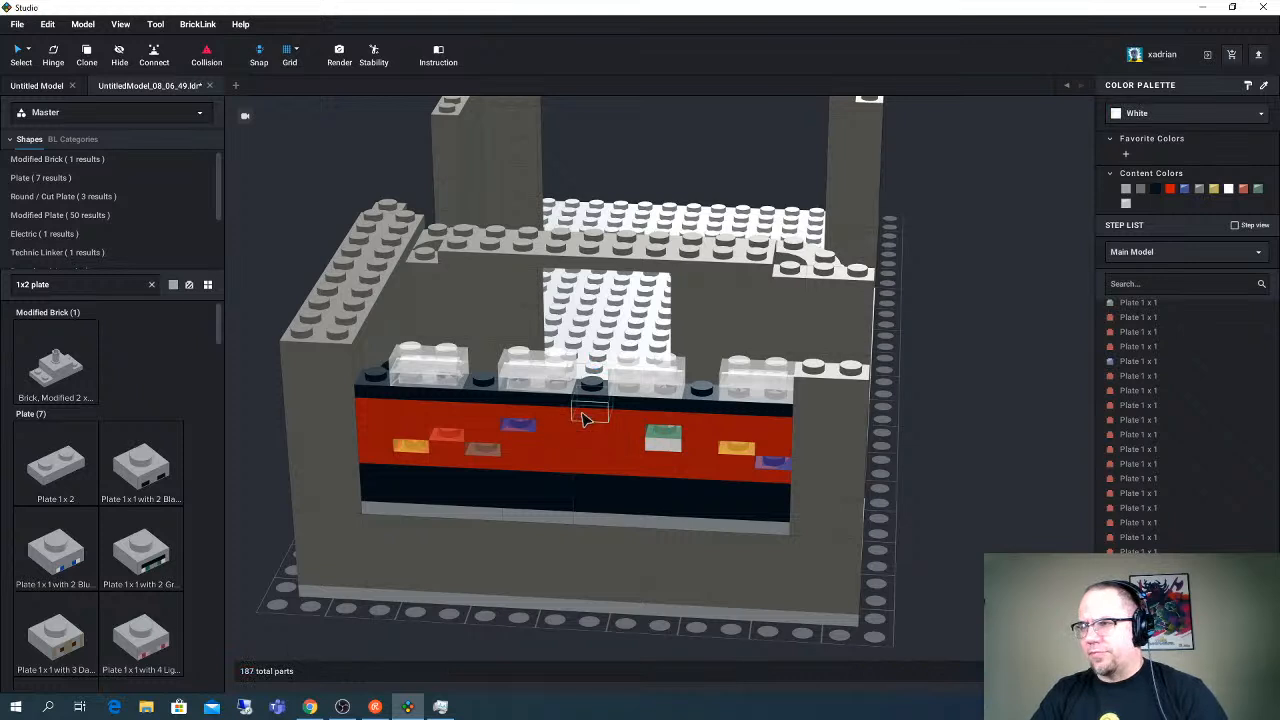
click(587, 423)
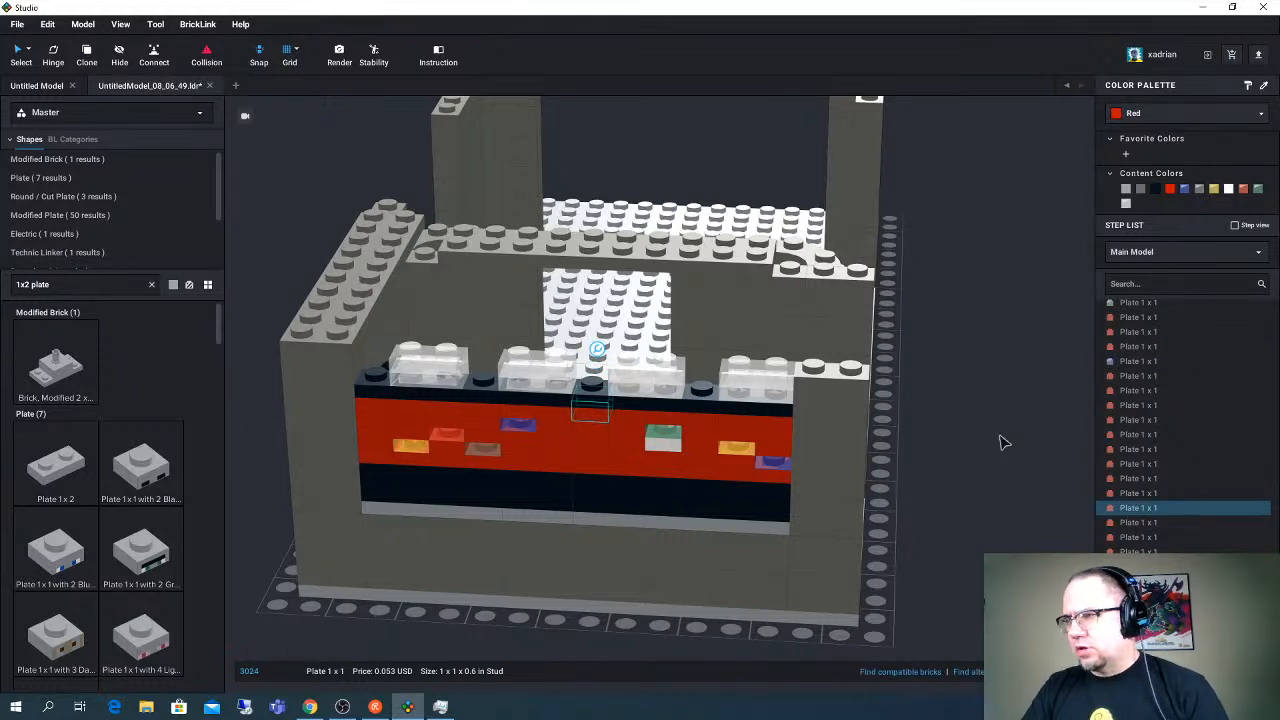
key(Delete)
click(597, 415)
shift+click(595, 415)
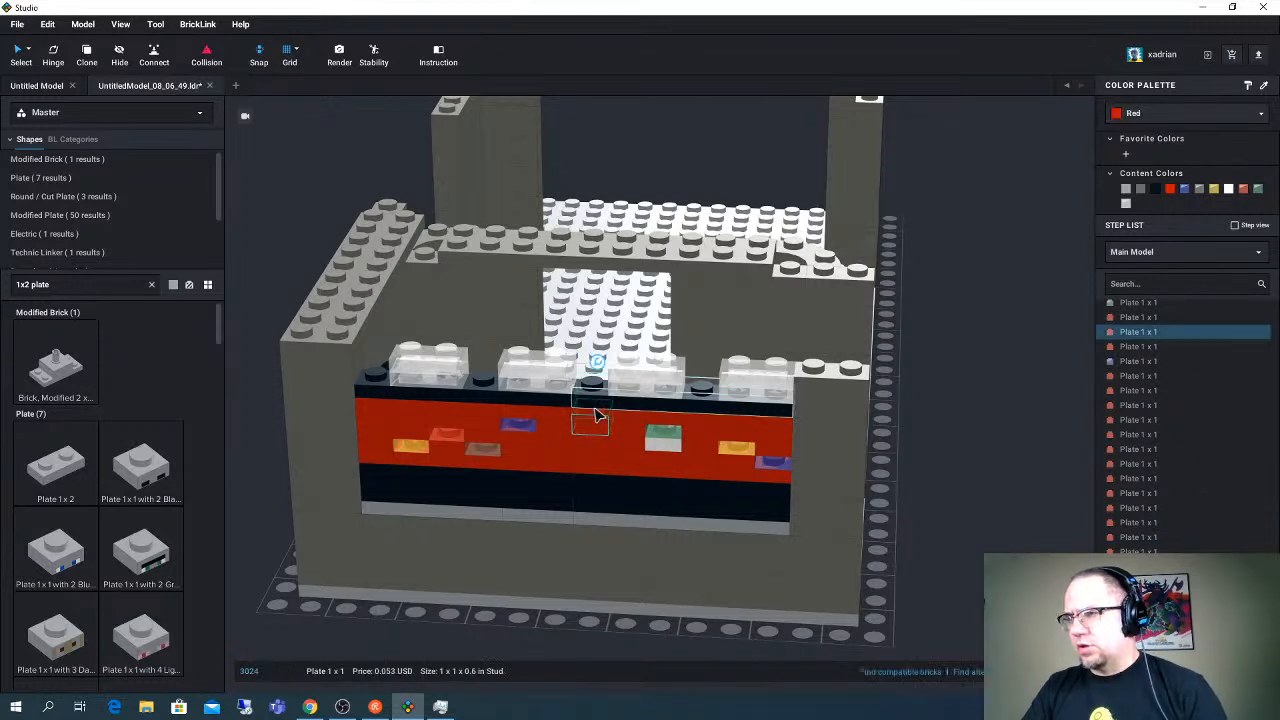
shift+click(598, 418)
drag(601, 398, 602, 376)
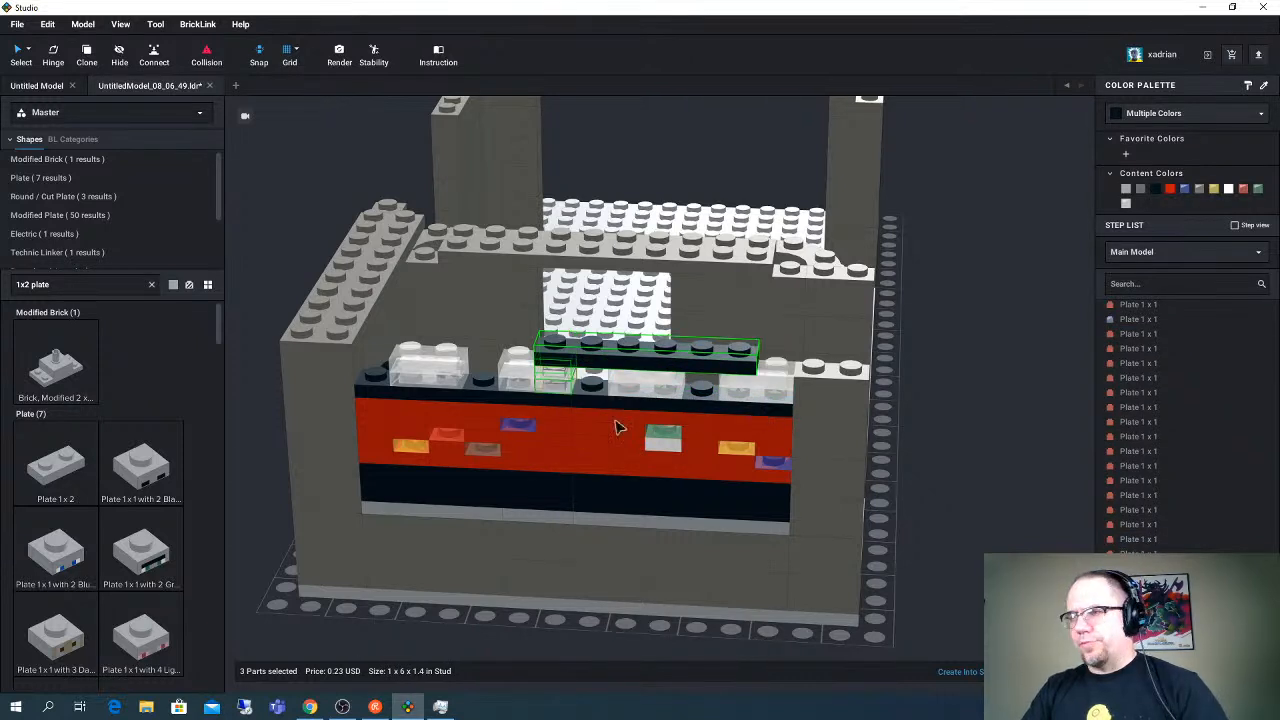
key(Delete)
click(597, 415)
key(Delete)
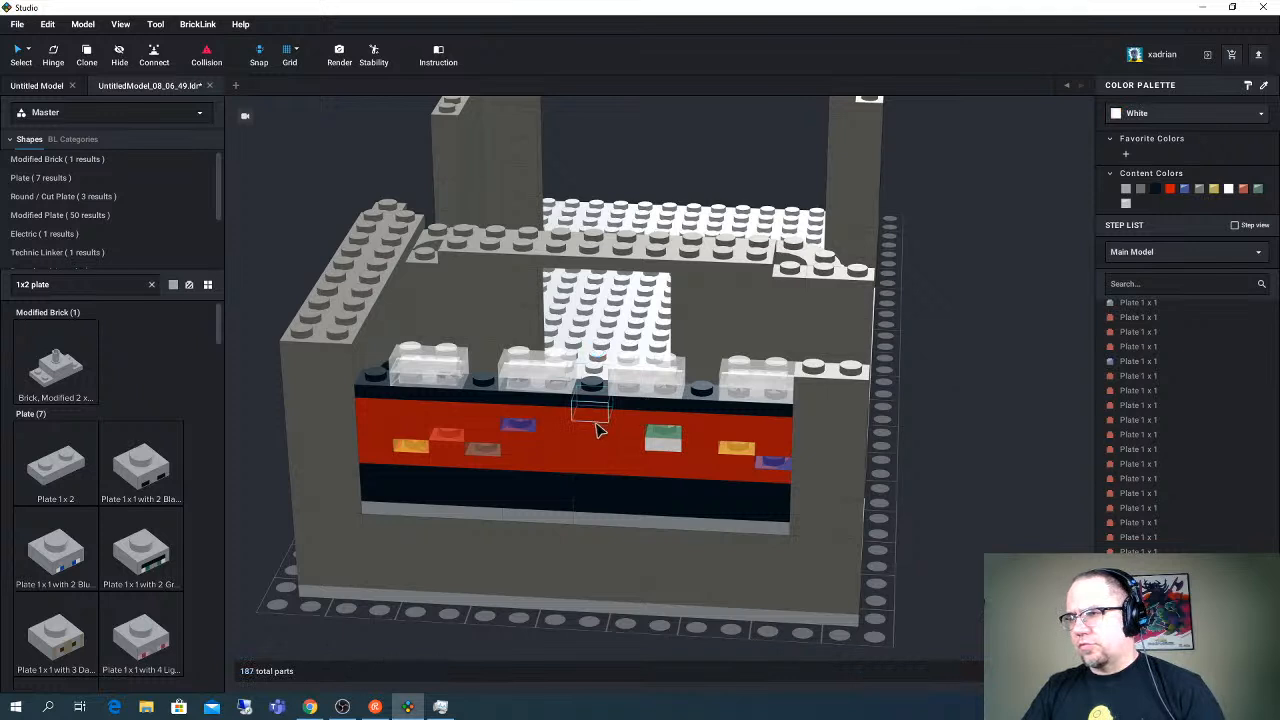
click(598, 425)
click(1019, 386)
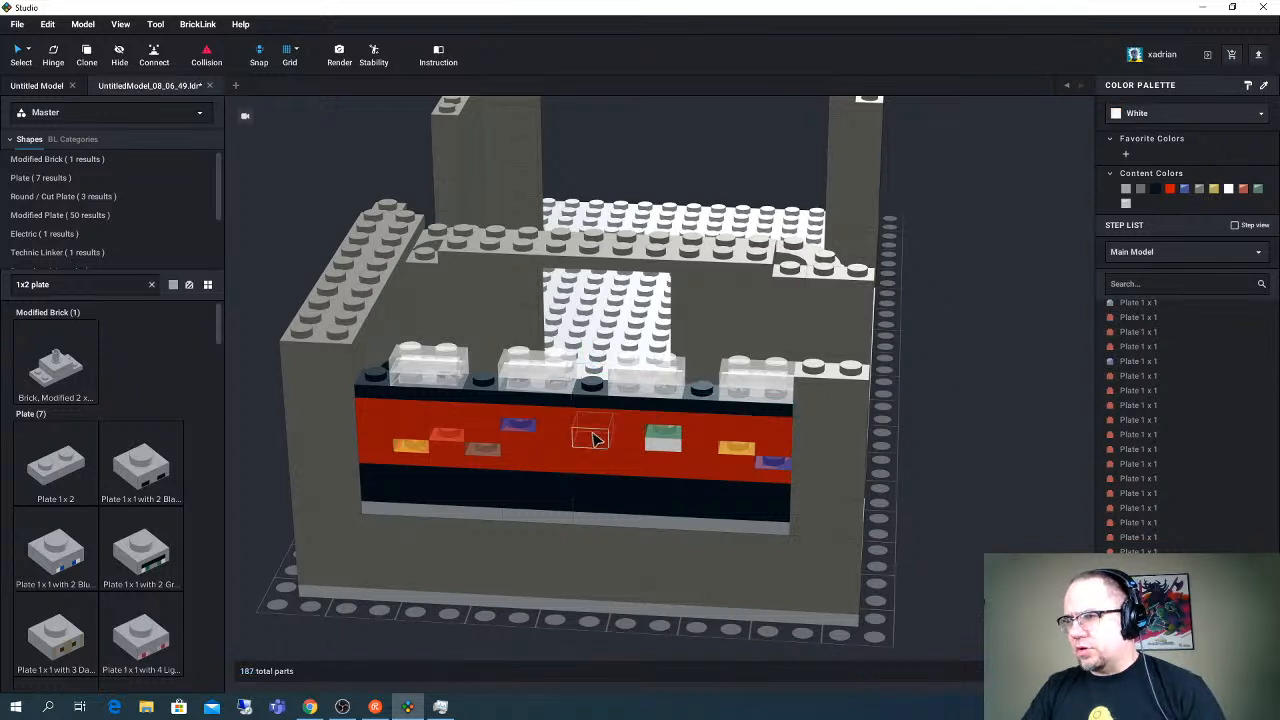
- Copy two red 1 x 1 plates from the light wall and place the stacked pair in each one-stud gap beside the clear plates
click(595, 417)
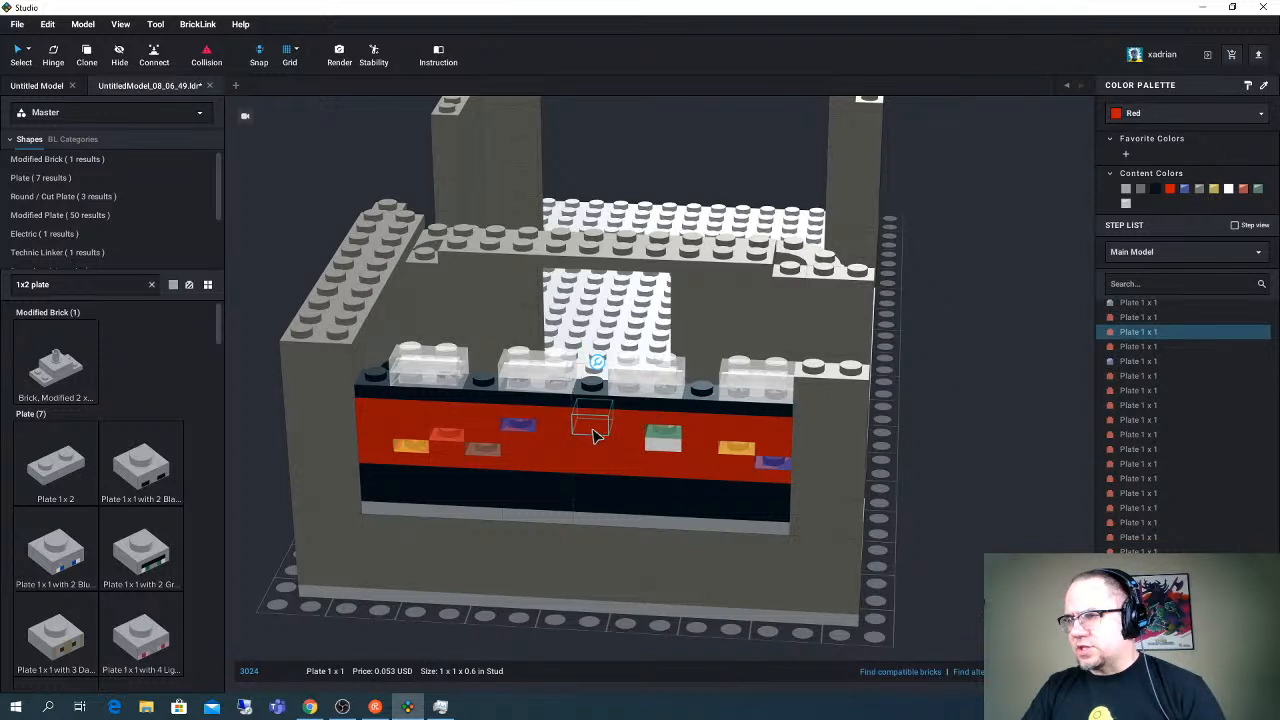
shift+click(591, 380)
key(ctrl+v)
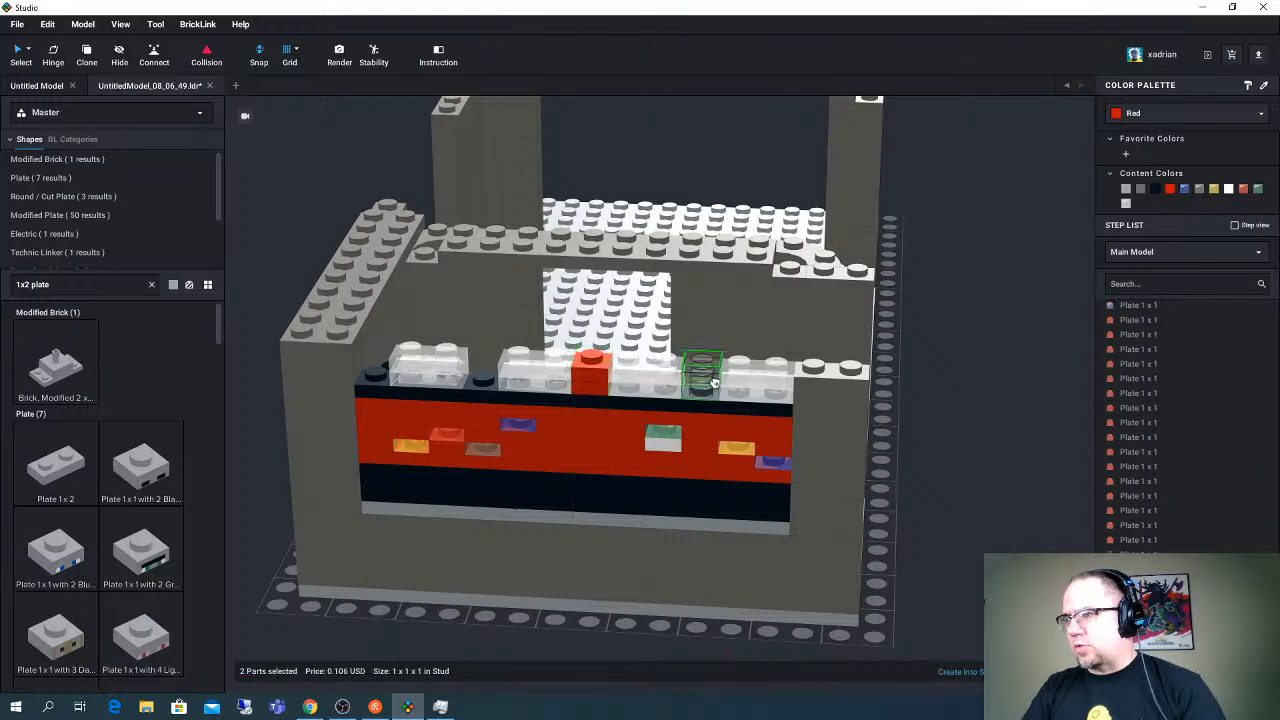
click(702, 374)
key(ctrl+v)
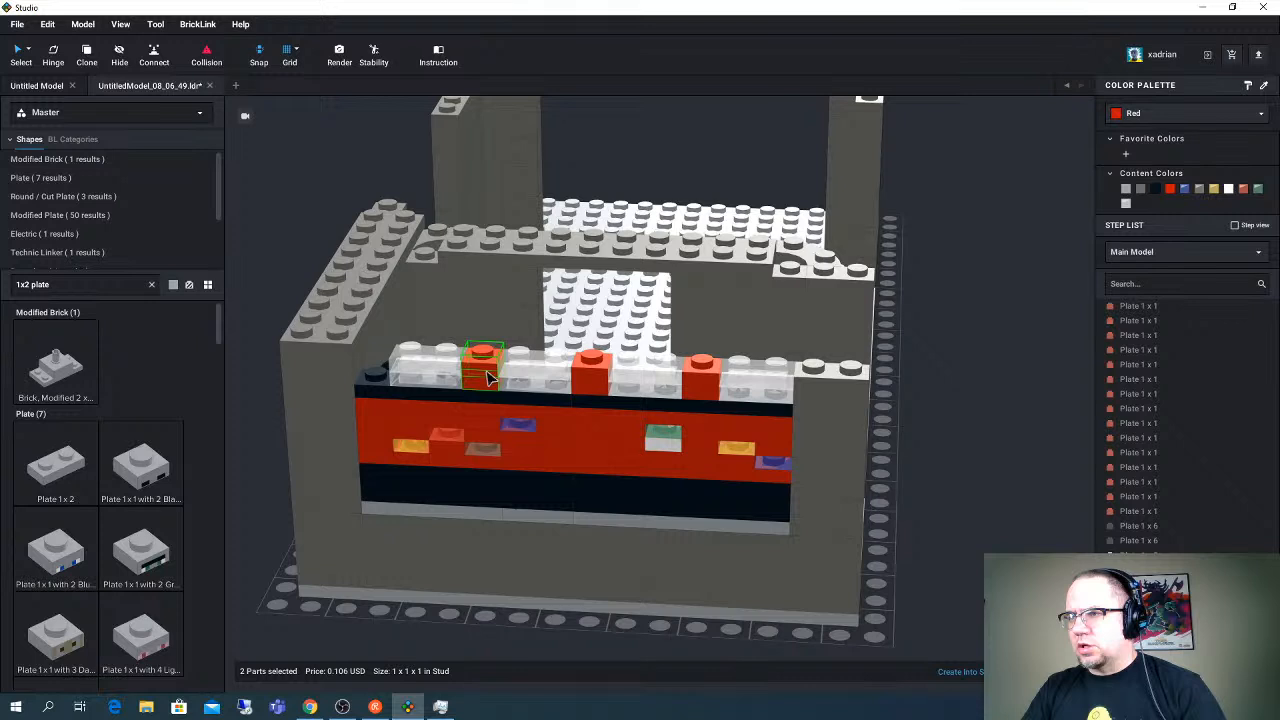
click(487, 376)
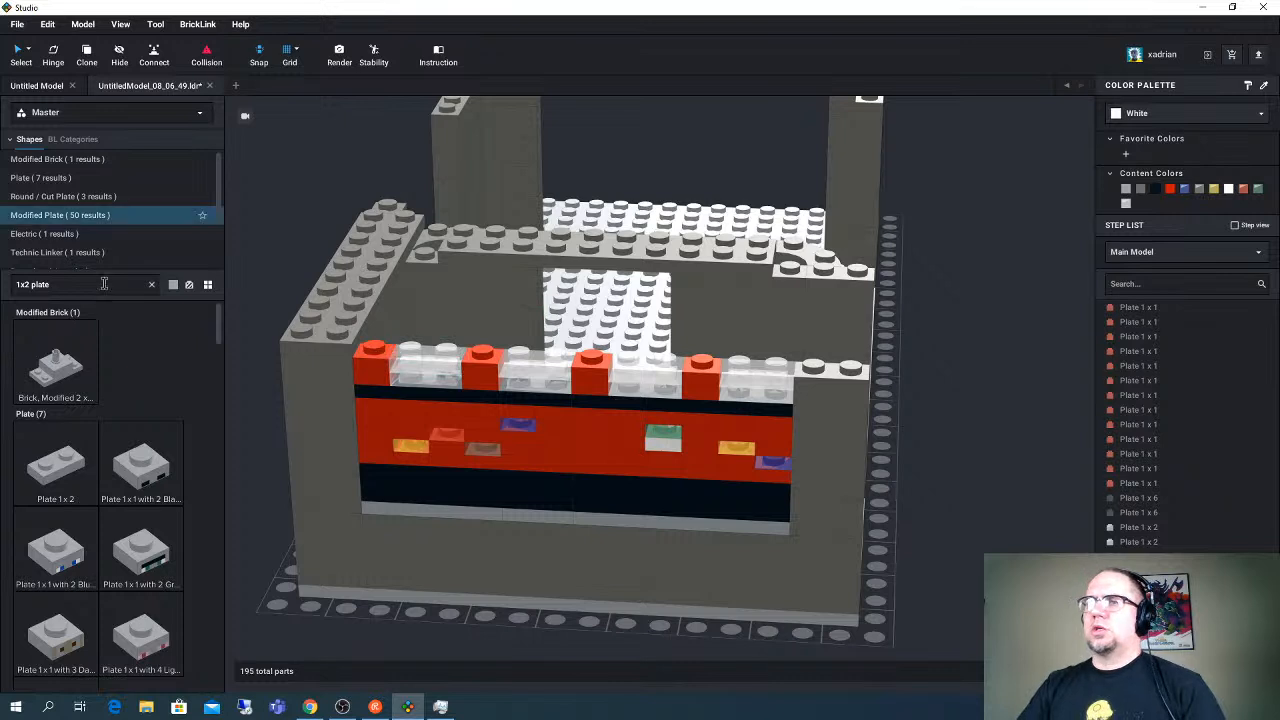
- Search the parts for "1x8 plate", place a Plate 1 x 8 across the pillar and the clear row, and color it Dark Bluish Gray
click(69, 284)
text(1)
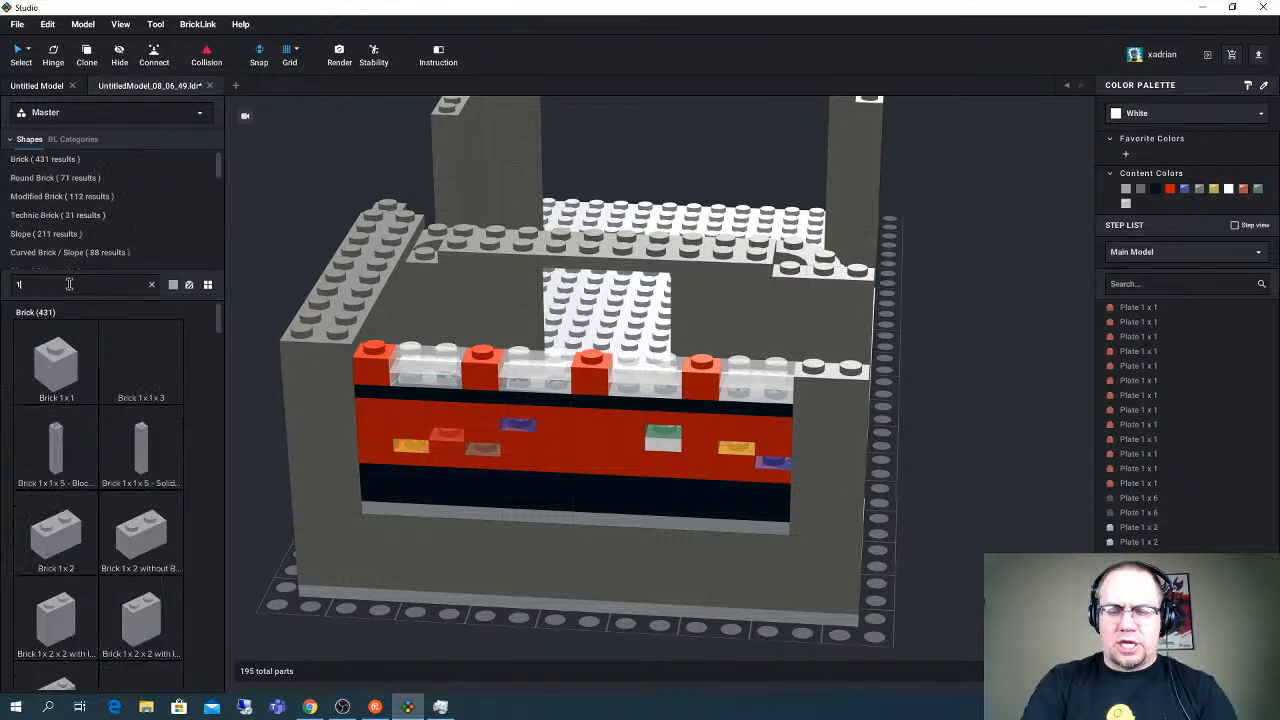
text(c8 plat)
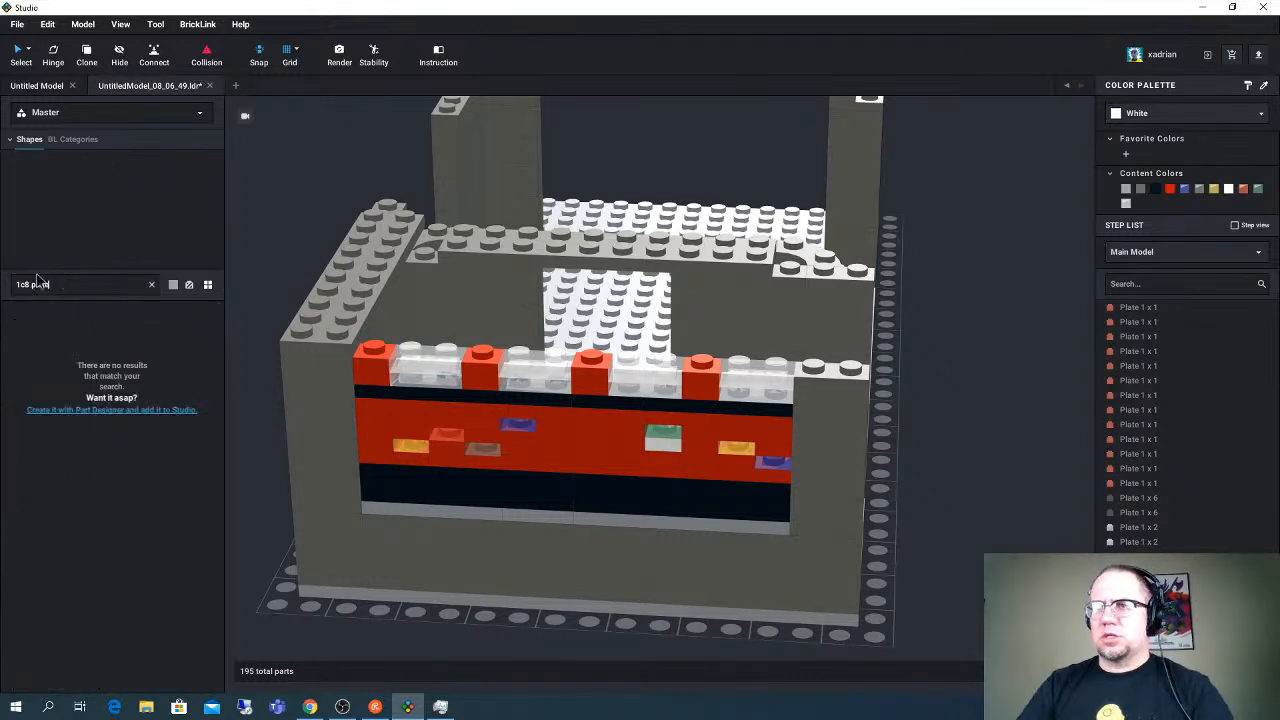
key(BackSpace)
key(BackSpace)
key(BackSpace)
key(BackSpace)
key(BackSpace)
key(BackSpace)
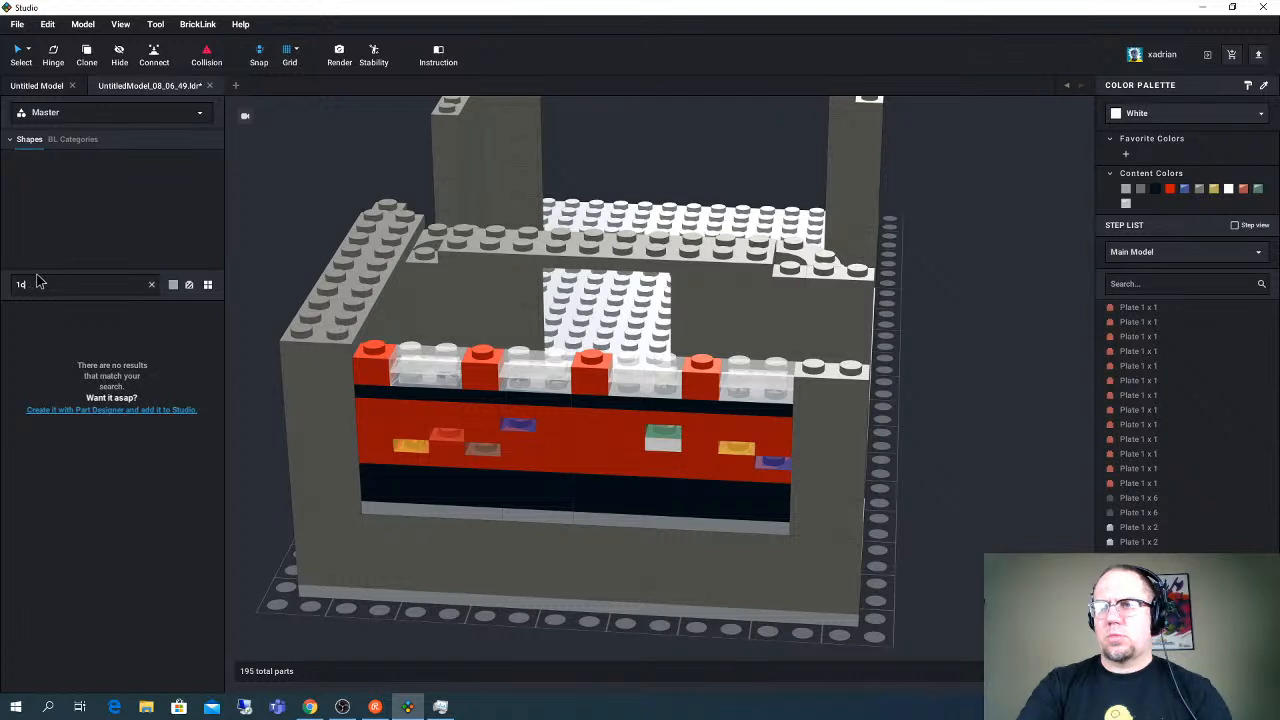
key(BackSpace)
text(x8 plate)
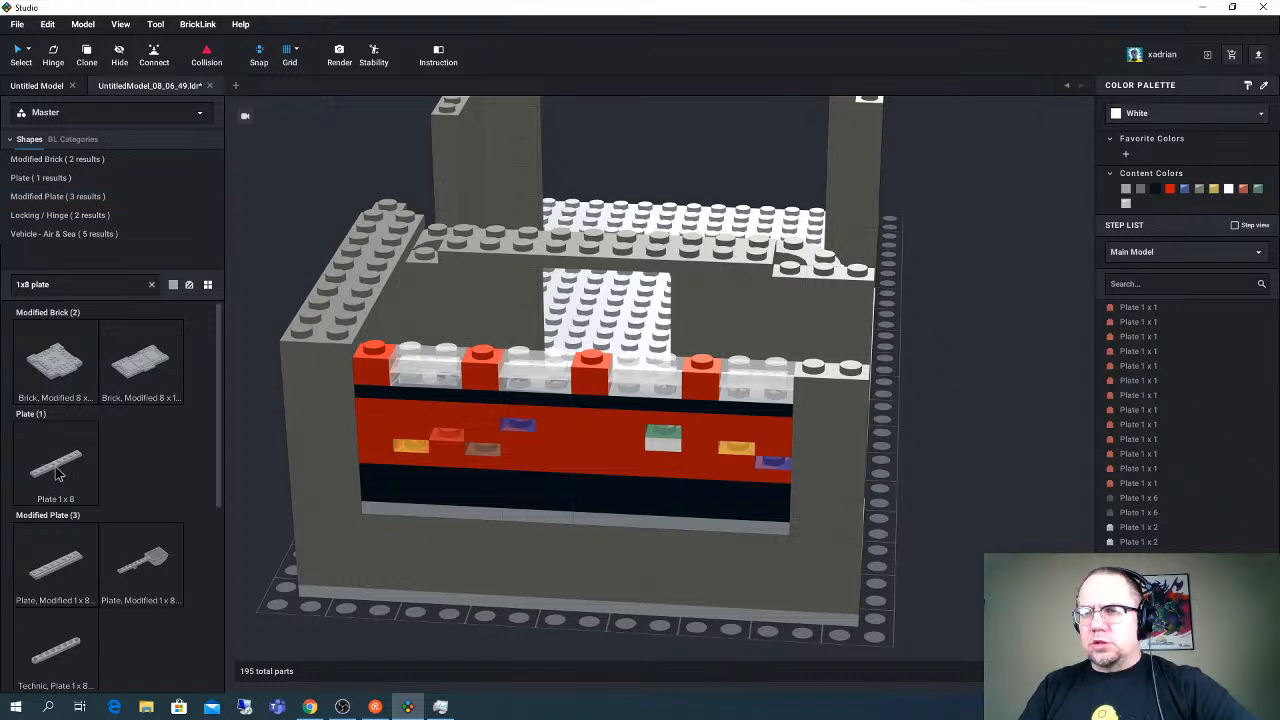
drag(57, 474, 736, 360)
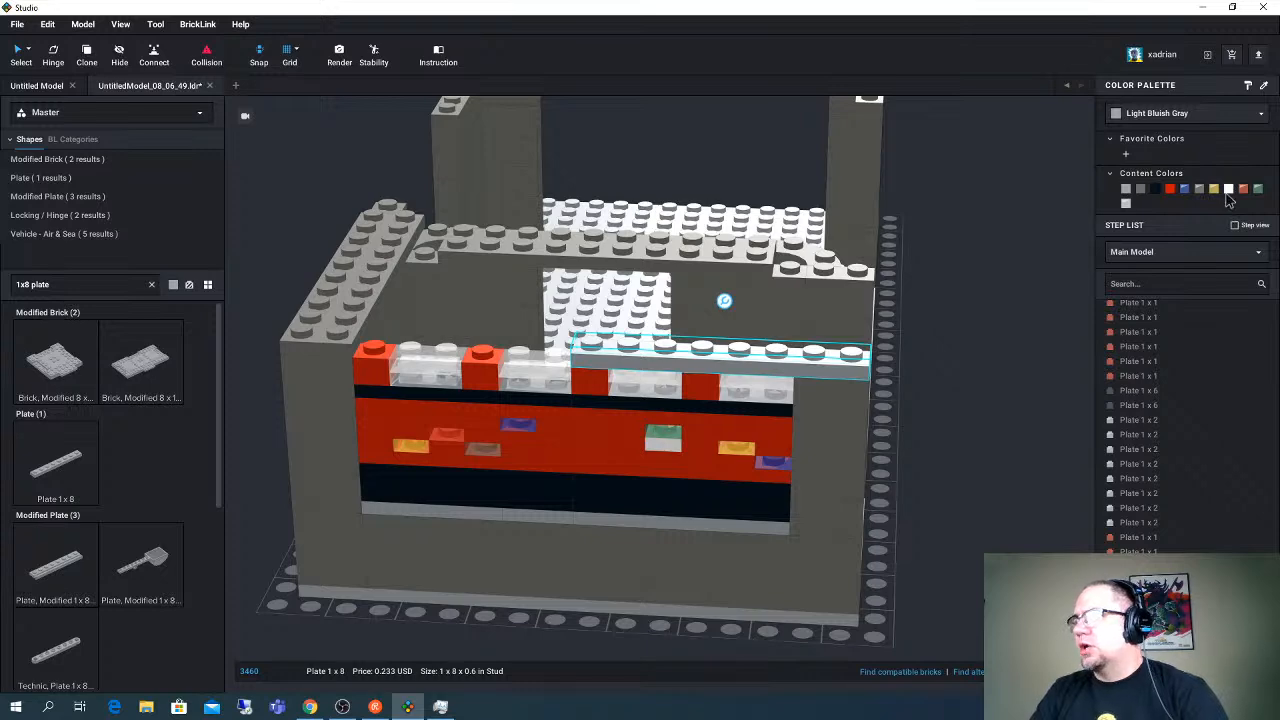
right_drag(963, 297, 940, 300)
click(1140, 188)
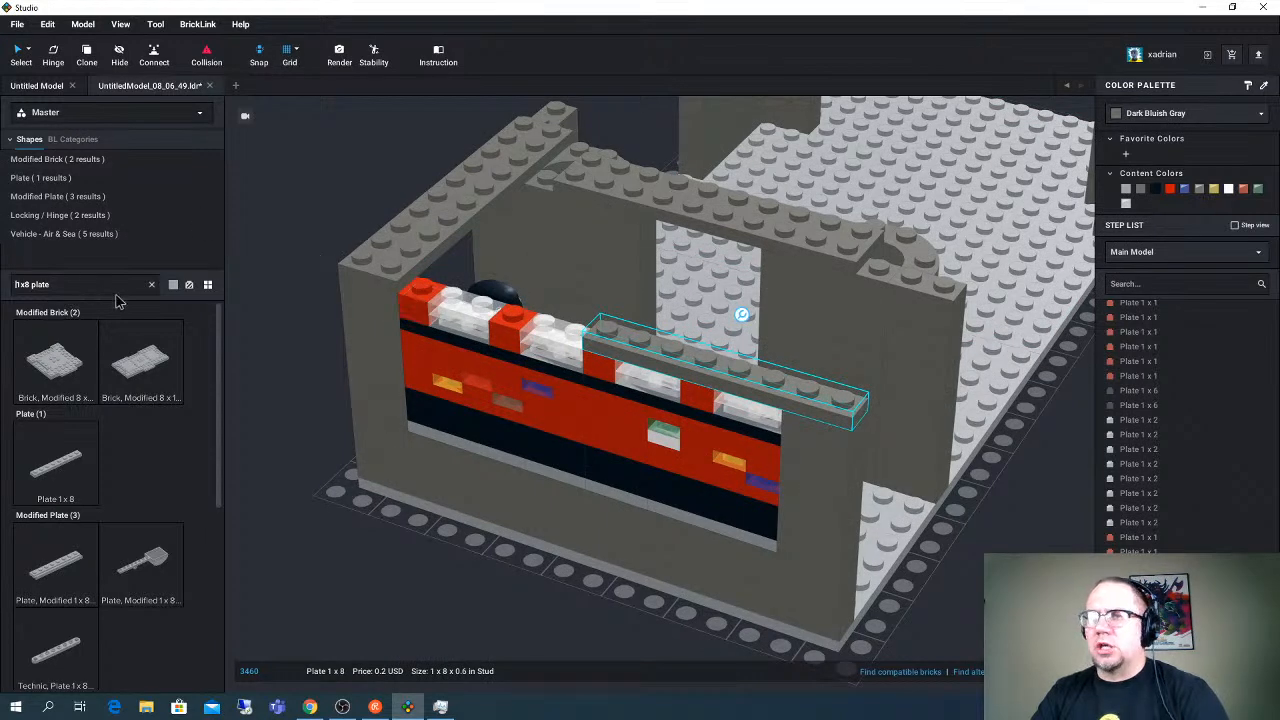
- Search the parts for "1x6 plate", cover the rest of the clear row with a Plate 1 x 6, and color it Dark Bluish Gray
key(ctrl+a)
text(1x6 plate)
drag(70, 365, 508, 303)
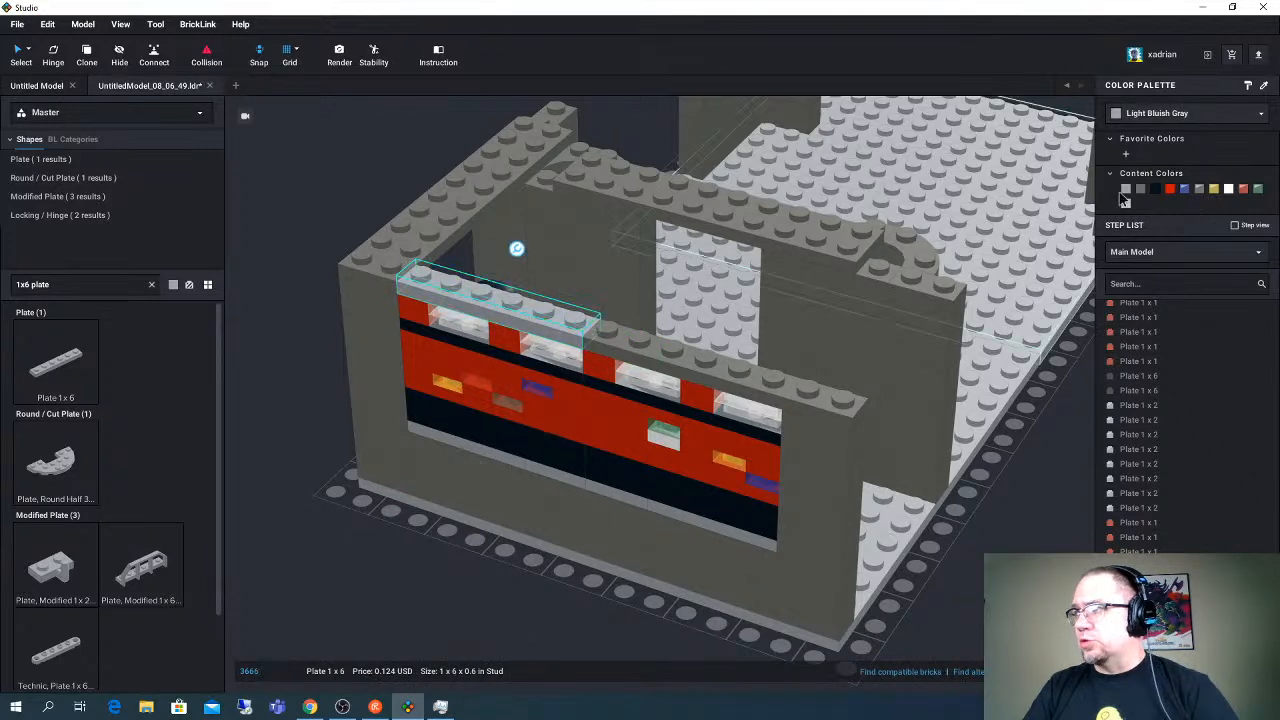
right_drag(878, 207, 815, 191)
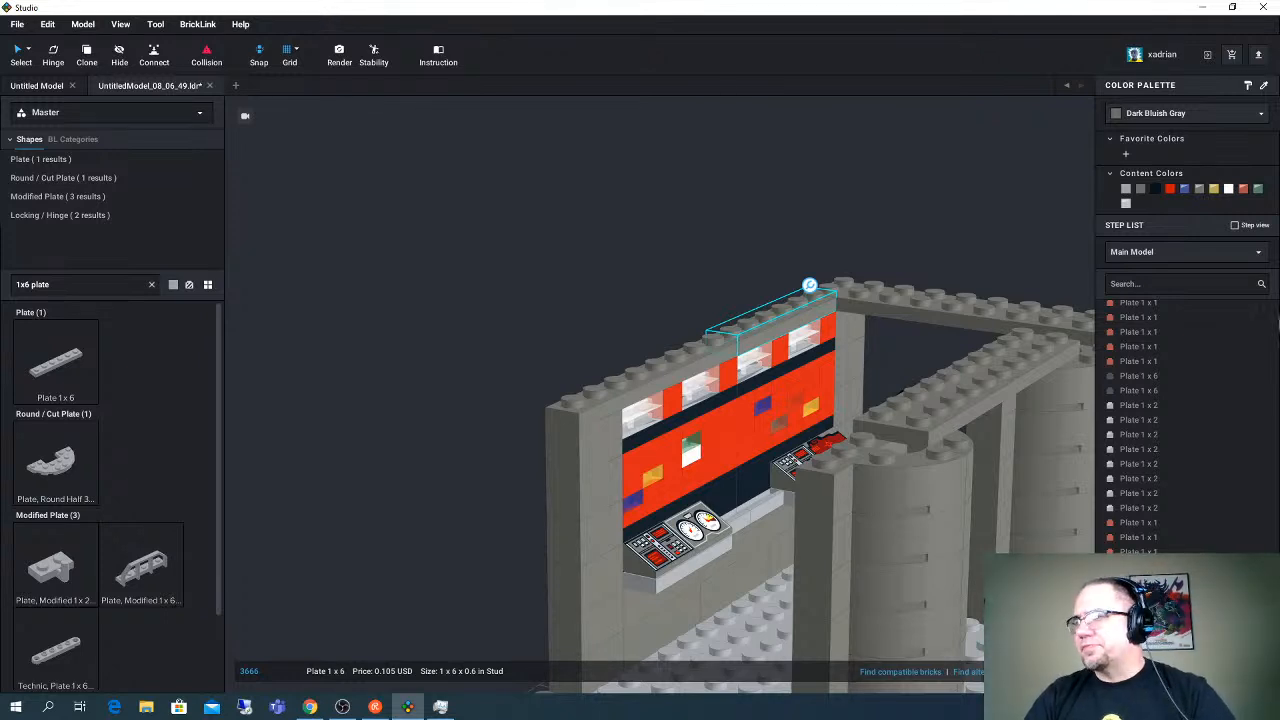
- Examine the light wall, the columns and the open floor of the room from several angles
right_drag(893, 239, 889, 248)
mouse_move(951, 206)
right_down()
mouse_move(900, 191)
mouse_move(897, 162)
mouse_move(943, 186)
right_up()
middle_drag(817, 166, 774, 160)
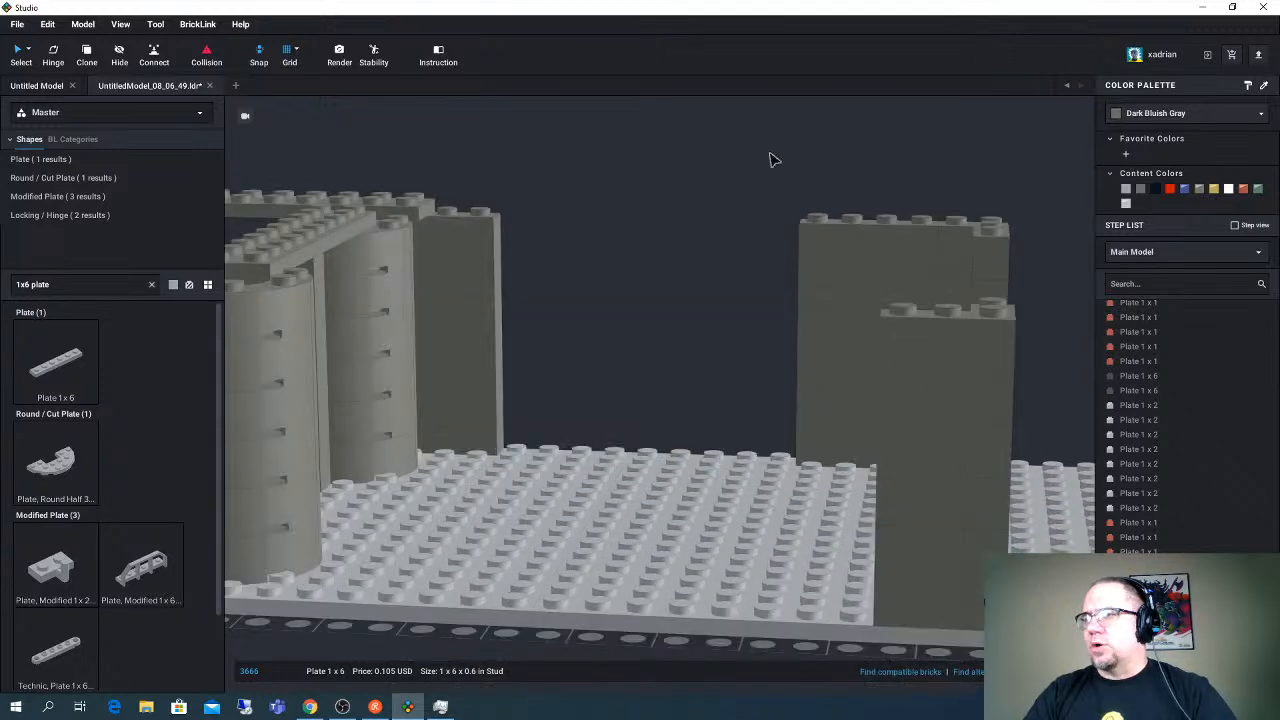
right_drag(743, 157, 806, 171)
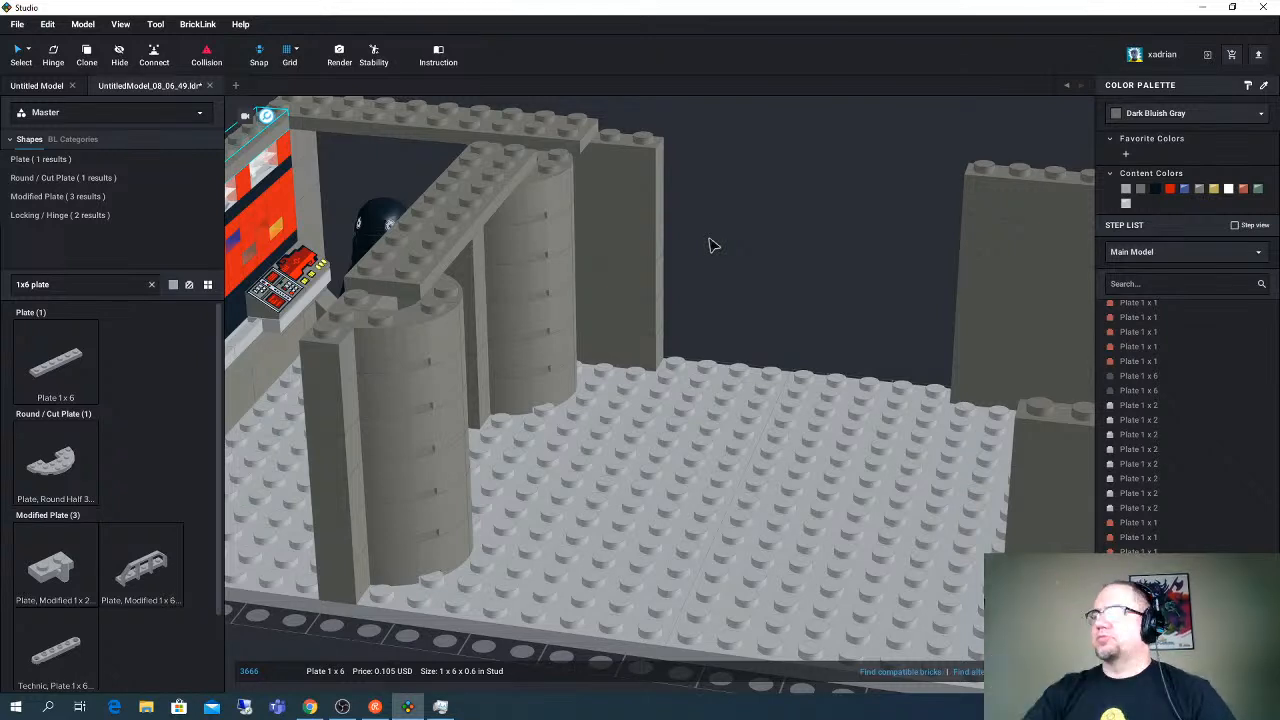
scroll(749, 419, down, 3)
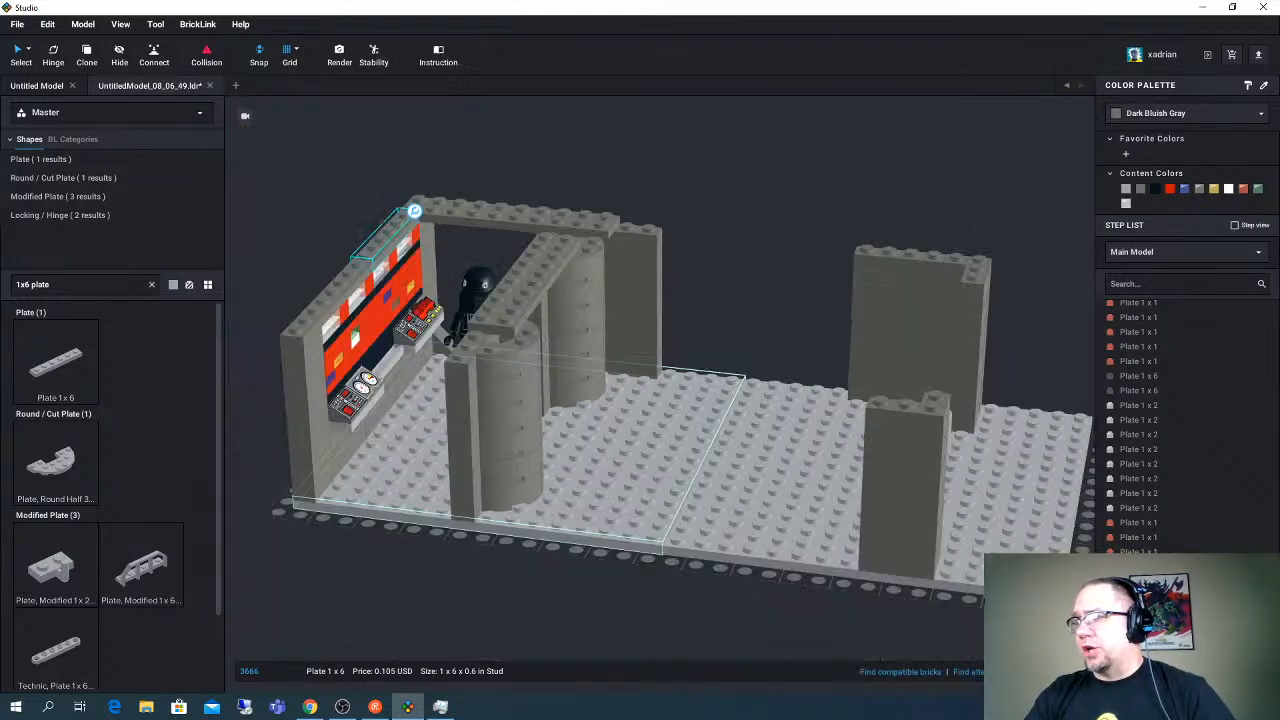
right_drag(520, 290, 578, 319)
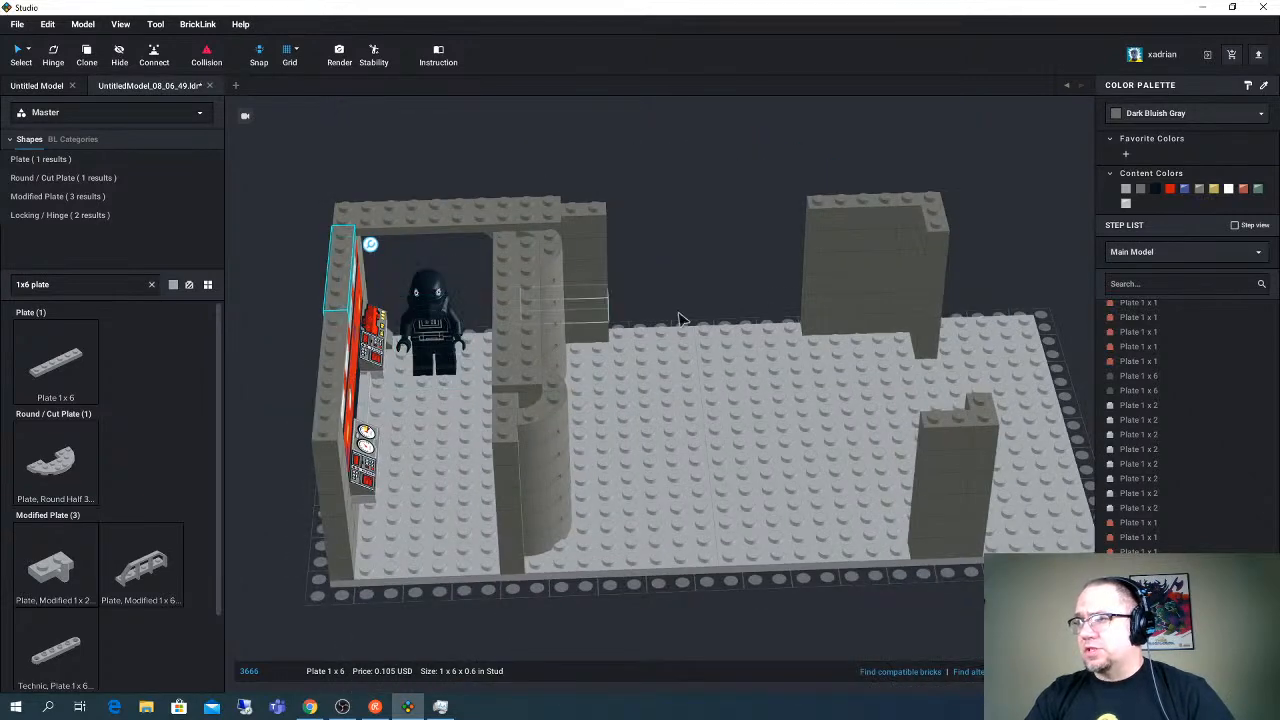
mouse_move(679, 319)
right_down()
mouse_move(660, 317)
mouse_move(673, 315)
right_up()
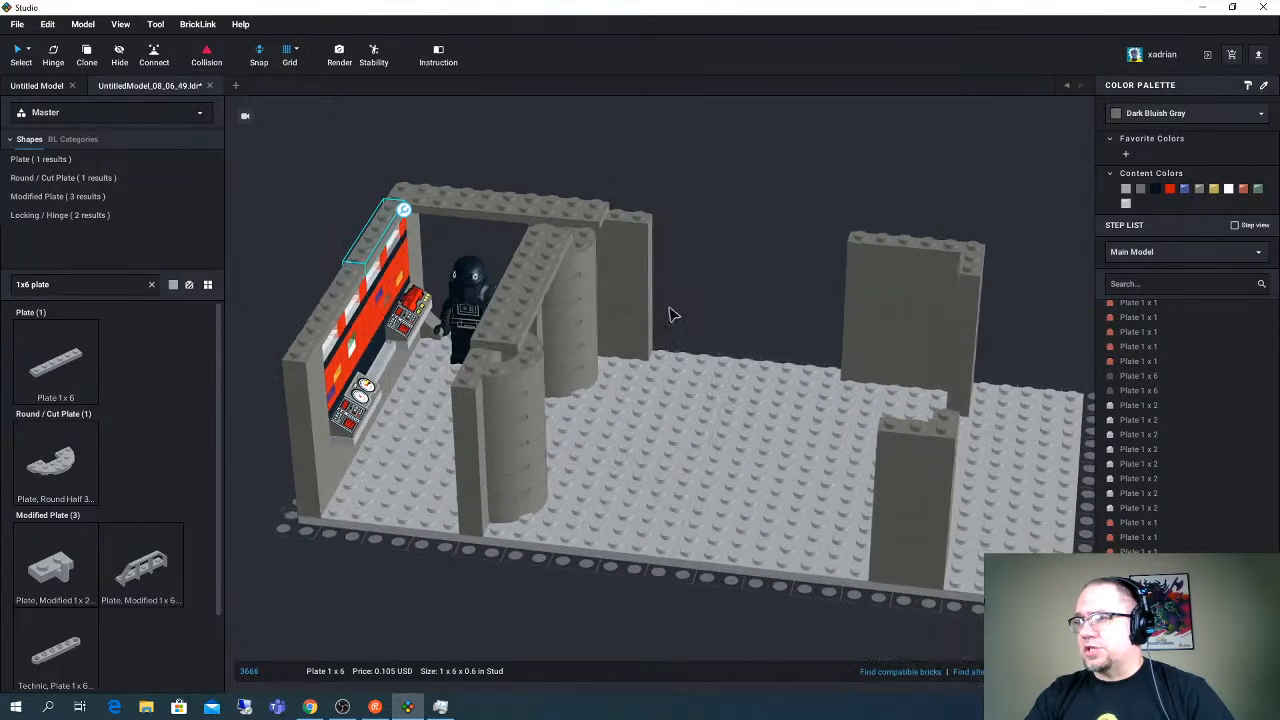
right_drag(511, 294, 504, 297)
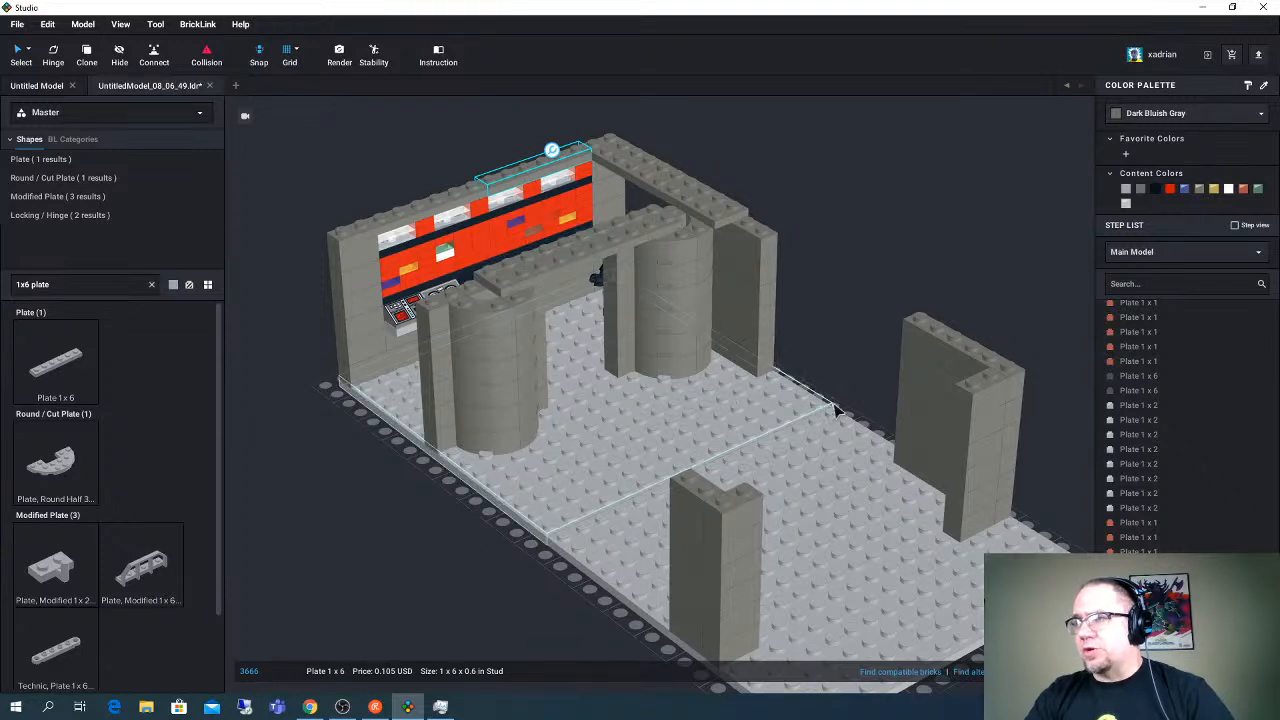
right_drag(700, 309, 740, 305)
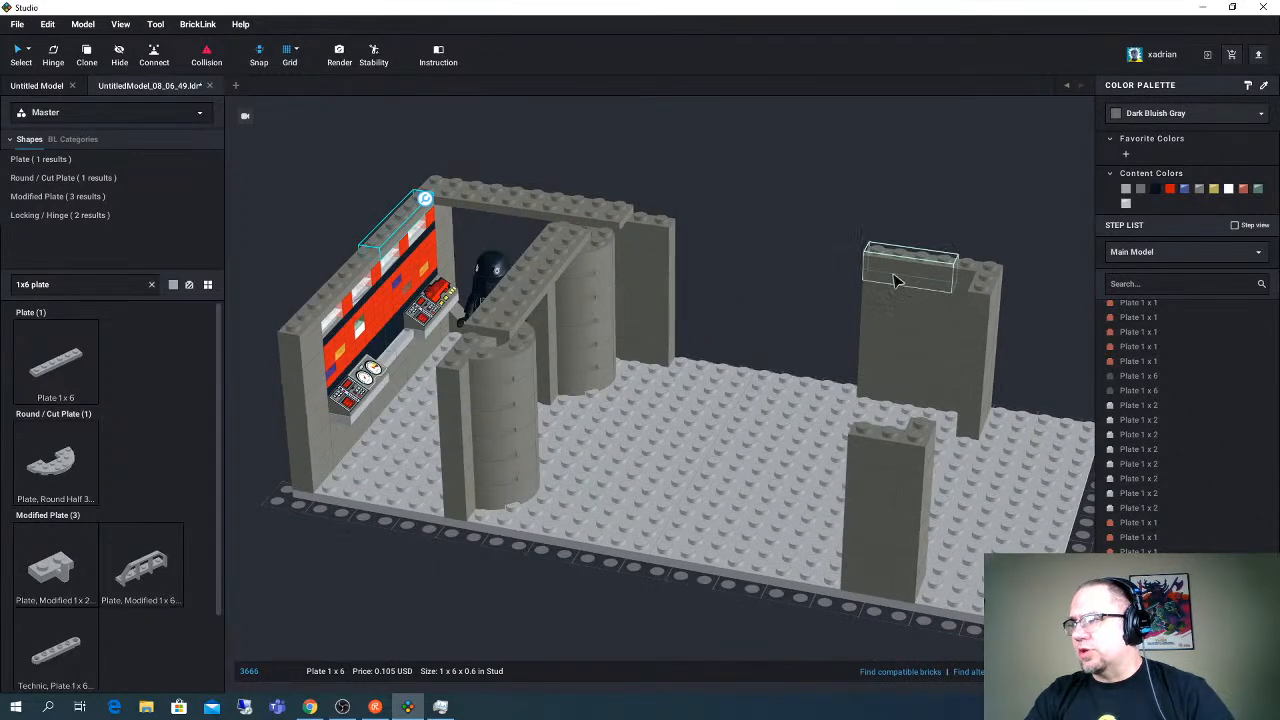
- Delete the stacked bricks next to the corner of the far back wall section, keeping the corner post
click(895, 281)
ctrl+click(894, 303)
ctrl+click(890, 325)
ctrl+click(889, 348)
key(Delete)
- Select the whole console light wall without the baseplate, turn it 90 degrees, and move it off the base beside the long edge
right_drag(715, 359, 703, 296)
middle_drag(890, 319, 848, 281)
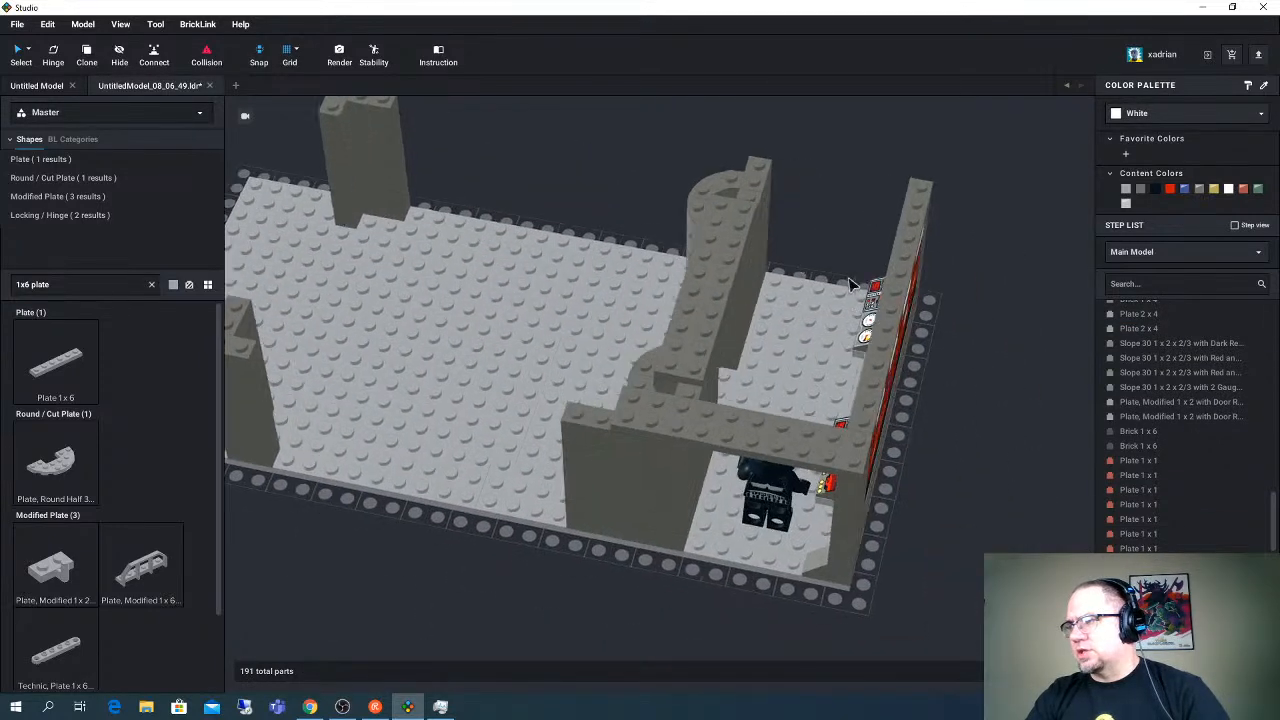
right_drag(905, 300, 912, 320)
middle_drag(877, 212, 839, 202)
right_drag(868, 208, 877, 206)
drag(763, 157, 818, 481)
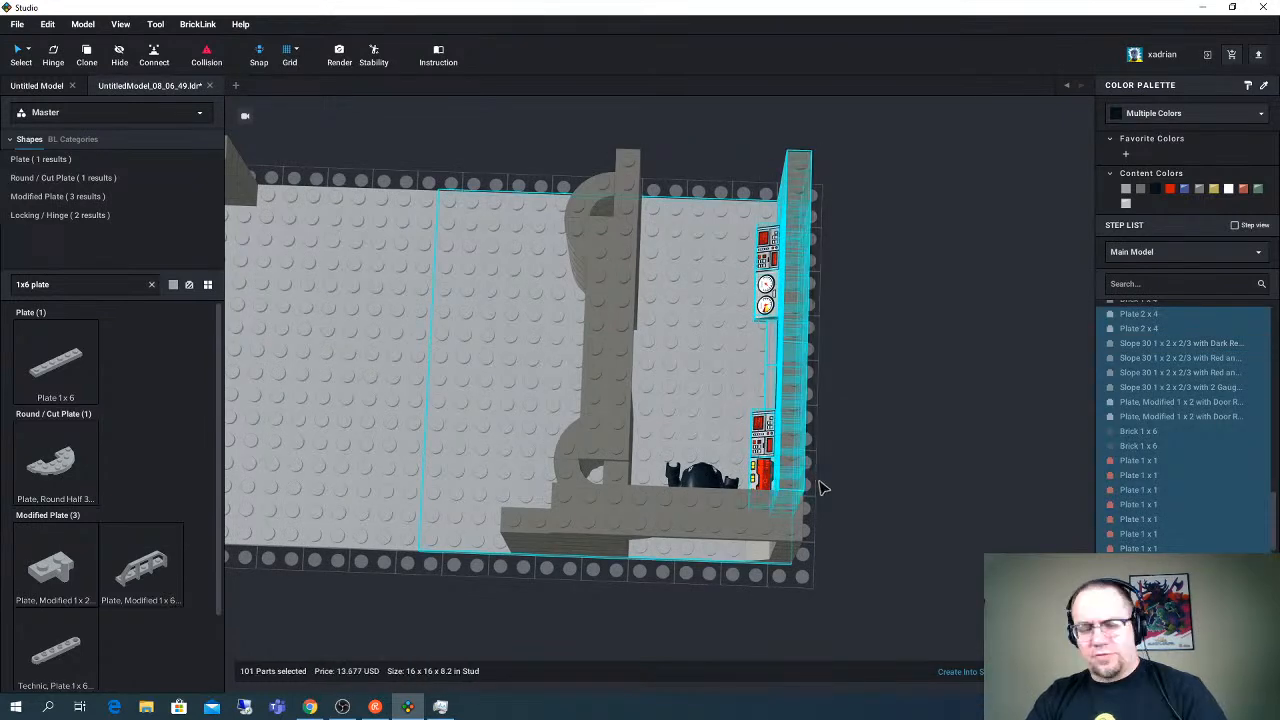
scroll(829, 464, down, 2)
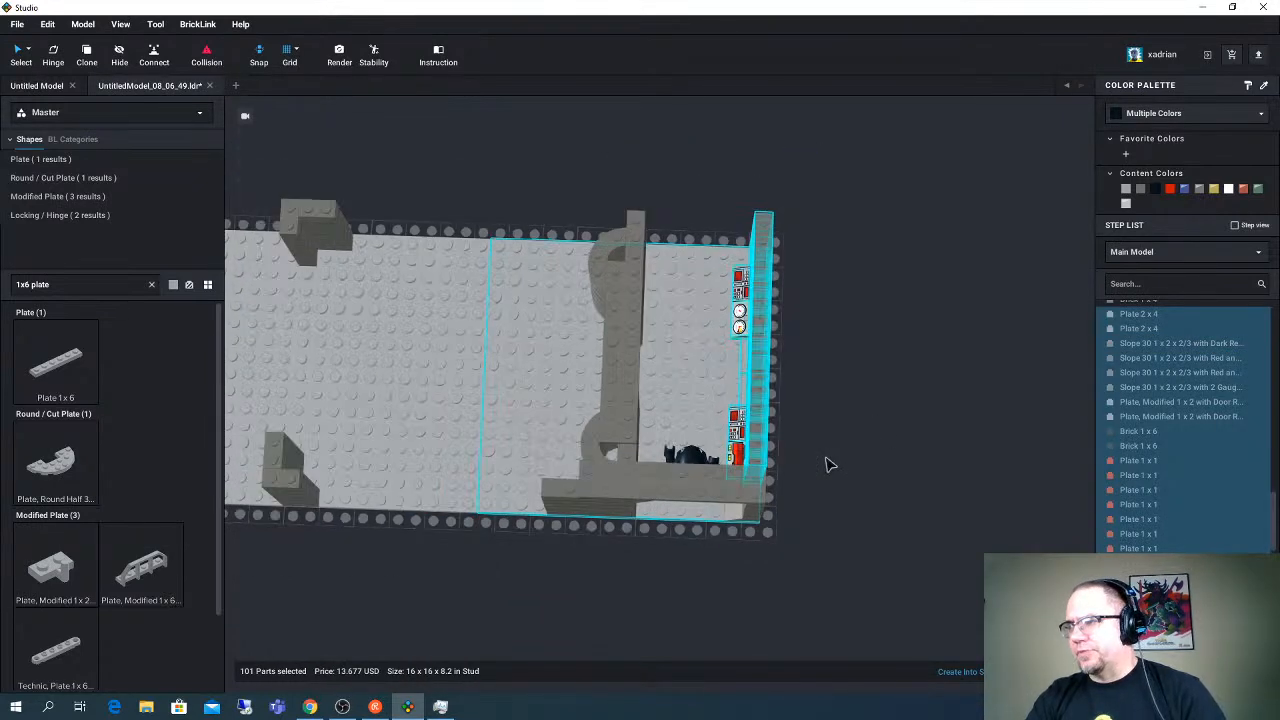
ctrl+click(692, 375)
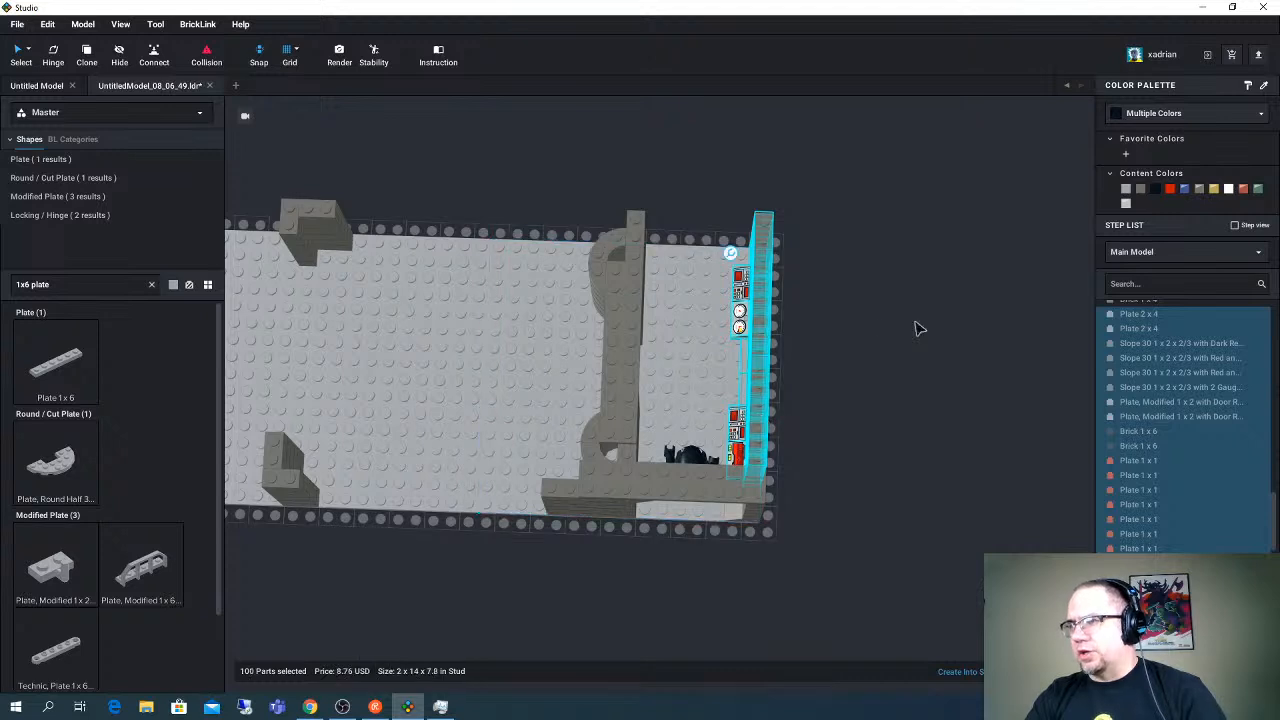
drag(760, 402, 348, 566)
right_drag(376, 550, 382, 521)
right_drag(637, 584, 635, 601)
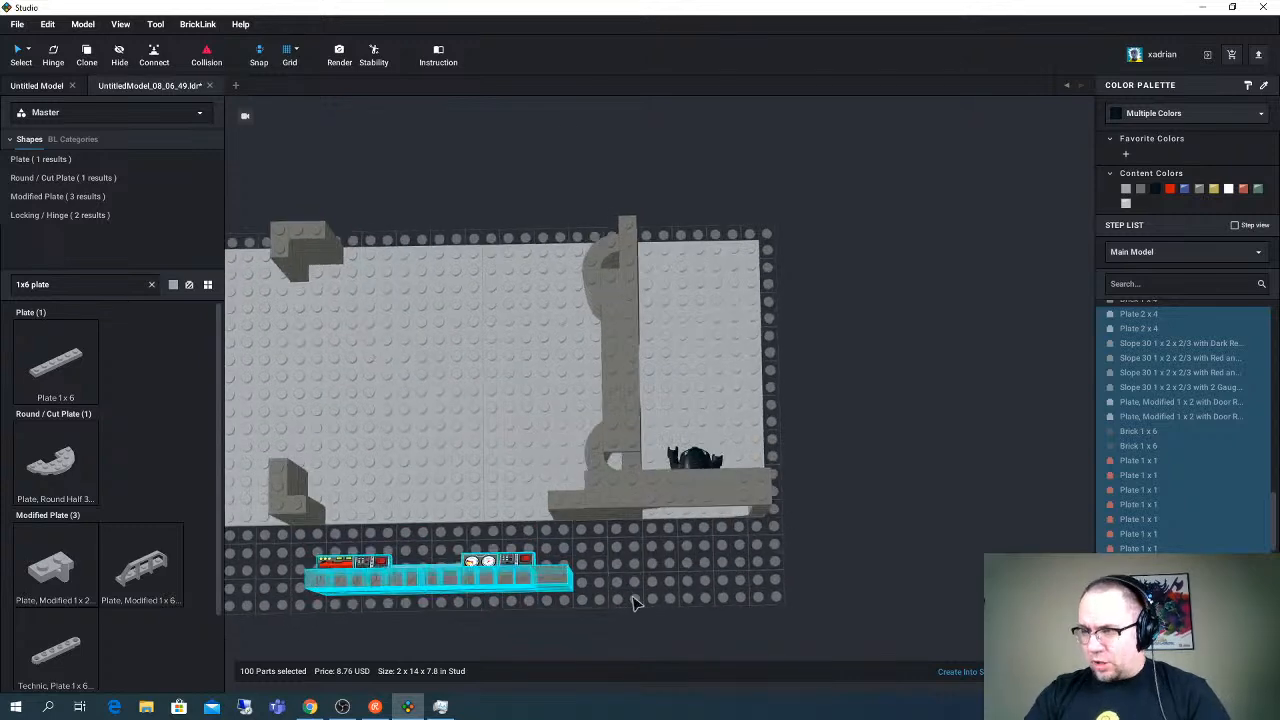
- Select the six stacked 1 x 2 bricks at the end of the light wall and move them to the base's empty far corner
click(583, 587)
click(578, 589)
right_drag(622, 557, 620, 557)
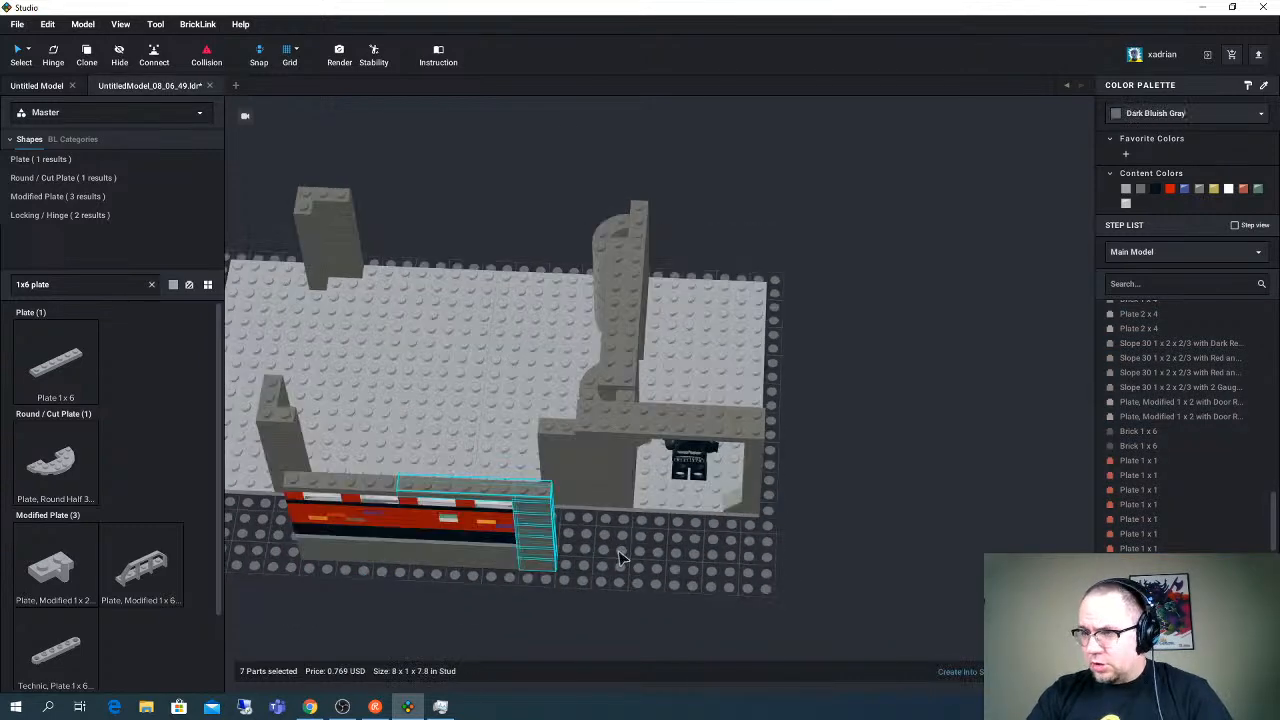
drag(572, 575, 548, 550)
right_drag(570, 575, 581, 595)
drag(580, 594, 762, 240)
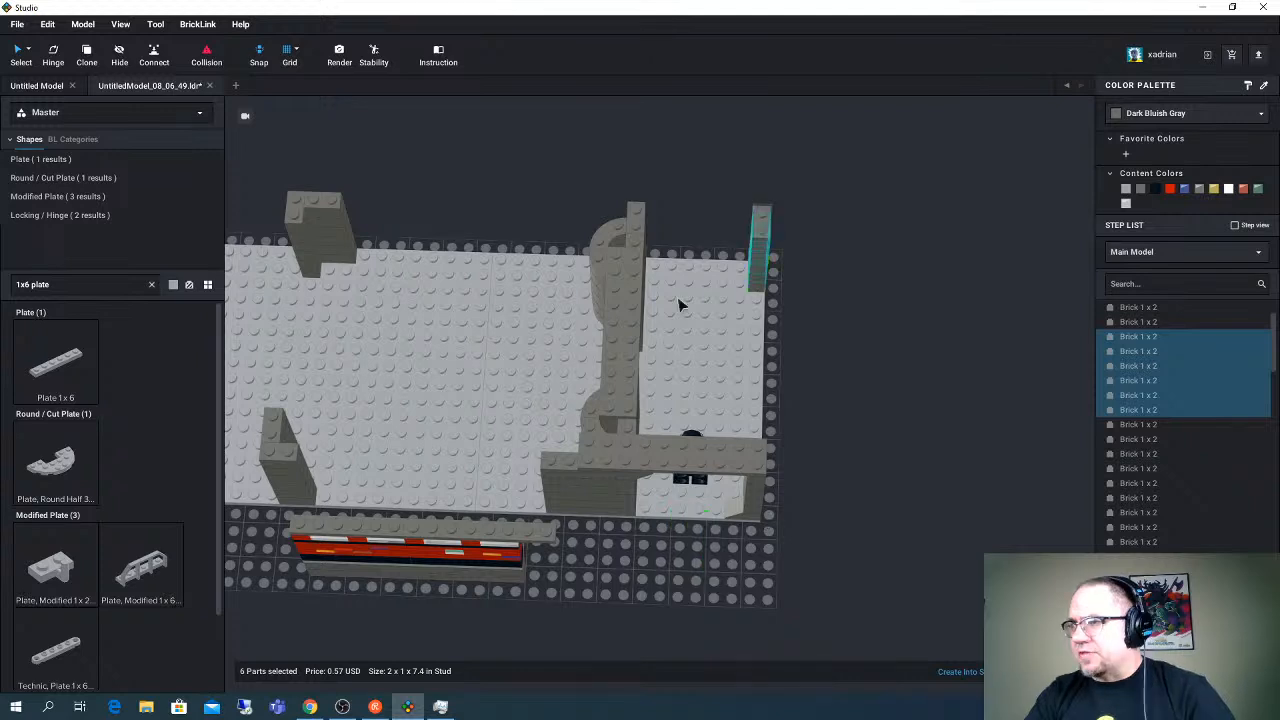
- Delete the long plate that covers the clear and red row at the doorway end of the light wall
click(527, 545)
key(Delete)
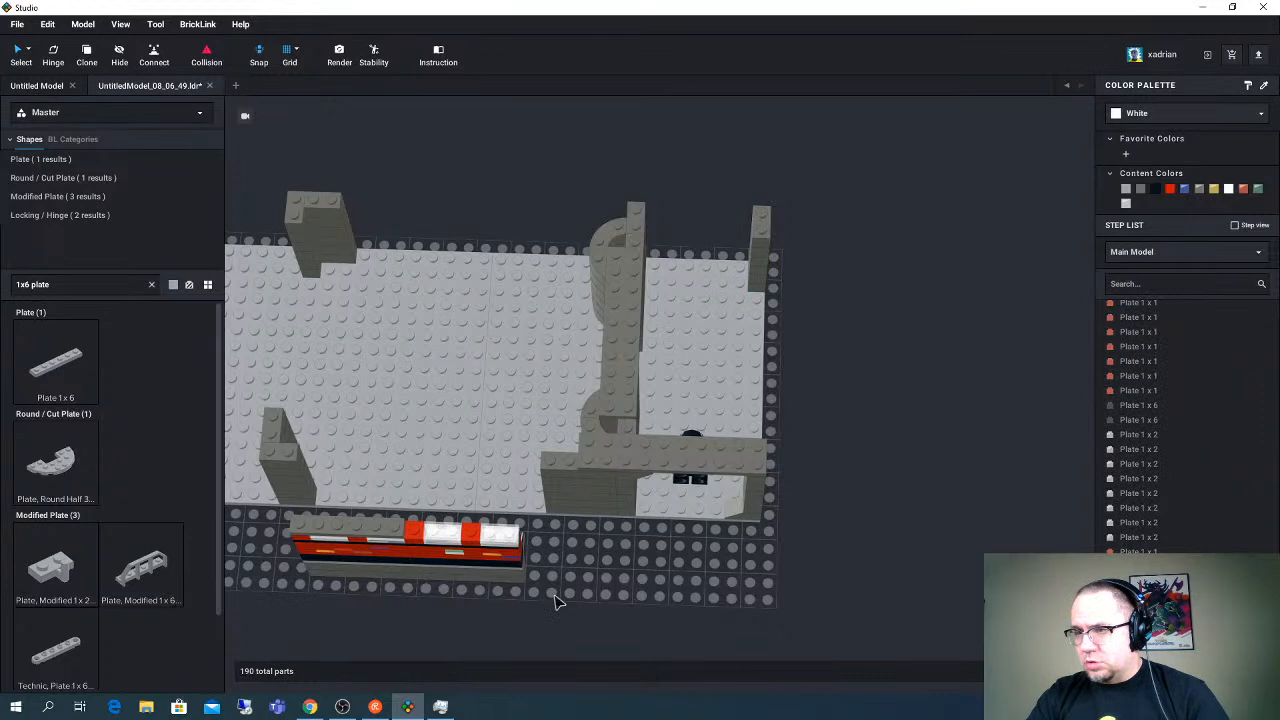
drag(556, 601, 390, 461)
right_drag(390, 461, 920, 180)
click(920, 180)
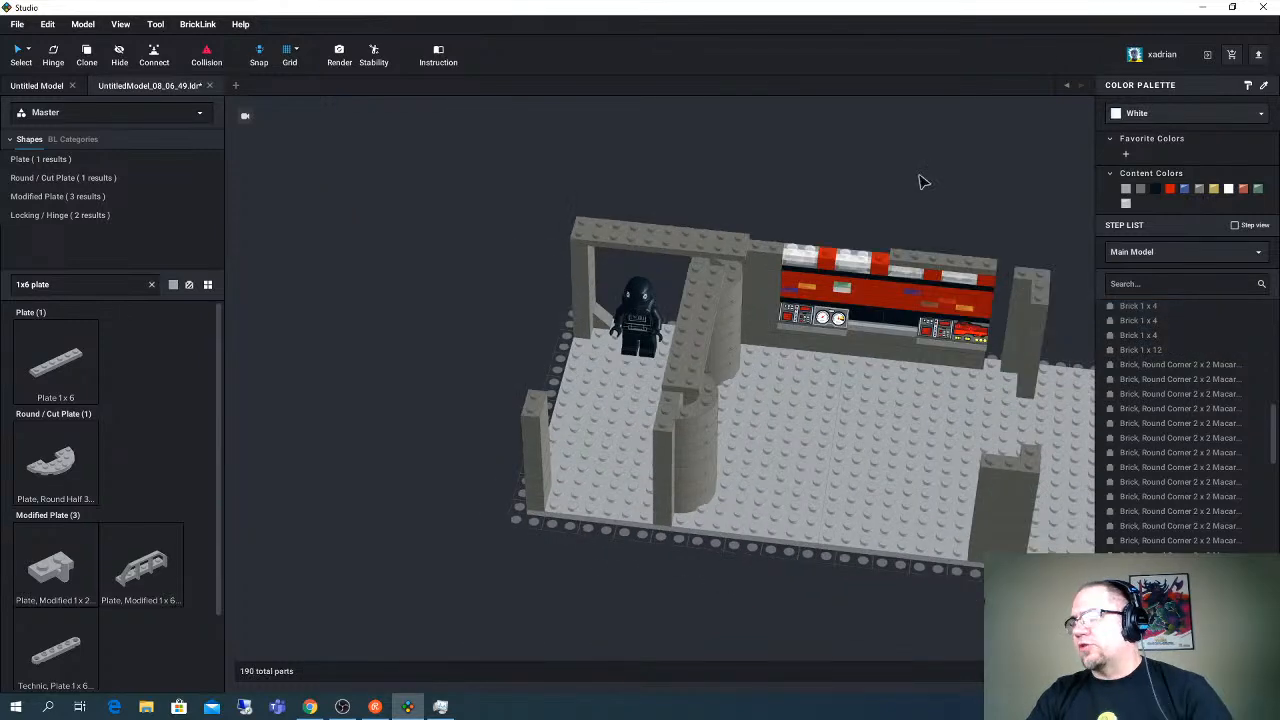
- Place a Plate 1 x 6 bridging the doorway wall and the light wall's uncovered top, and color it Dark Bluish Gray
scroll(922, 181, up, 3)
middle_drag(919, 324, 825, 323)
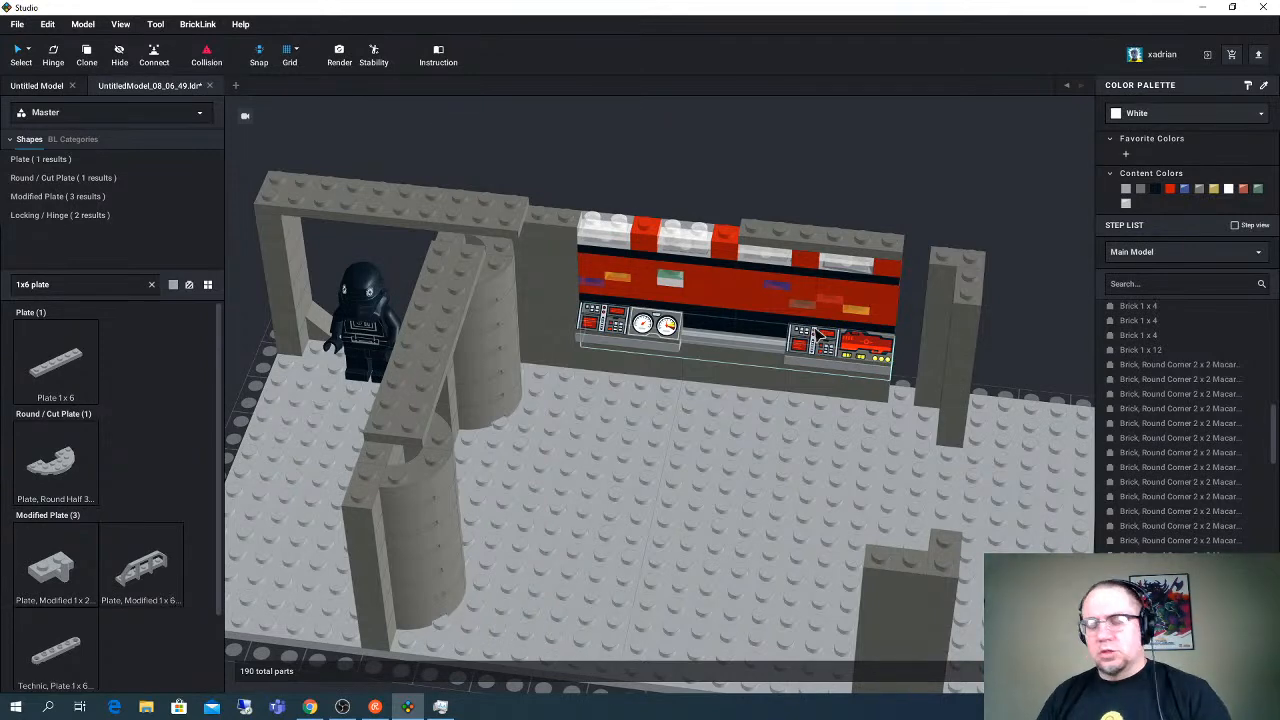
scroll(864, 209, up, 3)
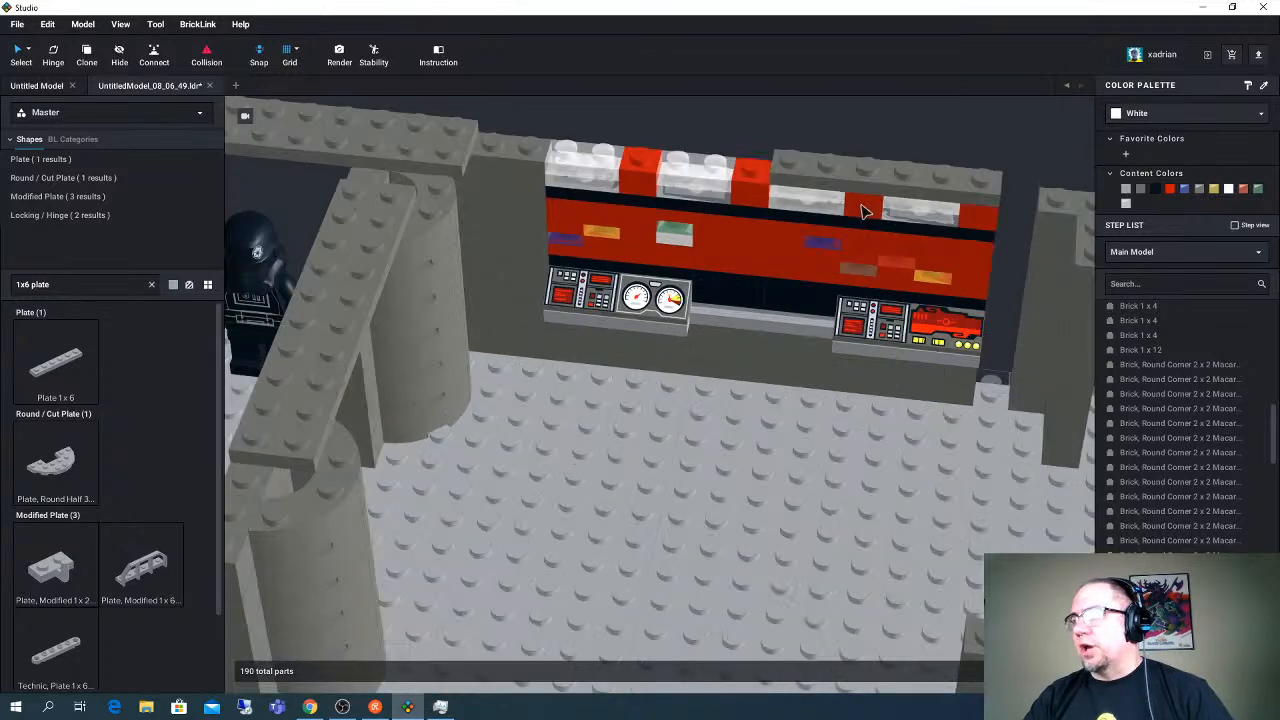
scroll(866, 210, down, 5)
scroll(868, 211, up, 2)
middle_drag(867, 205, 863, 221)
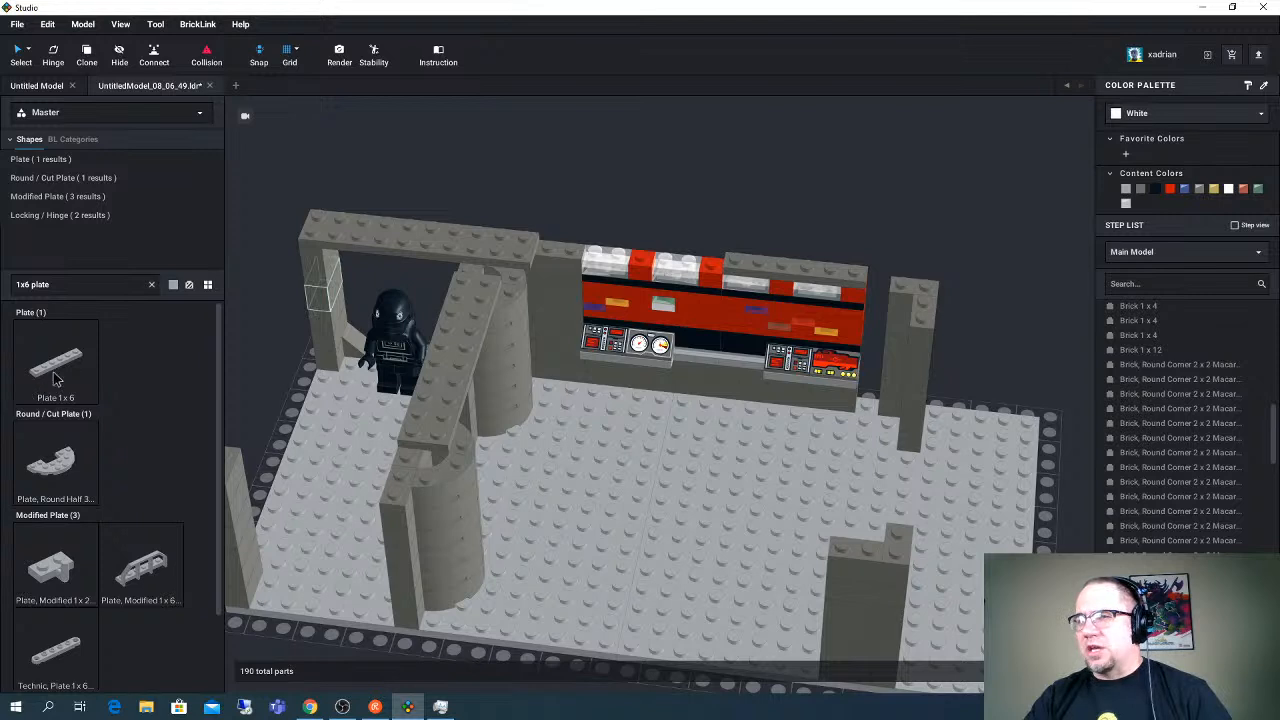
drag(62, 370, 616, 252)
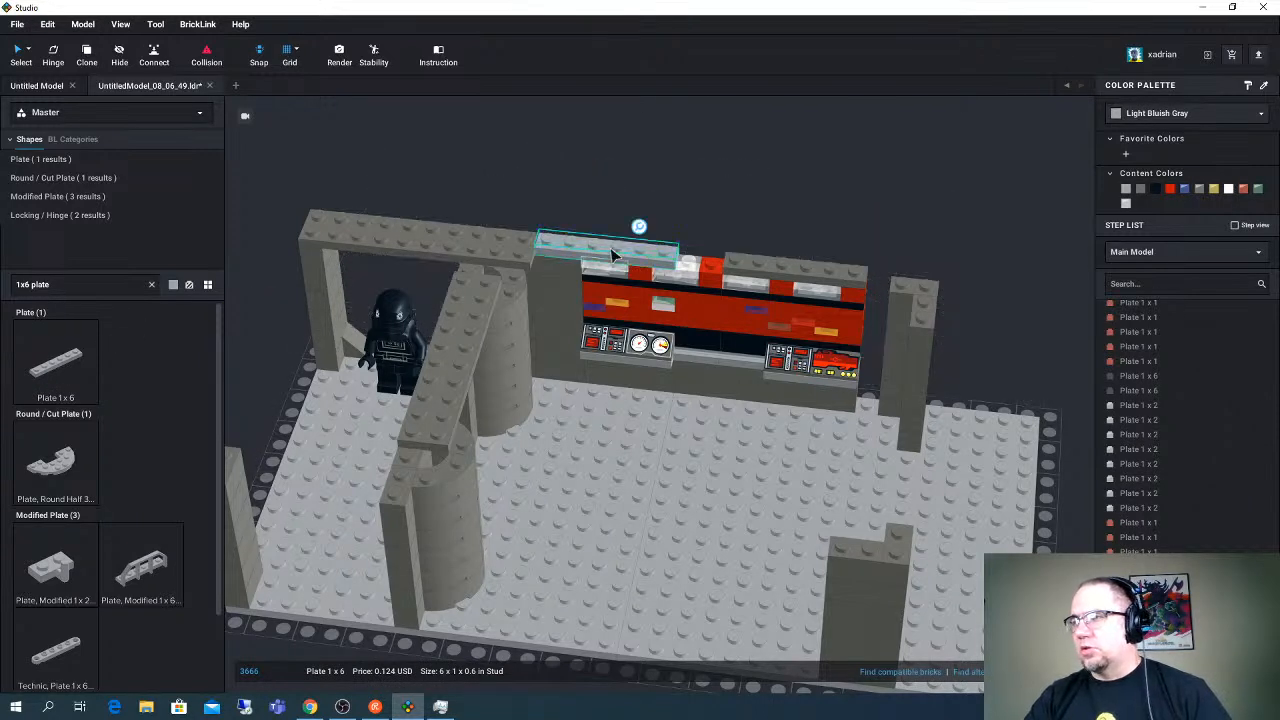
click(1140, 188)
- Search the parts for "1x1 stud", place a Brick, Modified 1 x 1 with Stud on 1 Side beside the base, and color it Dark Bluish Gray
right_drag(691, 217, 621, 270)
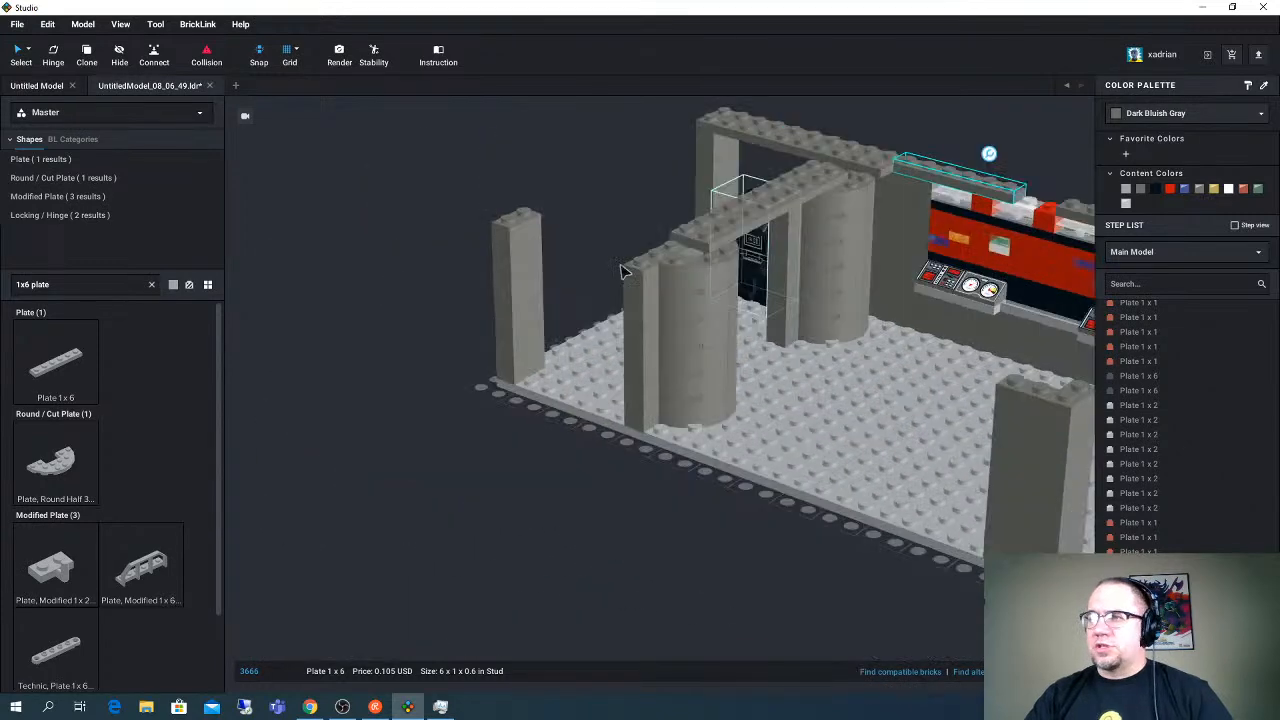
click(87, 285)
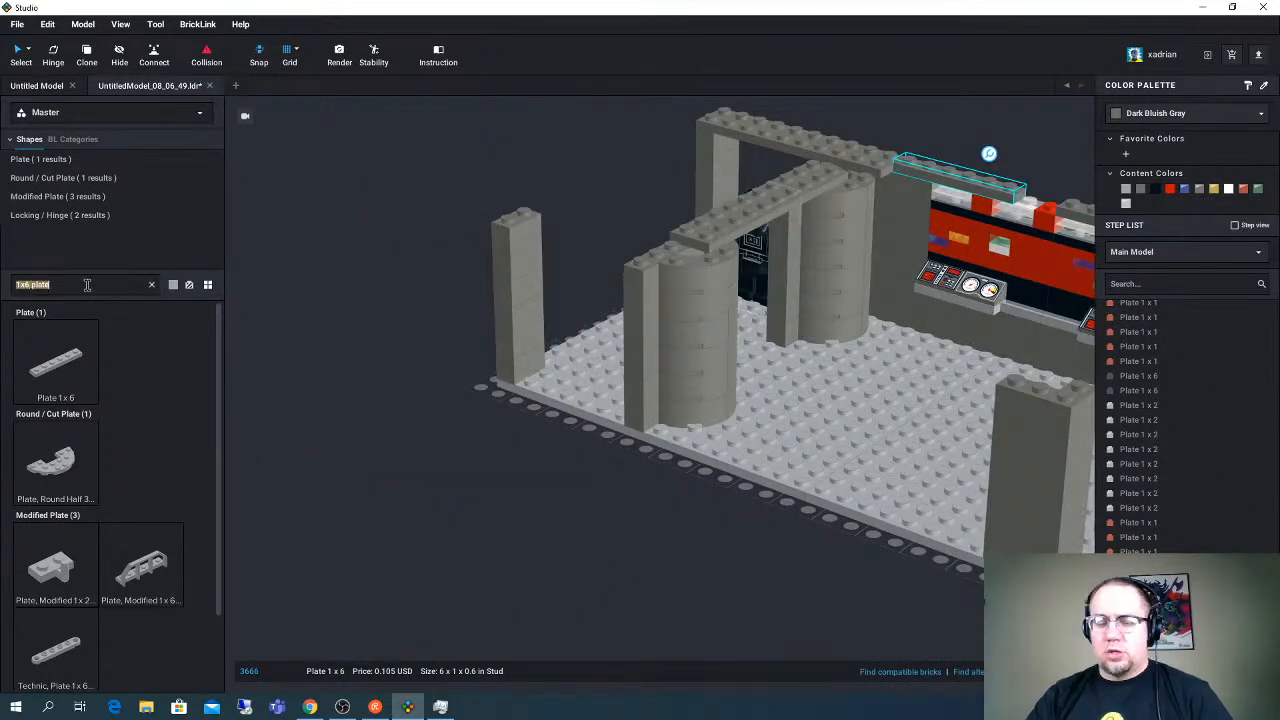
text(1x1)
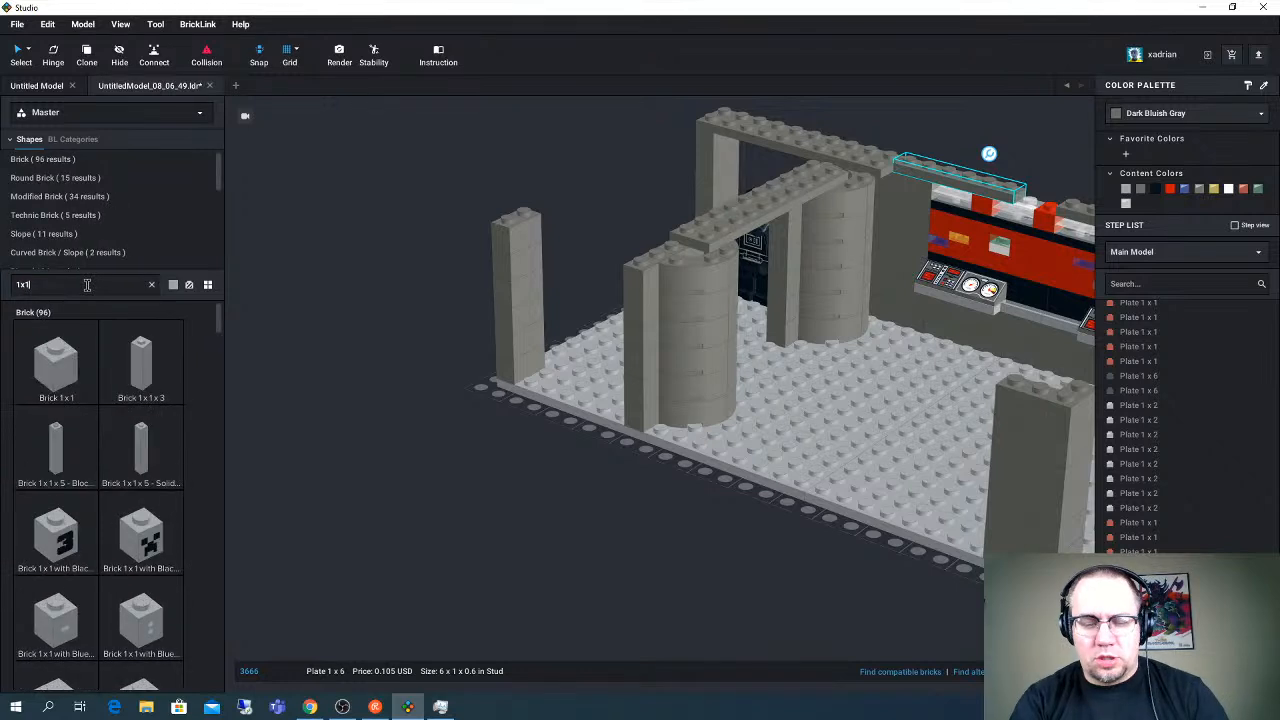
text( stud)
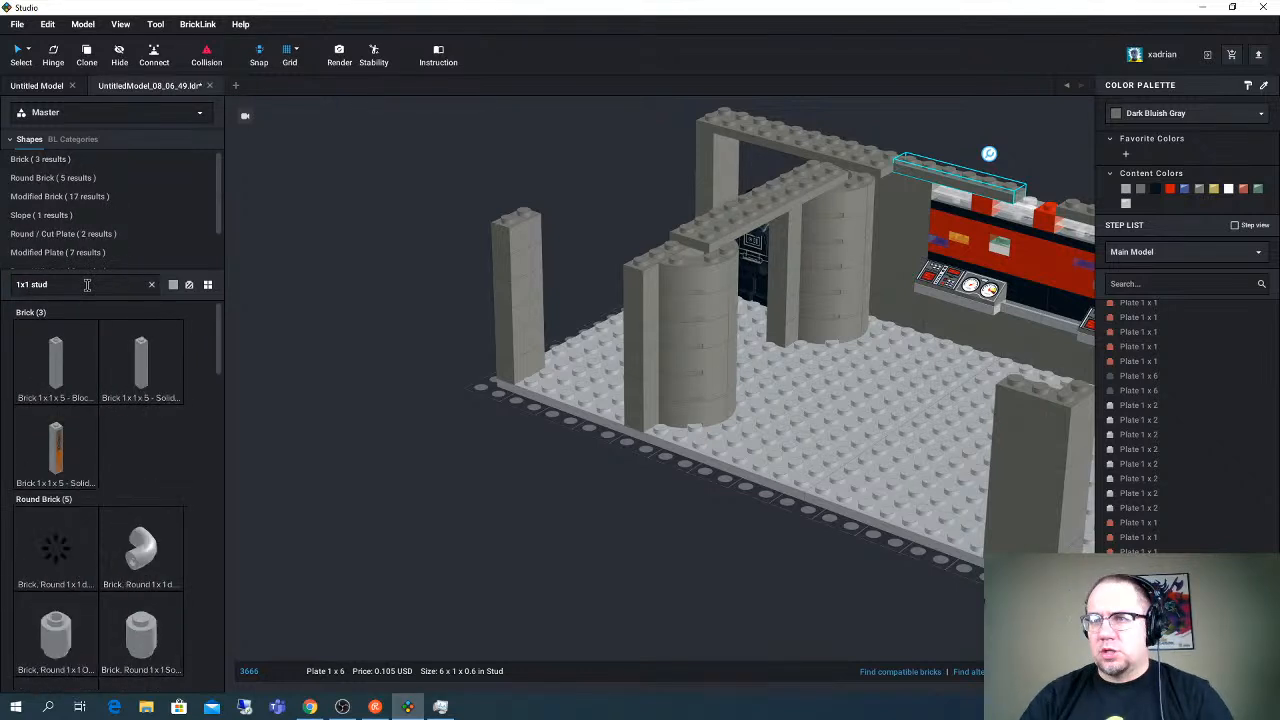
scroll(124, 460, down, 3)
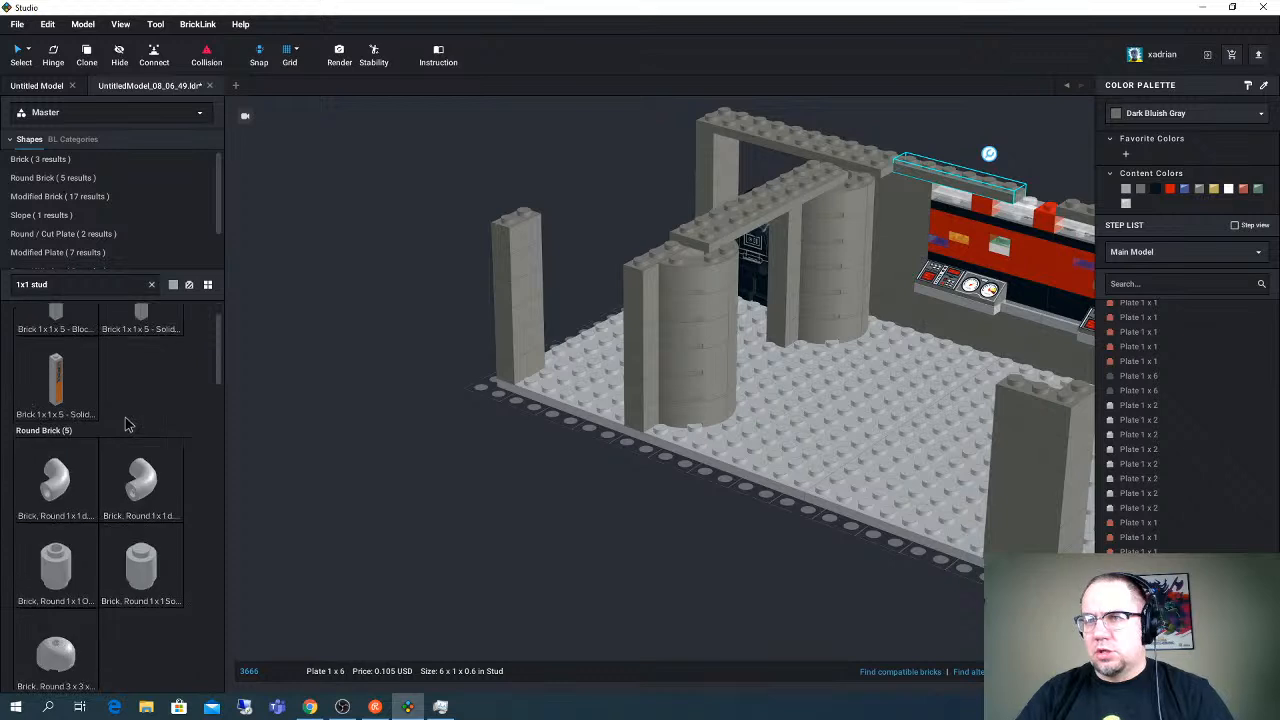
scroll(122, 498, down, 1)
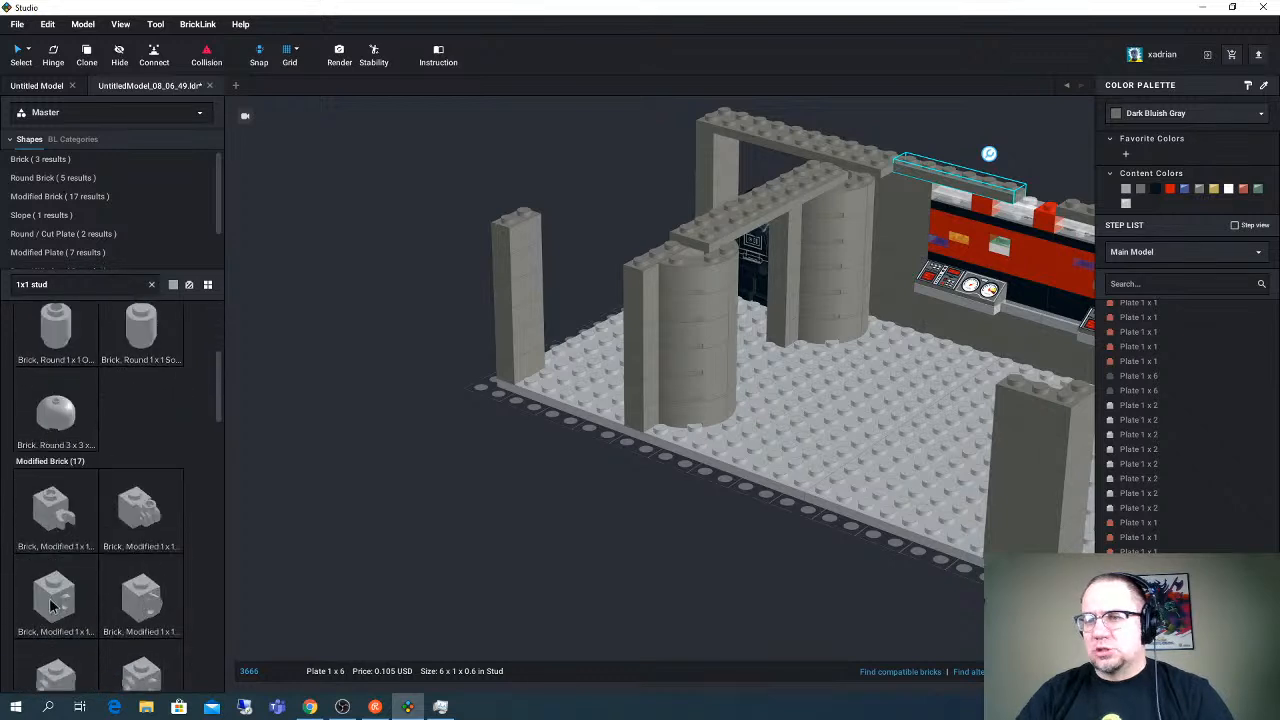
drag(49, 598, 400, 414)
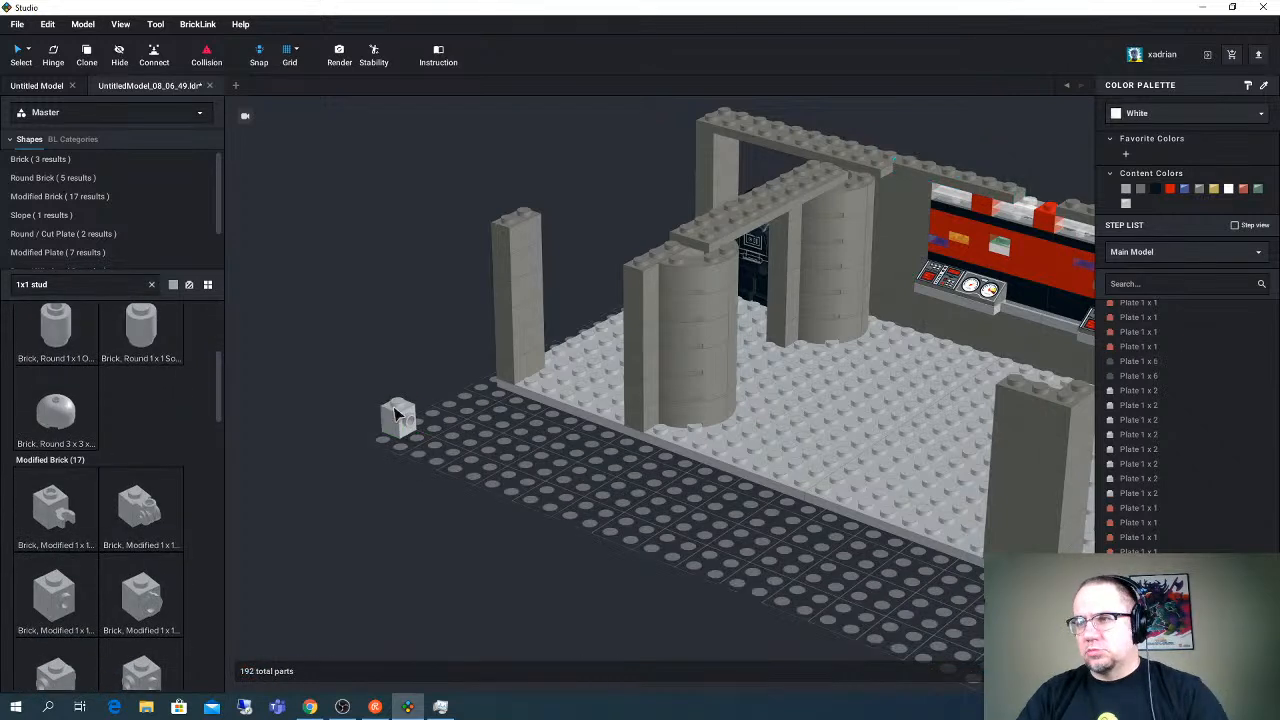
click(1141, 190)
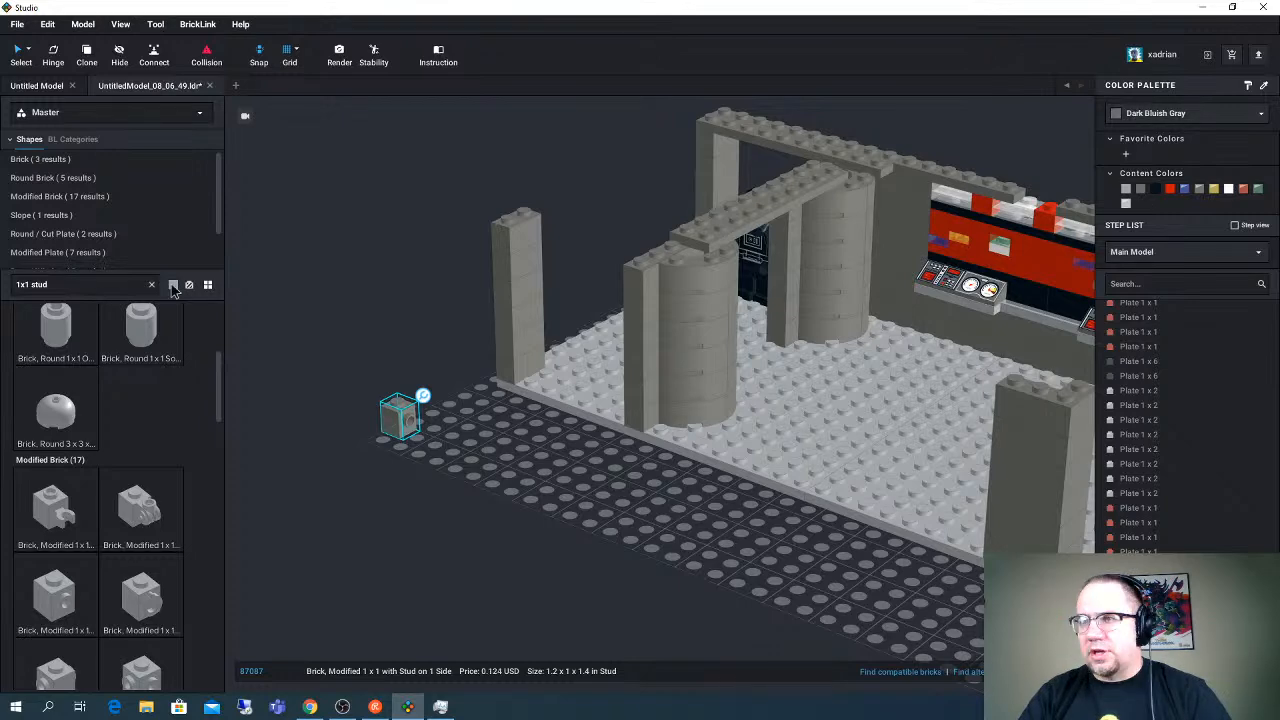
- Set the part library's display color to Dark Bluish Gray and deselect the loose modified brick
click(173, 288)
click(393, 428)
right_drag(393, 428, 403, 427)
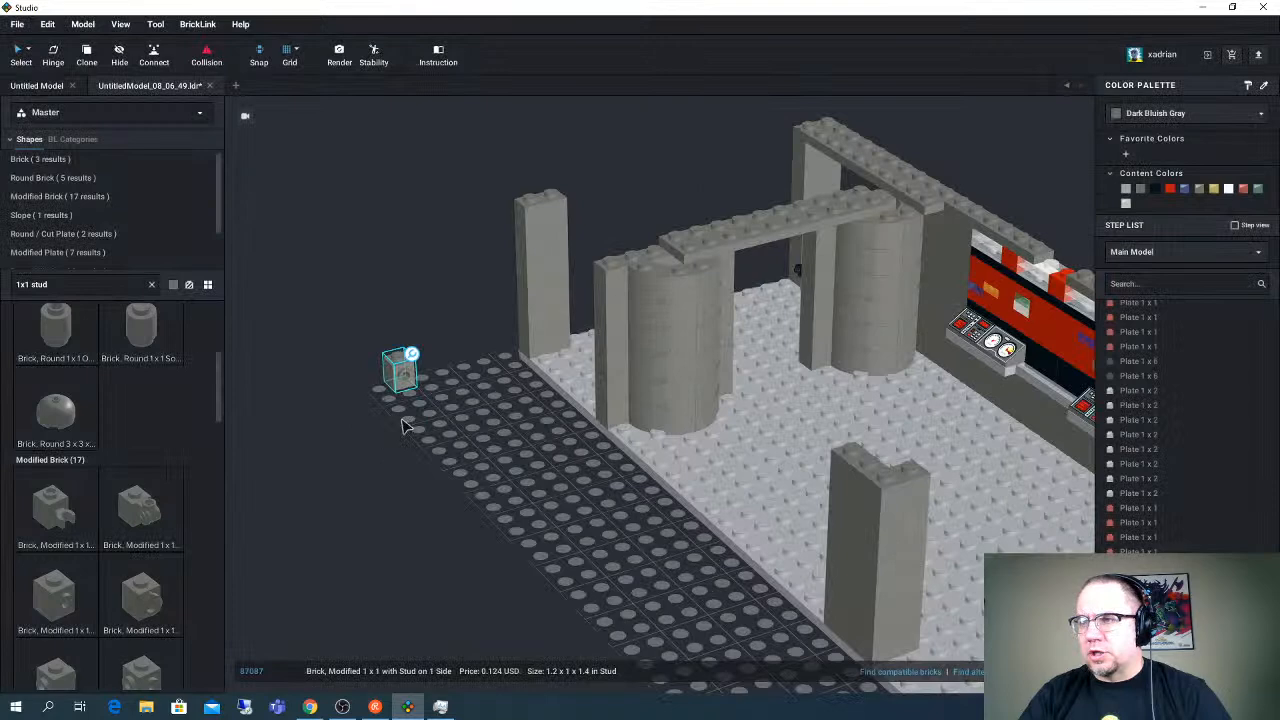
click(313, 388)
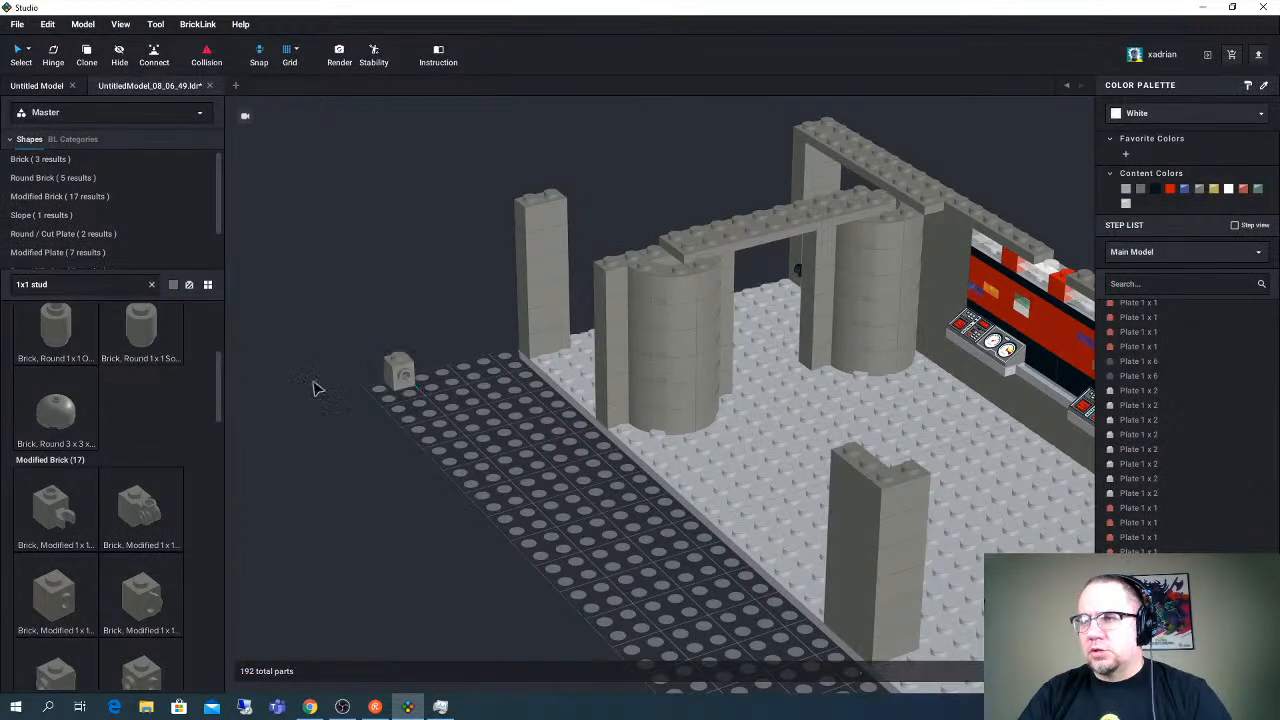
- Search the parts for "1x1 tile", attach a Tile 1 x 1 Half Circle Extended to the loose brick's side stud, and color it White
click(77, 287)
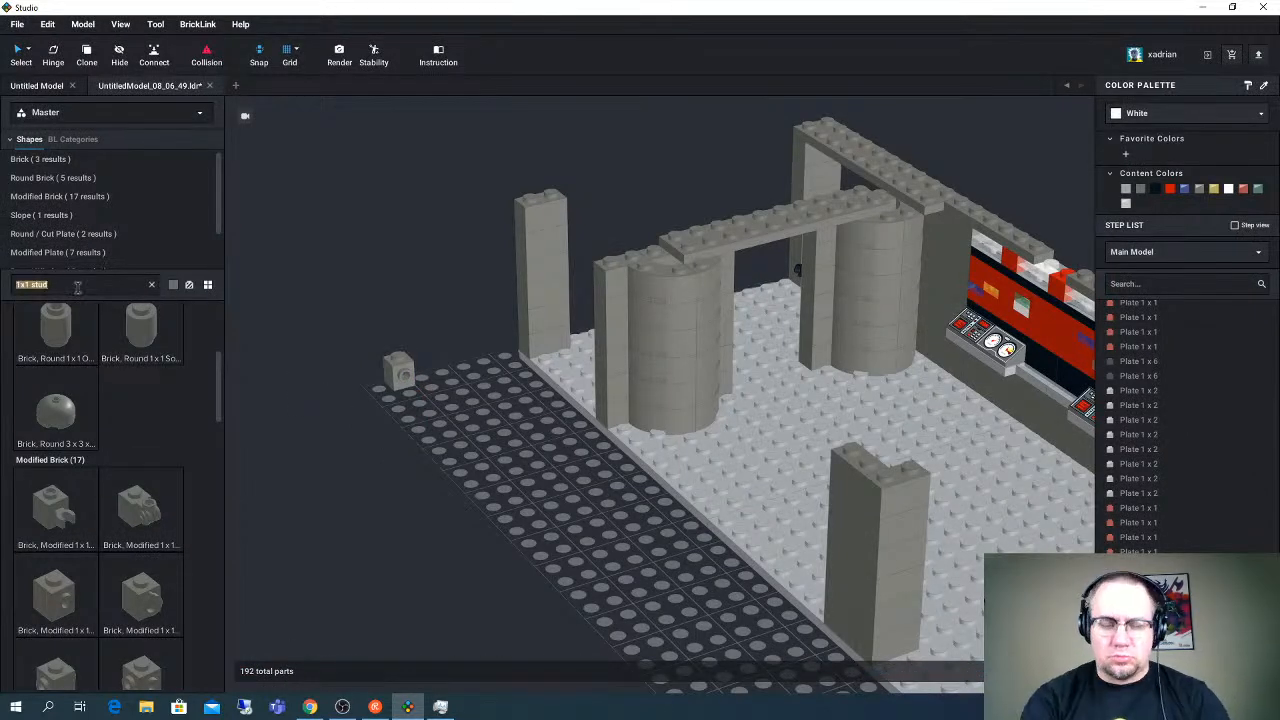
text(1x)
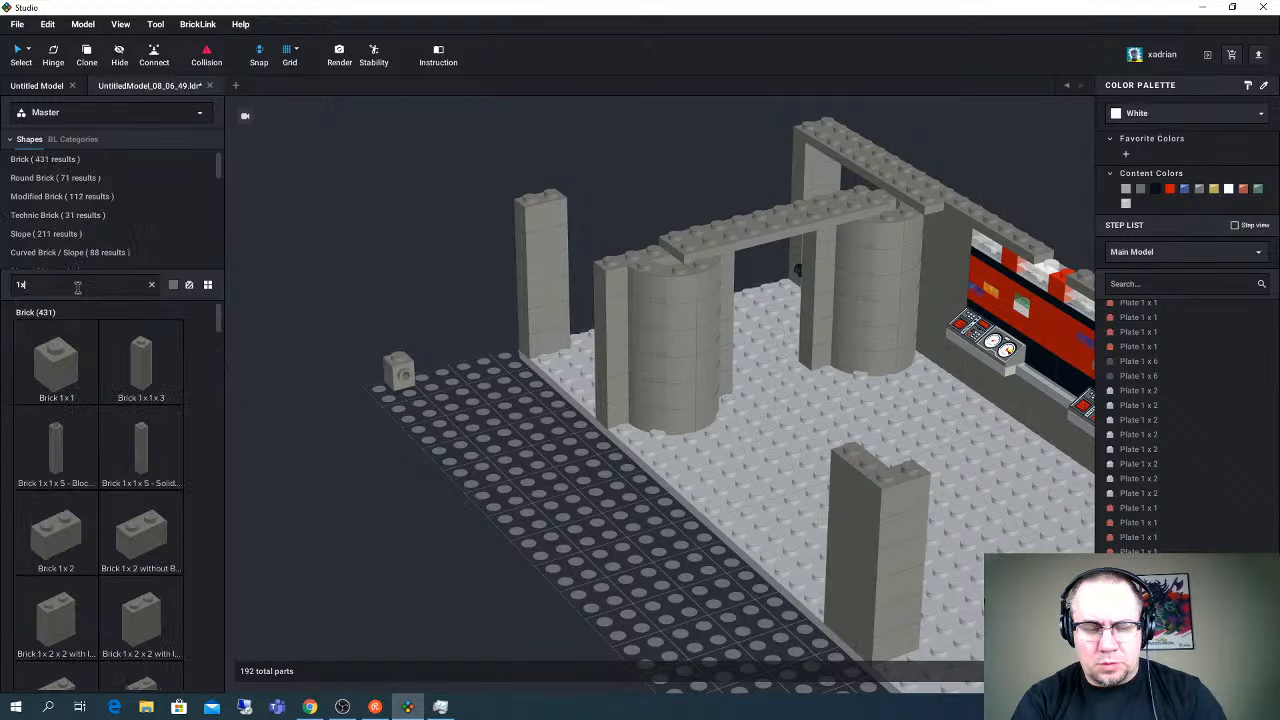
text(1 tile)
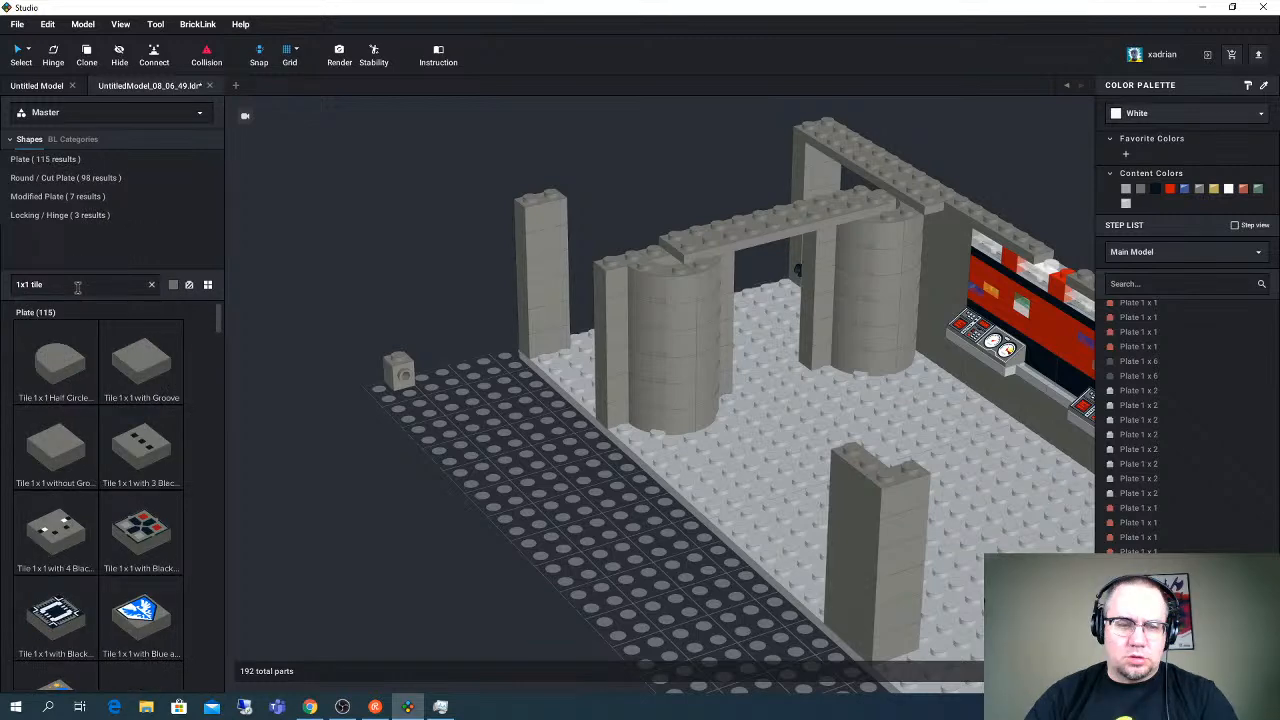
click(59, 362)
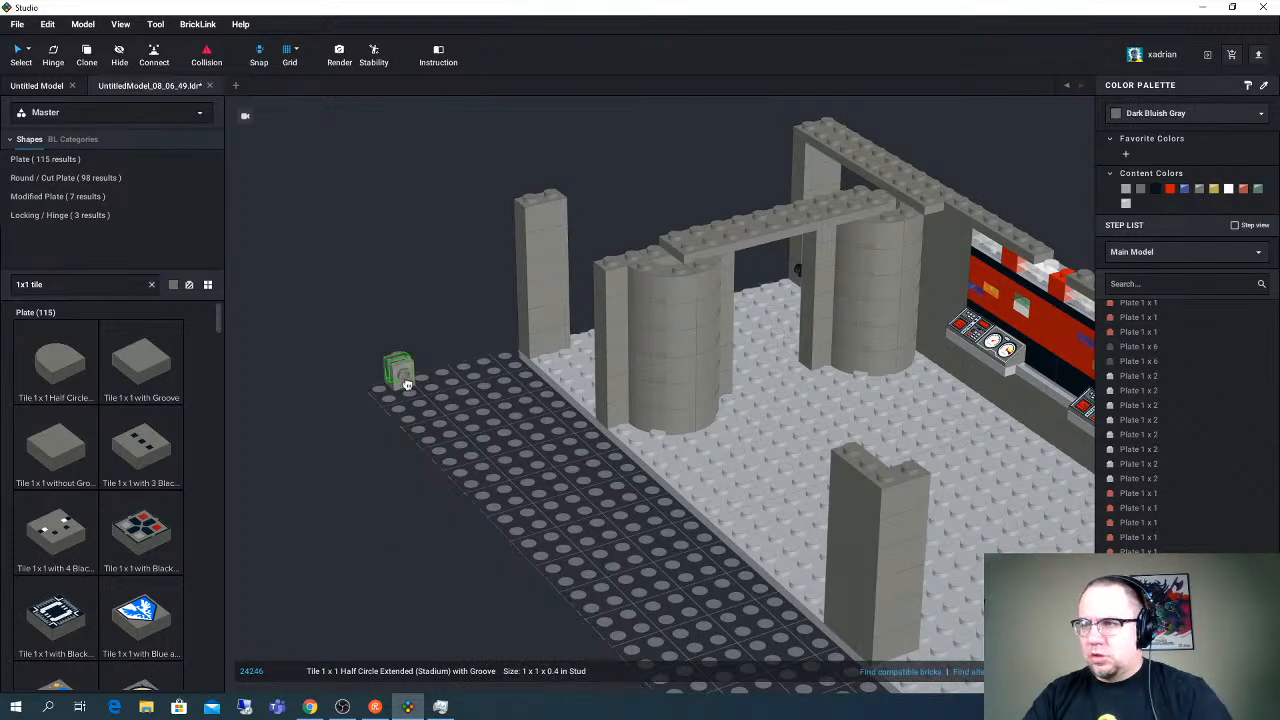
click(407, 384)
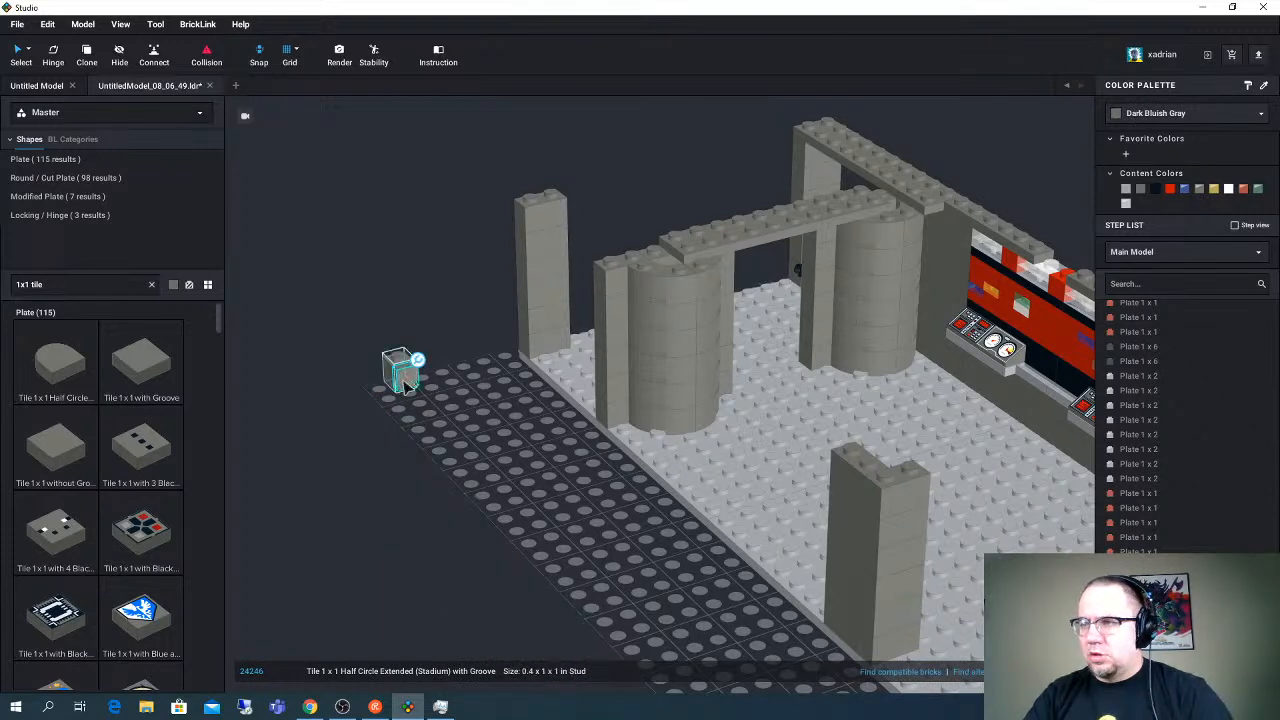
click(1228, 190)
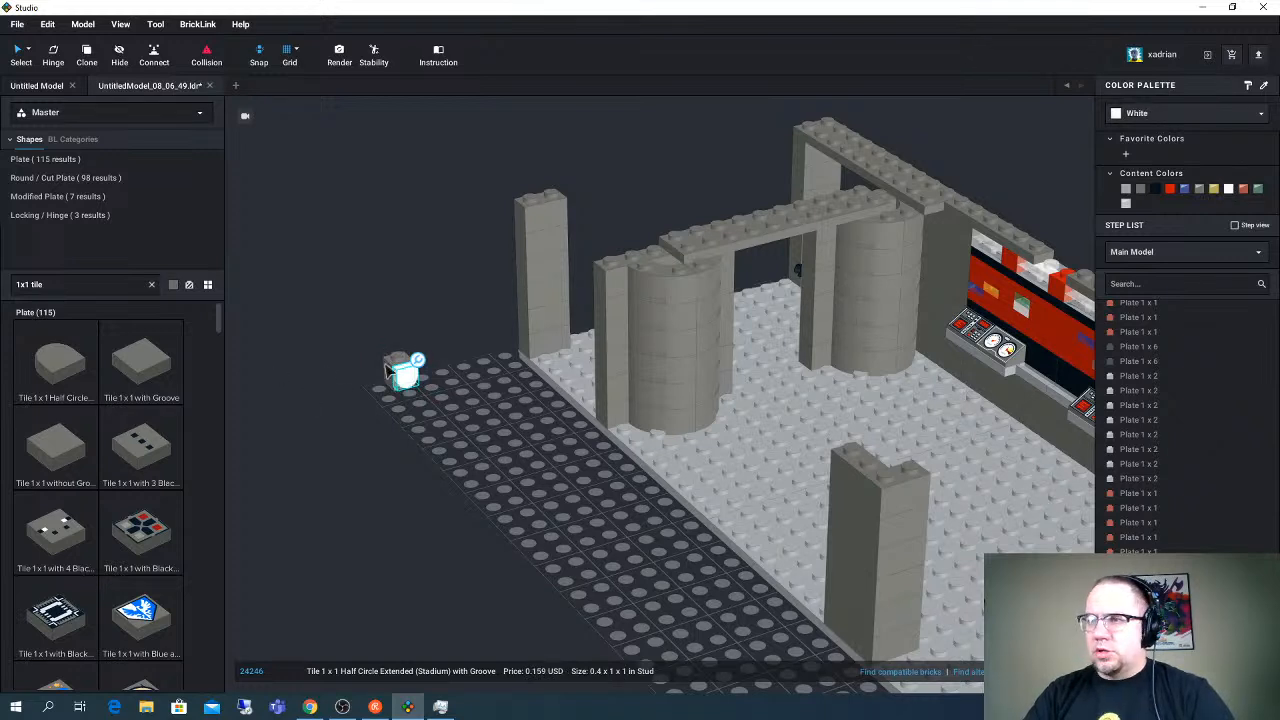
- Stack three copies of the modified 1 x 1 brick on top of the one holding the white tile
click(388, 370)
drag(388, 370, 405, 321)
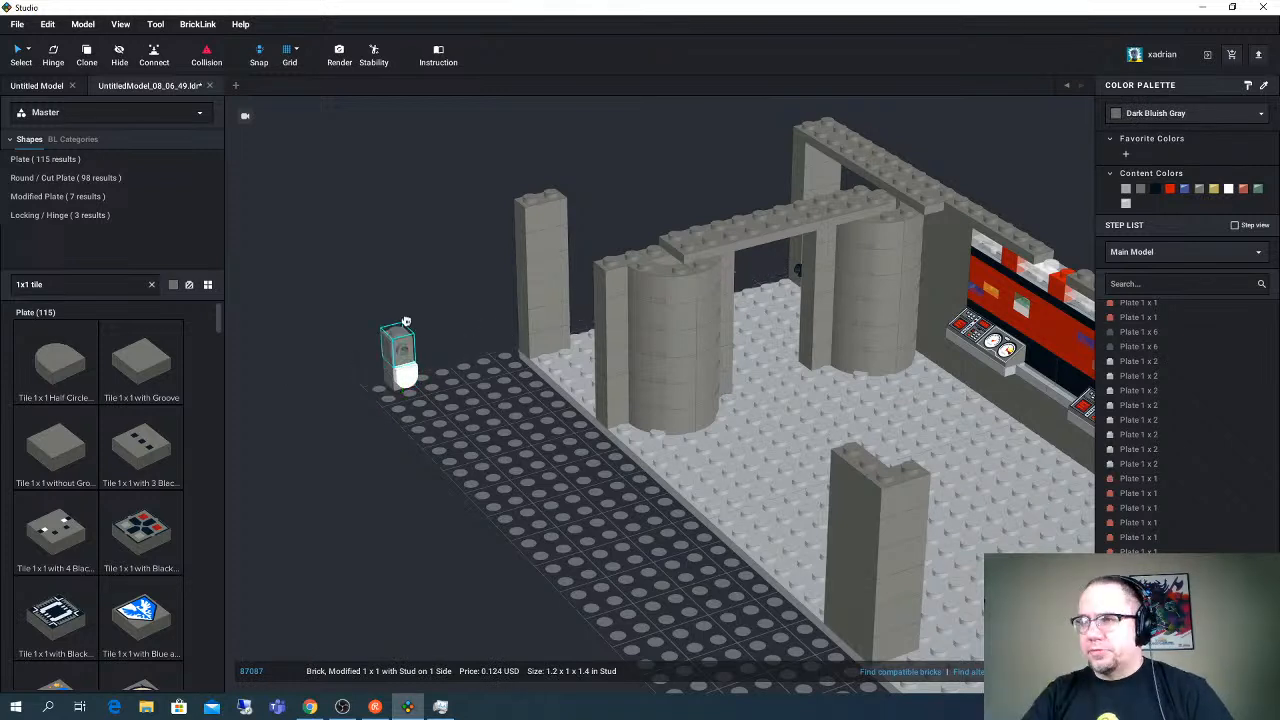
key(ctrl+v)
click(401, 303)
key(ctrl+v)
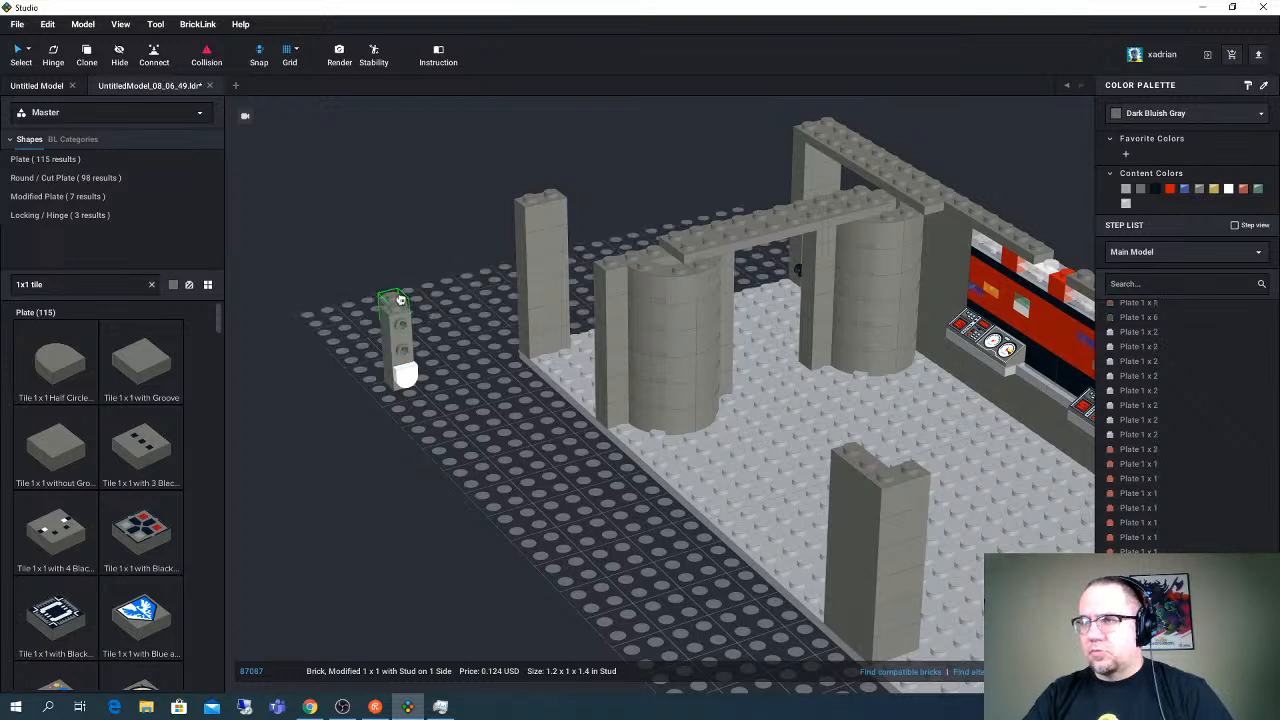
click(397, 300)
click(101, 287)
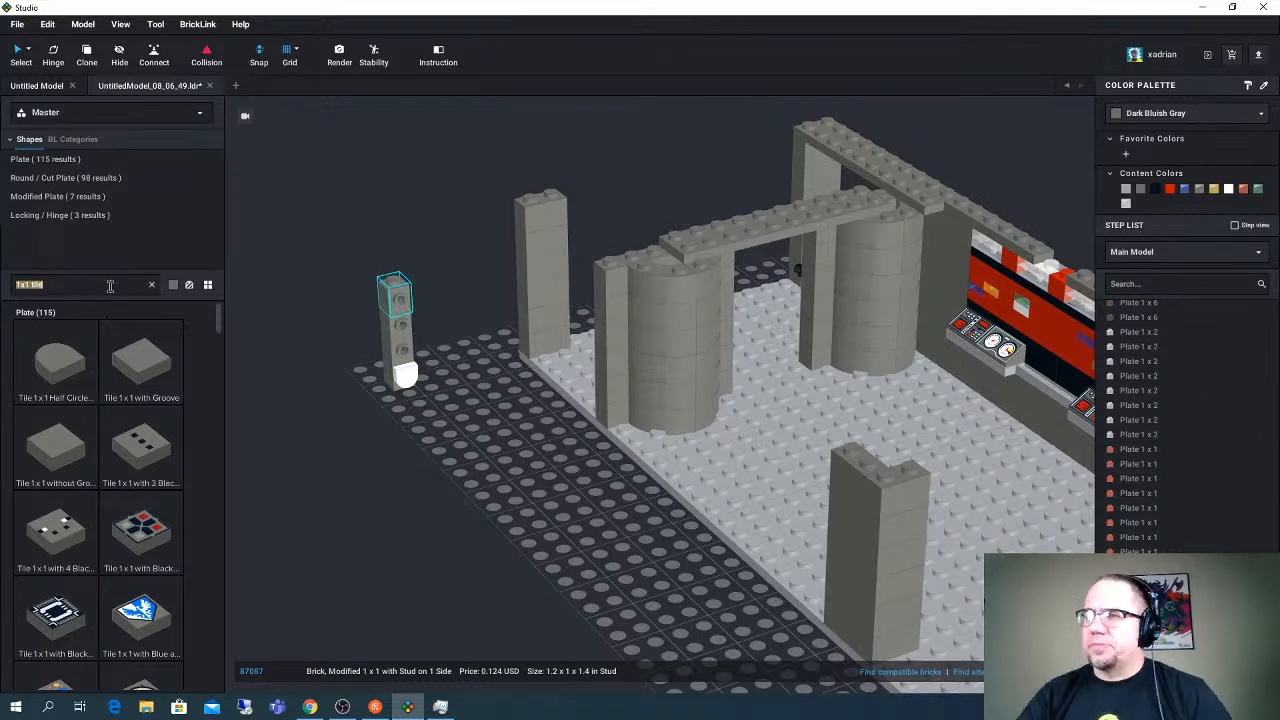
click(352, 289)
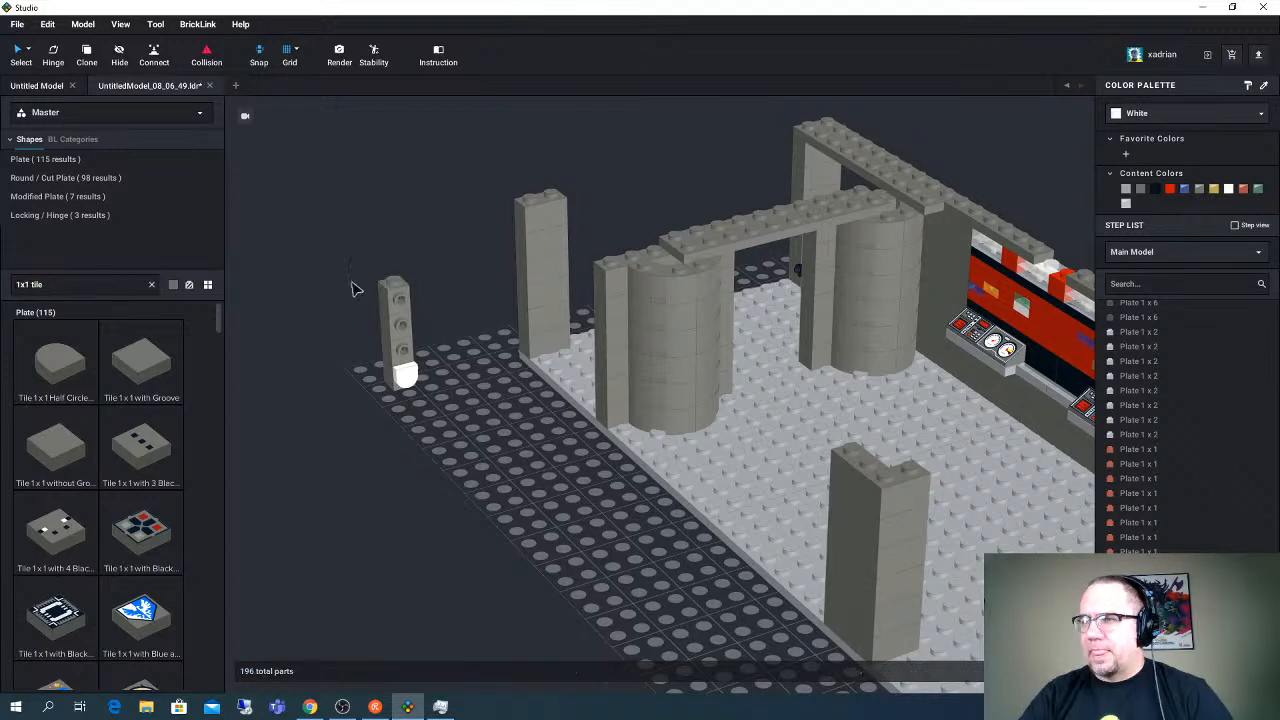
- Insert two Dark Bluish Gray Plate 1 x 1 copies between the stack's second and third side-stud bricks, setting the fourth brick aside
drag(397, 299, 313, 337)
drag(401, 326, 247, 378)
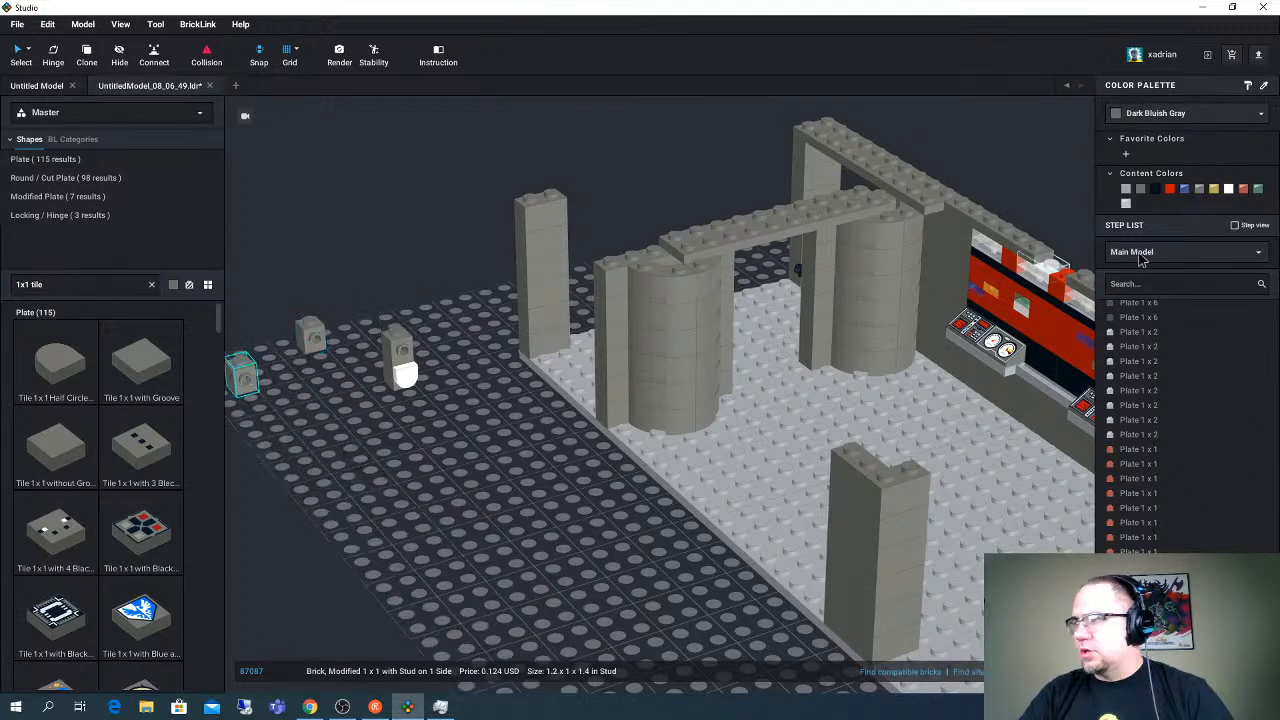
click(1015, 257)
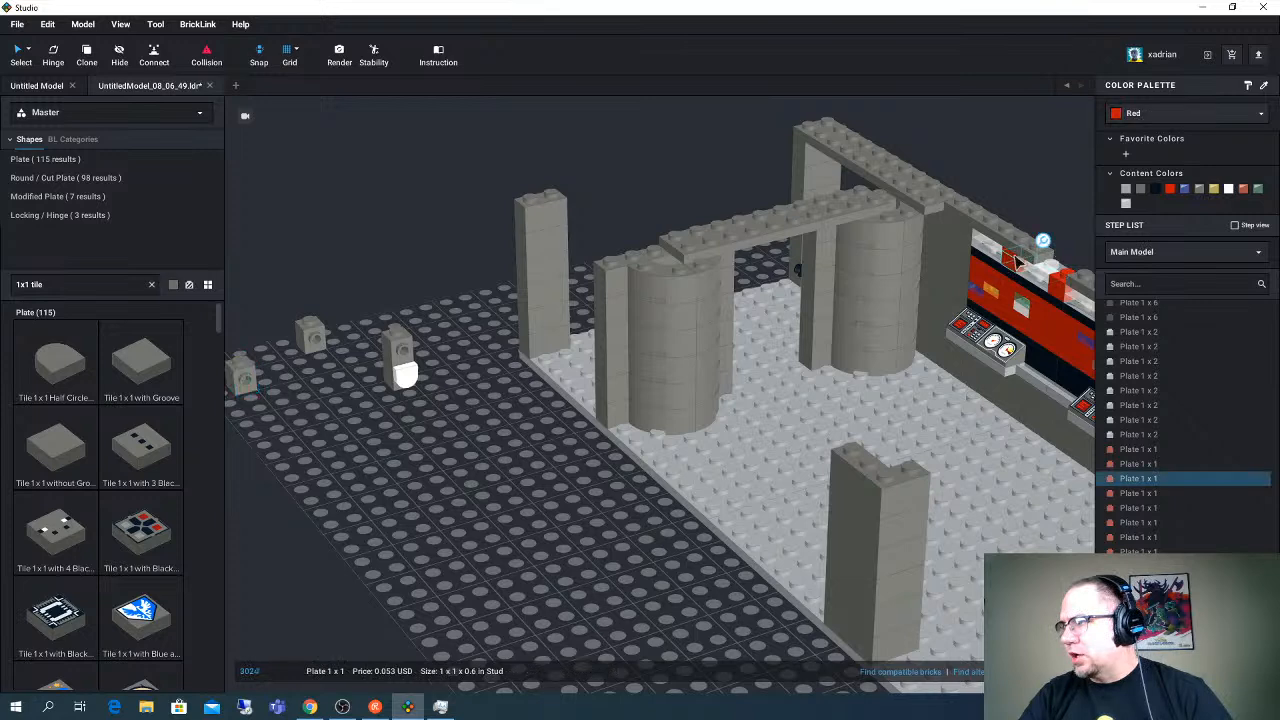
shift+click(995, 307)
drag(995, 310, 395, 343)
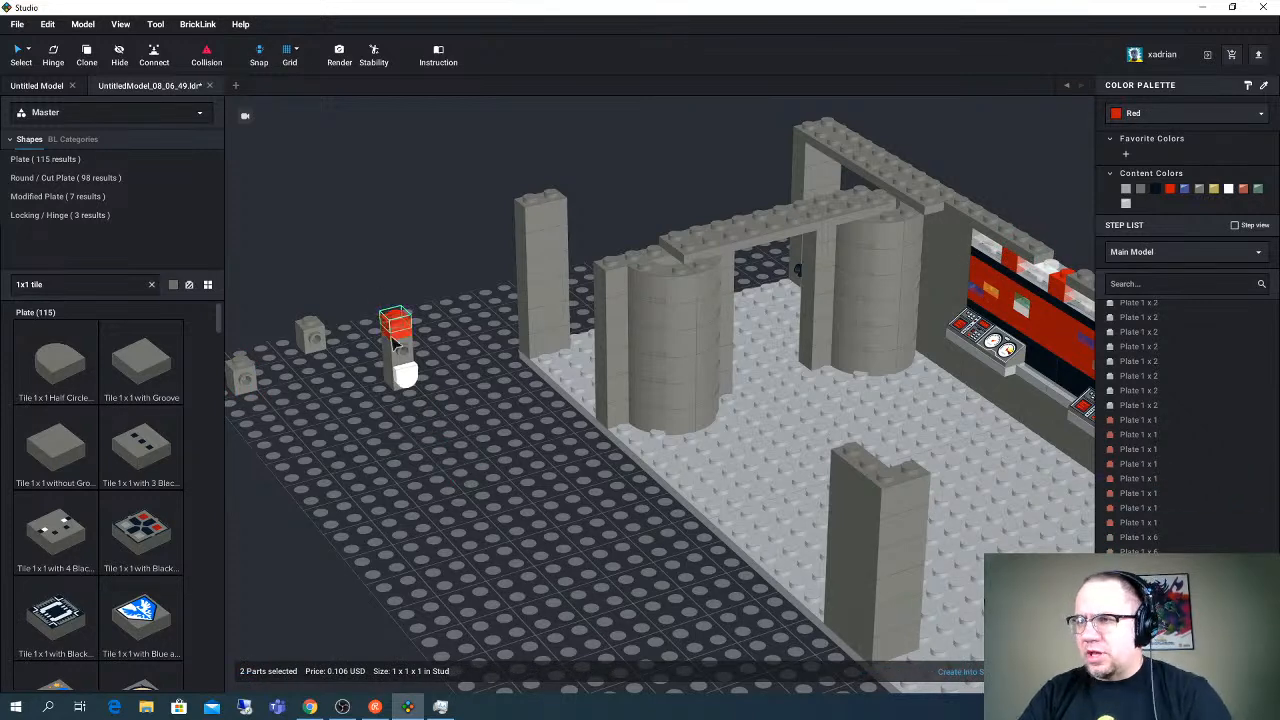
click(1140, 188)
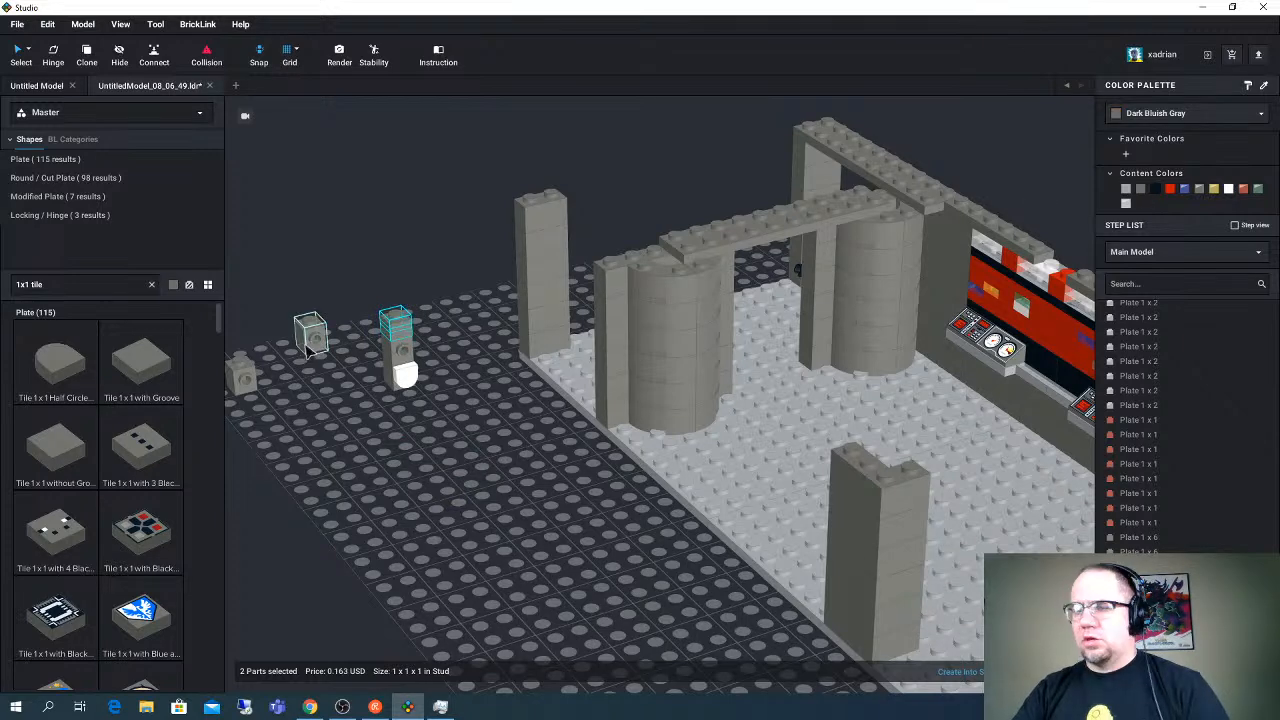
click(310, 340)
drag(310, 340, 395, 315)
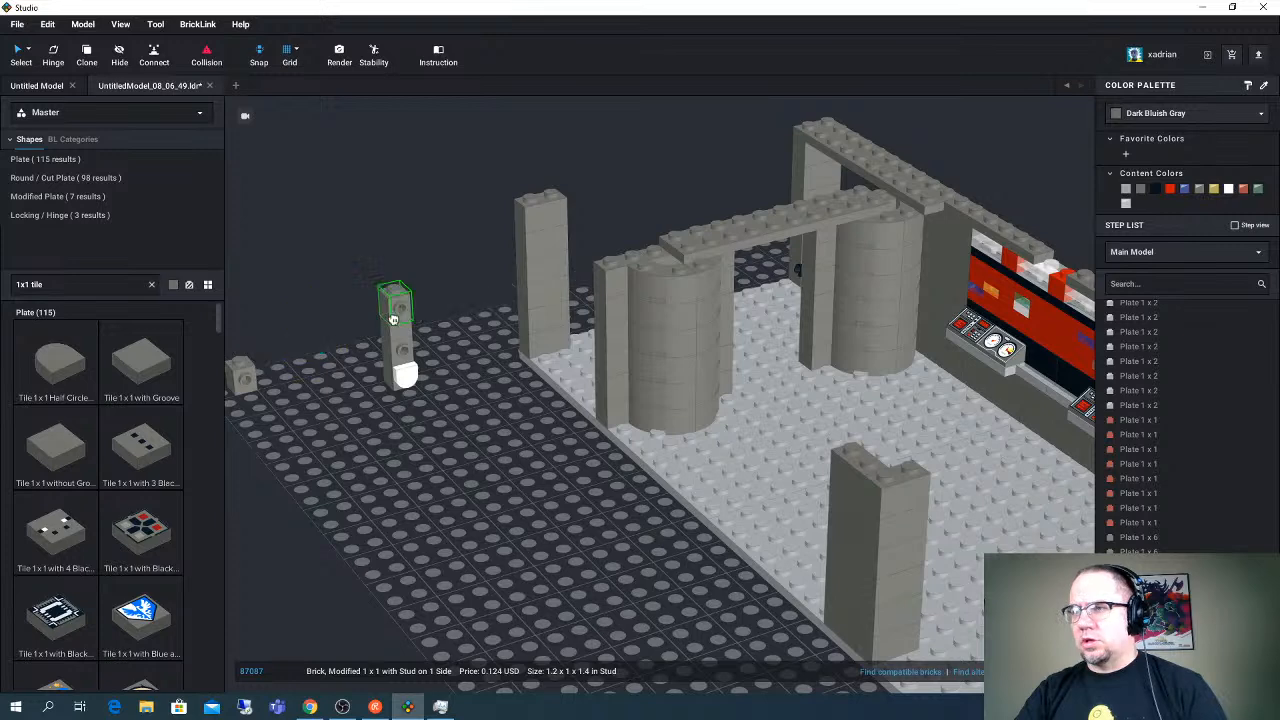
- Search the parts for "1x4 tile" and stand a Dark Bluish Gray Tile 1 x 4 upright beside the modified-brick stack
click(83, 287)
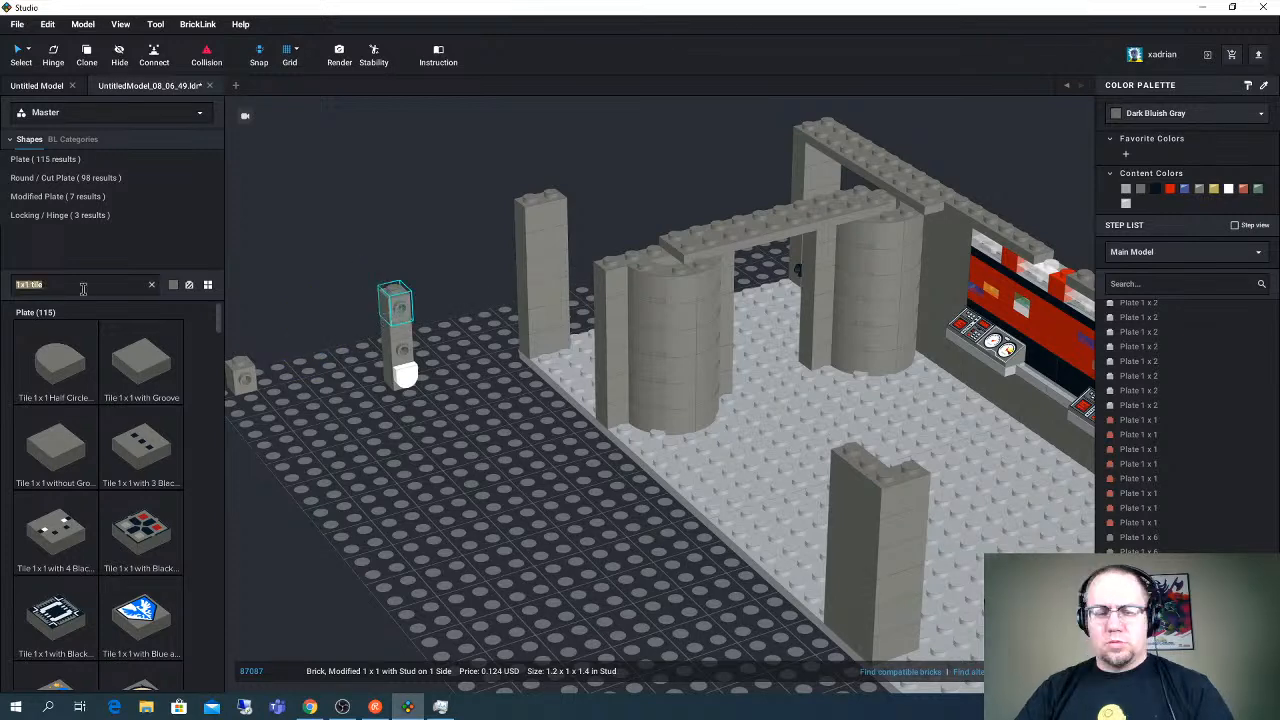
text(1x4 tile)
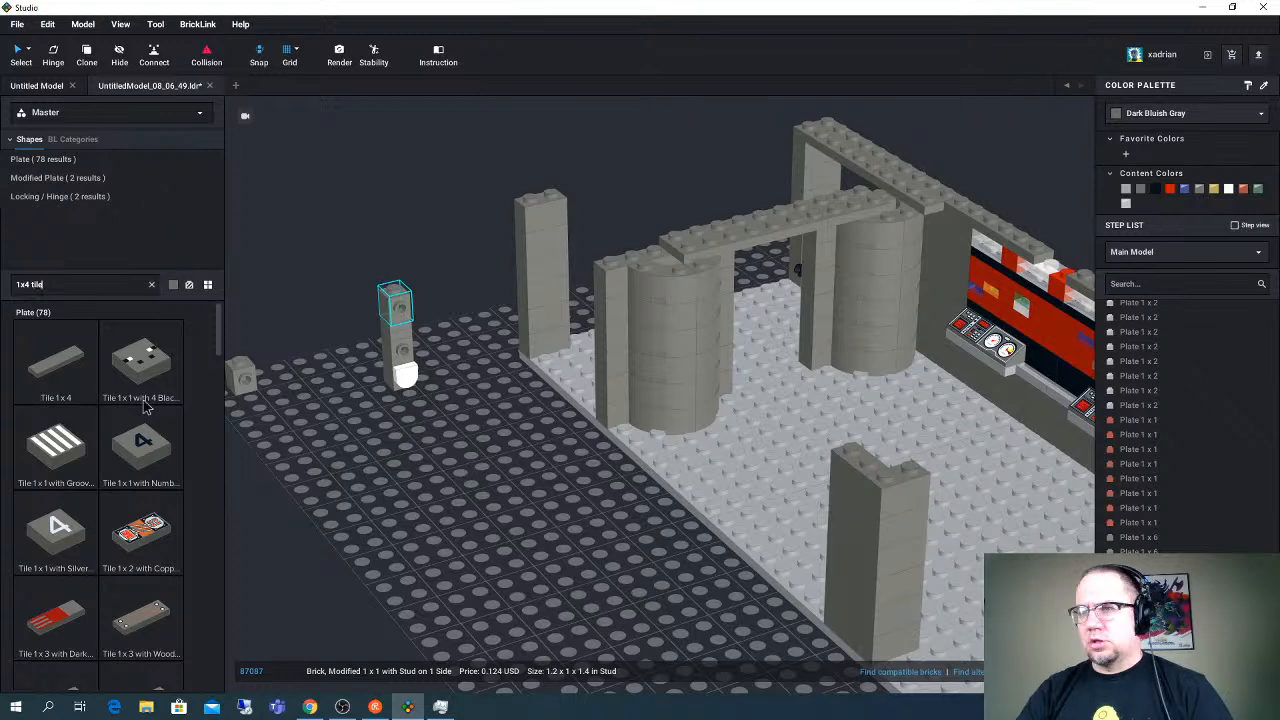
click(58, 366)
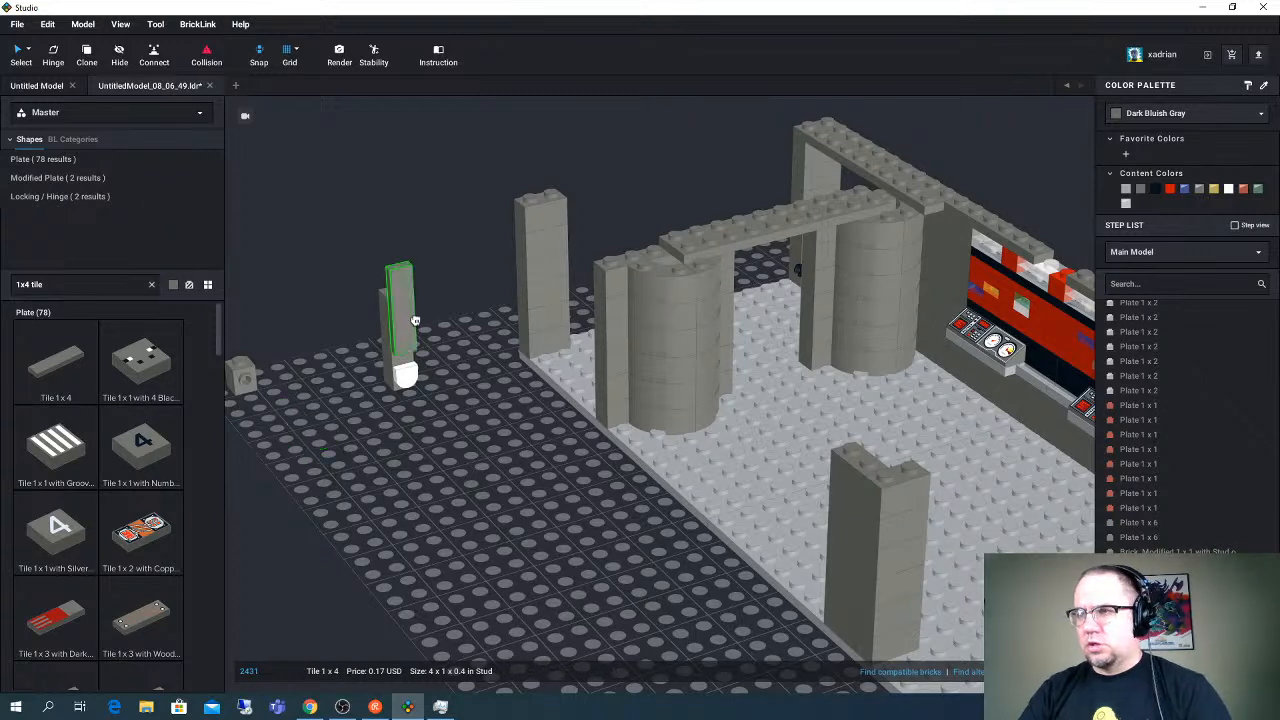
right_drag(420, 323, 438, 358)
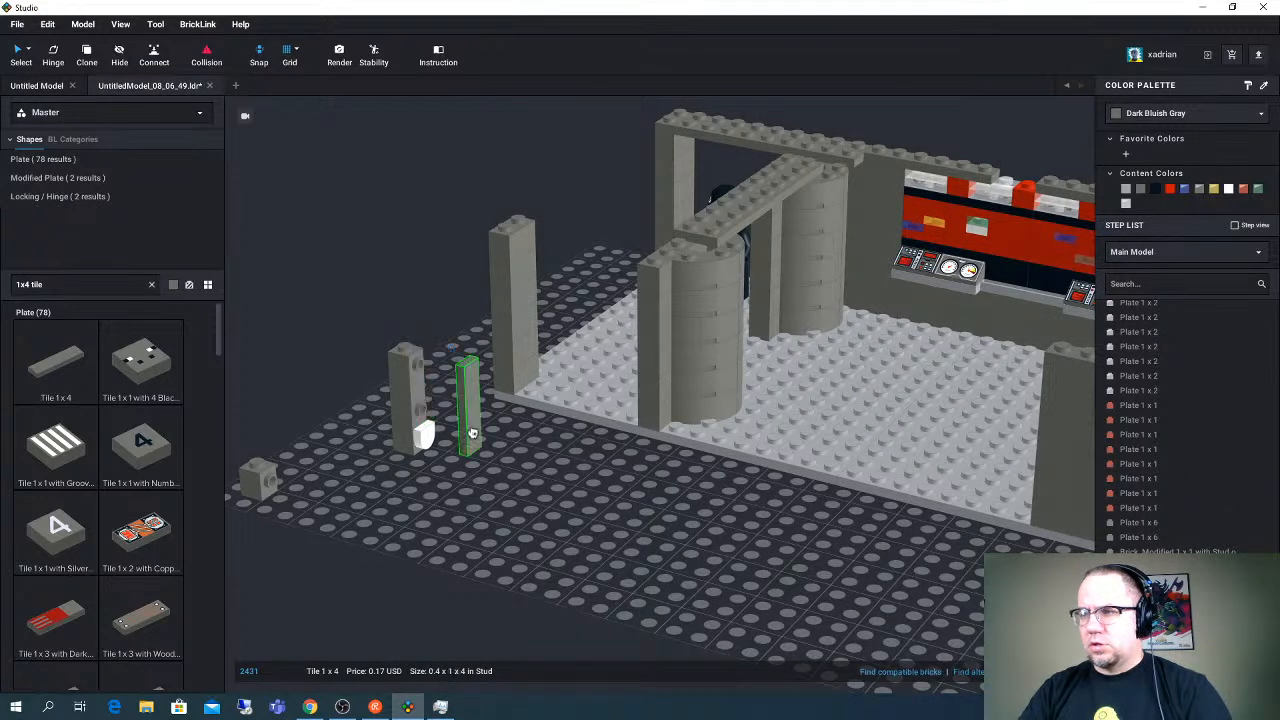
click(466, 405)
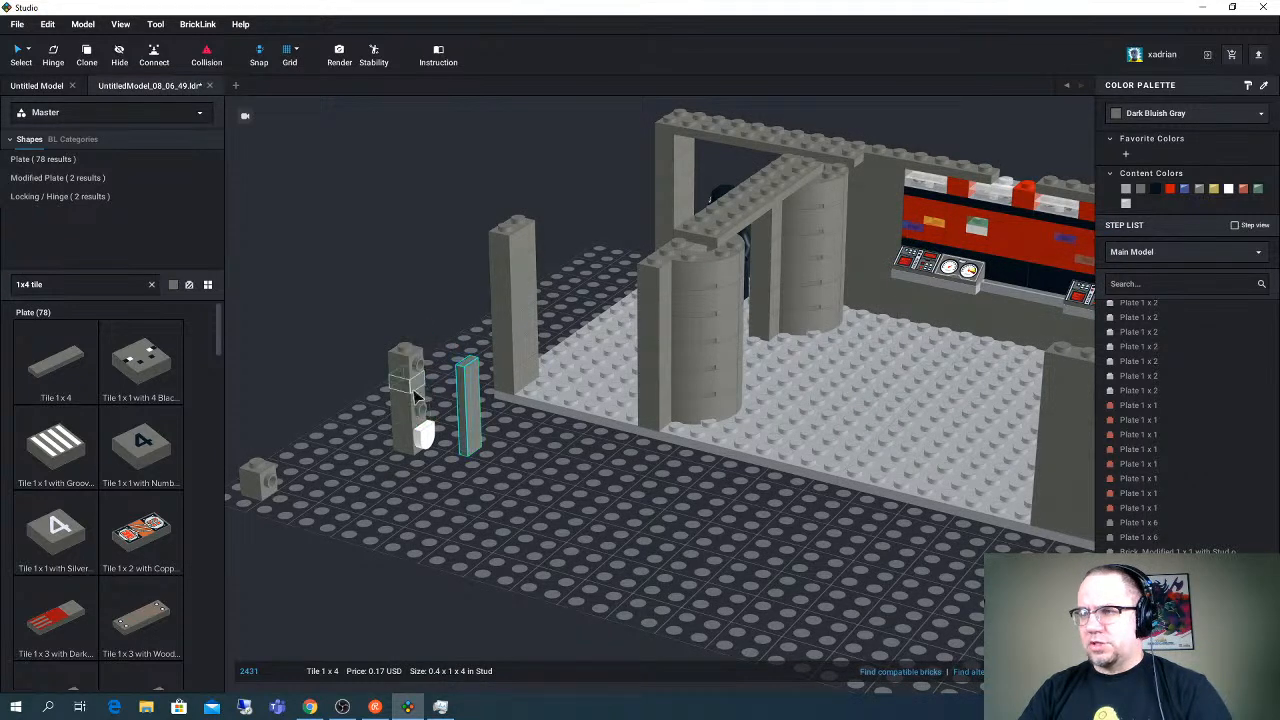
- Replace the two 1 x 1 plates in the stack with the spare side-stud brick on top, and attach the 1 x 4 tile above the white tile
click(417, 402)
drag(417, 402, 370, 467)
drag(405, 366, 411, 387)
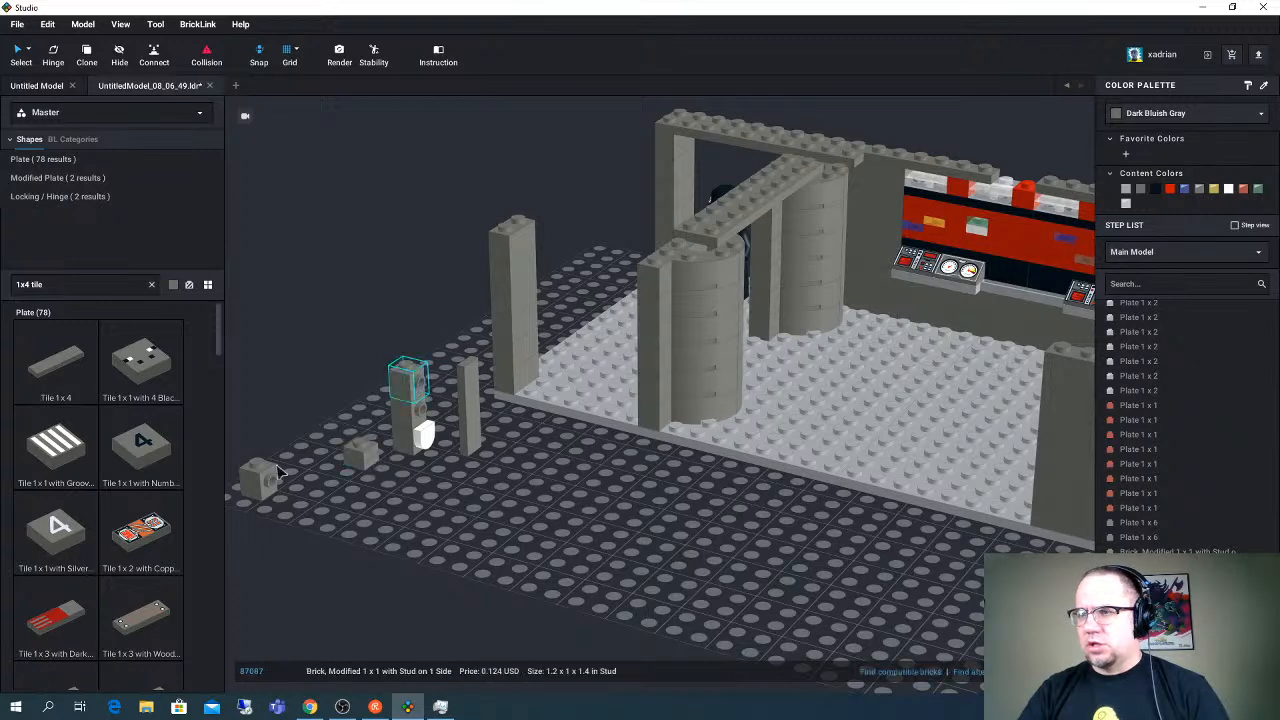
drag(276, 474, 408, 362)
drag(470, 404, 424, 386)
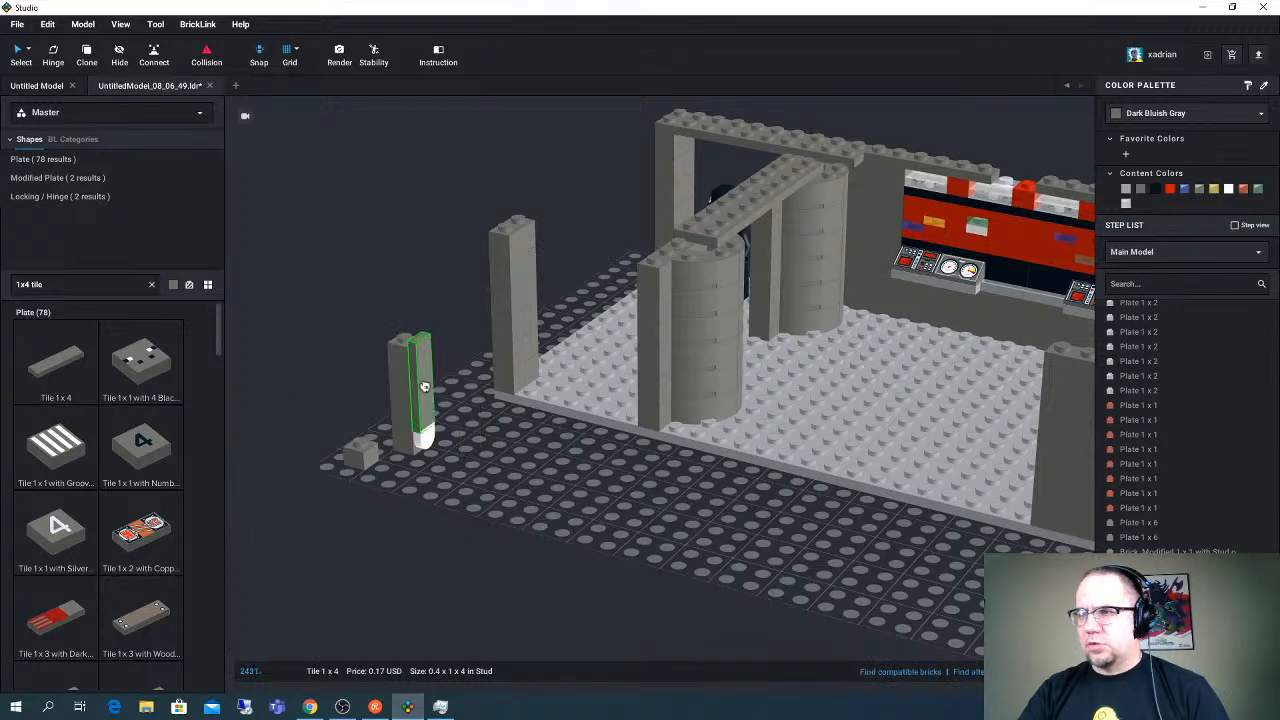
- Detach the 1 x 4 tile from the stack and stand it on the grid in front, leaving the white tile on the lowest brick
right_drag(424, 386, 491, 398)
click(491, 398)
scroll(512, 444, up, 3)
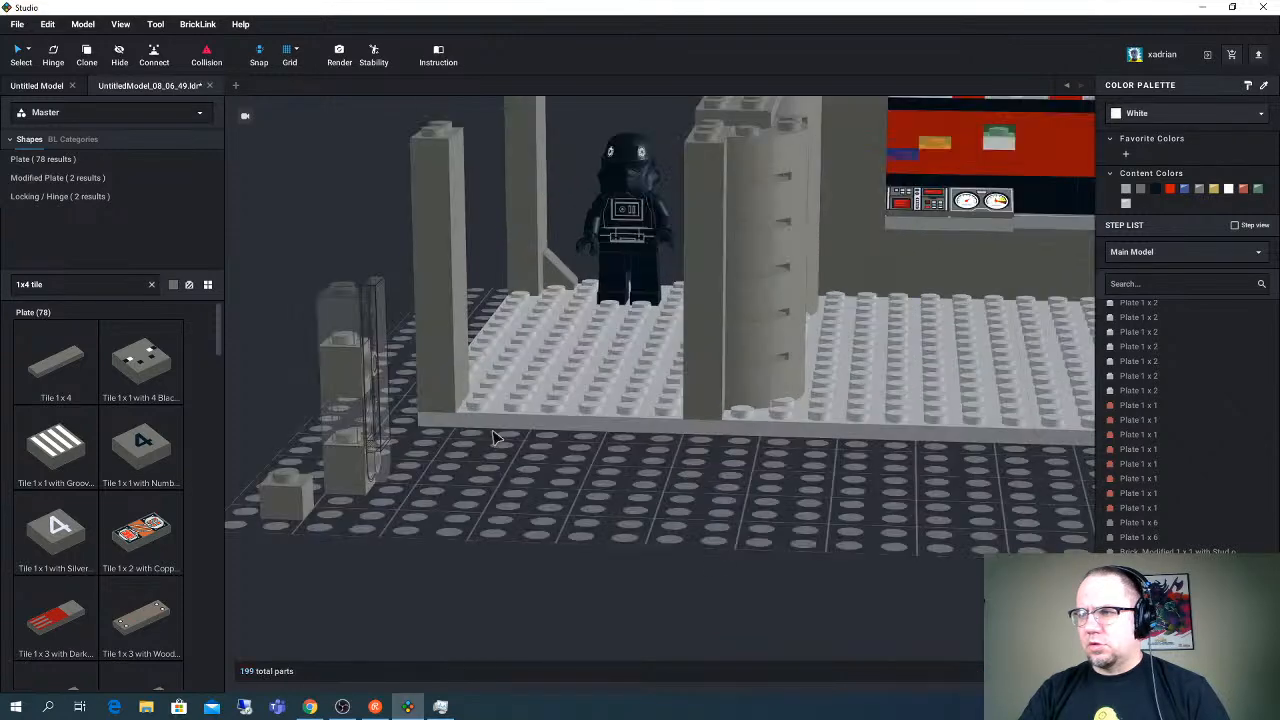
click(380, 435)
right_drag(380, 435, 409, 443)
scroll(420, 447, down, 3)
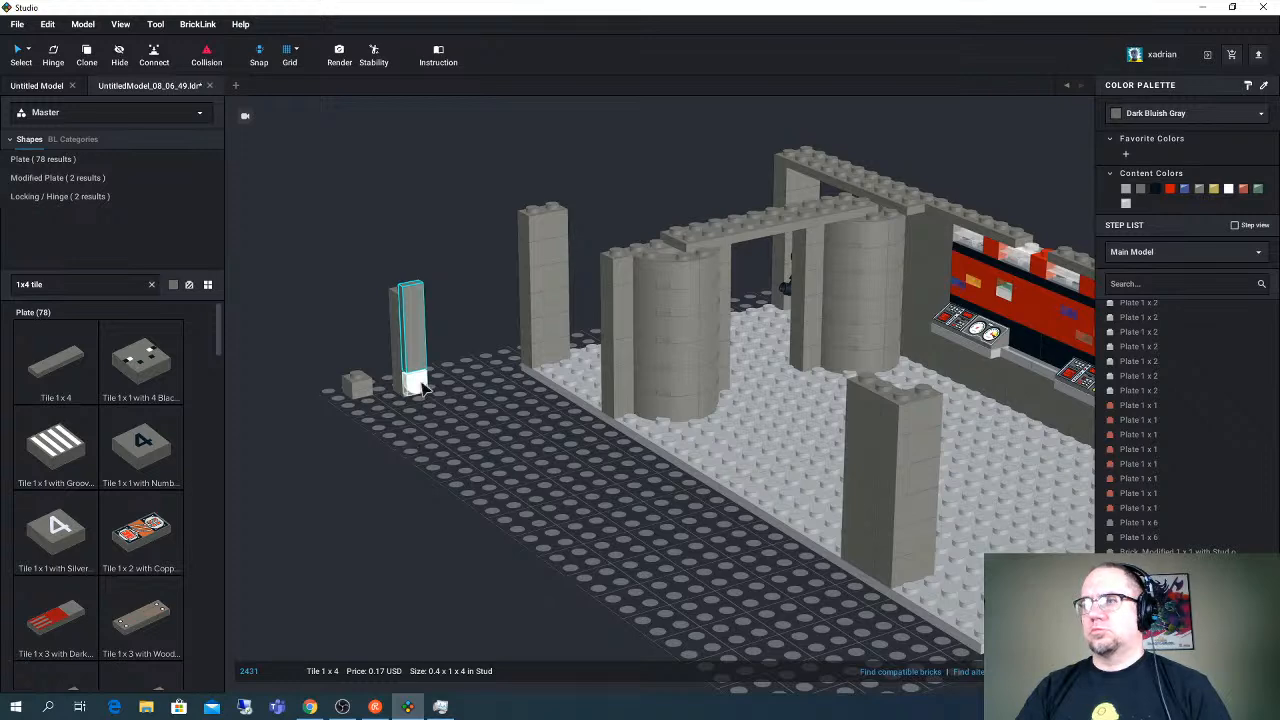
drag(413, 383, 446, 507)
drag(407, 330, 466, 460)
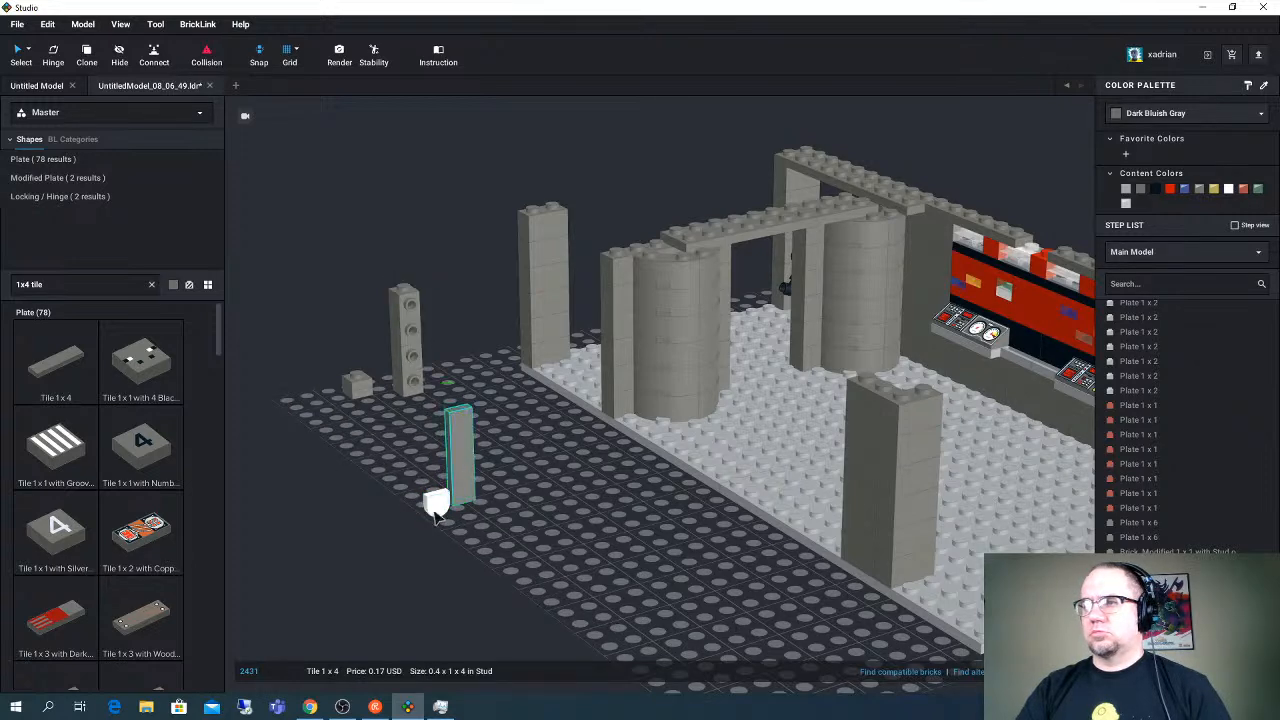
click(417, 382)
click(433, 506)
drag(433, 506, 453, 430)
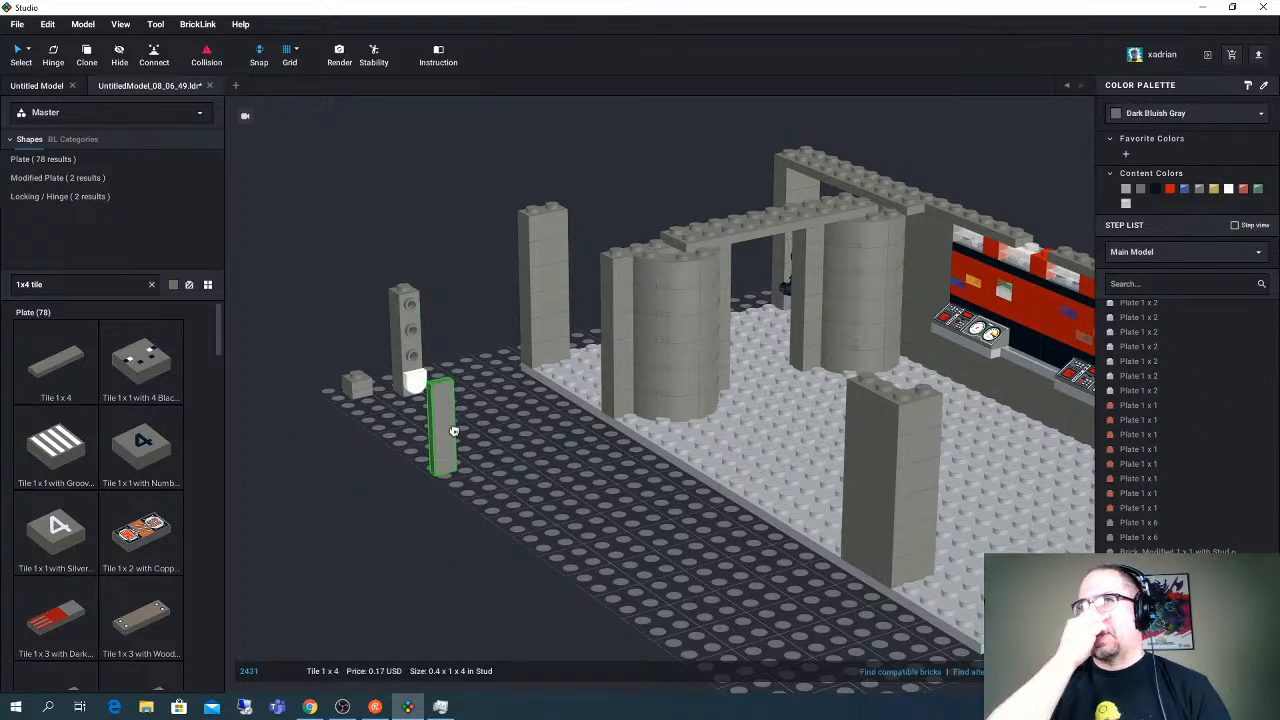
drag(453, 430, 462, 470)
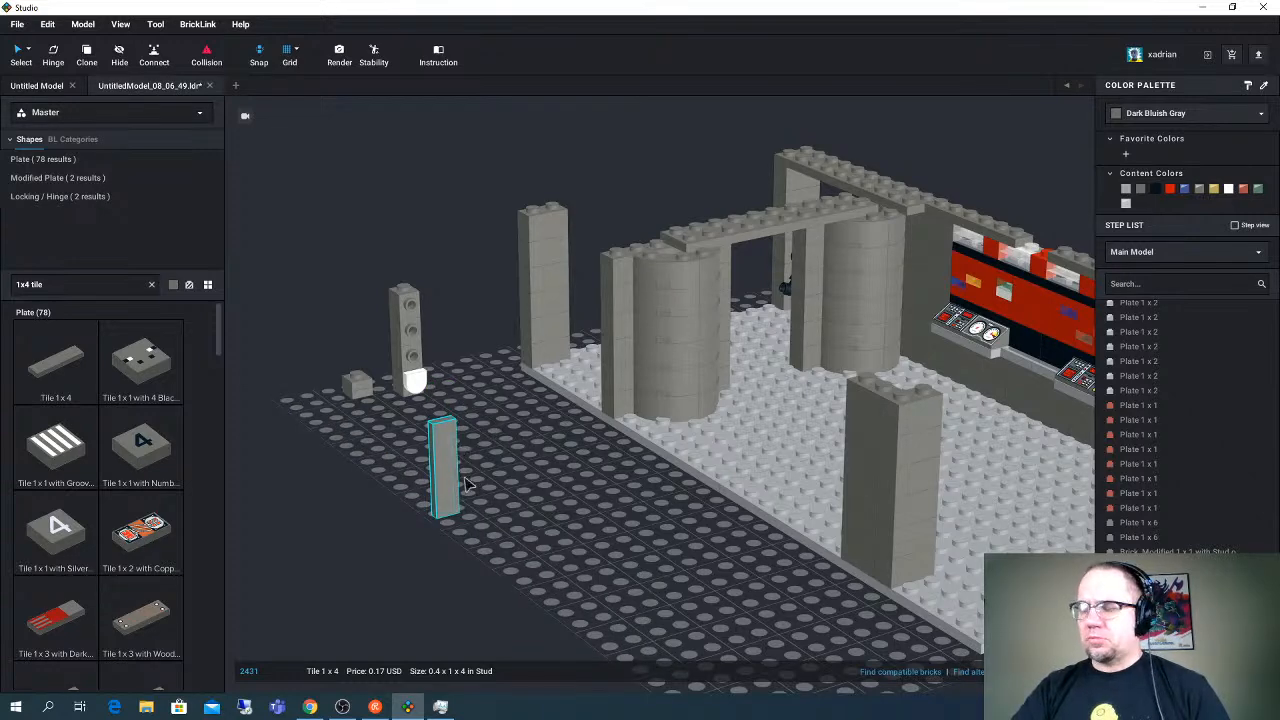
- Search the parts for "1x1 headlight" and place two Brick, Modified 1 x 1 with Headlight, turned onto their sides, beside the upright tile
click(60, 286)
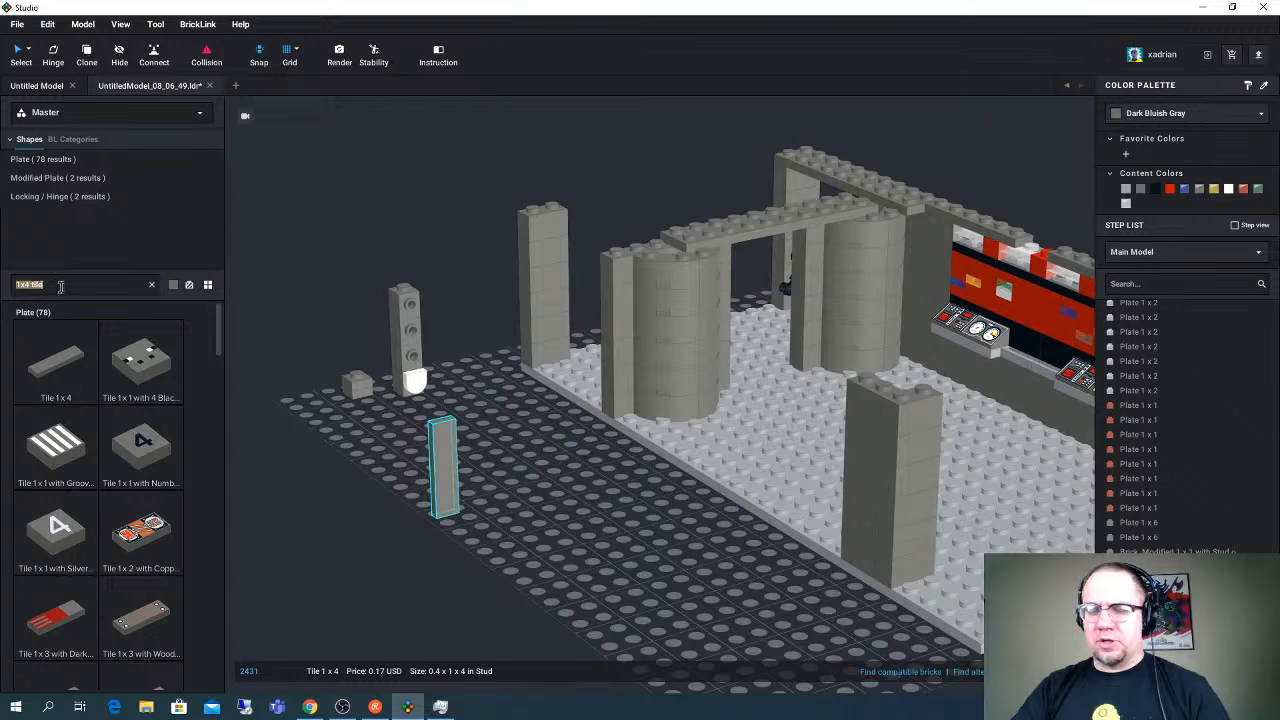
text(1x1)
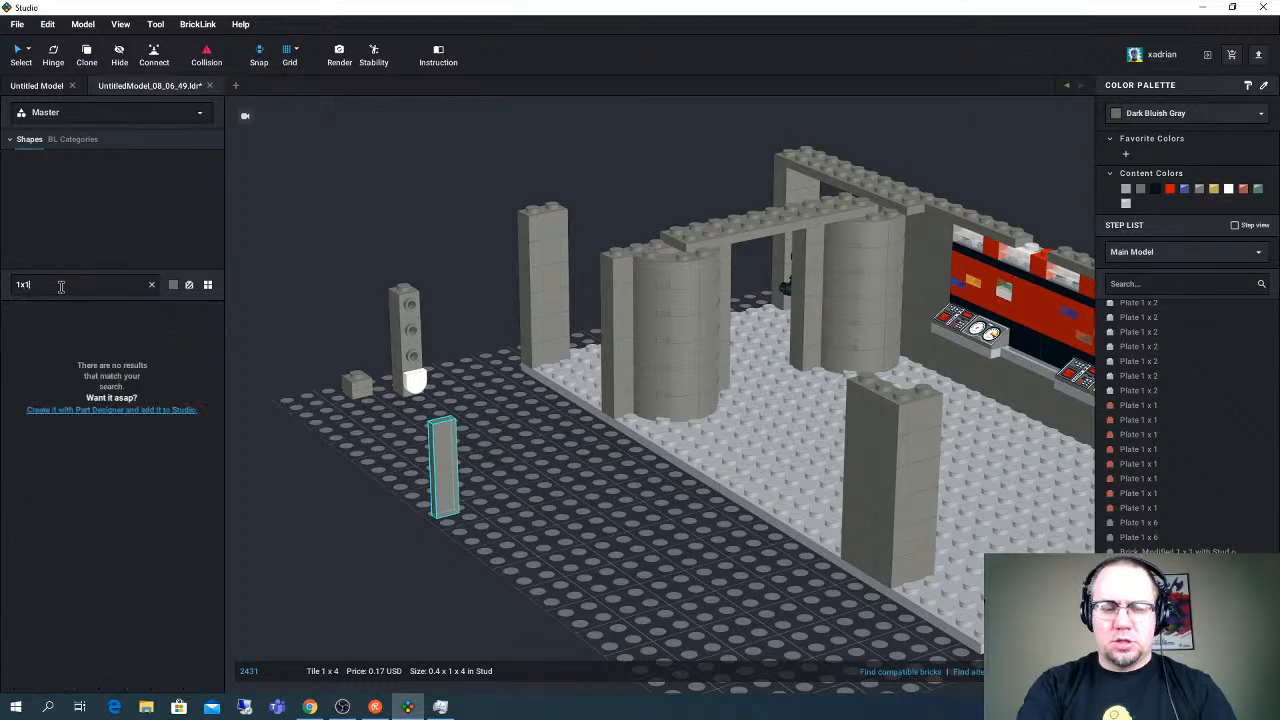
text( headligh)
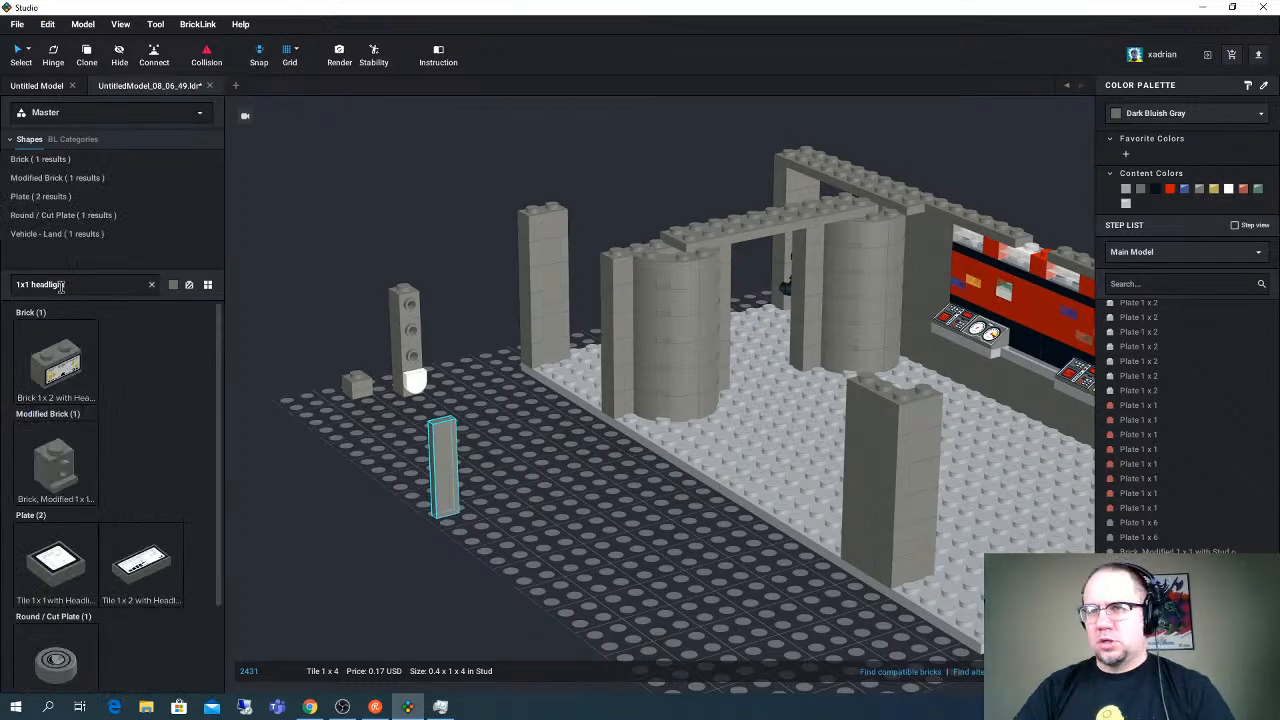
text(t)
drag(55, 465, 355, 505)
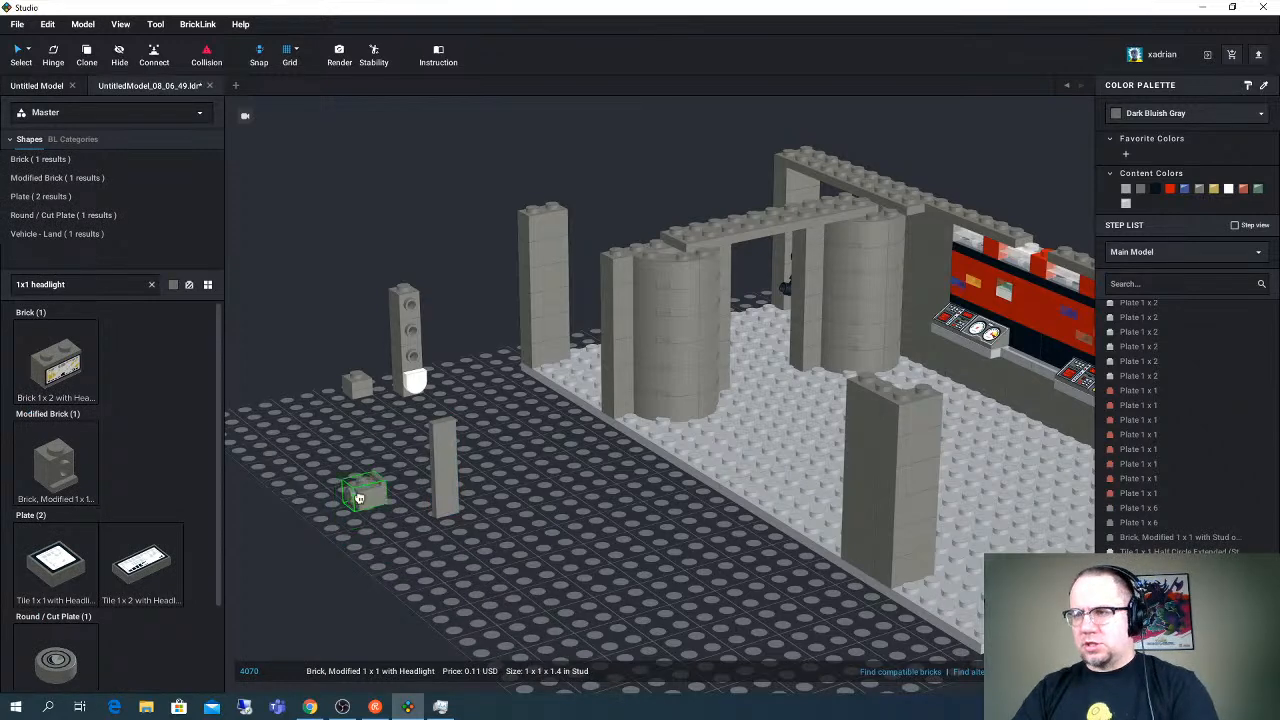
drag(359, 498, 365, 475)
click(366, 470)
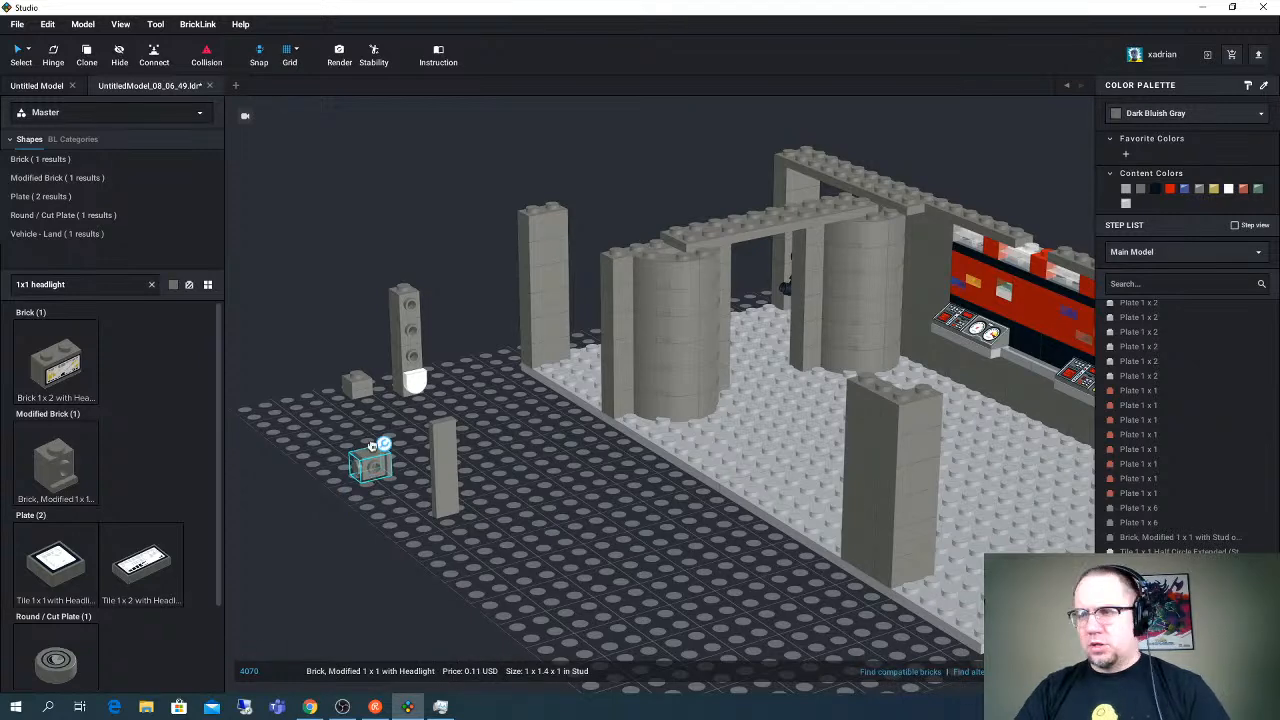
key(ctrl+v)
click(347, 441)
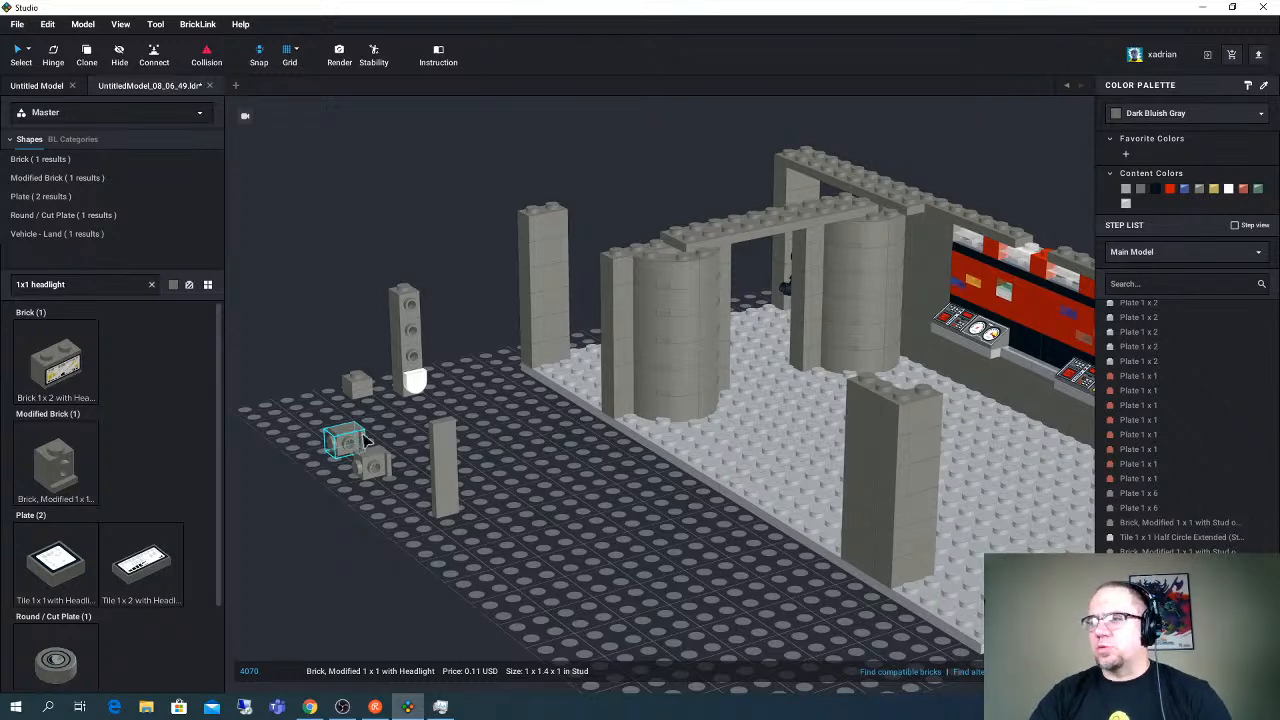
- Join the upright 1 x 4 tile to the two headlight bricks, one behind each end of the tile
click(374, 456)
click(378, 450)
click(374, 460)
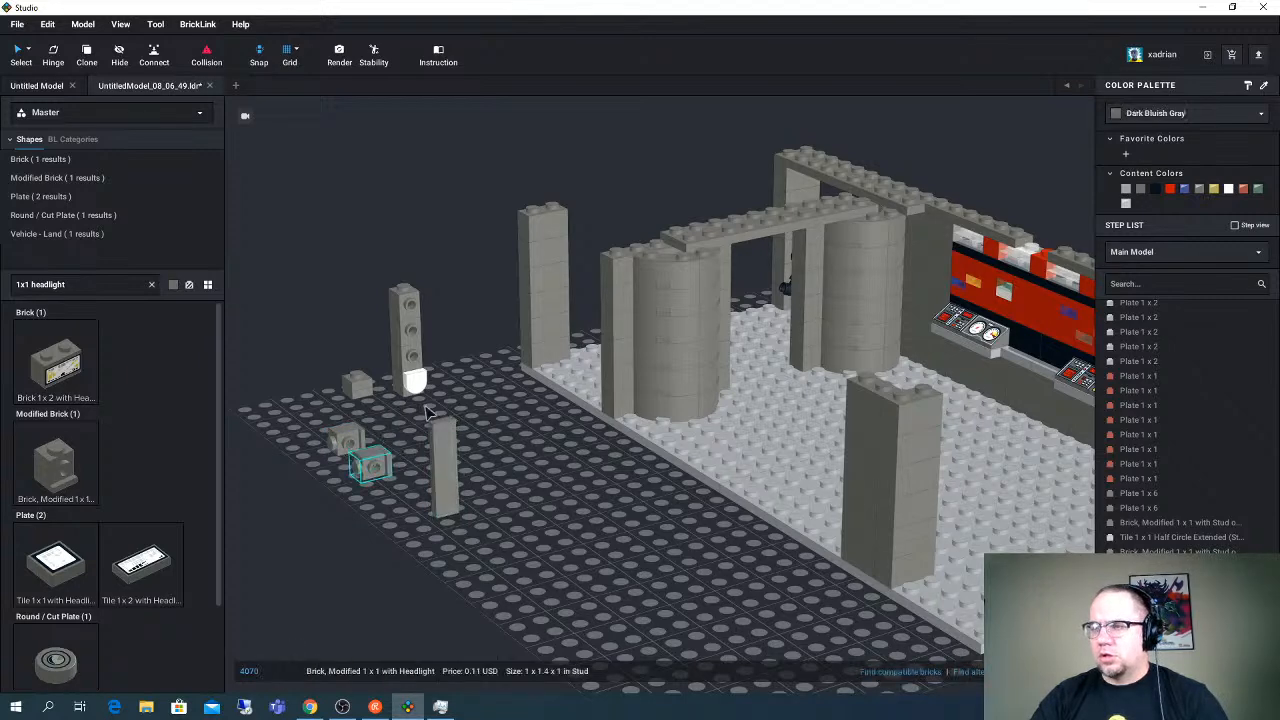
right_drag(429, 413, 485, 439)
click(682, 551)
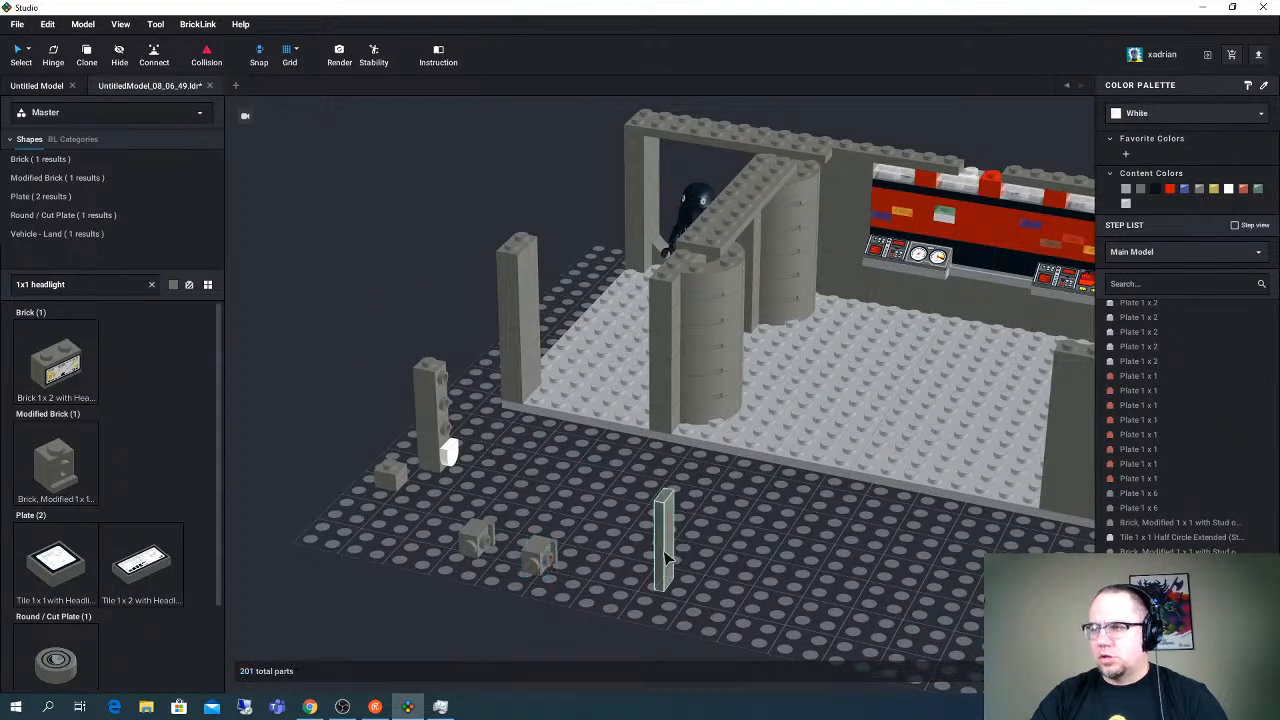
drag(667, 558, 558, 538)
drag(476, 538, 537, 492)
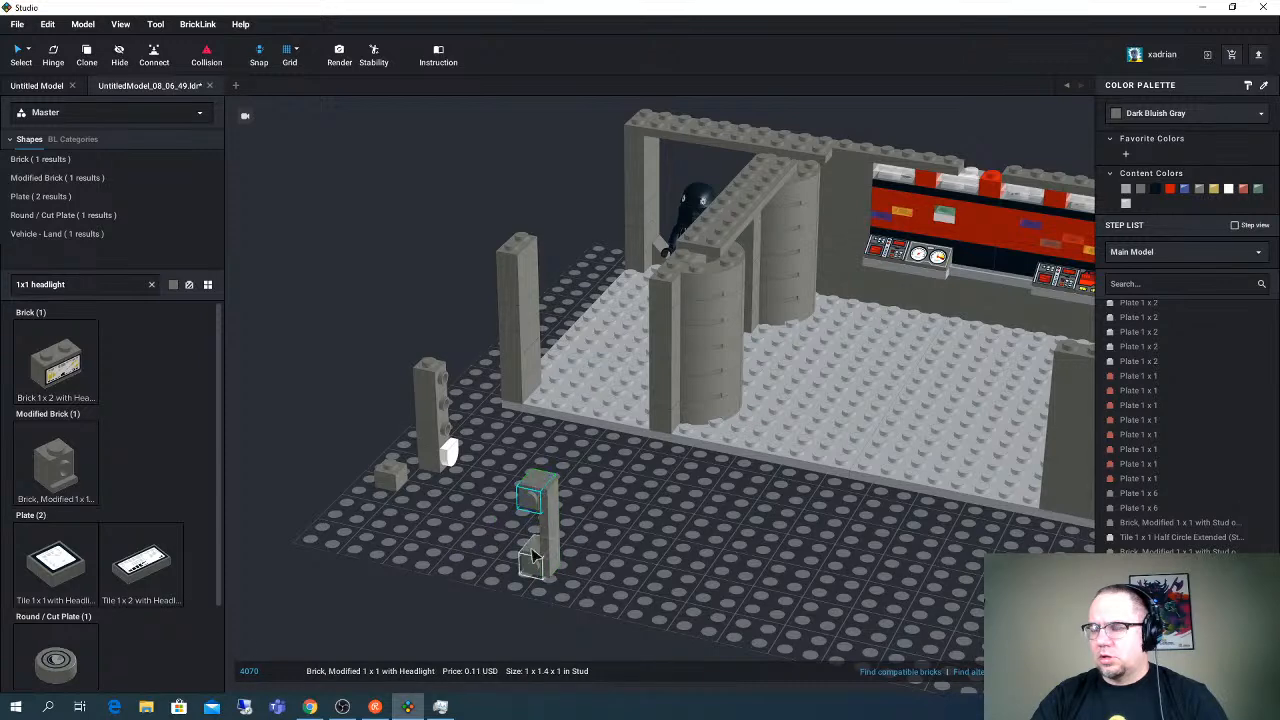
right_drag(586, 537, 549, 540)
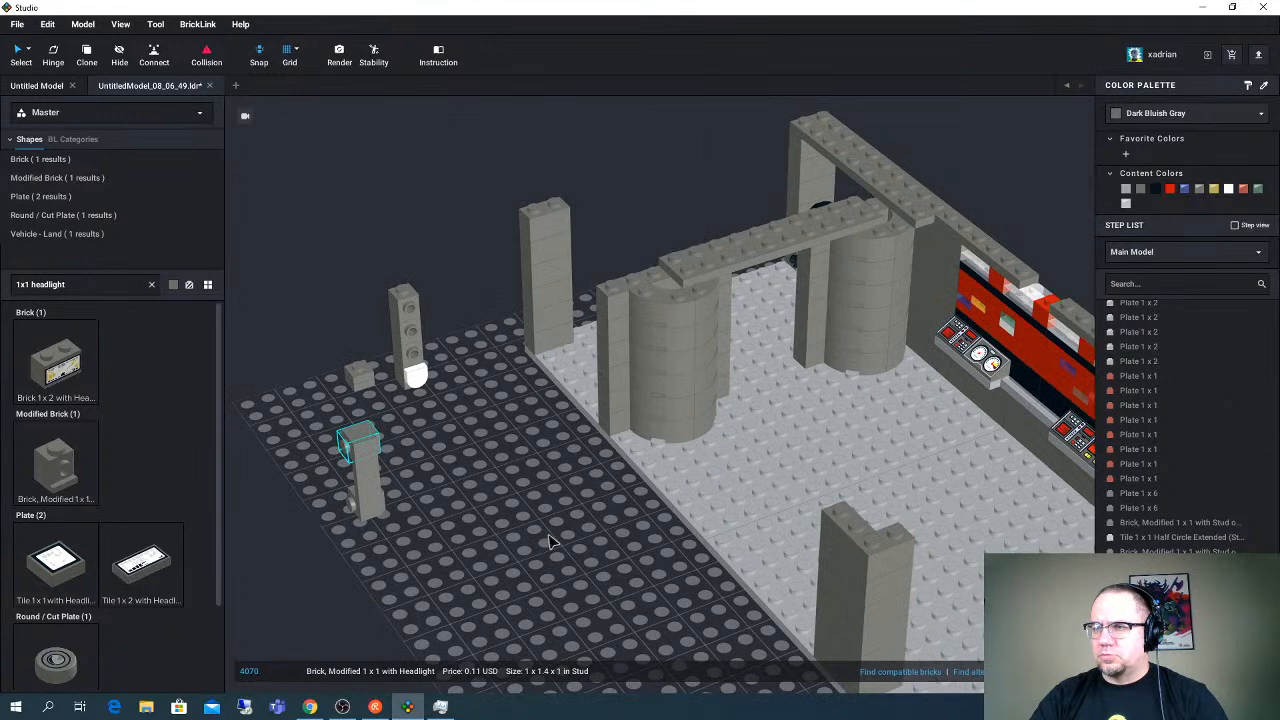
- Place a third headlight brick below the tile assembly and move the white half-circle tile from the stack onto it
drag(415, 378, 437, 512)
click(360, 492)
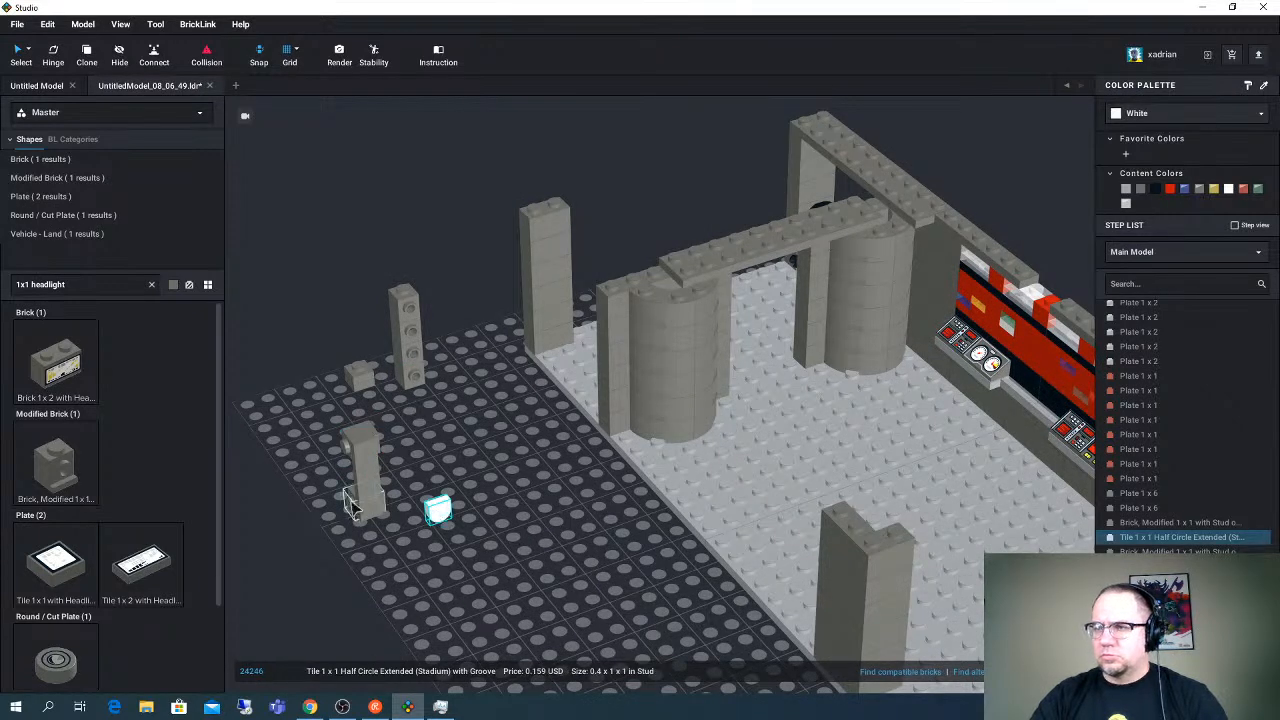
key(ctrl+v)
click(391, 558)
drag(438, 510, 412, 562)
right_drag(446, 543, 443, 523)
triple_click(76, 285)
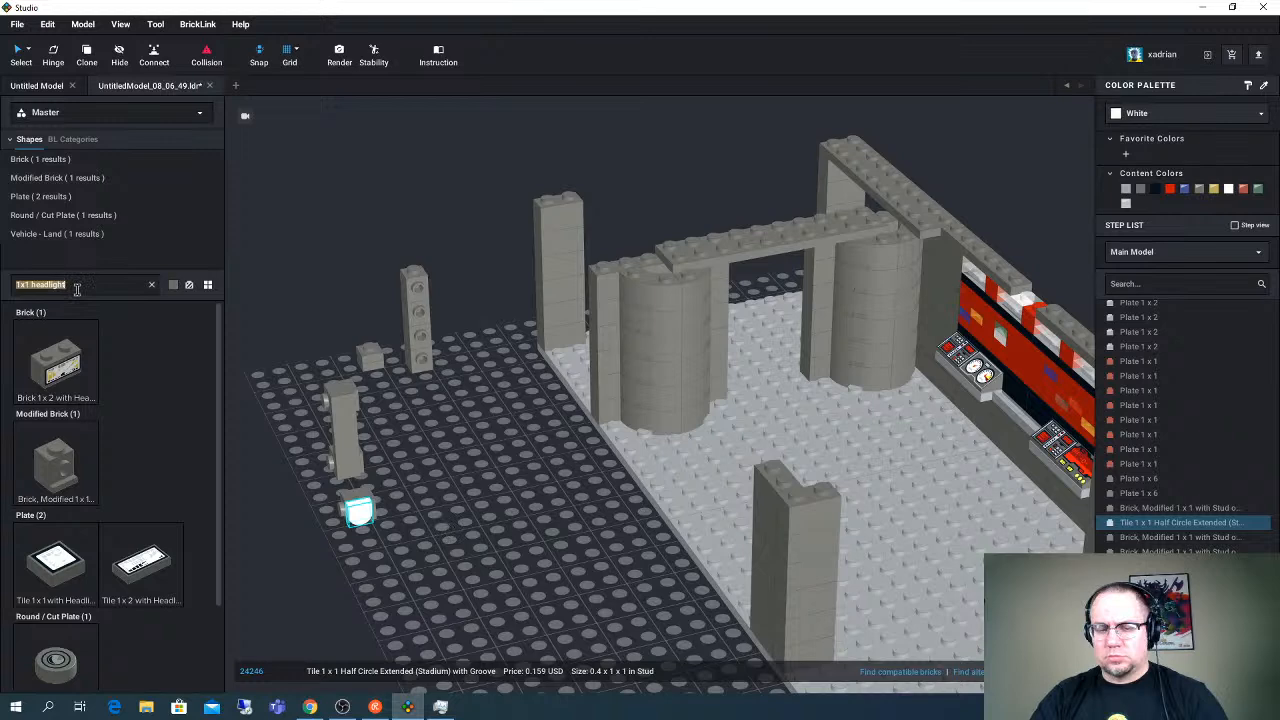
text(1x6 brick)
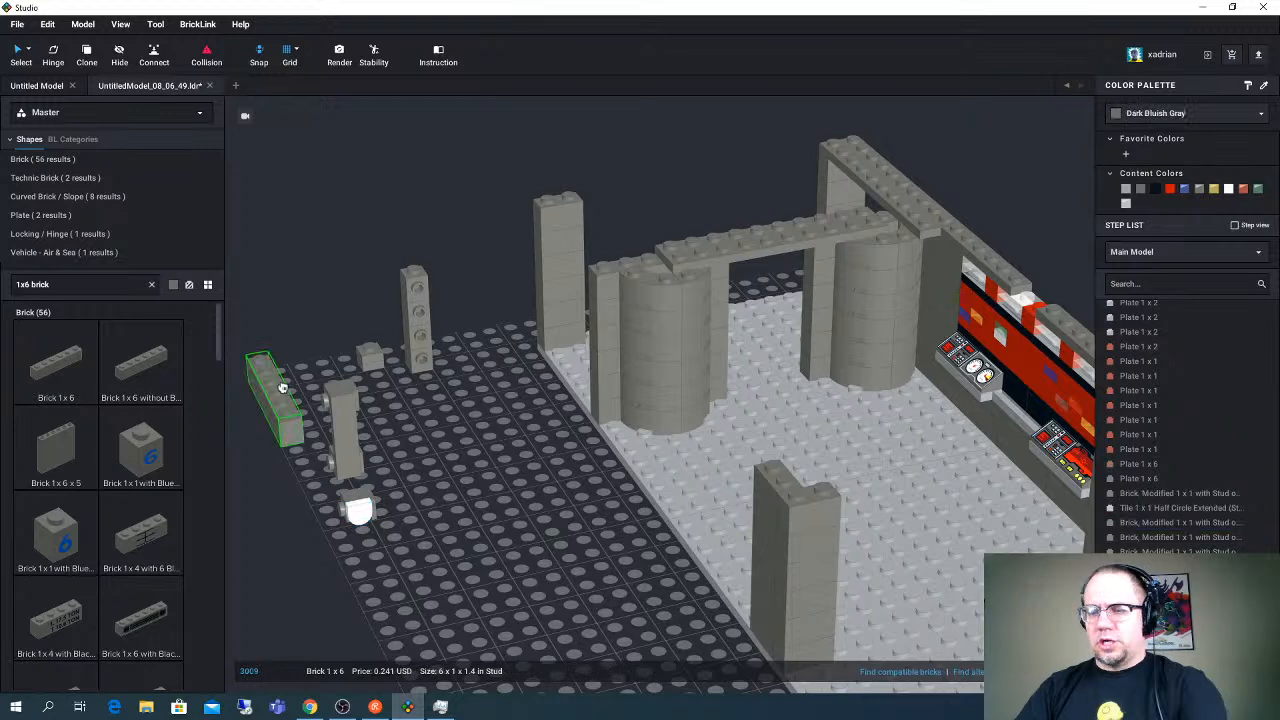
key(Delete)
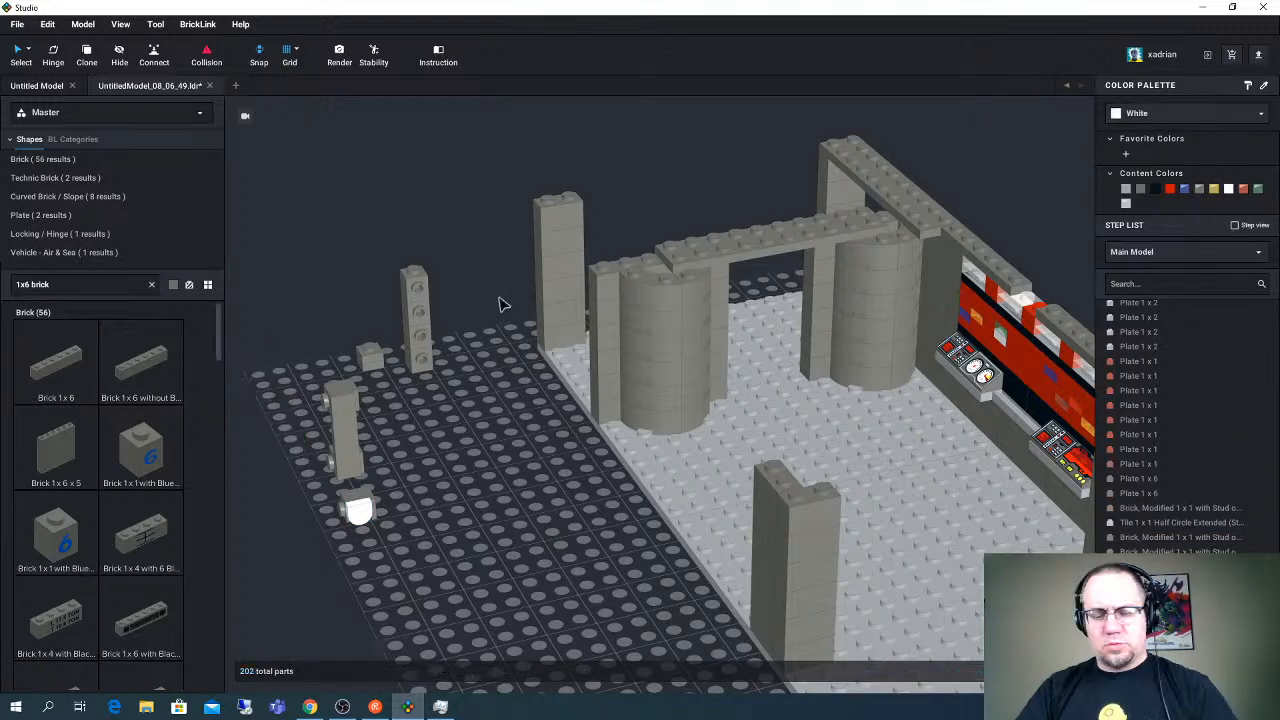
key(ctrl+z)
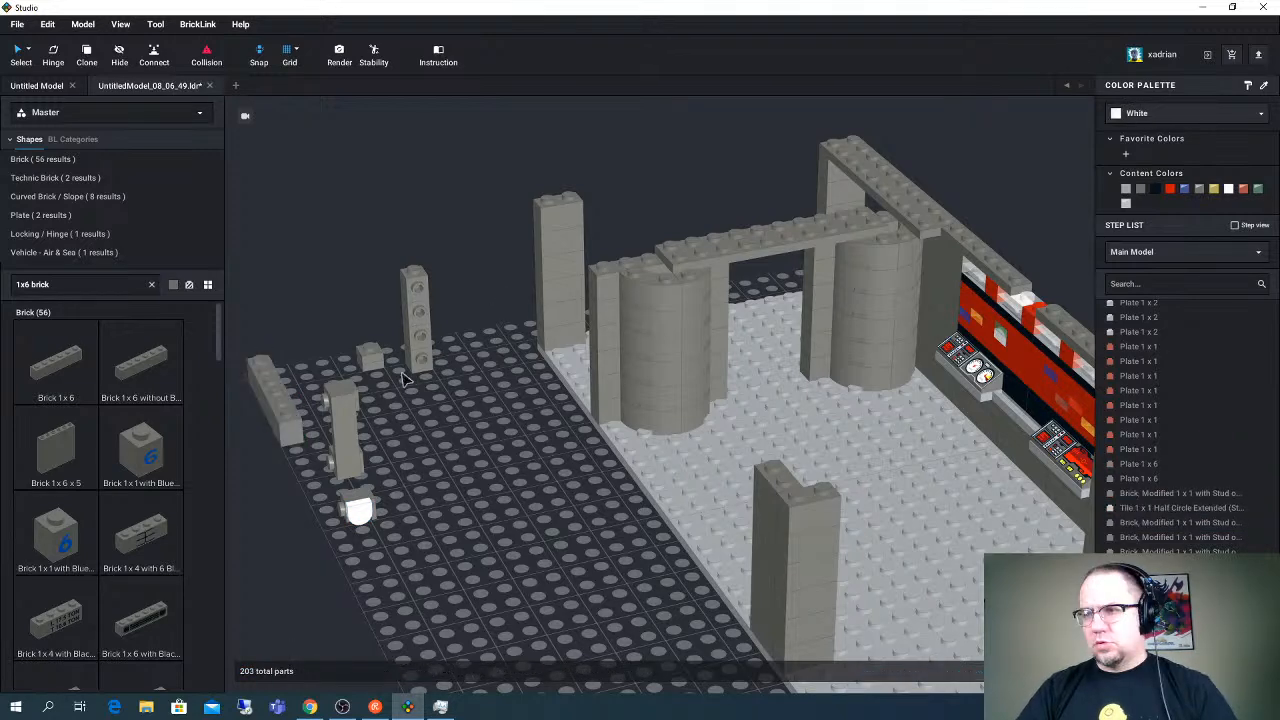
click(281, 404)
key(Delete)
- Copy the Plate 1 x 6 from the top of the wall and stand the copy upright against the headlight bricks and tile
click(997, 267)
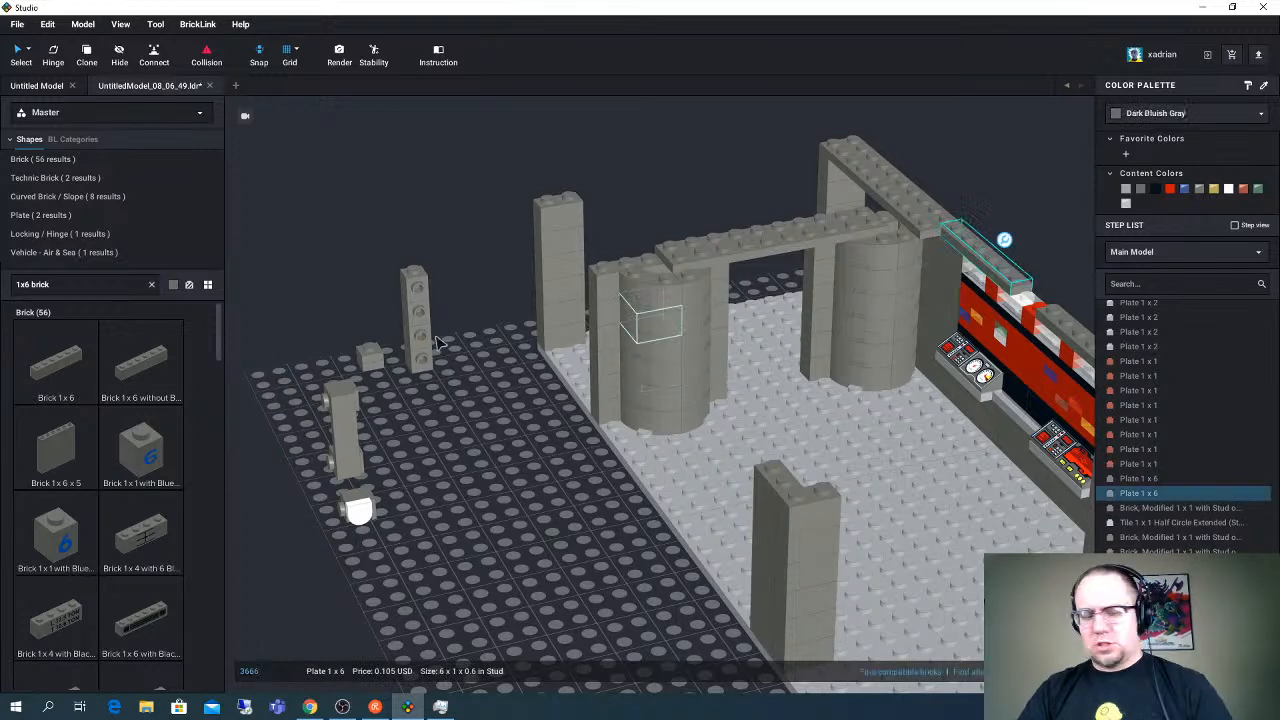
key(ctrl+c)
key(ctrl+v)
key(Right)
key(Up)
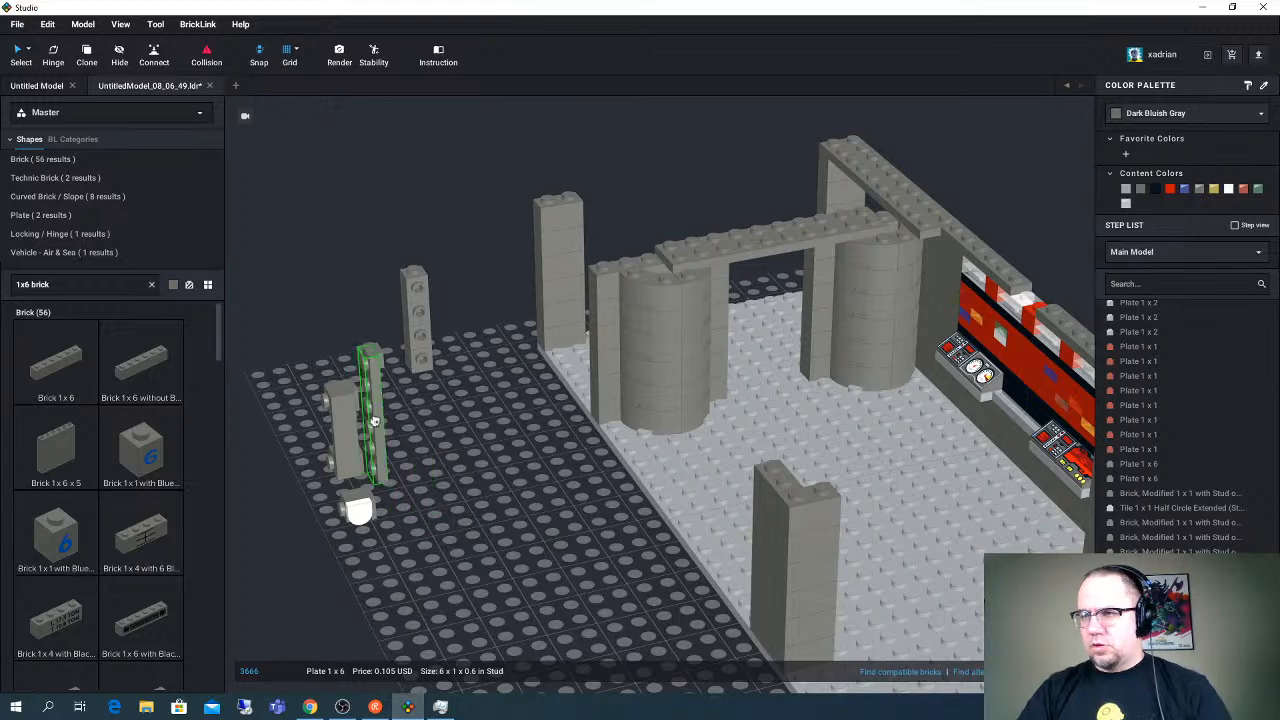
click(355, 500)
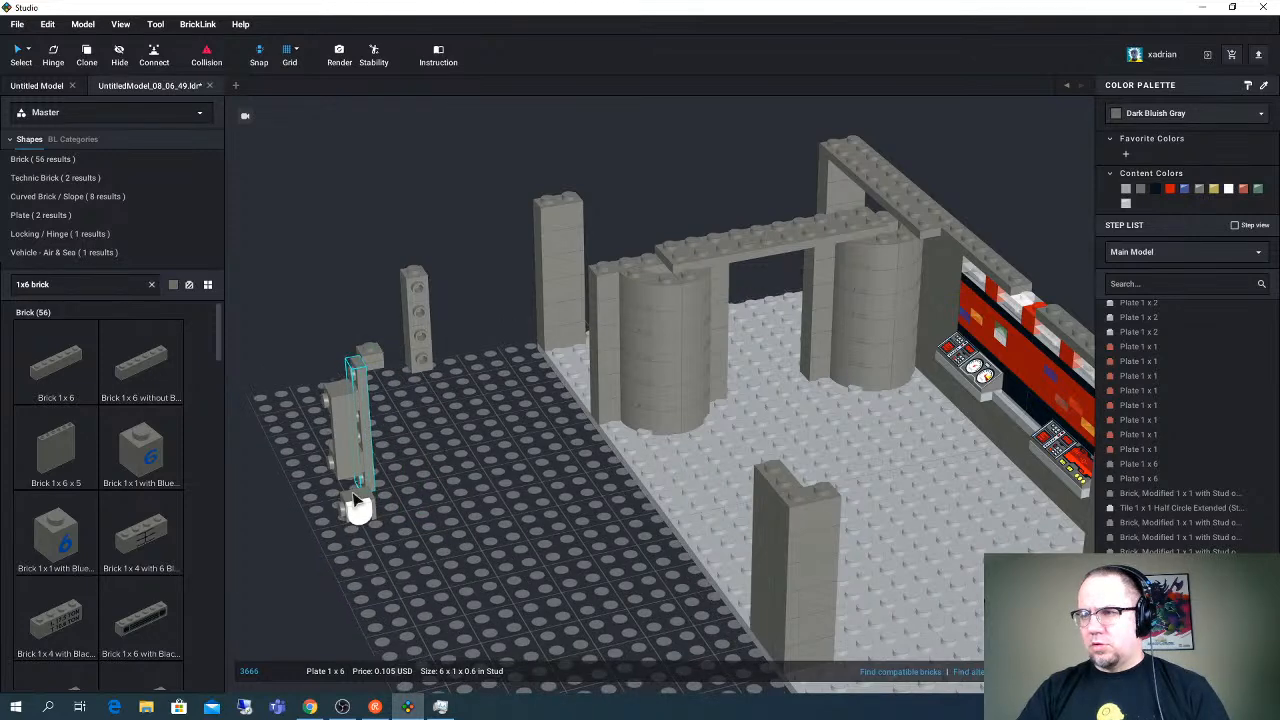
click(357, 508)
click(354, 468)
- Attach the headlight brick with the white half-circle tile to the upright plate's upper end and a copy of the pair to its lower end
click(446, 497)
right_drag(446, 497, 430, 555)
click(398, 436)
click(468, 558)
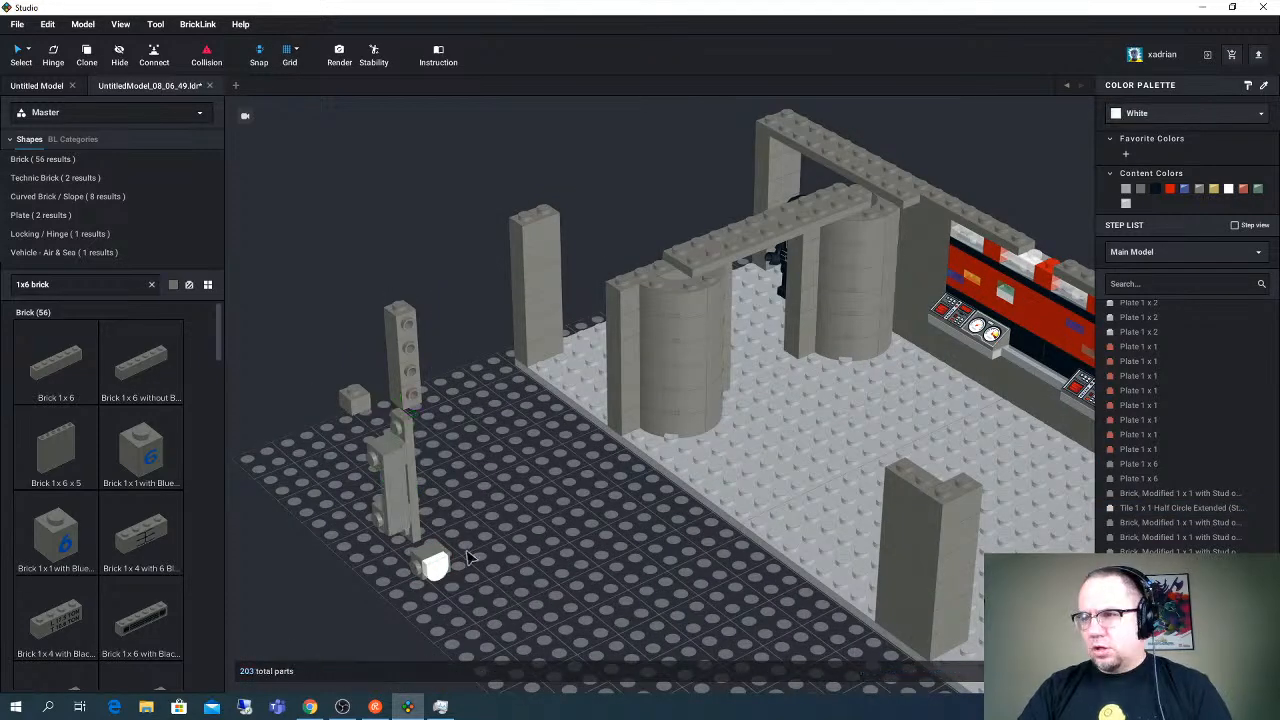
click(438, 563)
drag(428, 556, 398, 419)
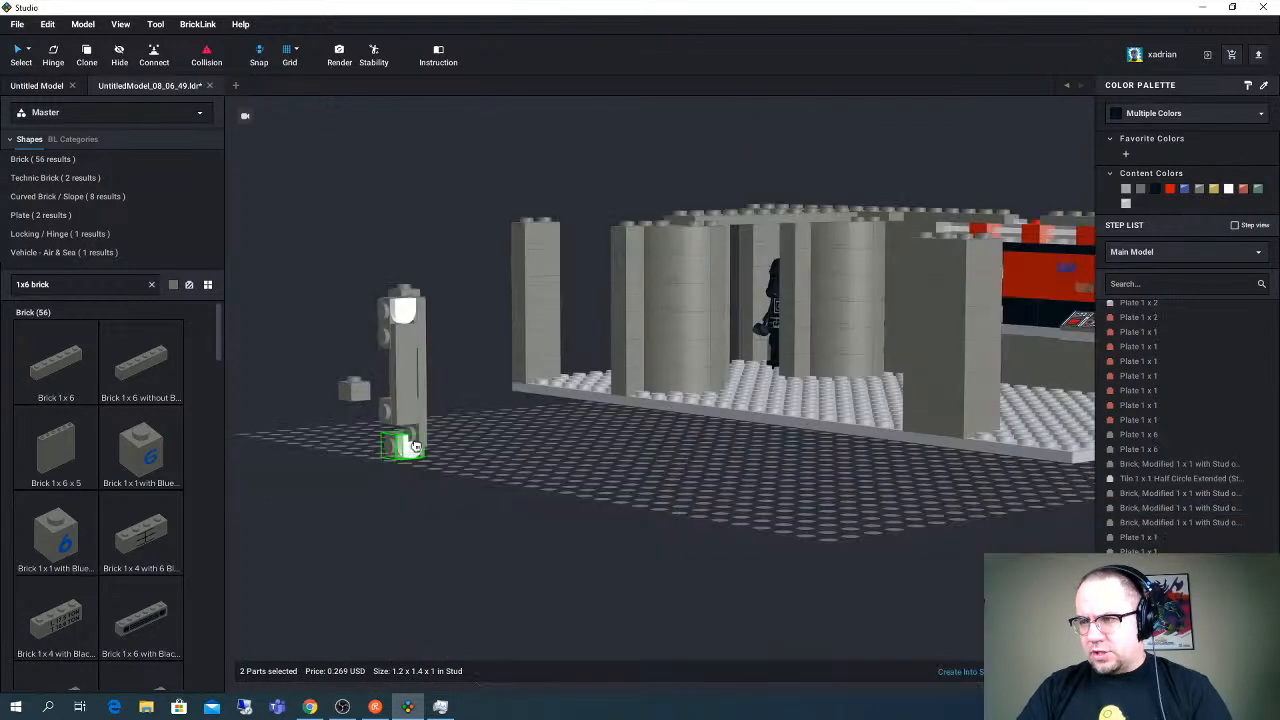
click(415, 442)
- Recolor the light panel's upright Tile 1 x 4 white
click(403, 405)
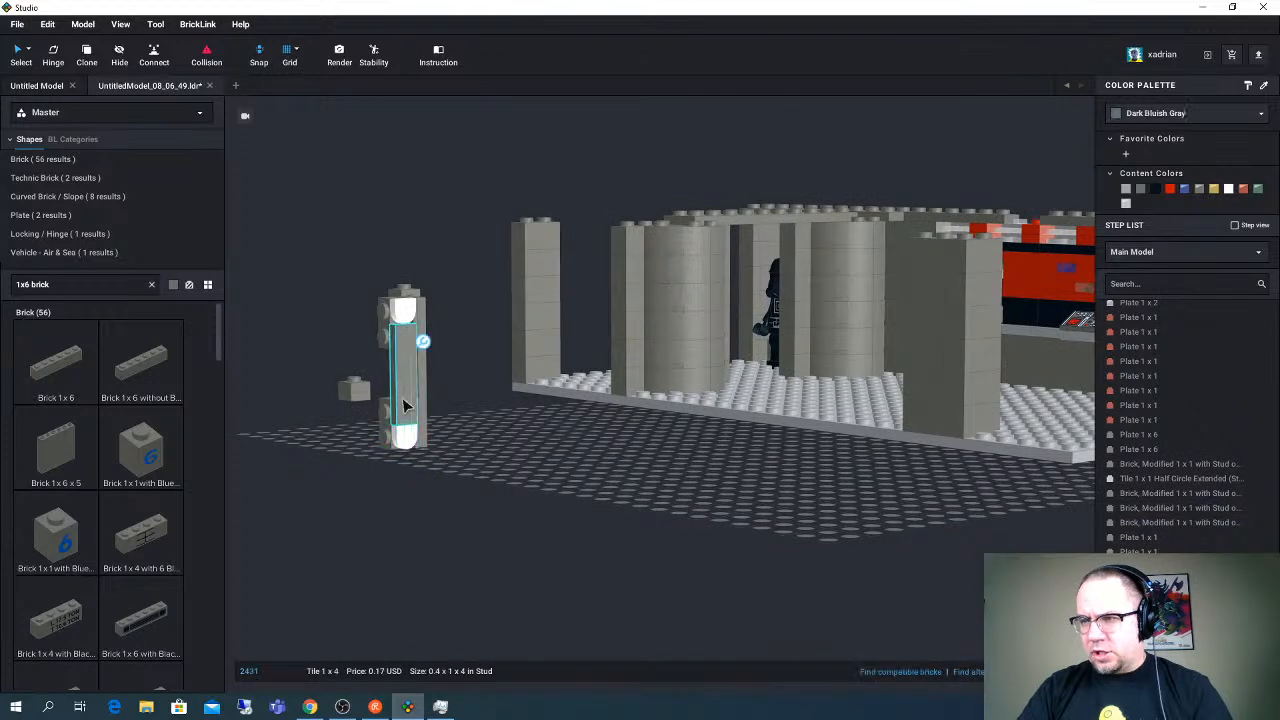
click(1228, 189)
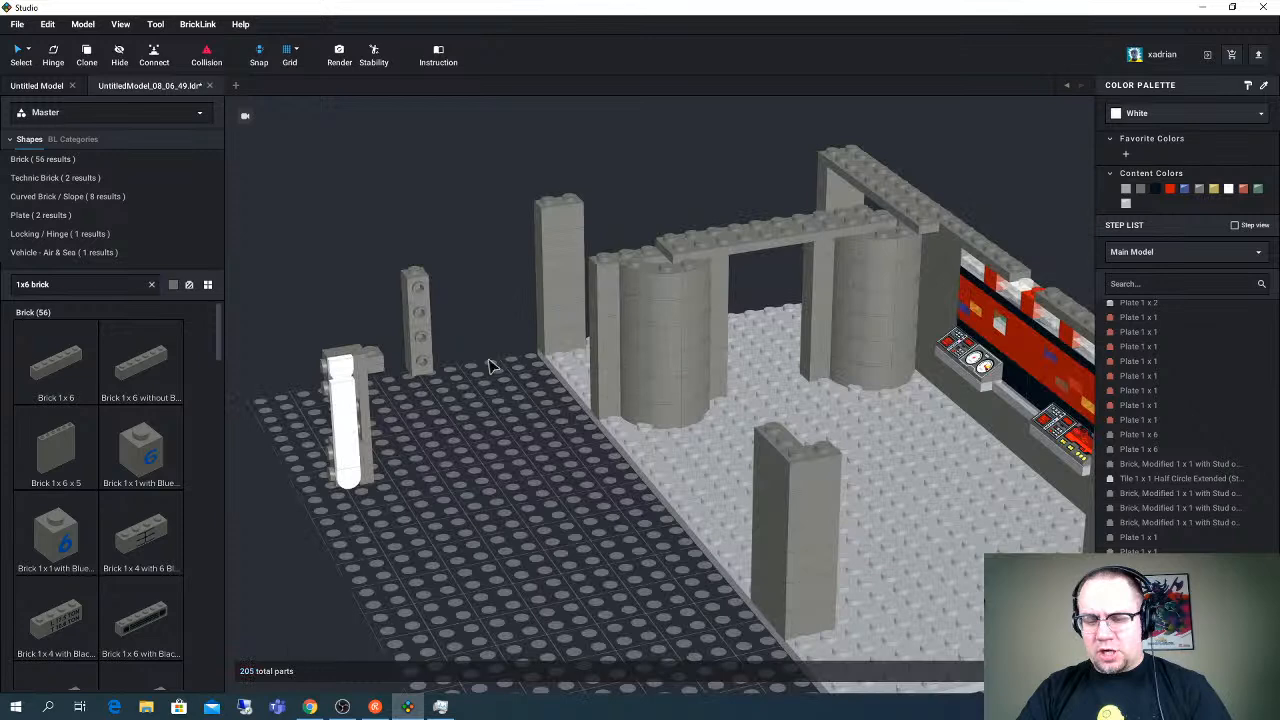
right_drag(490, 366, 447, 397)
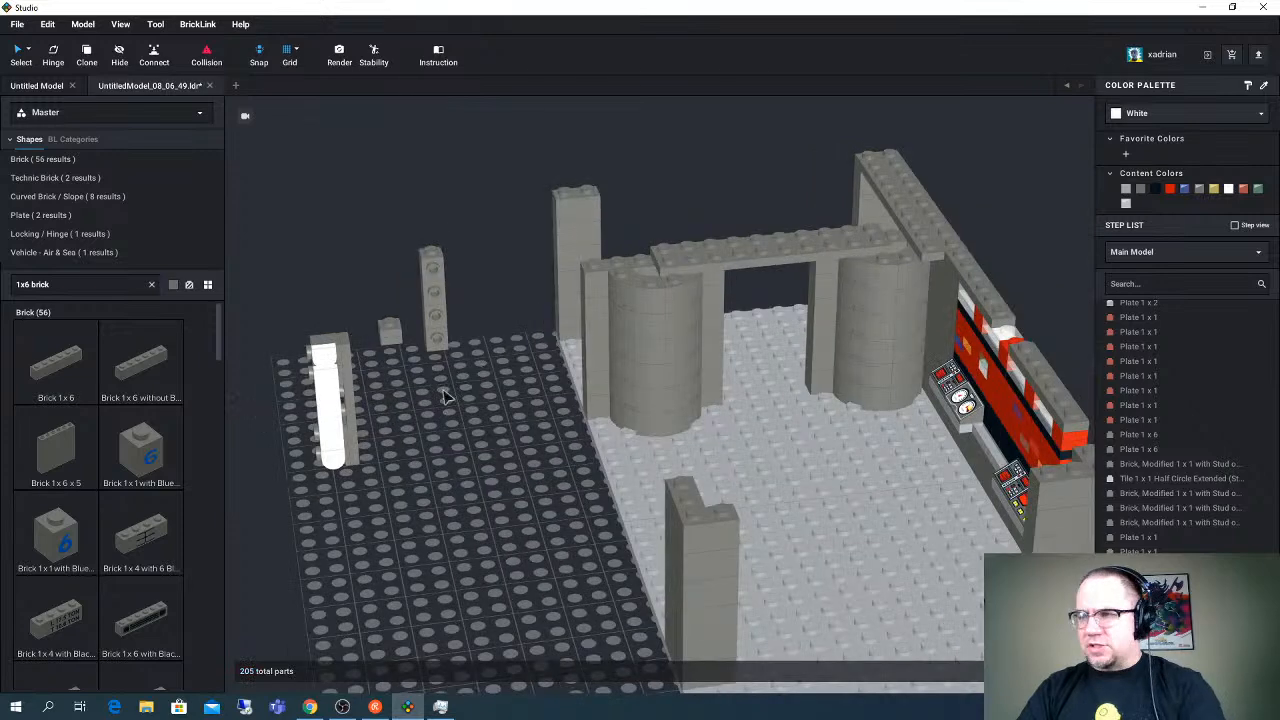
- Flip the white half-circle tile on the light panel's upper headlight brick so its rounded end points up
click(447, 423)
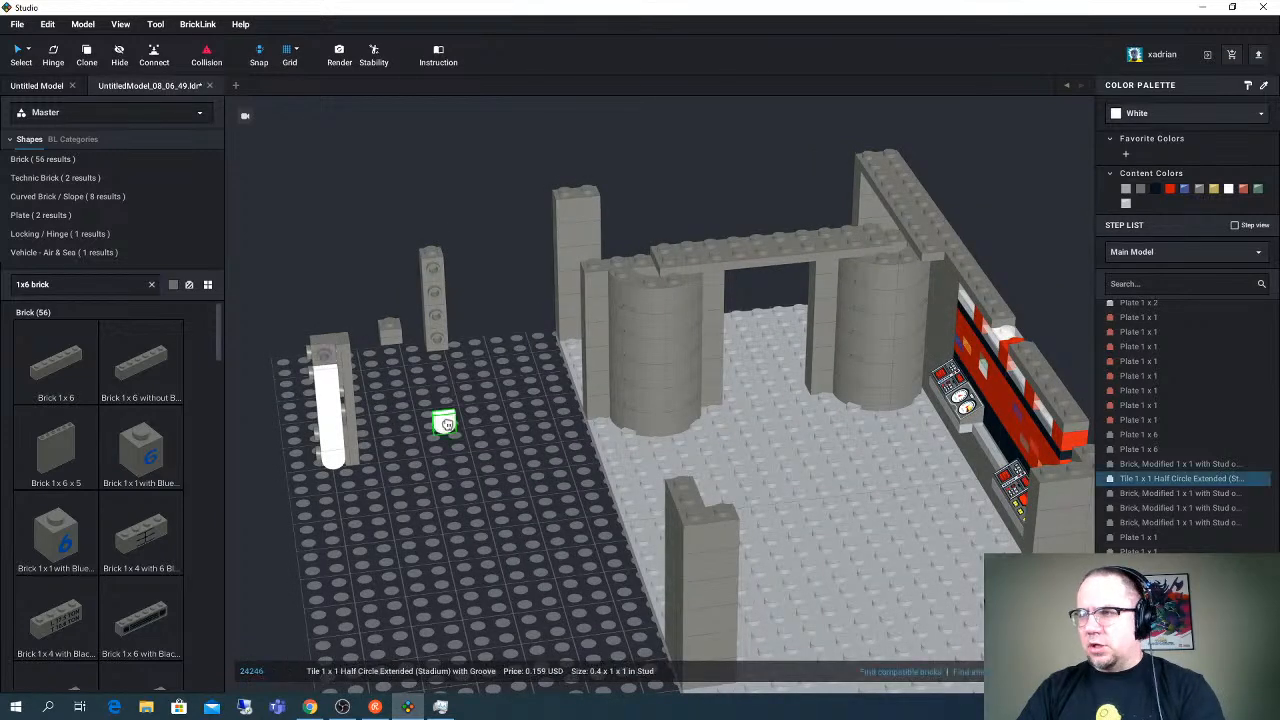
drag(447, 423, 328, 362)
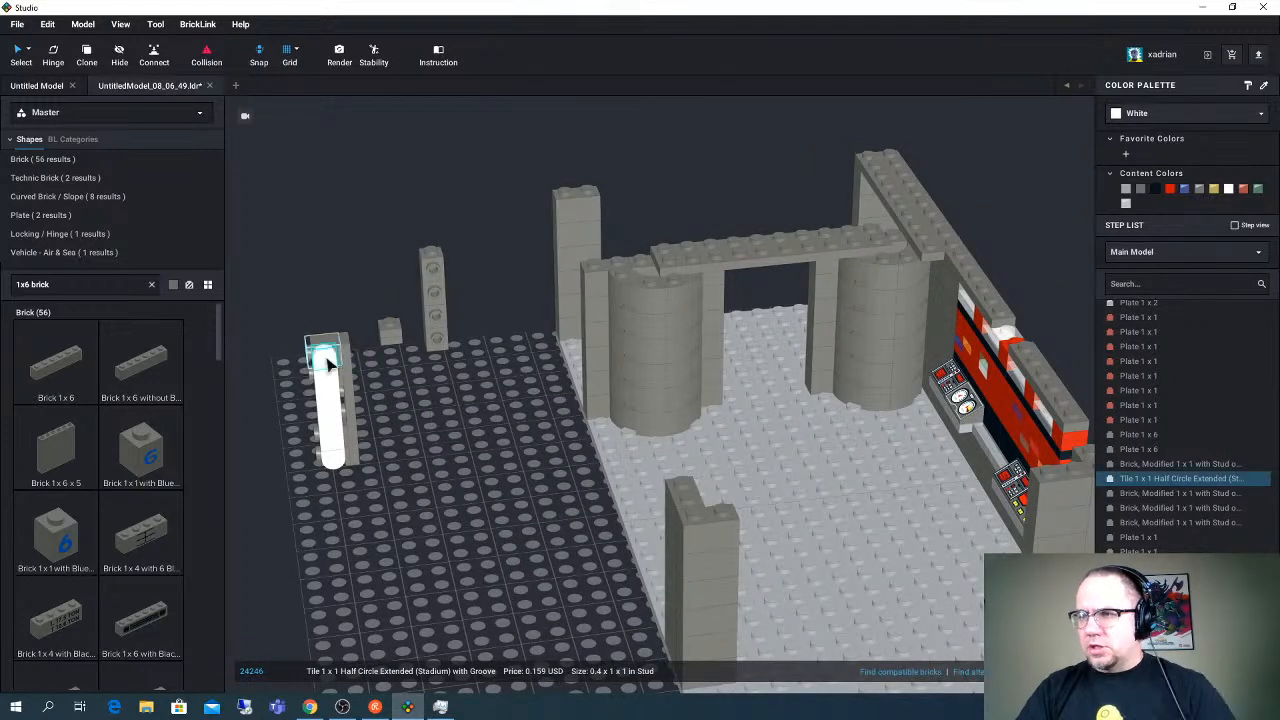
right_drag(328, 362, 328, 350)
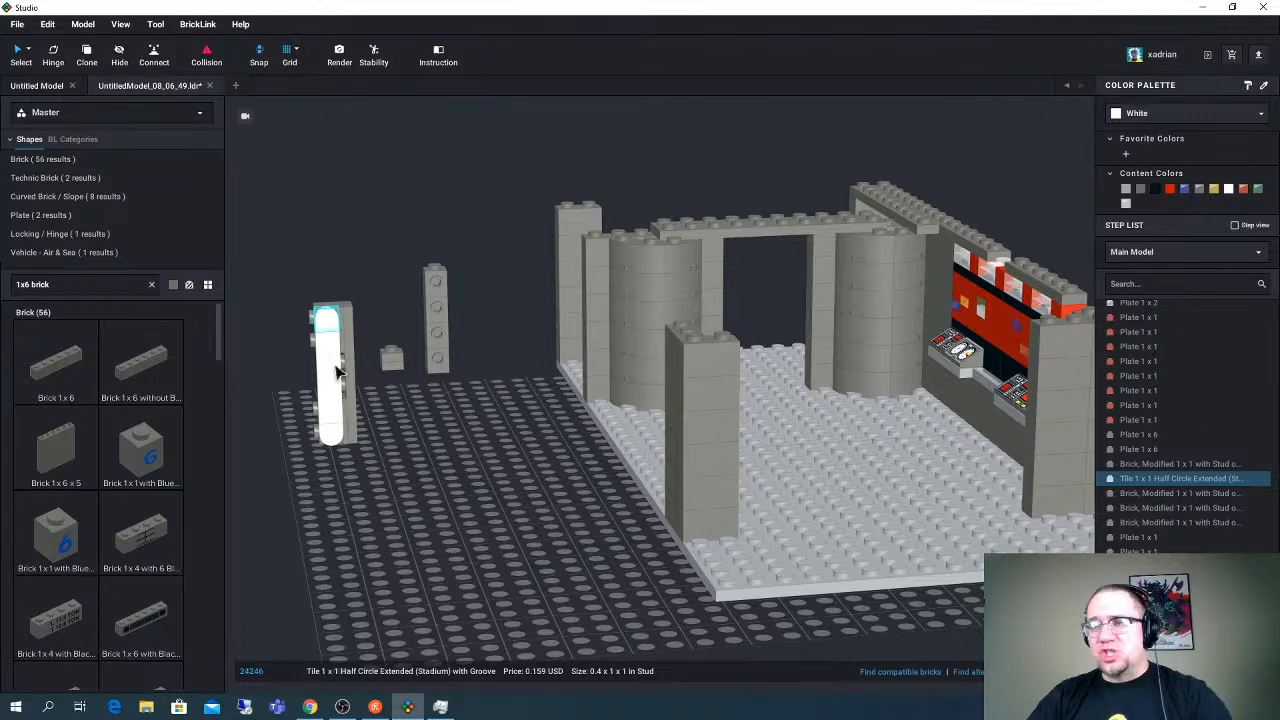
- Try to fill the gap between the panel's upper and lower headlight bricks with an upright copy of a Brick 1 x 2
right_drag(328, 348, 586, 420)
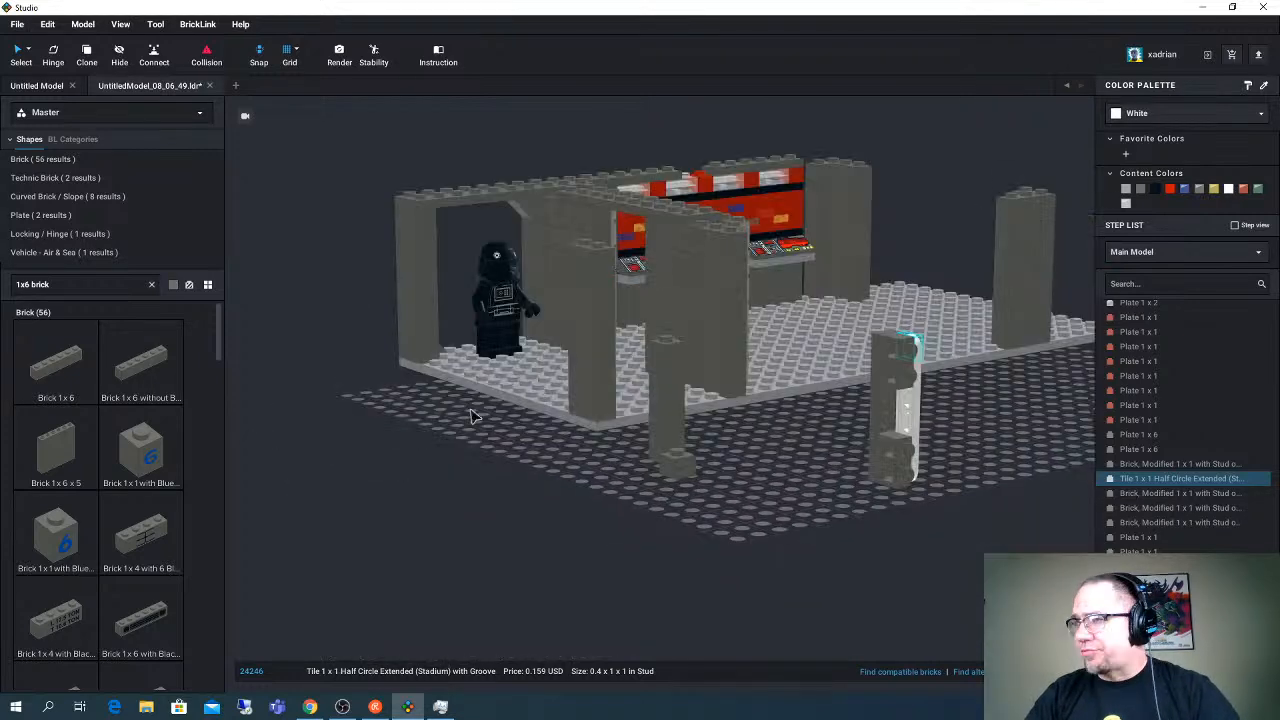
click(603, 408)
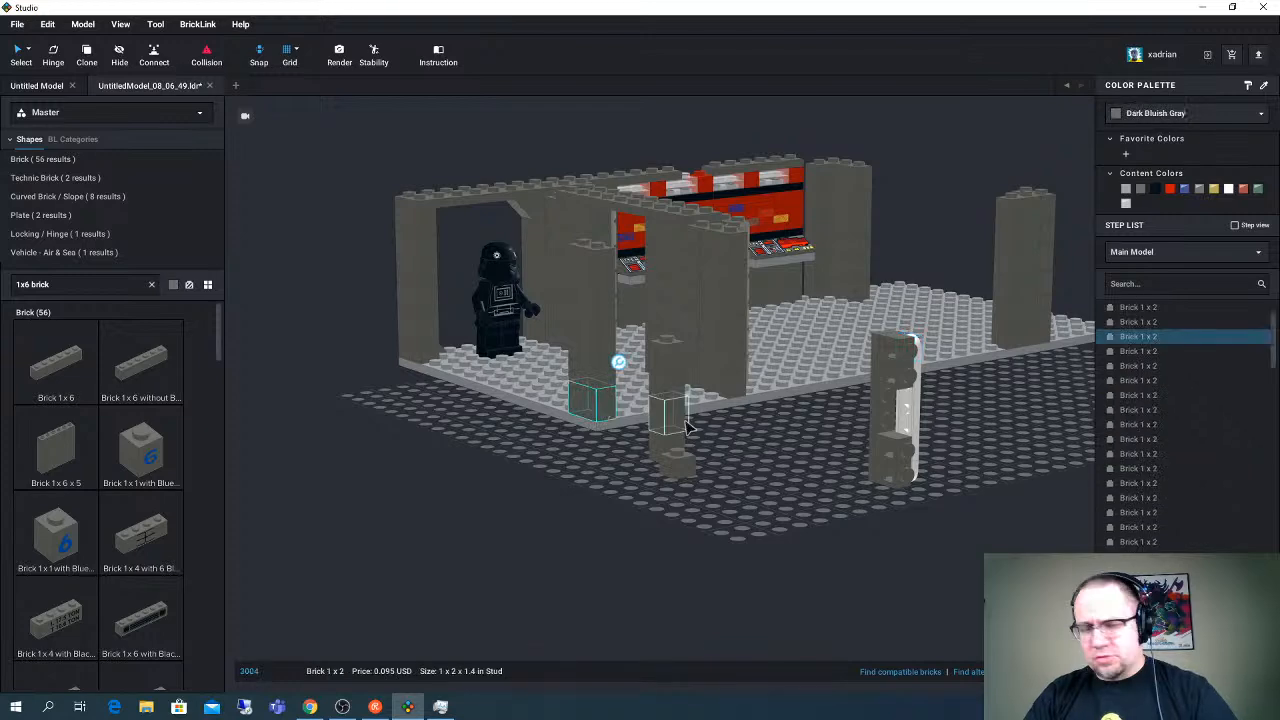
right_drag(785, 461, 769, 474)
key(ctrl+v)
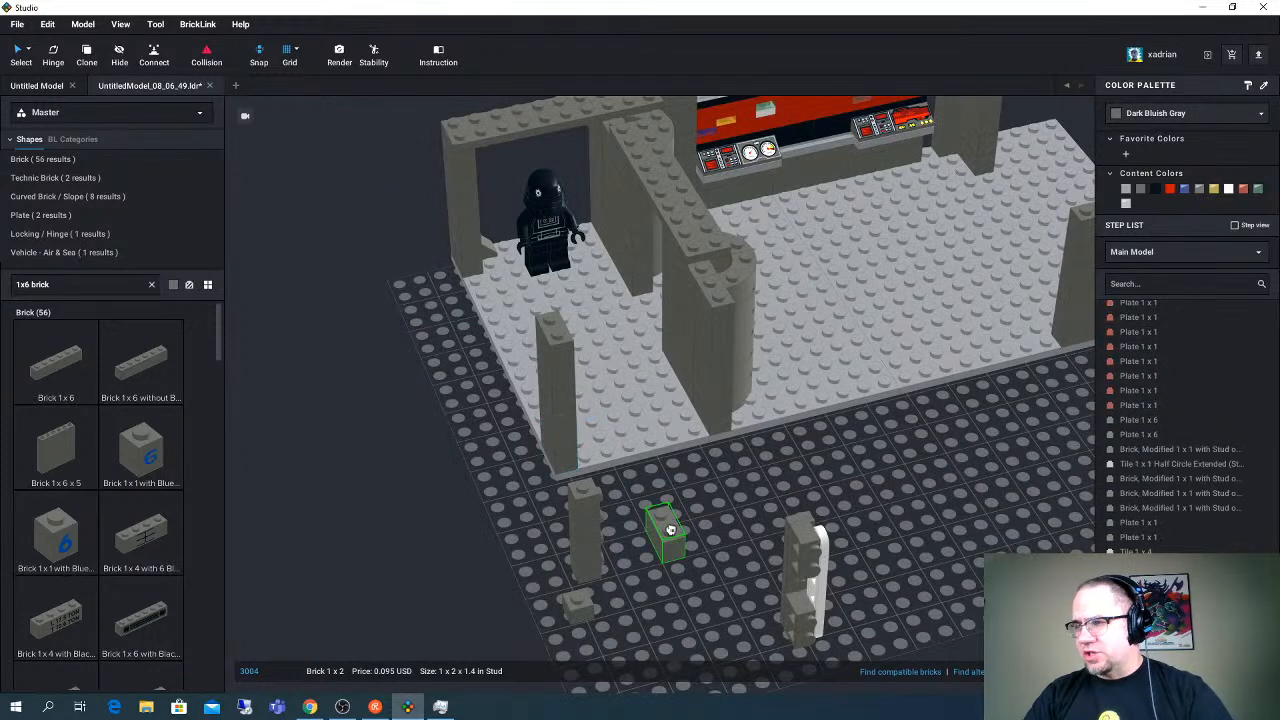
right_drag(670, 530, 814, 529)
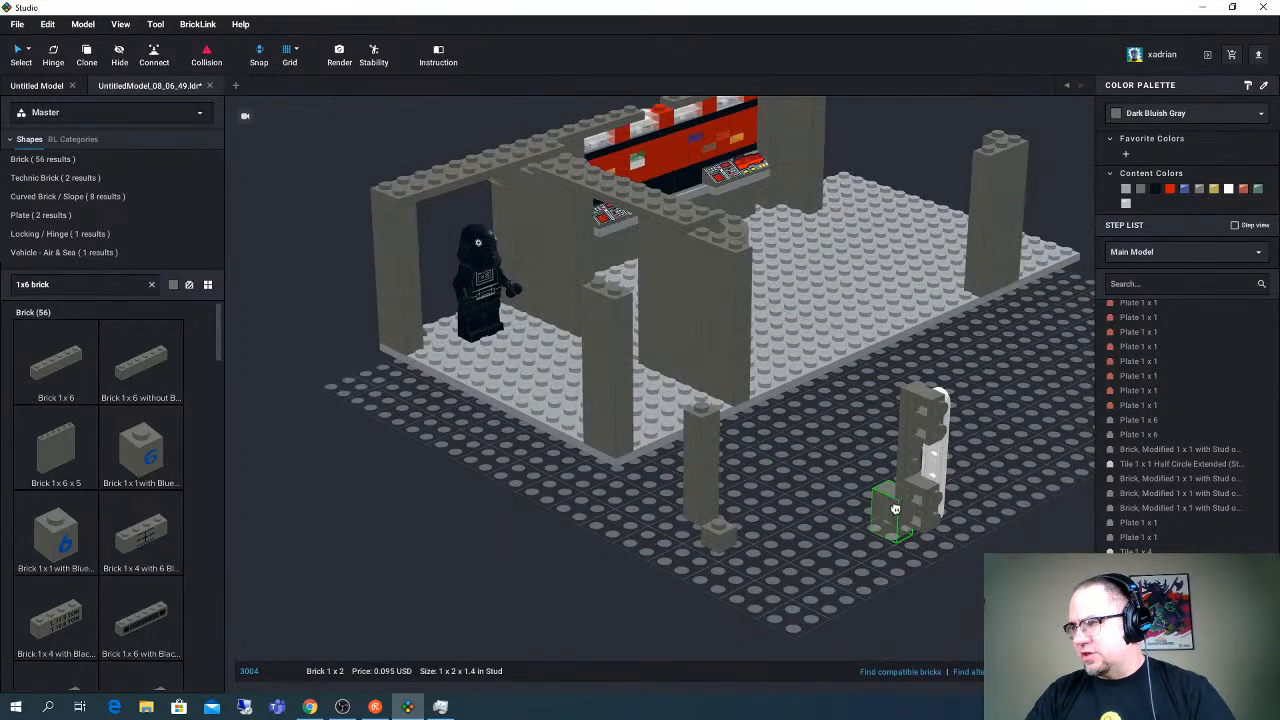
right_drag(925, 468, 870, 505)
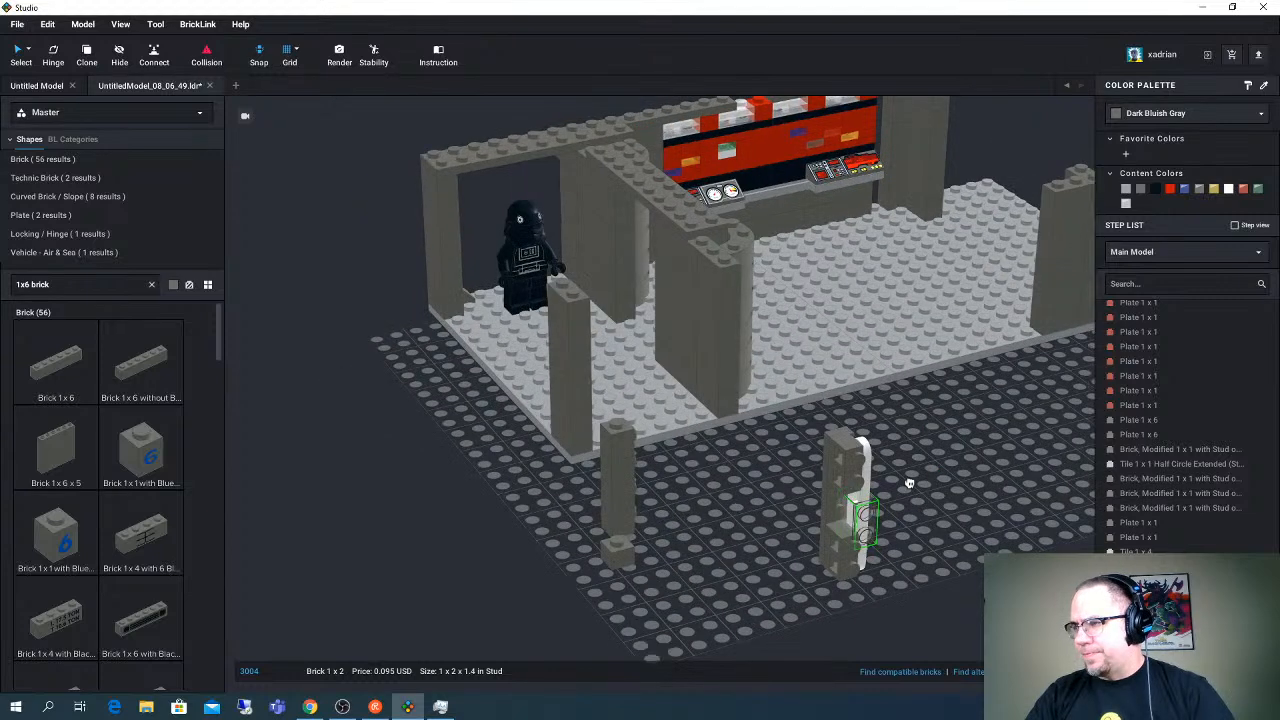
click(927, 527)
drag(927, 527, 952, 505)
right_drag(952, 505, 978, 507)
click(974, 505)
drag(990, 434, 1010, 456)
middle_drag(1010, 456, 914, 516)
scroll(914, 516, up, 5)
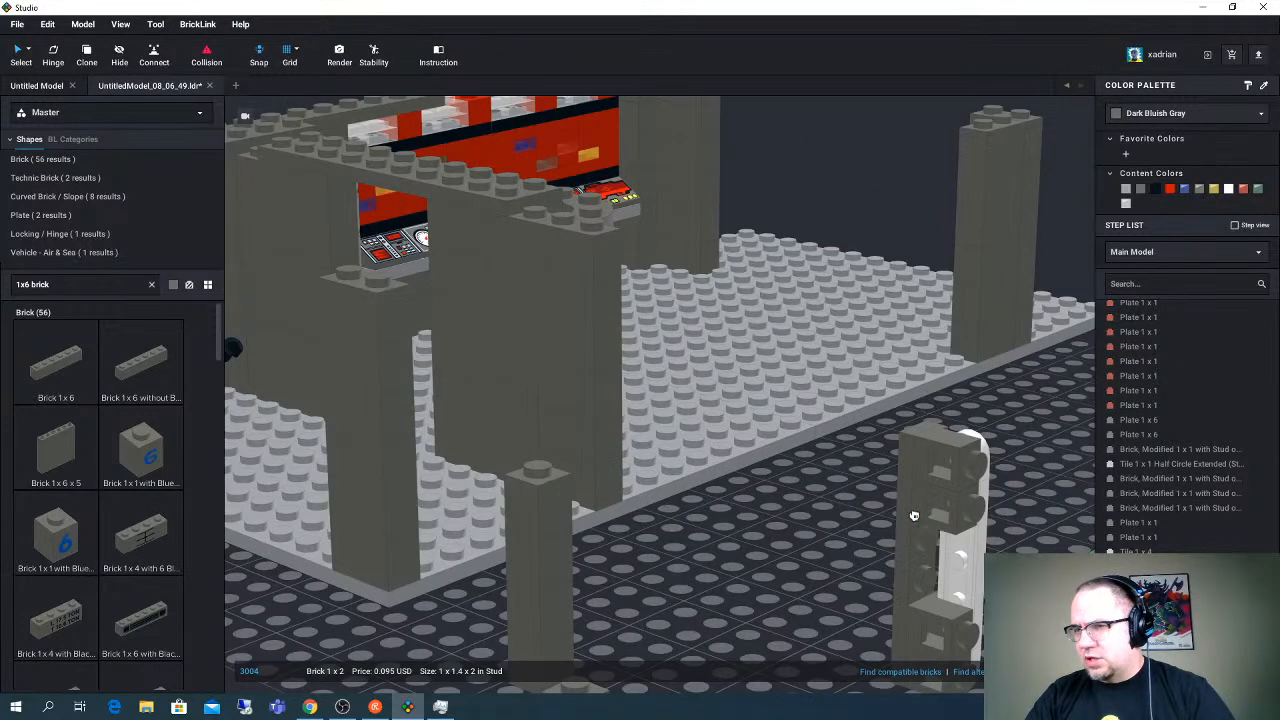
click(785, 532)
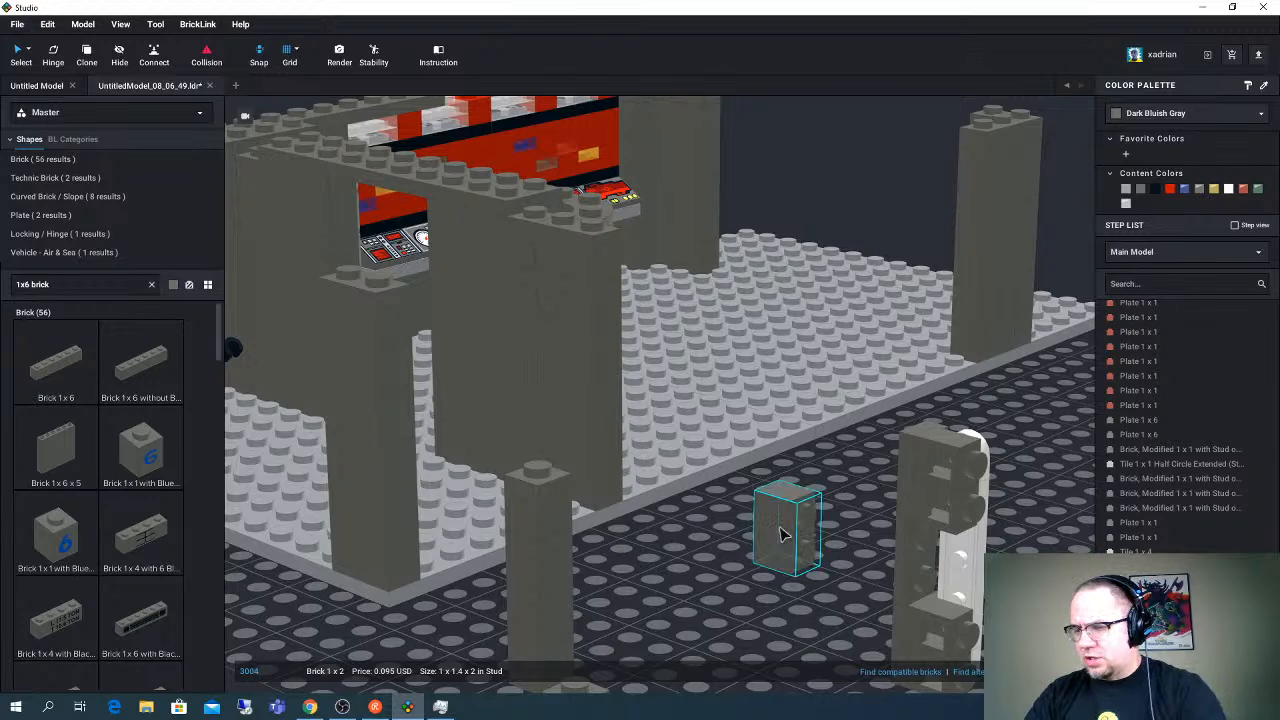
key(Right)
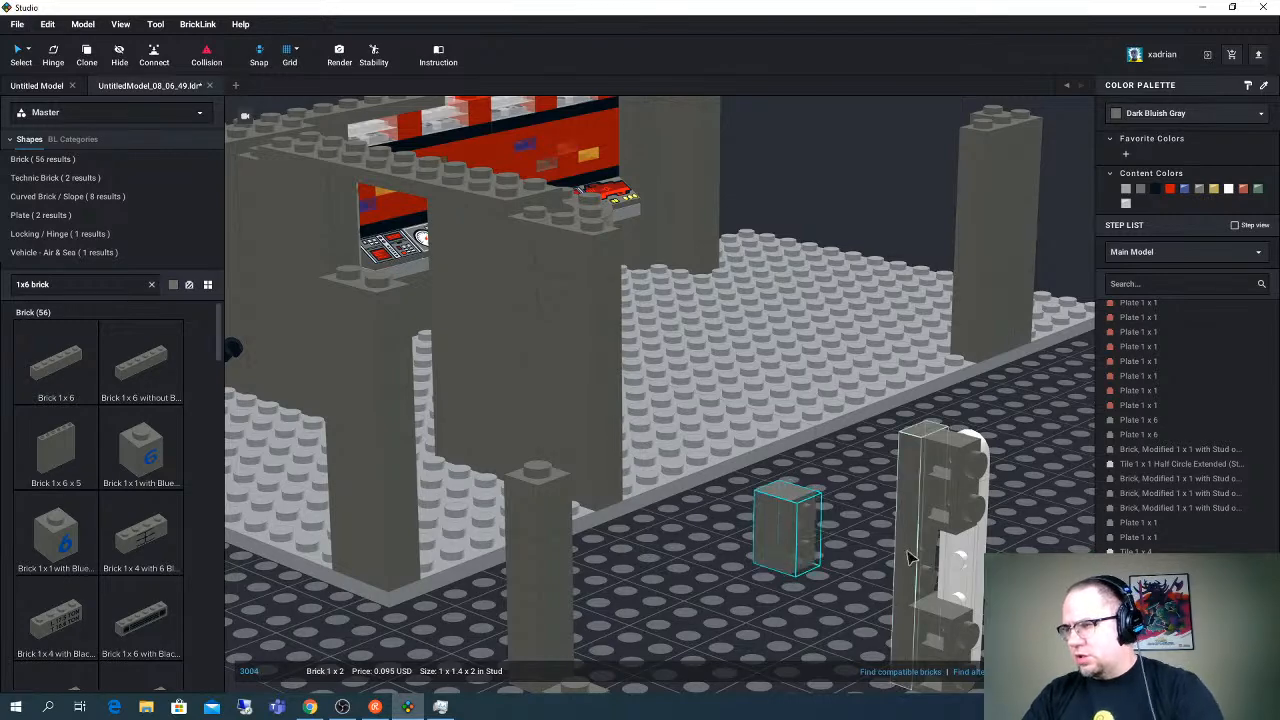
right_drag(869, 534, 840, 528)
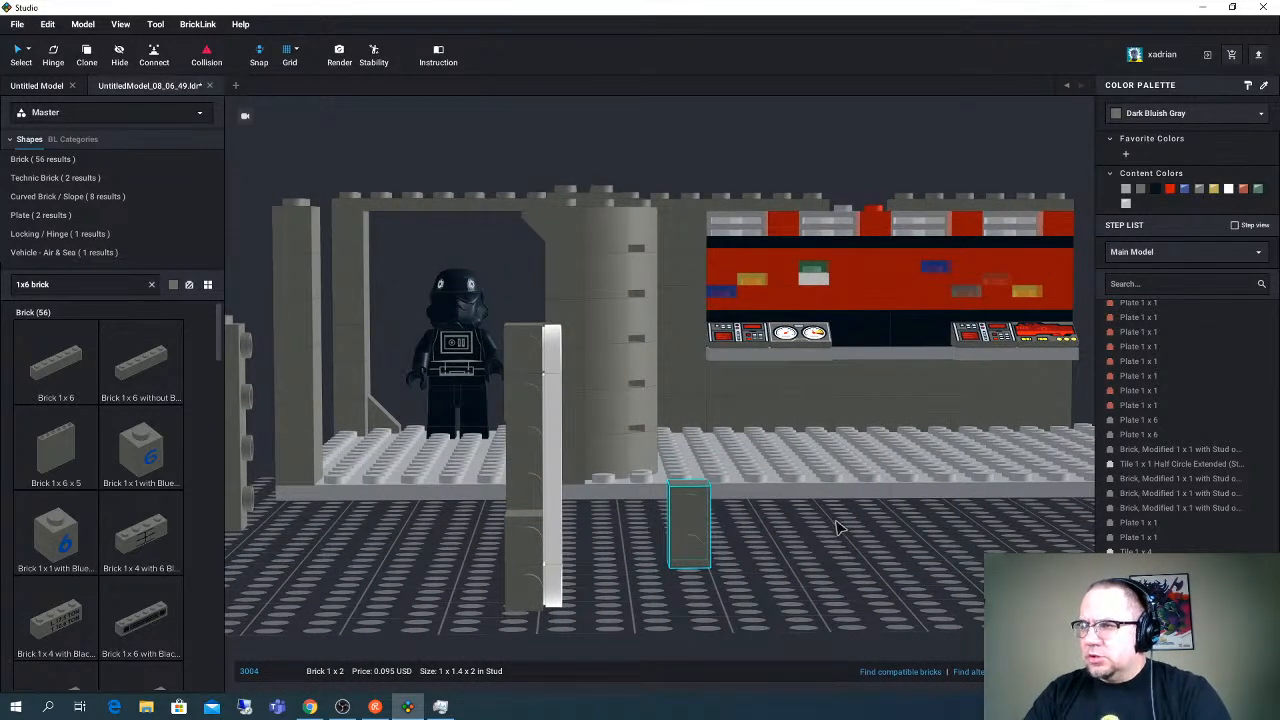
- Fill the gap behind the white 1 x 4 tile with two more headlight bricks and remove the loose Brick 1 x 2
right_drag(642, 441, 646, 446)
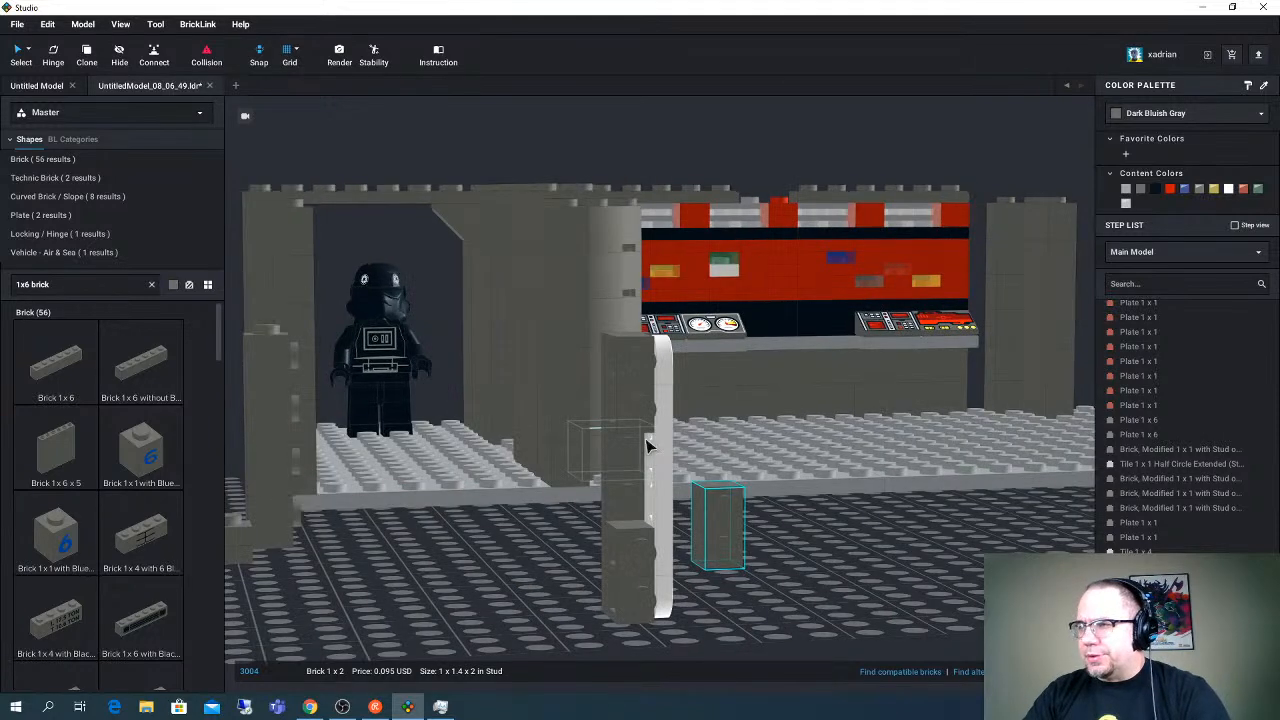
click(643, 424)
drag(643, 424, 645, 504)
click(718, 512)
right_drag(714, 509, 672, 540)
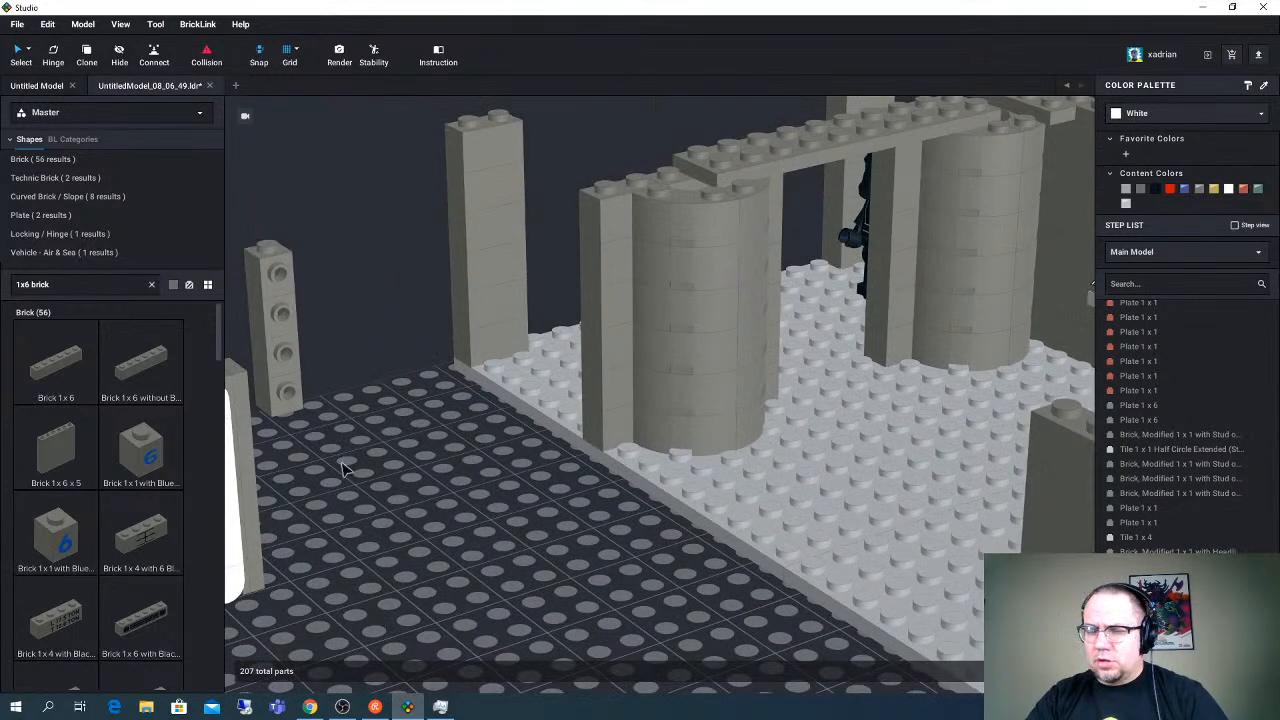
middle_drag(364, 463, 394, 462)
right_drag(408, 470, 465, 457)
- Try removing the upright Plate 1 x 6 from the light panel and undo the deletion
click(388, 416)
key(Delete)
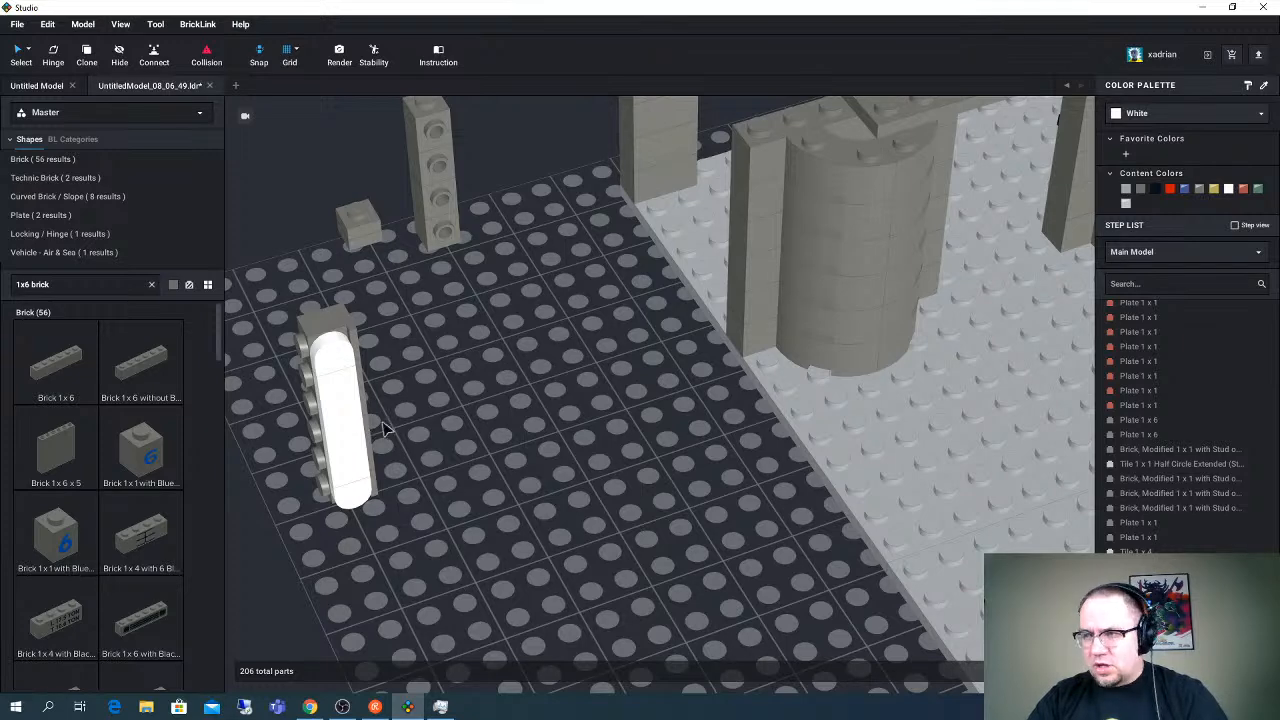
key(ctrl+z)
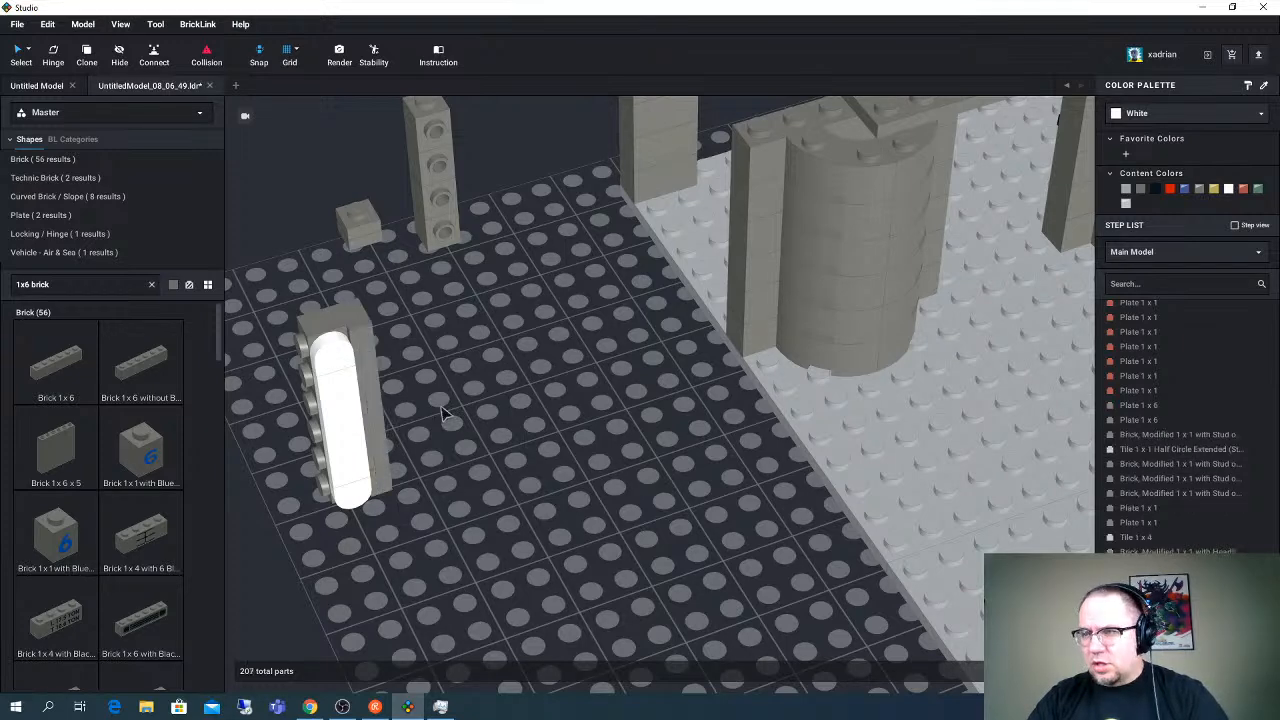
- Attach a second upright Plate 1 x 6 to the light panel's exposed headlight brick studs
click(295, 428)
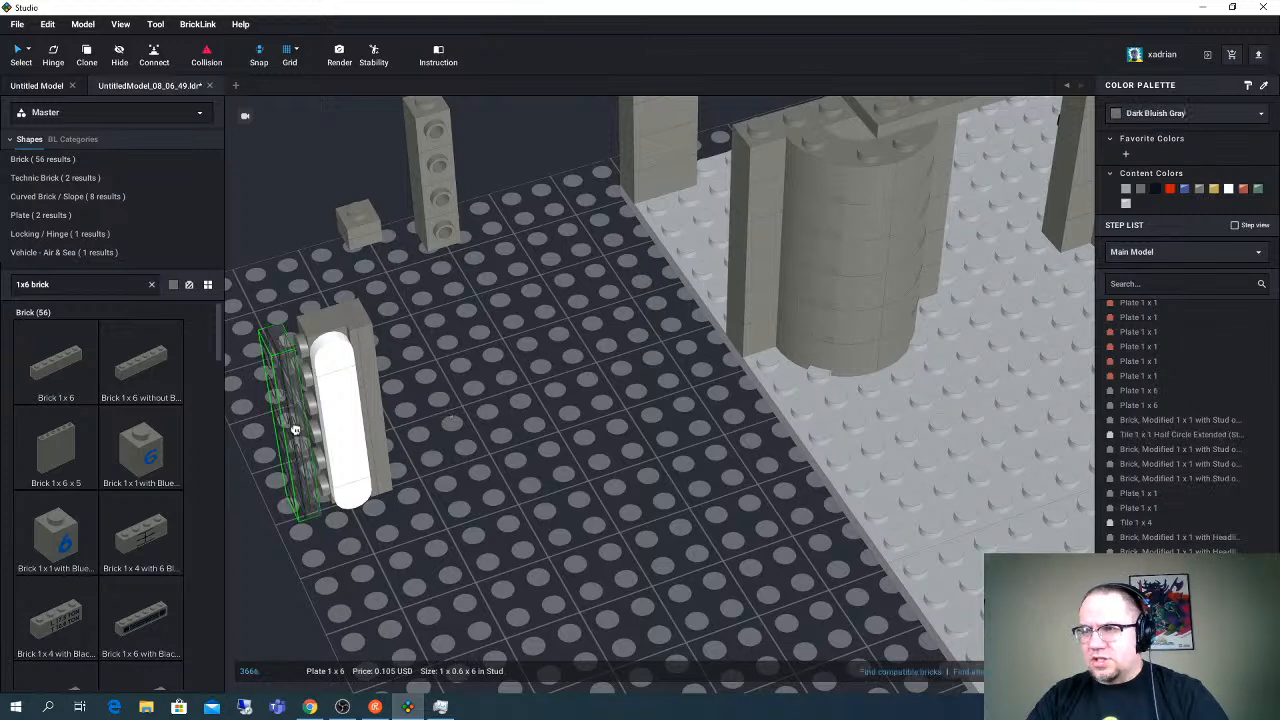
right_drag(295, 428, 440, 410)
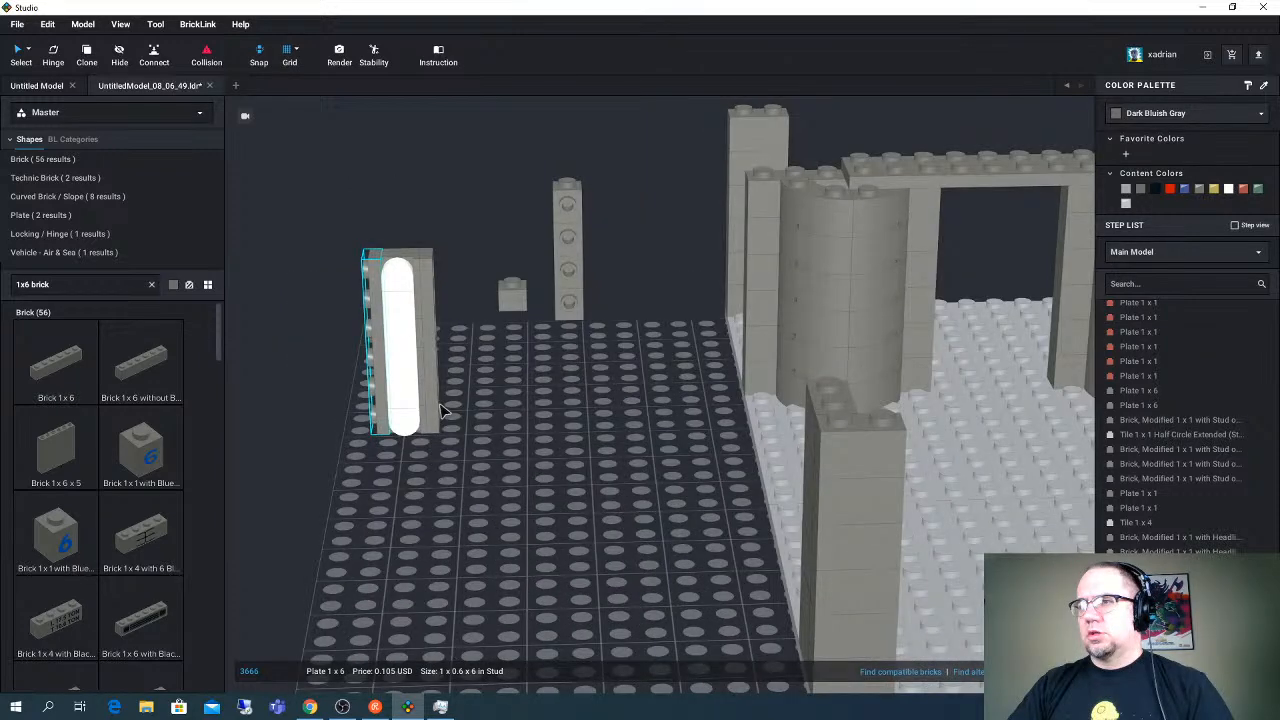
- Try an upright Brick 1 x 6 against the side of the light panel opposite the studs and remove it
key(ctrl+v)
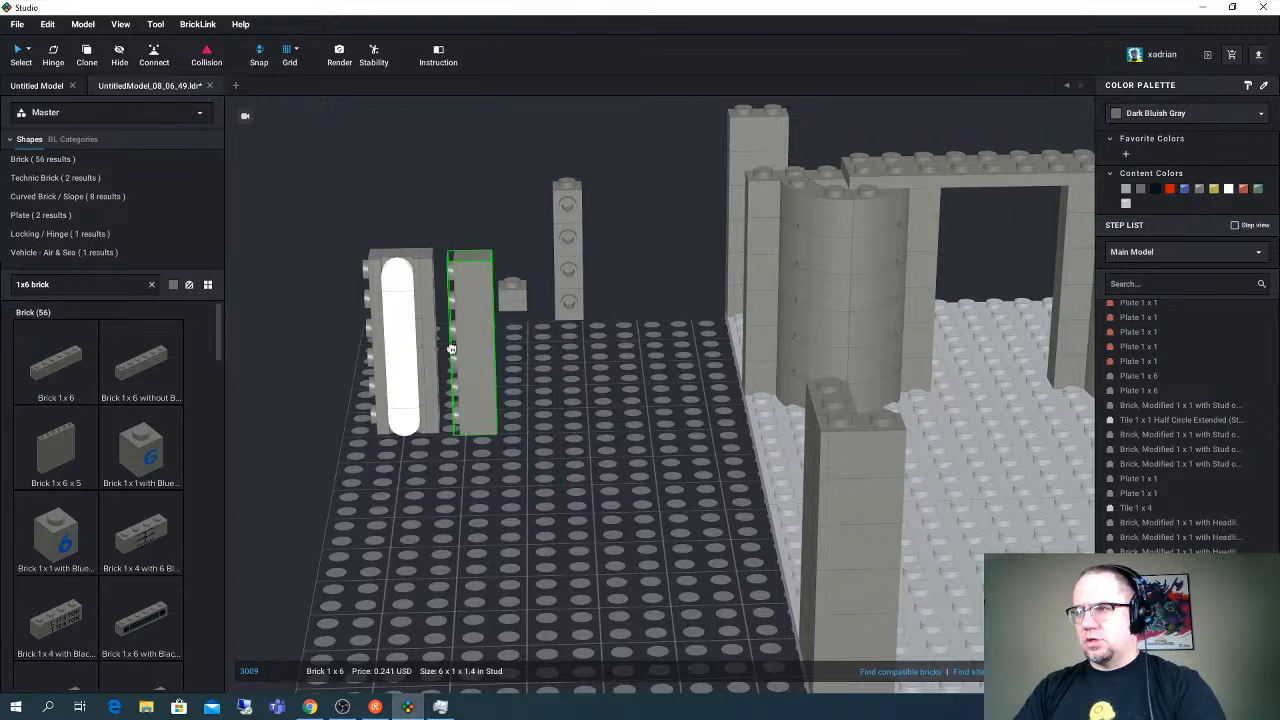
click(451, 349)
right_drag(451, 349, 455, 340)
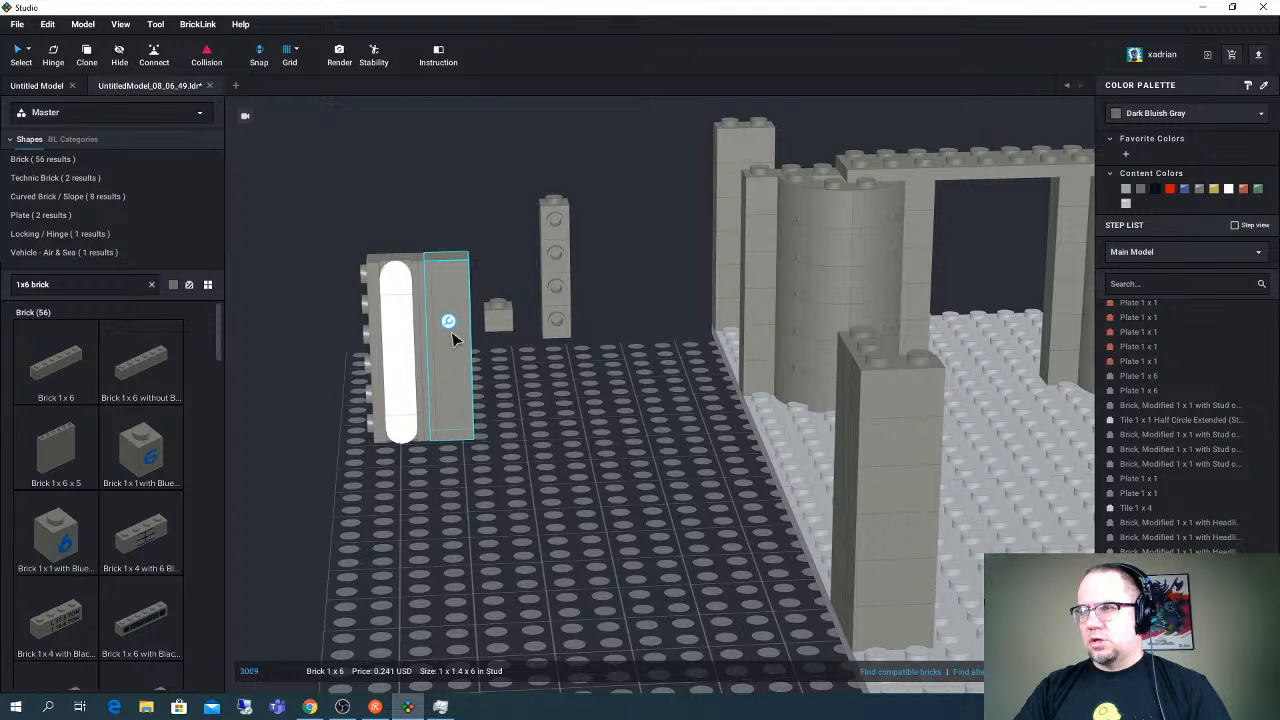
key(Delete)
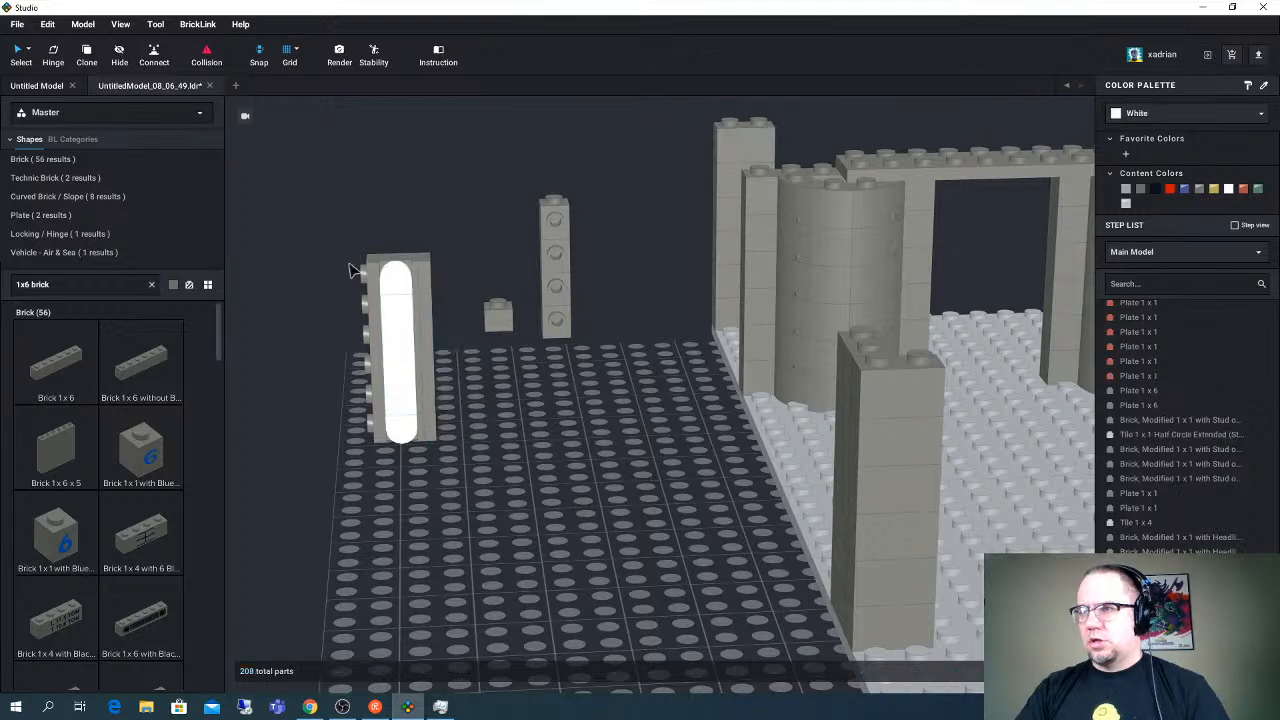
- Duplicate the complete light panel beside the original and remove the Plate 1 x 6 from the copy's studded side
drag(352, 270, 452, 514)
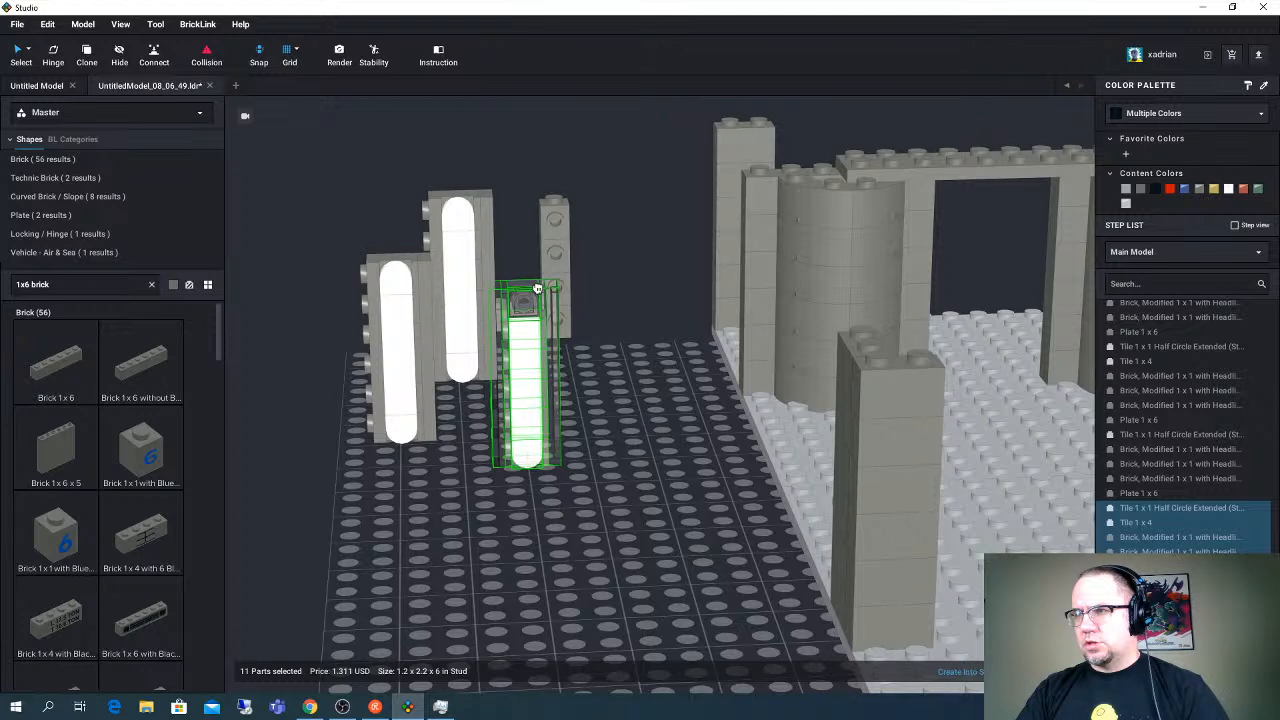
key(ctrl+z)
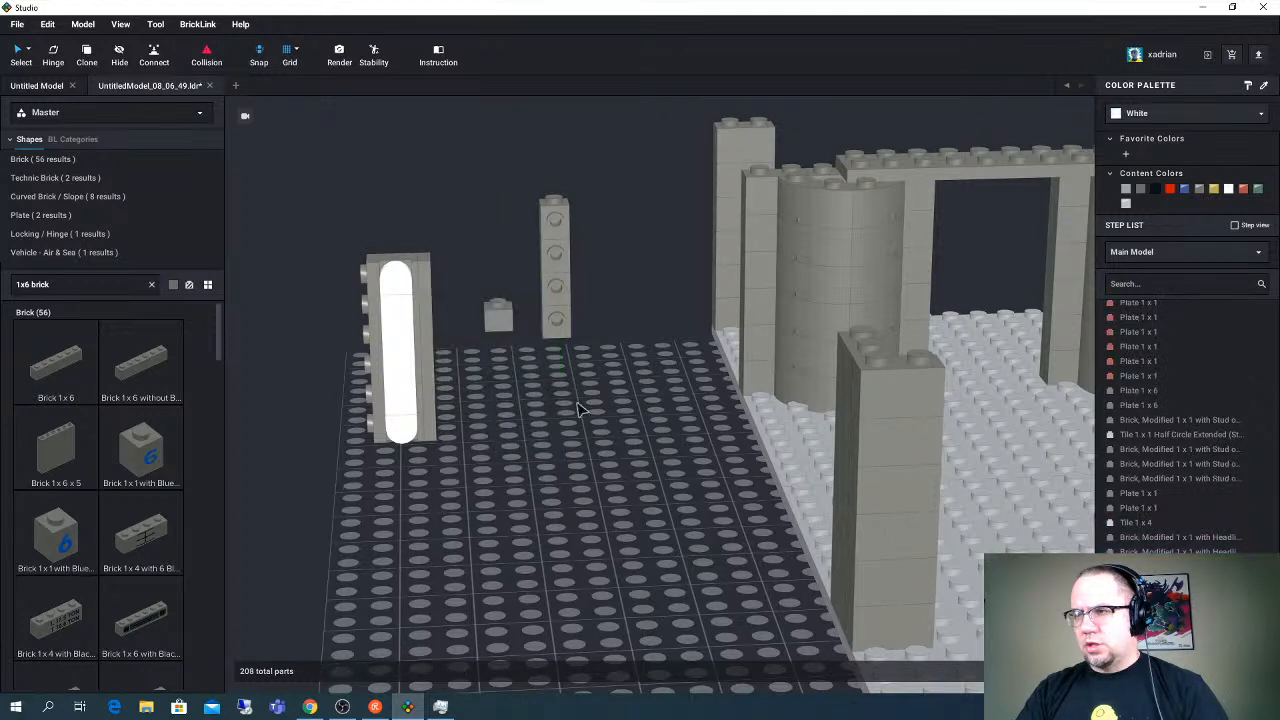
key(ctrl+v)
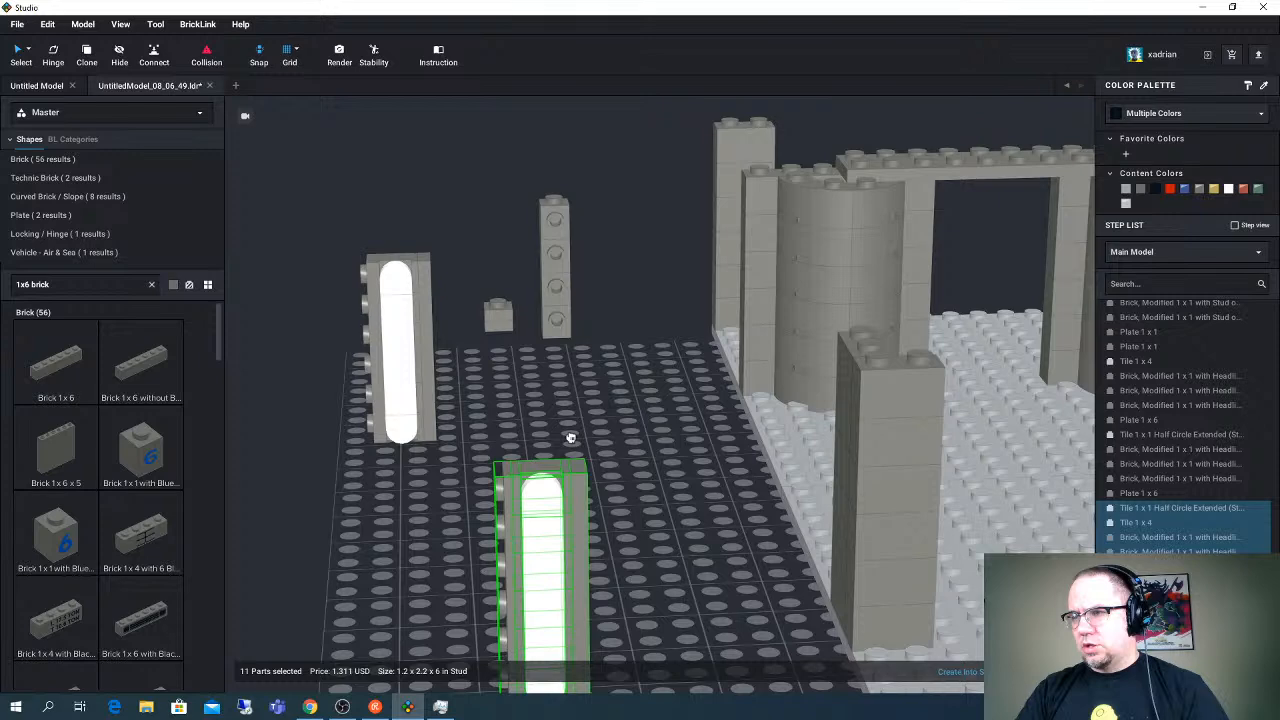
click(540, 402)
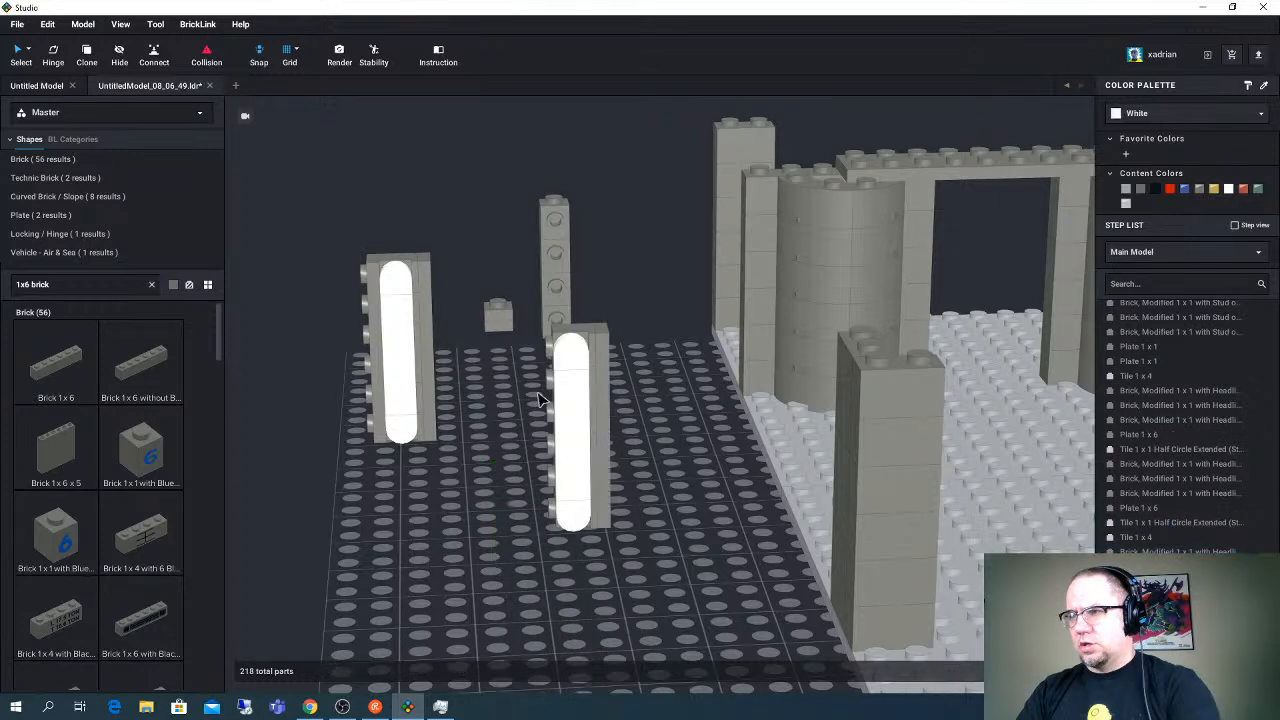
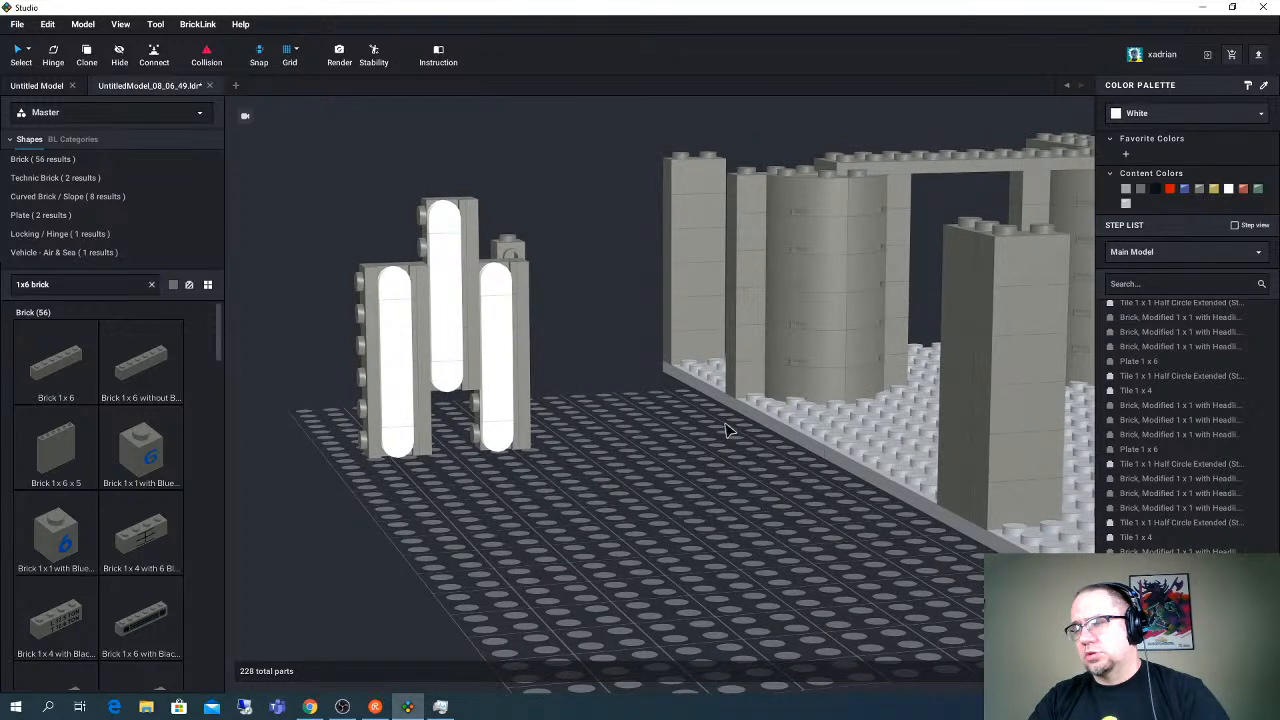
- Shorten the three lights by replacing each Tile 1 x 4 with a white Tile 1 x 3 and closing up the rounded ends
click(405, 379)
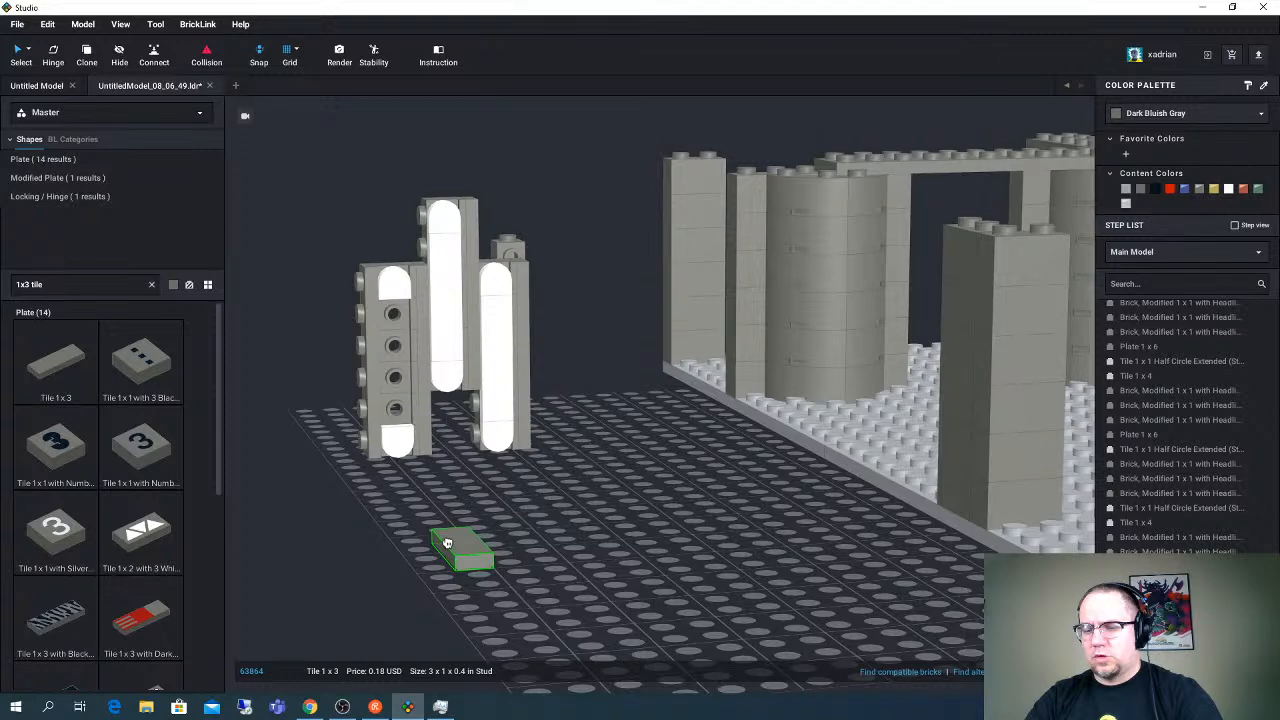
click(397, 345)
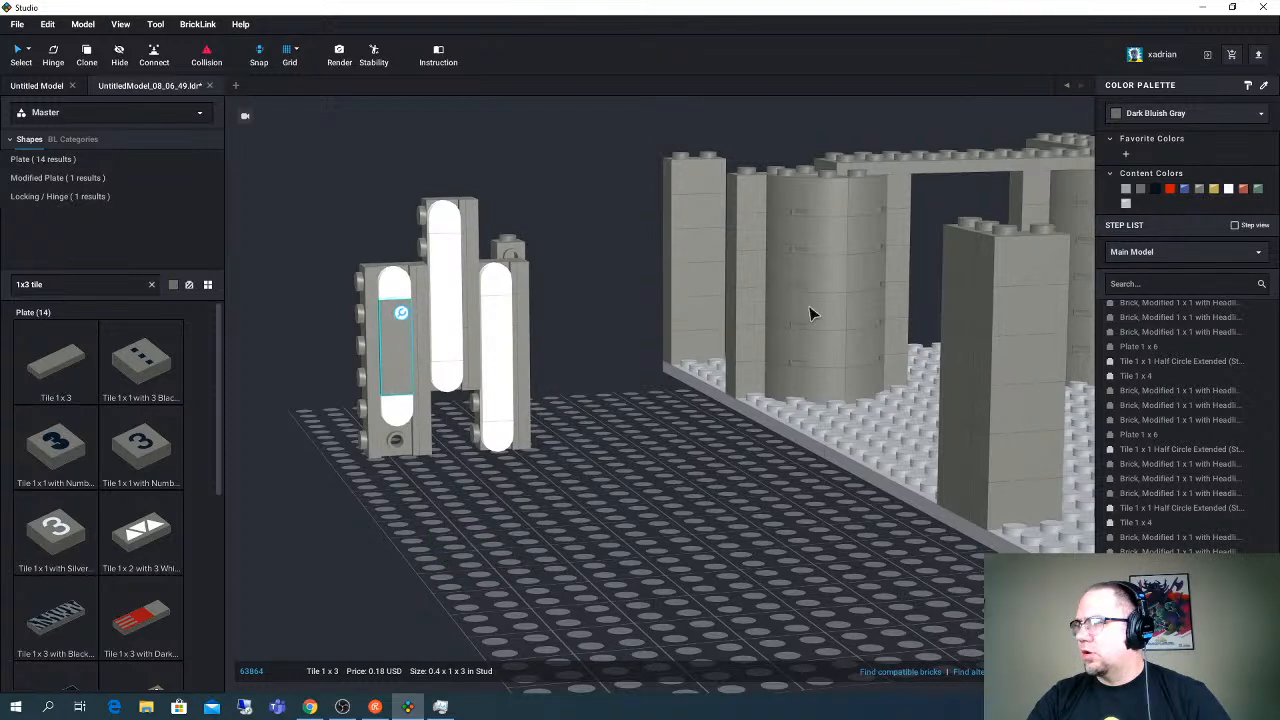
click(1228, 189)
click(446, 304)
key(Delete)
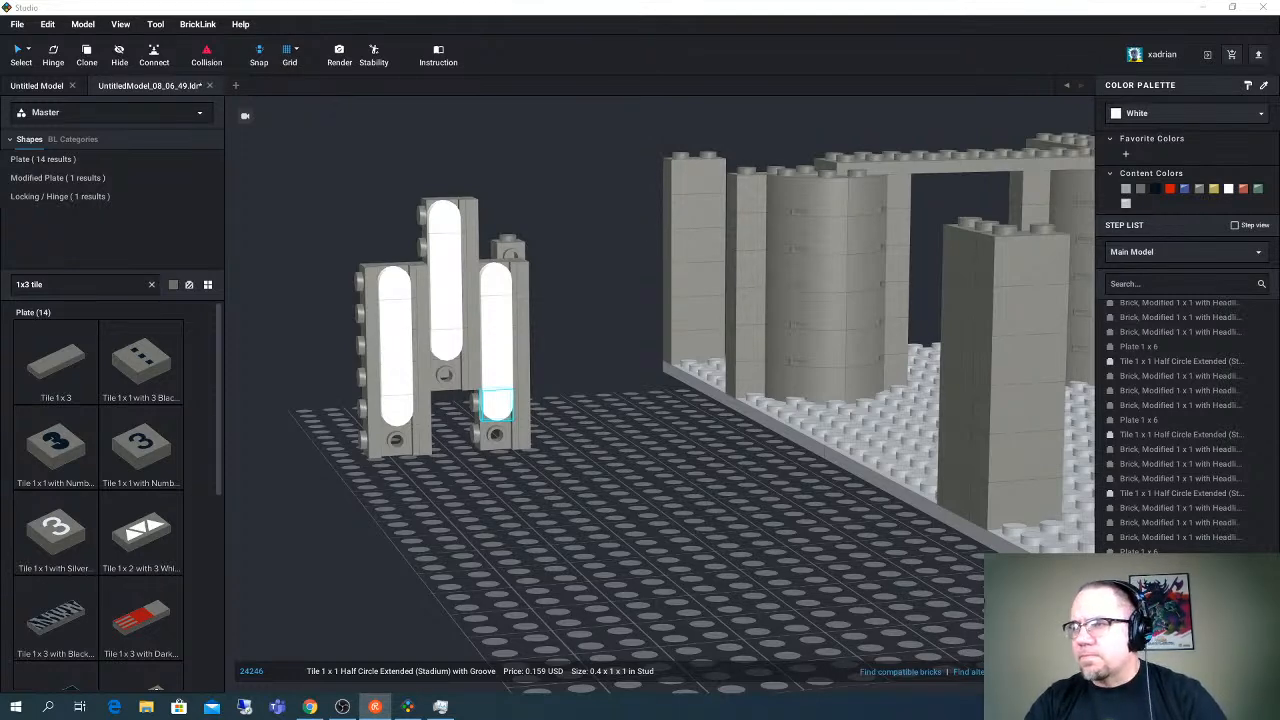
- Delete the exposed headlight brick beneath each of the three shortened lights
click(401, 442)
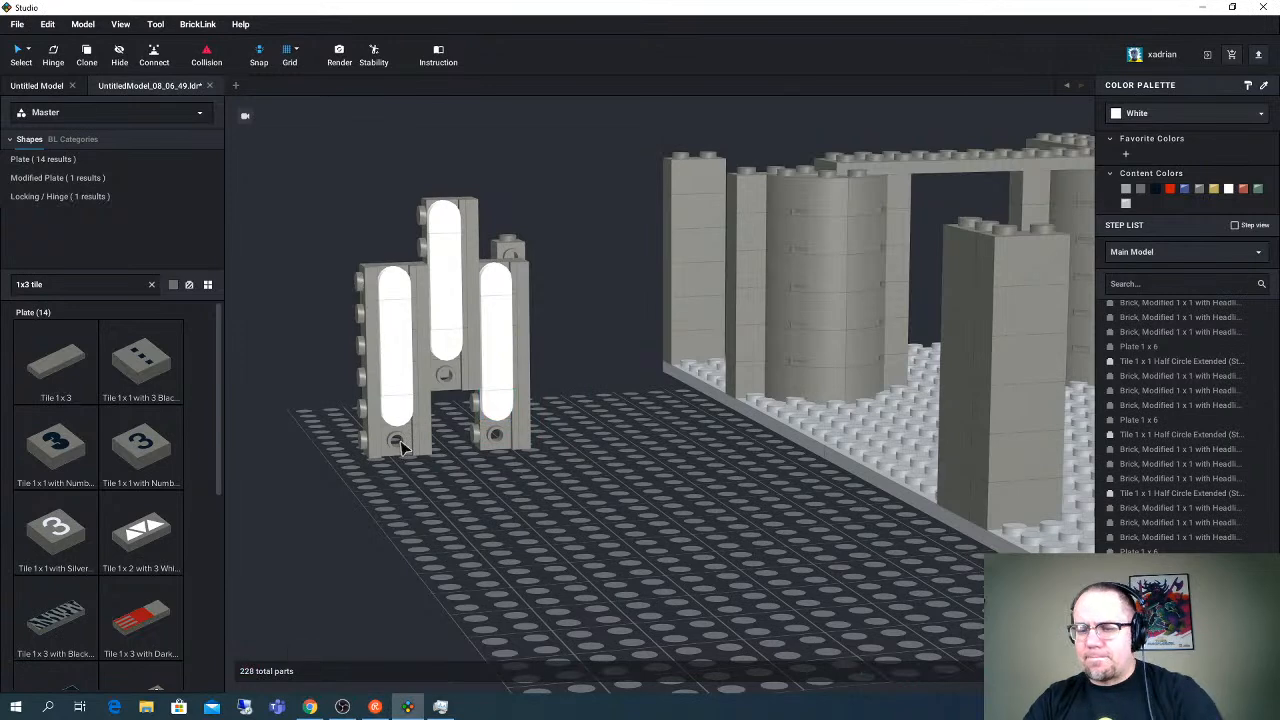
click(495, 434)
key(Delete)
click(455, 380)
key(Delete)
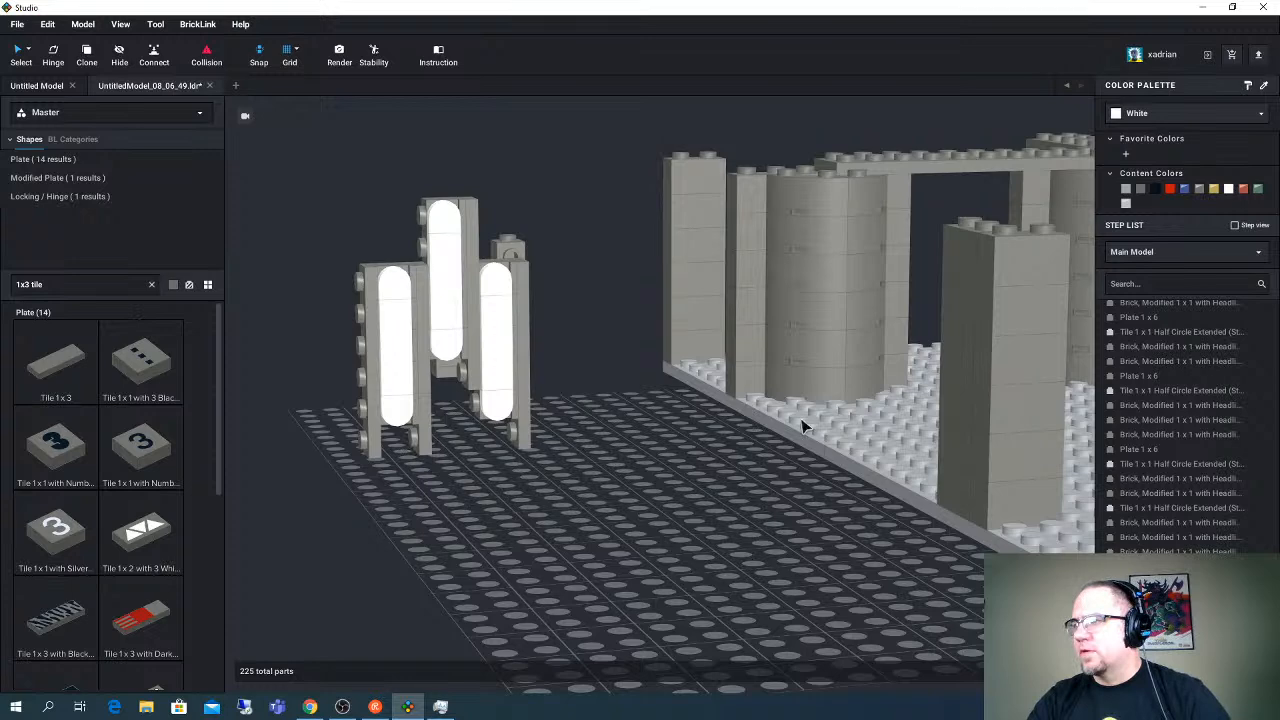
- Fill the gap beneath each of the two outer lights with a Brick 1 x 1
click(75, 283)
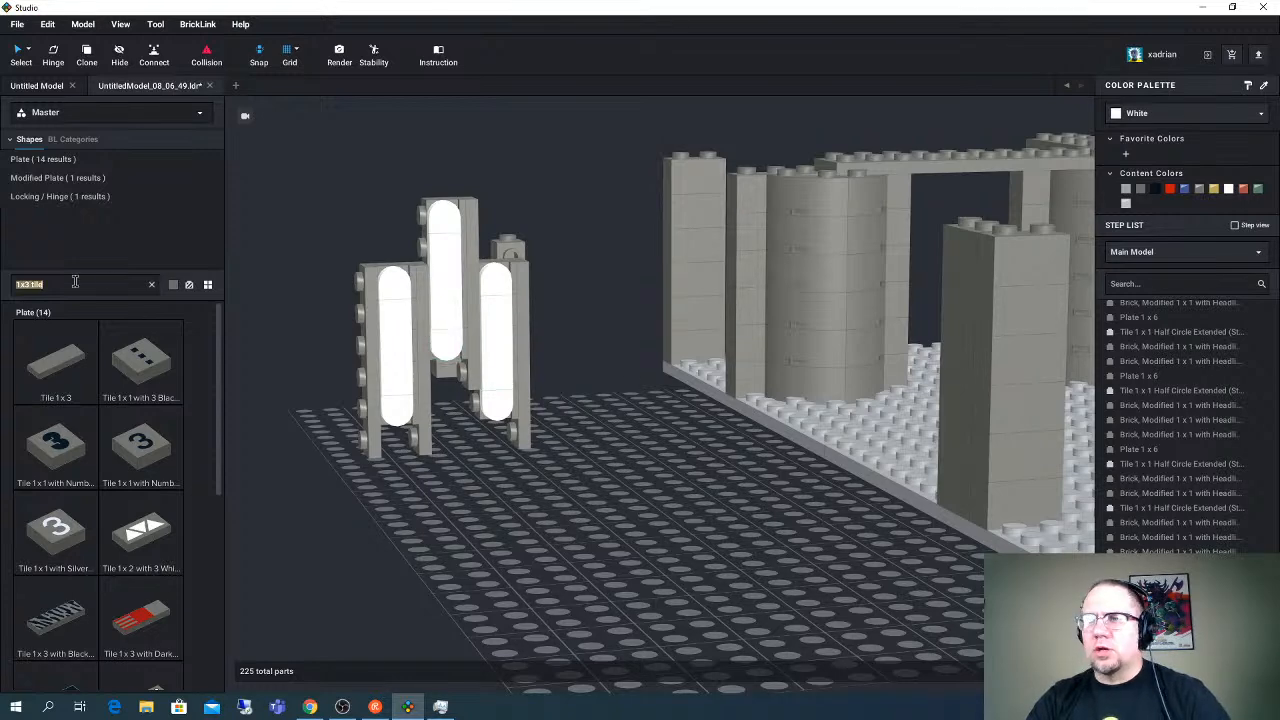
text(1x1 brick)
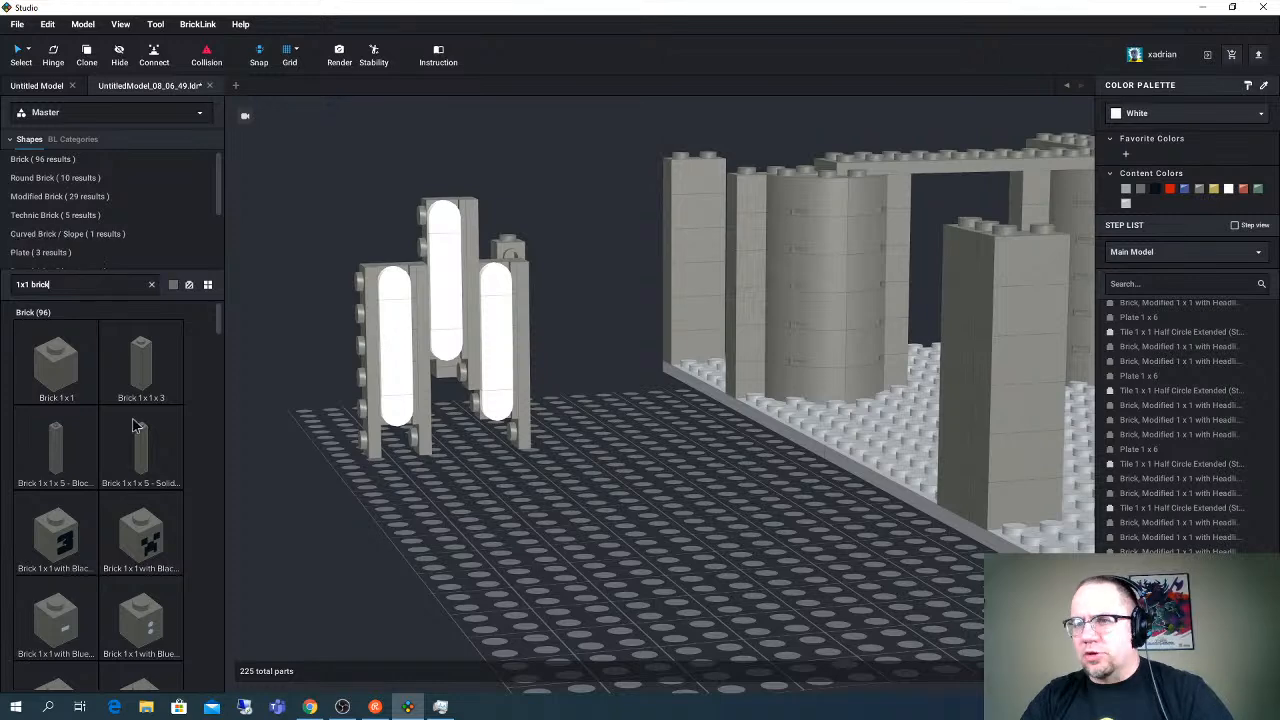
drag(60, 370, 396, 450)
key(Up)
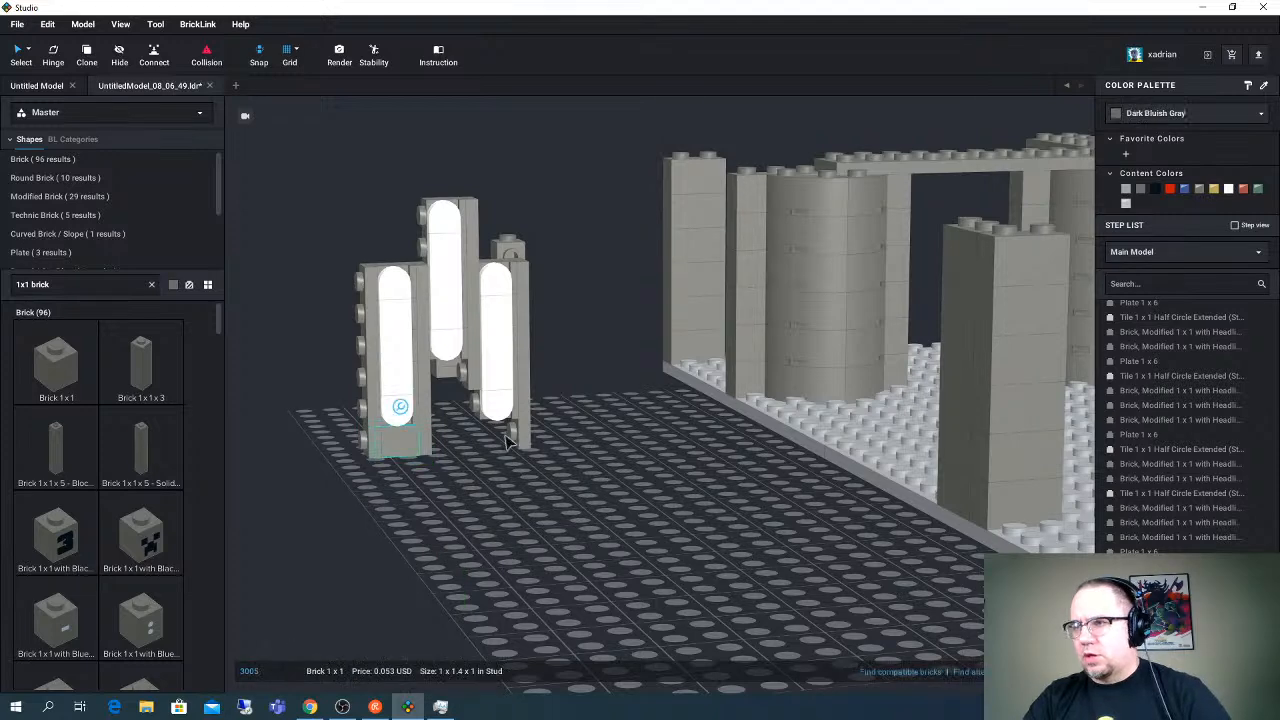
click(418, 478)
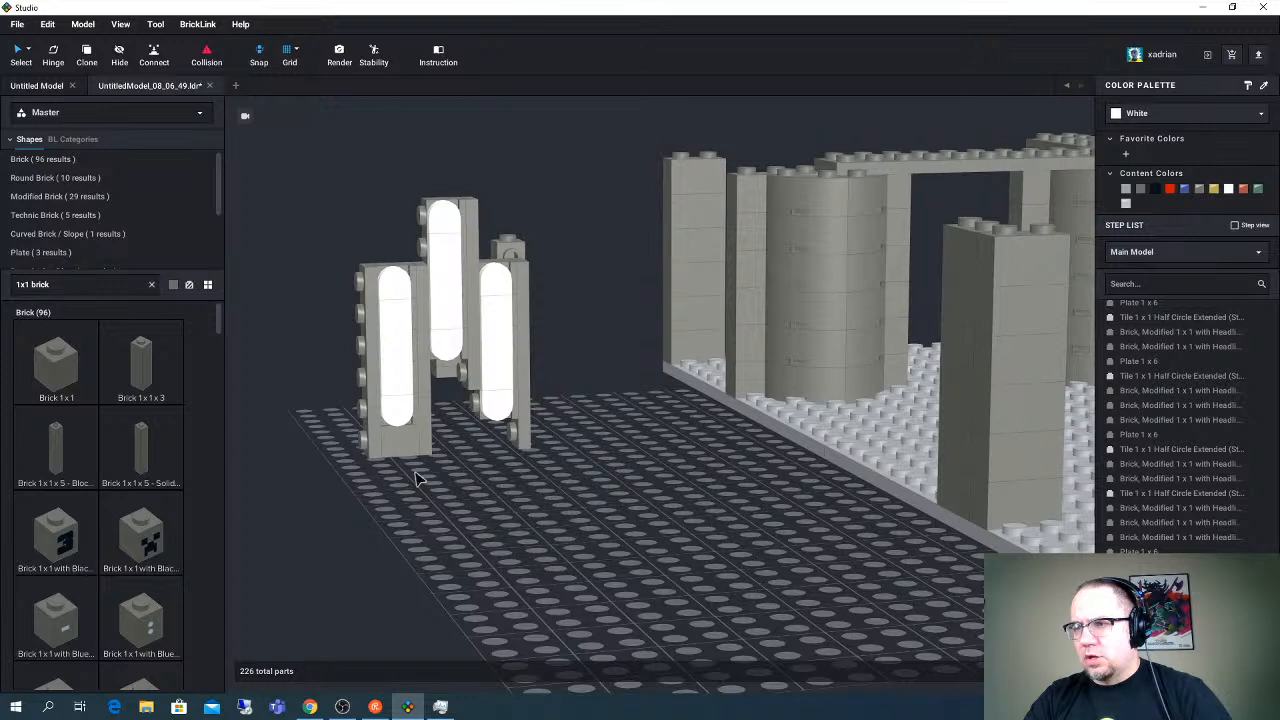
key(ctrl+v)
right_drag(514, 440, 470, 440)
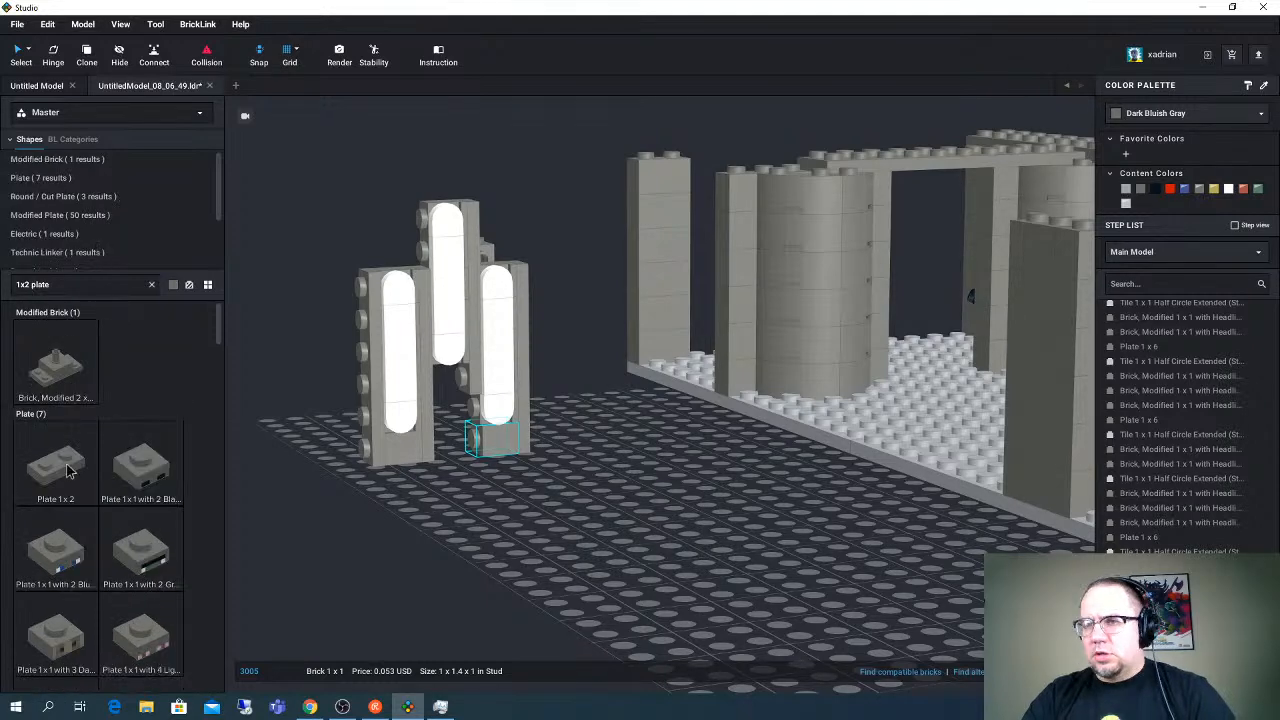
- Fill the opening below the center light with an upright Plate 1 x 2 and an upright Brick 1 x 3
click(68, 471)
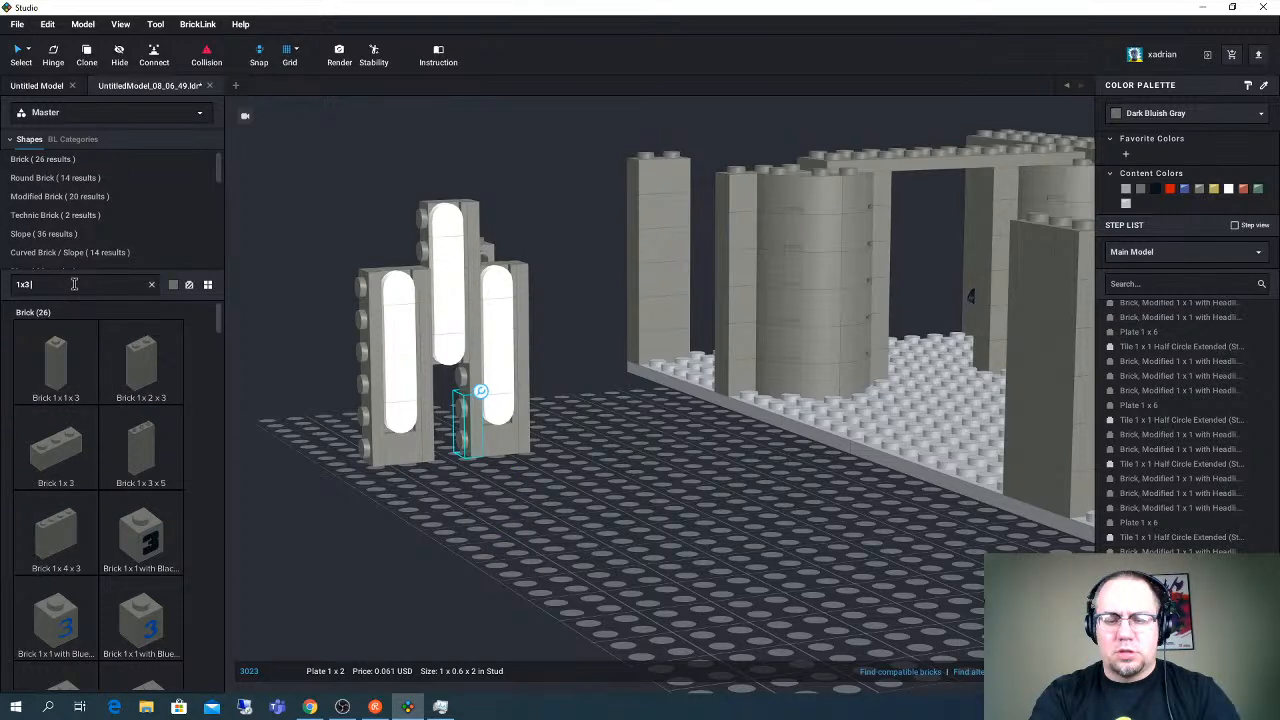
text(brick)
click(56, 447)
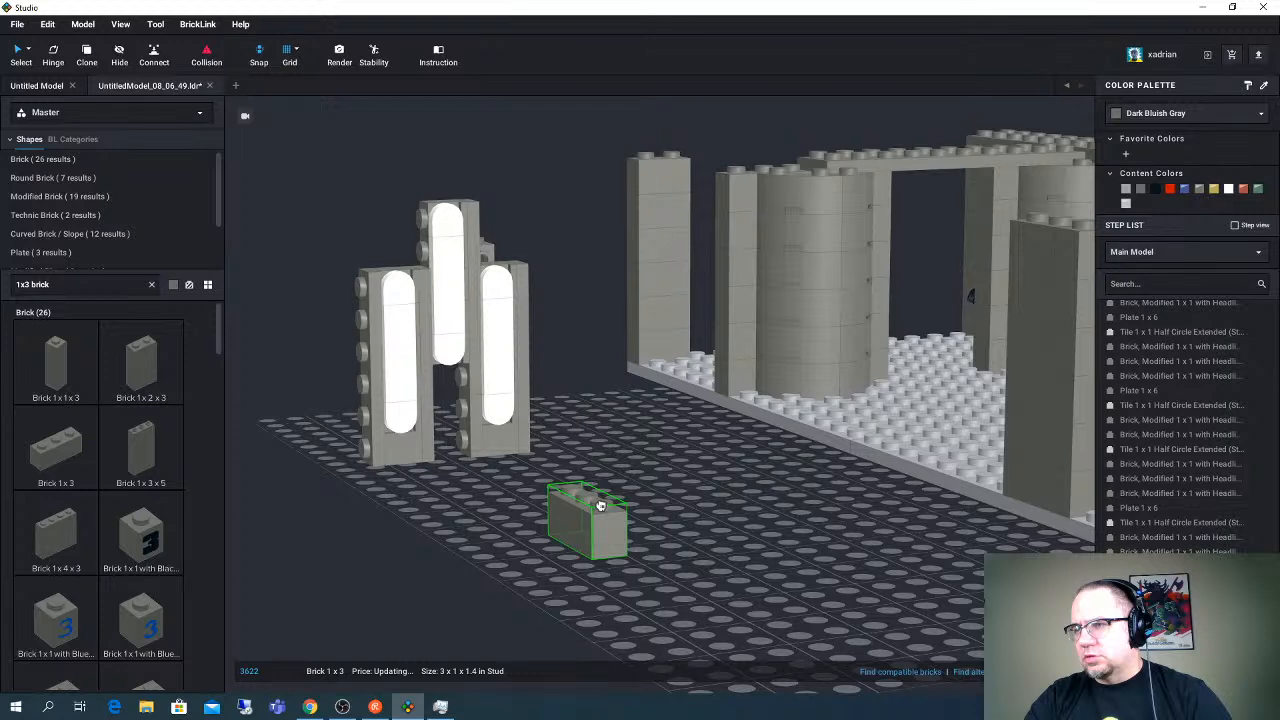
key(Escape)
click(466, 434)
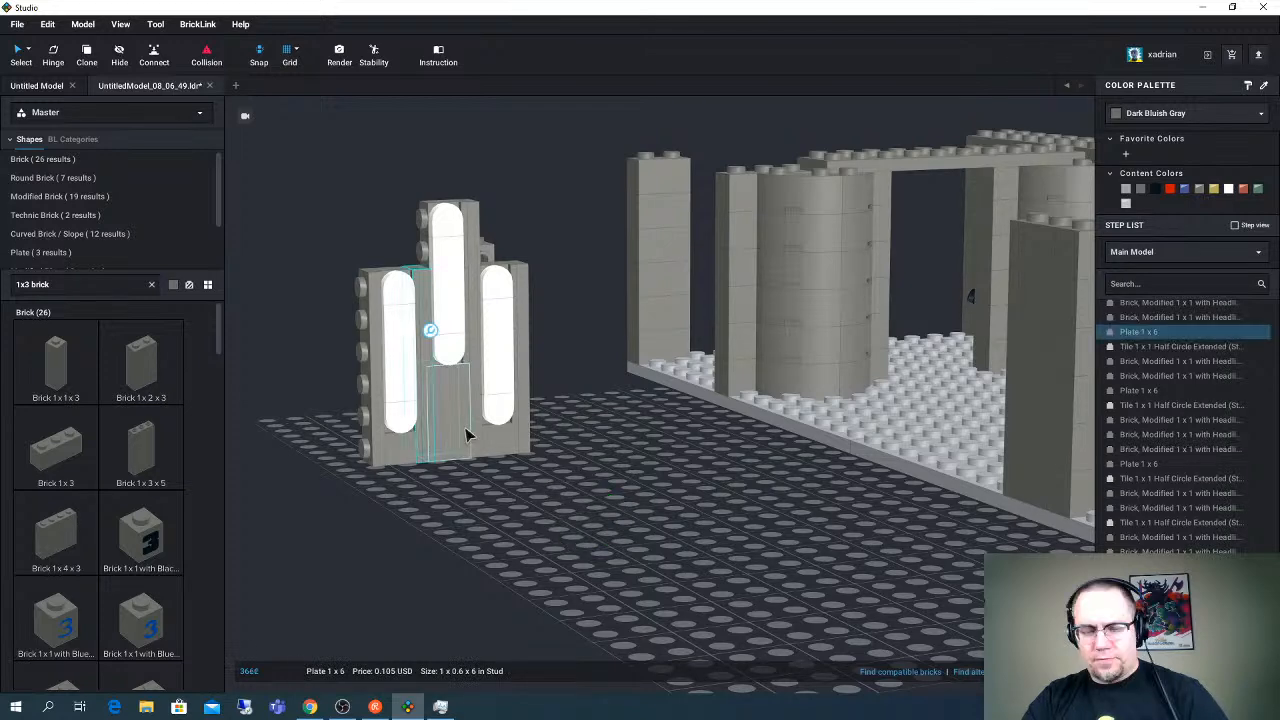
- Place upright copies of the Brick 1 x 3 above both outer lights, flanking the top of the center light
drag(466, 434, 405, 255)
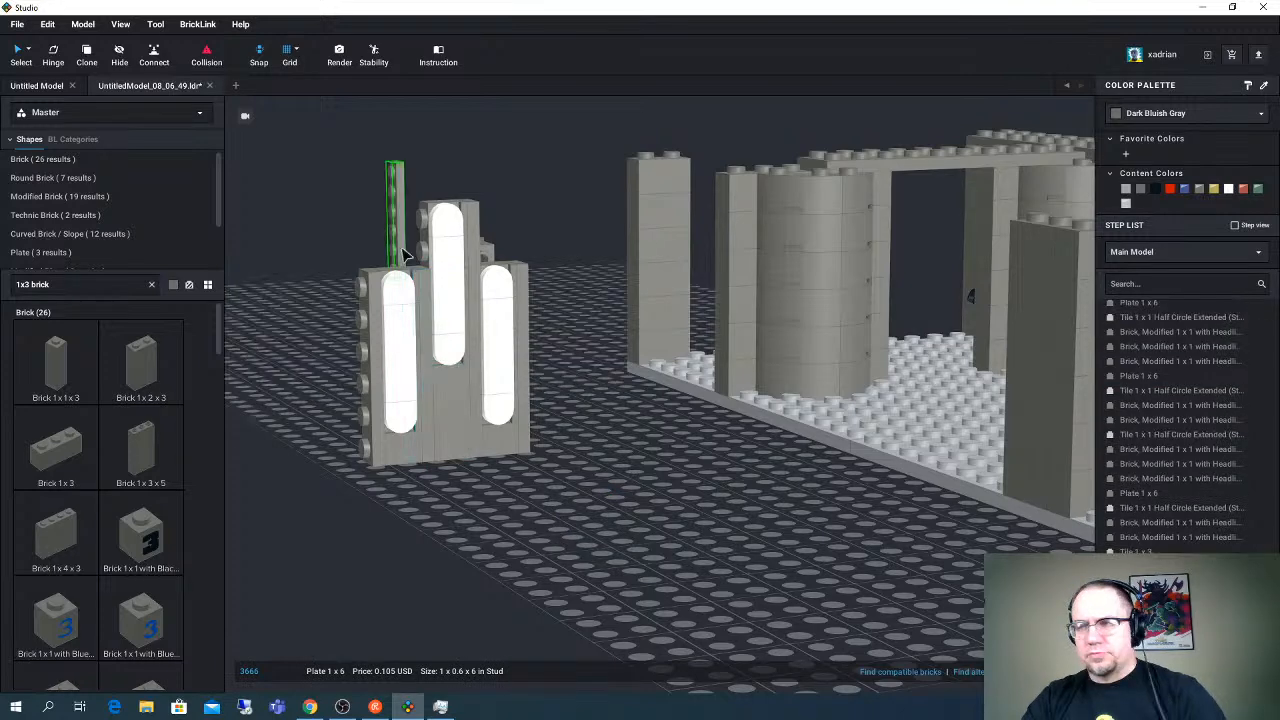
key(Escape)
drag(452, 418, 430, 220)
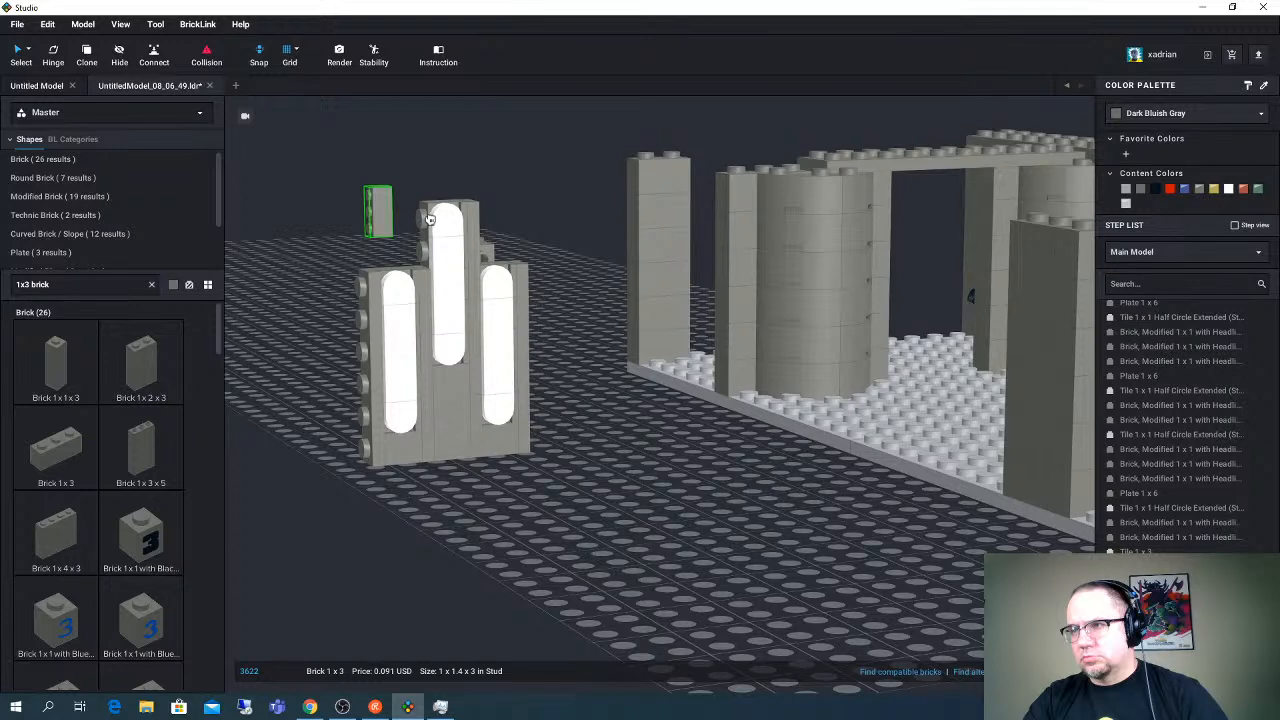
right_drag(430, 220, 541, 249)
drag(506, 218, 541, 249)
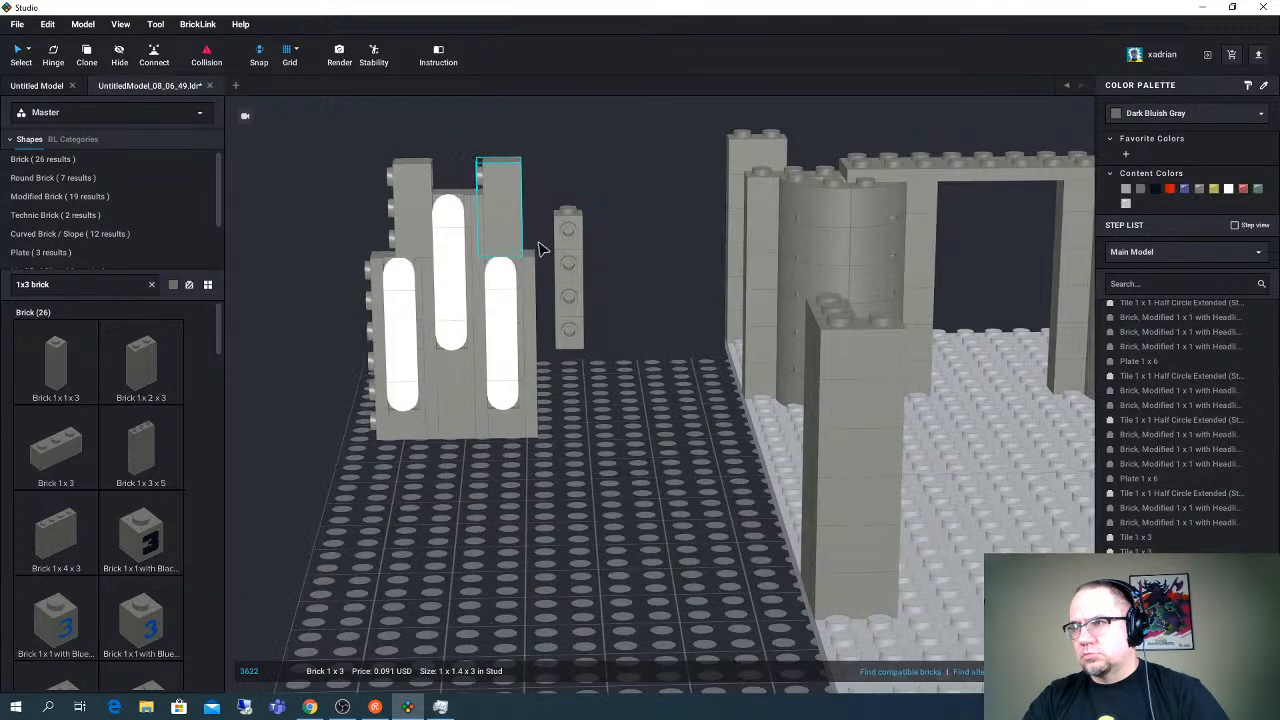
- Fill the gap above the center light with a Brick 1 x 1 and an upright Plate 1 x 1, undoing the plate's red color
right_drag(540, 249, 688, 280)
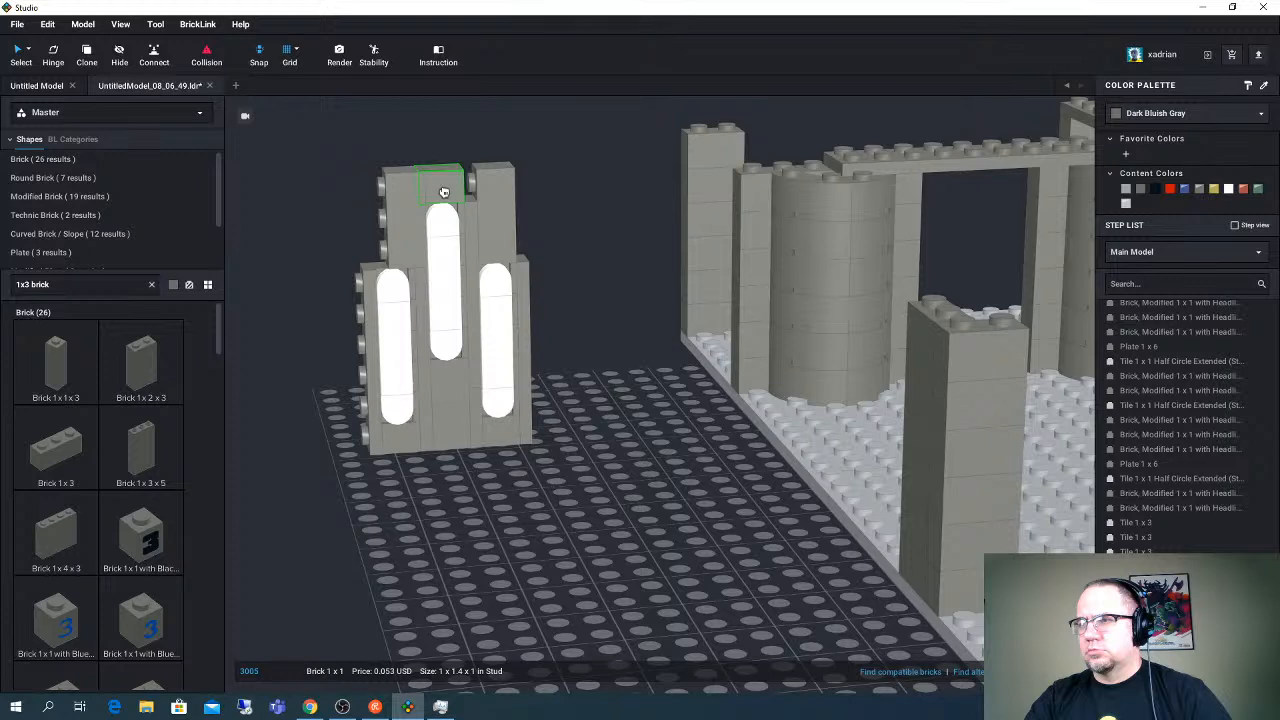
click(444, 192)
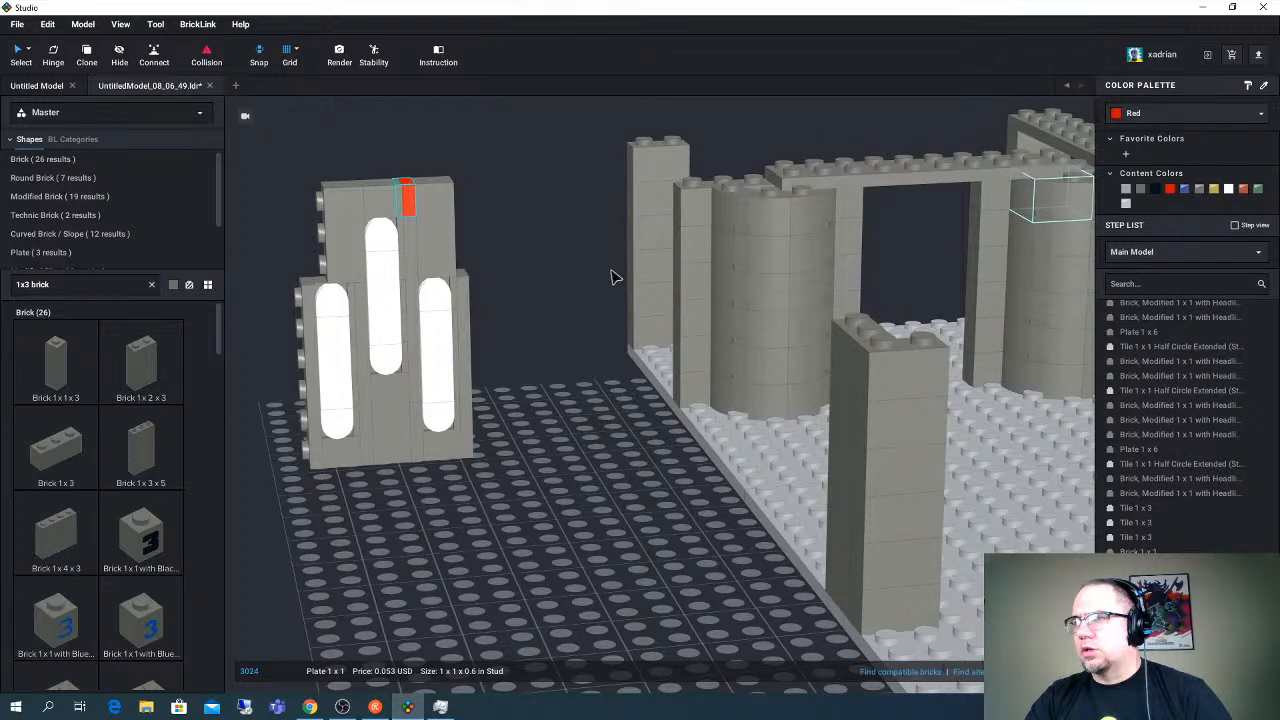
key(ctrl+z)
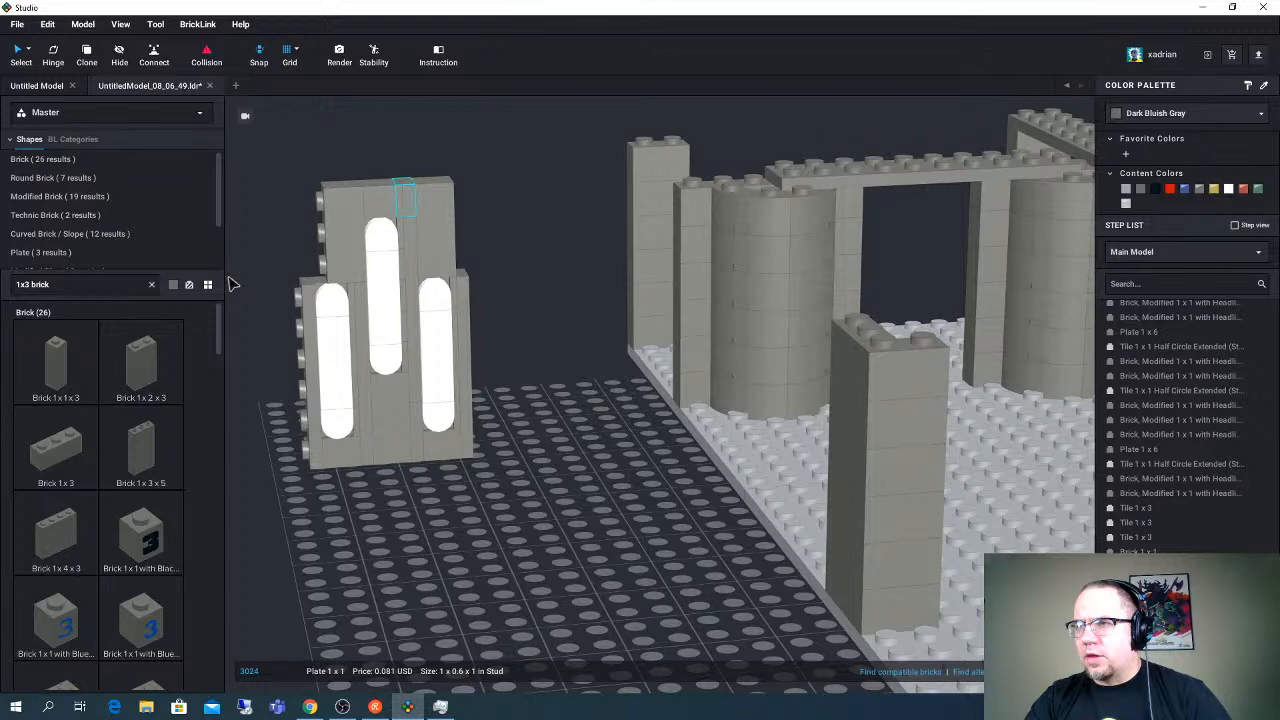
- Search the parts for 1x3 plate and attach an upright Plate 1 x 3 to the studded side of the panel's upper section
click(89, 287)
key(BackSpace)
key(BackSpace)
key(BackSpace)
key(BackSpace)
key(BackSpace)
text(plate)
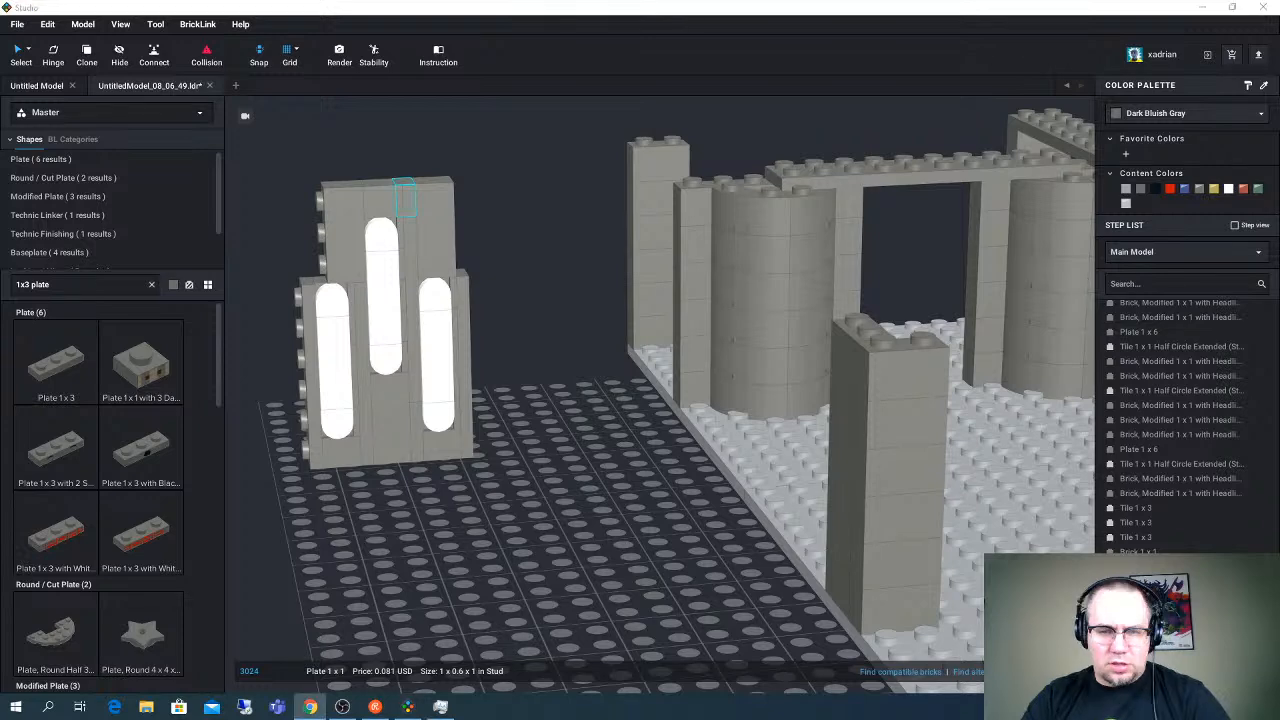
click(52, 285)
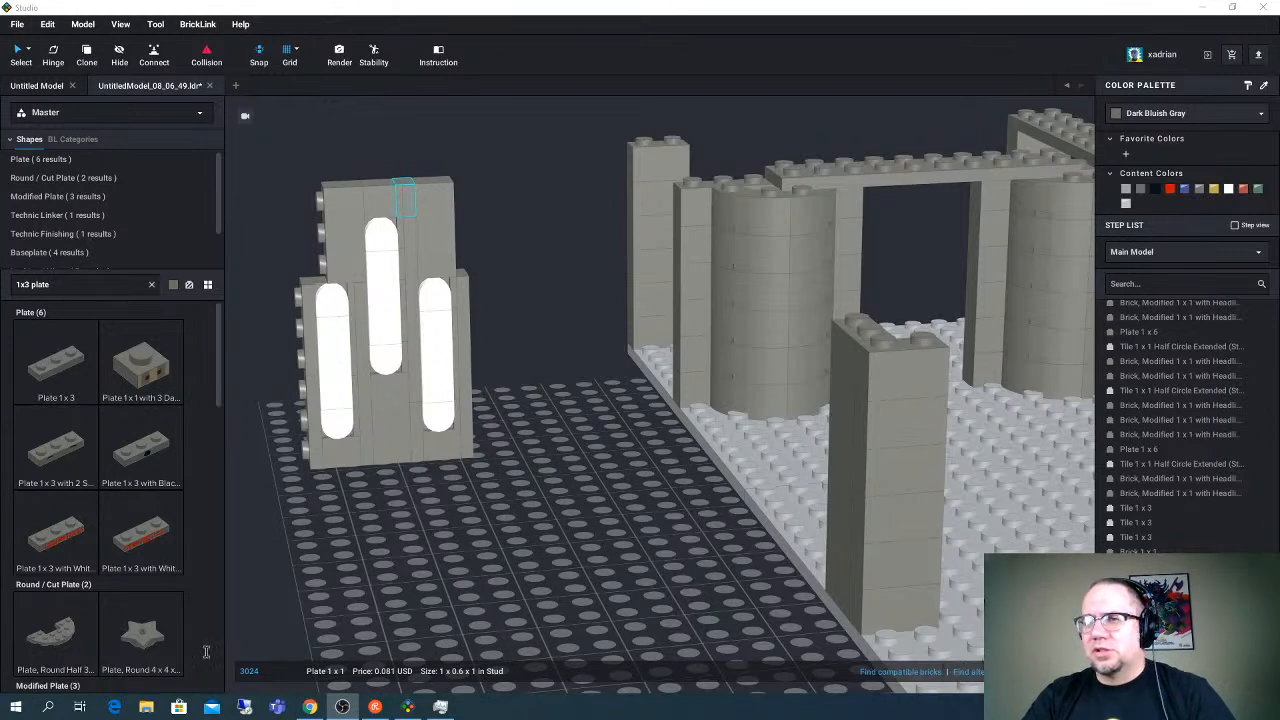
click(56, 373)
click(337, 534)
drag(352, 547, 321, 235)
- Duplicate the upright Plate 1 x 3 and attach the copy to the opposite side of the panel's upper section
key(ctrl+c)
key(ctrl+v)
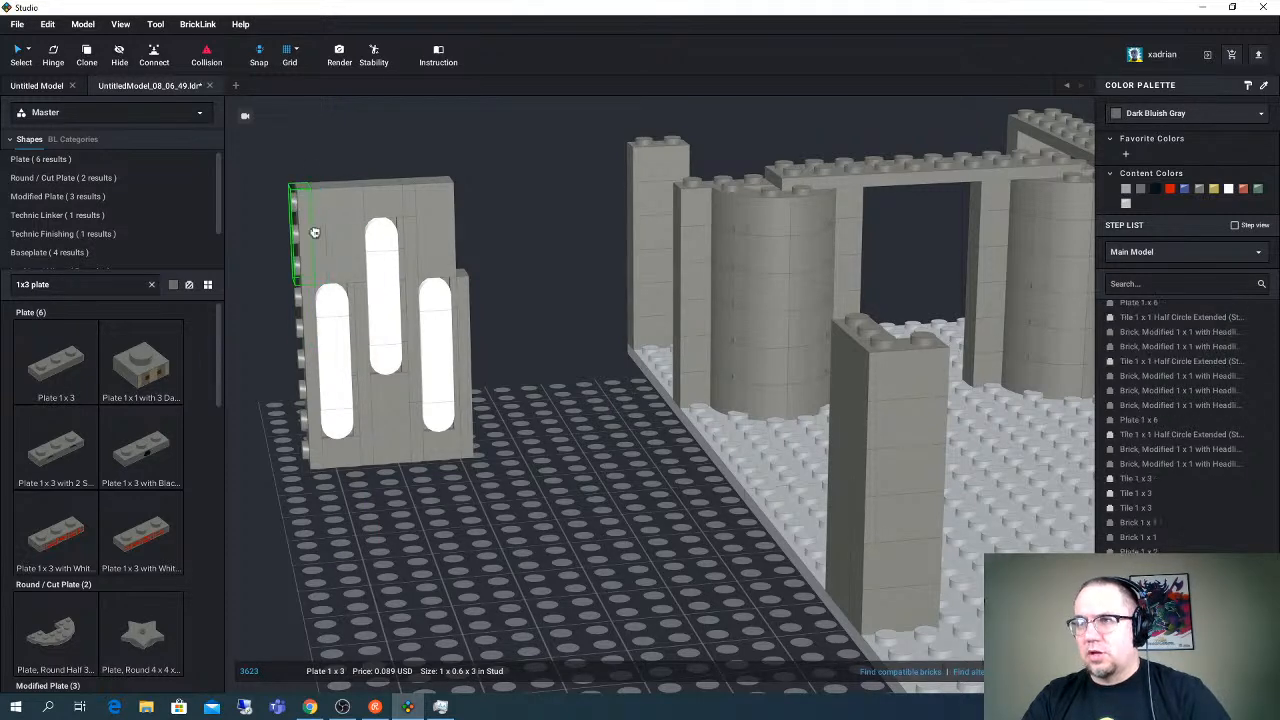
click(466, 243)
right_drag(528, 289, 528, 289)
click(527, 352)
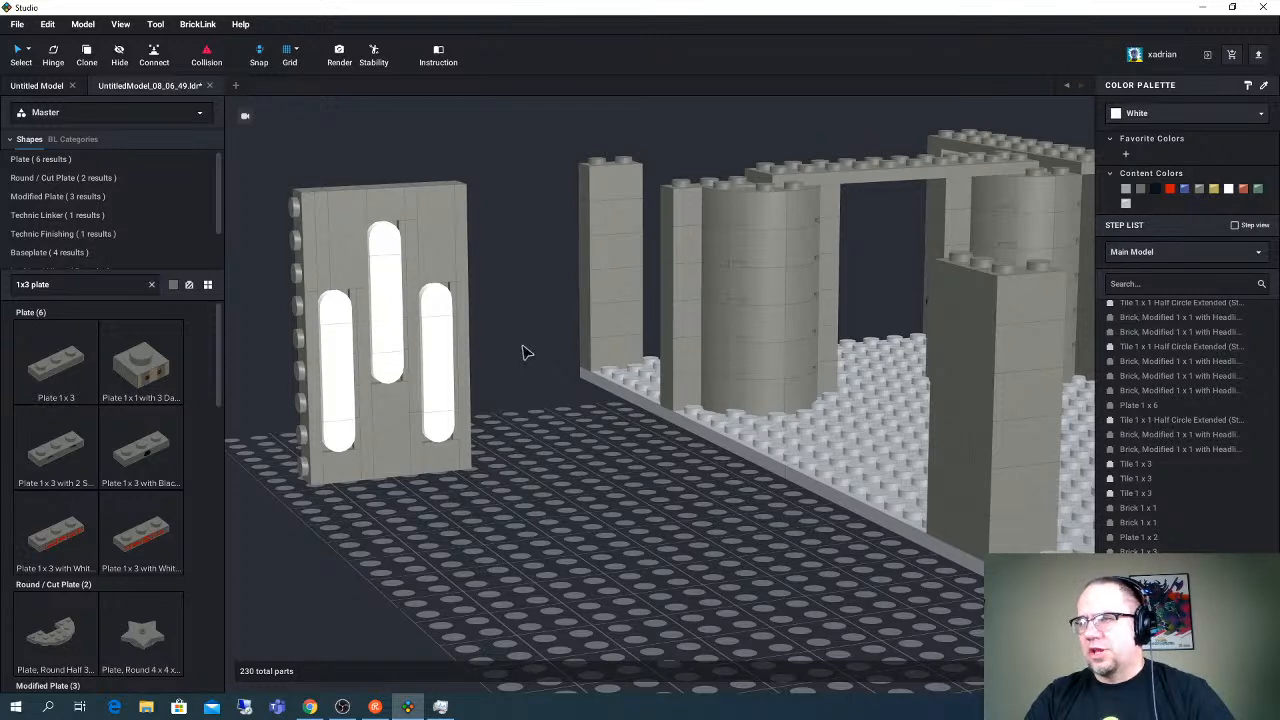
- Try removing the white Tile 1 x 3 from each of the three lights and undo the deletions
click(346, 406)
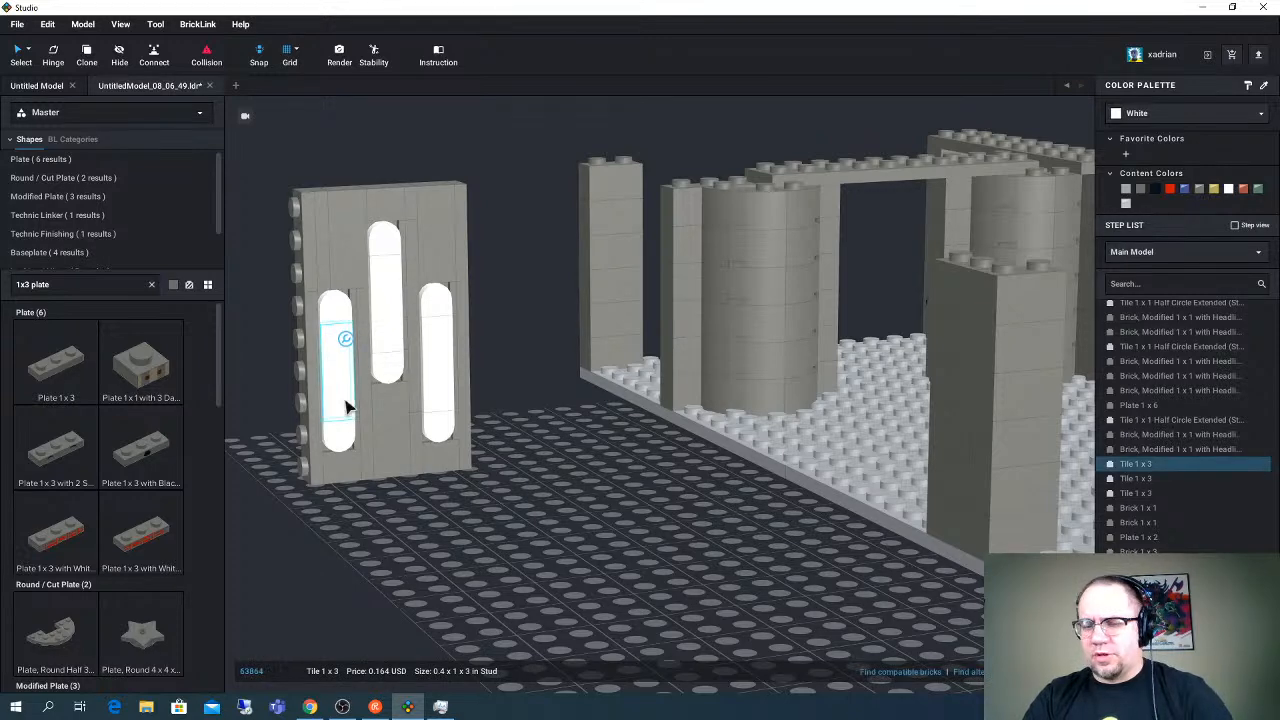
key(Delete)
click(388, 330)
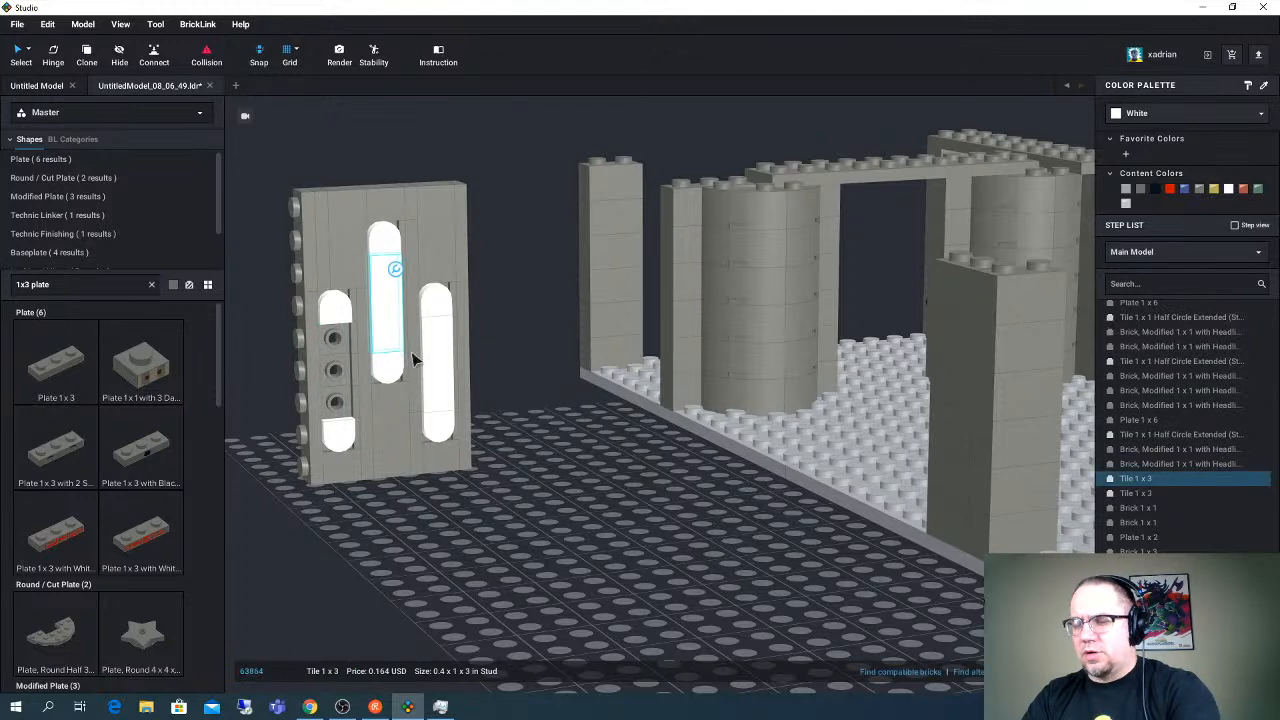
key(Delete)
click(445, 370)
key(Delete)
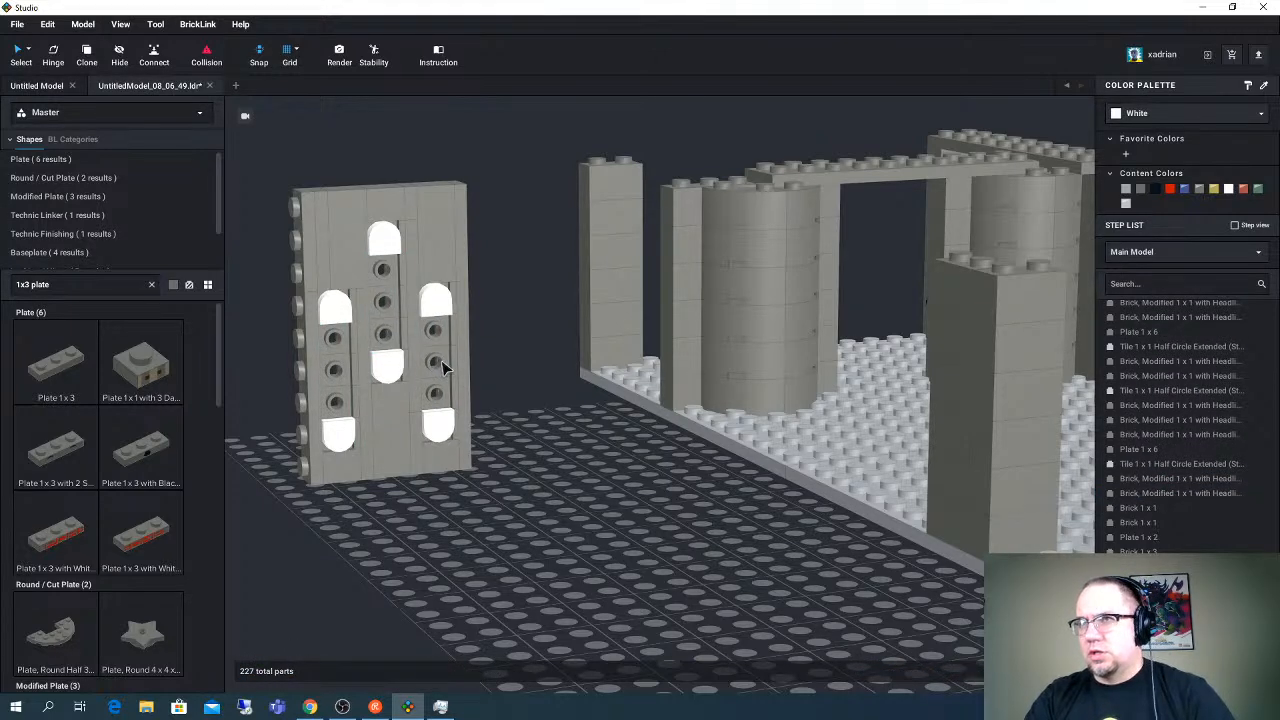
key(ctrl+z)
key(ctrl+z)
key(ctrl+z)
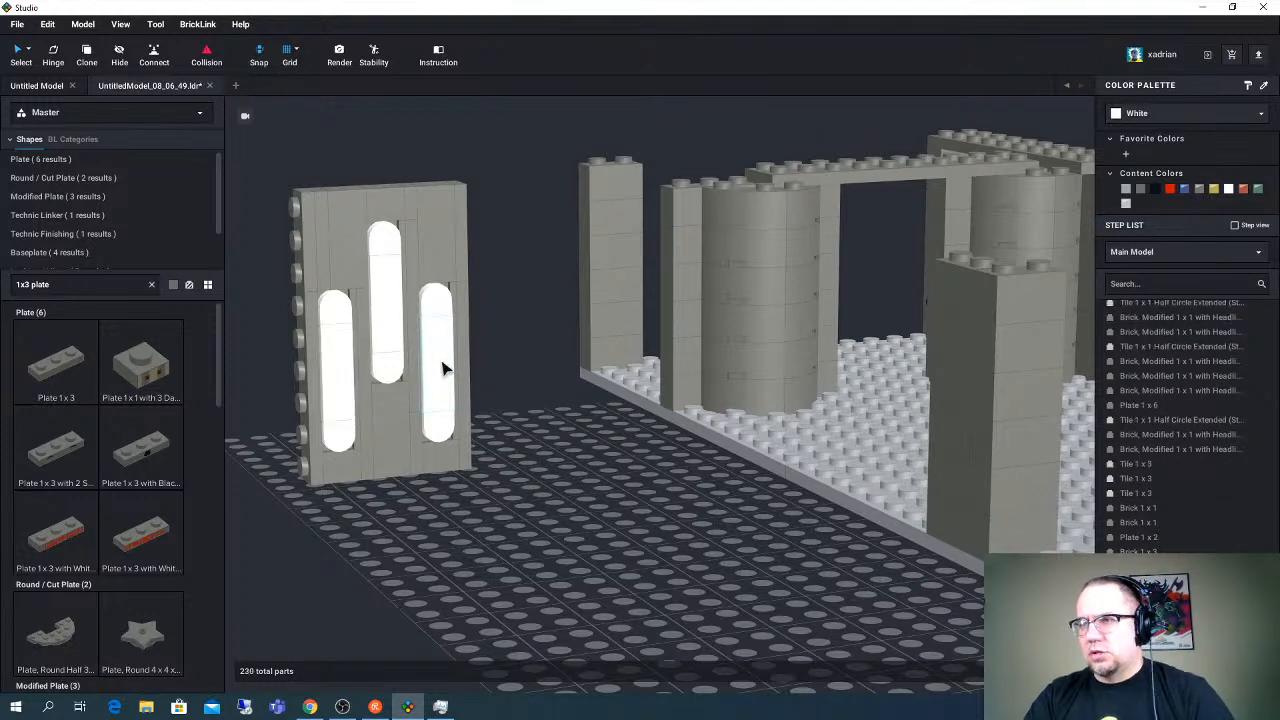
- Select the complete light panel and move it to the open short end of the base, behind the corner column
right_drag(634, 307, 580, 305)
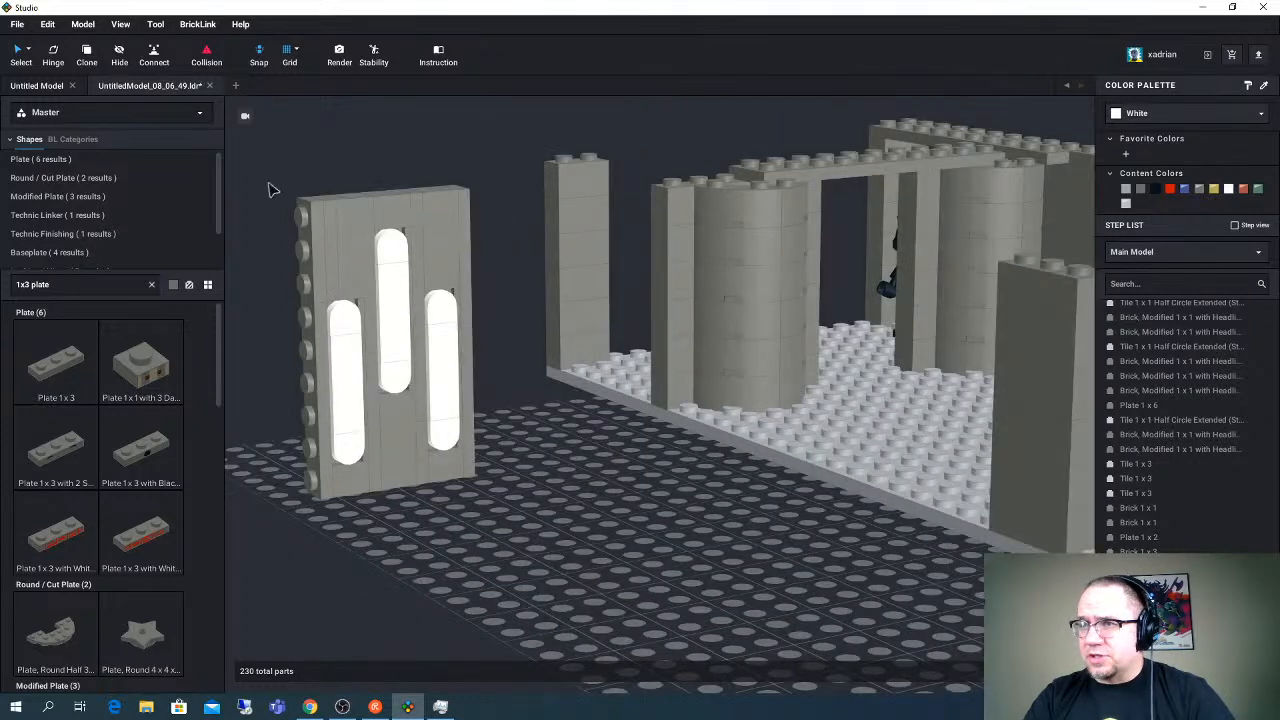
drag(268, 190, 529, 509)
right_drag(529, 509, 557, 507)
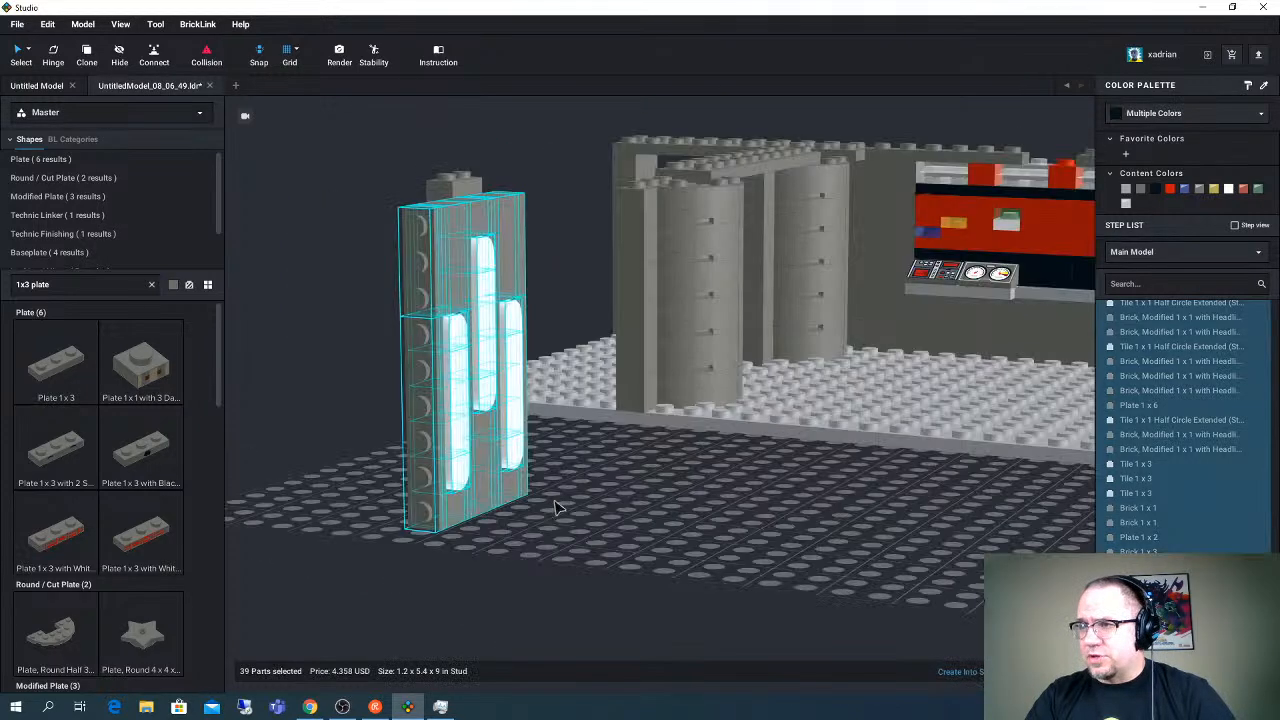
drag(557, 507, 352, 334)
right_drag(352, 334, 440, 385)
drag(440, 385, 496, 488)
right_drag(496, 488, 790, 425)
- Focus on the end Plate 16 x 16 and examine how the light panel lines up with the base and corner column
click(645, 545)
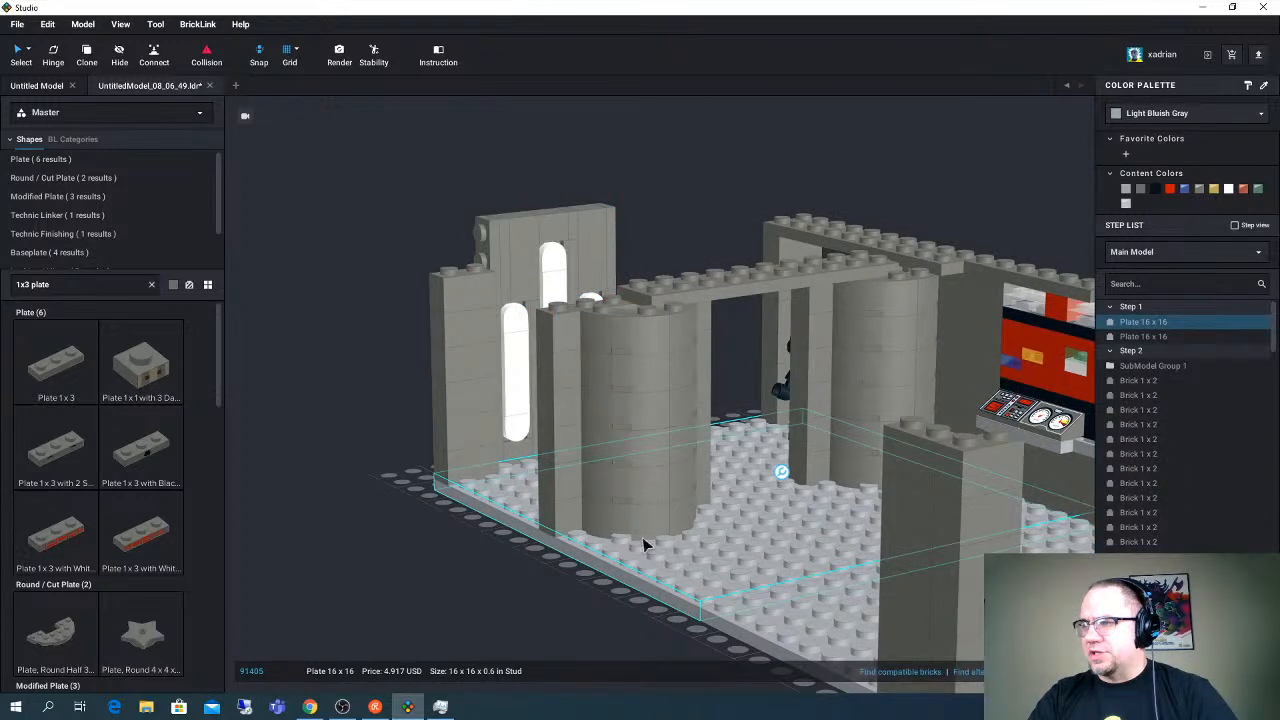
right_click(716, 506)
click(745, 646)
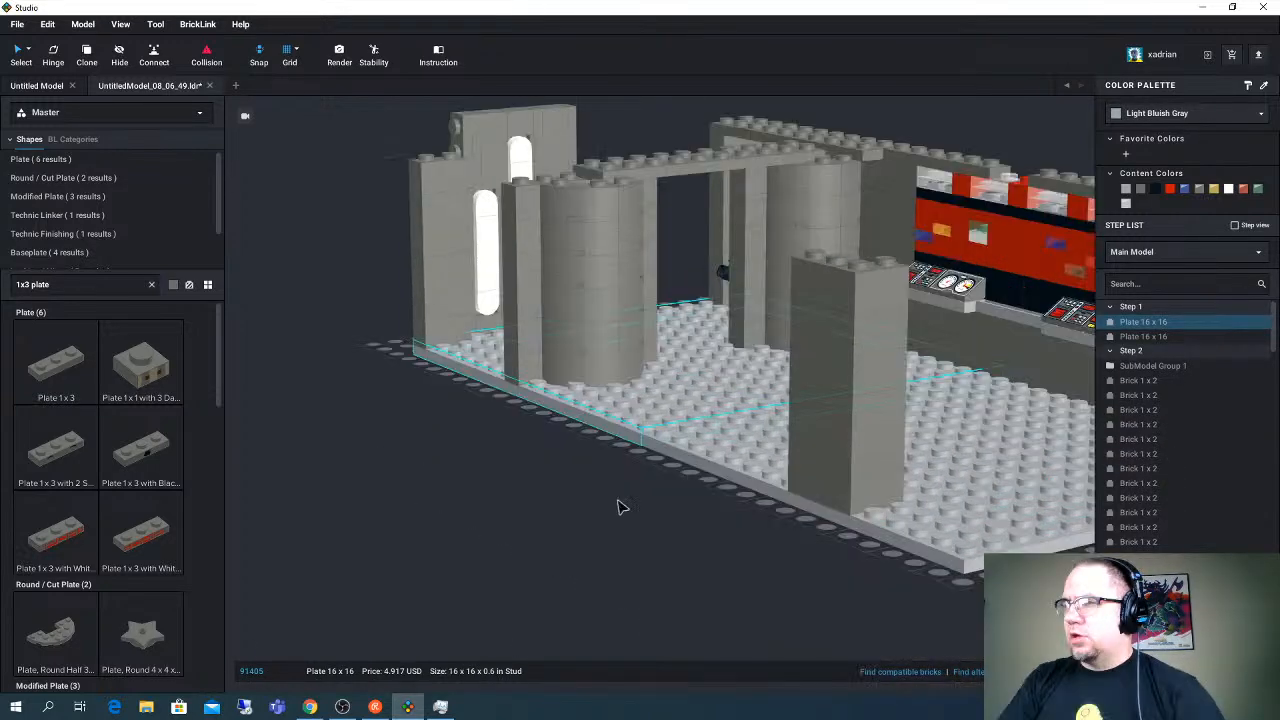
right_drag(617, 499, 607, 490)
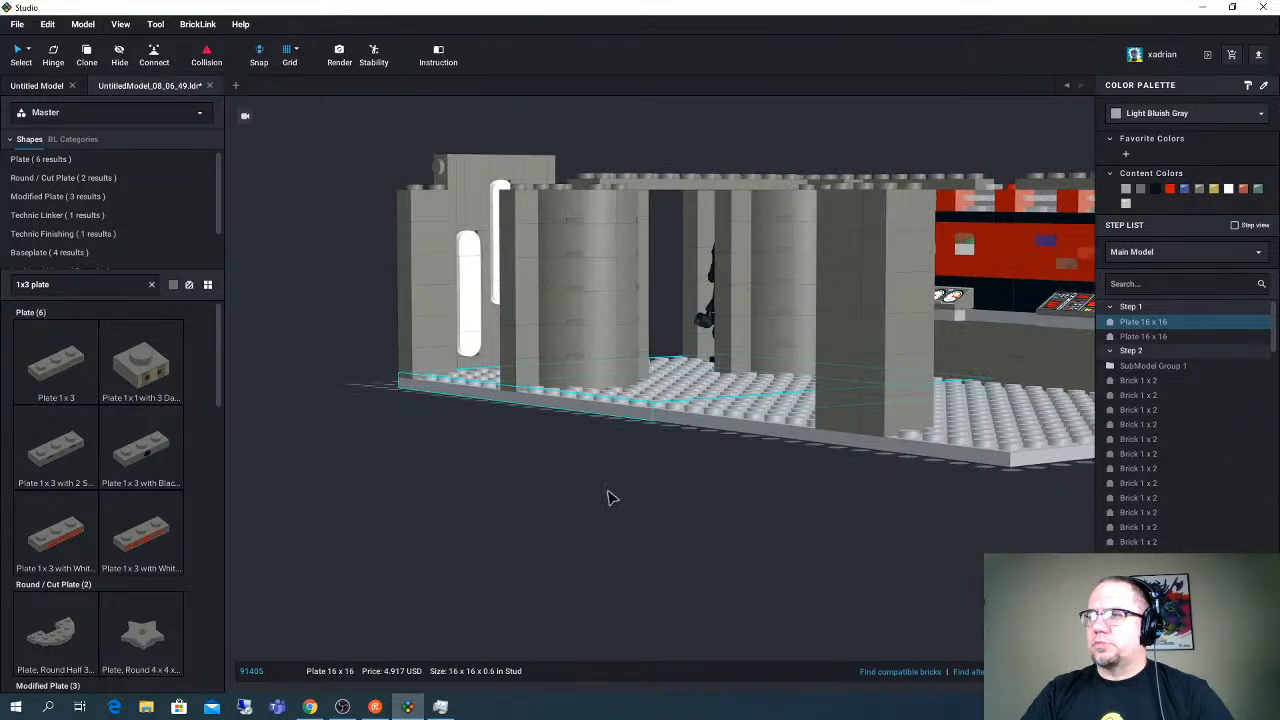
scroll(607, 498, up, 5)
right_drag(560, 575, 503, 491)
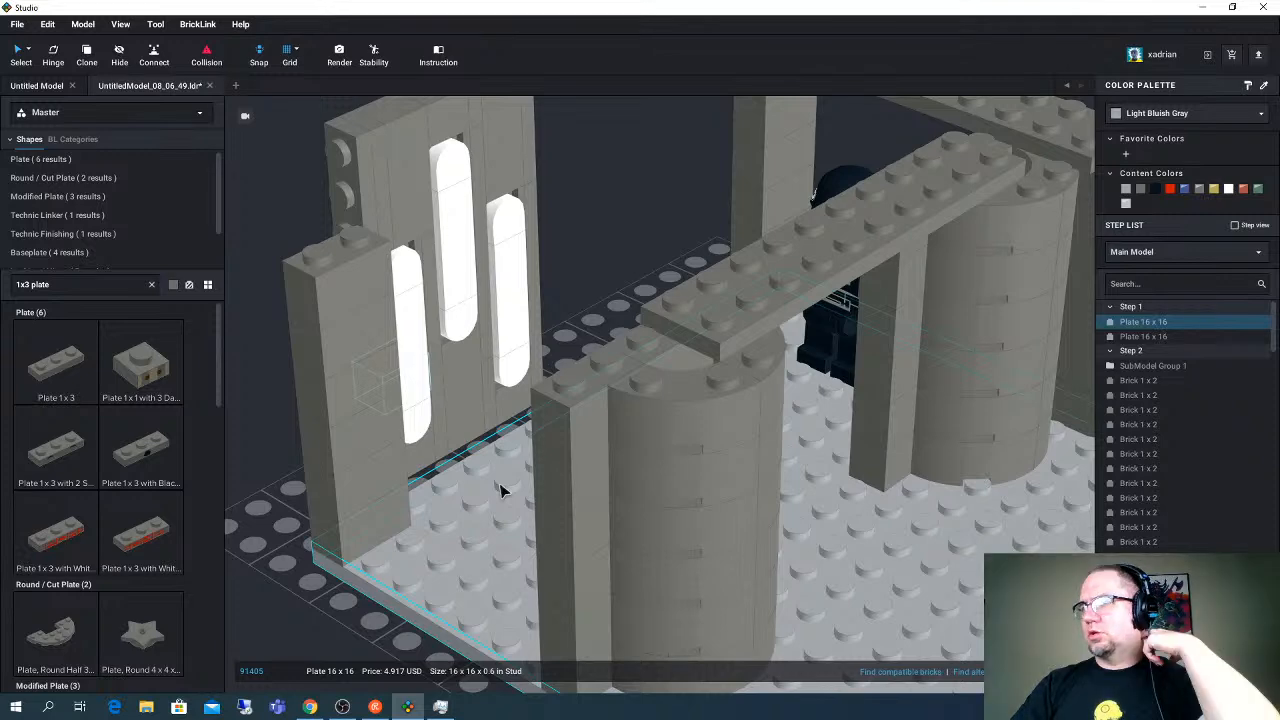
- Select the complete light panel without the base plate and remove it from the open short end of the base
right_drag(463, 467, 391, 466)
right_drag(529, 404, 775, 417)
right_drag(773, 417, 783, 414)
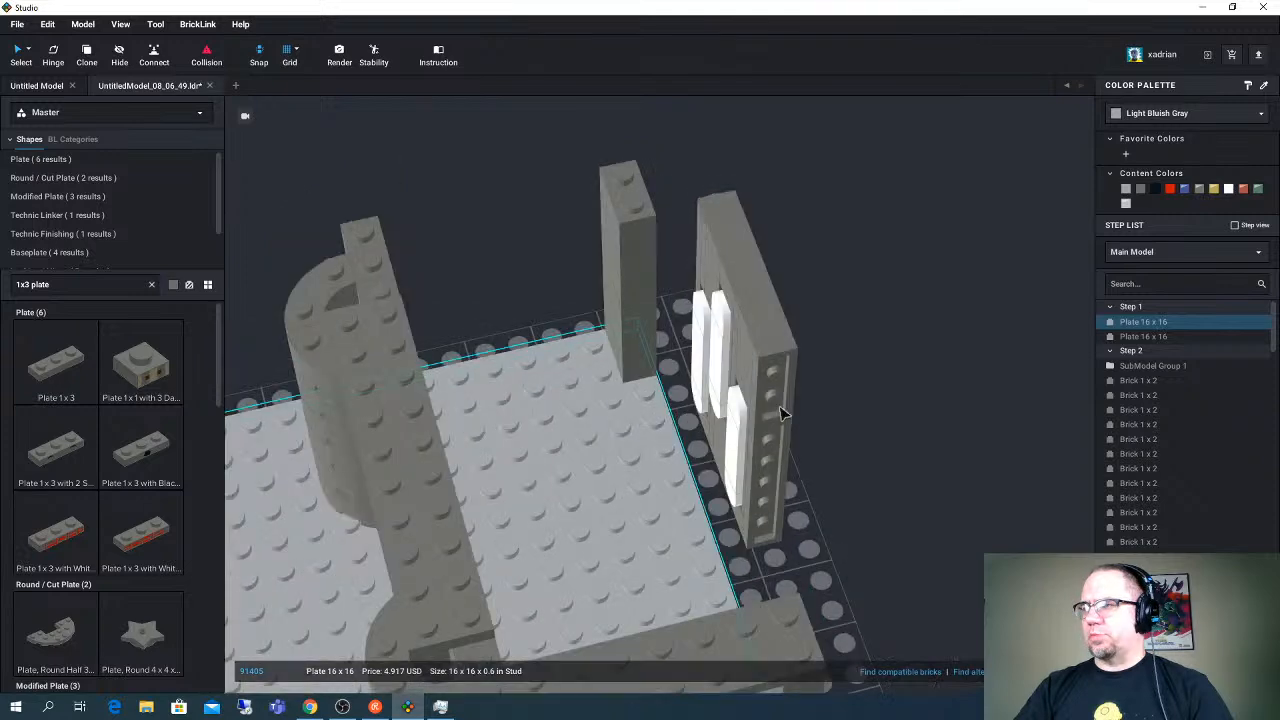
click(705, 245)
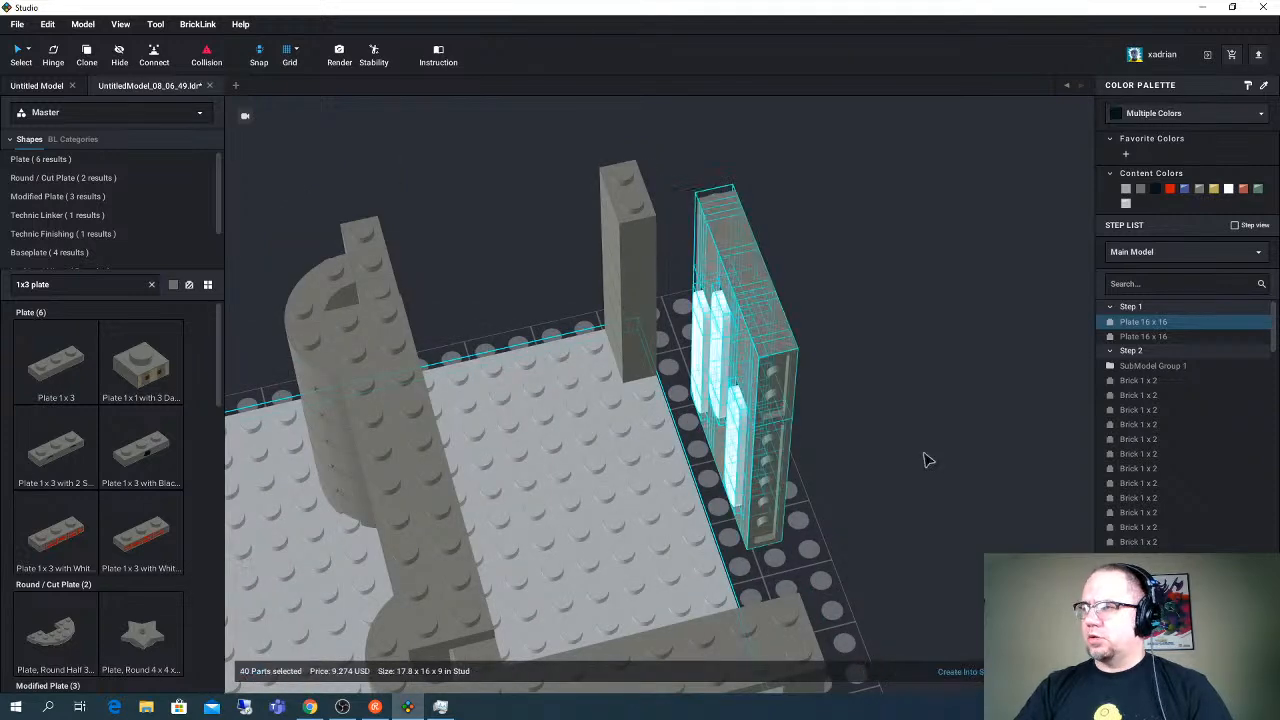
right_drag(925, 454, 812, 520)
drag(807, 530, 664, 343)
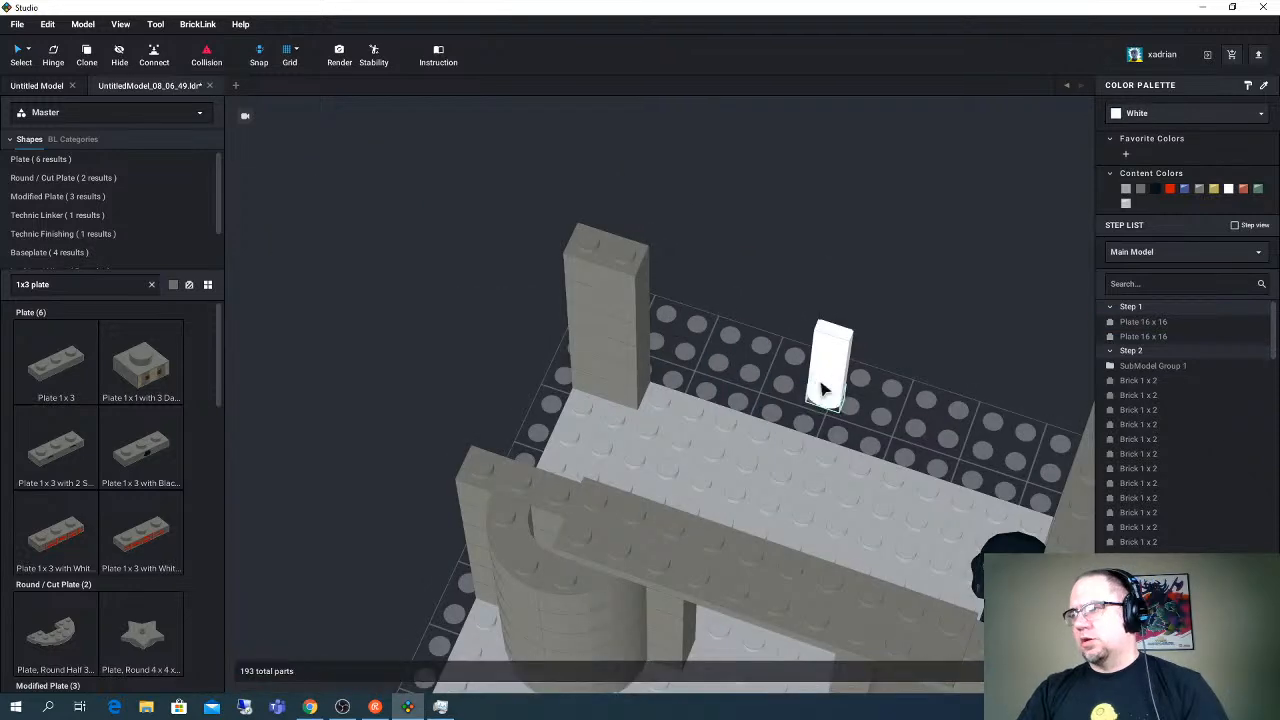
click(820, 388)
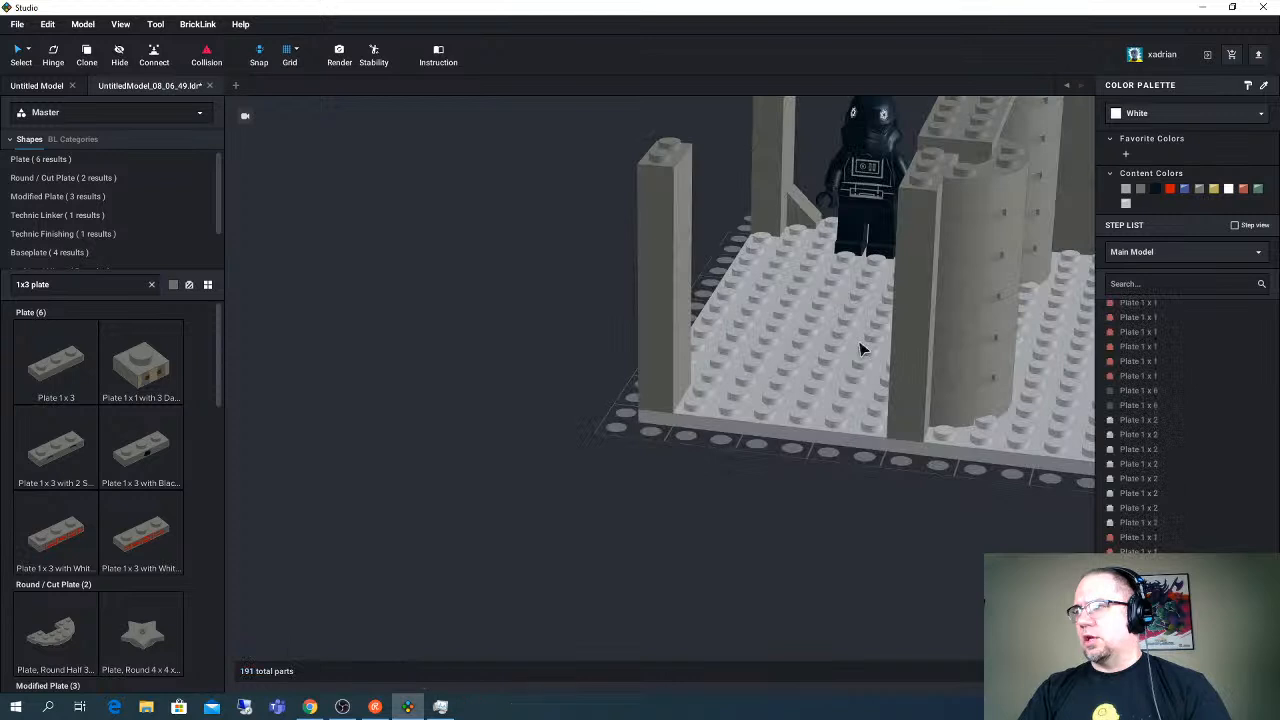
- Move the Plate 2 x 10 off the top of the wall behind the black minifigure
click(815, 413)
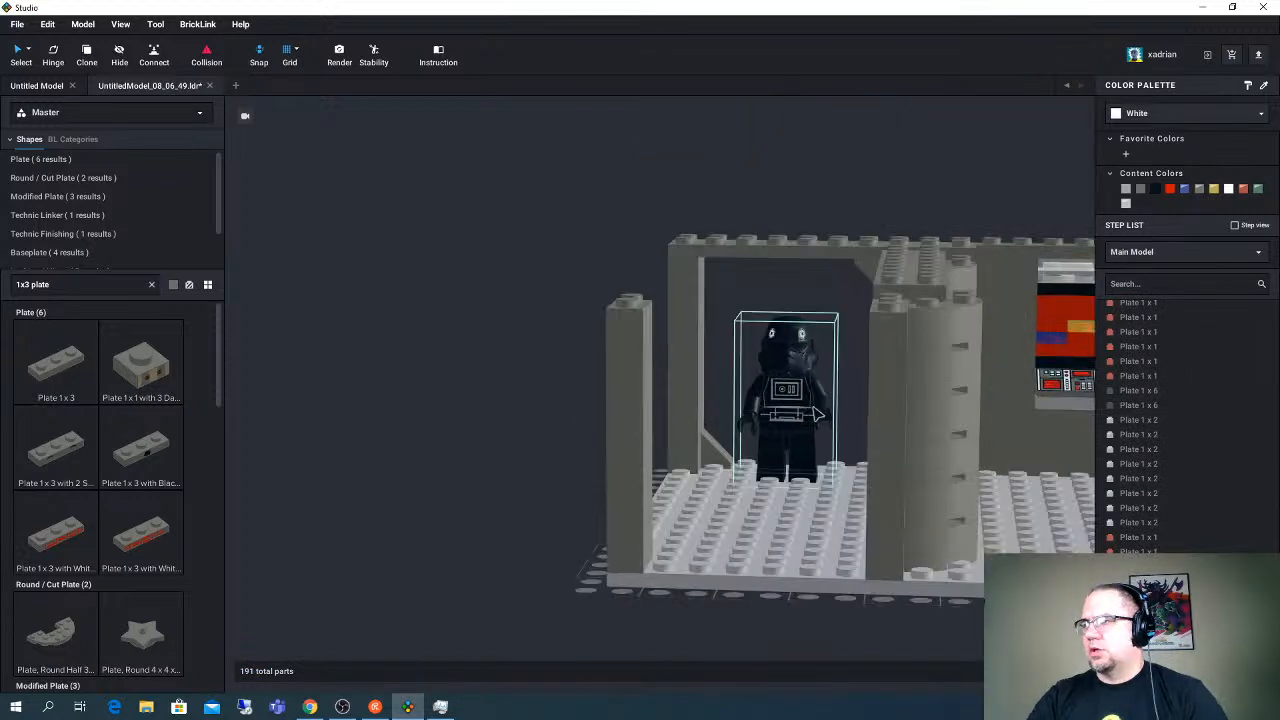
mouse_move(815, 413)
right_down()
mouse_move(818, 368)
mouse_move(797, 416)
right_up()
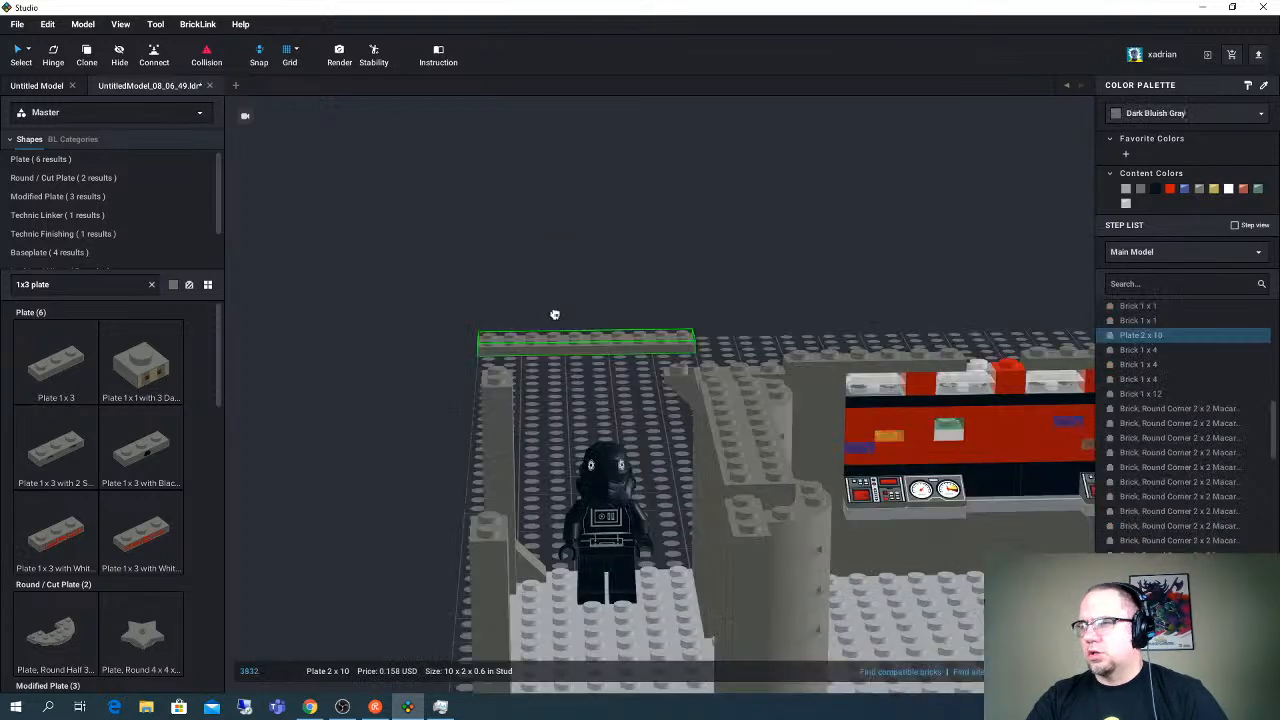
drag(555, 315, 537, 295)
right_drag(605, 365, 577, 400)
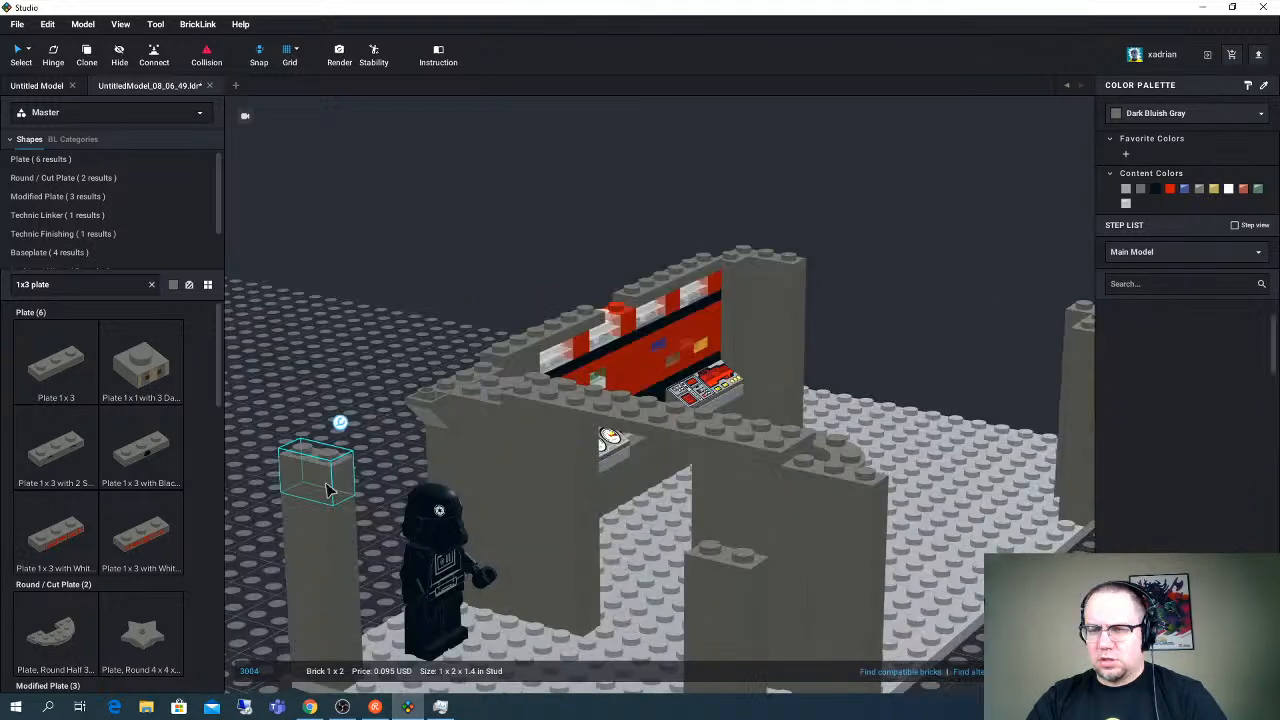
- Raise the rear corner column and the doorway wall's end by a Brick 1 x 2 each, reseating the inverted slope and Brick 1 x 1
key(ctrl+v)
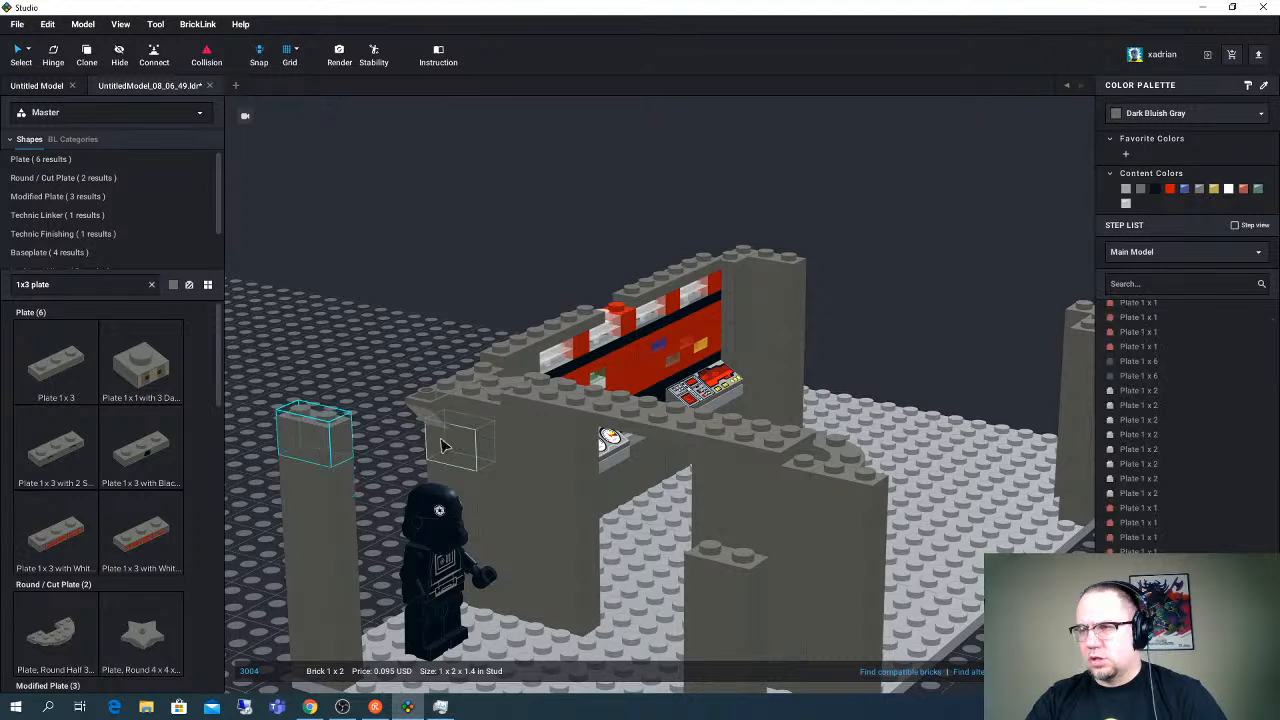
click(438, 412)
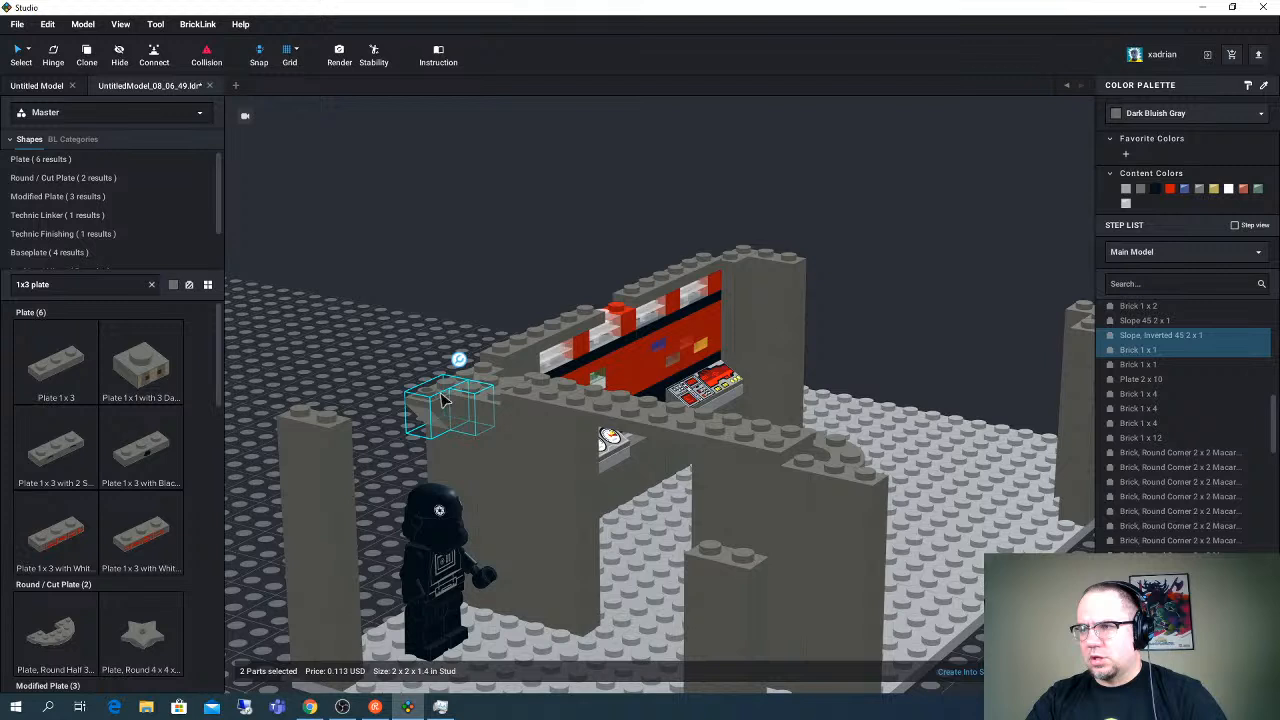
key(ctrl+z)
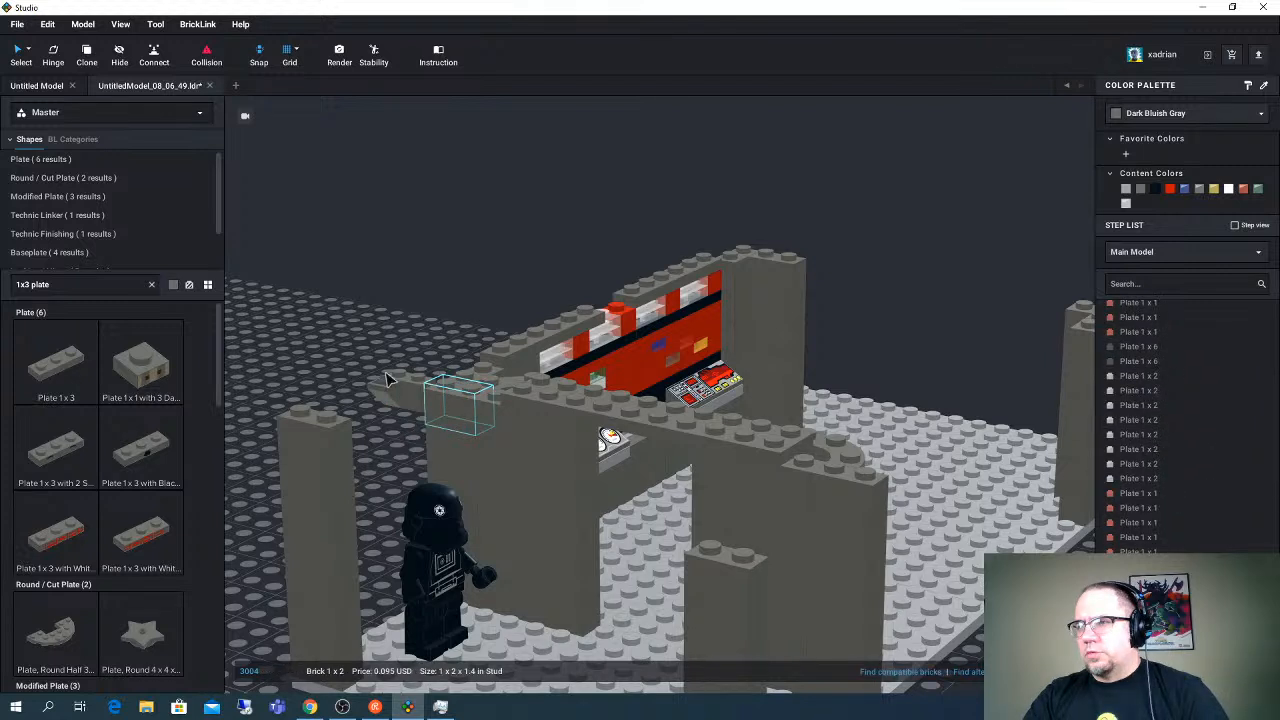
click(400, 391)
drag(397, 391, 465, 368)
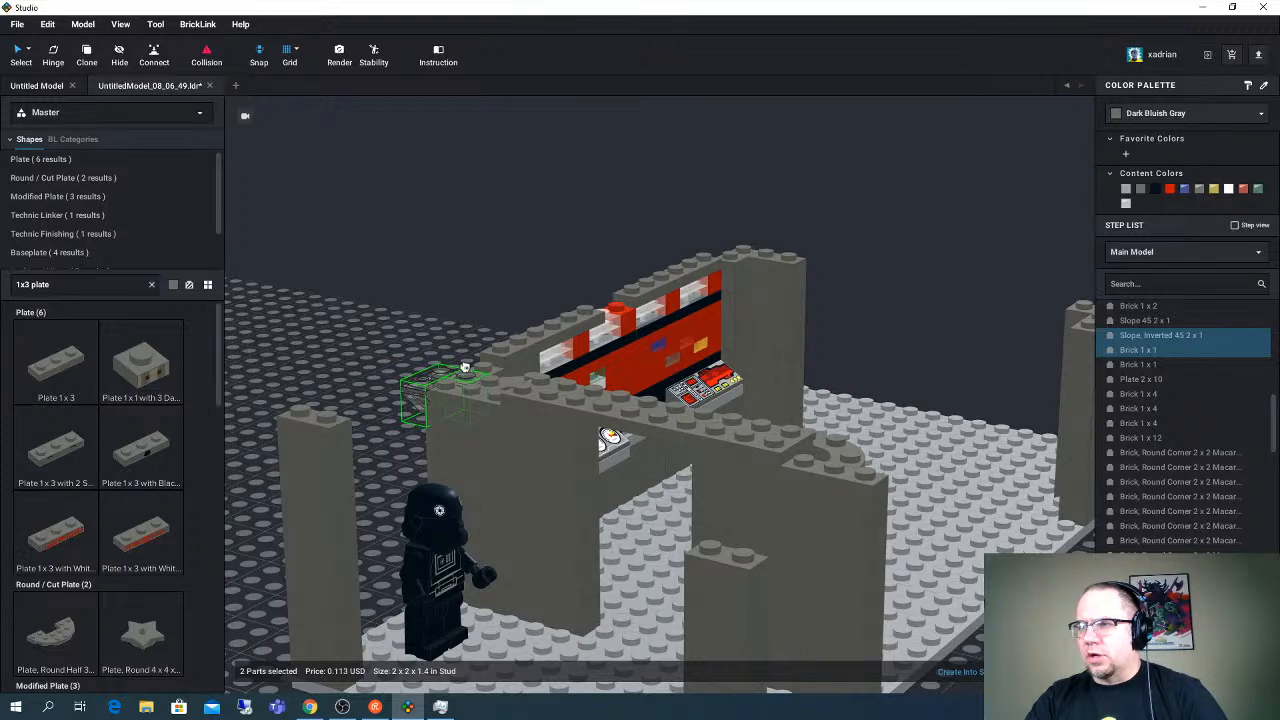
- Raise the two wall sections beside the doorway with an additional Brick 1 x 4 each
right_drag(465, 368, 722, 443)
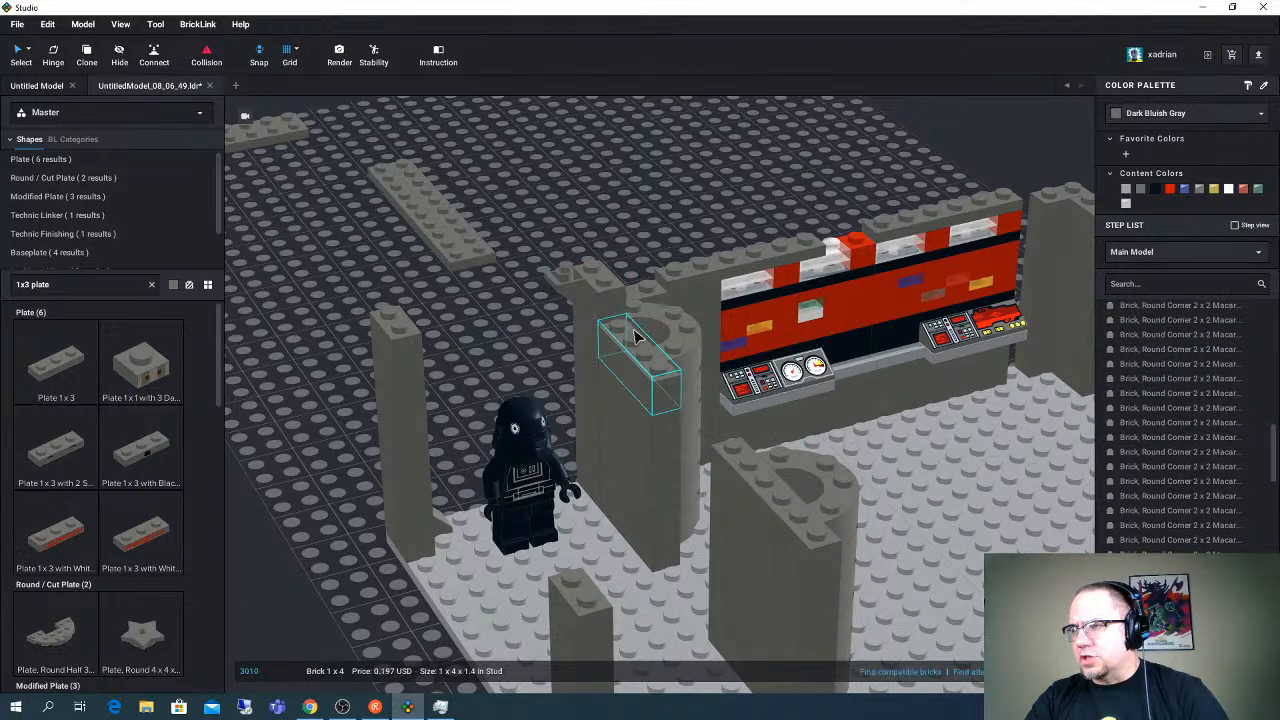
key(Escape)
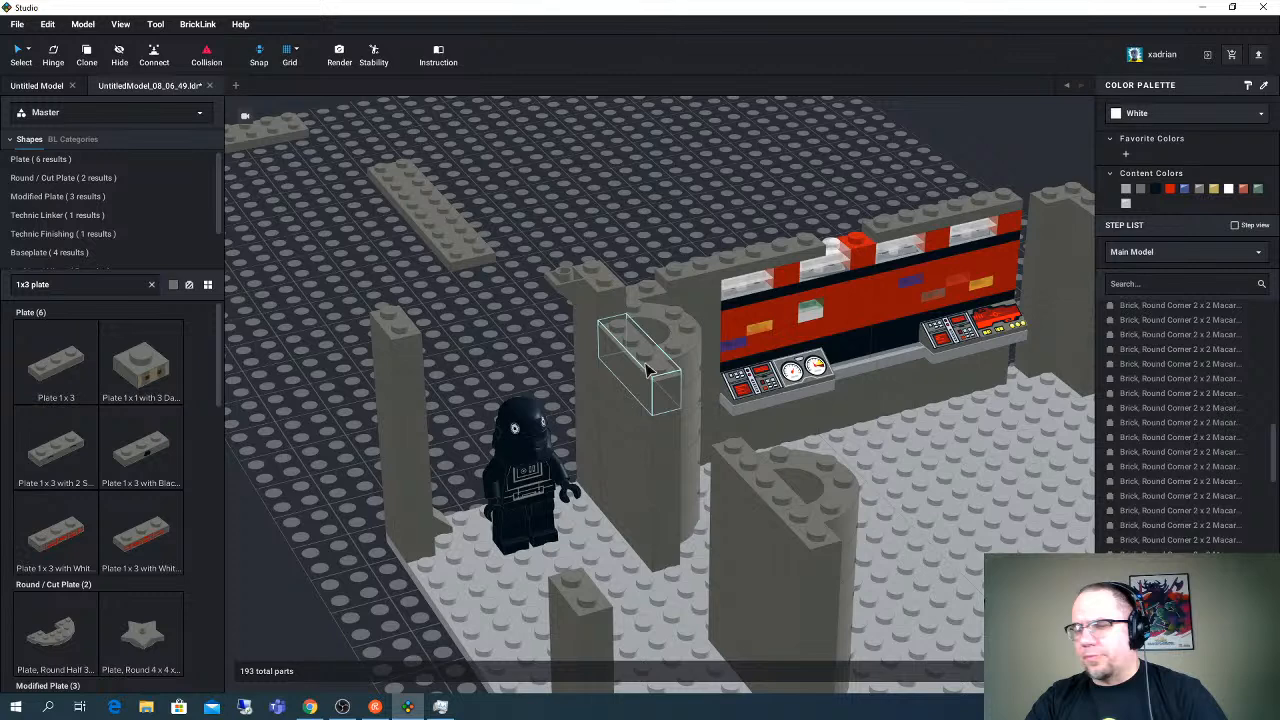
click(757, 468)
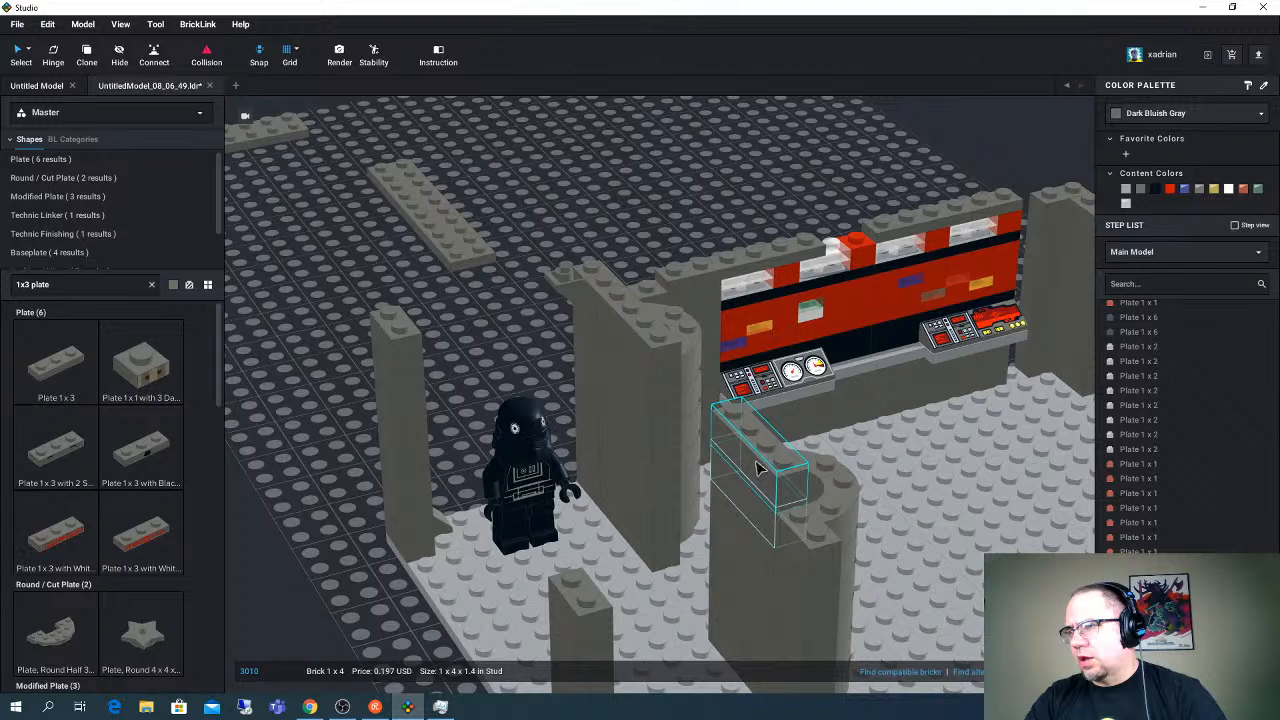
- Place one Plate 2 x 10 across the raised doorway walls and the other from the rear corner column to the wall
drag(463, 254, 725, 422)
right_drag(737, 424, 712, 432)
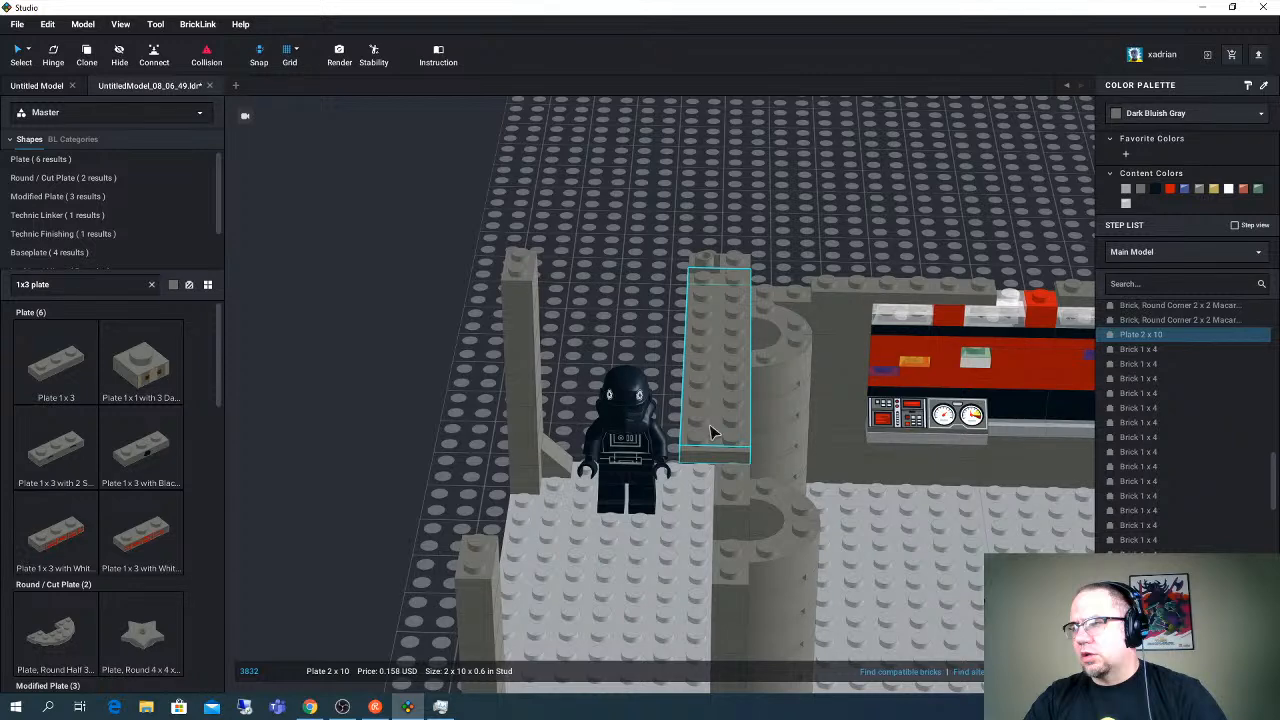
right_drag(710, 432, 683, 437)
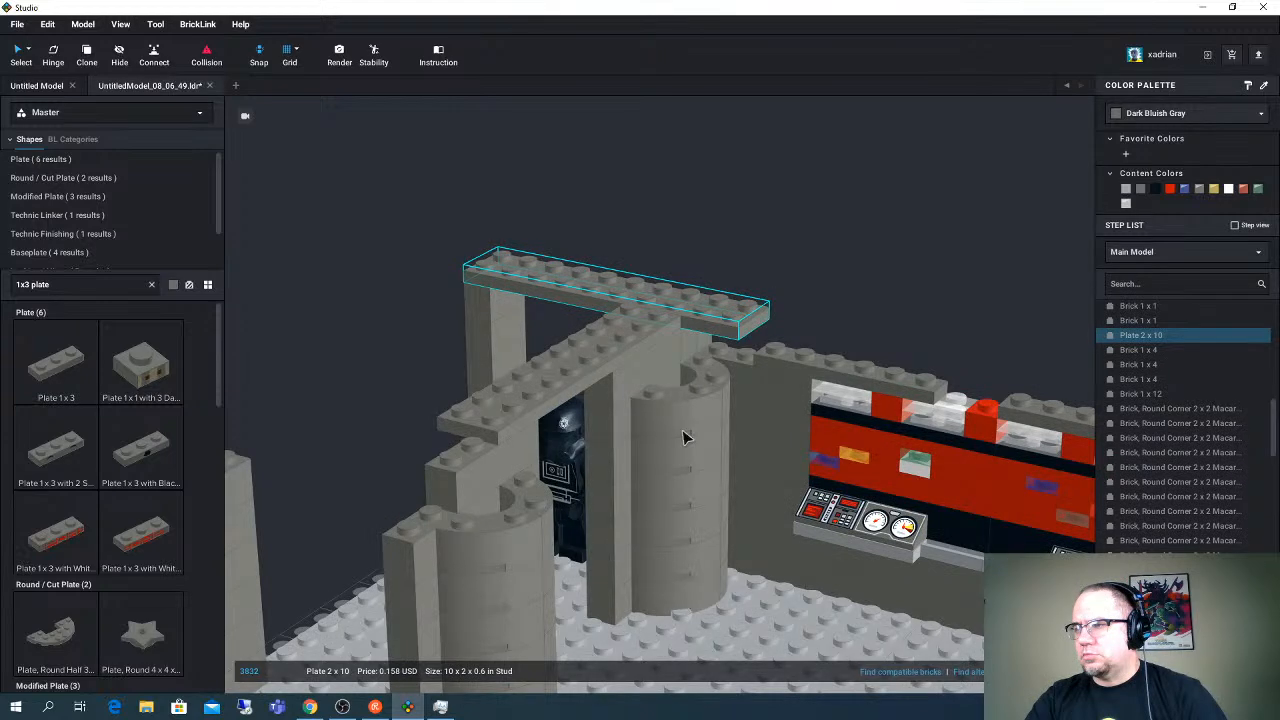
- Stack another layer of two round corner 2 x 2 macaroni bricks on the rounded column under the Plate 2 x 10
click(699, 385)
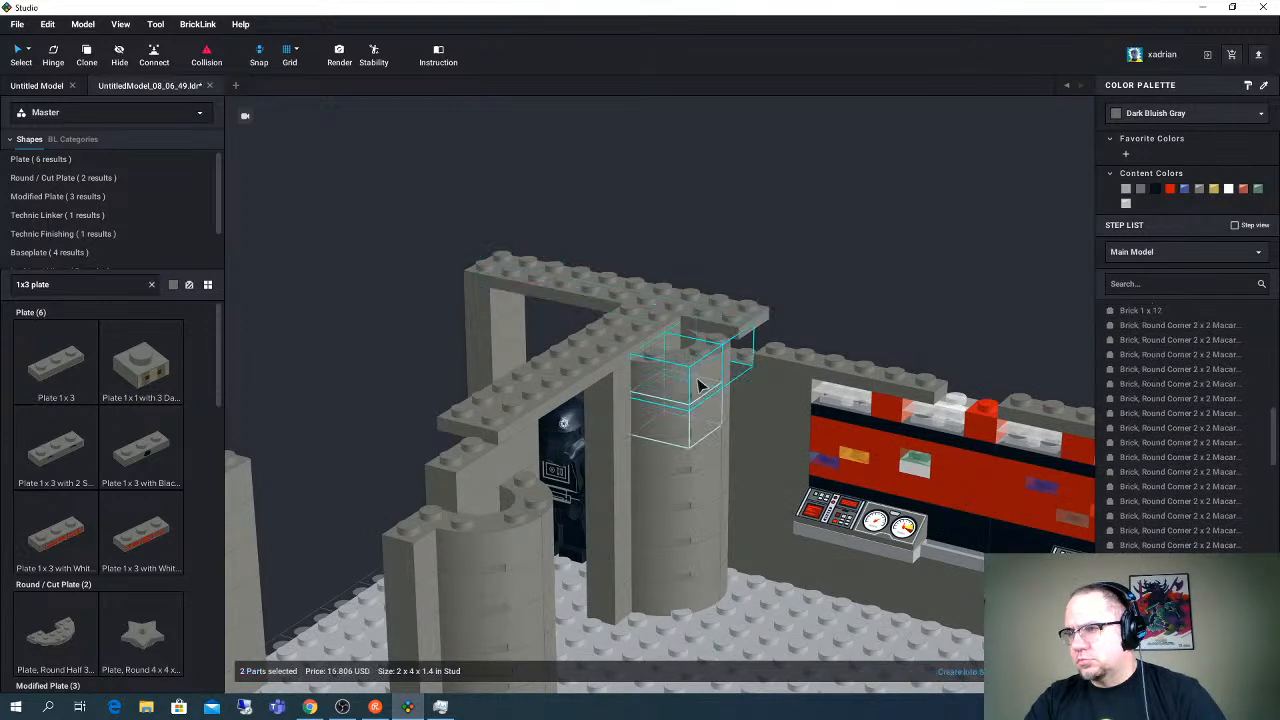
drag(699, 385, 514, 394)
right_drag(514, 394, 545, 397)
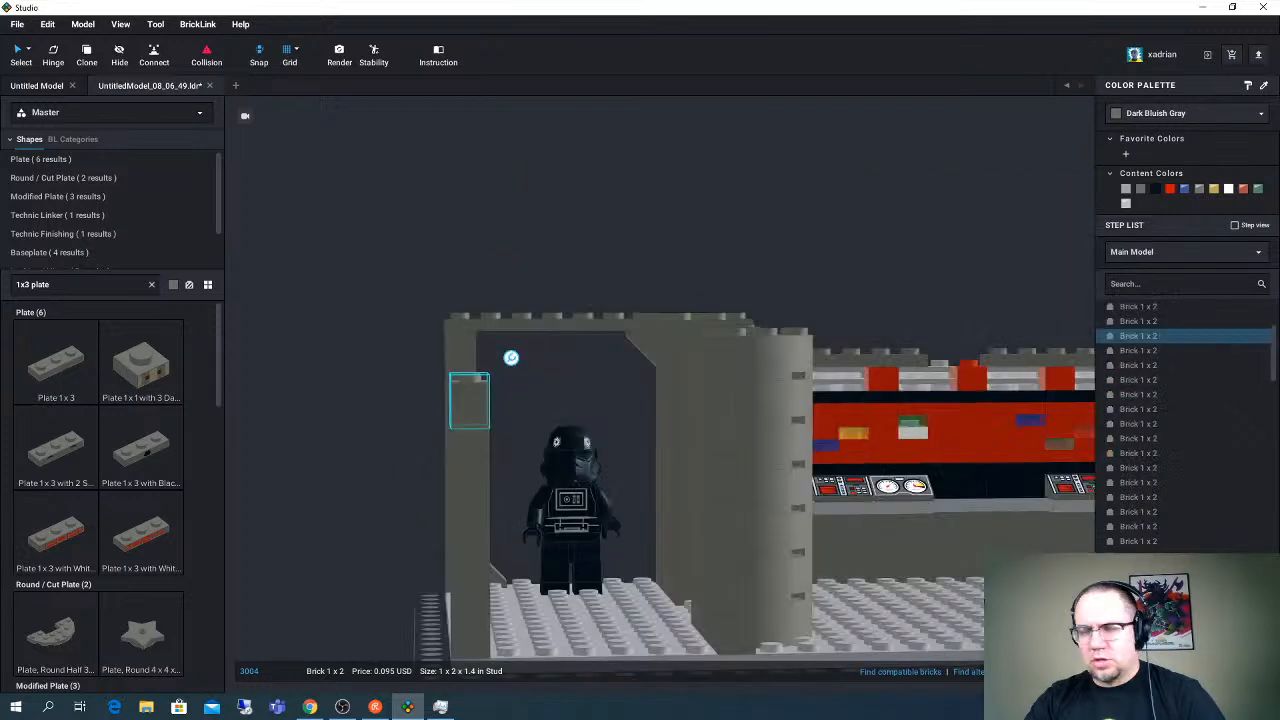
- Duplicate the top Brick 1 x 2 of the front corner column and stack the copy on top of it
drag(469, 411, 470, 371)
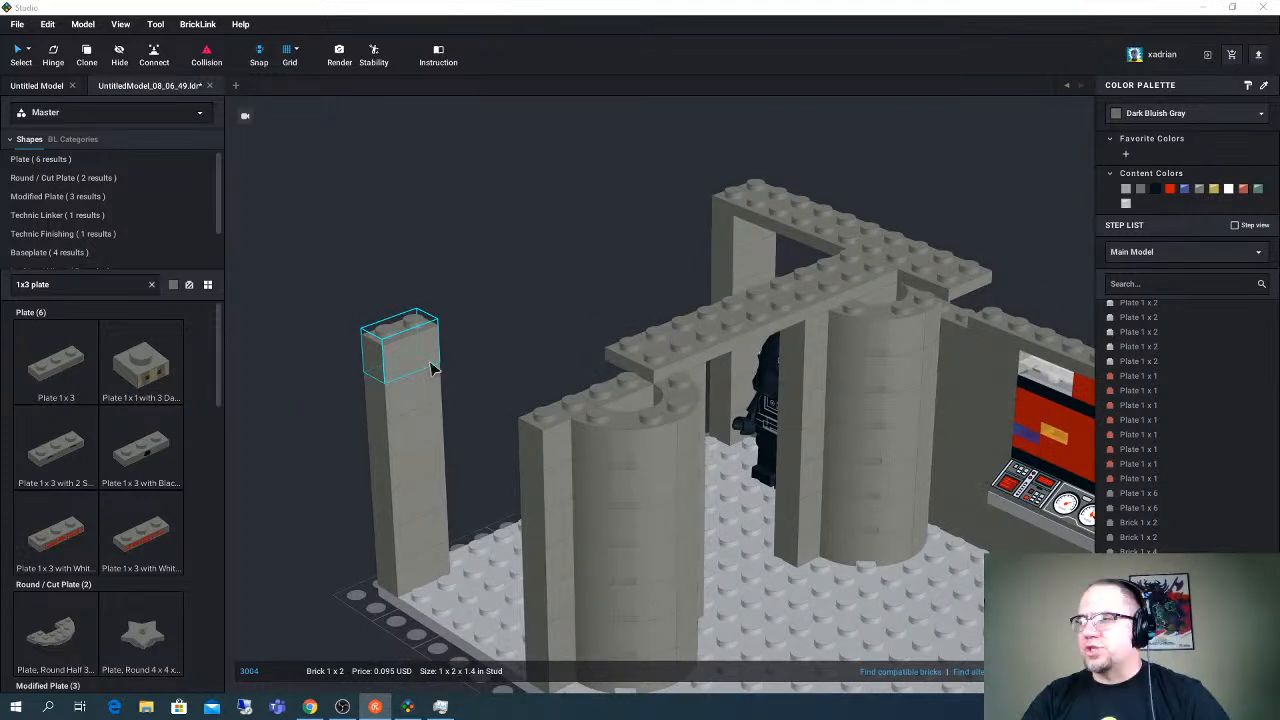
right_drag(430, 370, 486, 343)
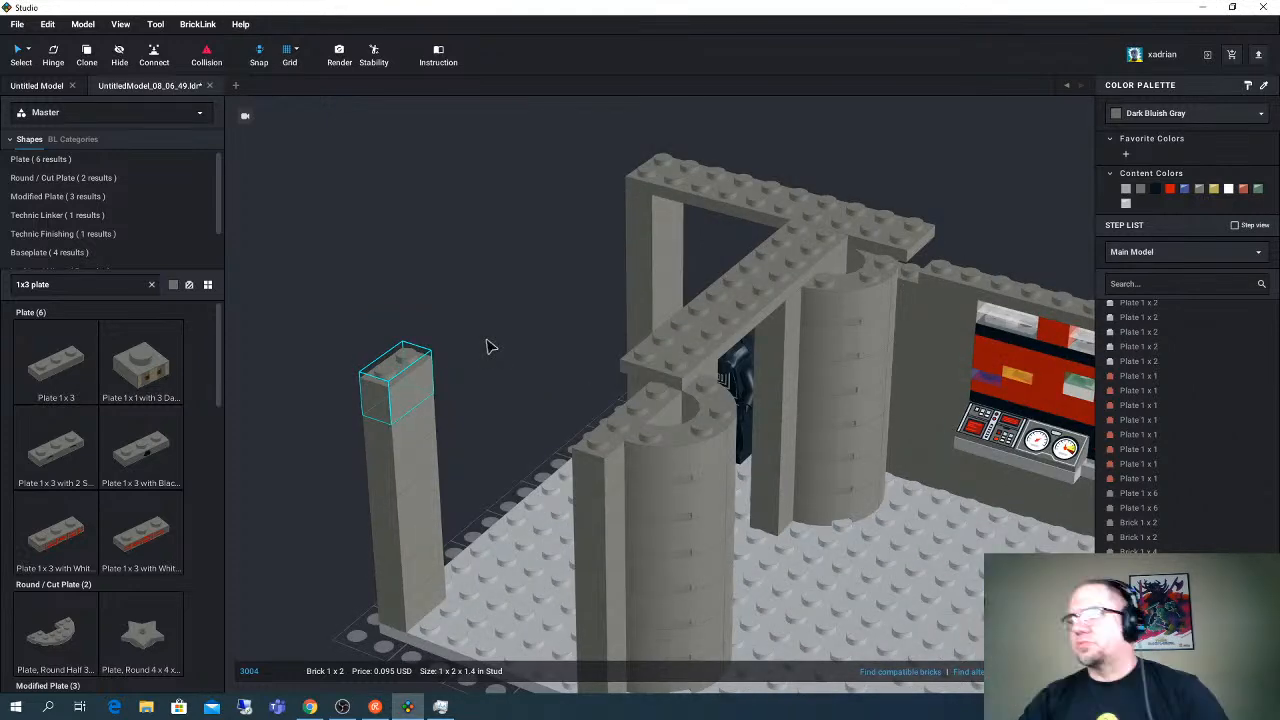
right_drag(486, 347, 537, 398)
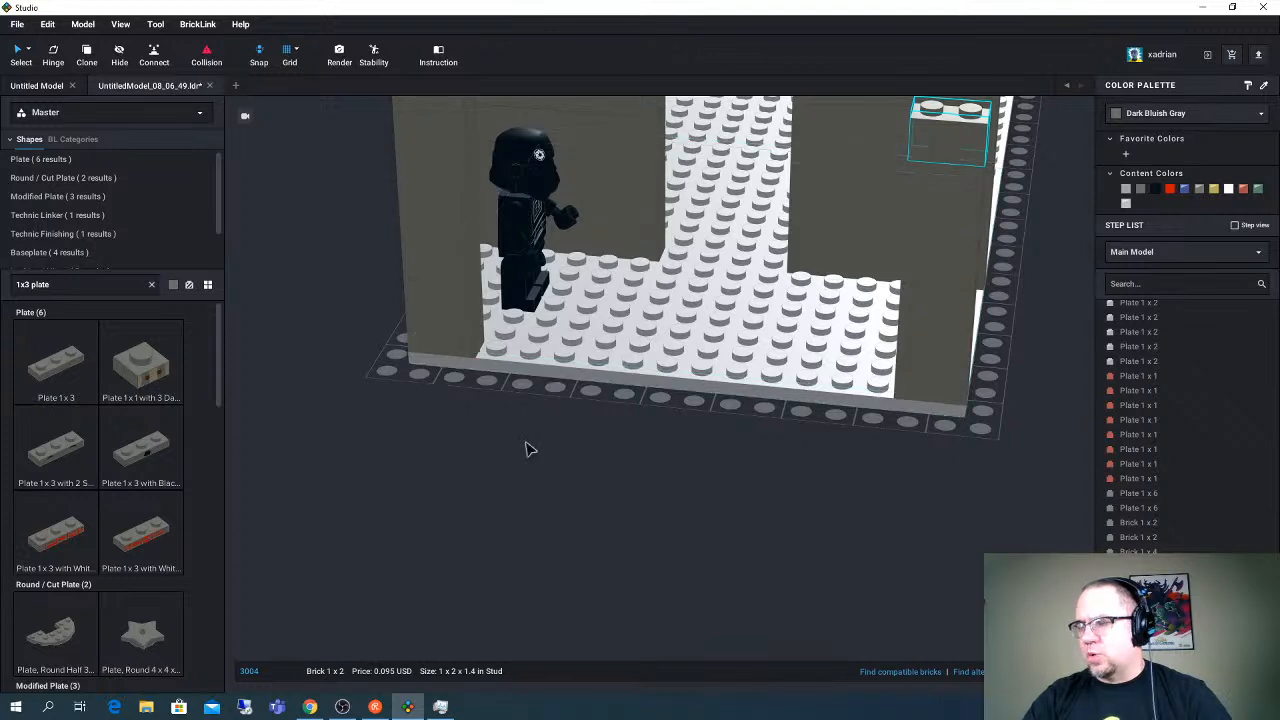
- Copy six stacked 1 x 2 bricks from the corner column, lay them sideways along the base's open end, and extend the row to ten bricks
middle_drag(565, 442, 523, 488)
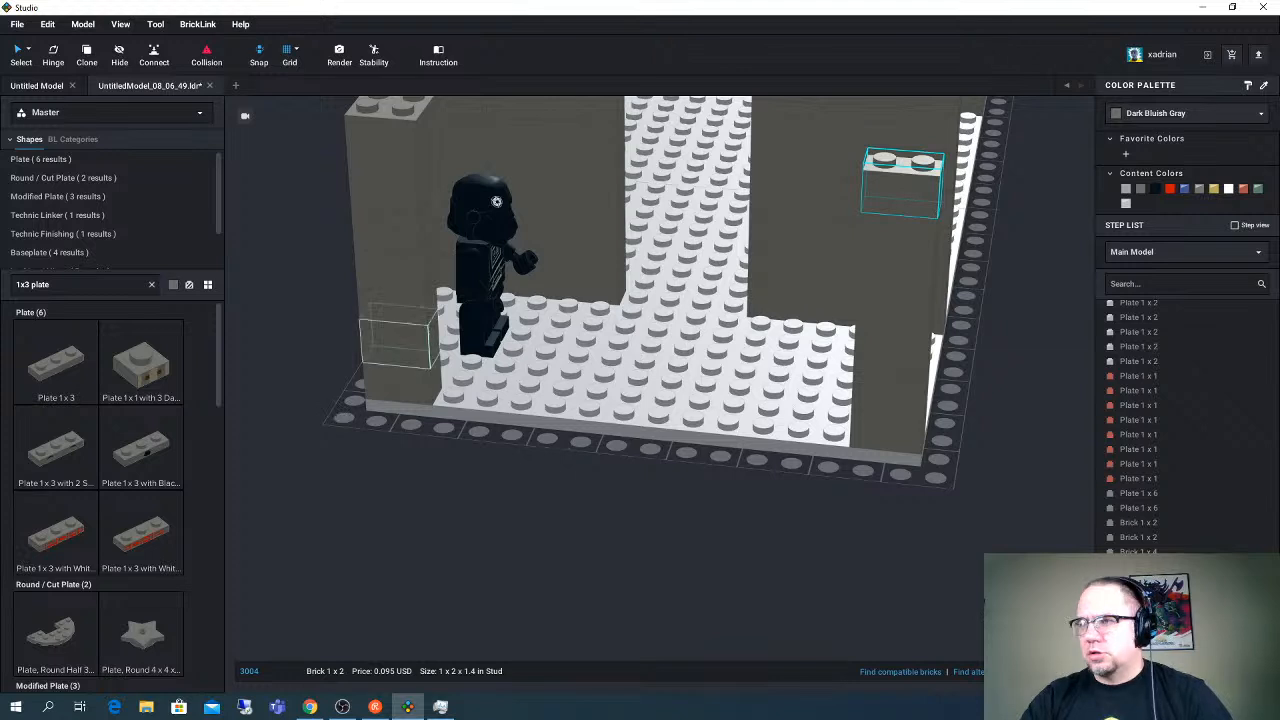
click(401, 280)
click(351, 343)
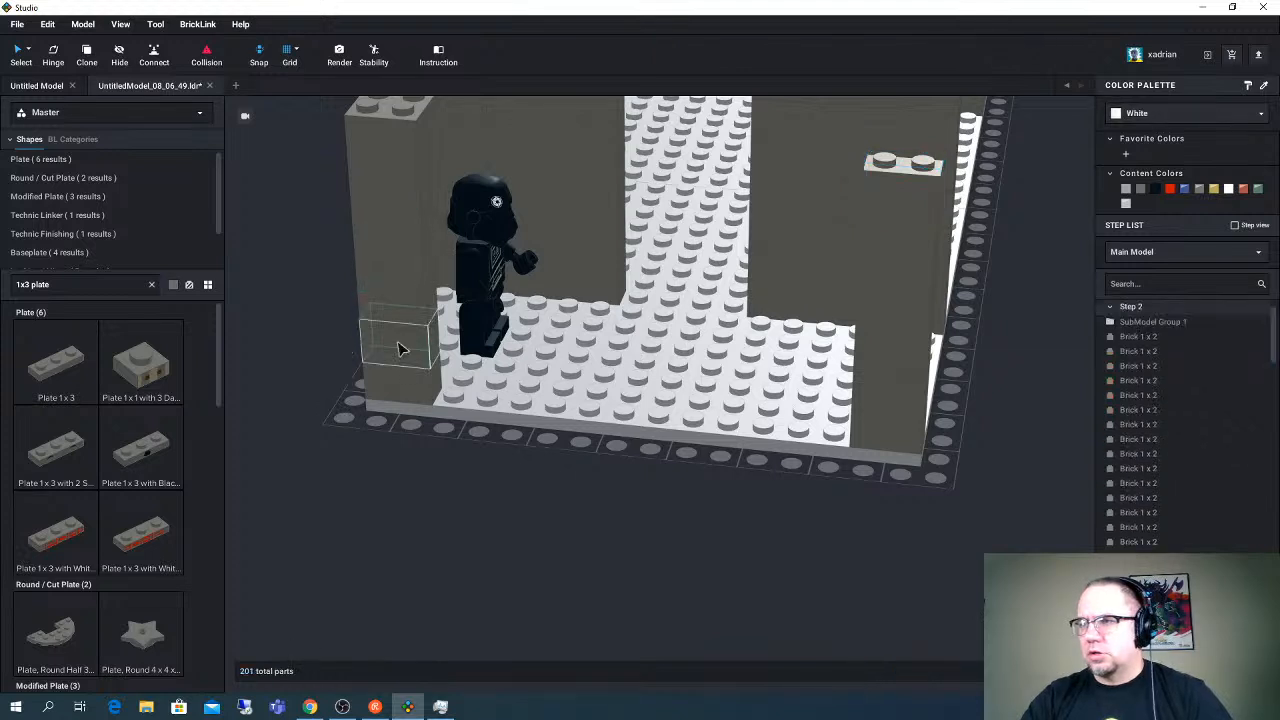
click(390, 236)
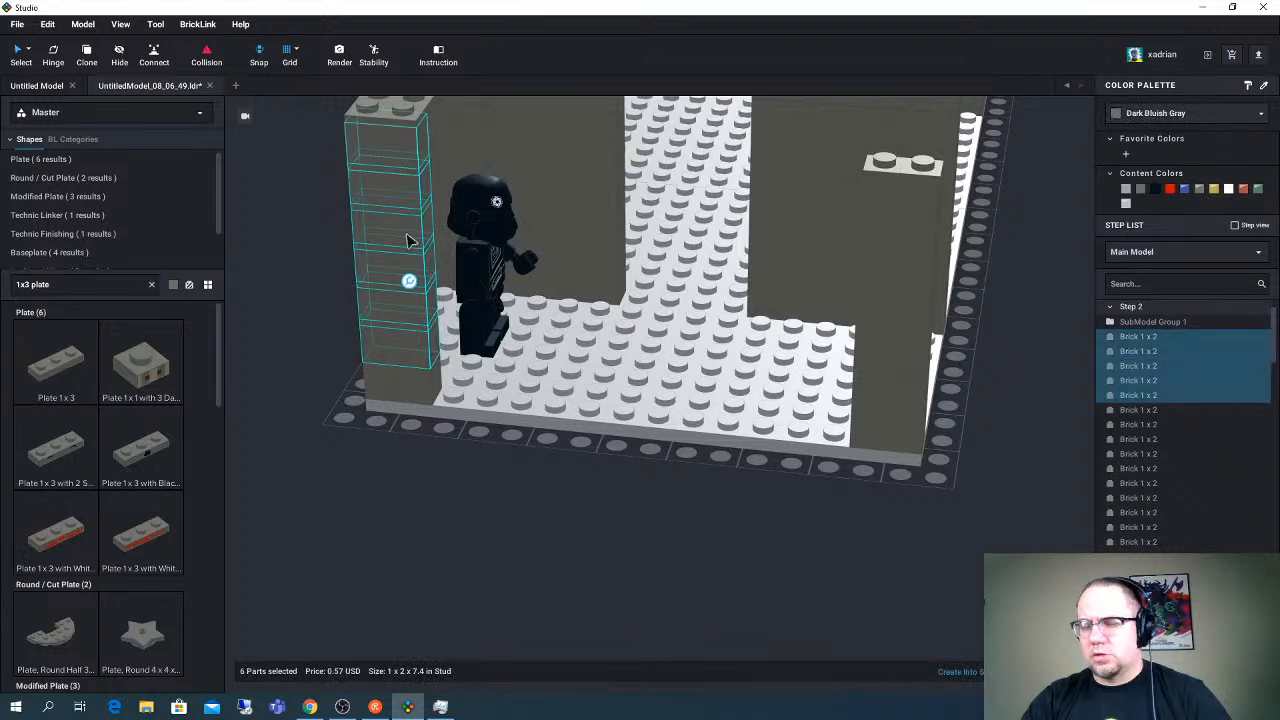
key(ctrl+c)
key(ctrl+v)
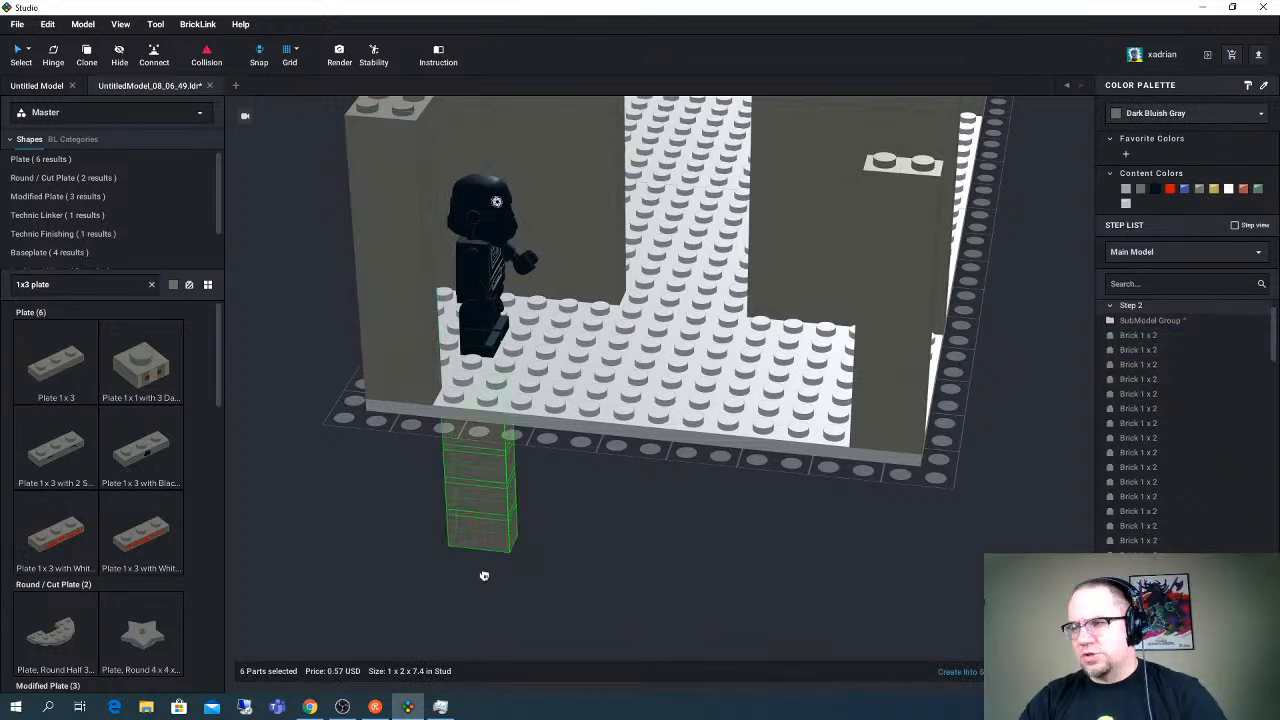
key(Down)
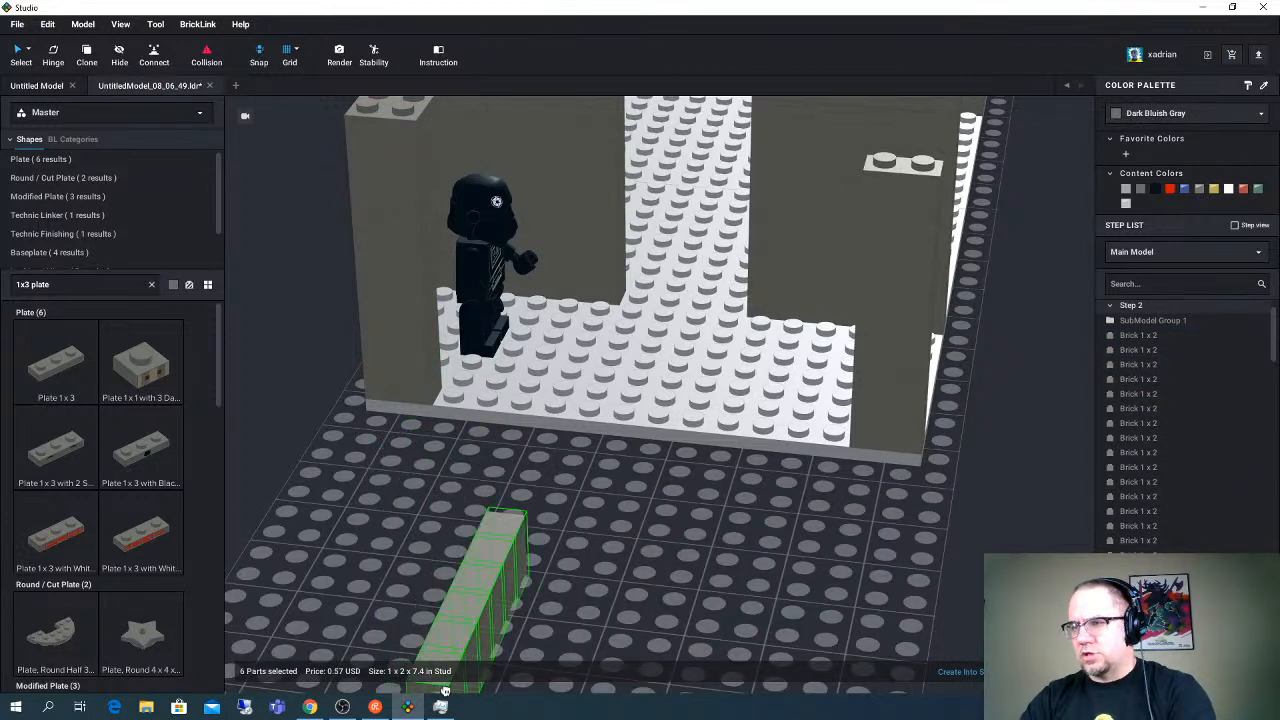
click(454, 440)
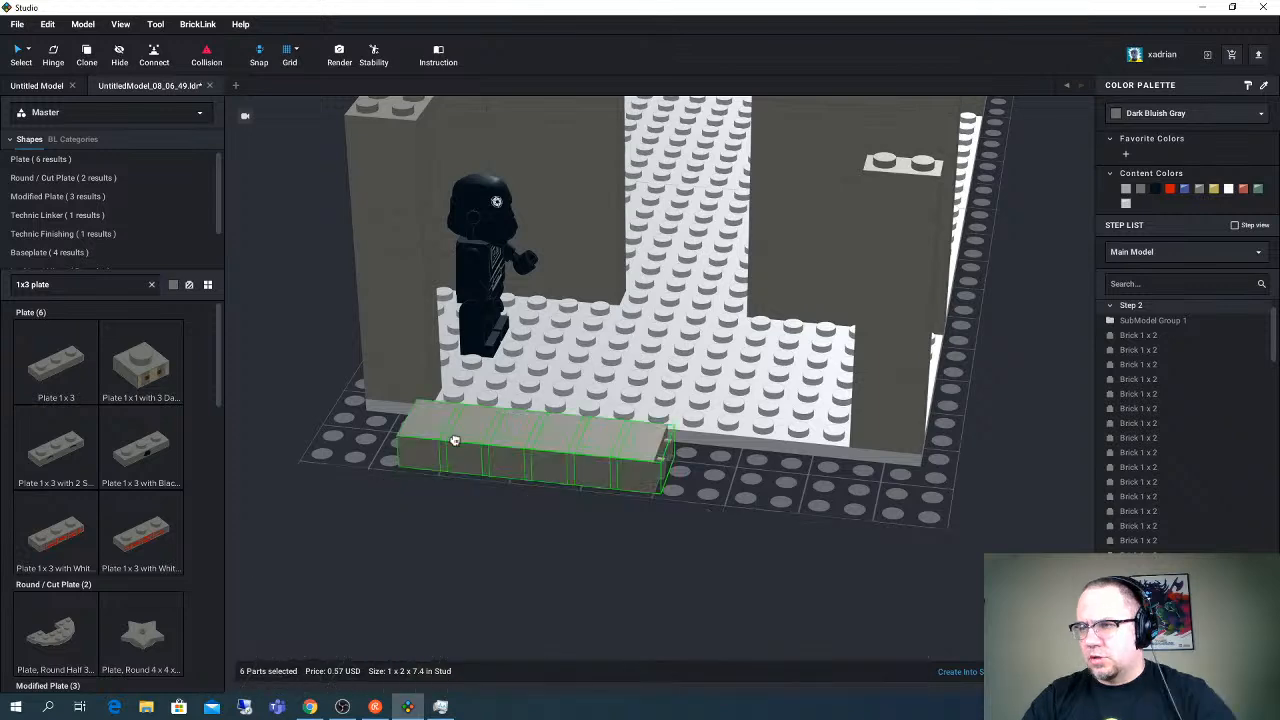
right_drag(455, 440, 503, 505)
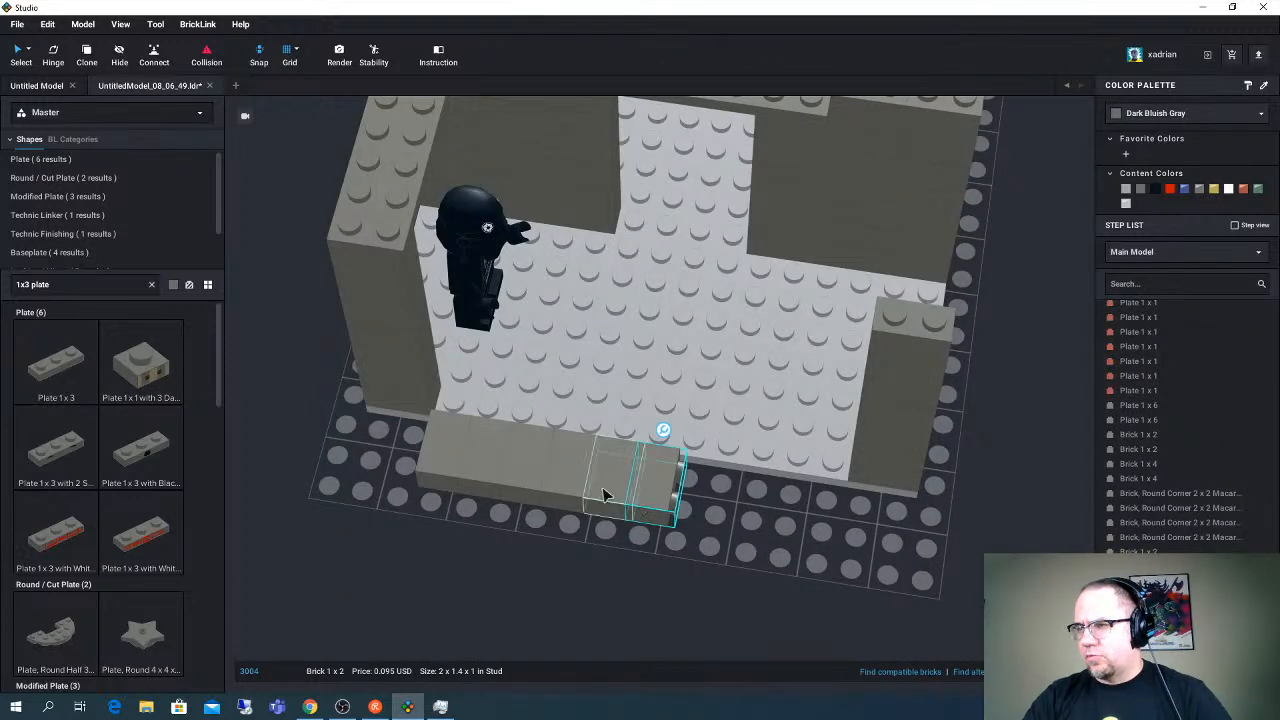
click(603, 494)
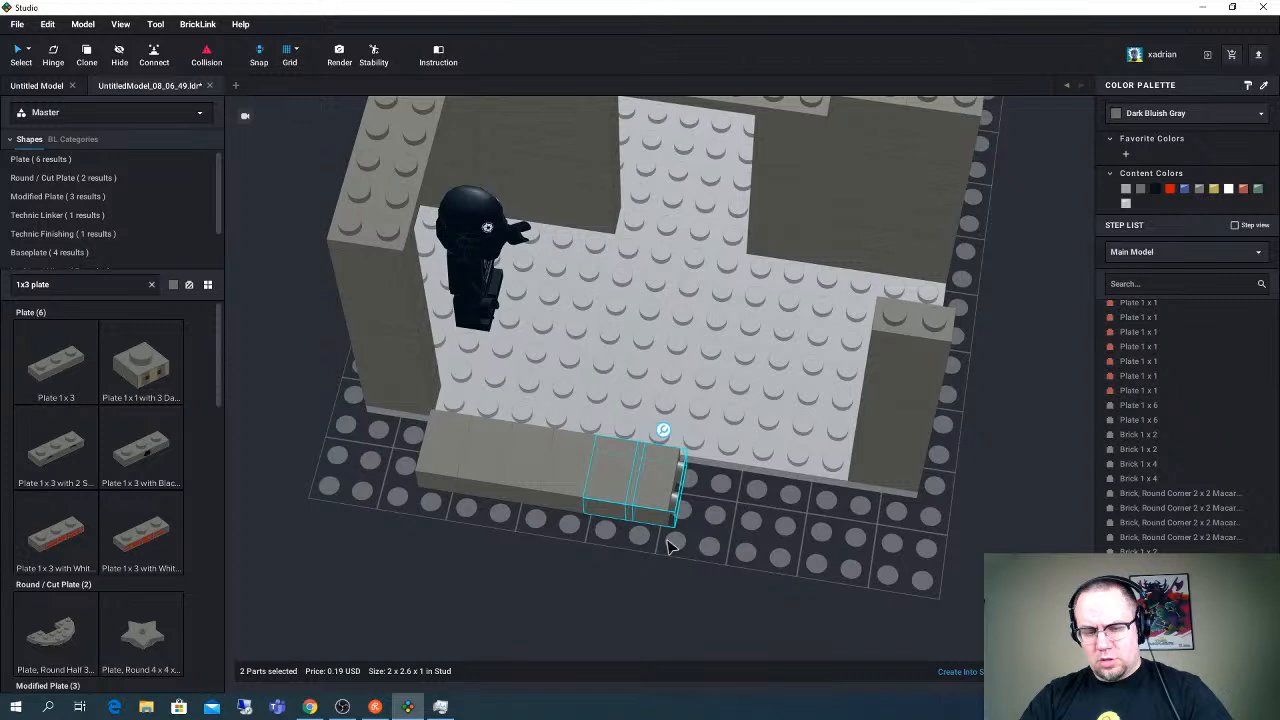
drag(640, 490, 791, 511)
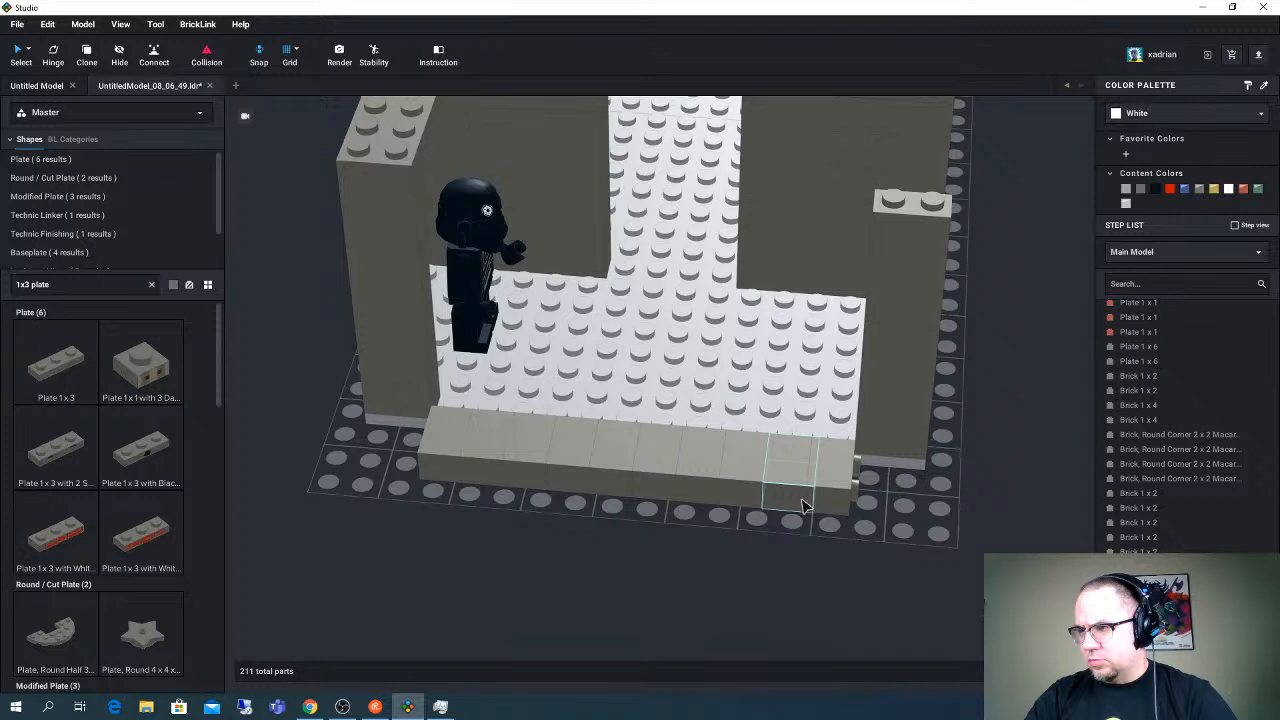
- Select a Brick 1 x 2 in the laid-down row and examine how the row fits between the two end corner columns
click(532, 470)
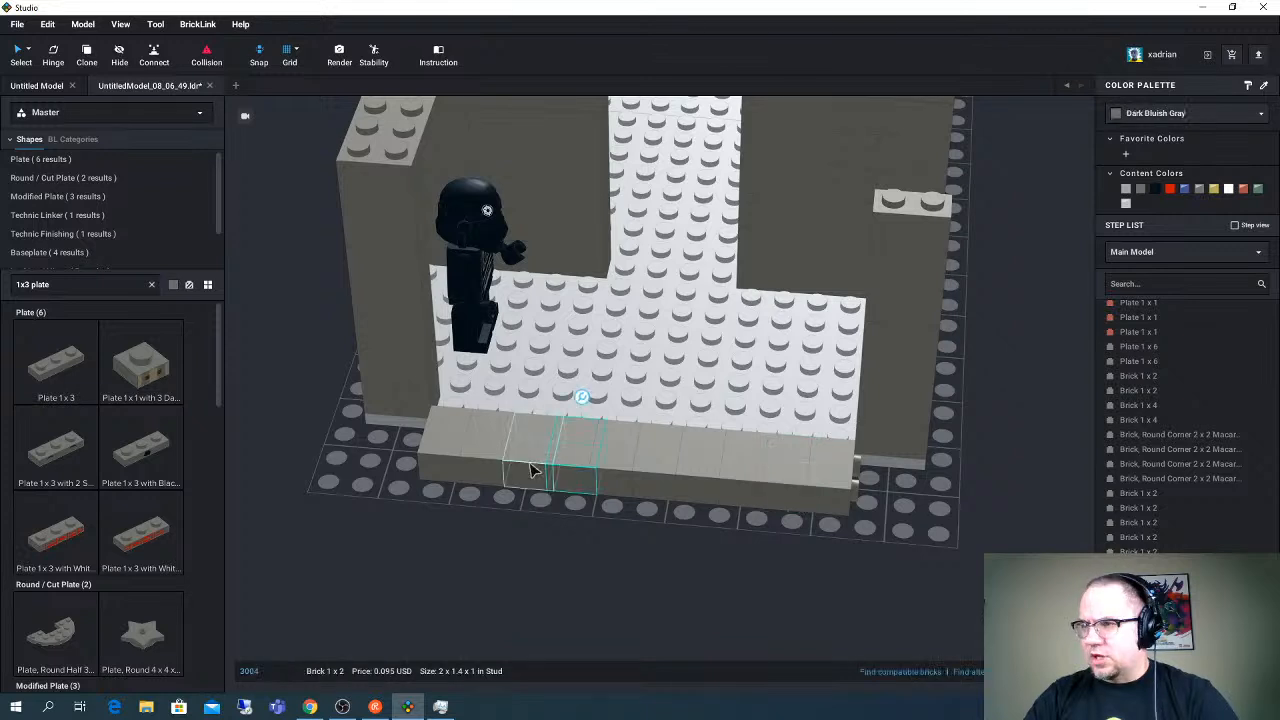
drag(532, 470, 537, 500)
right_drag(537, 500, 727, 572)
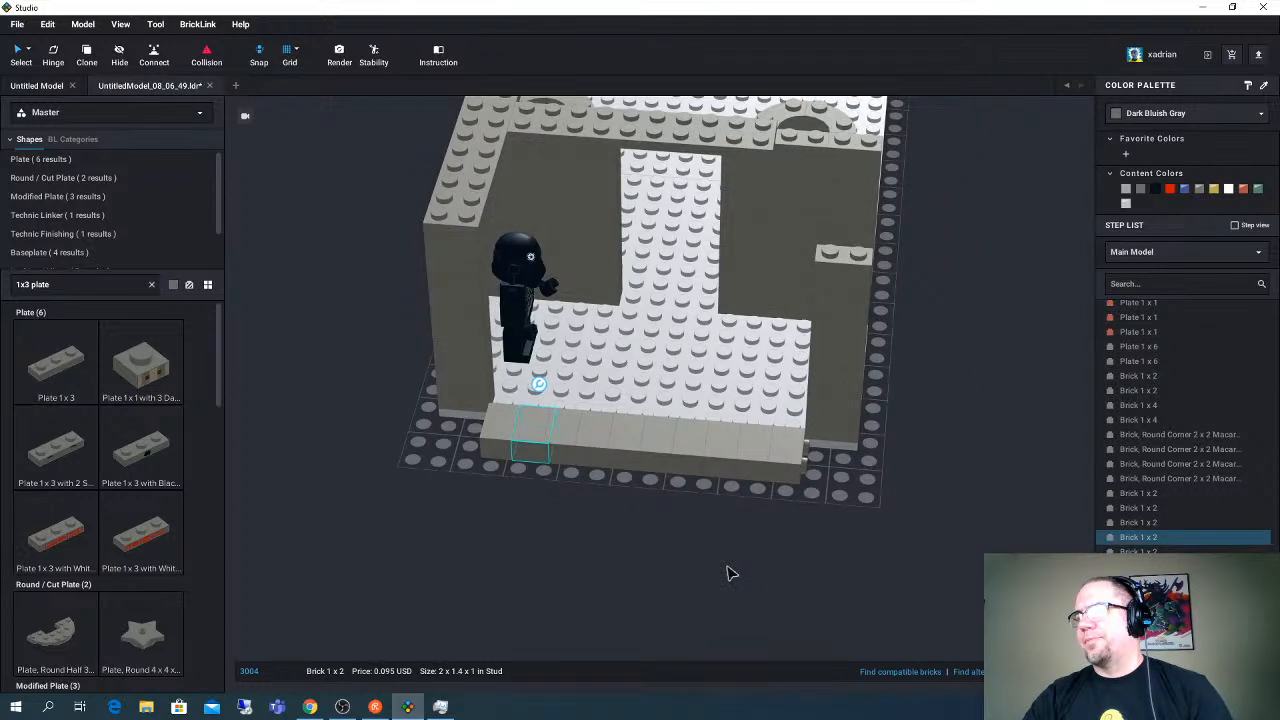
right_drag(727, 572, 727, 577)
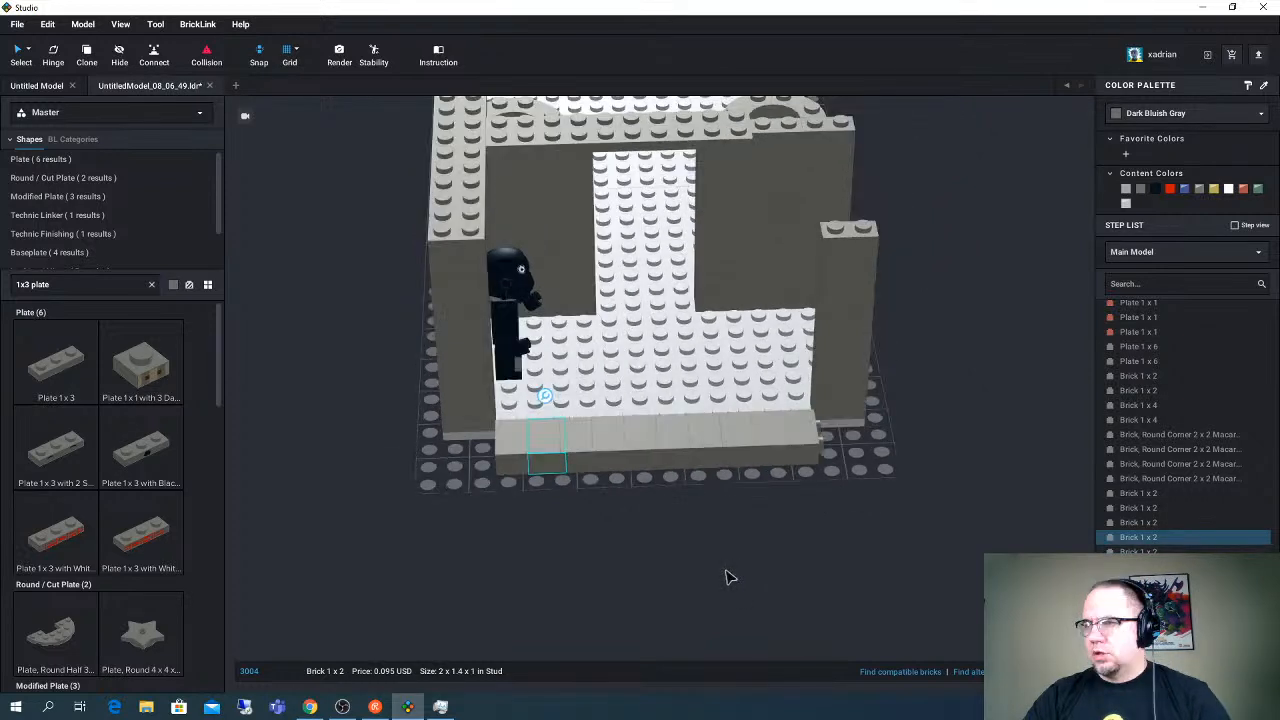
right_drag(727, 577, 688, 575)
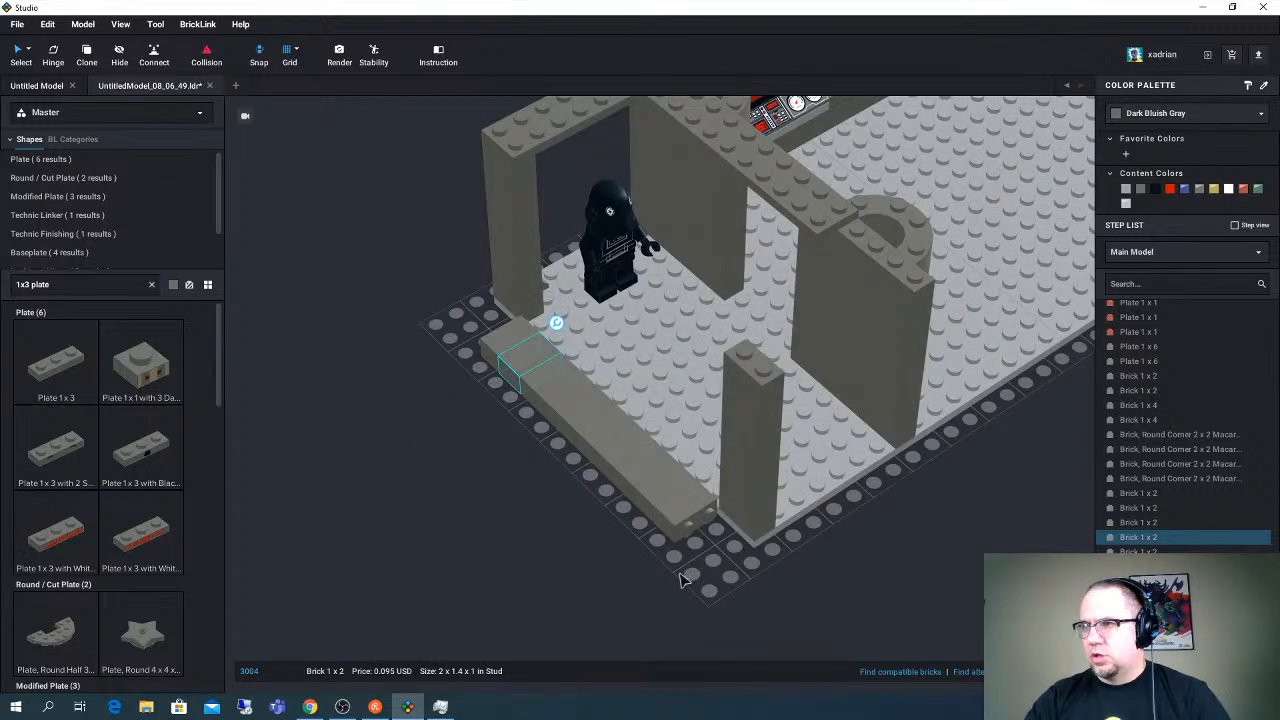
right_drag(680, 580, 481, 395)
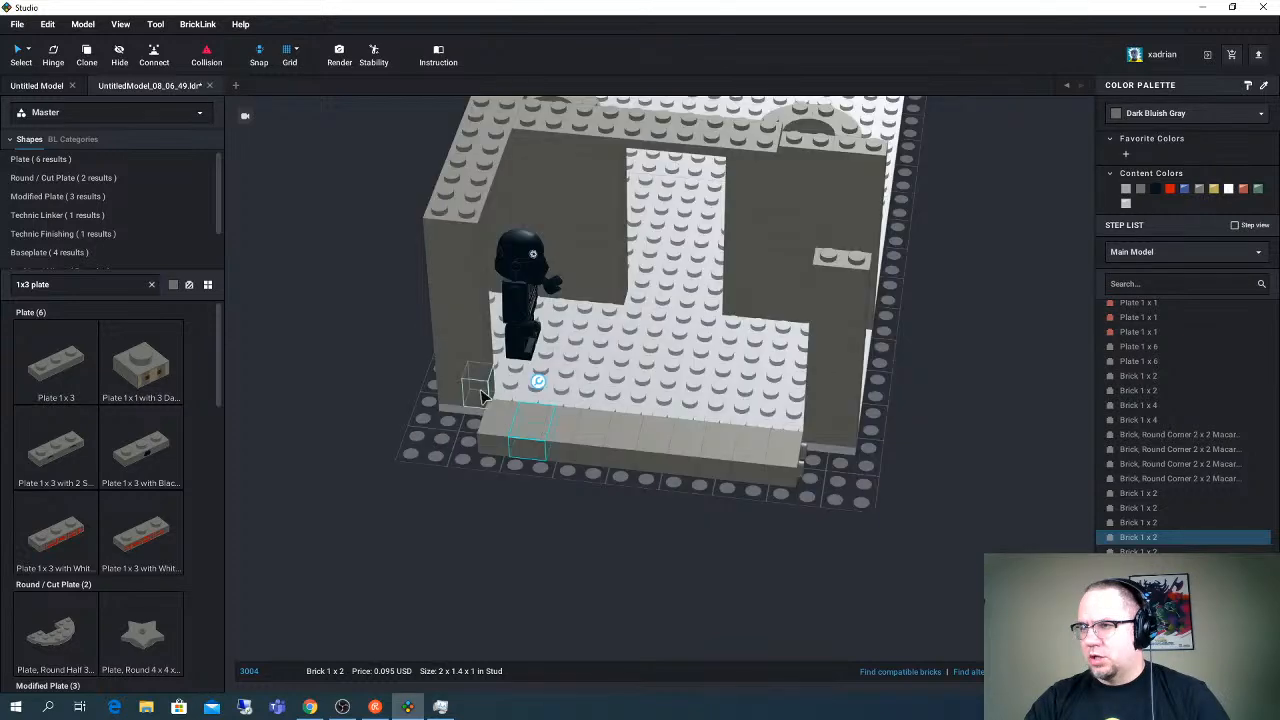
- Remove the laid-down row of 1 x 2 bricks from the base's open end and inspect the corner column beside the minifigure
click(481, 395)
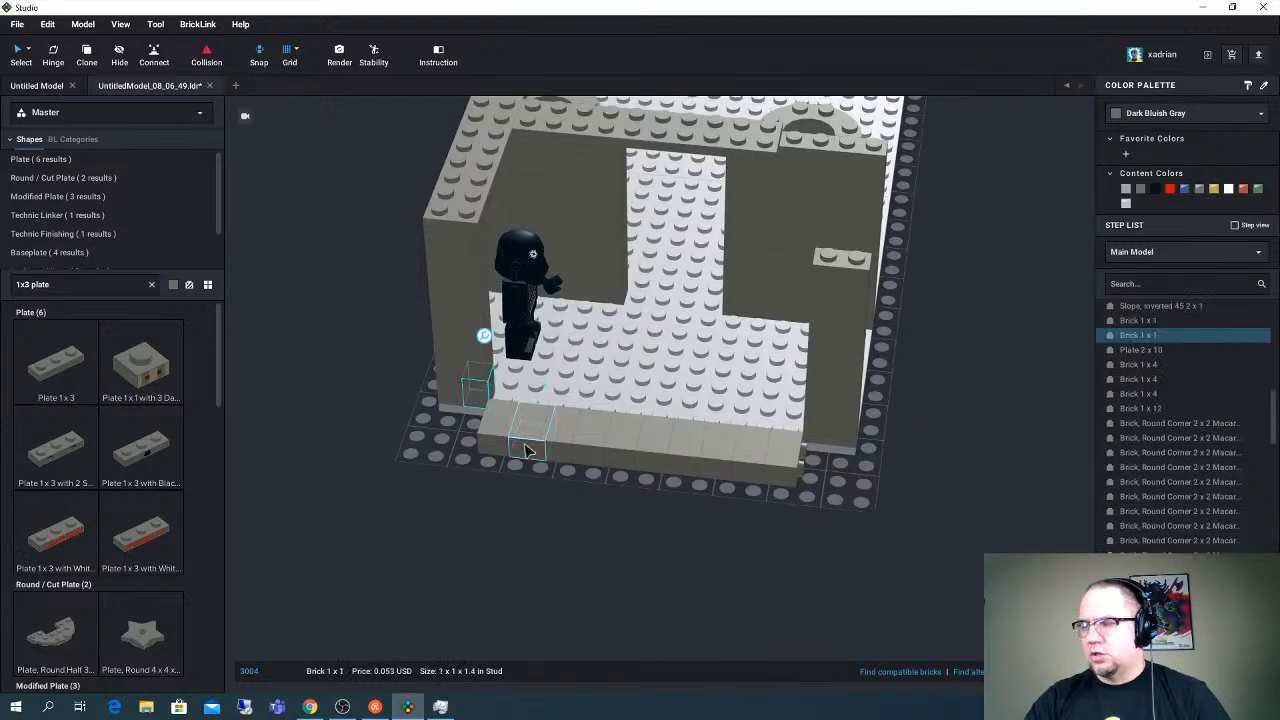
right_drag(527, 450, 843, 530)
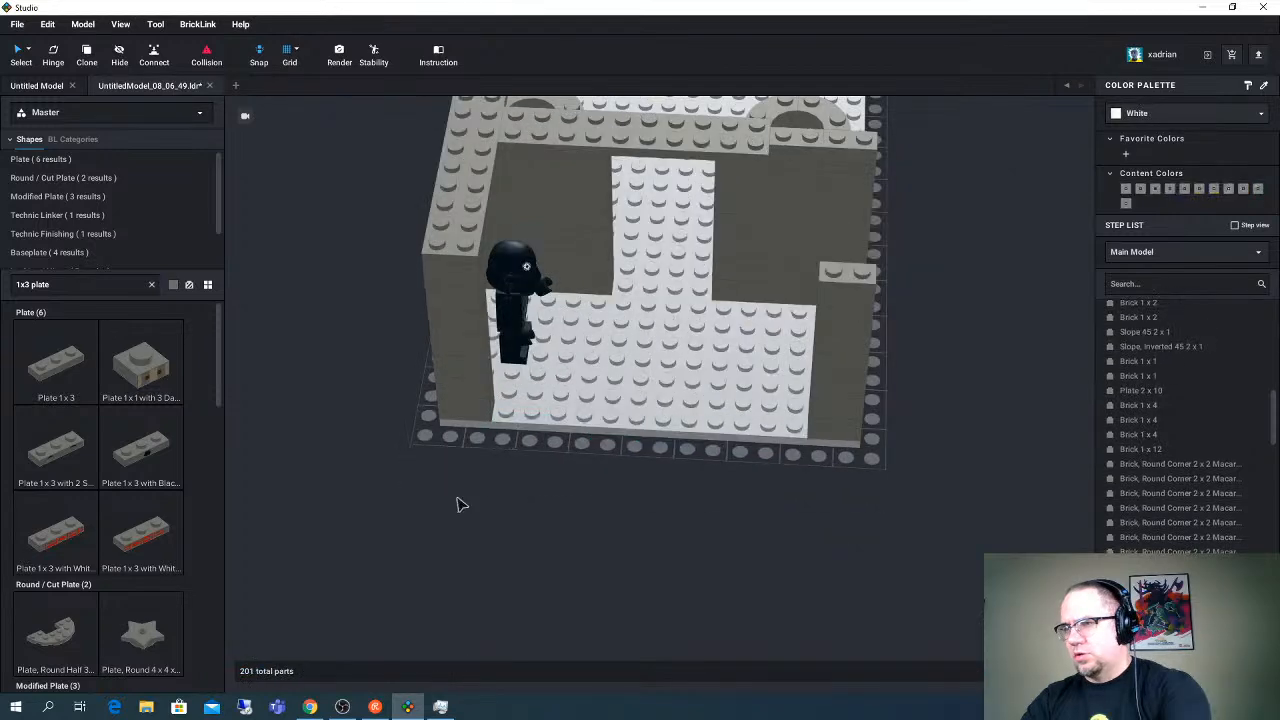
right_drag(459, 504, 482, 455)
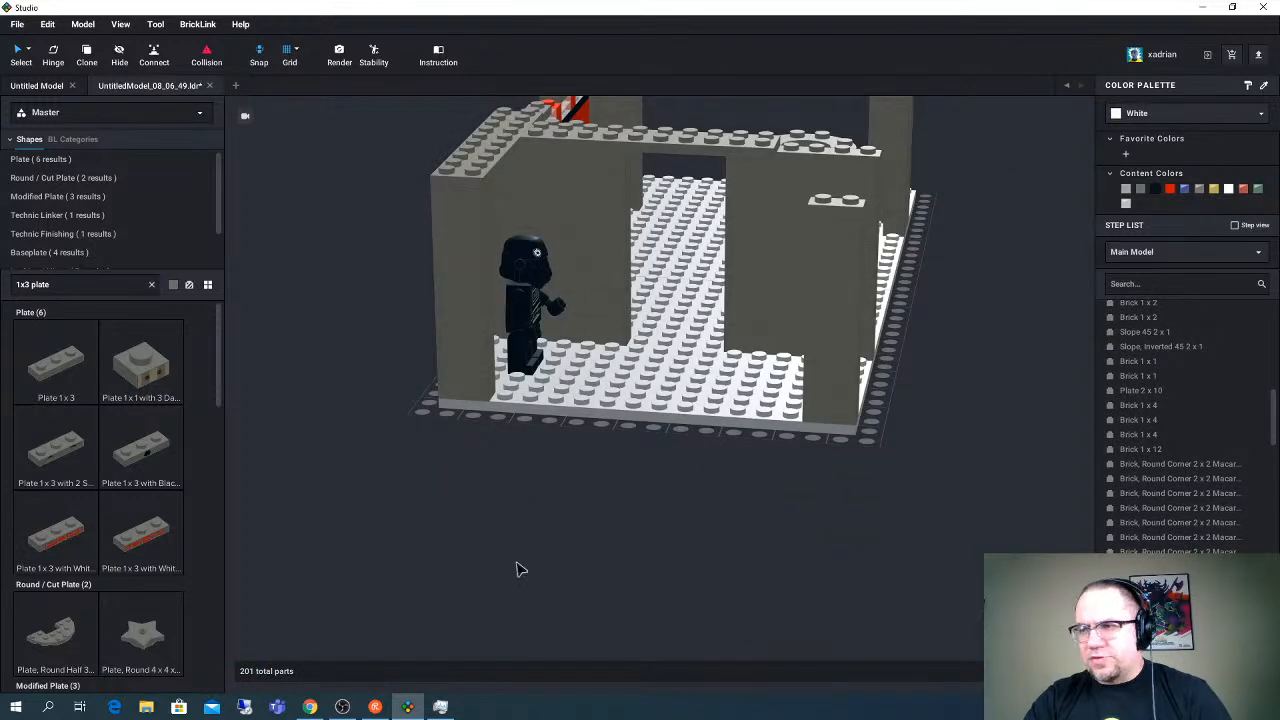
right_drag(516, 569, 517, 601)
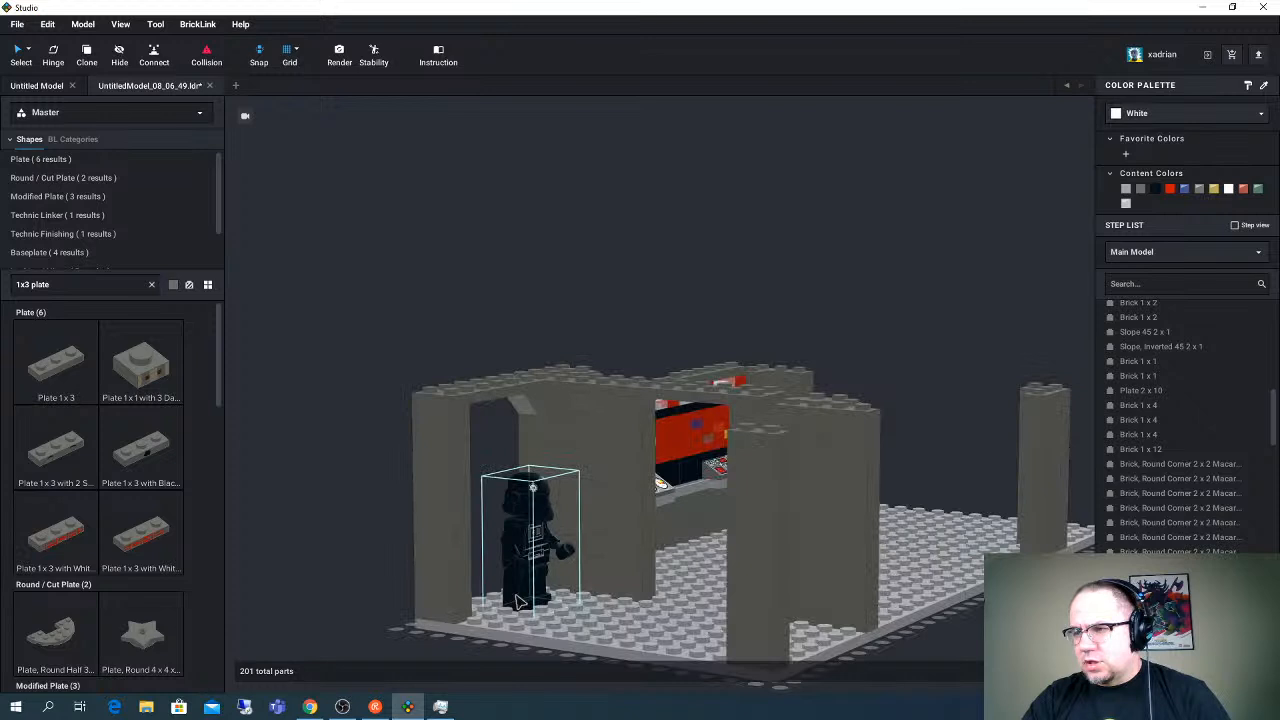
right_drag(517, 601, 478, 642)
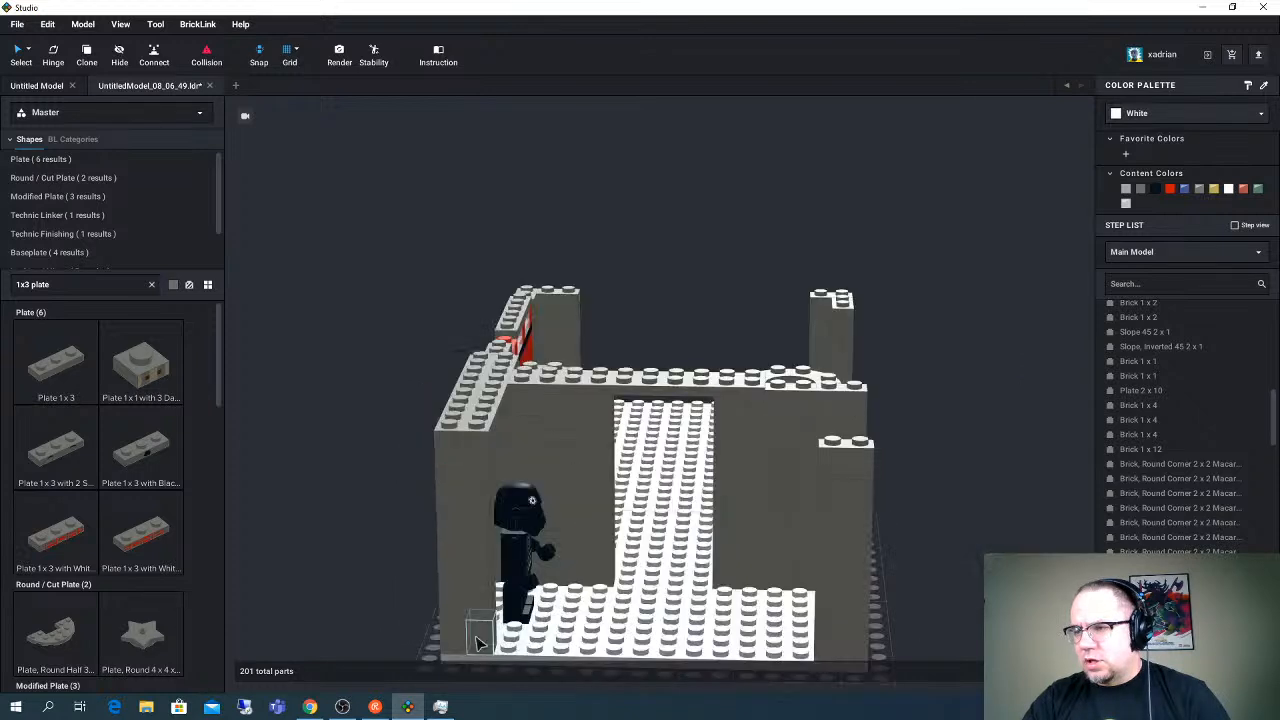
- Try deleting the lowest Brick 1 x 1 in the corner column beside the minifigure, and undo the deletion
click(478, 640)
key(Delete)
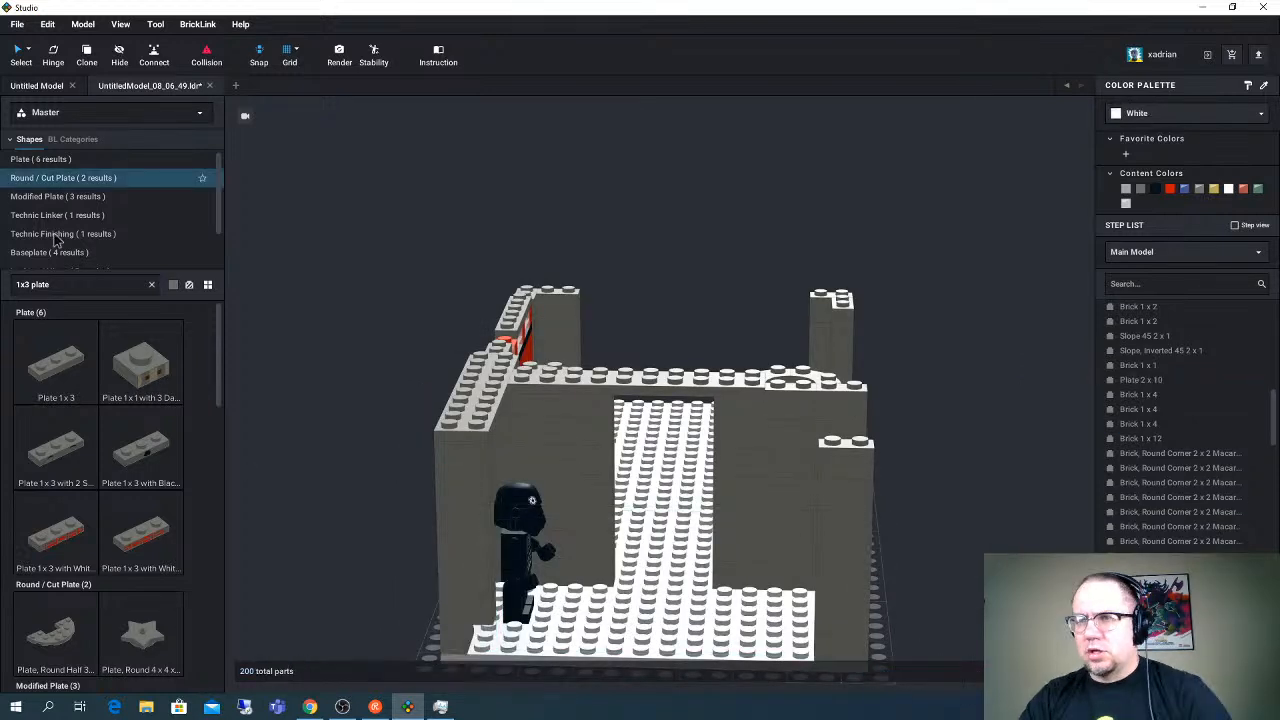
click(86, 285)
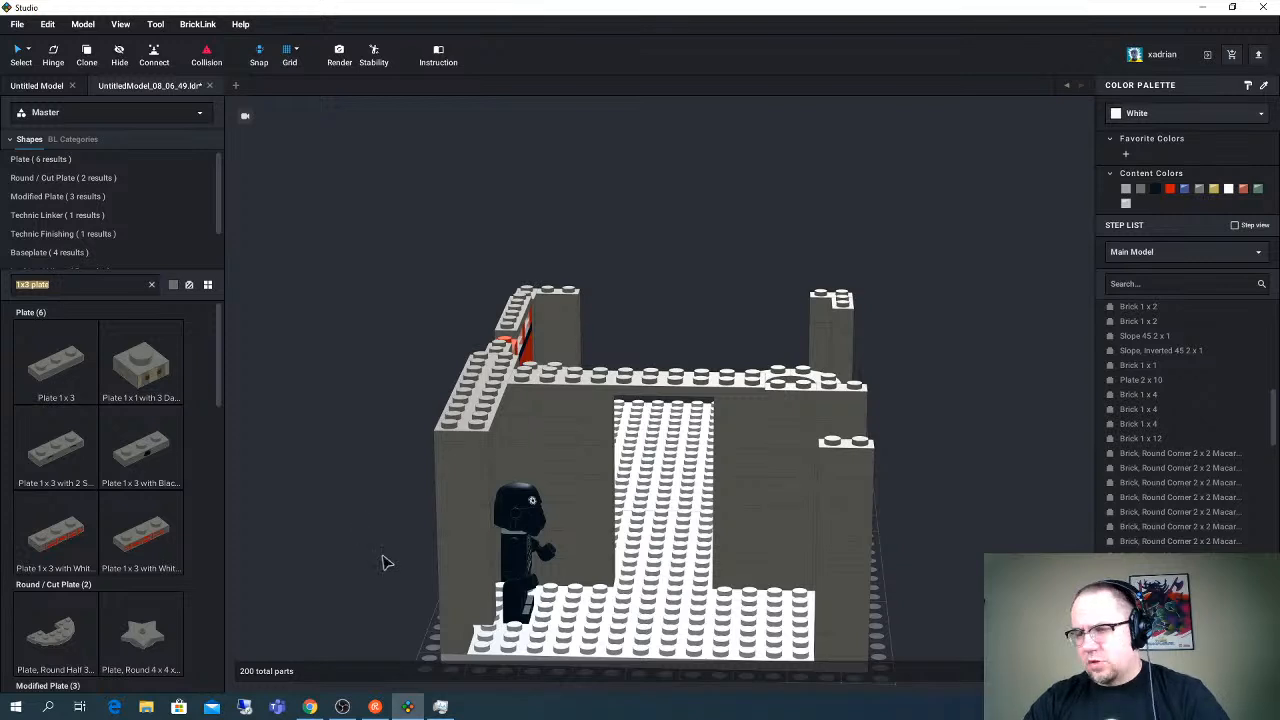
click(400, 614)
key(ctrl+z)
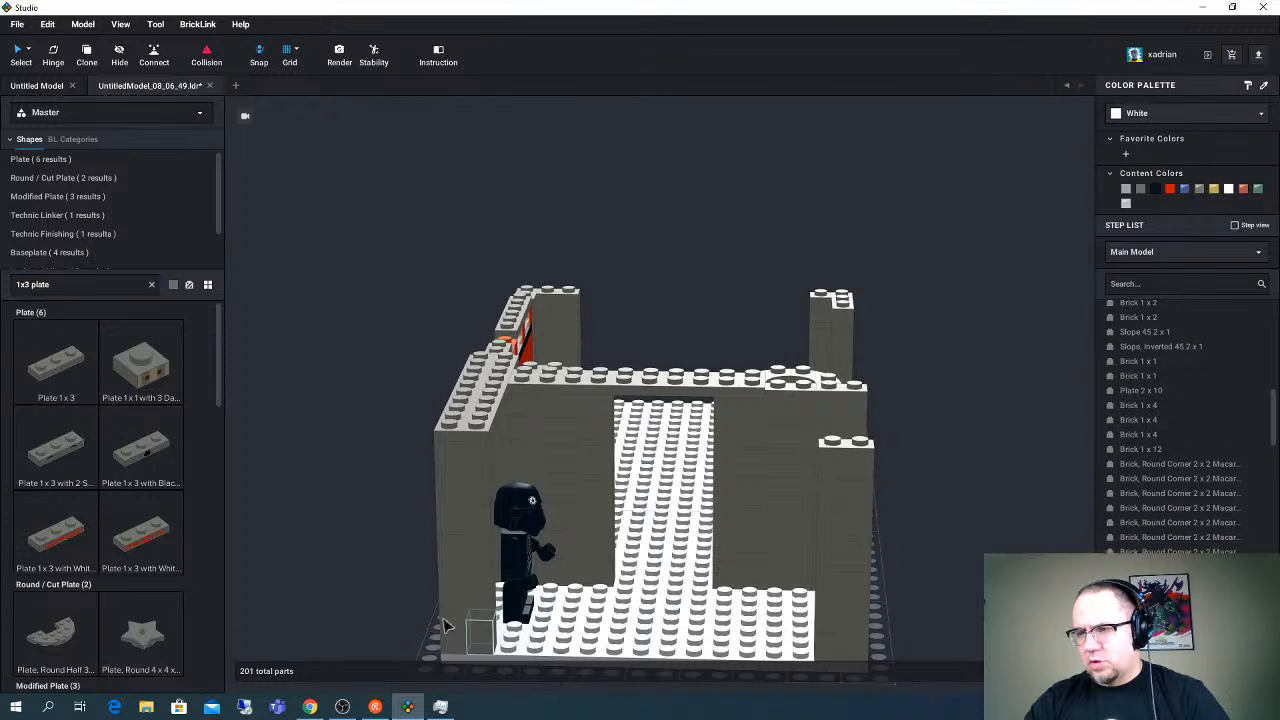
- Search the parts for "1x1 stud" and place a Brick, Modified 1 x 1 with Stud on 1 Side in front of the corner column
click(65, 288)
text(1)
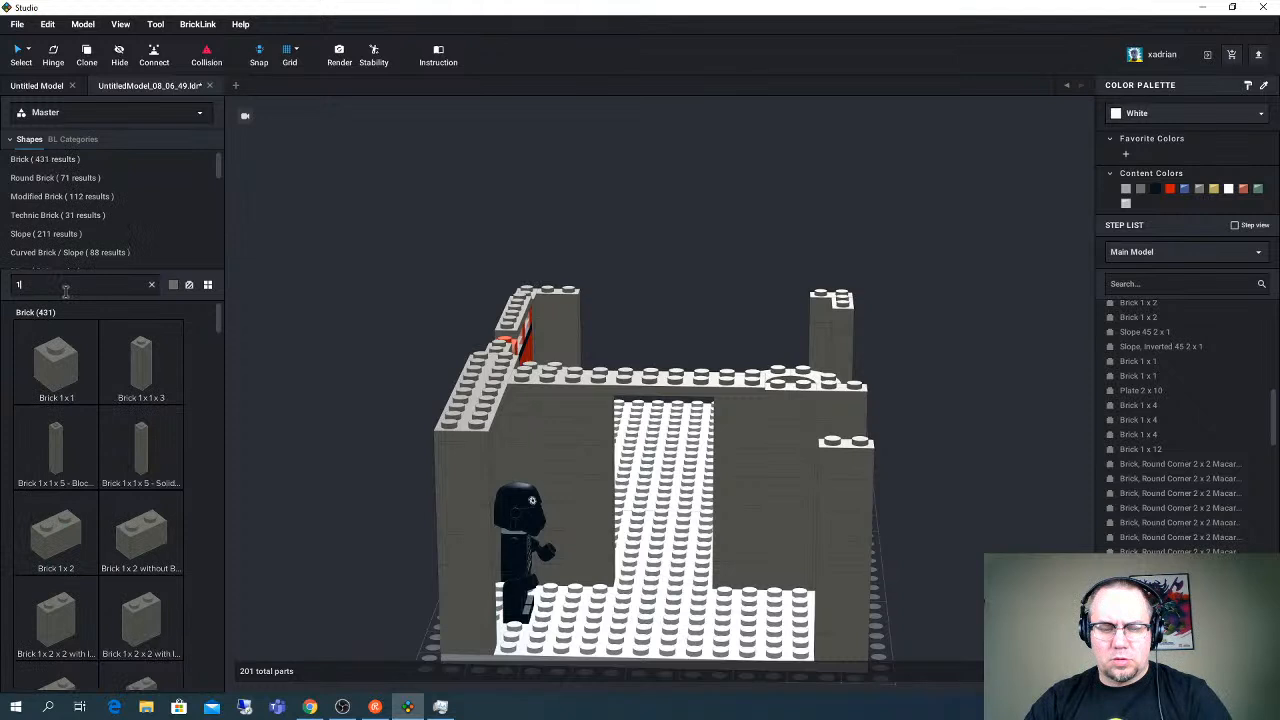
text(x)
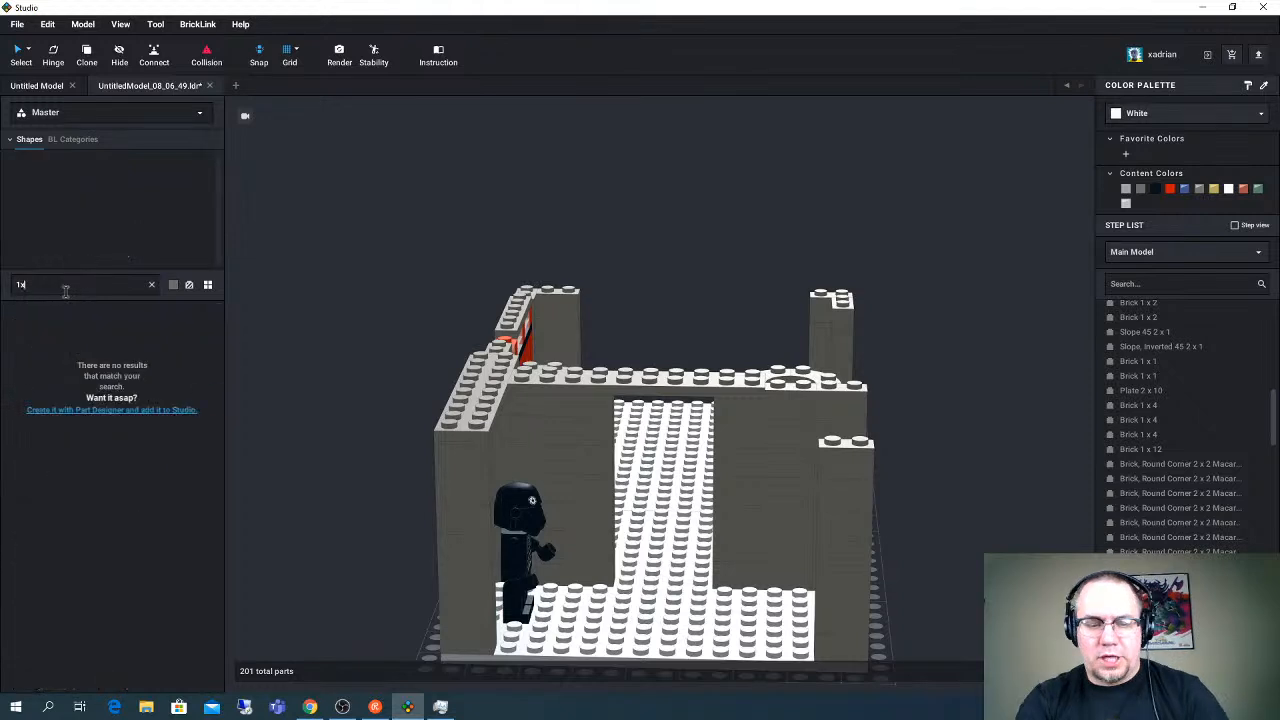
text(1)
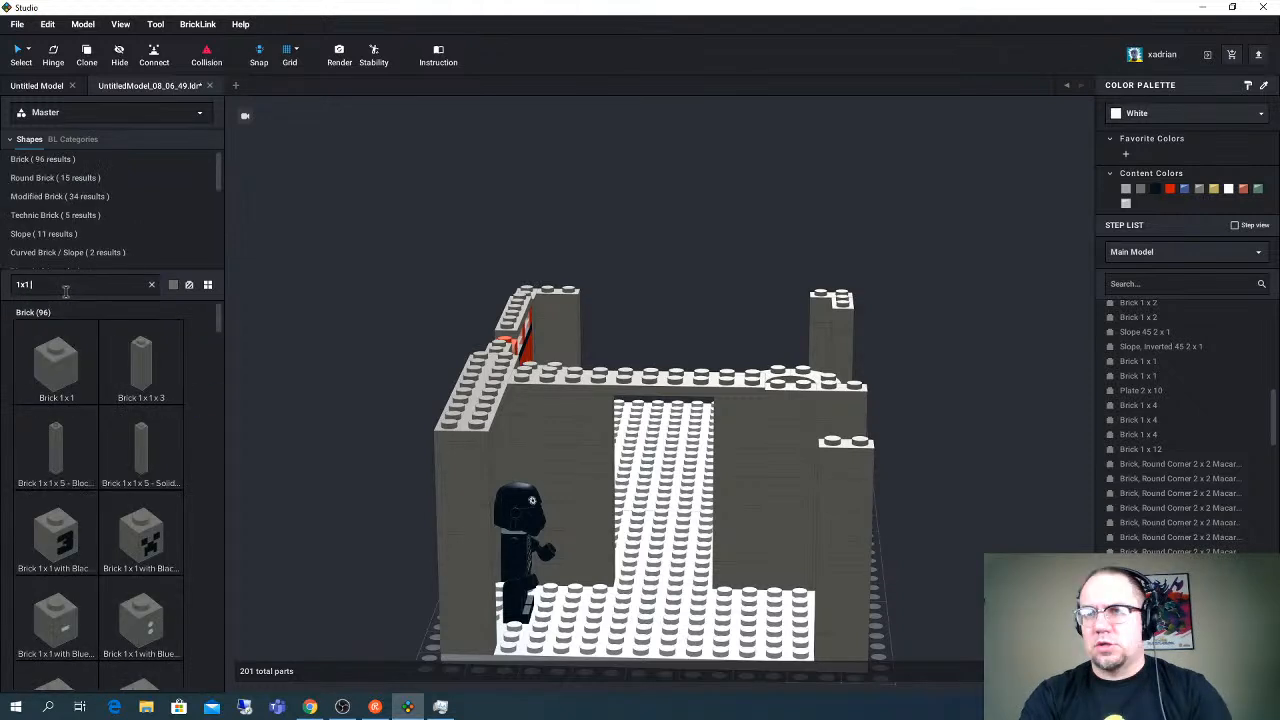
text( stud)
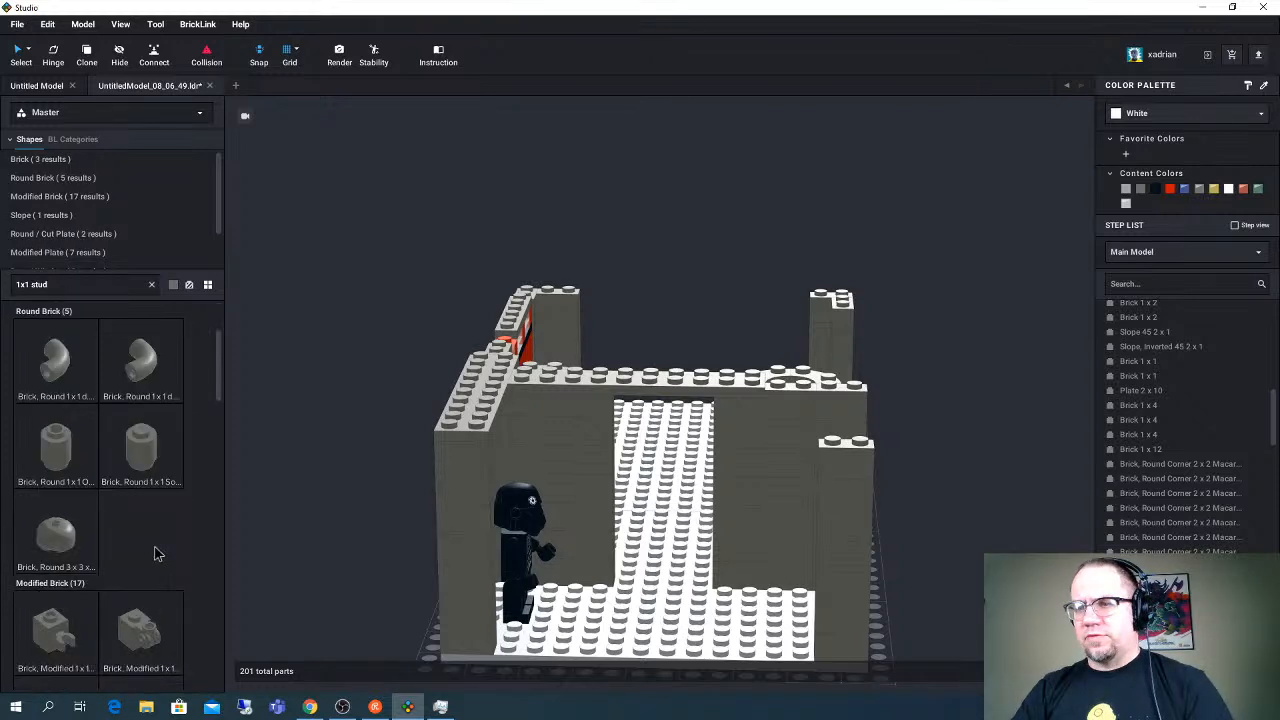
scroll(63, 533, down, 2)
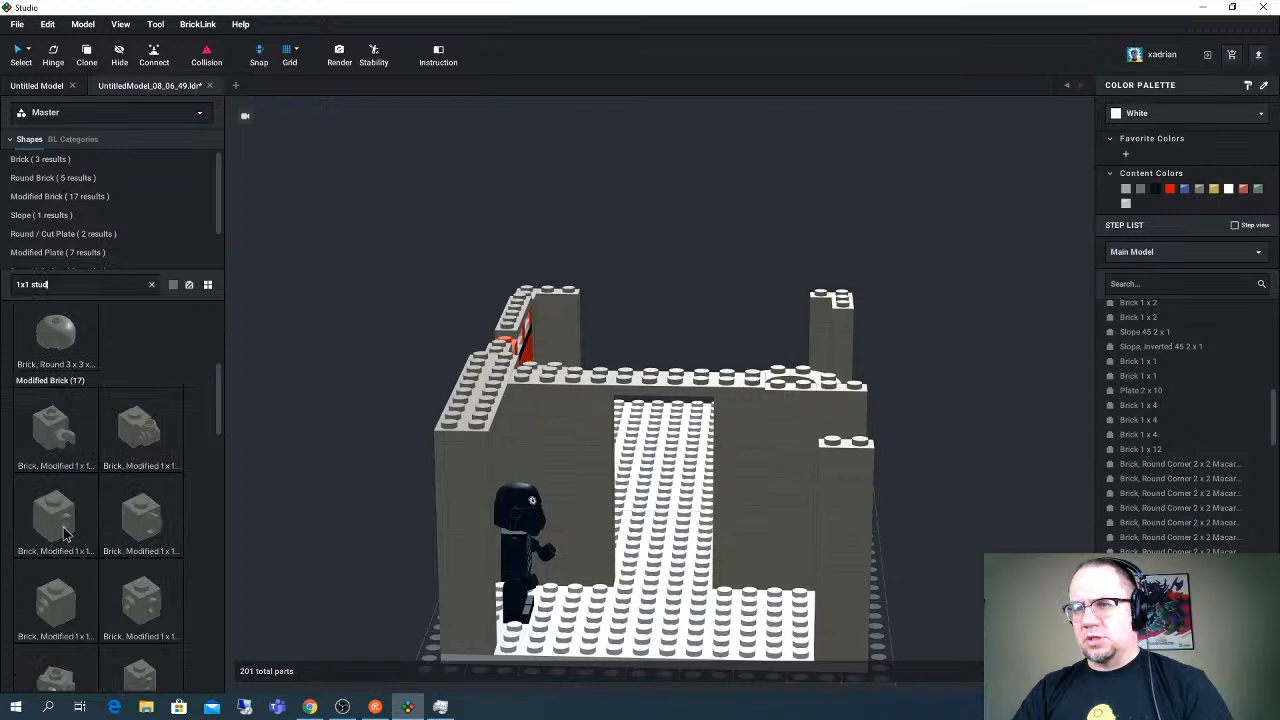
click(63, 533)
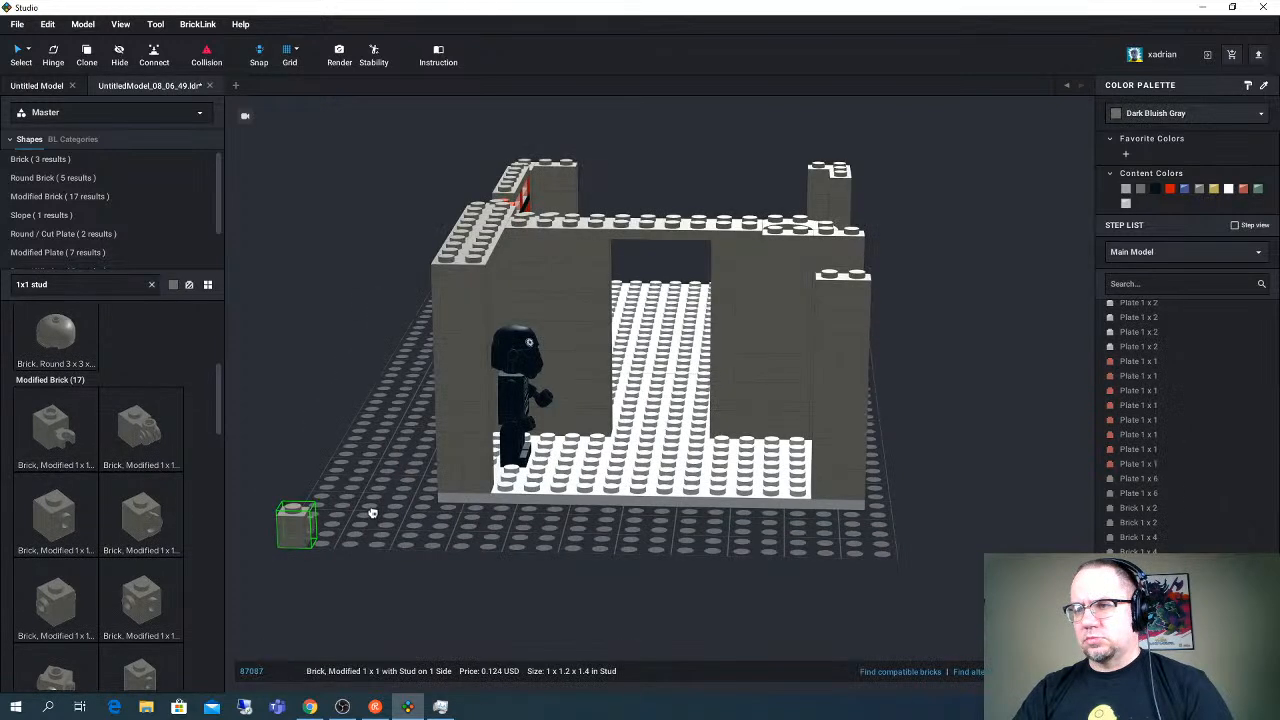
click(431, 530)
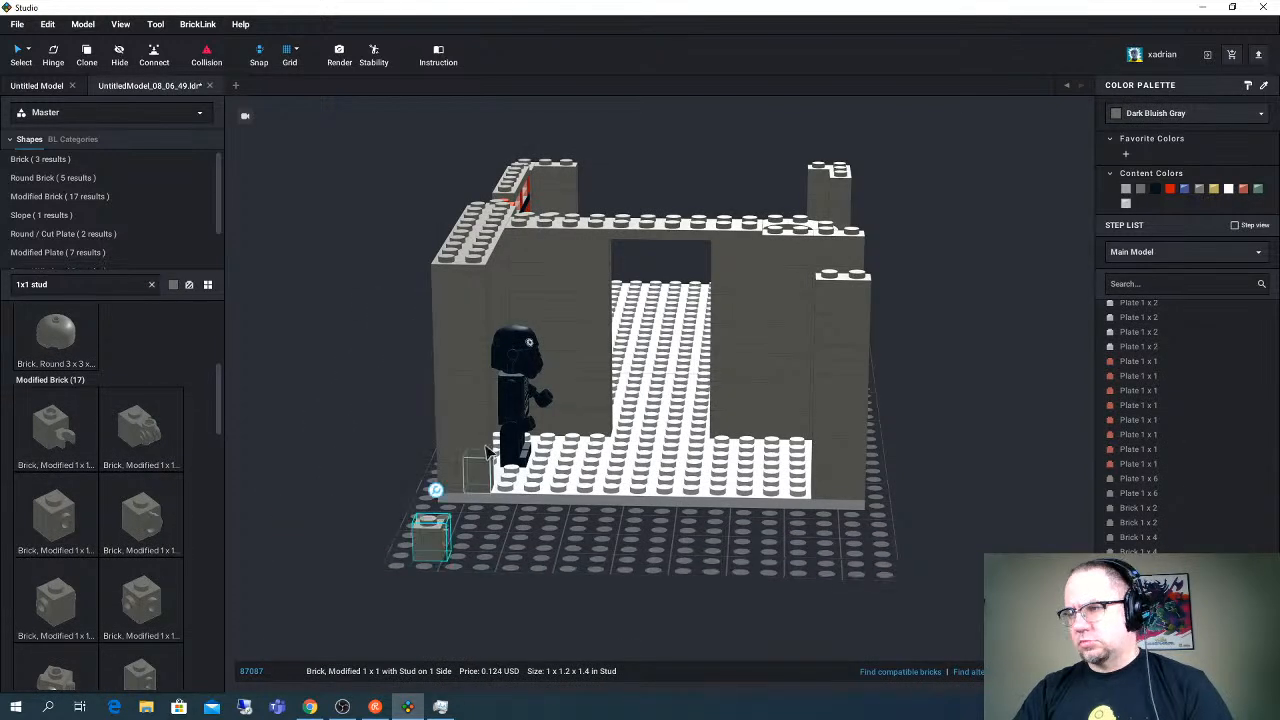
- Fit the stud-on-side brick into the second layer of the corner column beside the minifigure, its side stud facing the opening
click(488, 497)
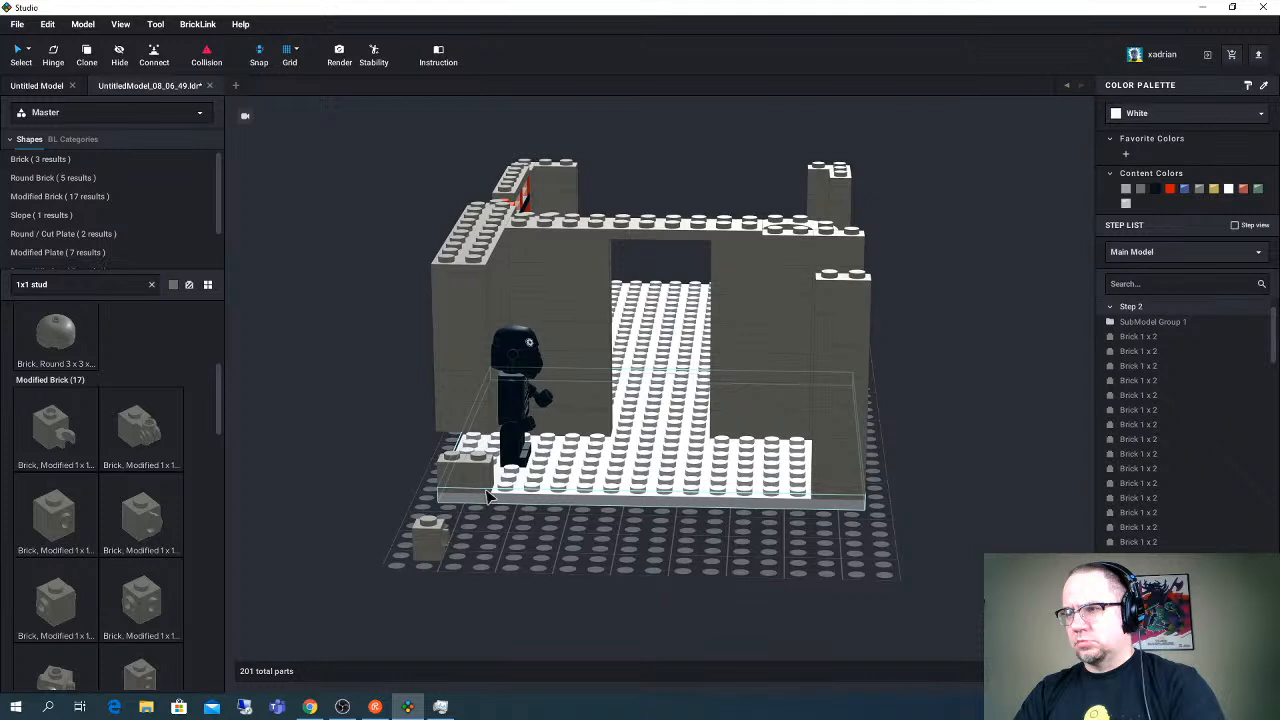
click(466, 462)
mouse_move(463, 462)
mouse_down()
mouse_move(447, 447)
mouse_move(479, 457)
mouse_up()
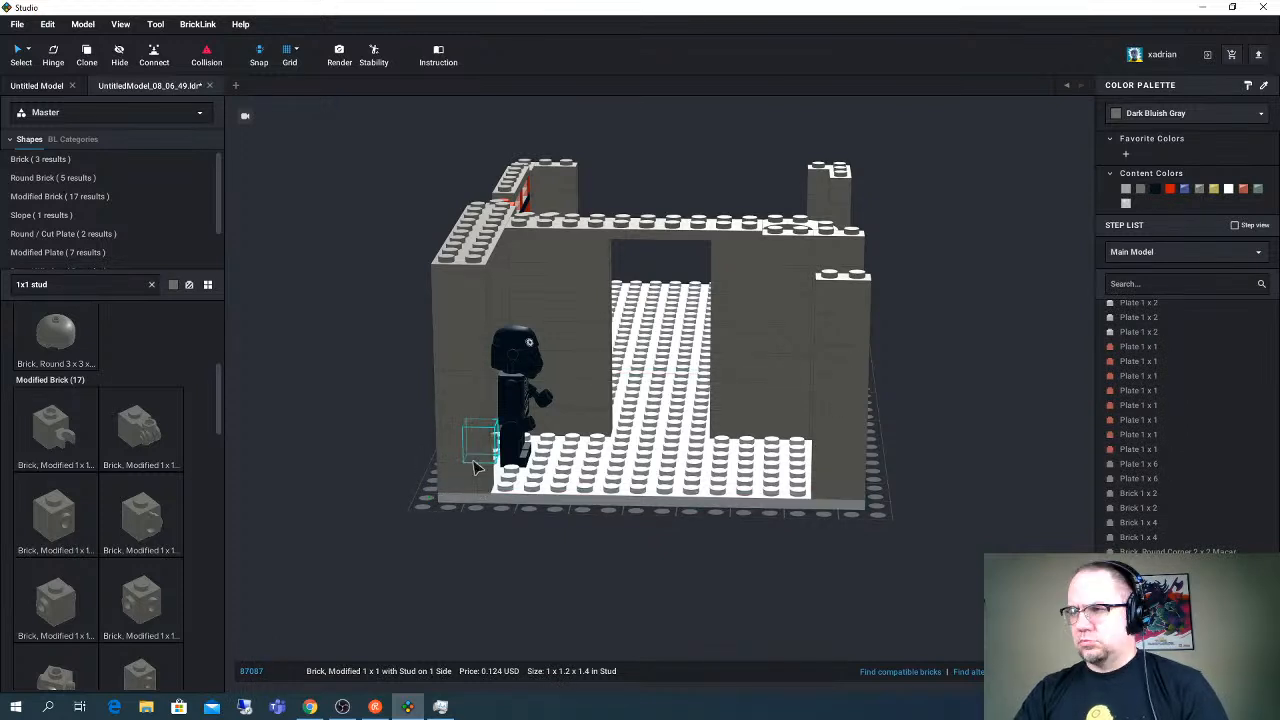
right_drag(475, 466, 503, 484)
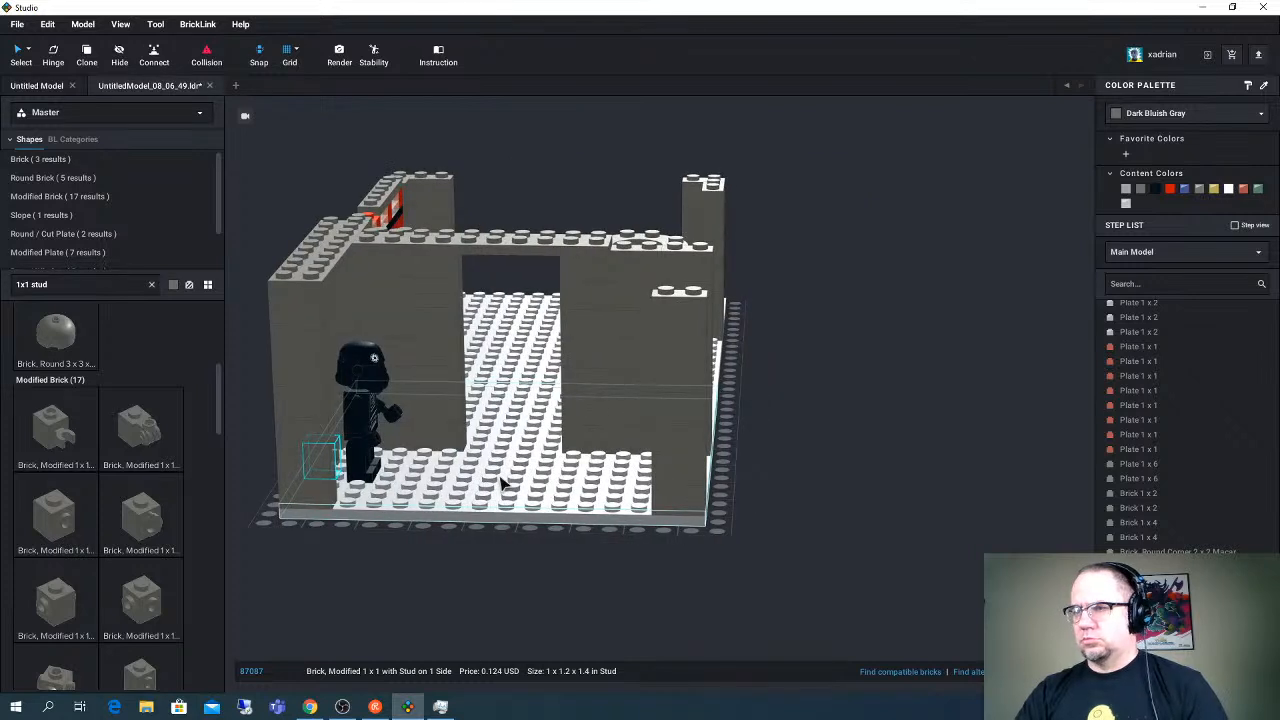
click(361, 572)
- Duplicate the stud-on-side brick from the corner column and place the spare on the grid in front of the base
click(335, 475)
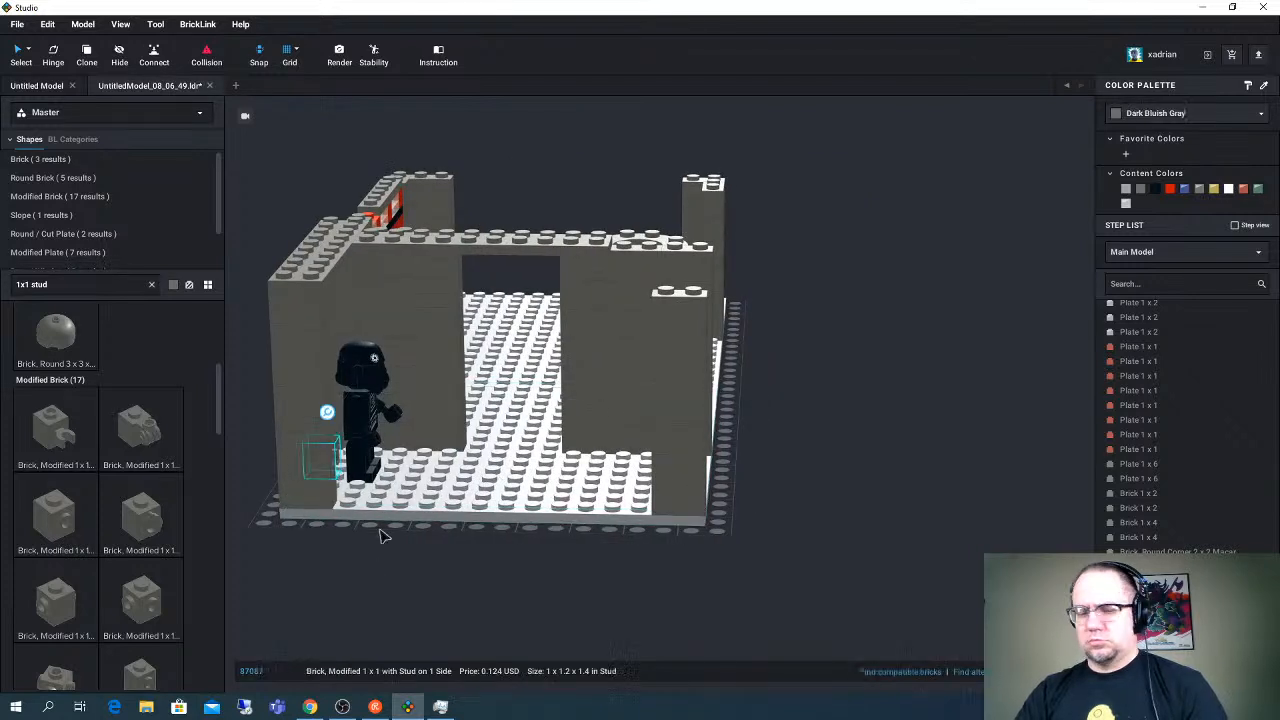
right_drag(380, 537, 447, 498)
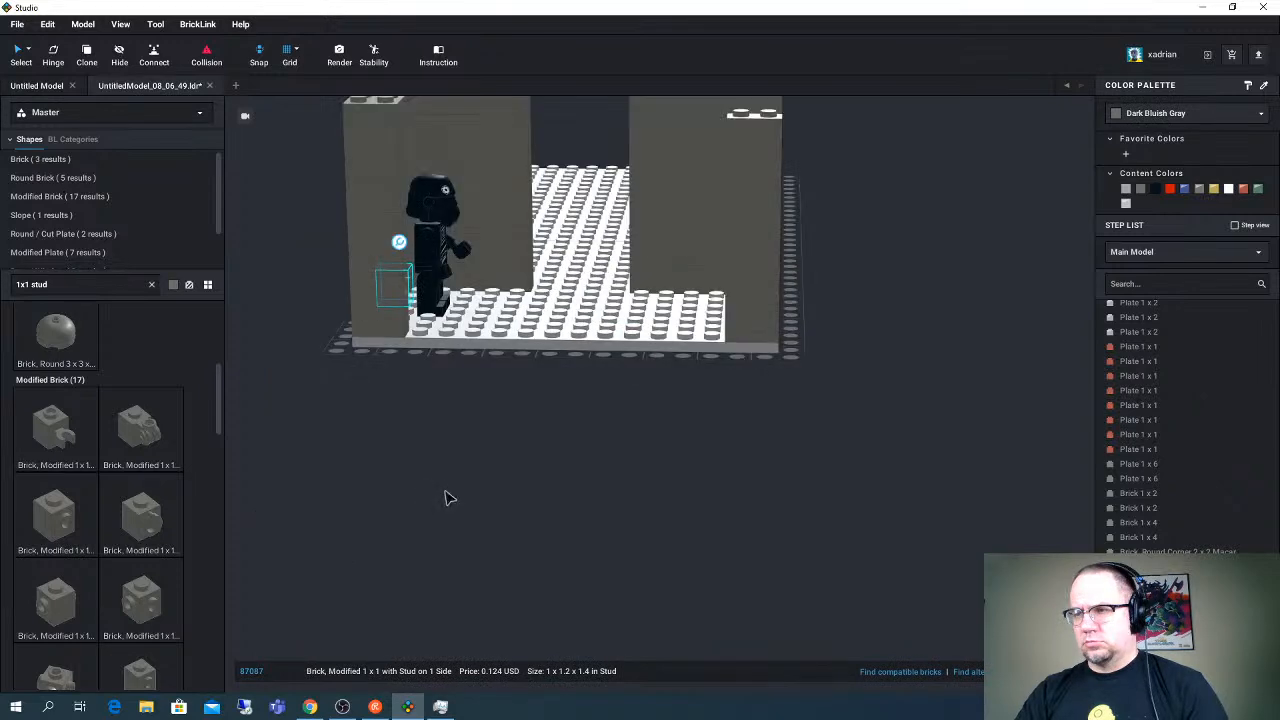
key(ctrl+x)
key(ctrl+v)
click(387, 392)
- Search the parts for "1x6 tile" and lay two Tile 1 x 6 end to end along the base's open end
click(81, 286)
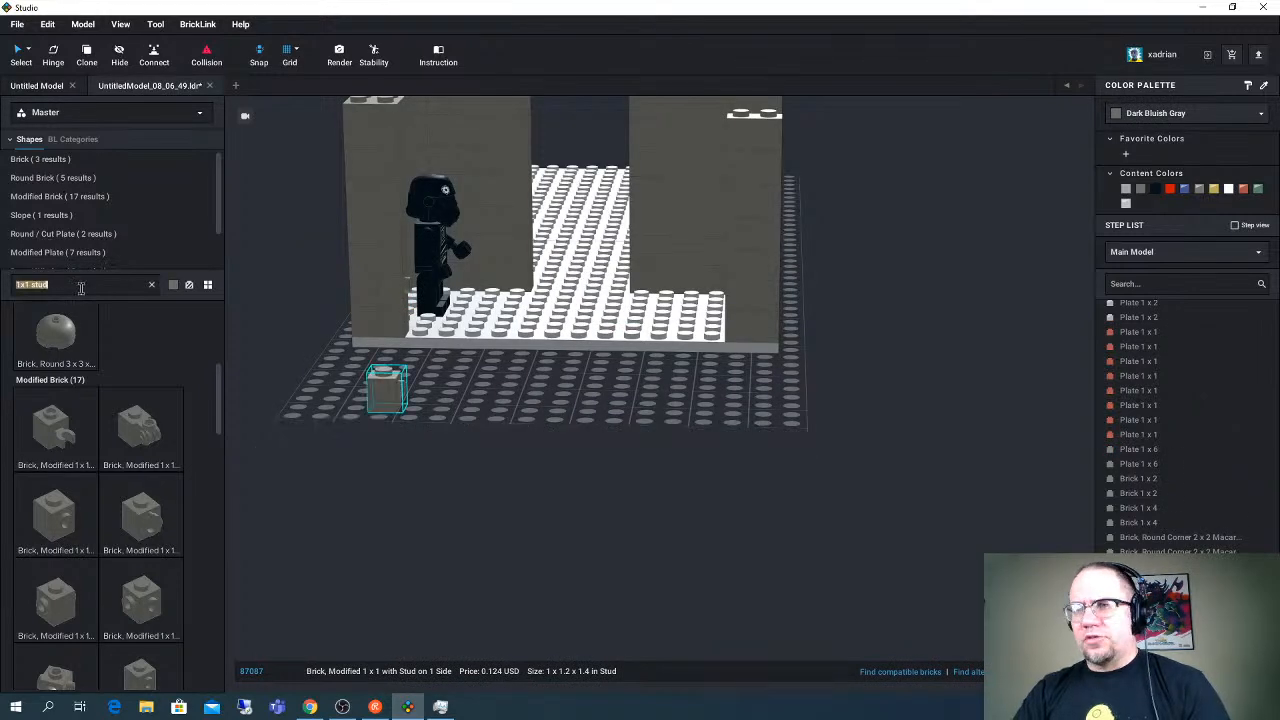
text(1x)
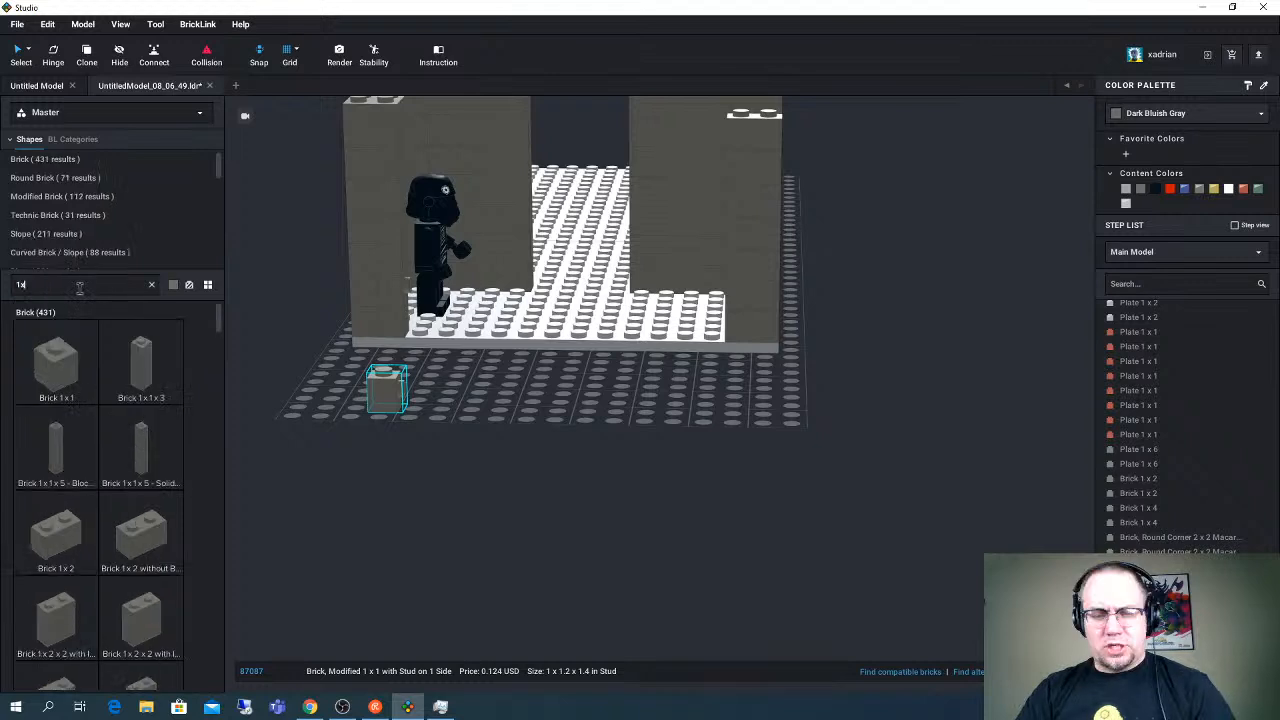
text(6 t)
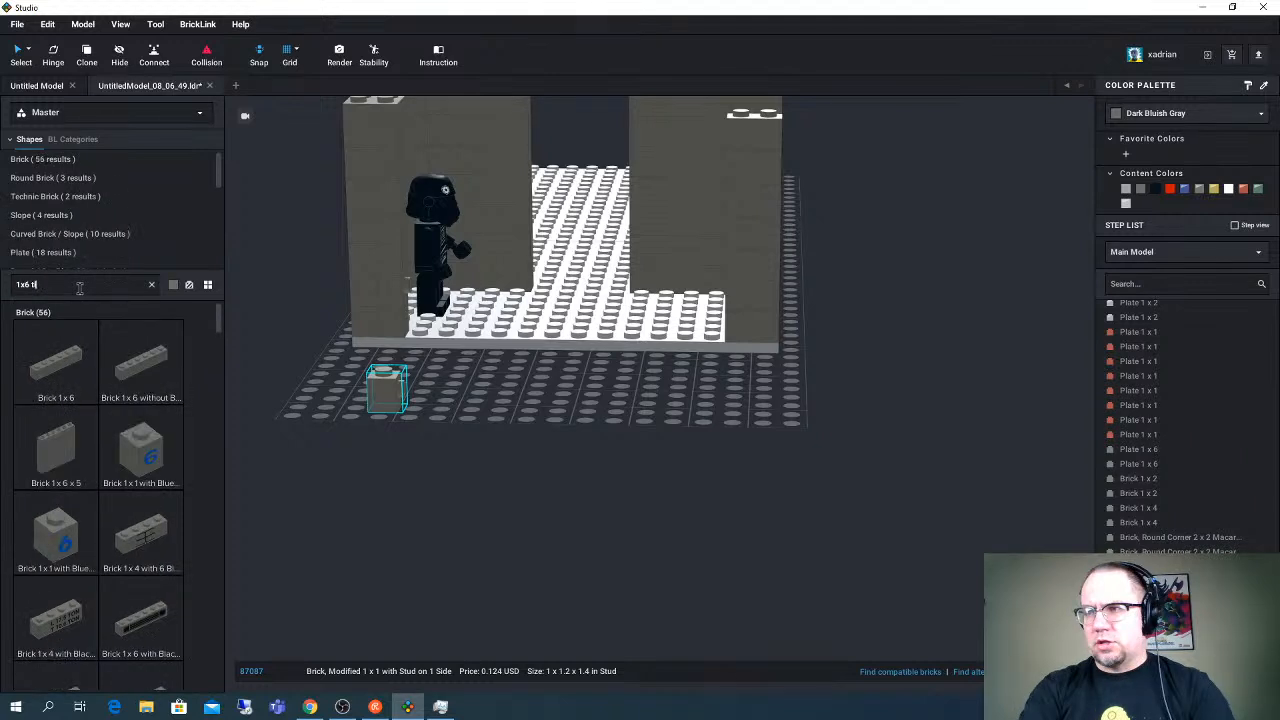
text(ile)
drag(56, 362, 607, 316)
- Search the parts for "1x6 brick", add a Brick 1 x 6, and stand it upright beside the corner column
click(59, 284)
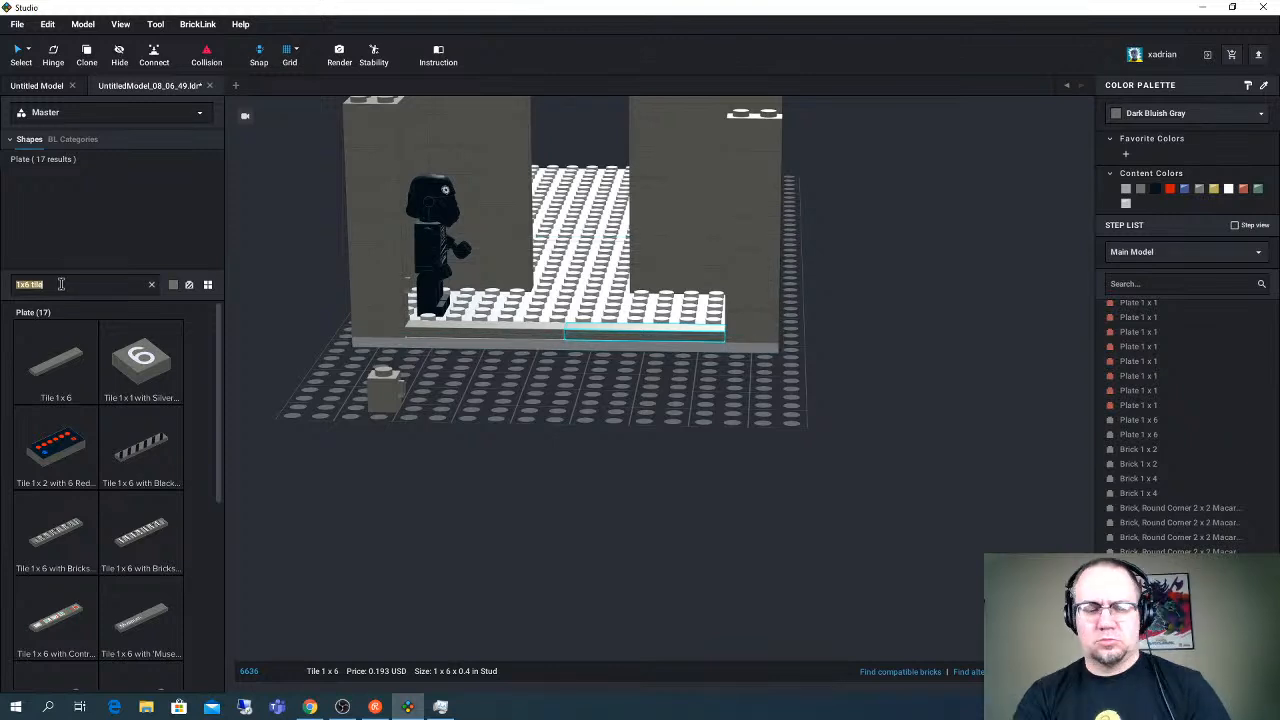
text(1x)
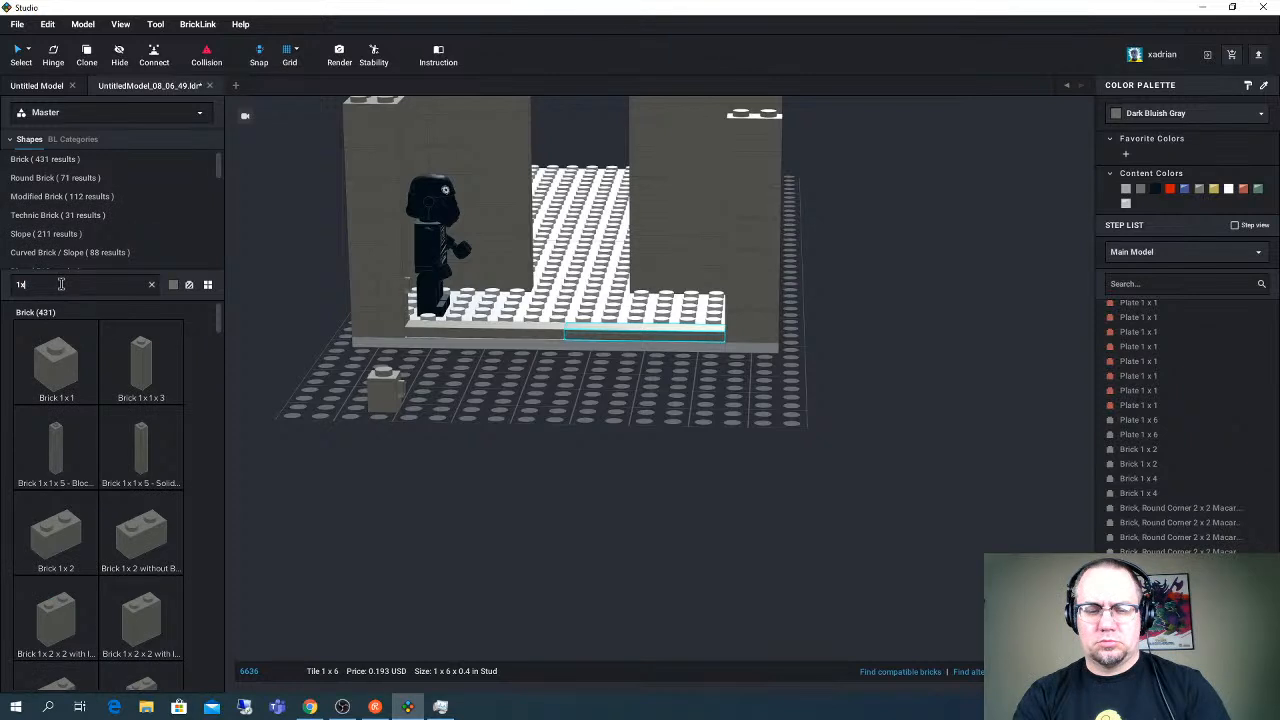
text(6 brick)
drag(56, 365, 475, 430)
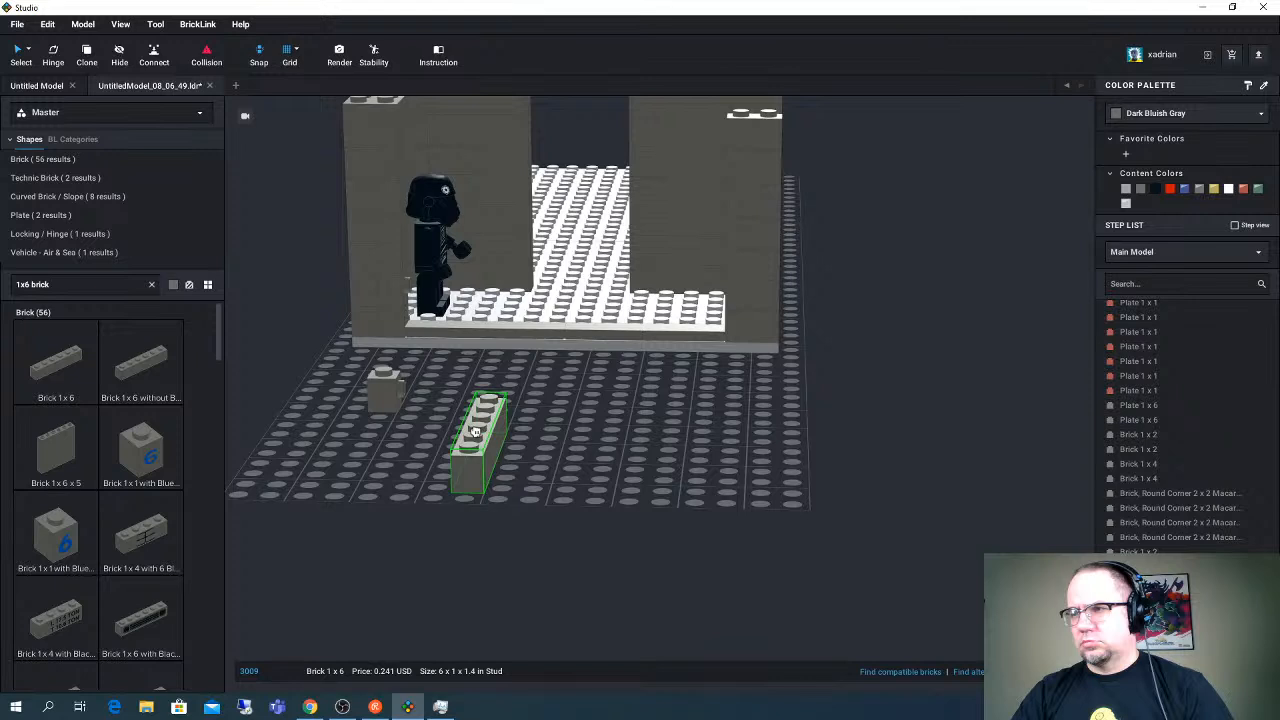
drag(475, 430, 445, 257)
scroll(463, 357, up, 1)
scroll(463, 357, up, 2)
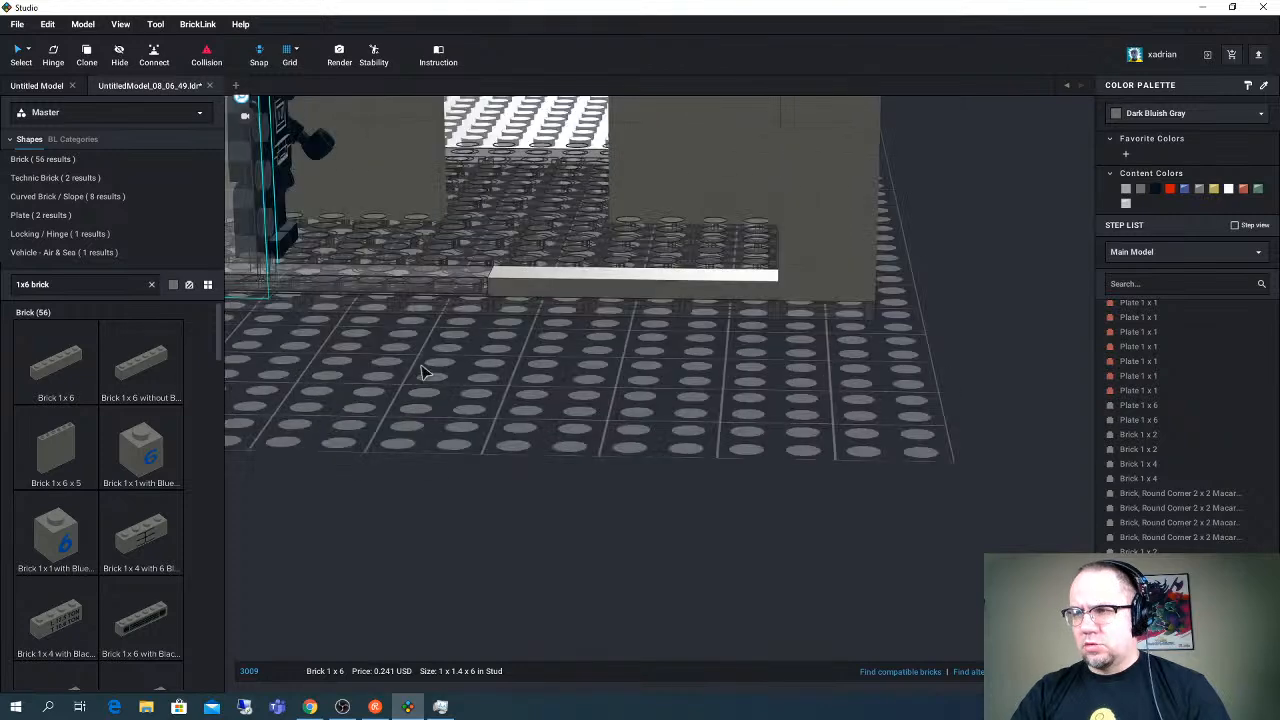
- Attach the upright Brick 1 x 6 to the corner column's side stud above the tiles, its own studs facing the opening
middle_drag(357, 351, 566, 400)
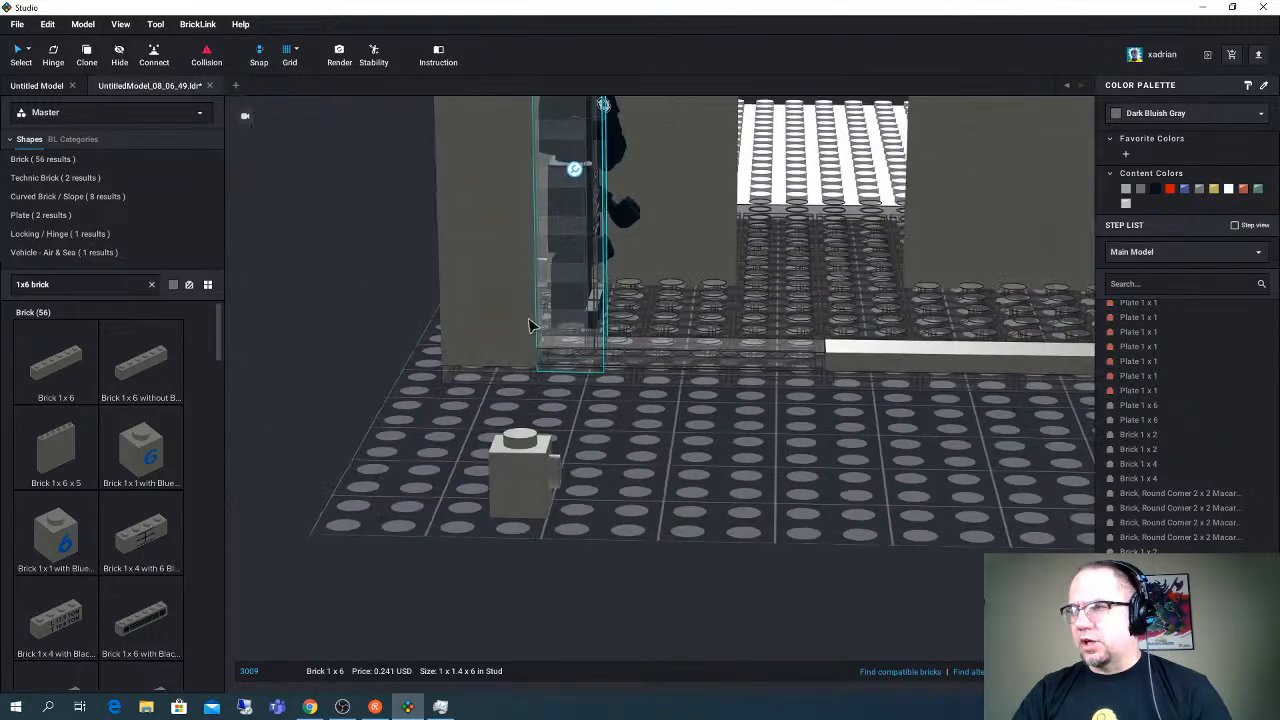
drag(567, 322, 580, 271)
scroll(580, 271, up, 3)
right_drag(580, 270, 620, 282)
drag(582, 266, 650, 337)
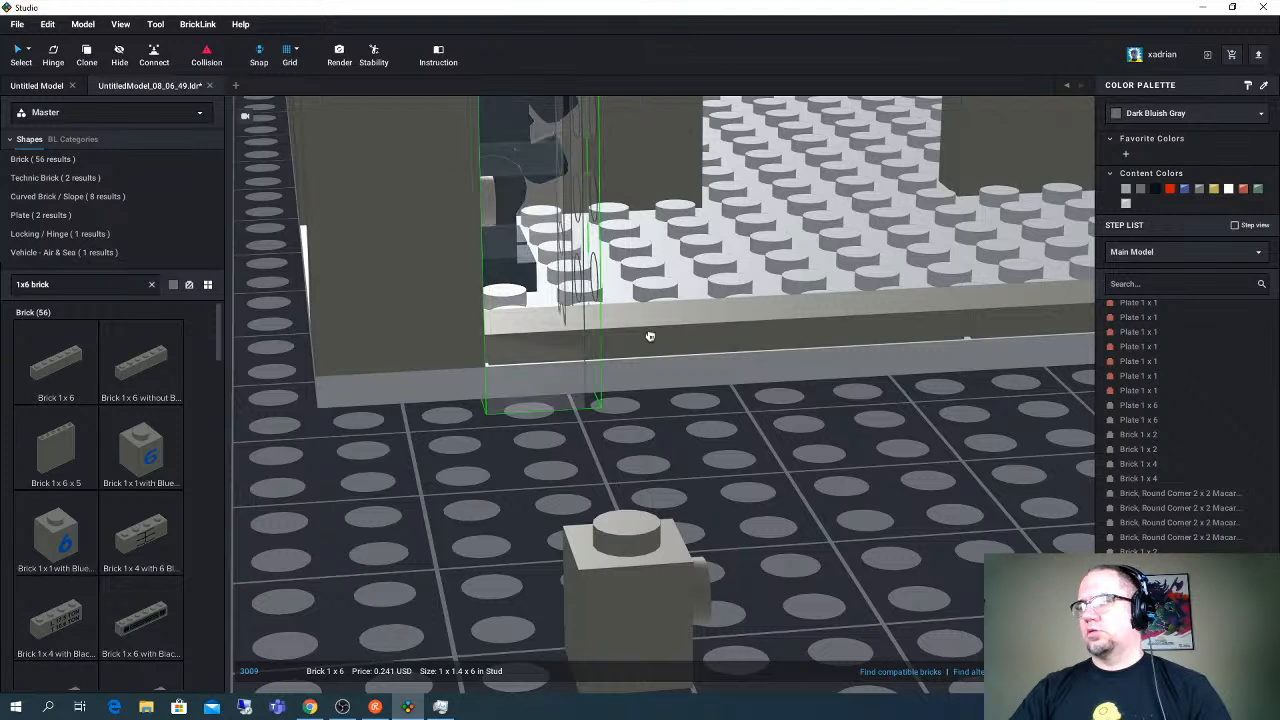
right_drag(650, 337, 657, 337)
drag(657, 337, 620, 247)
right_drag(578, 238, 575, 236)
right_drag(604, 303, 600, 335)
click(607, 560)
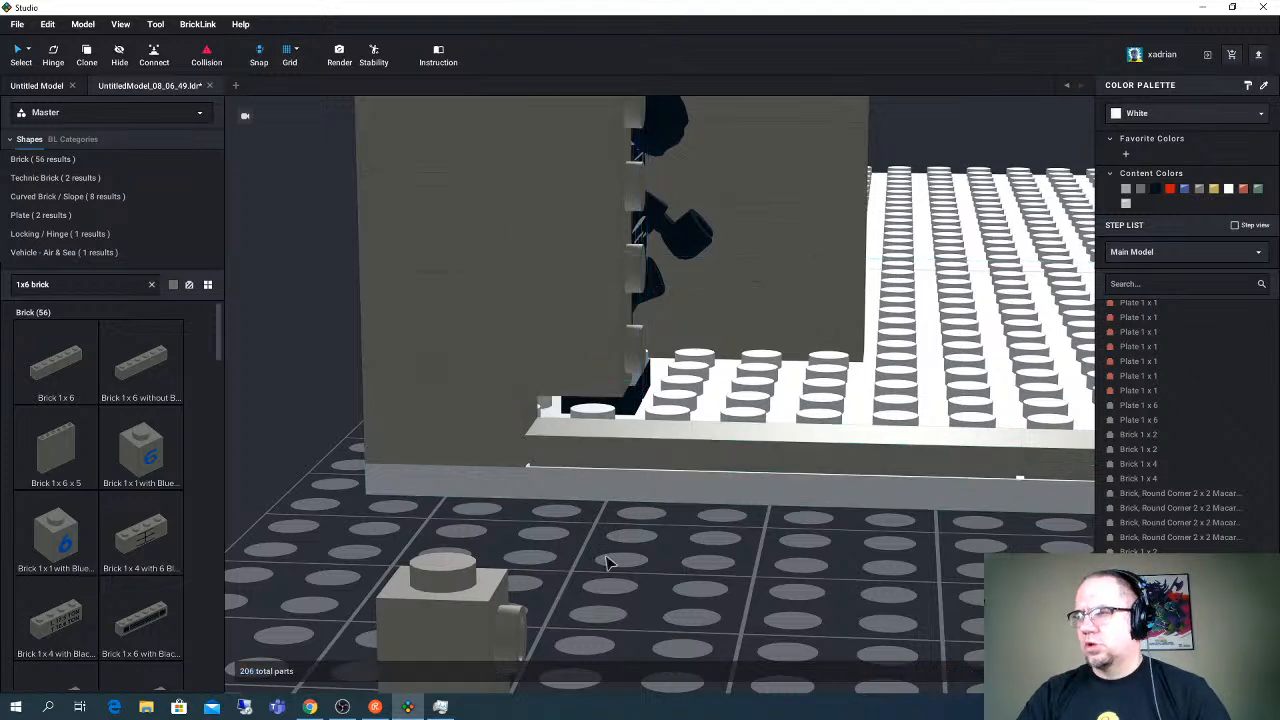
- Save the model under the file name "Death Star Hallway"
scroll(607, 561, down, 2)
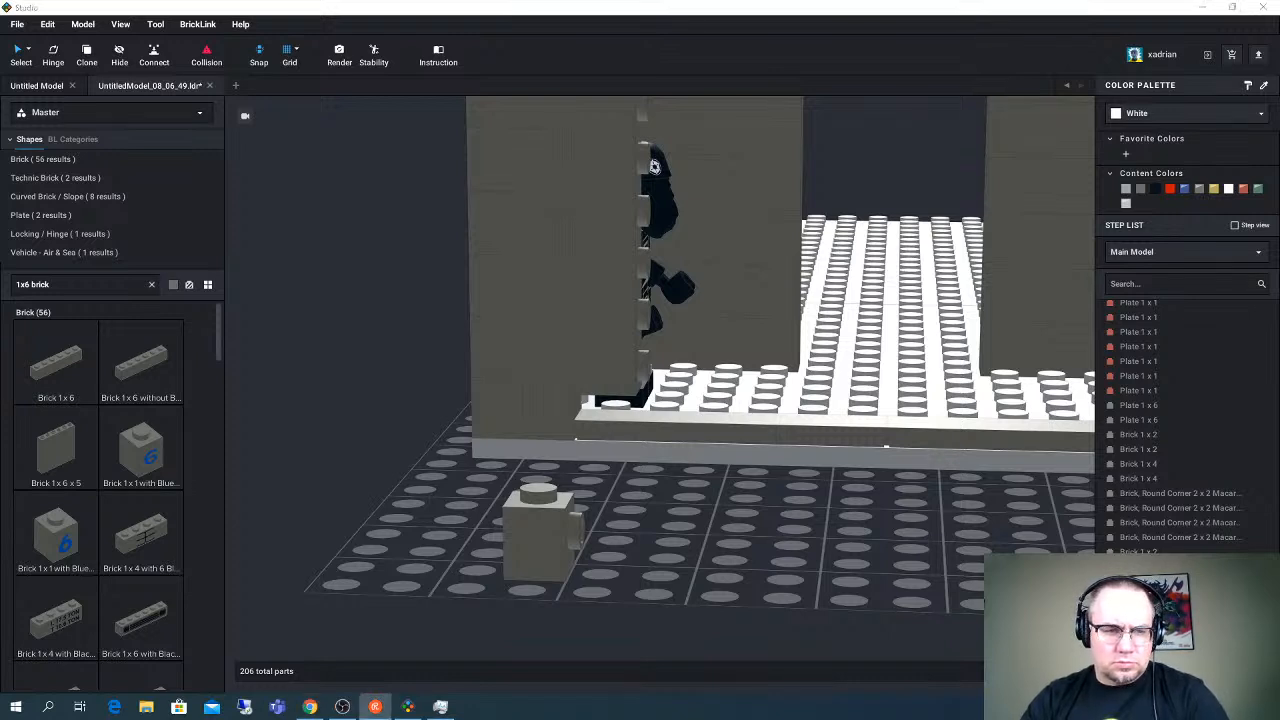
click(637, 501)
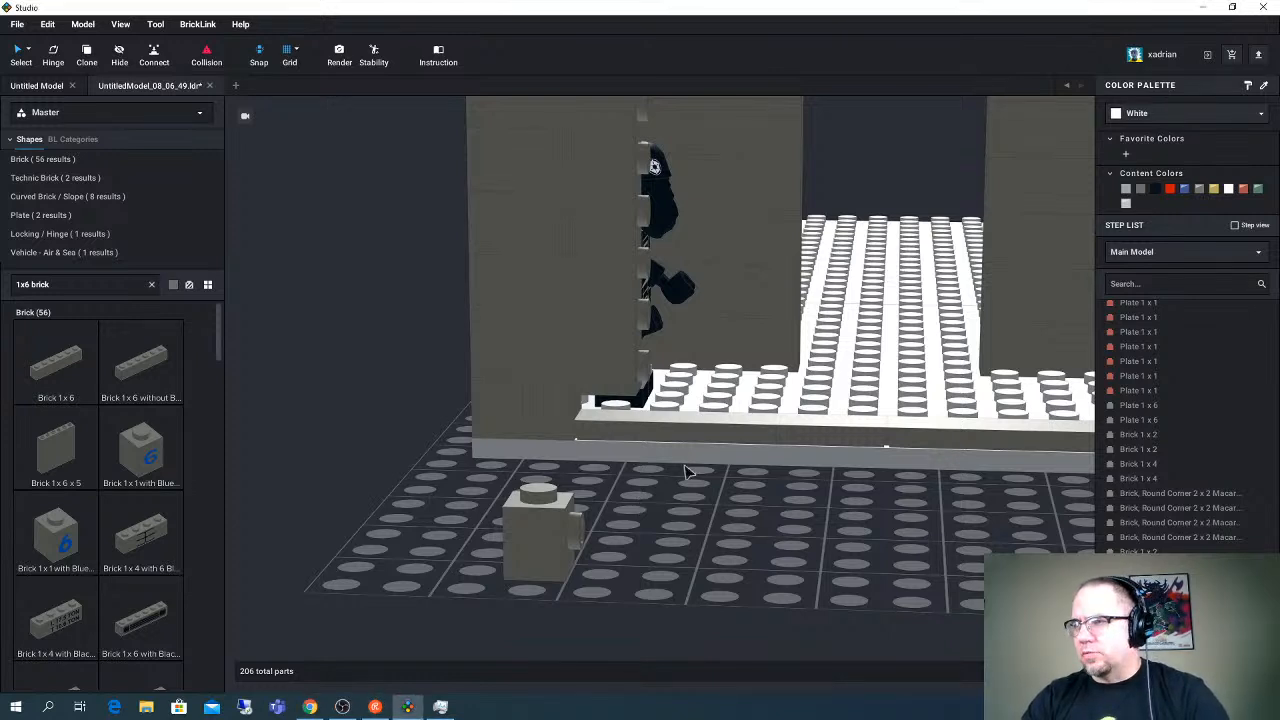
right_drag(687, 472, 677, 480)
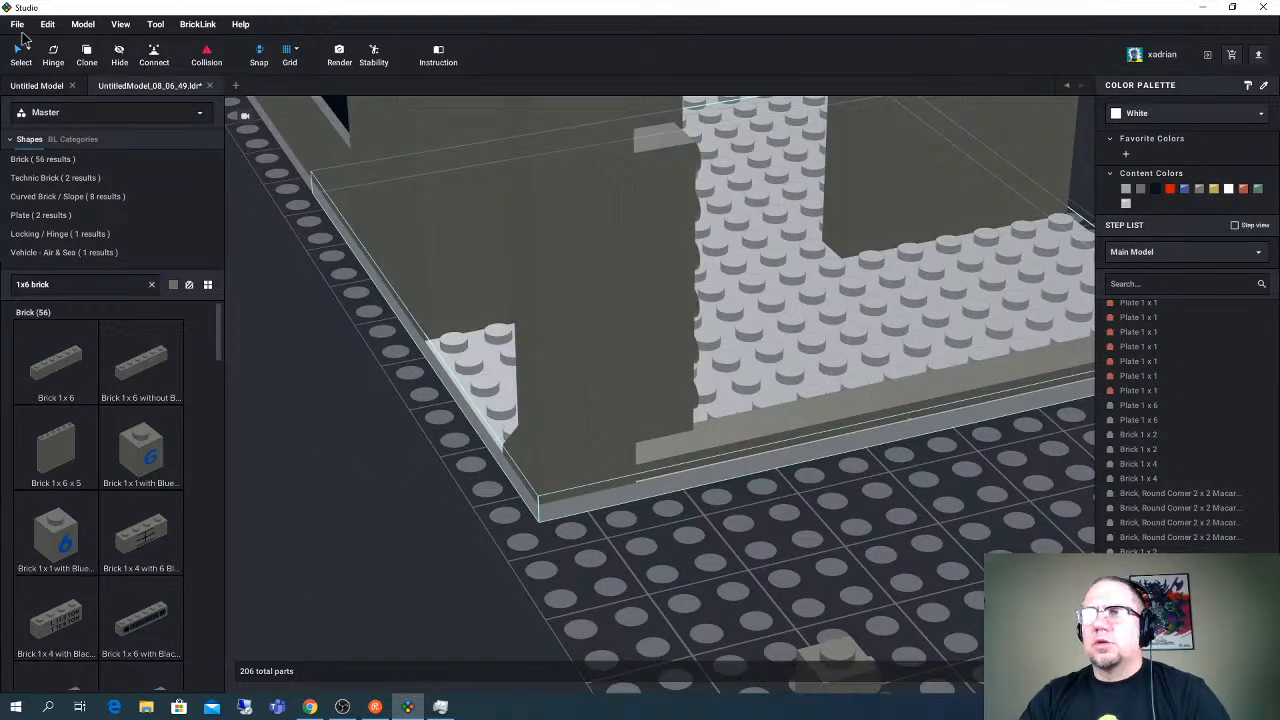
click(16, 25)
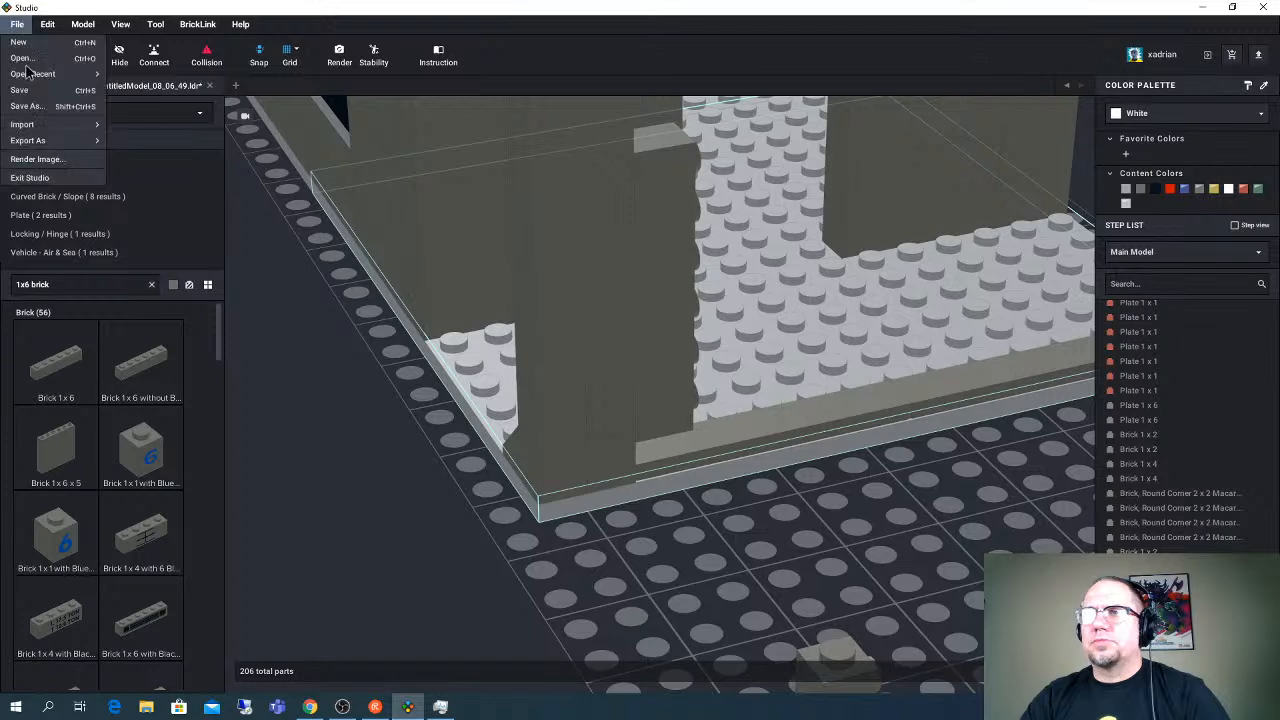
click(24, 91)
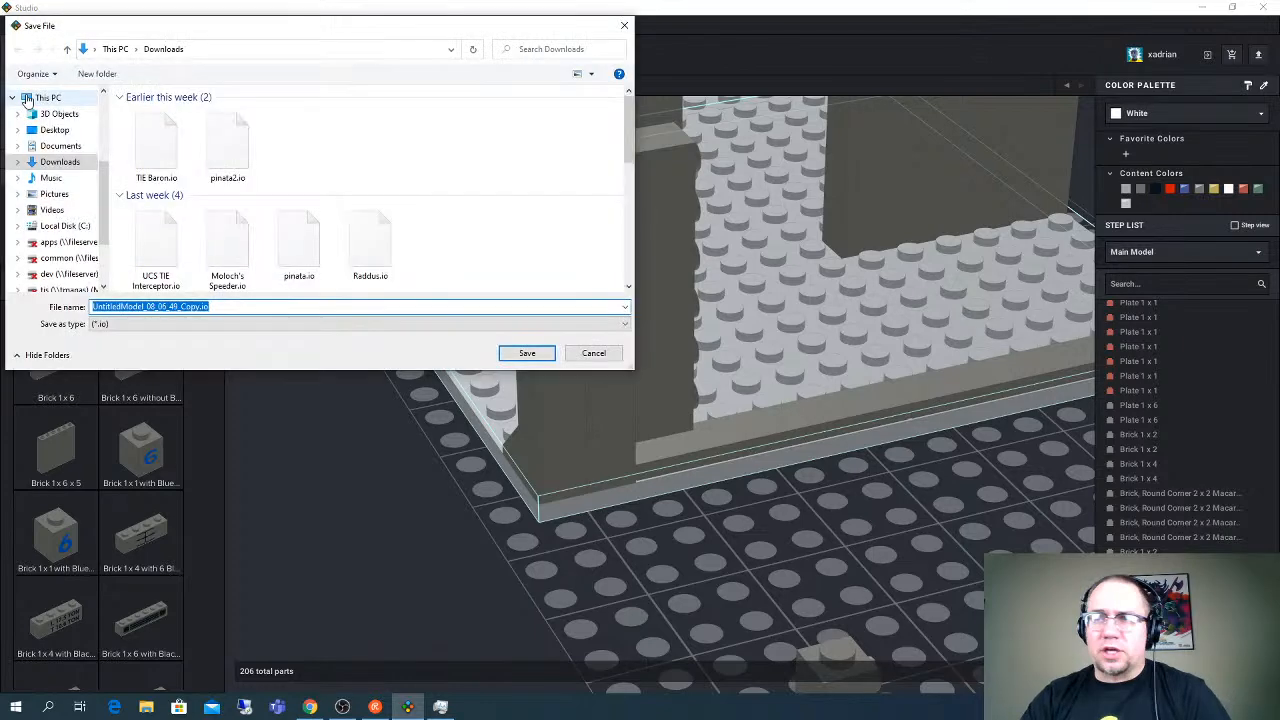
text(Death Star)
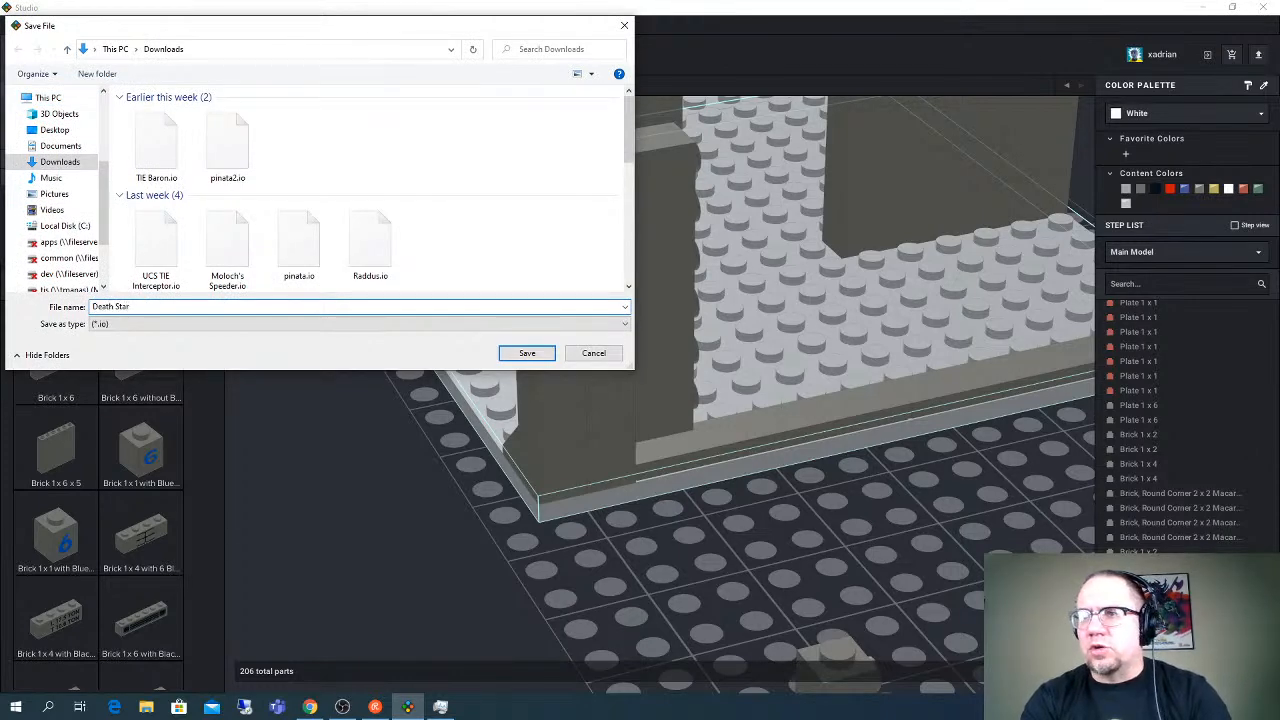
text( Hallway)
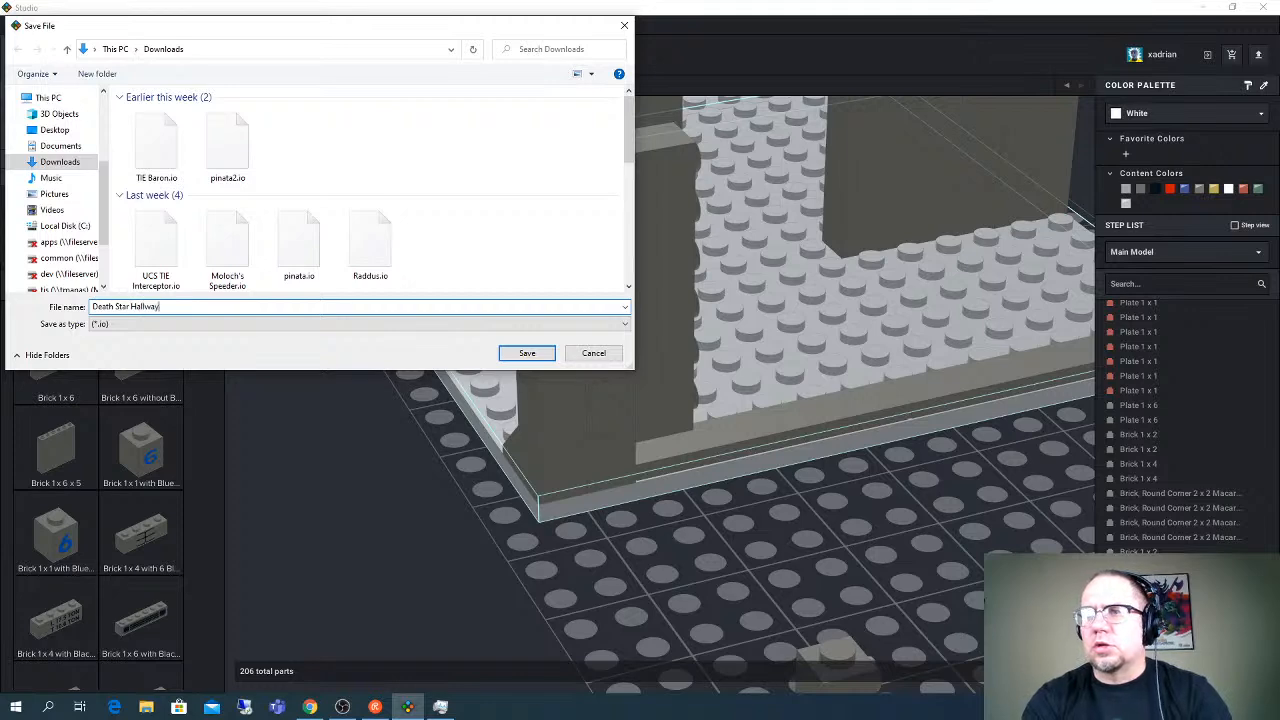
key(Return)
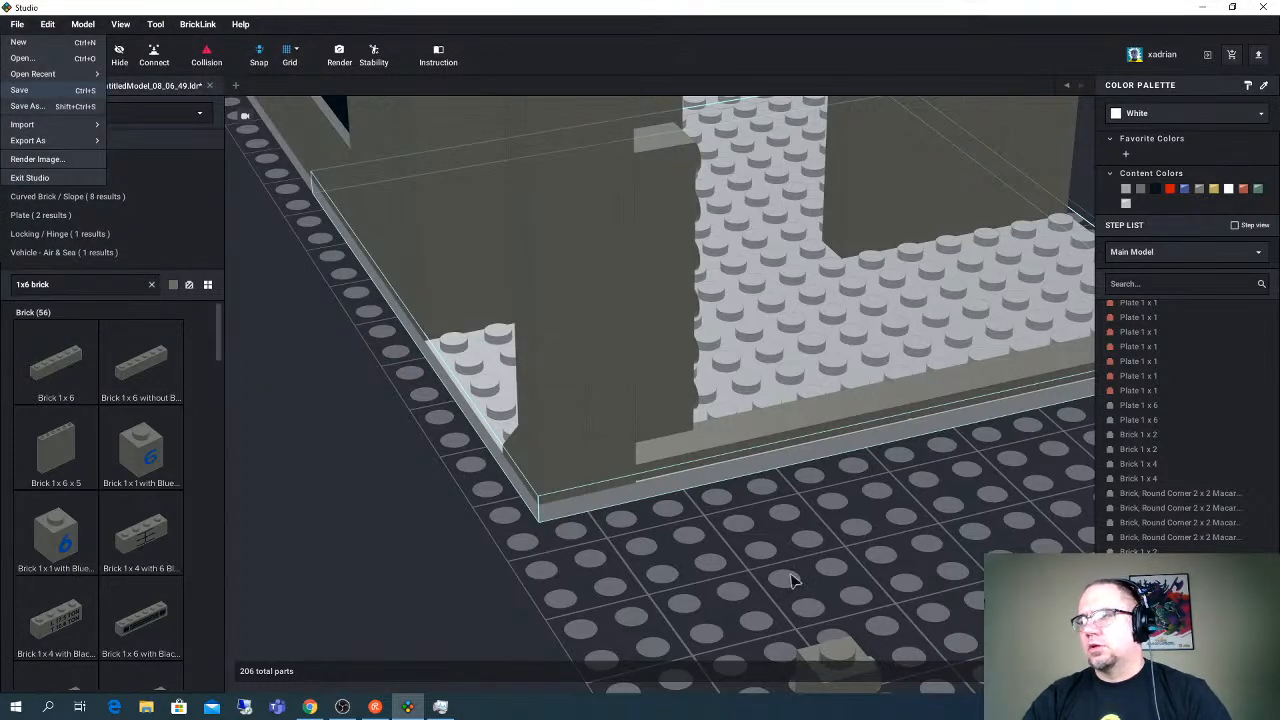
- Lower the upright Brick 1 x 6 beside the corner column so it sits down at the level of the tiles
scroll(827, 502, down, 3)
right_drag(809, 493, 805, 494)
click(685, 410)
right_drag(688, 417, 686, 414)
click(651, 382)
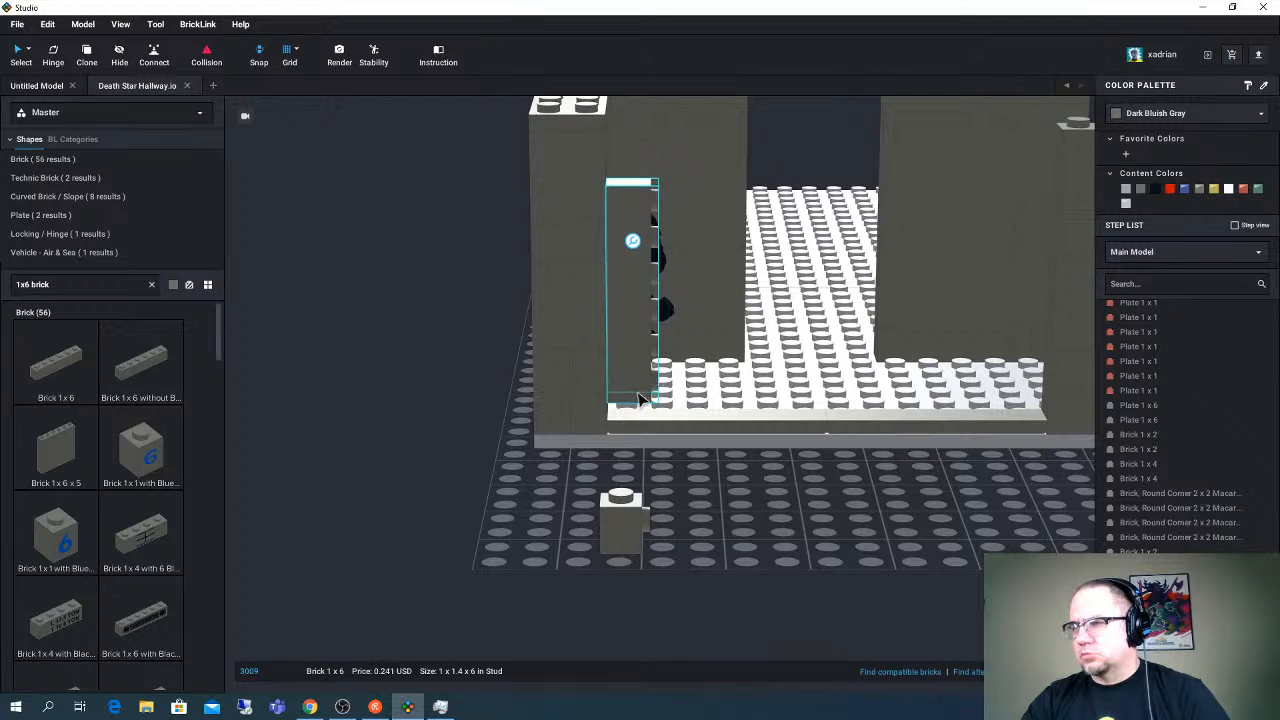
mouse_move(650, 395)
mouse_down()
mouse_move(663, 397)
mouse_move(638, 409)
mouse_up()
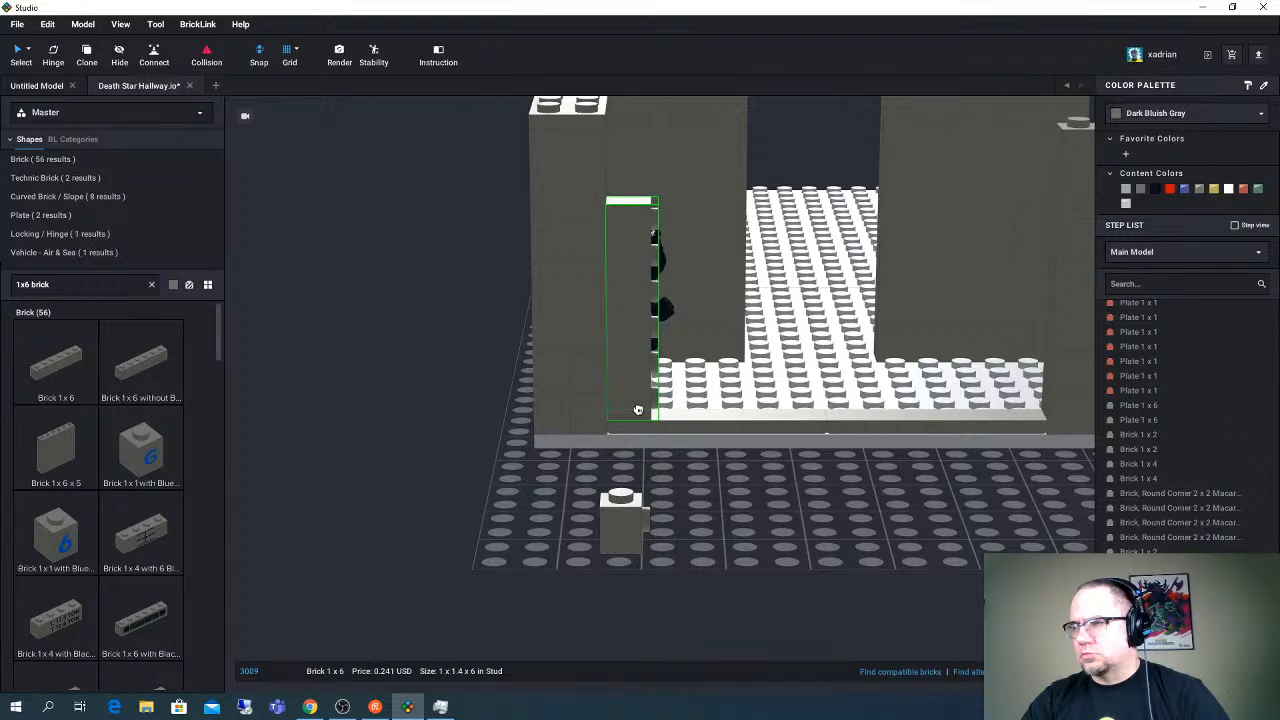
- Pull the Brick 1 x 2 out of the corner column's third course and set it on the grid beside the base
click(695, 480)
right_drag(712, 474, 669, 483)
right_drag(663, 528, 666, 528)
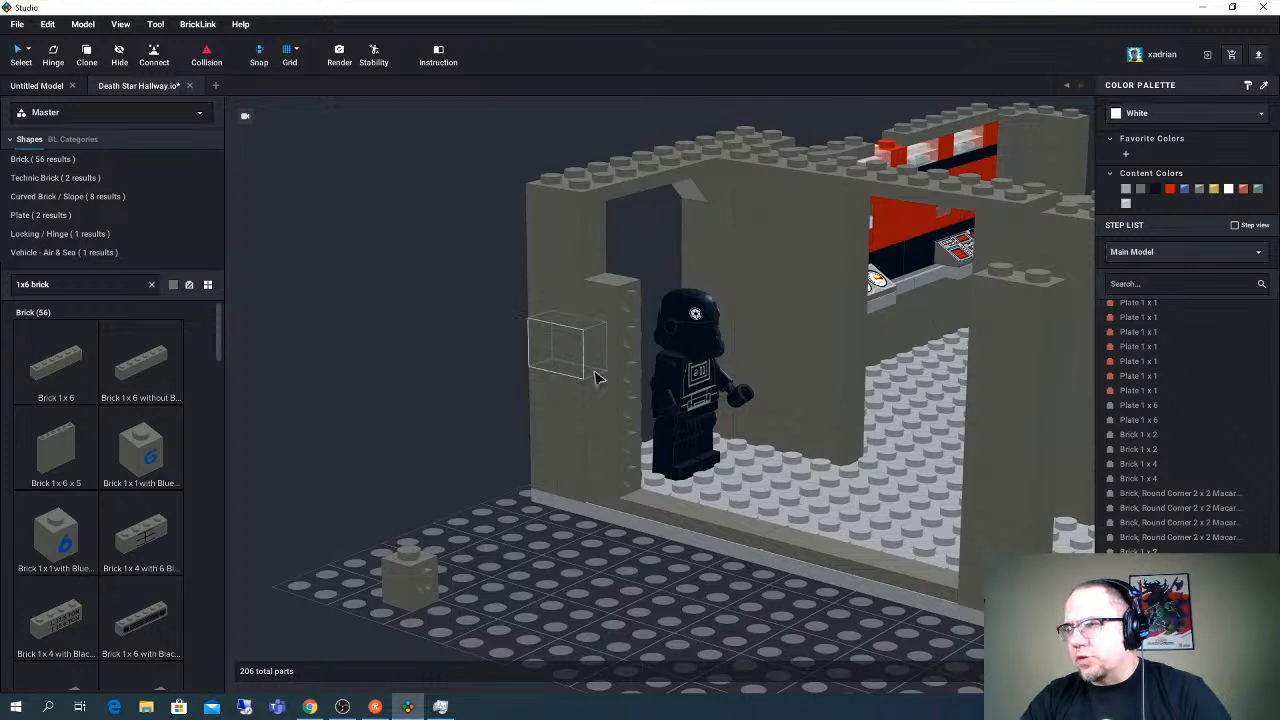
right_drag(611, 363, 613, 365)
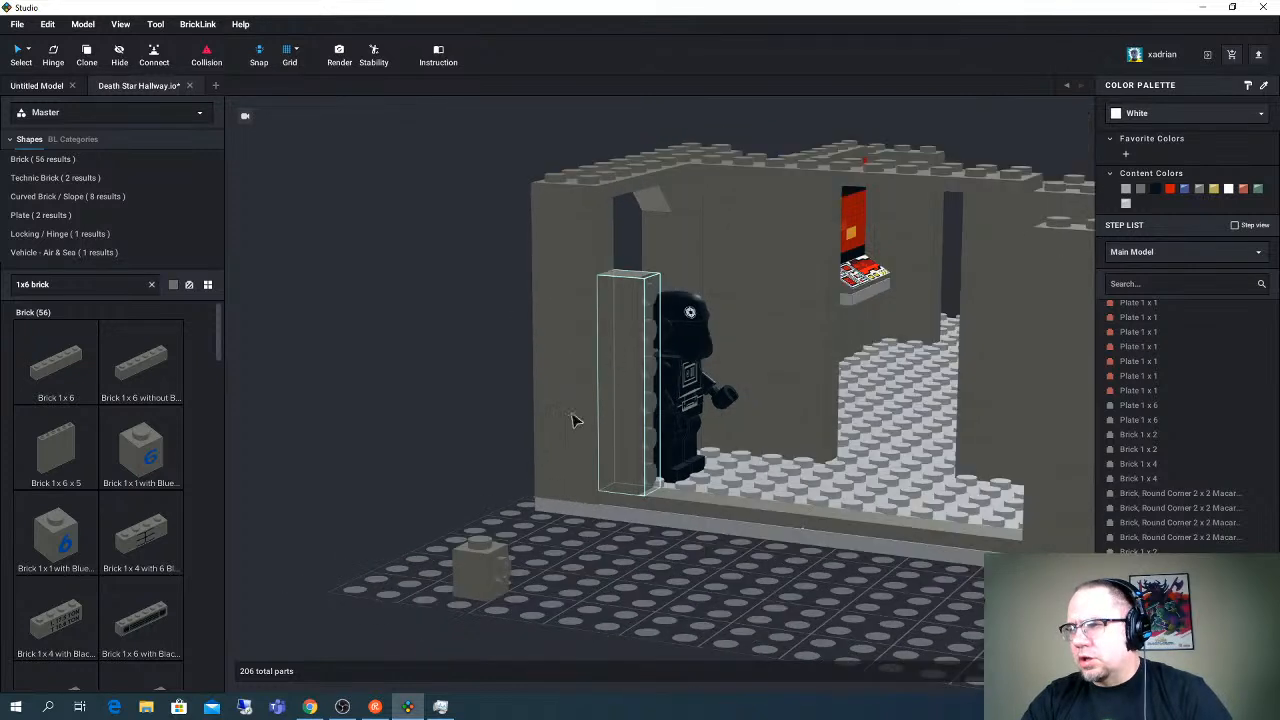
click(594, 400)
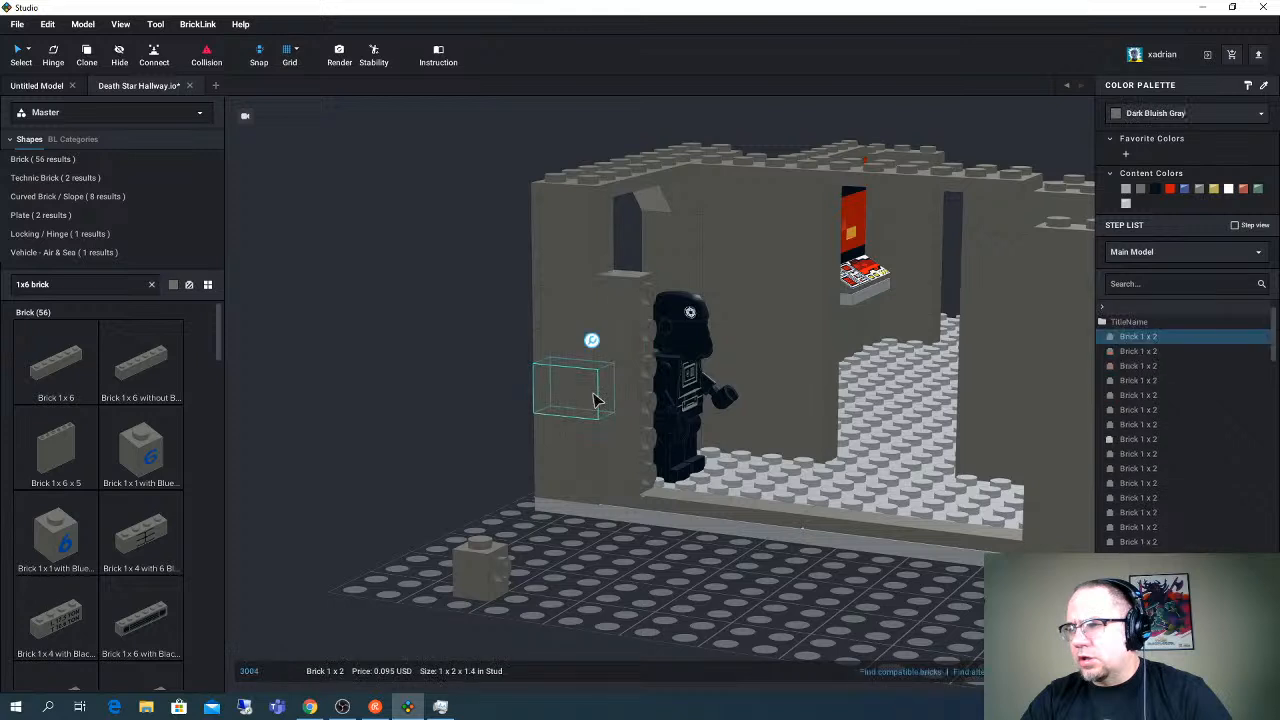
key(Escape)
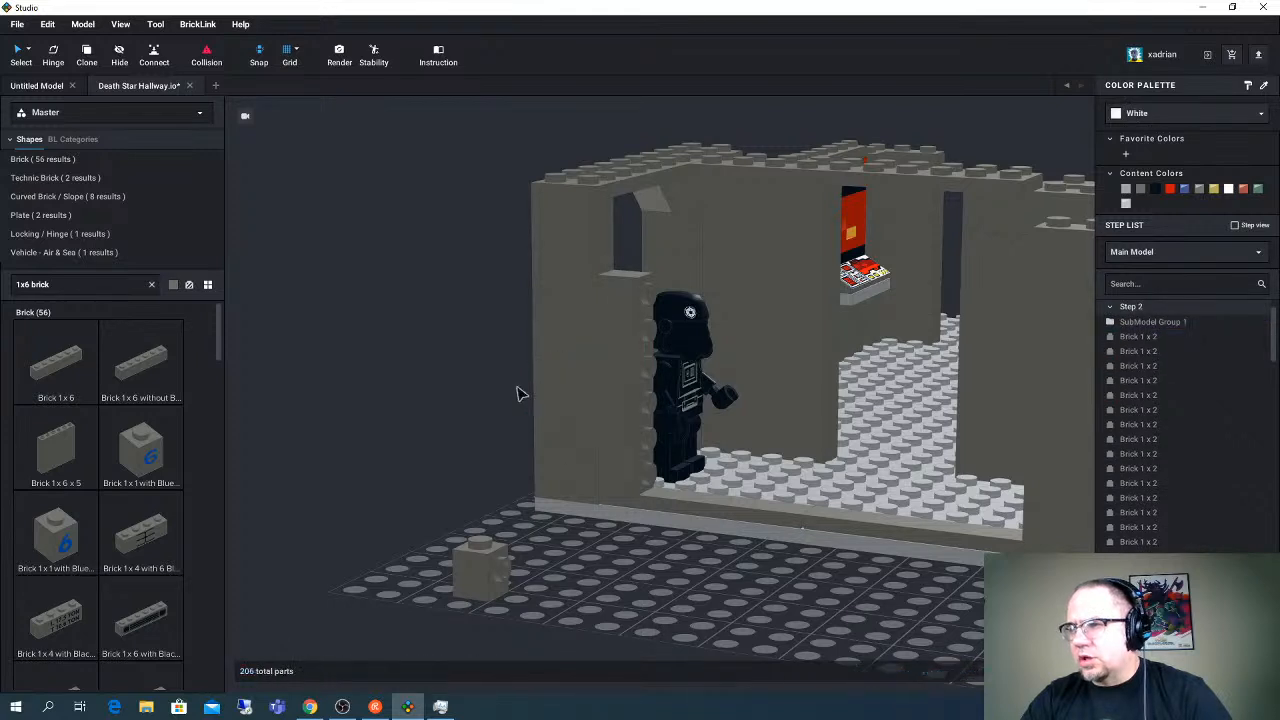
click(578, 402)
click(476, 422)
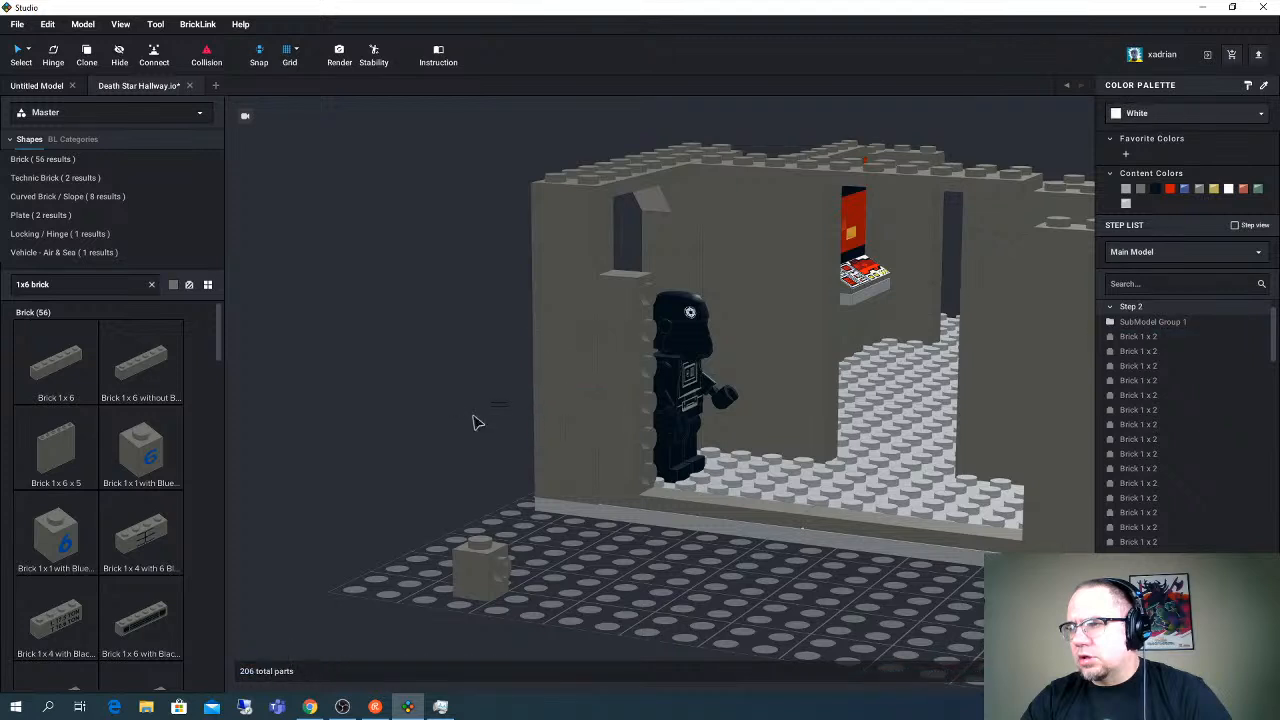
click(580, 408)
drag(583, 408, 429, 506)
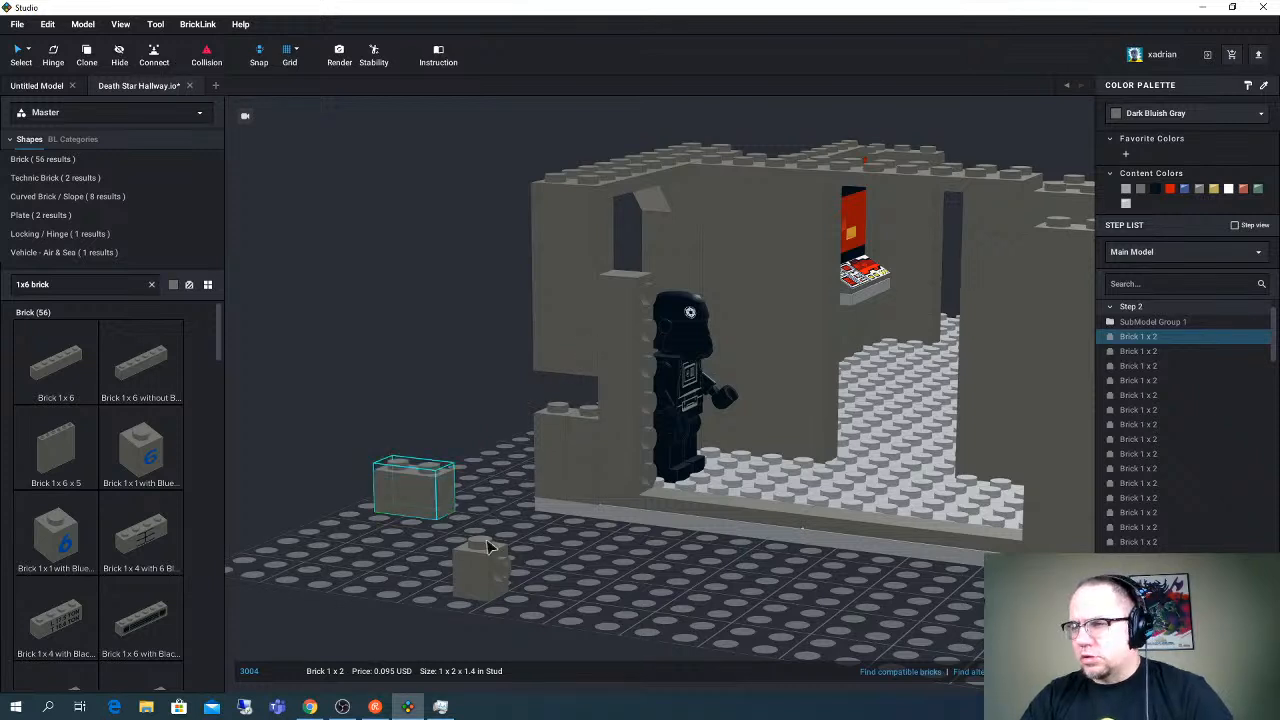
- Try the spare stud-on-side brick in the third-course gap of the corner column, and set it down on the grid beside it
drag(578, 393, 555, 433)
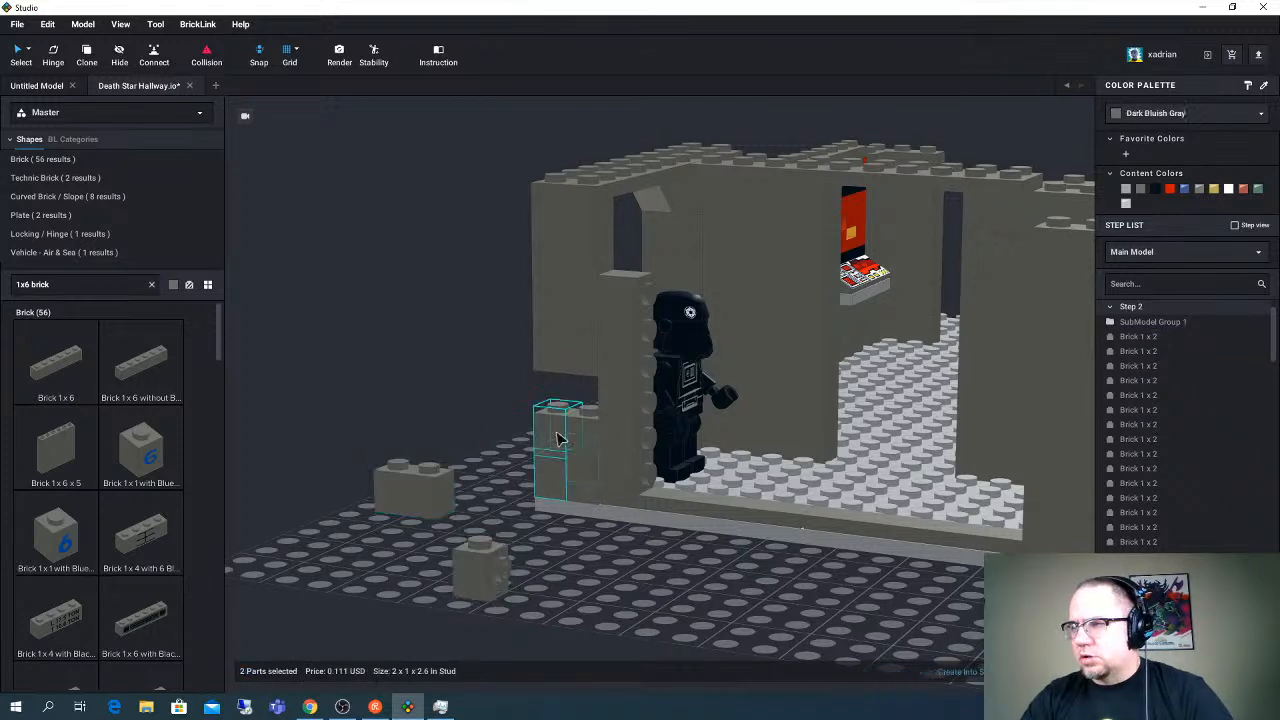
click(490, 577)
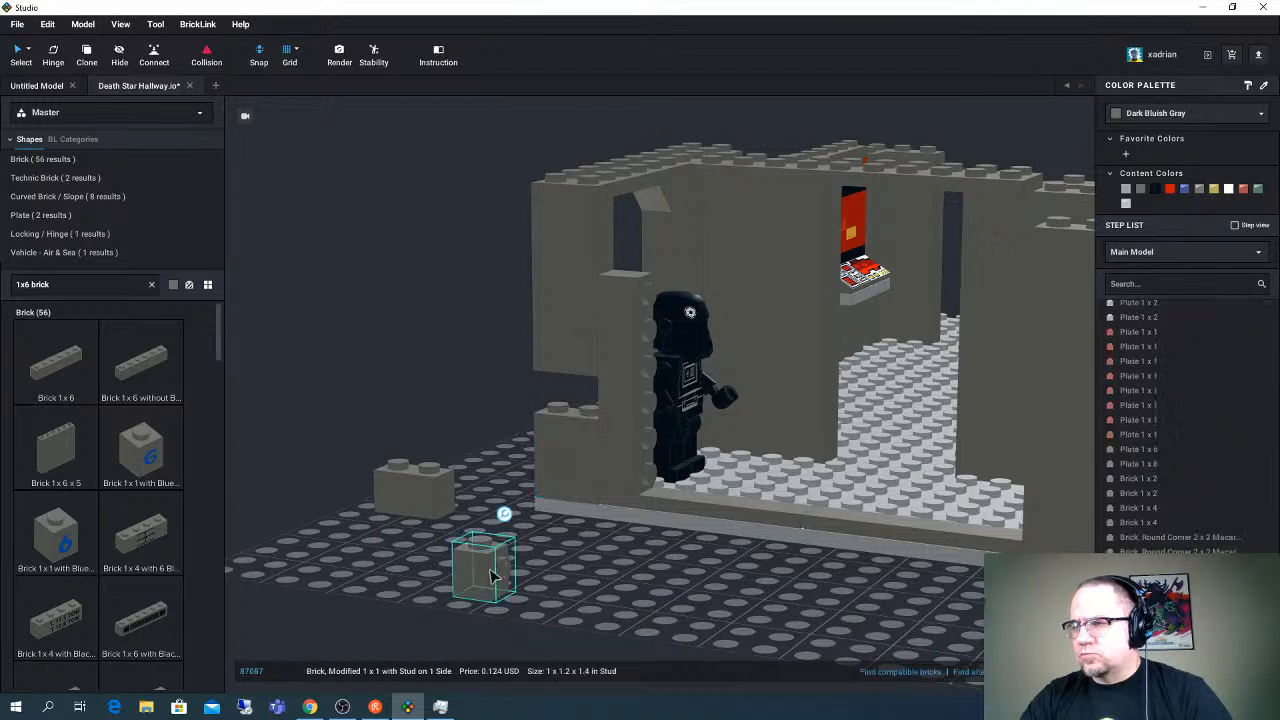
drag(578, 433, 595, 392)
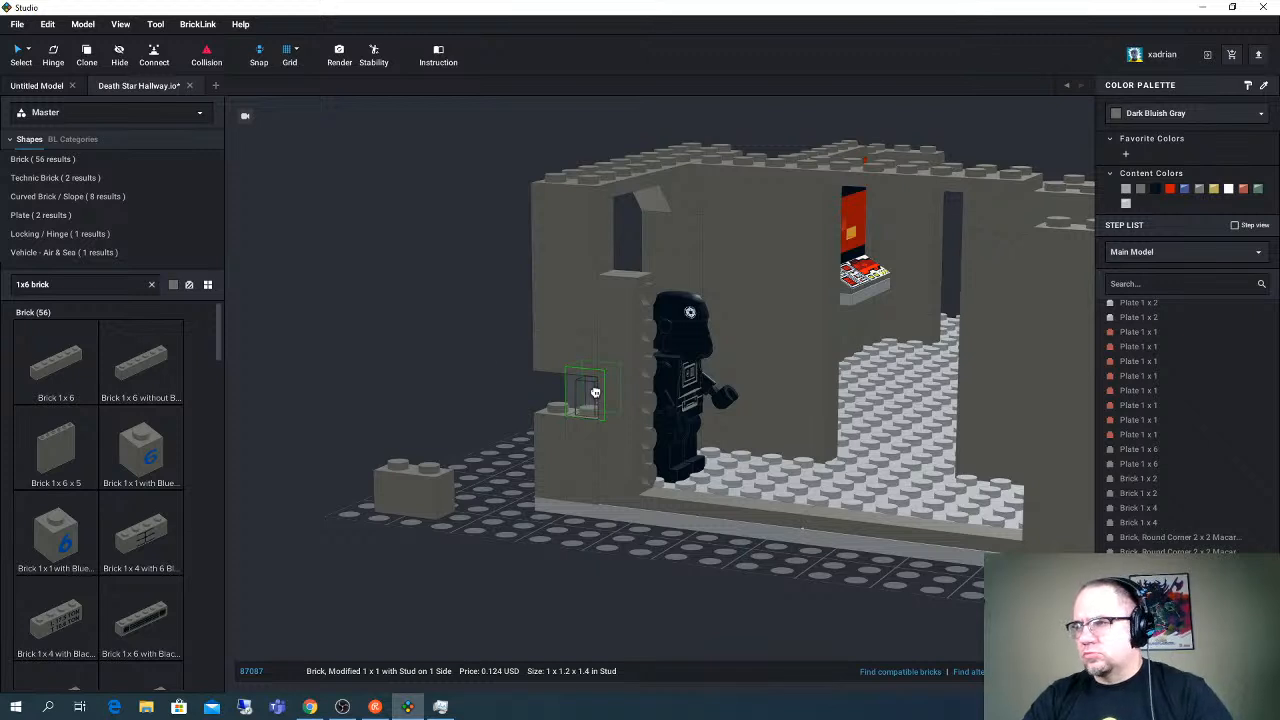
drag(464, 344, 464, 344)
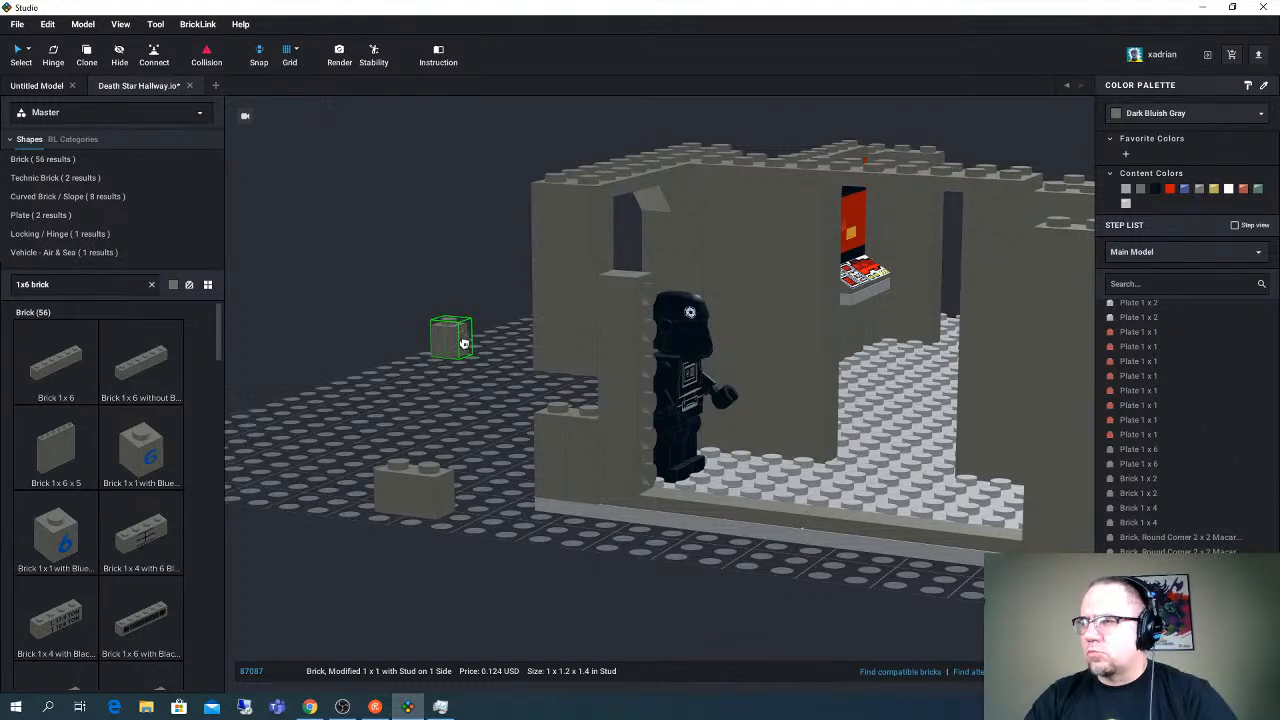
drag(558, 399, 458, 415)
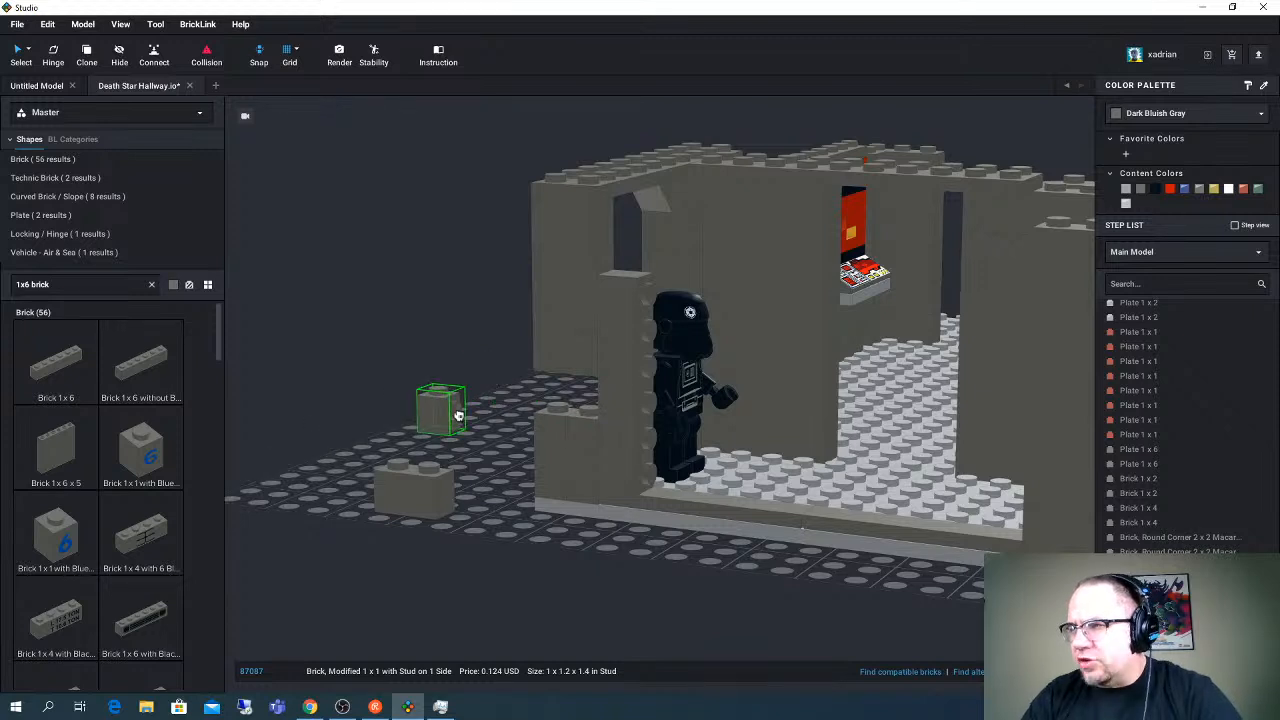
drag(458, 415, 459, 418)
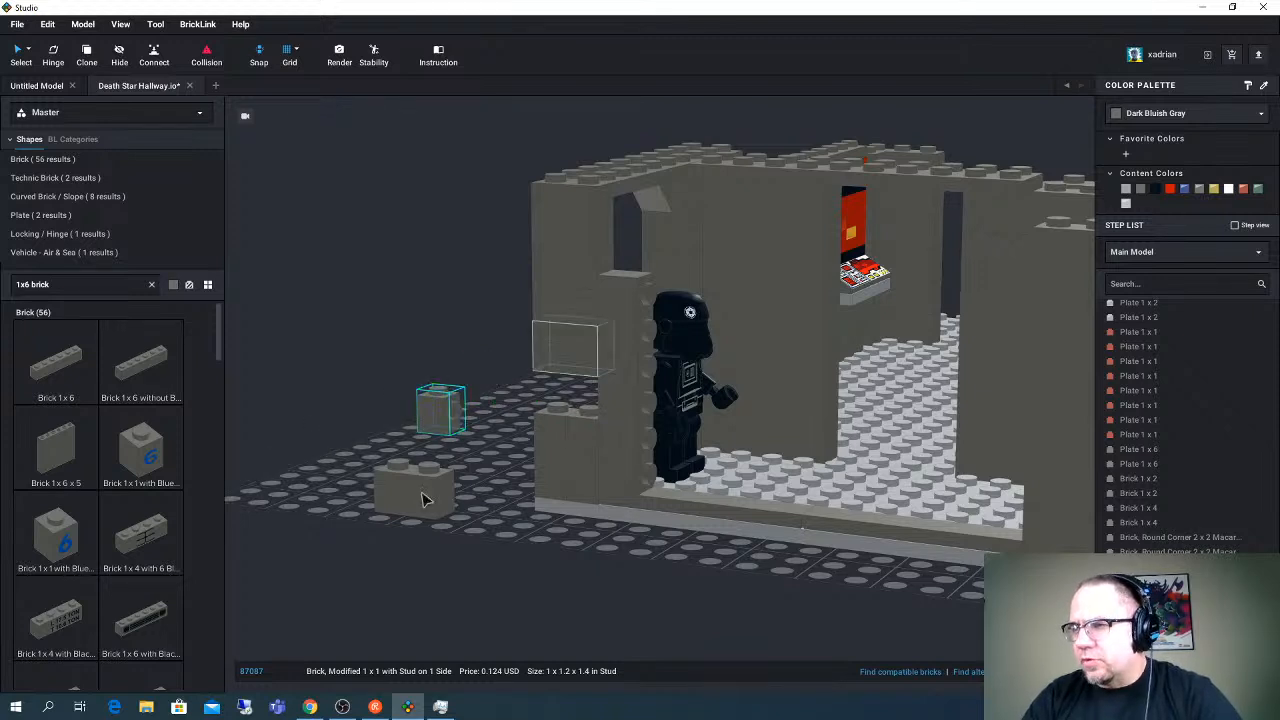
- Put the loose Brick 1 x 2 back into the third-course gap of the corner column
drag(541, 407, 530, 480)
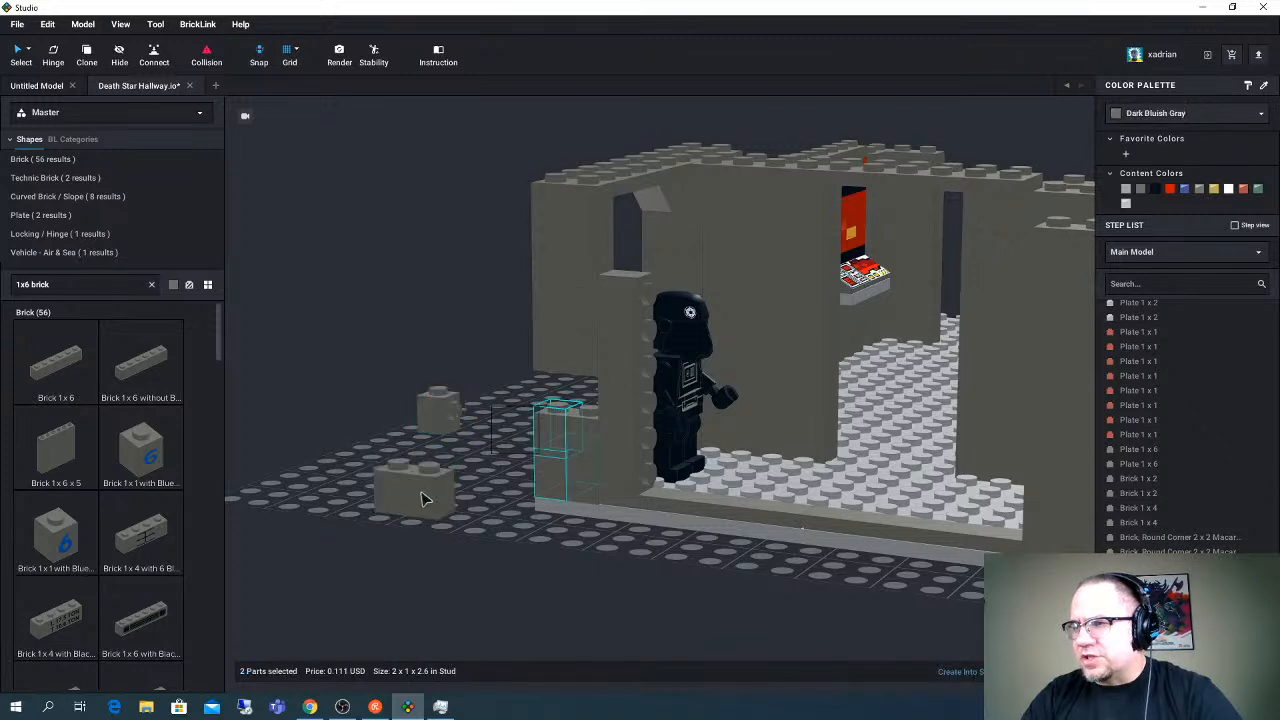
click(421, 495)
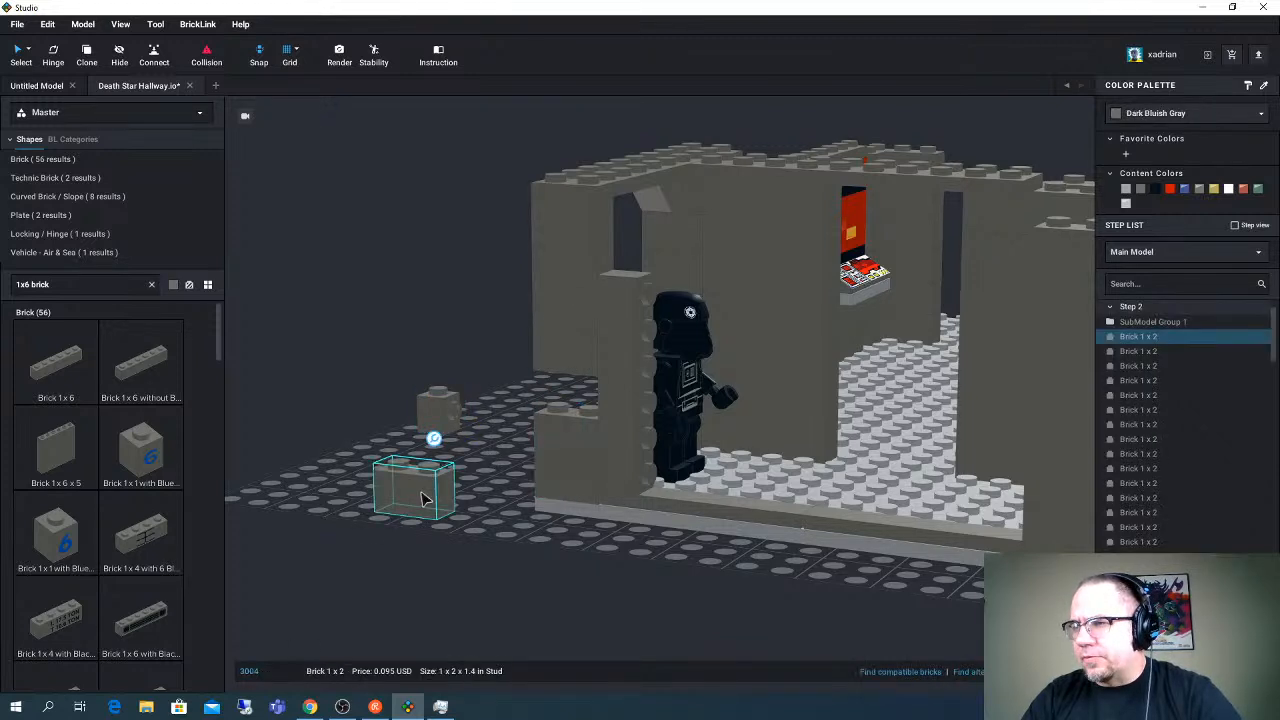
drag(540, 453, 584, 388)
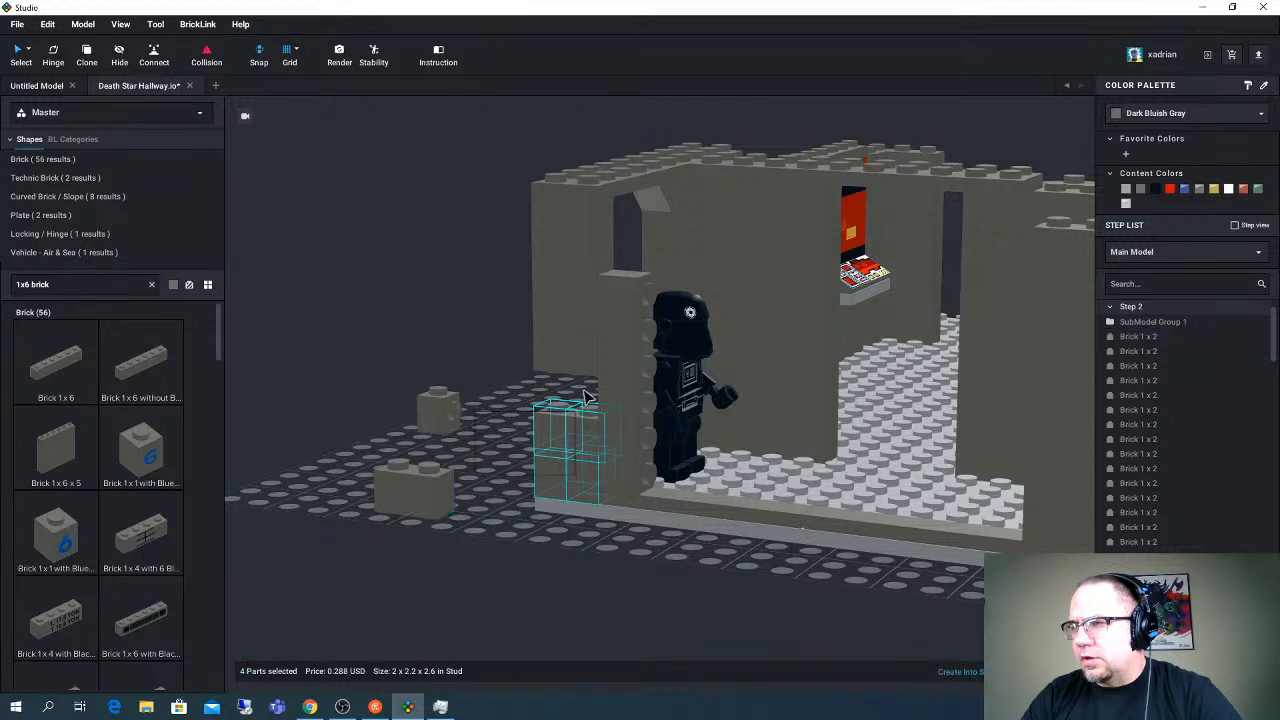
click(428, 517)
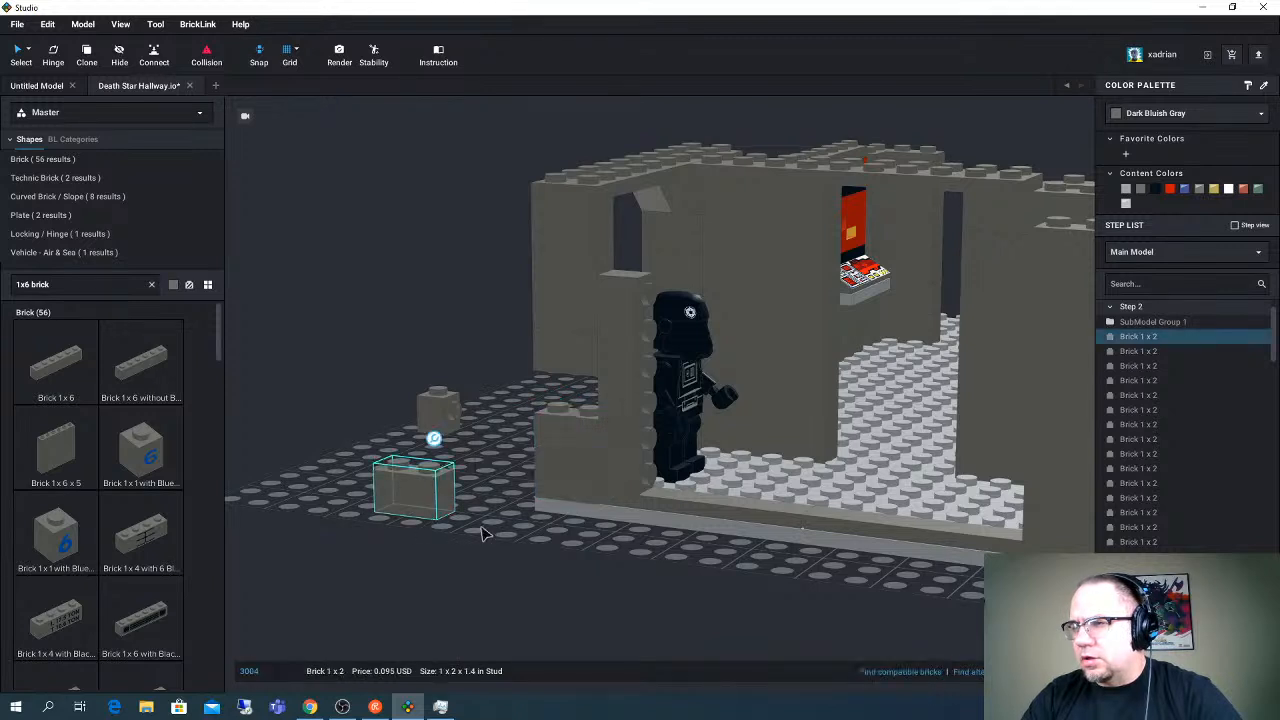
click(426, 507)
drag(423, 507, 584, 397)
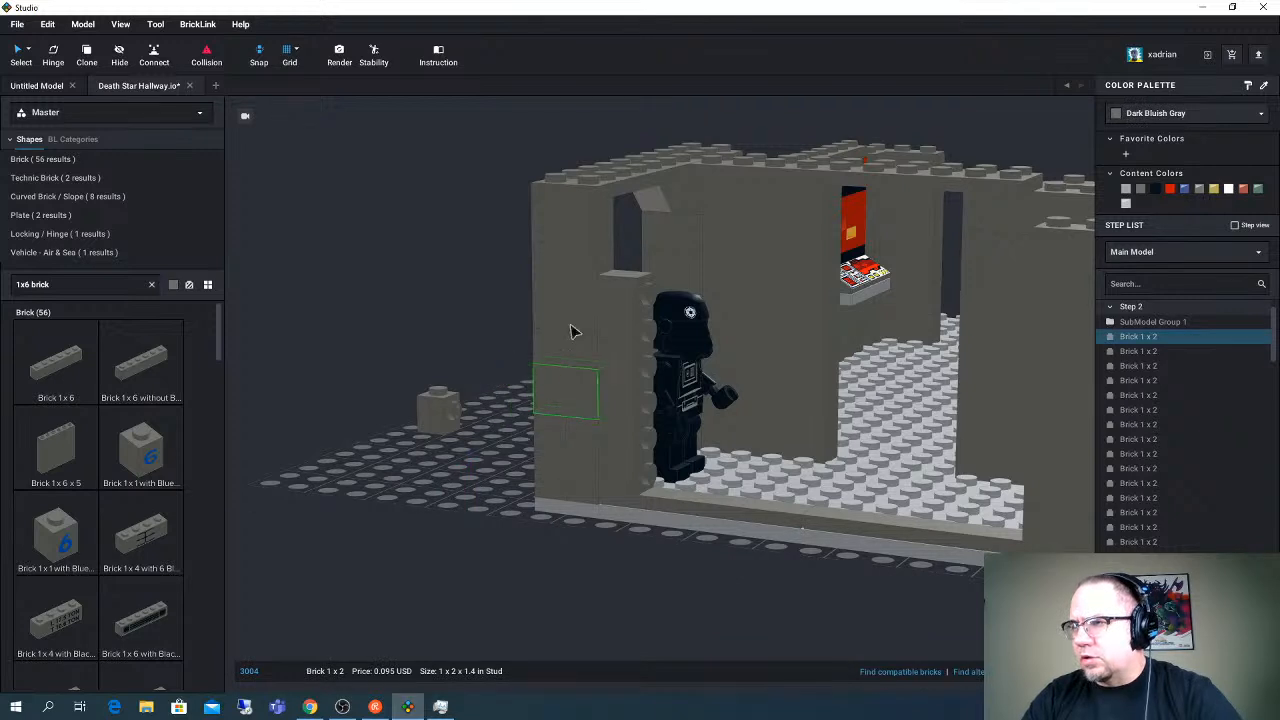
- Pull the Brick 1 x 2 out of the corner column's fifth course onto the grid and reposition the spare stud-on-side brick nearby
drag(580, 312, 378, 498)
drag(443, 419, 447, 390)
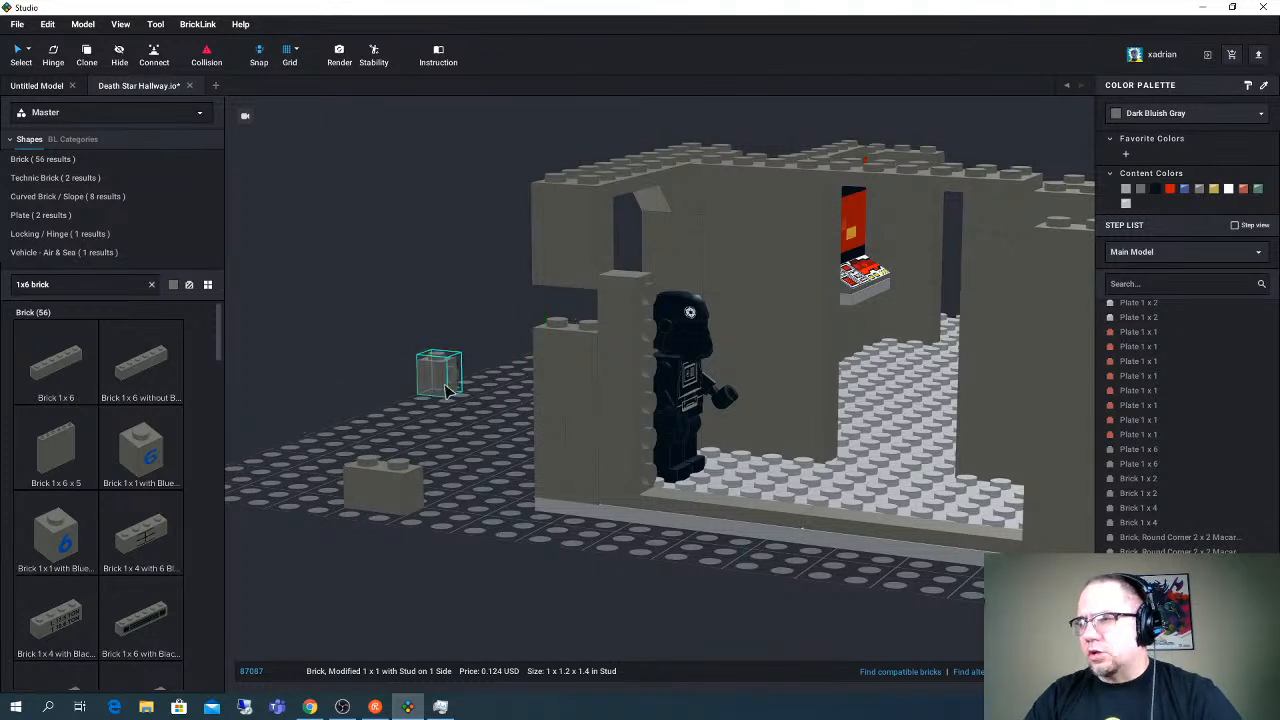
- Detach the upright Brick 1 x 6 from the corner column and stand it on the grid in front of the base
drag(402, 472, 415, 478)
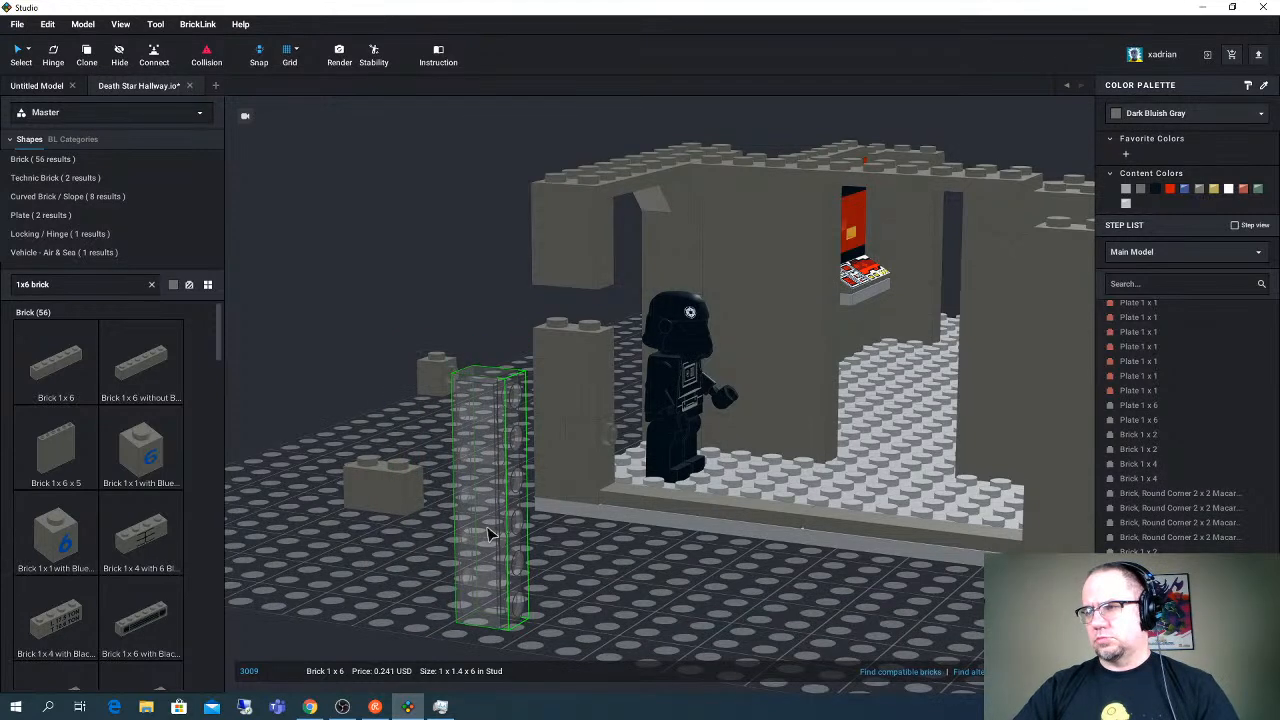
click(489, 533)
right_drag(510, 535, 545, 520)
click(660, 455)
drag(748, 561, 823, 587)
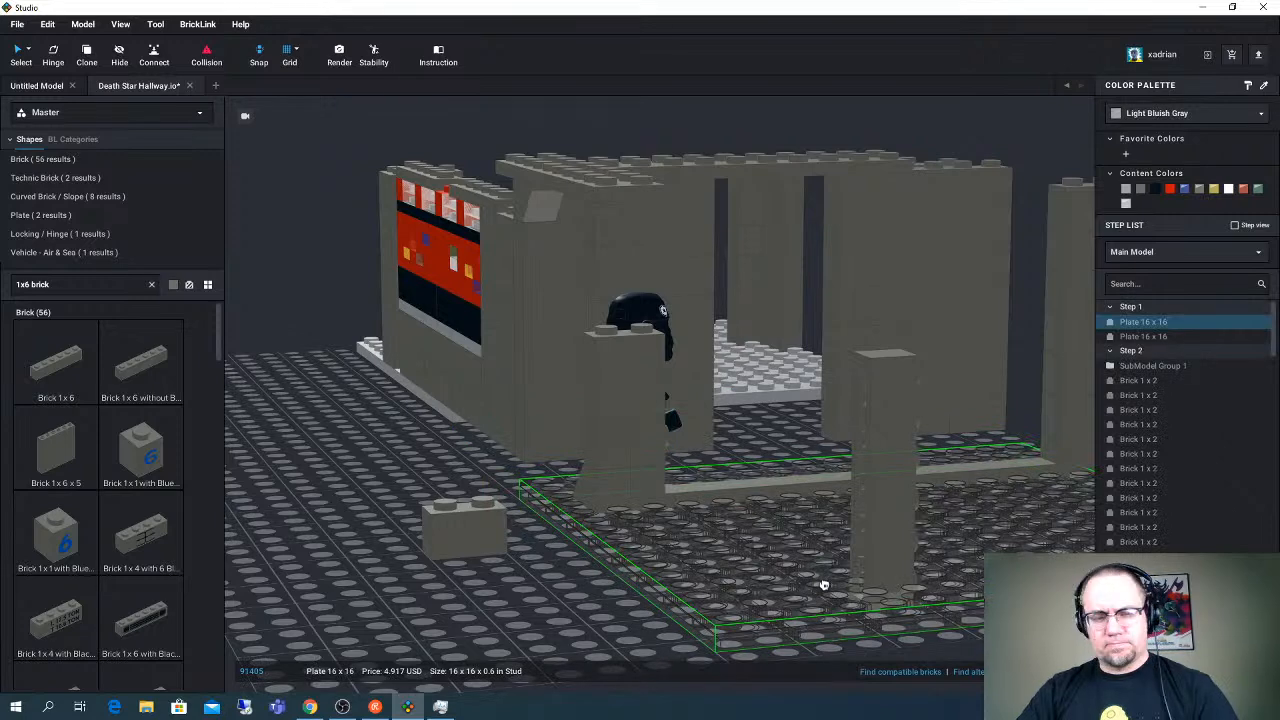
key(ctrl+z)
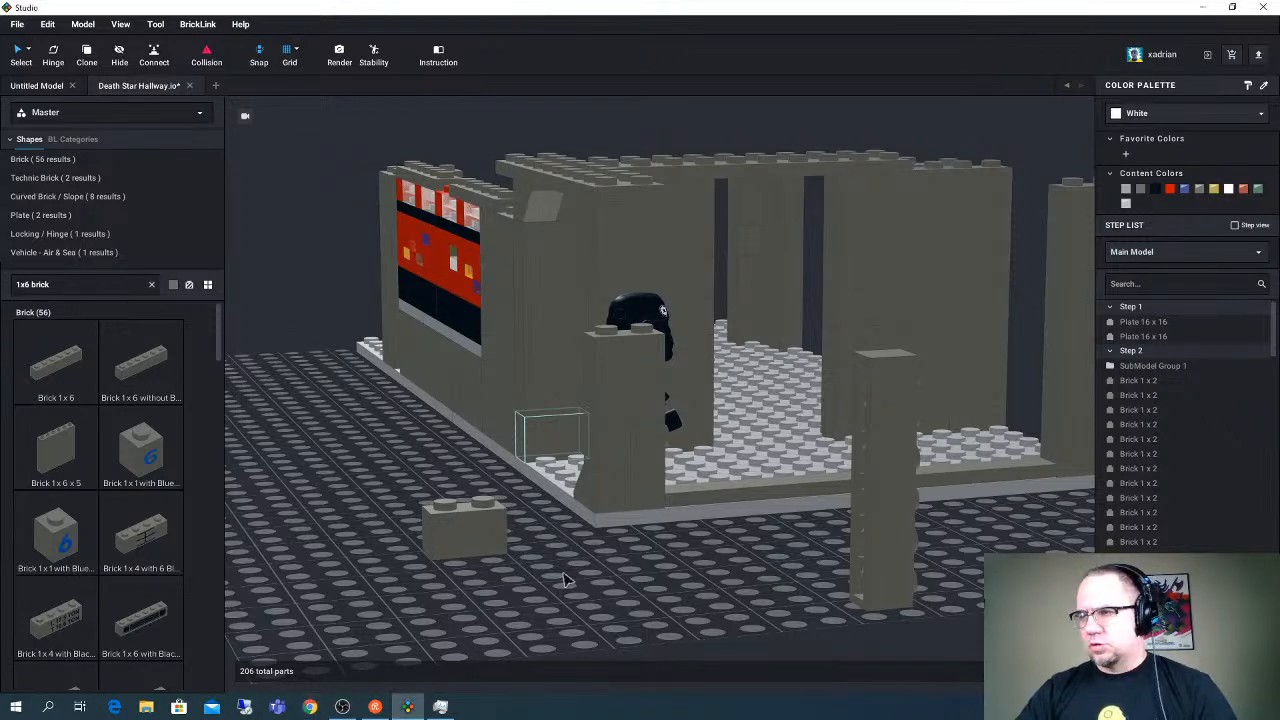
- Close the Untitled Model document, keeping only the Death Star Hallway model open
click(640, 574)
right_drag(640, 574, 639, 562)
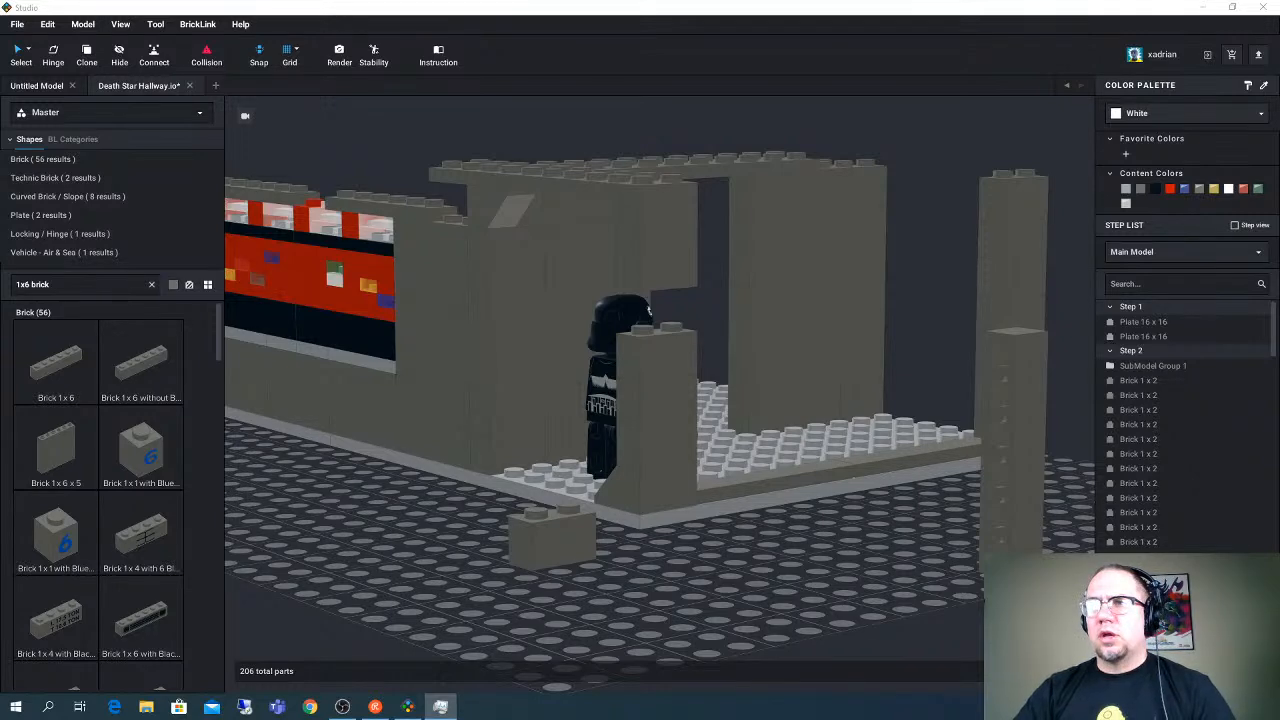
click(70, 86)
click(71, 86)
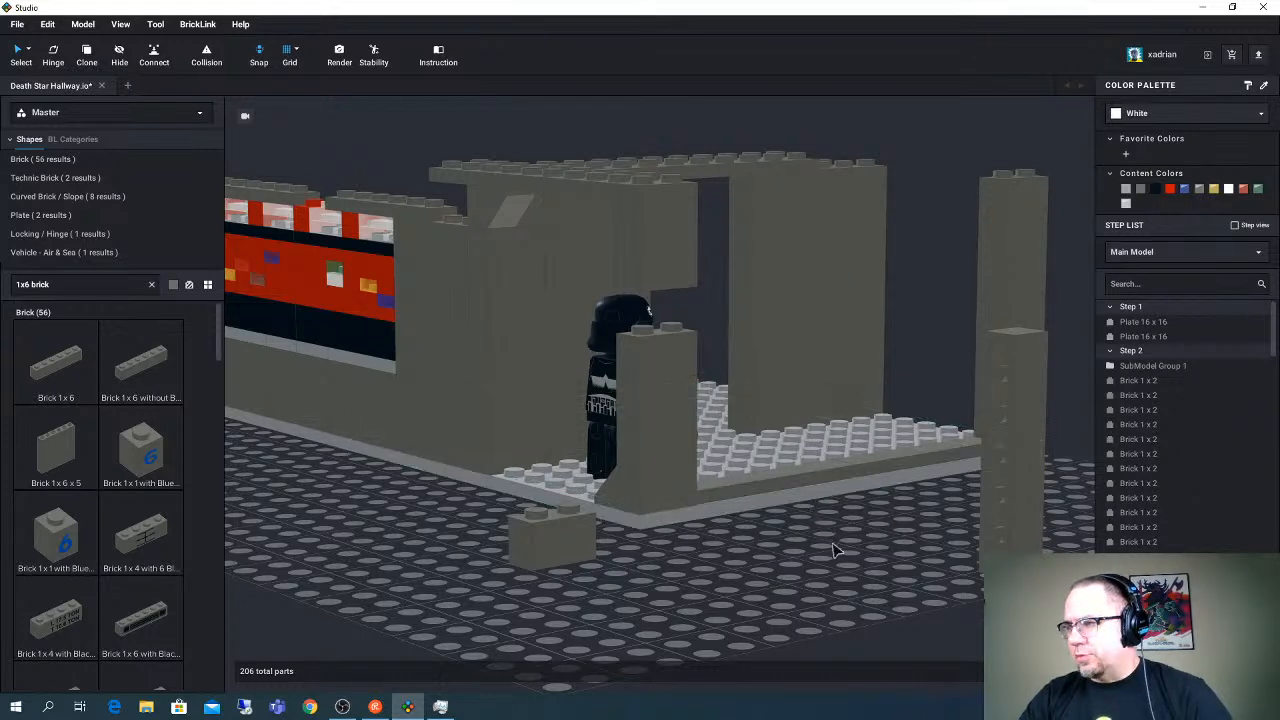
scroll(838, 553, up, 4)
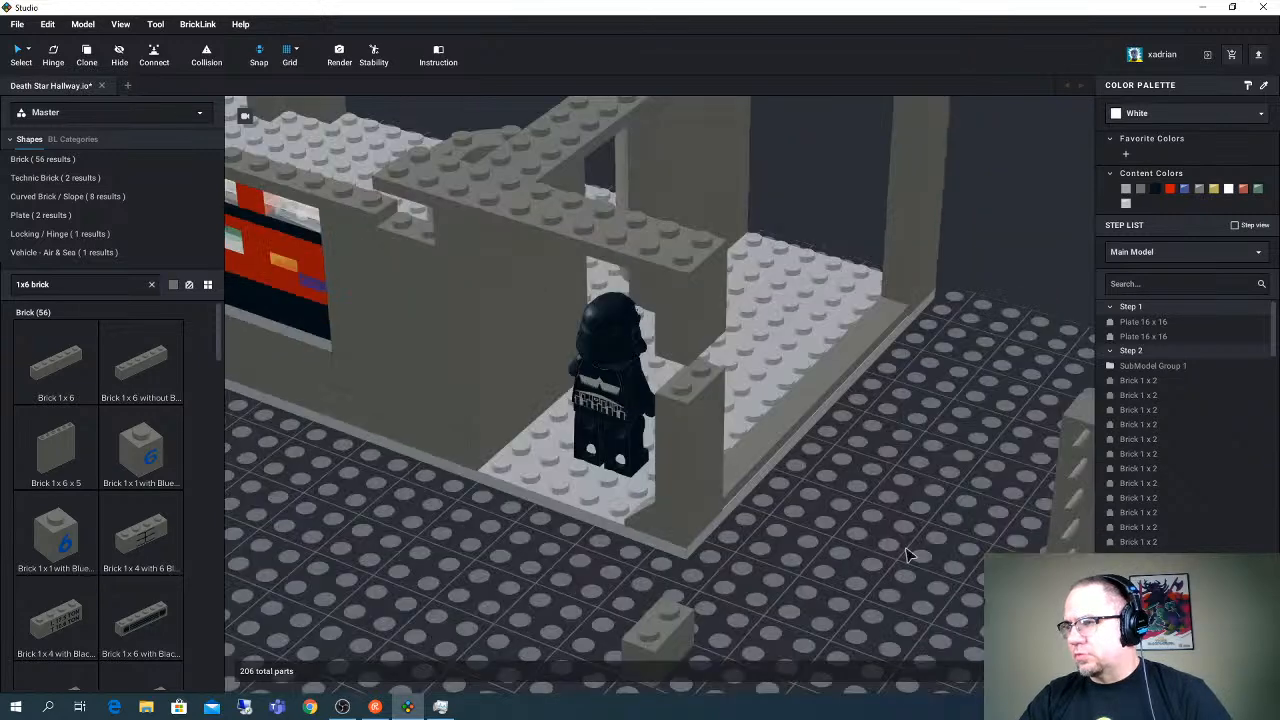
middle_drag(843, 517, 714, 493)
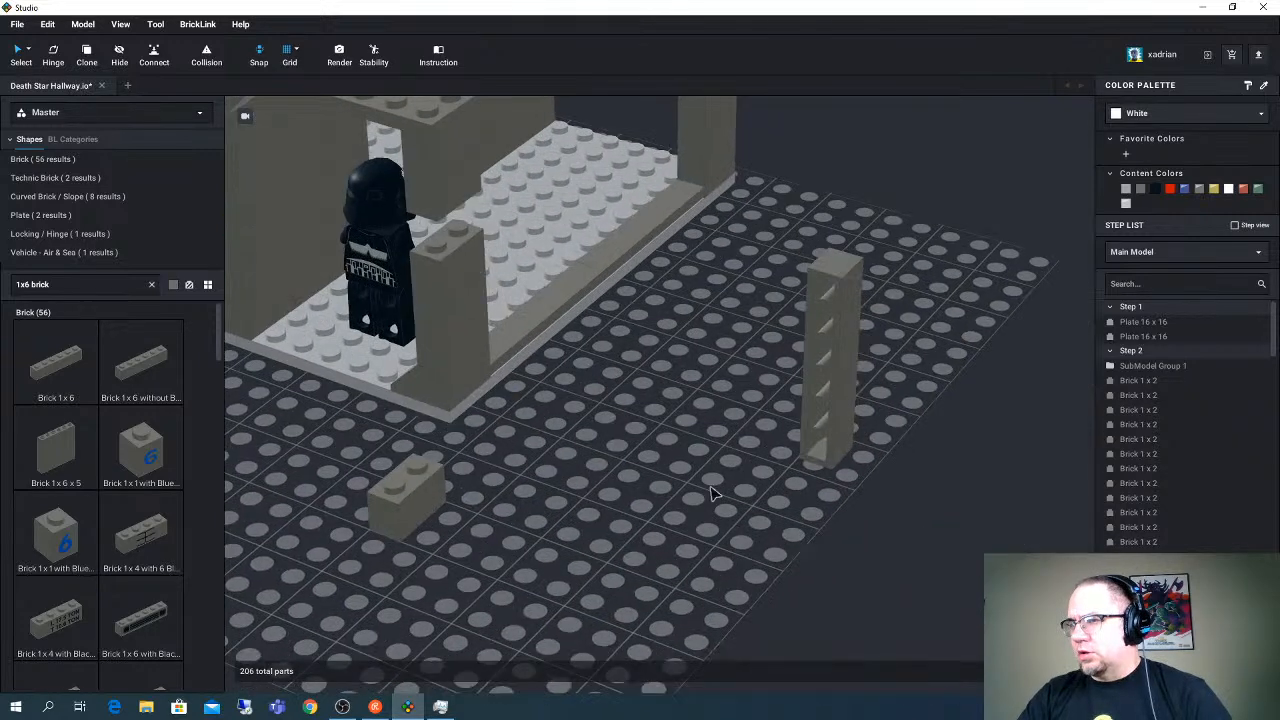
- Move the stud-on-side brick from the corner column to the lower end of the upright Brick 1 x 6
right_drag(550, 420, 512, 328)
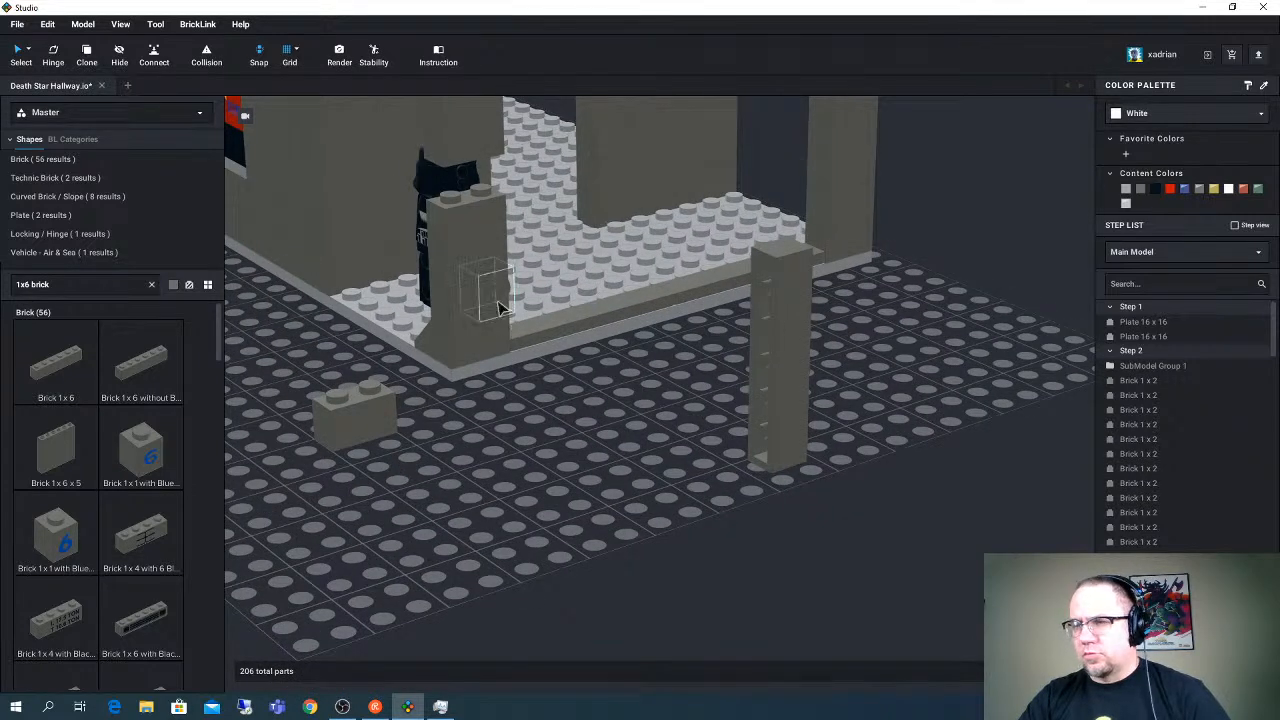
click(500, 308)
drag(500, 308, 768, 440)
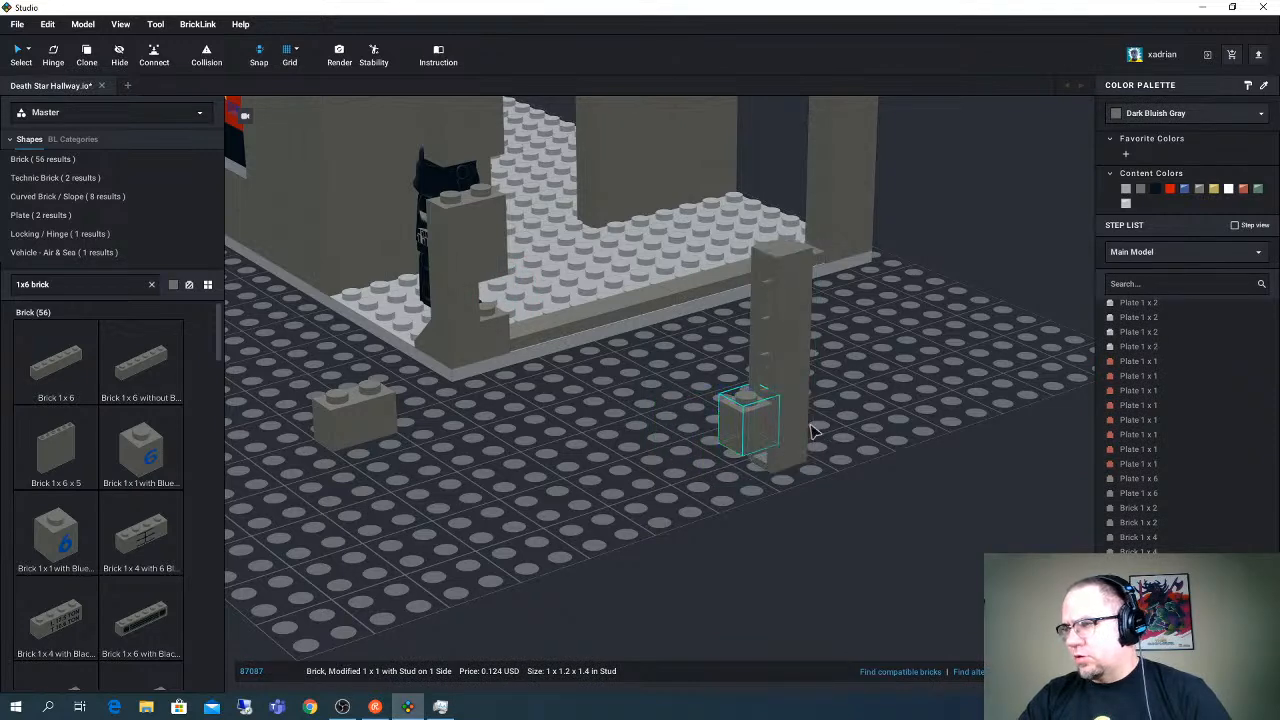
mouse_move(789, 418)
right_down()
mouse_move(800, 420)
mouse_move(788, 422)
right_up()
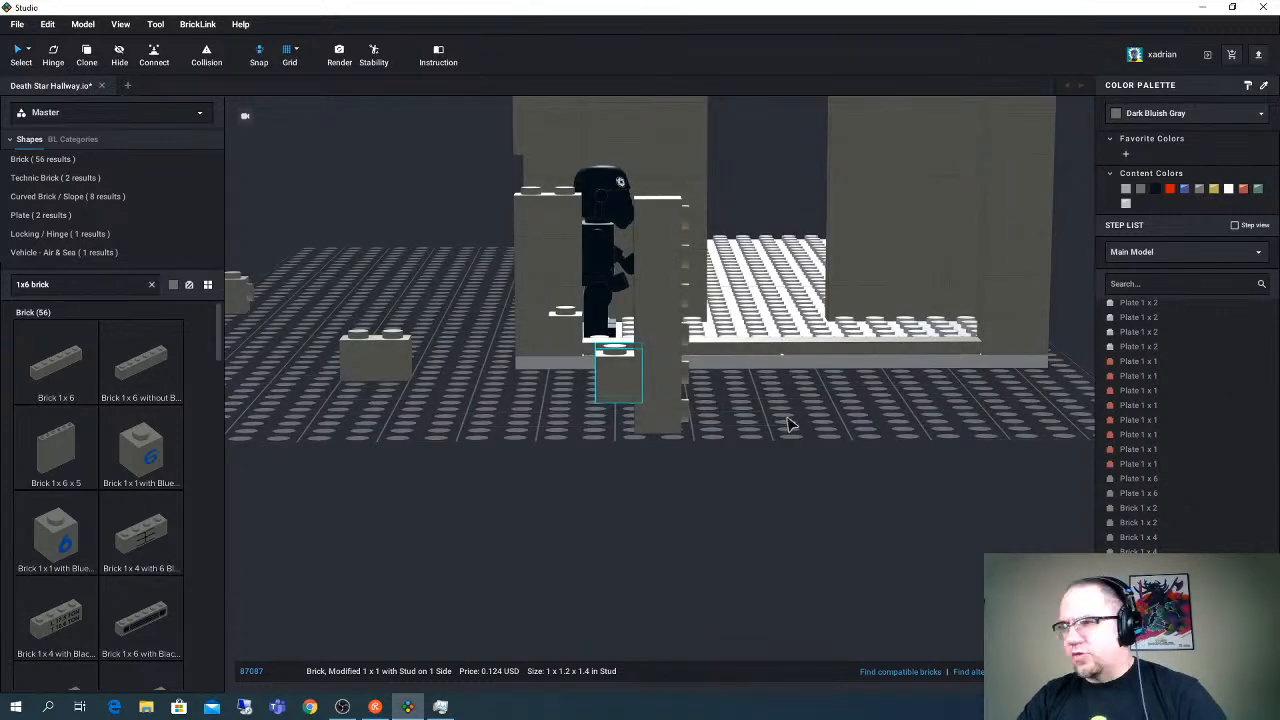
- Add two copies of the stud-on-side brick above the first, spaced evenly up the side of the upright Brick 1 x 6
drag(618, 378, 627, 289)
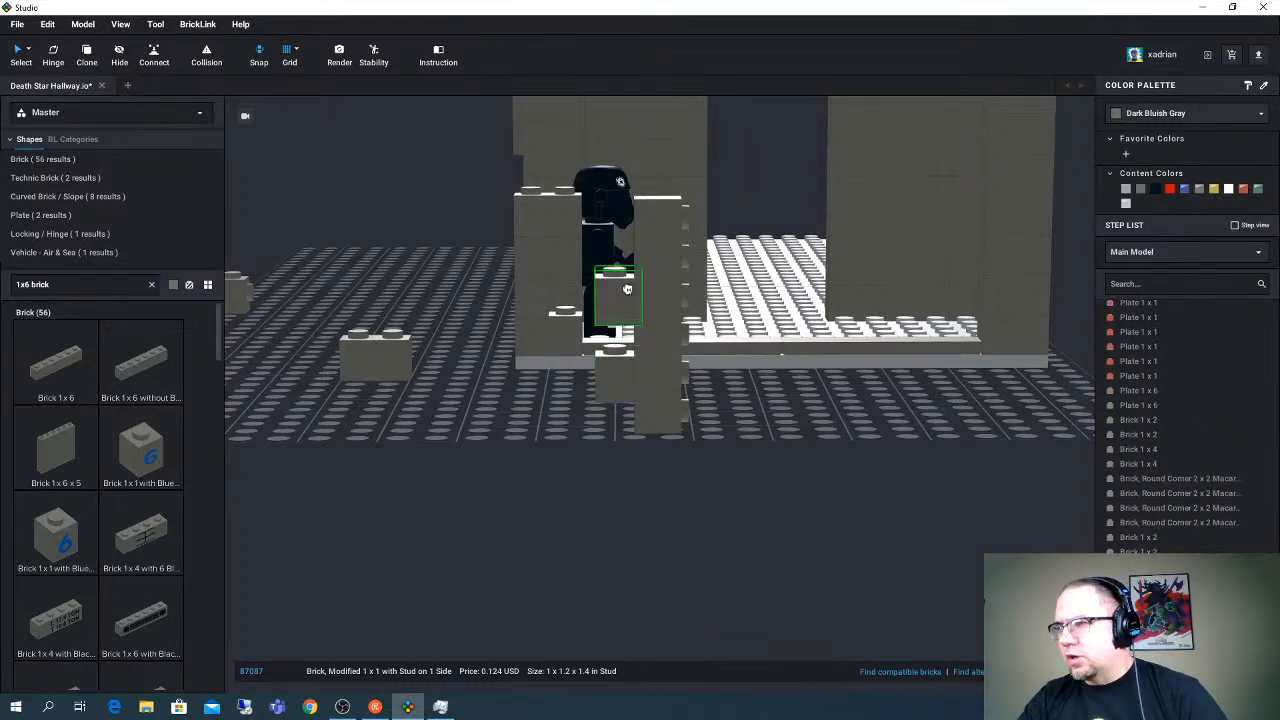
click(630, 281)
key(ctrl+v)
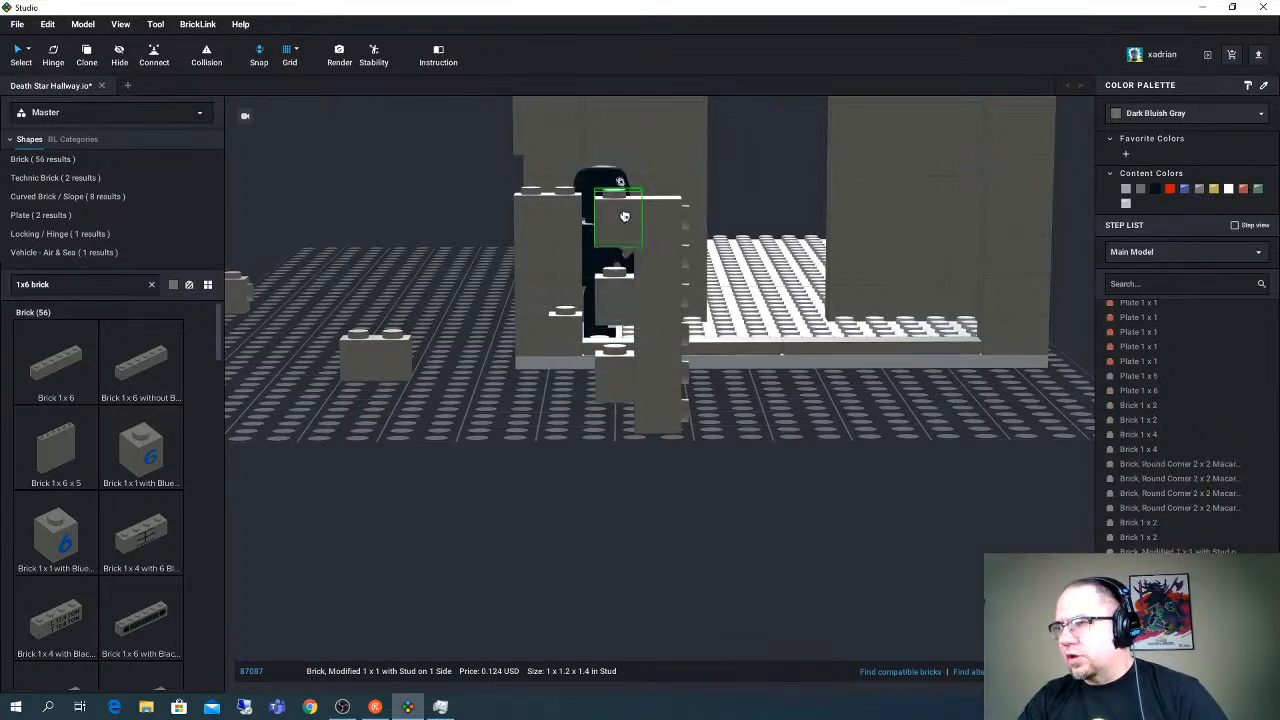
click(624, 216)
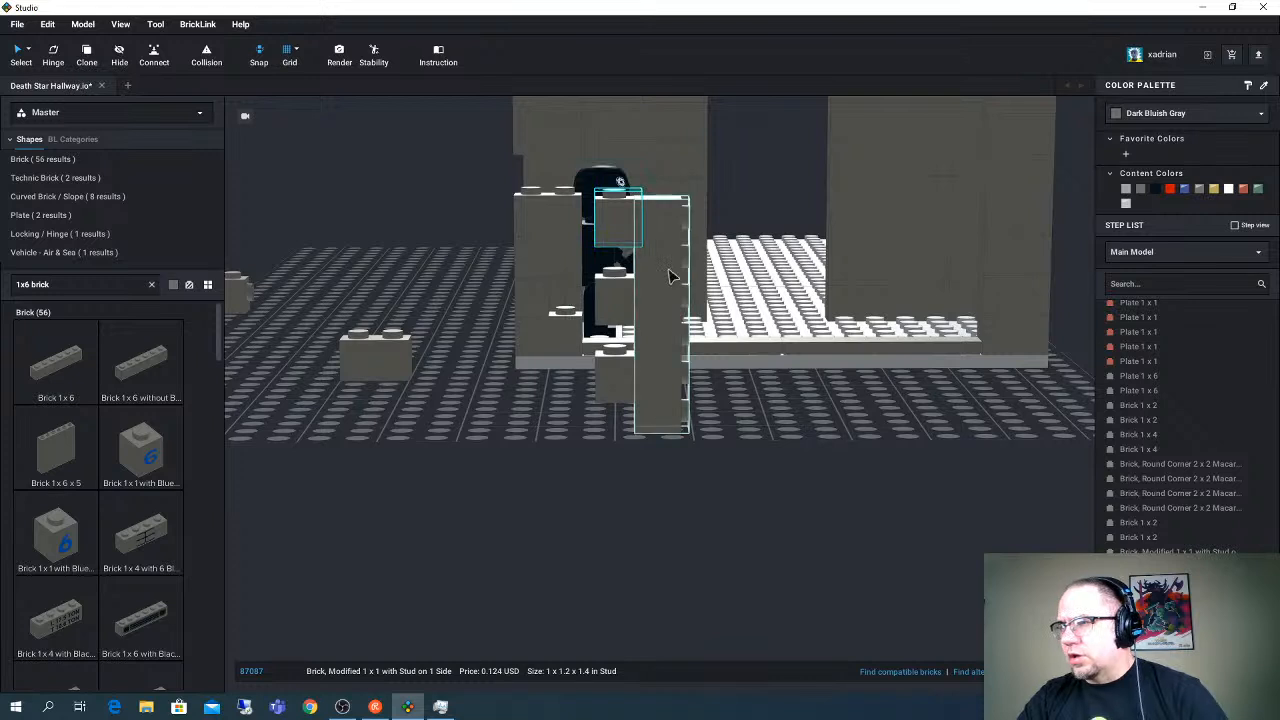
right_drag(669, 270, 674, 270)
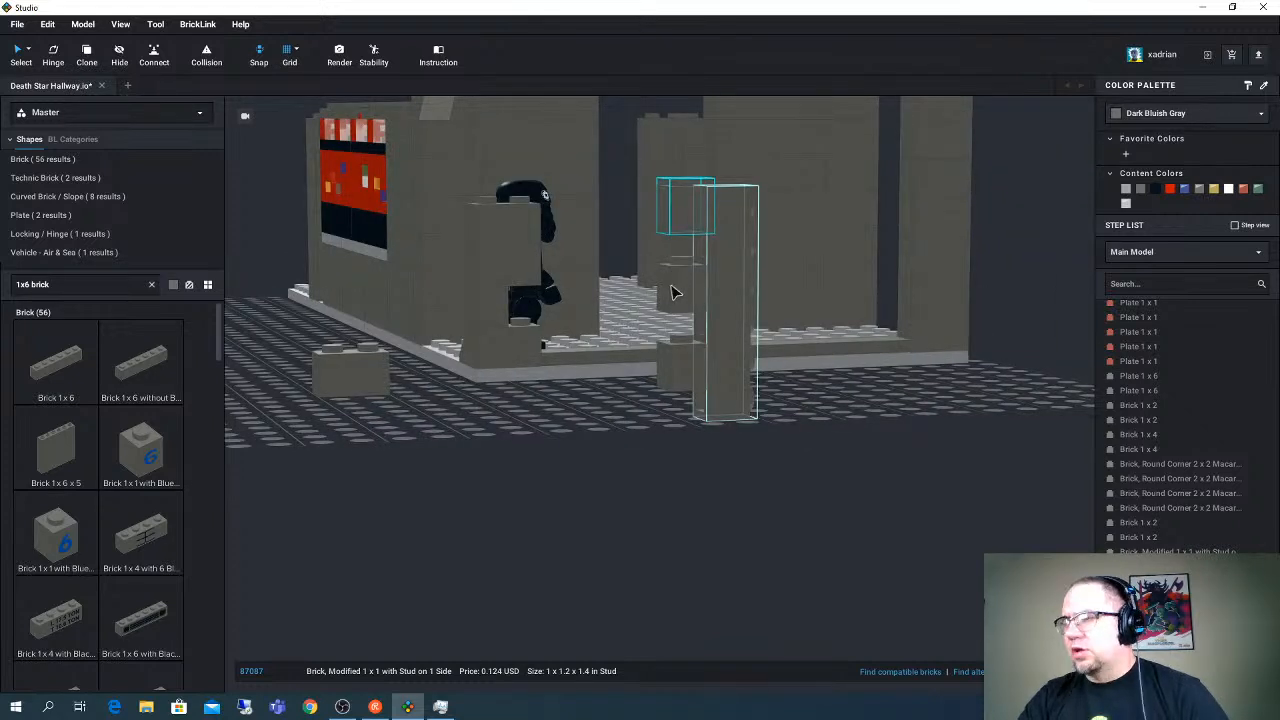
middle_drag(674, 291, 645, 394)
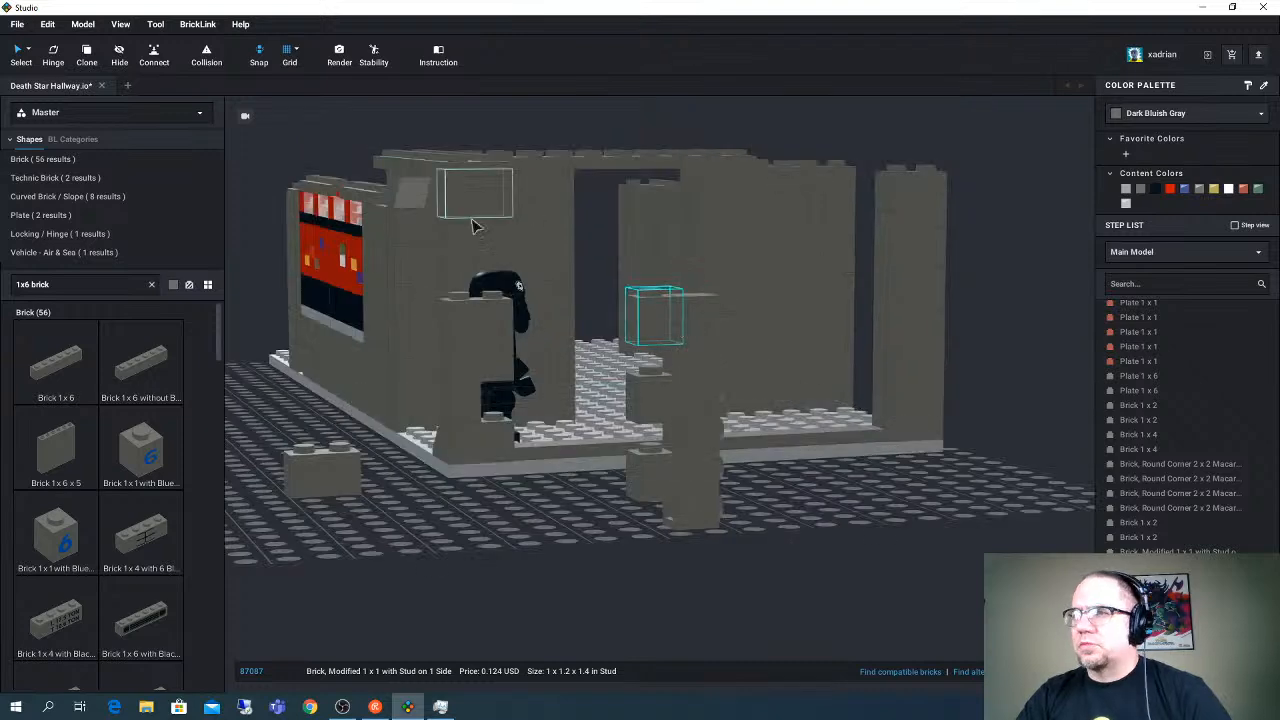
scroll(480, 229, up, 5)
middle_drag(537, 257, 608, 290)
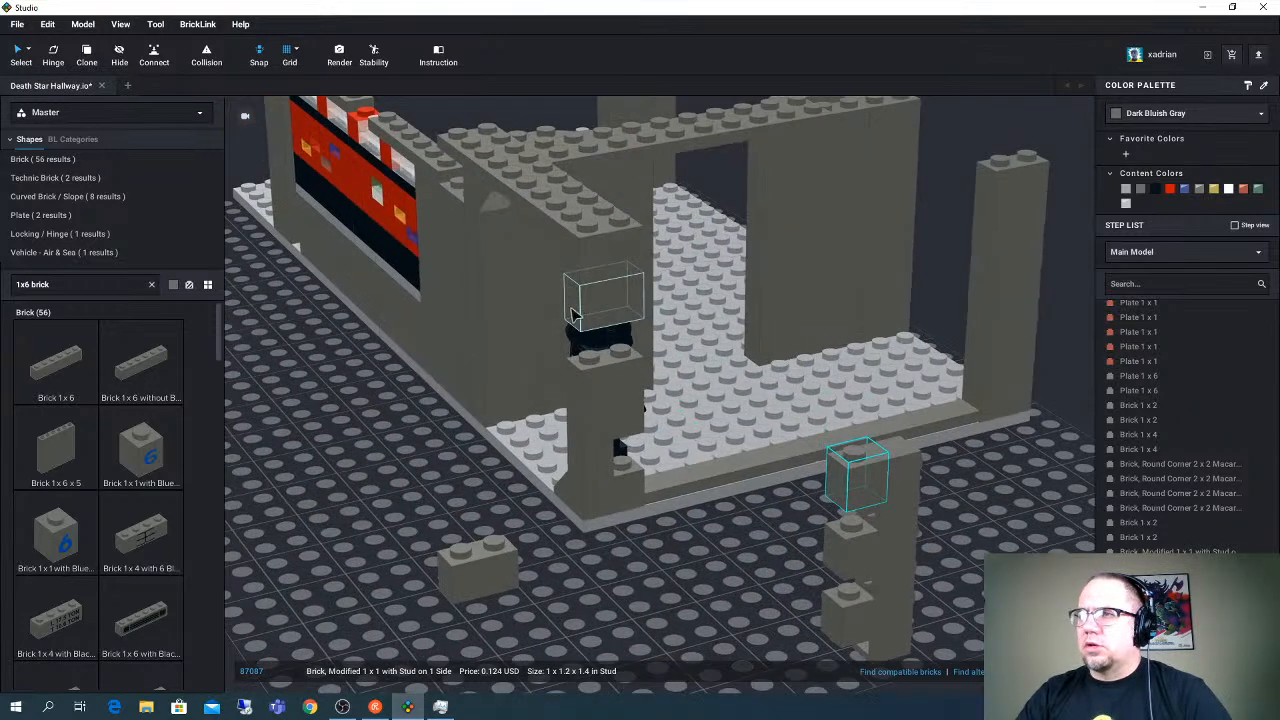
middle_drag(491, 196, 538, 280)
click(391, 202)
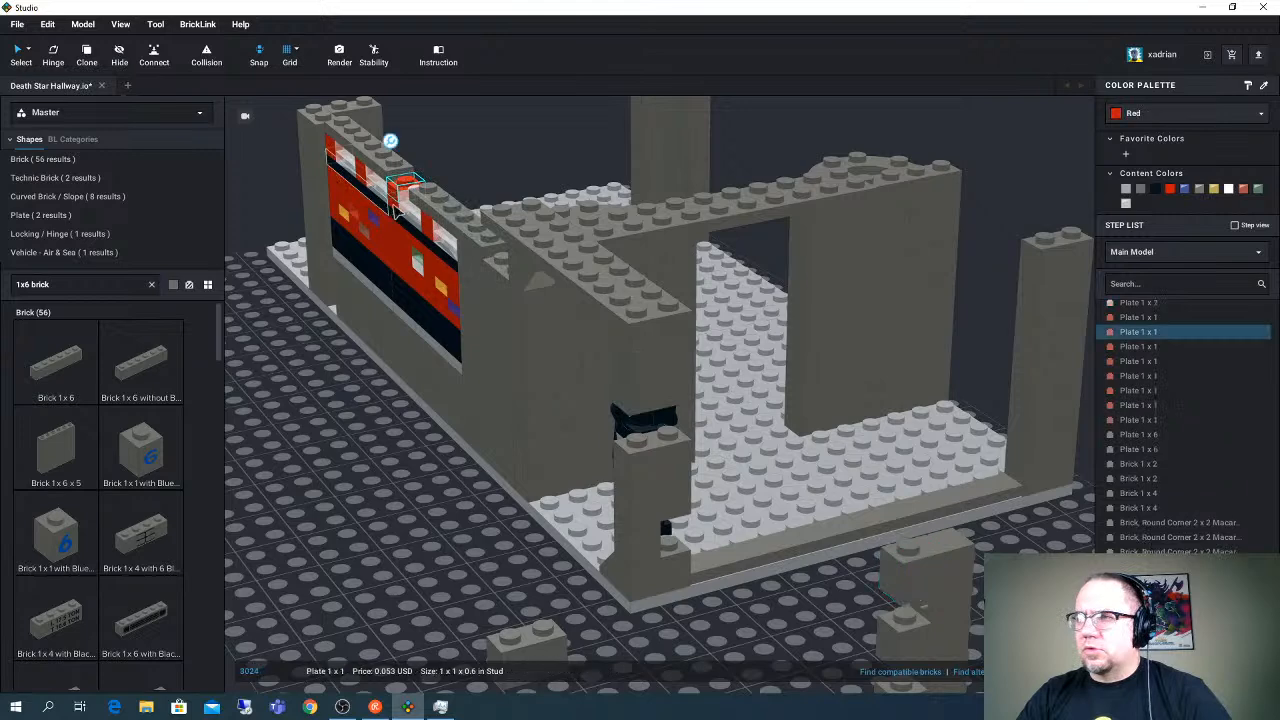
right_drag(387, 207, 394, 205)
ctrl+click(394, 205)
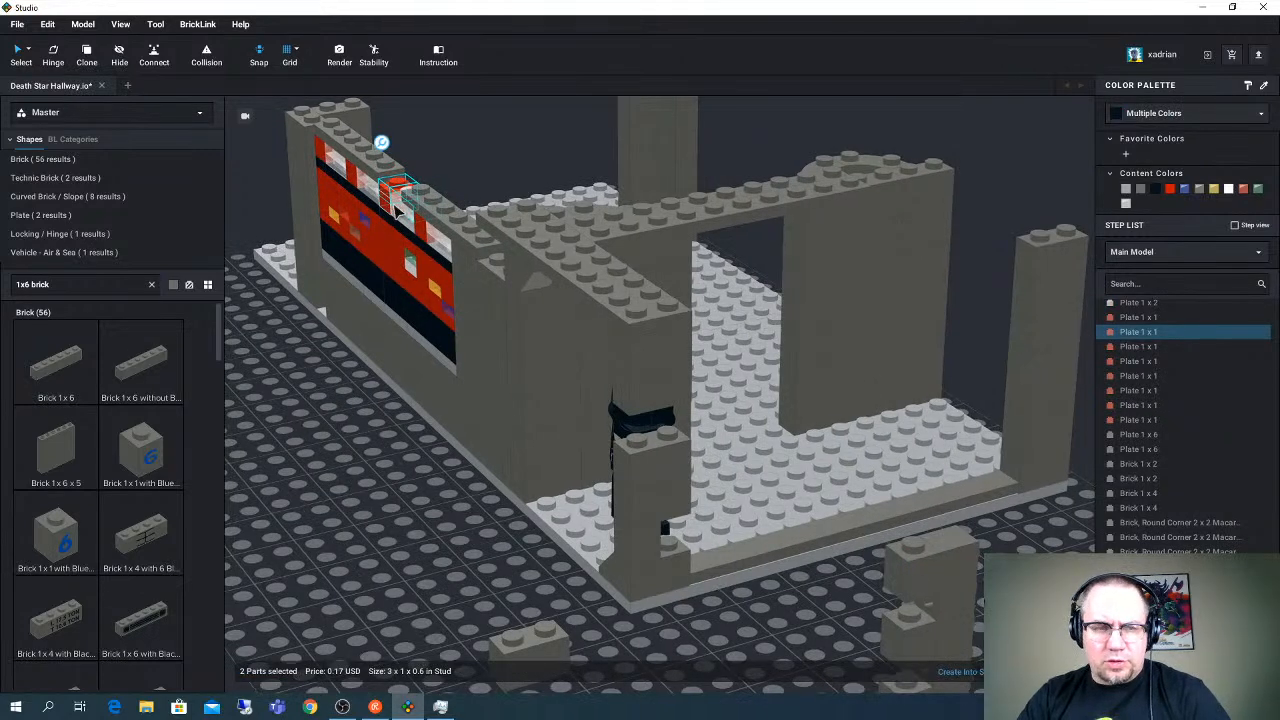
middle_drag(530, 371, 442, 287)
key(ctrl+v)
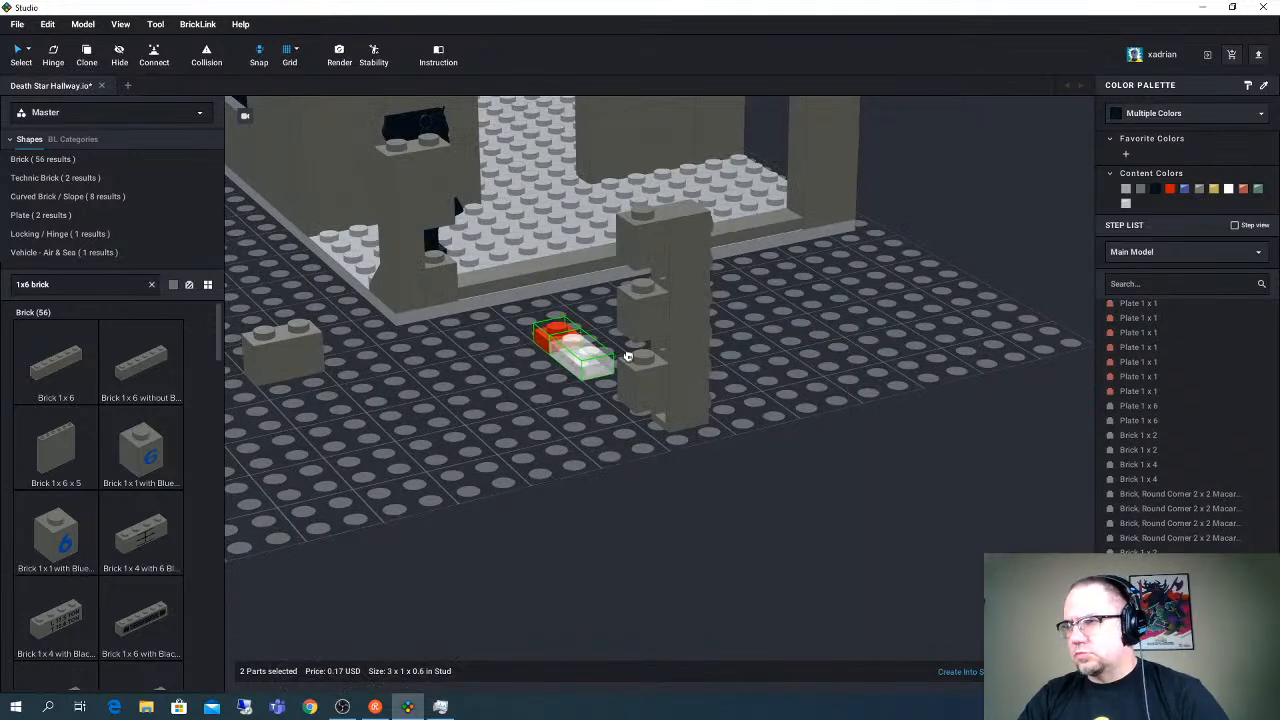
click(622, 356)
key(Delete)
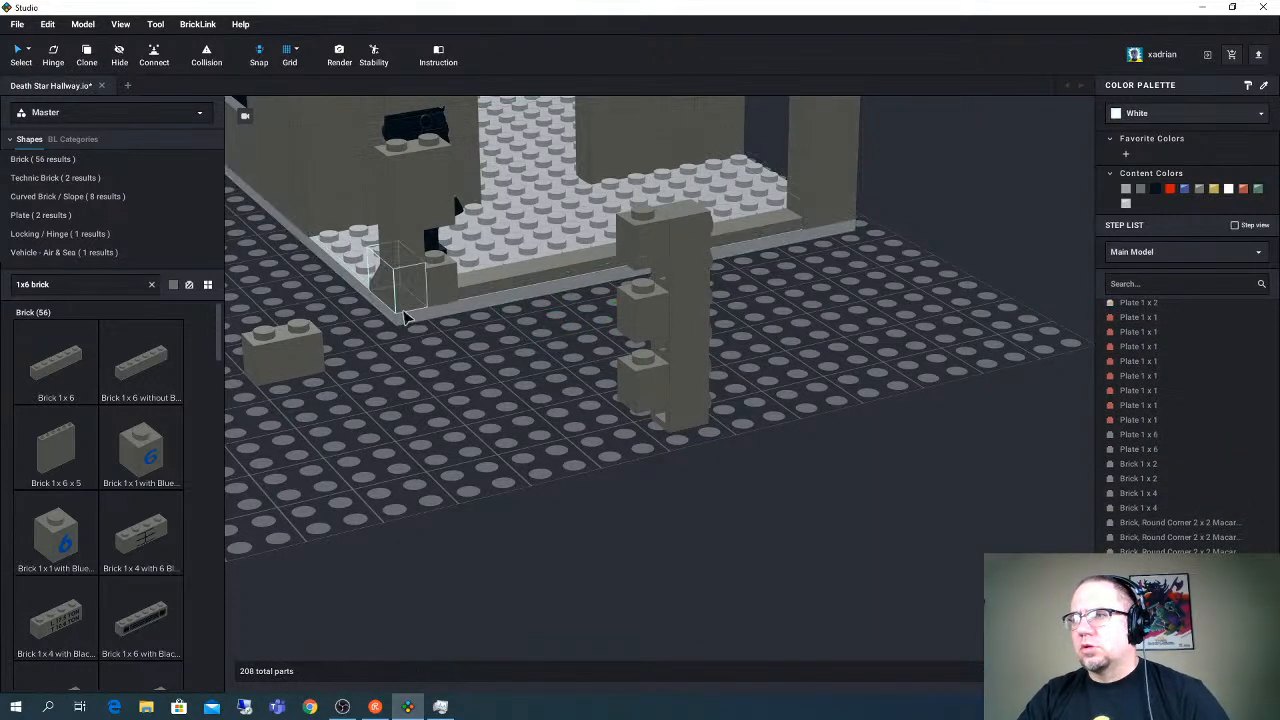
- Copy two stacked red Plate 1 x 1 from the wall console into both gaps between the stud-on-side bricks and beneath the lowest one
middle_drag(405, 316, 685, 625)
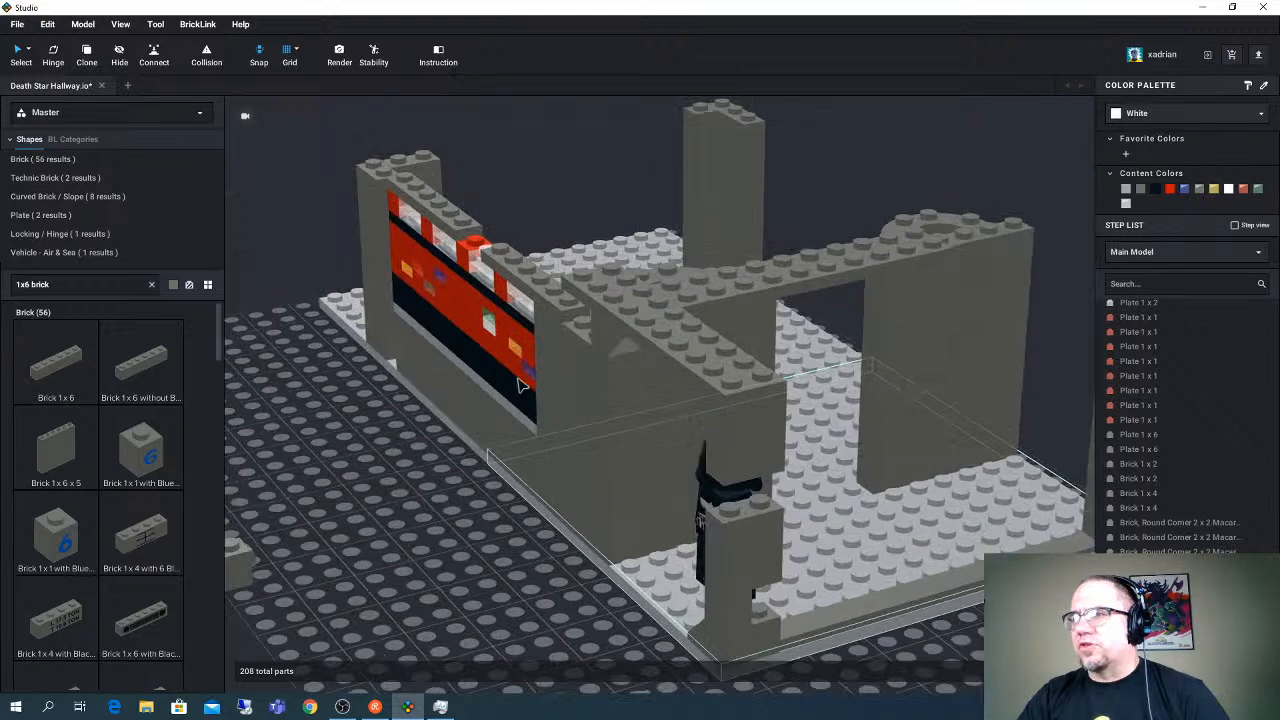
click(470, 250)
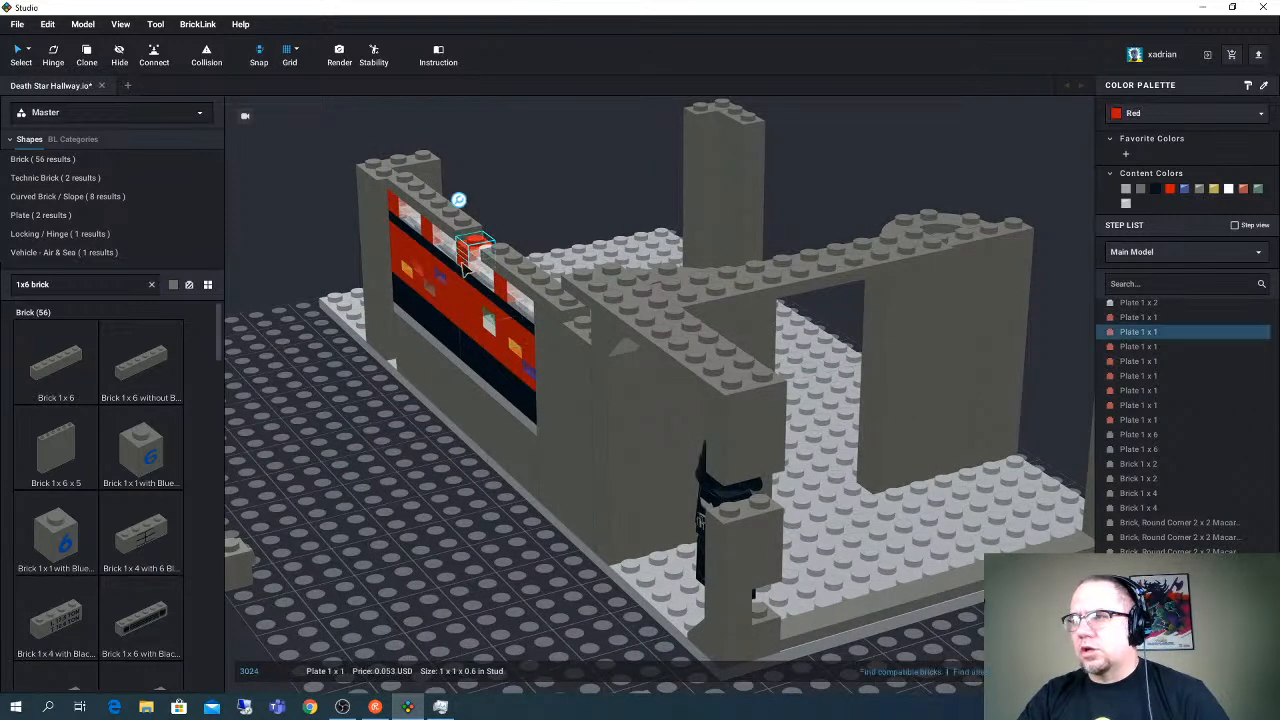
shift+click(468, 270)
middle_drag(614, 400, 462, 278)
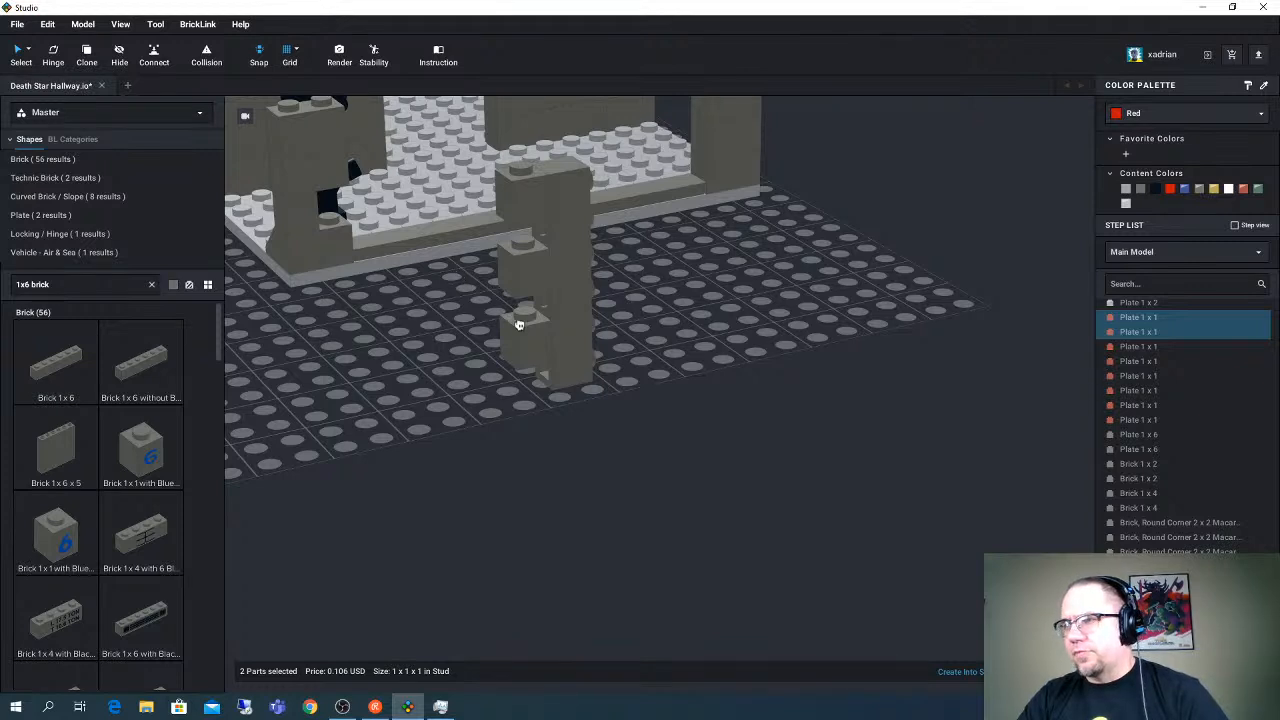
key(ctrl+v)
click(533, 241)
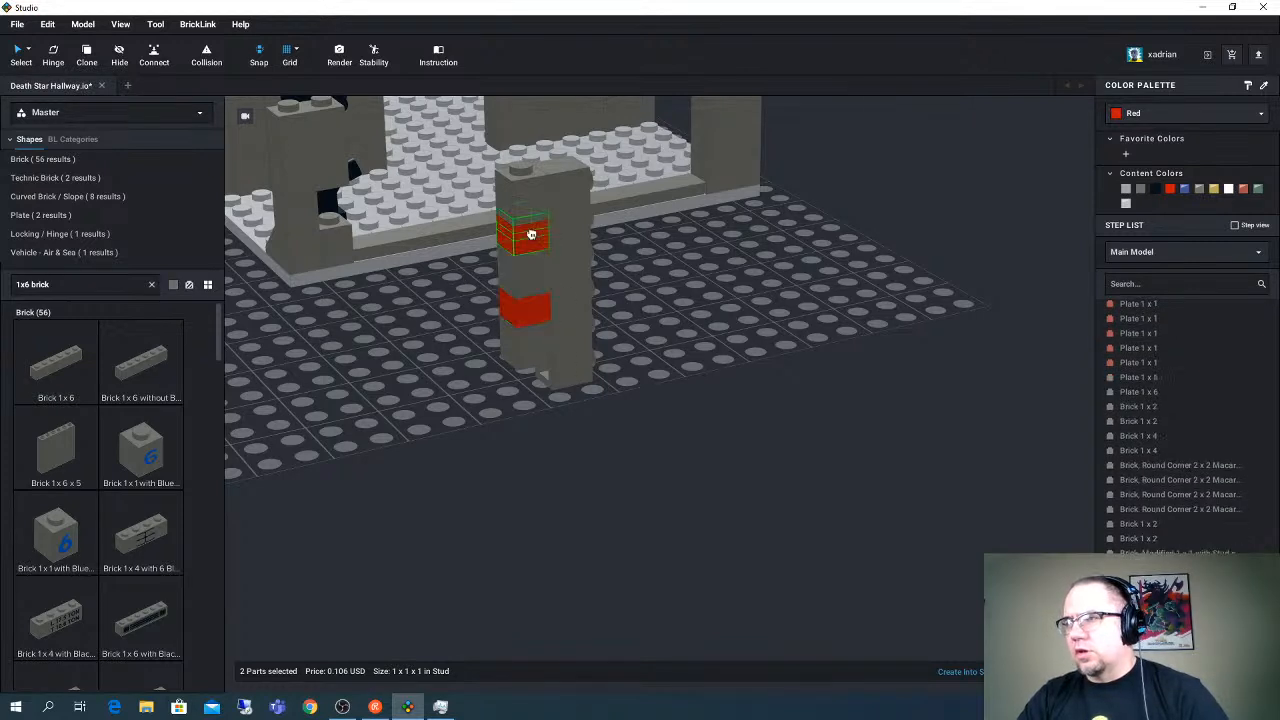
key(ctrl+v)
click(537, 380)
right_drag(556, 377, 562, 358)
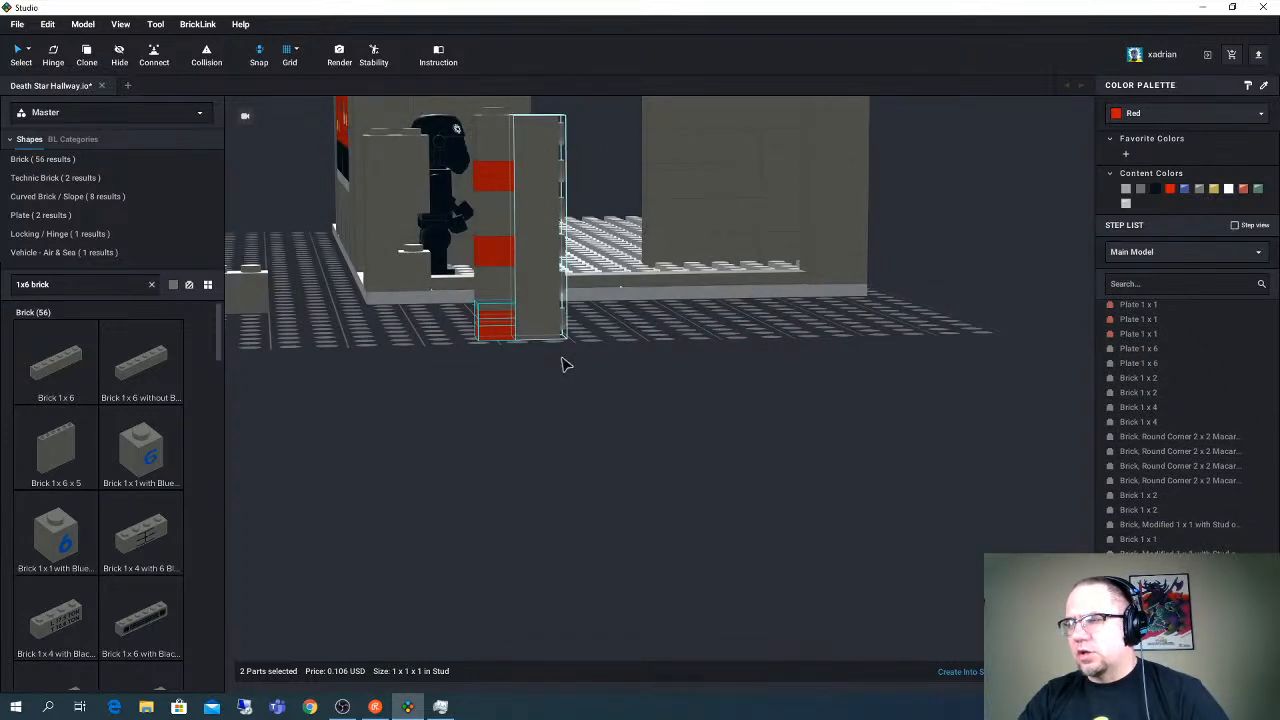
- Recolor the red Plate 1 x 1 spacers in the stud-on-side column to Dark Bluish Gray
ctrl+click(497, 248)
ctrl+click(497, 242)
ctrl+click(497, 176)
ctrl+click(497, 176)
click(1140, 188)
- Delete the three bricks stacked above the corner slope and the two Brick 1 x 2 hanging under the overhead course
middle_drag(677, 339, 756, 410)
right_drag(780, 429, 850, 520)
right_drag(601, 419, 636, 411)
click(410, 356)
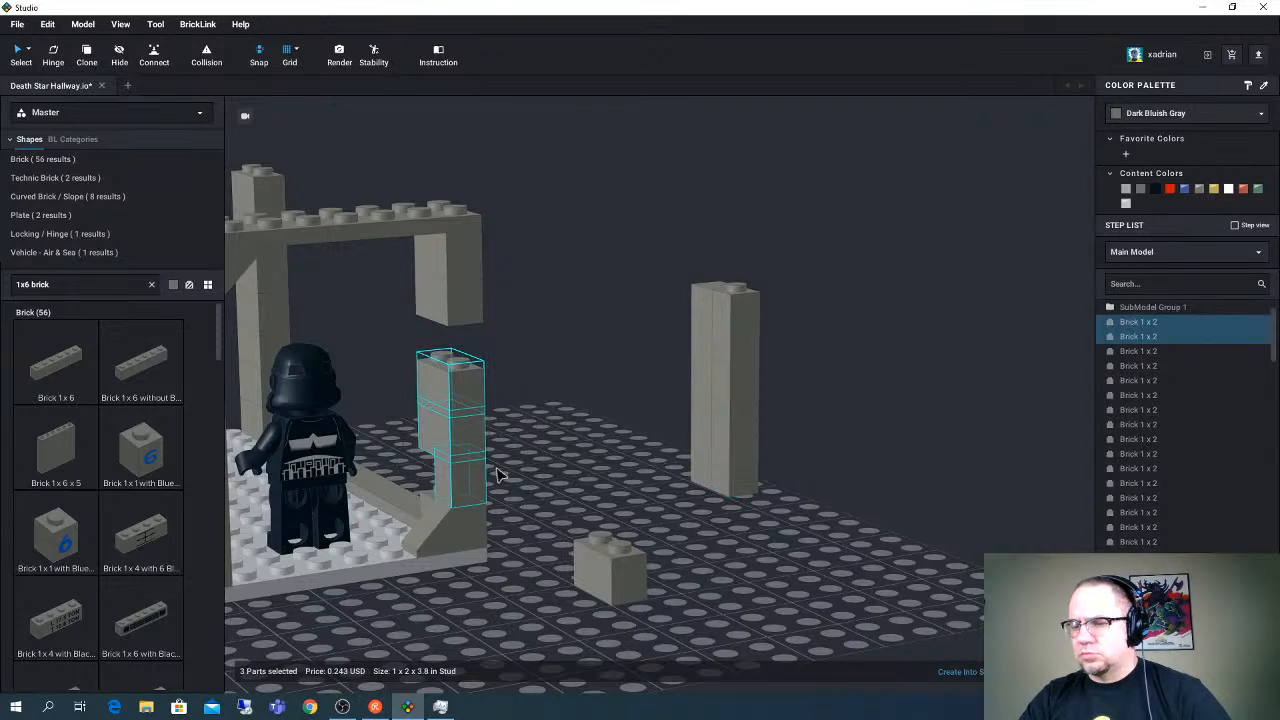
key(Delete)
click(448, 285)
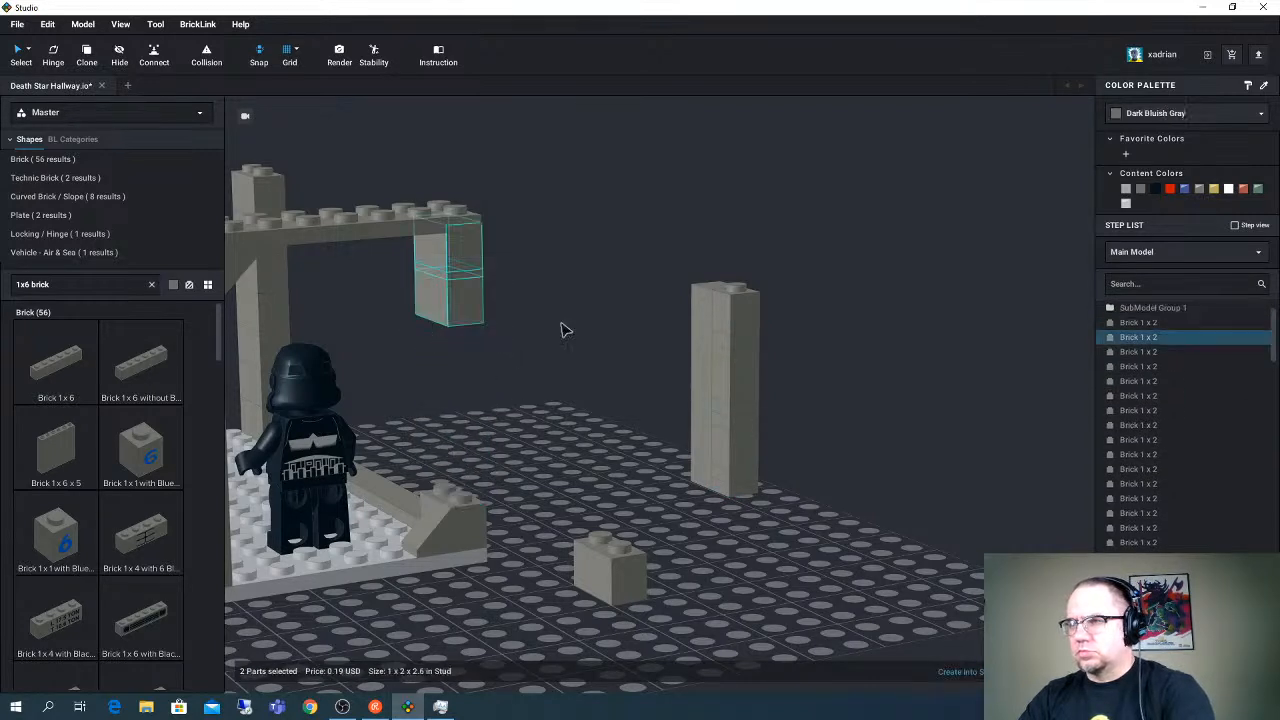
key(Delete)
- Try to seat the ten-part column assembly with its upright Brick 1 x 6 at the corner slope
drag(740, 480, 452, 480)
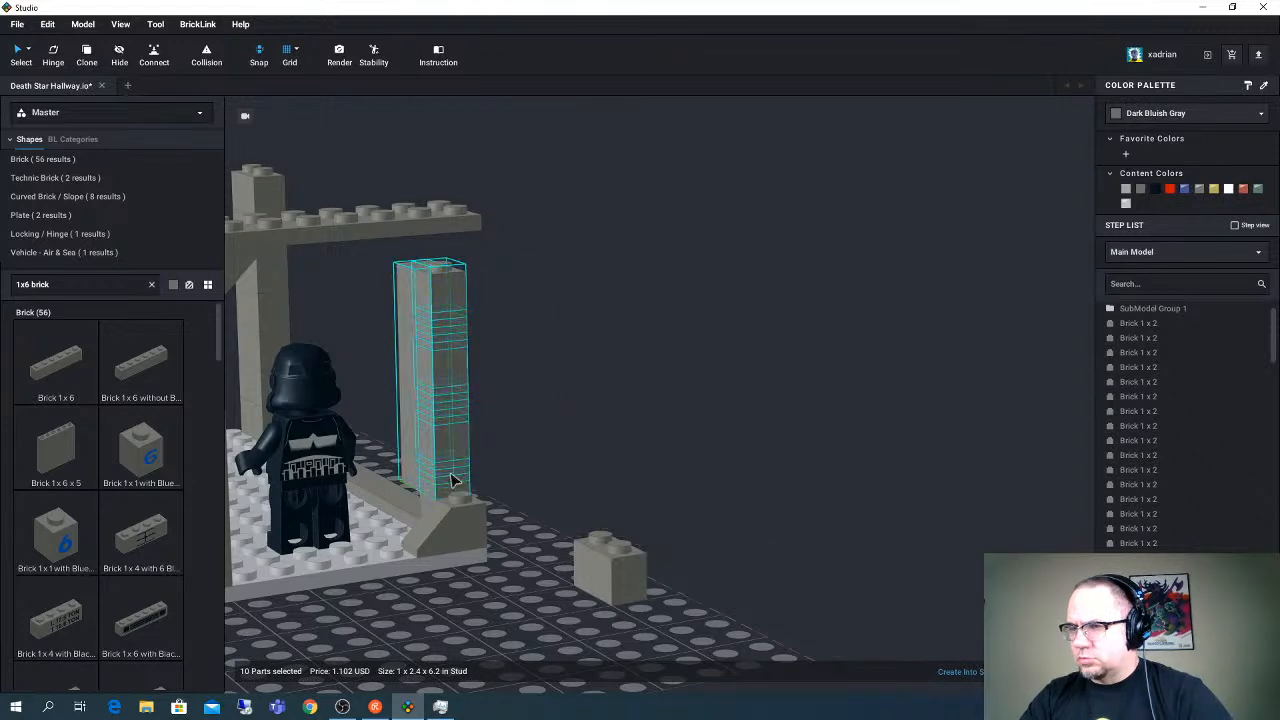
right_drag(452, 480, 529, 471)
drag(515, 397, 812, 475)
right_drag(785, 474, 791, 463)
drag(766, 472, 669, 486)
- Delete the two Plate 1 x 1 spacers beneath the lowest stud-on-side brick of the column assembly
click(747, 533)
right_drag(745, 532, 689, 511)
click(662, 510)
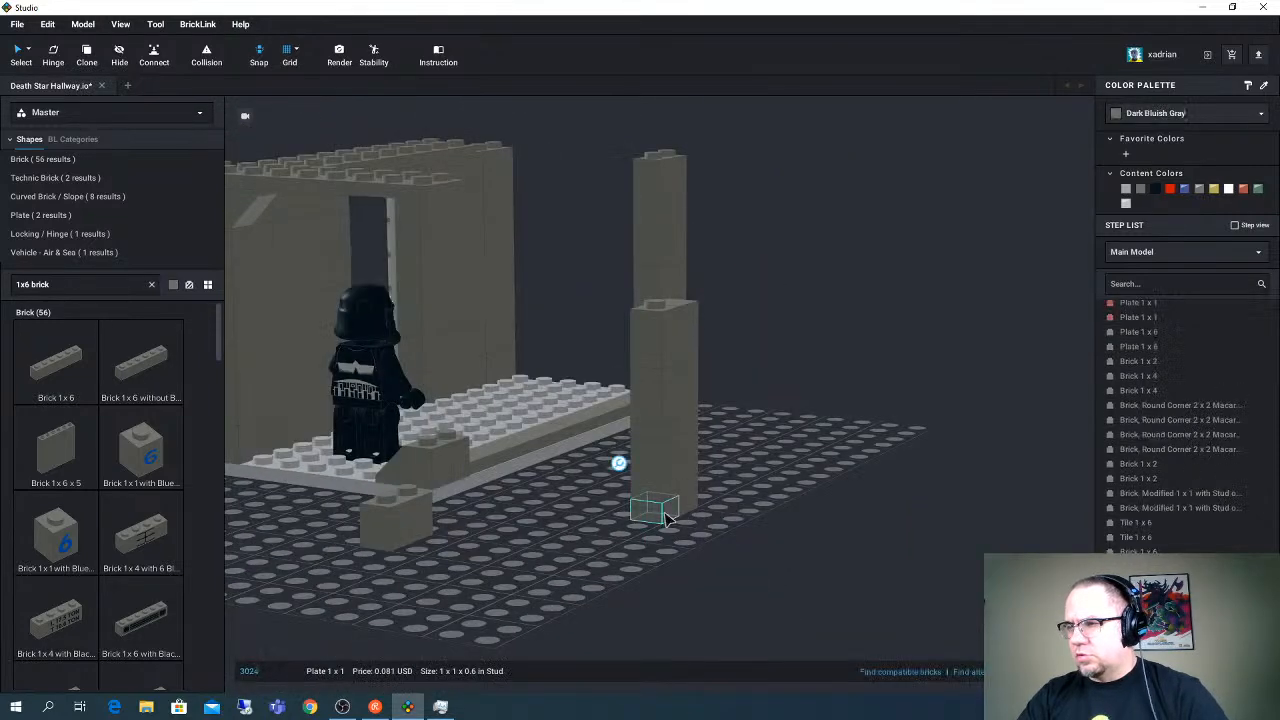
shift+click(668, 510)
key(Delete)
- Move the eight-part column assembly onto the base at the corner slope and clear the selection
right_drag(668, 510, 585, 307)
drag(585, 307, 429, 510)
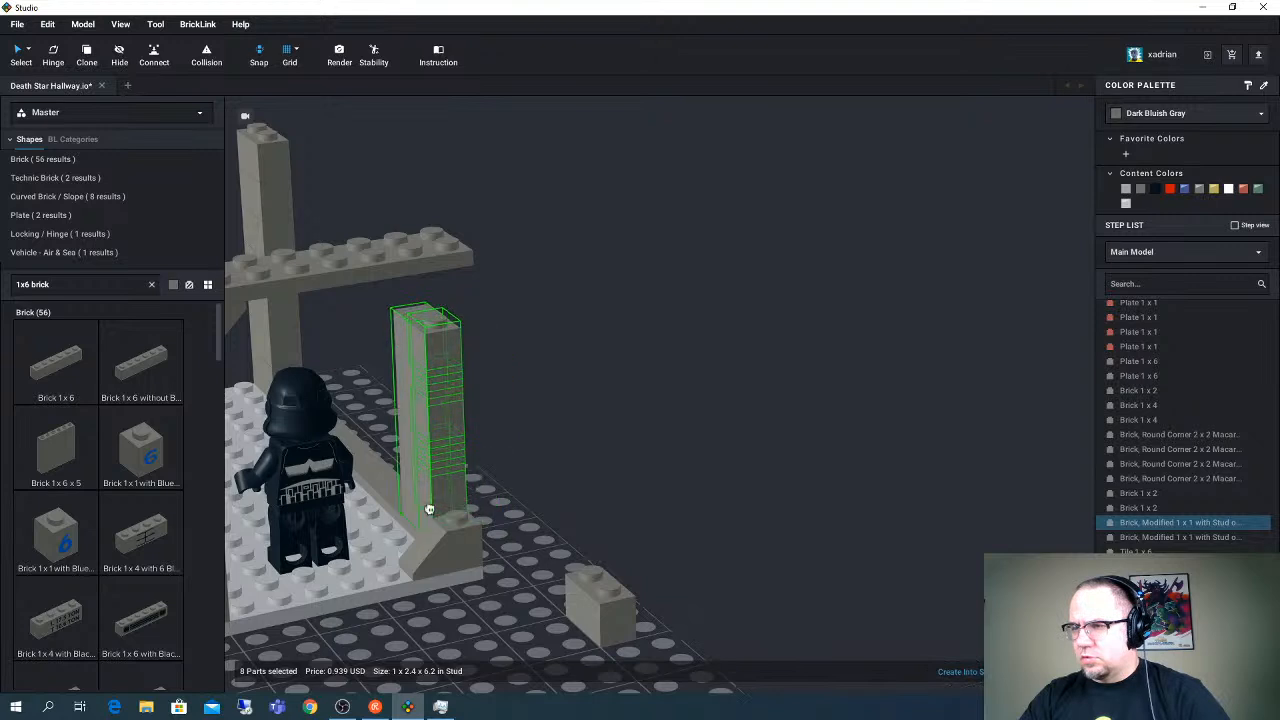
right_drag(585, 490, 490, 522)
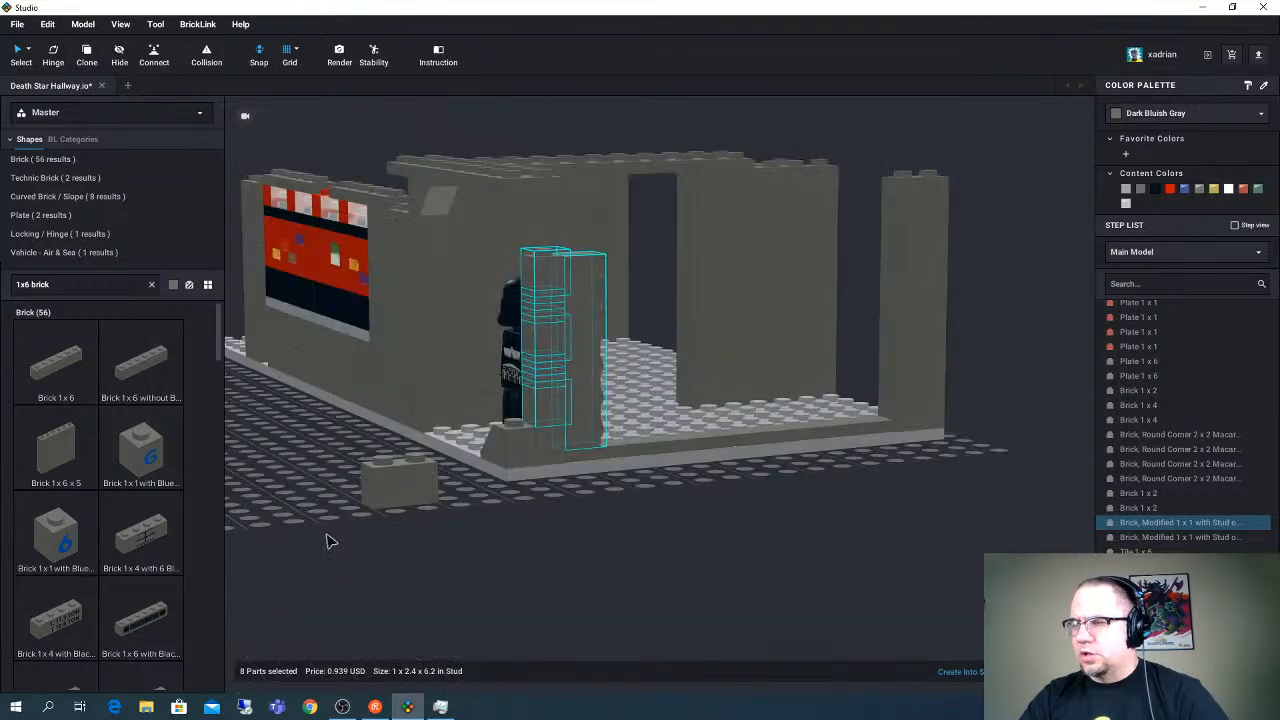
click(290, 478)
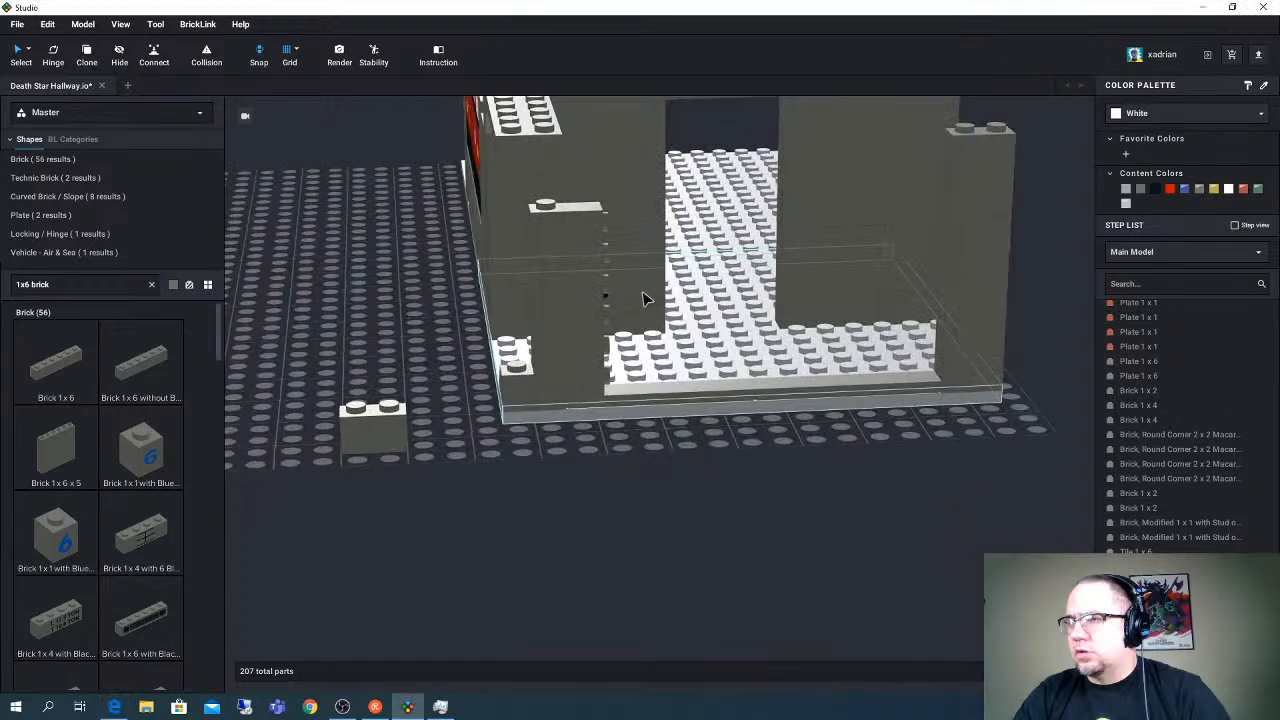
- Search the parts library for "1x1 technic" and choose the Technic Brick 1 x 1
right_drag(643, 292, 645, 290)
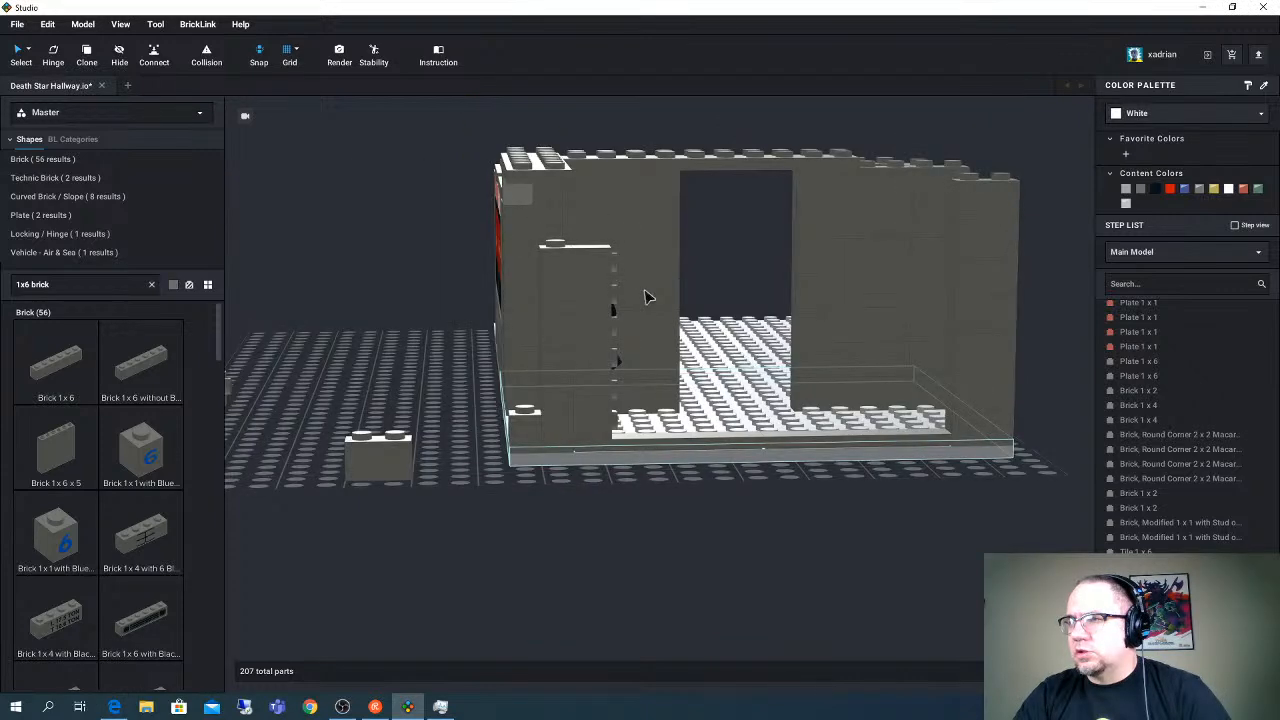
right_drag(645, 296, 643, 296)
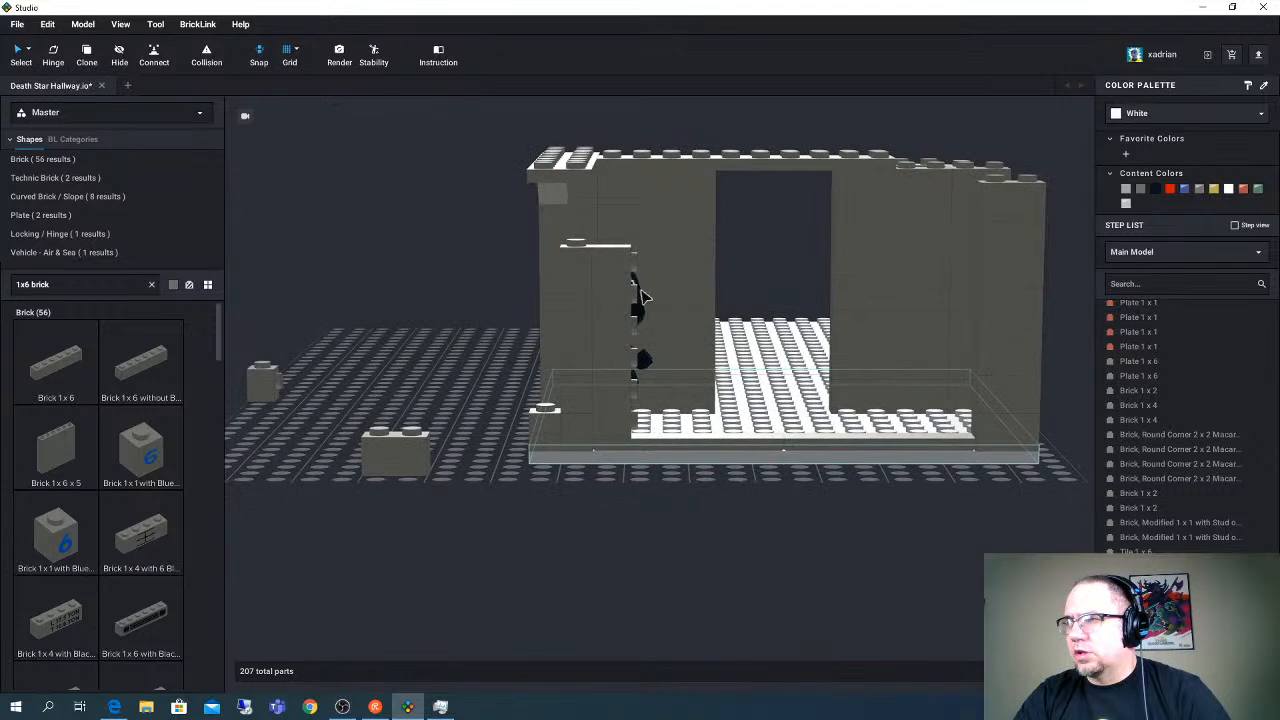
right_click(645, 296)
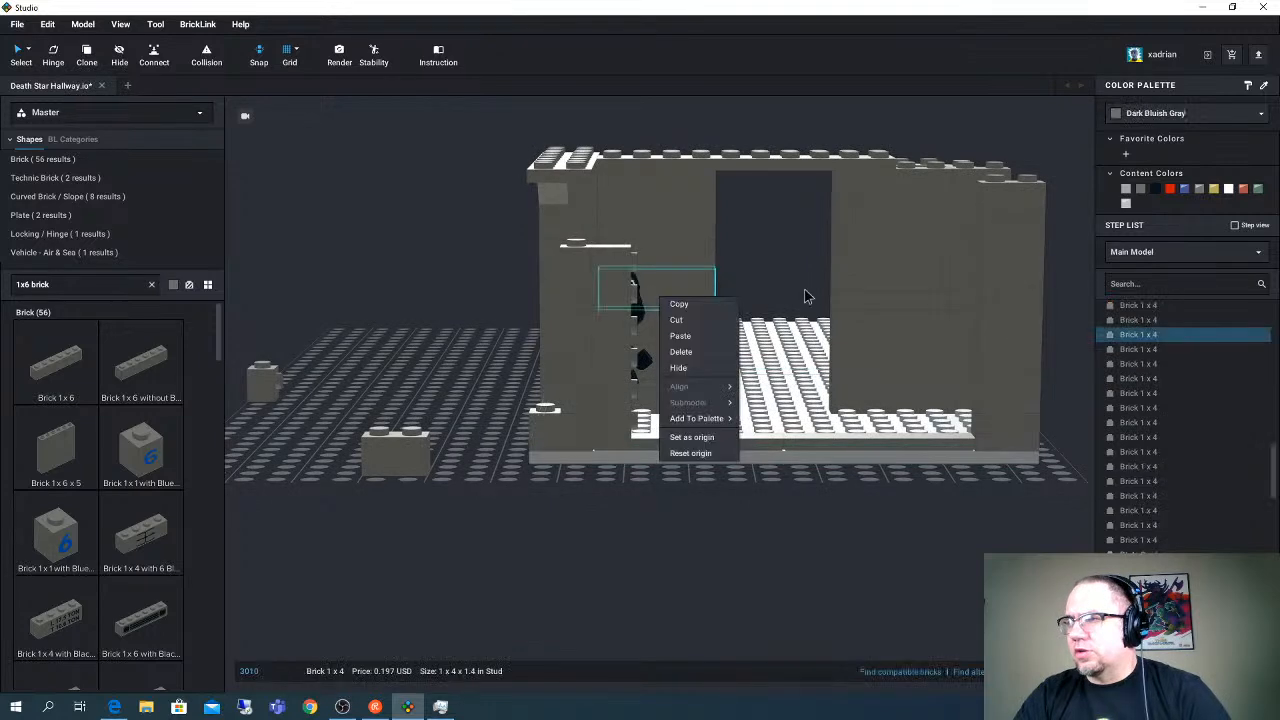
right_drag(807, 296, 777, 286)
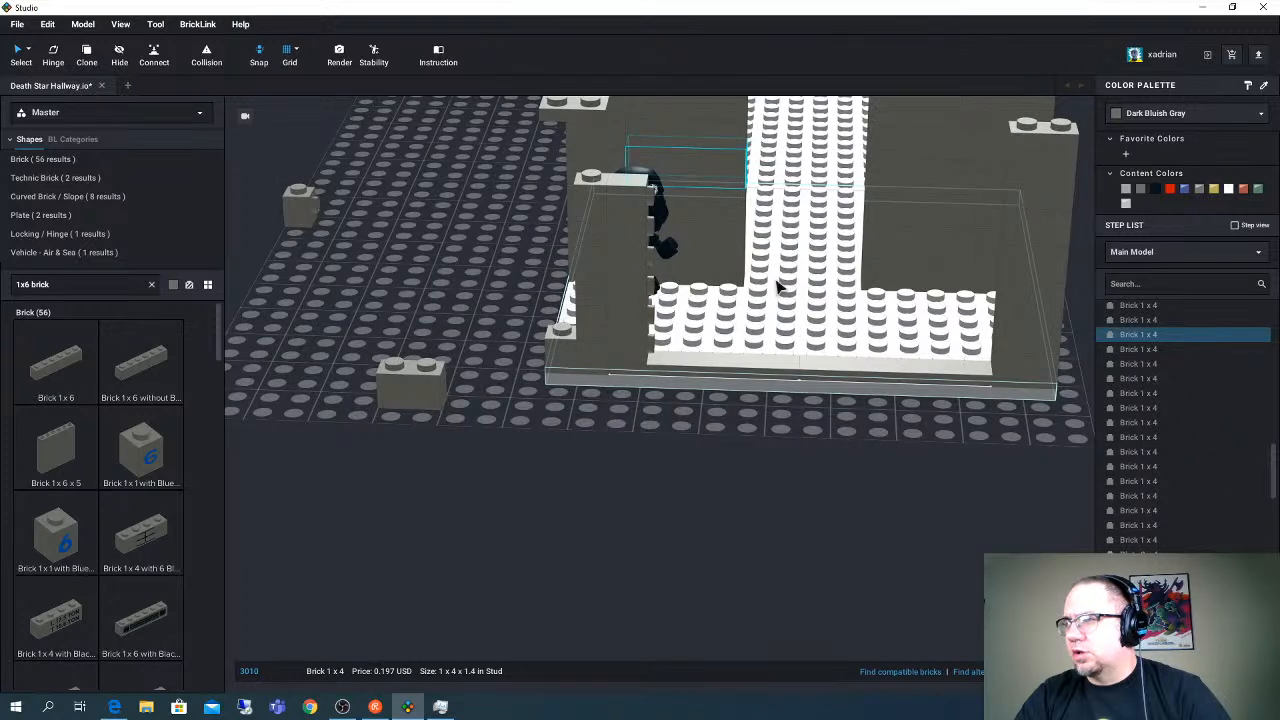
right_drag(779, 286, 772, 235)
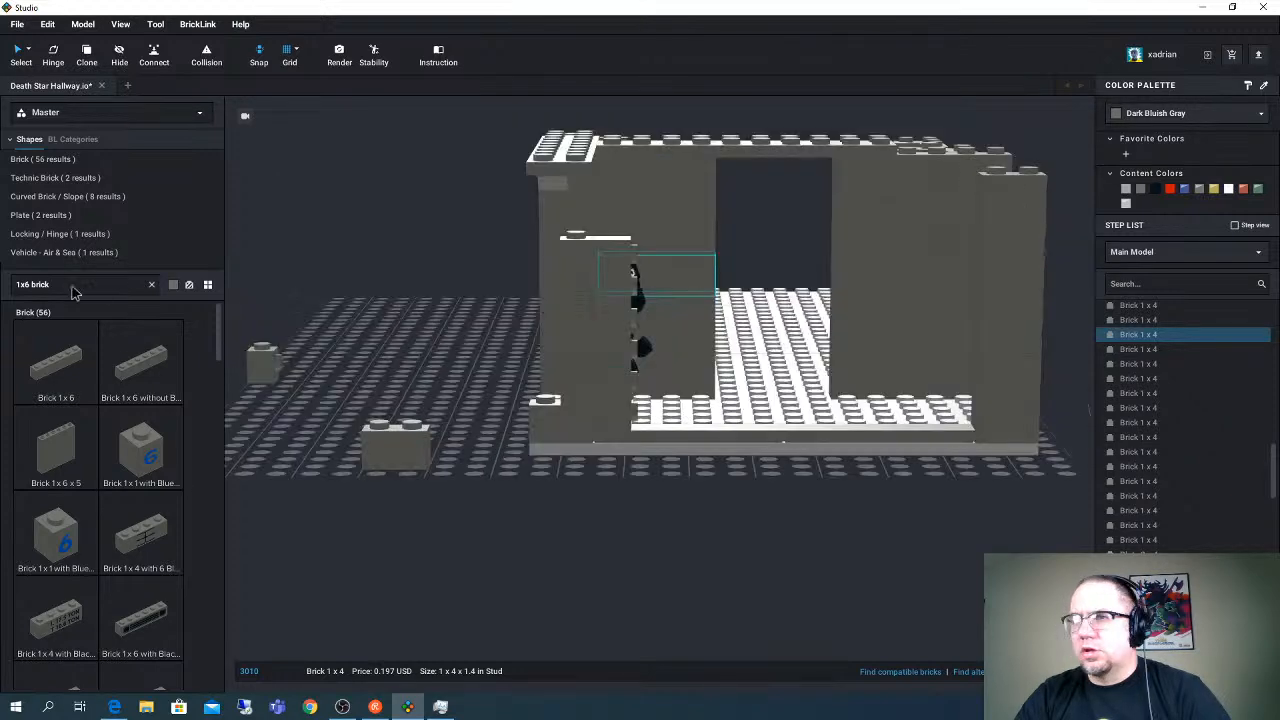
click(81, 284)
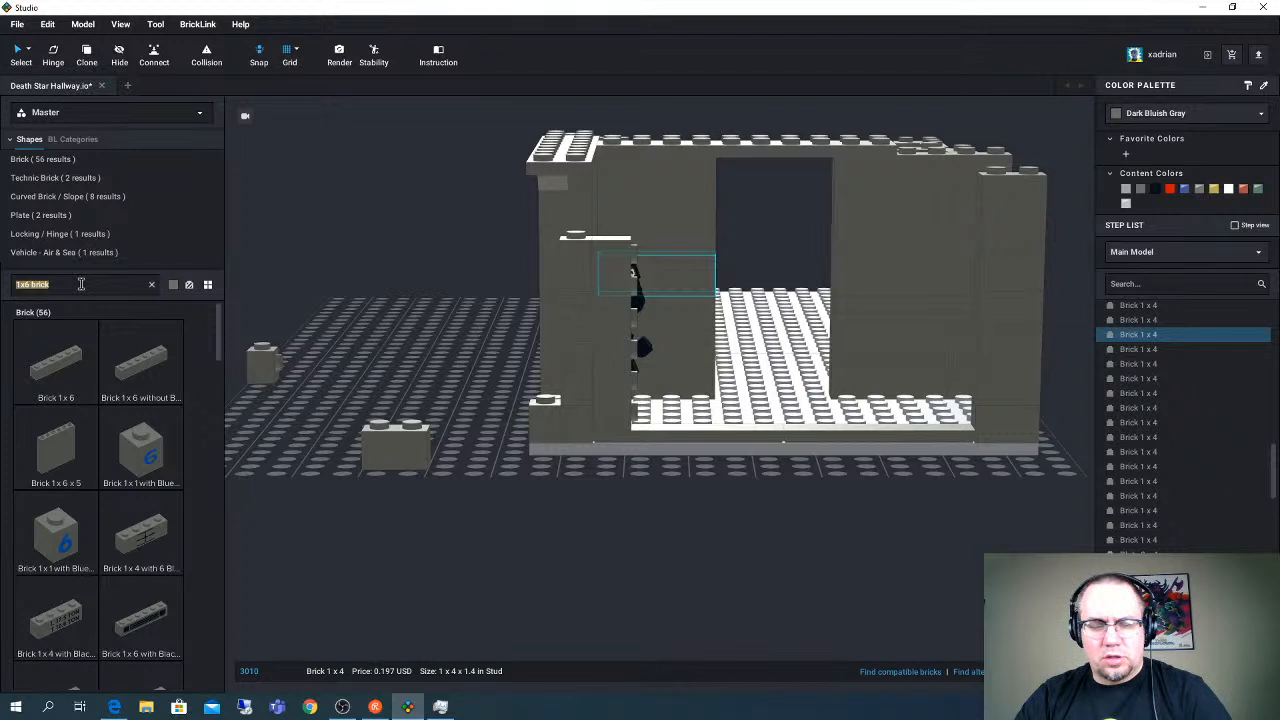
text(1x1 b)
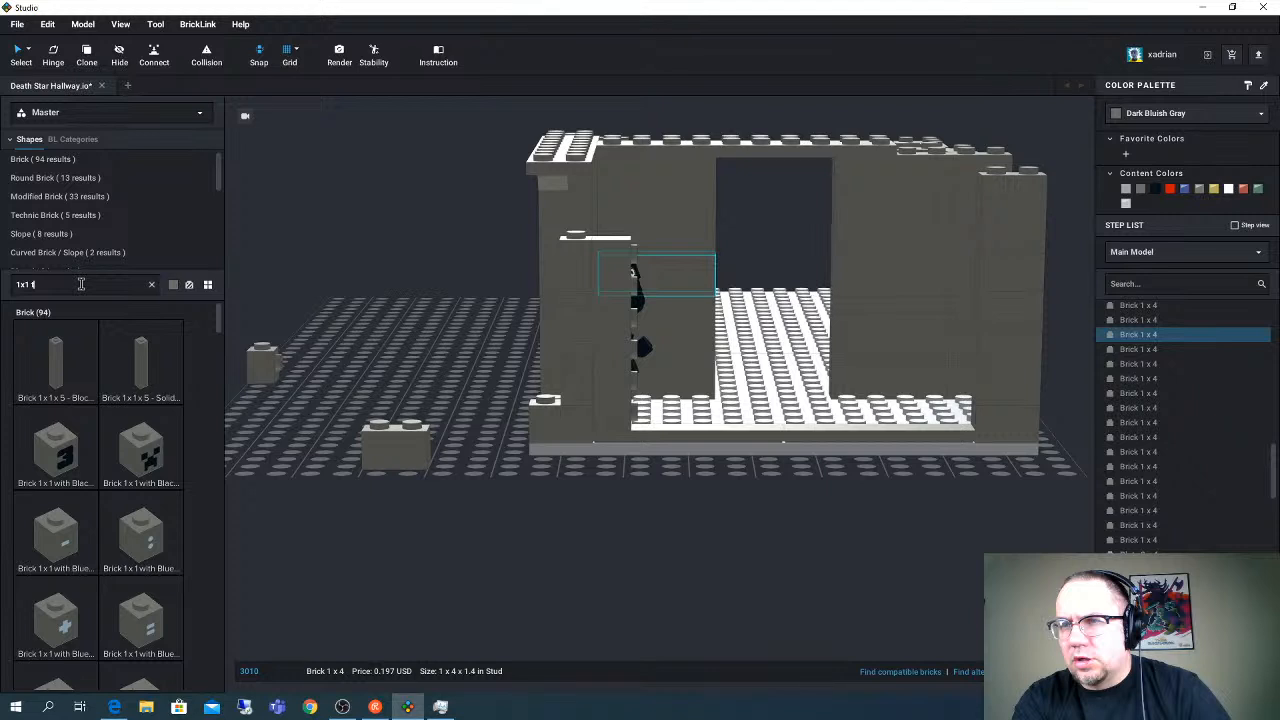
text(echnic)
click(55, 365)
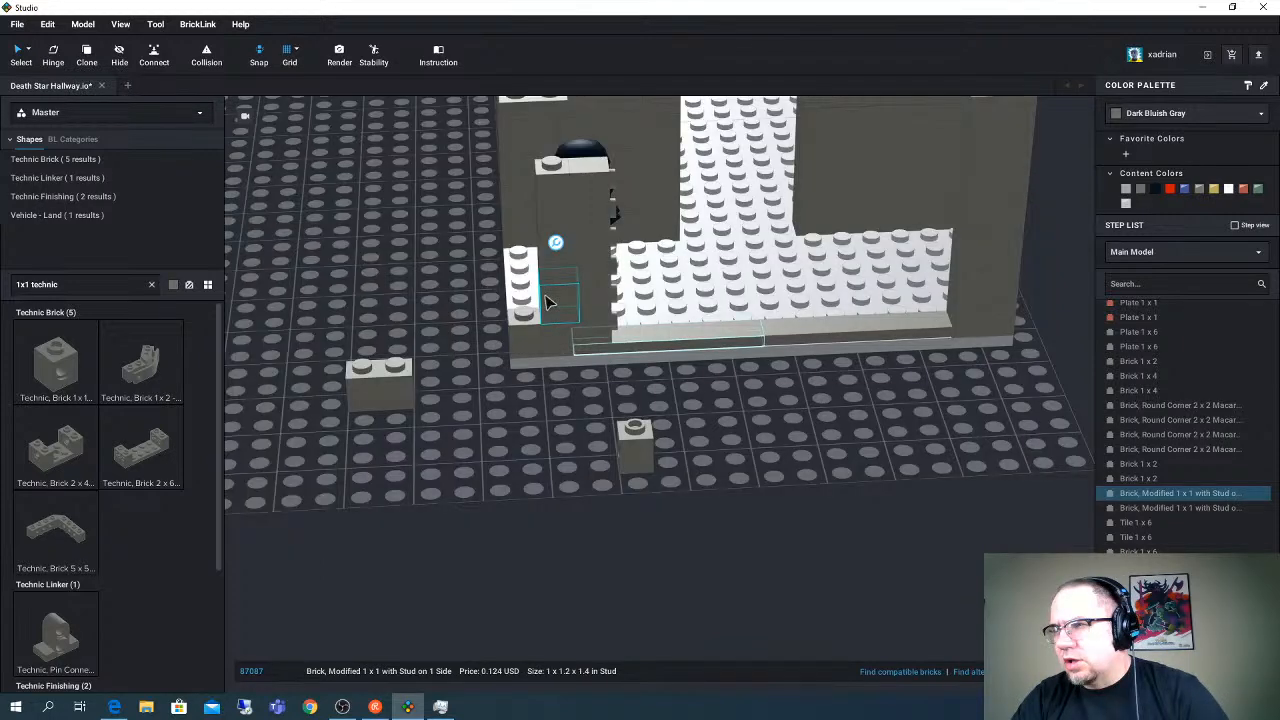
- Place a copy of the column's lowest stud-on-side brick on the low wall course beside the upright Brick 1 x 6
key(ctrl+v)
click(623, 322)
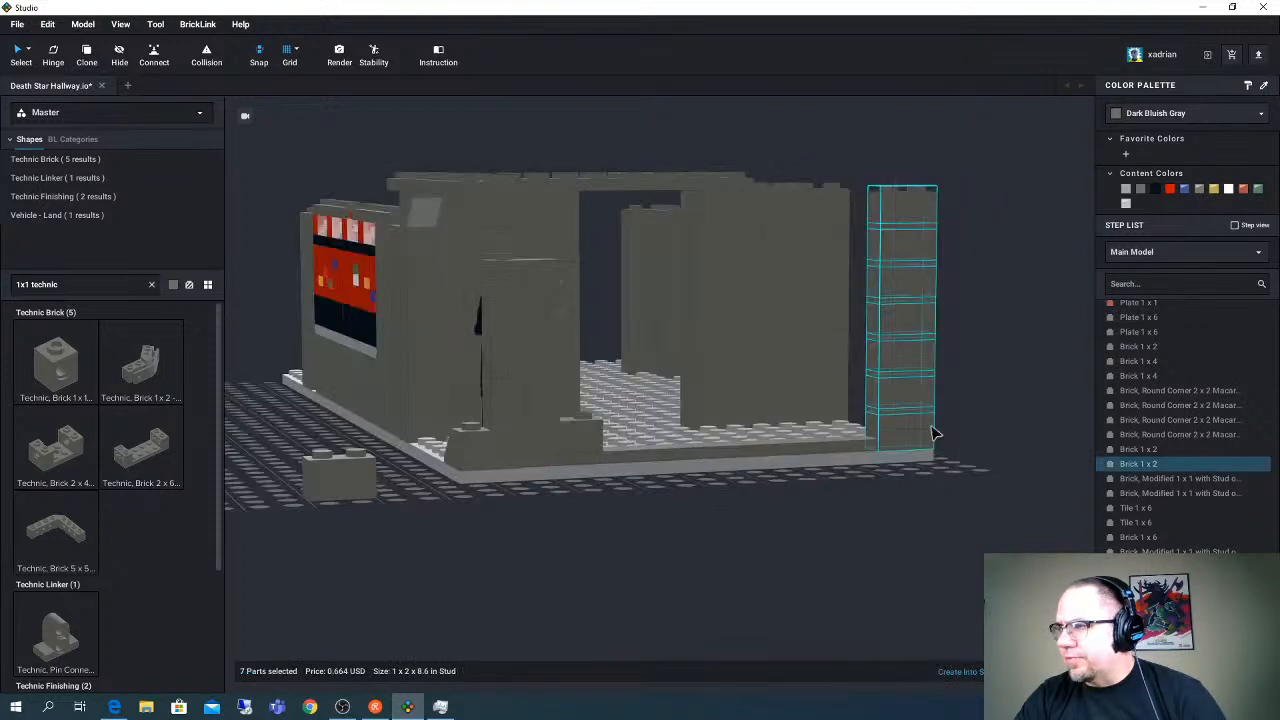
- Move the seven-brick column at the far corner off the base onto the grid
drag(932, 433, 1034, 410)
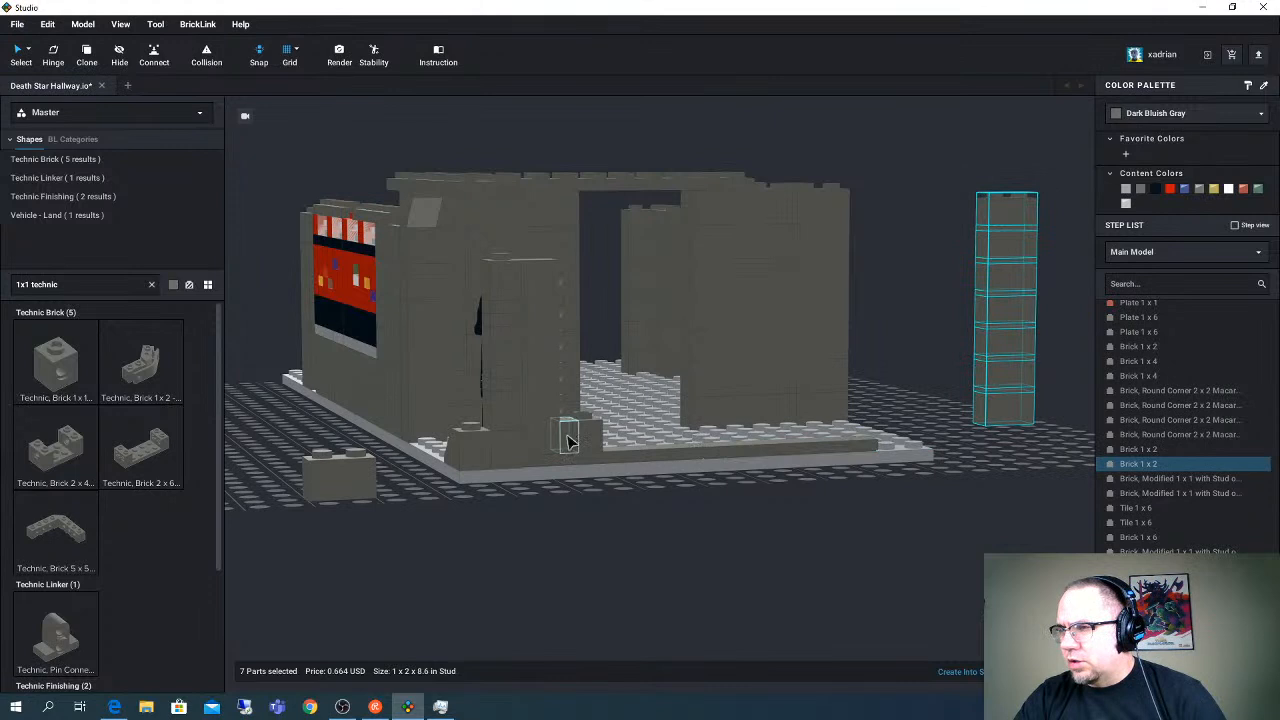
- Copy a Brick 1 x 1 and the two-part Technic brick assembly from the near column's foot to the base's far corner
click(511, 455)
drag(511, 450, 914, 426)
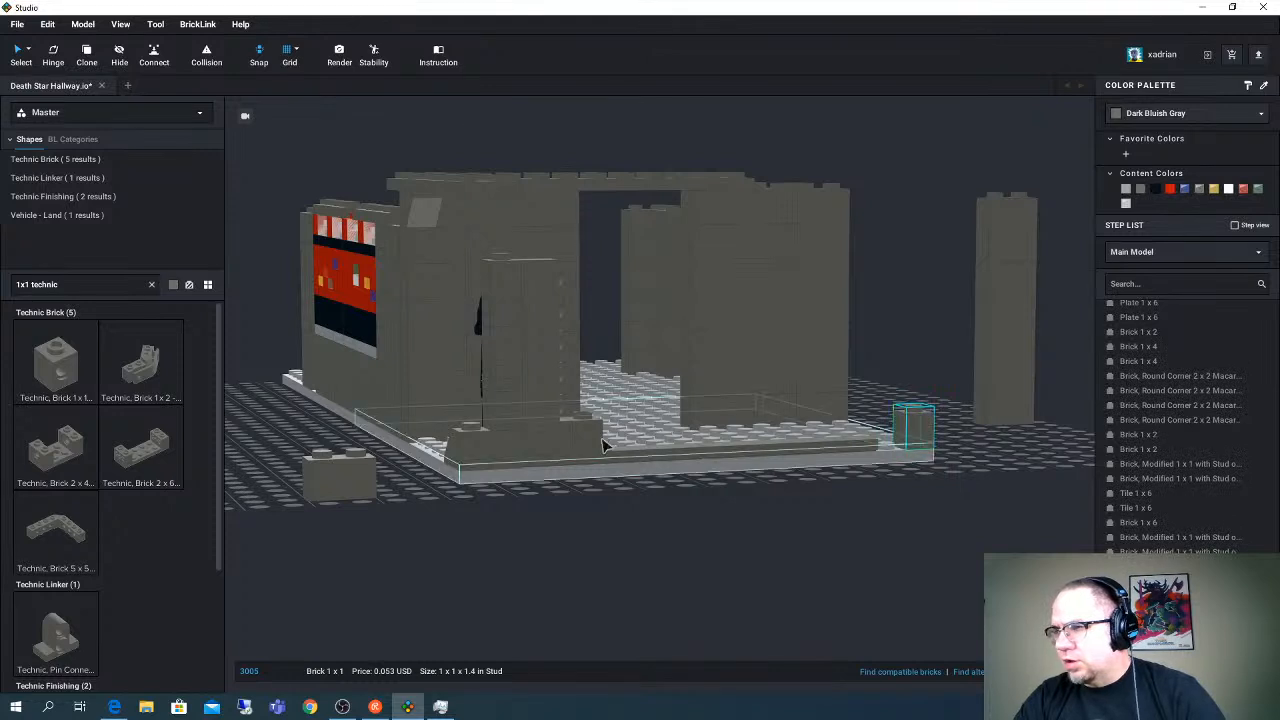
click(589, 449)
ctrl+click(634, 444)
drag(820, 443, 899, 438)
click(928, 511)
click(957, 472)
drag(965, 463, 899, 417)
ctrl+click(970, 475)
right_drag(922, 436, 805, 447)
click(885, 515)
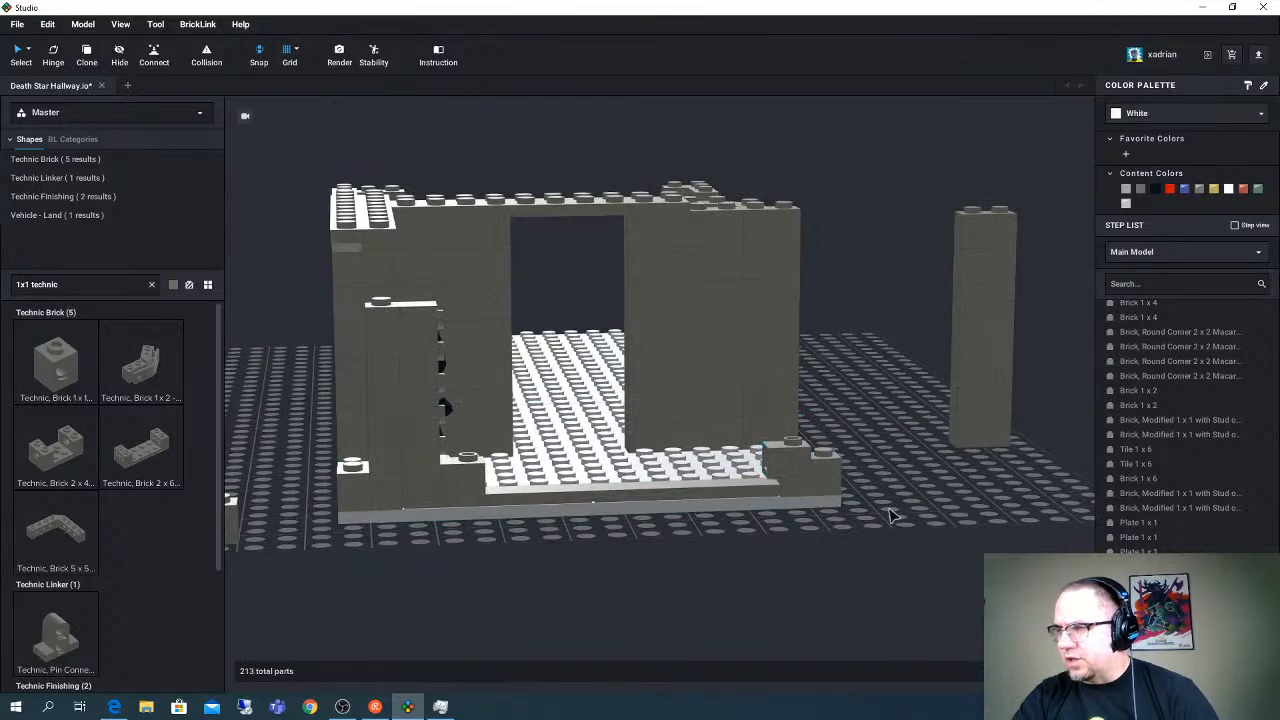
key(alt+Tab)
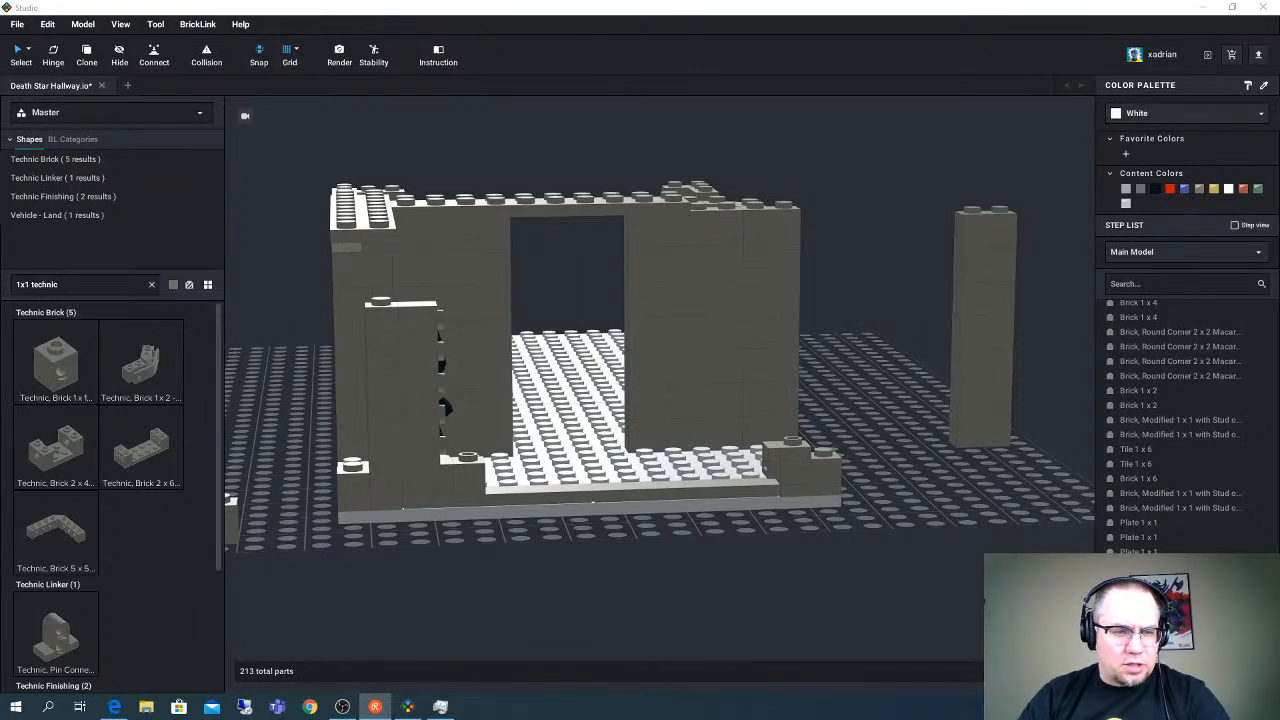
key(alt+Tab)
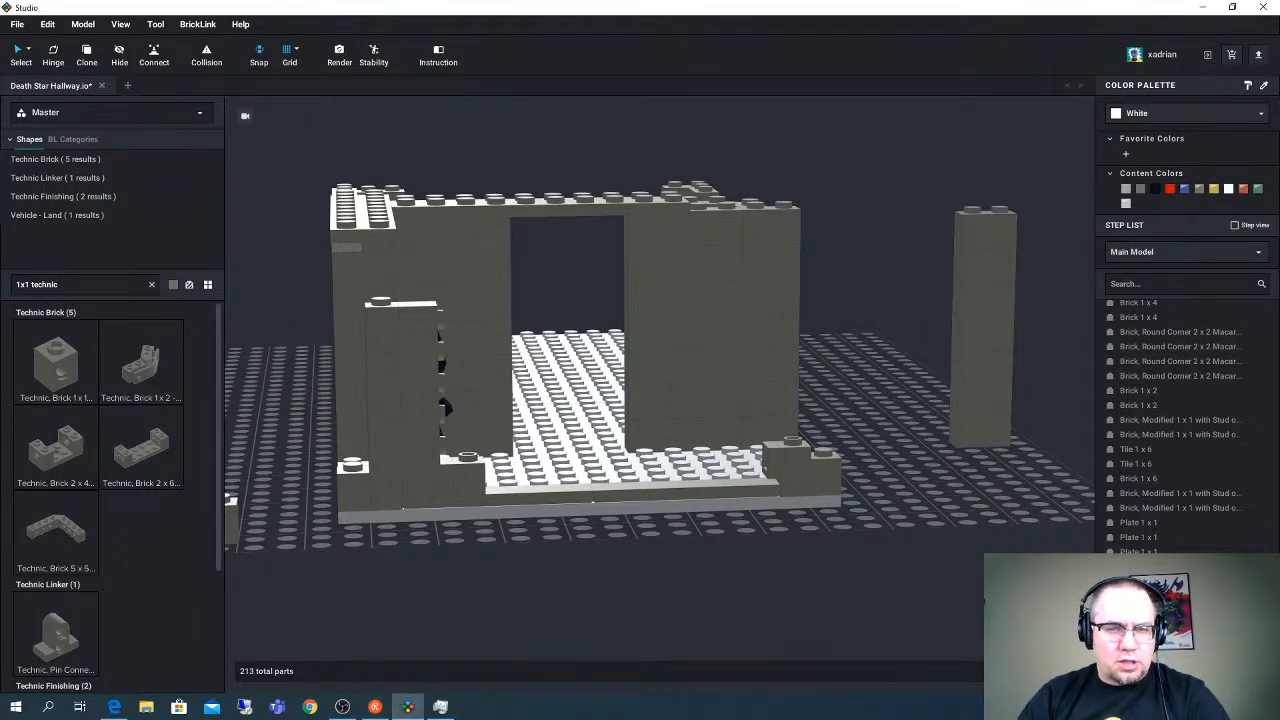
key(alt+Tab)
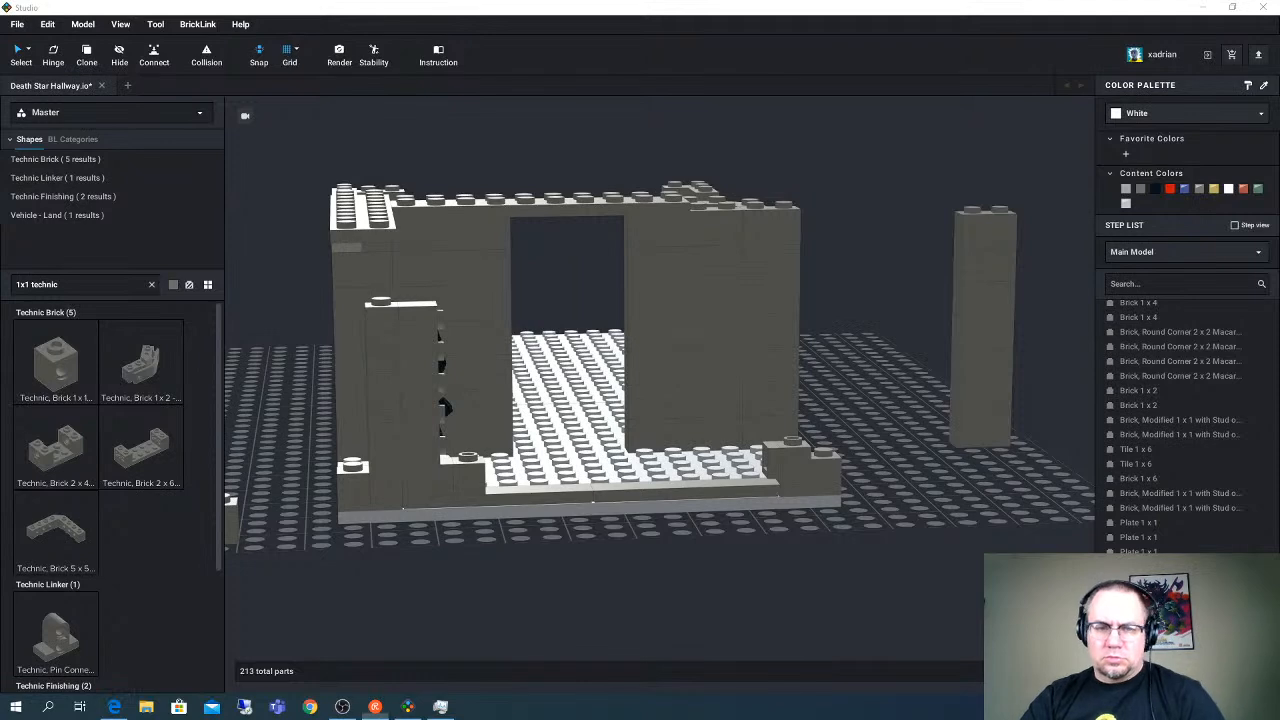
- Move the two-part Technic brick assembly from the foot of the near column onto the grid in front of the base
mouse_move(628, 401)
right_down()
mouse_move(616, 399)
mouse_move(639, 402)
right_up()
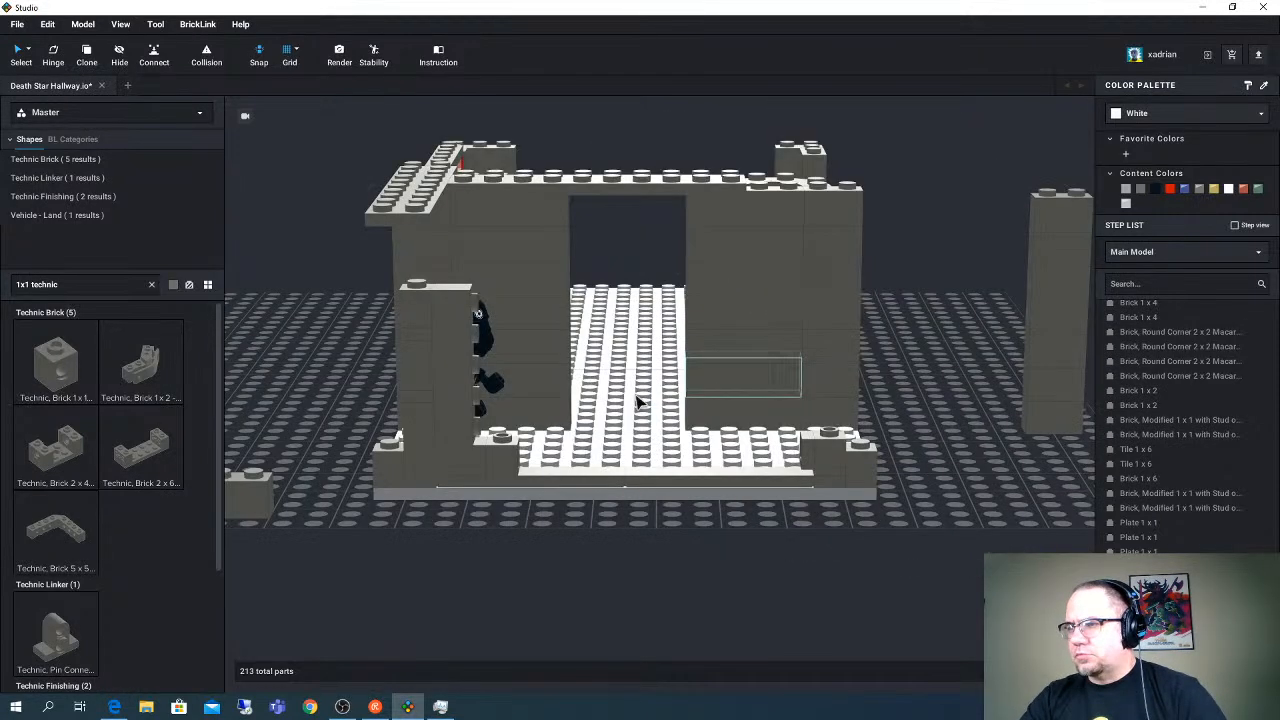
click(482, 460)
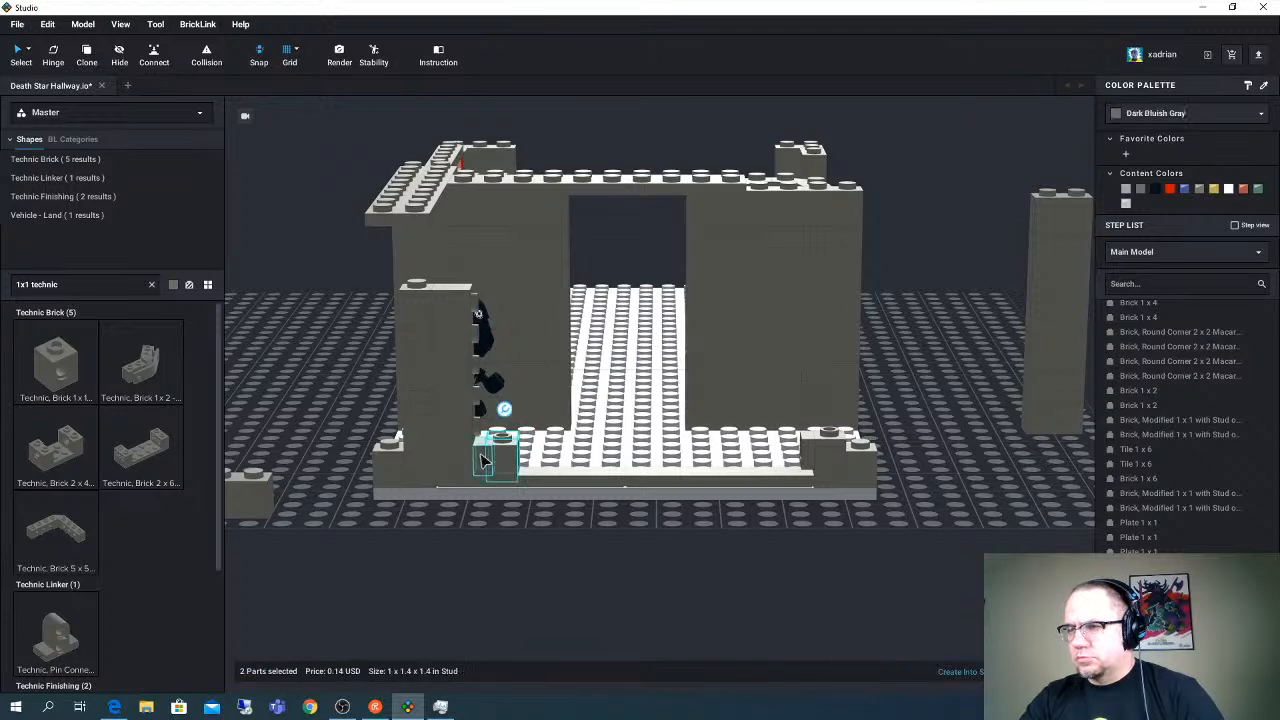
drag(486, 460, 610, 550)
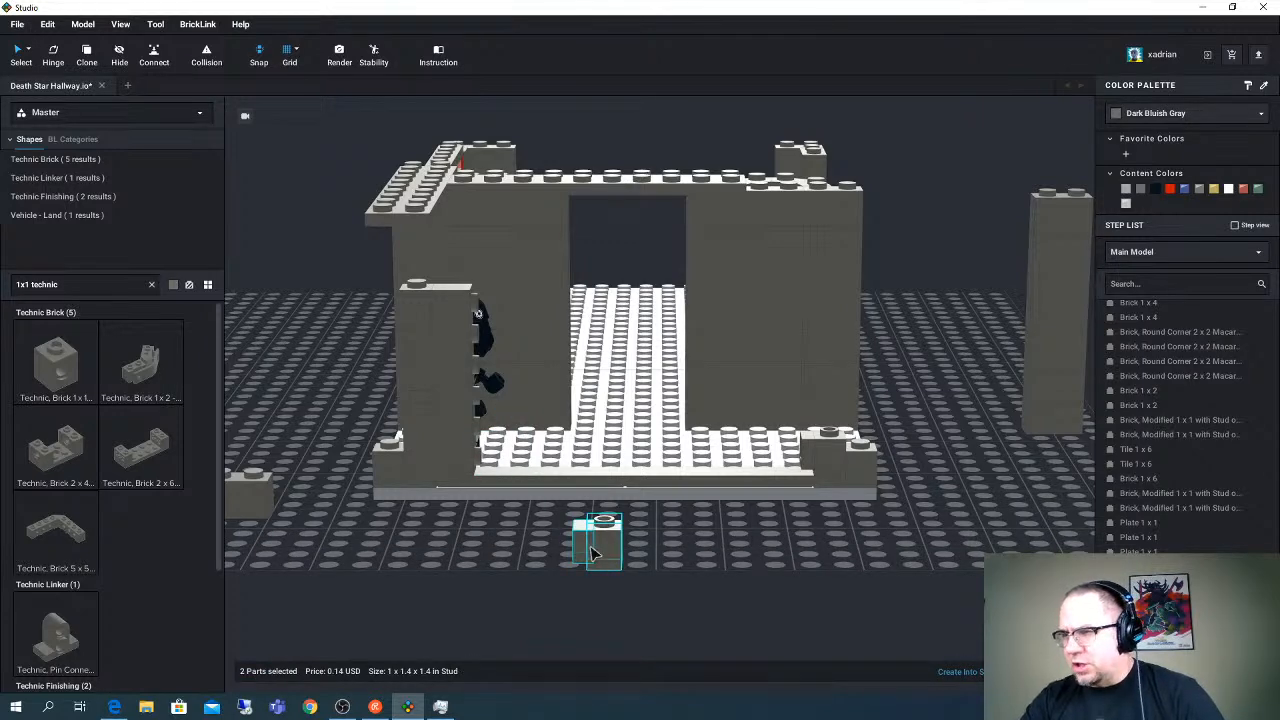
- Stack two copied Plate 1 x 1 parts on the far corner's Technic brick and set the two-part Technic assembly on top
click(422, 402)
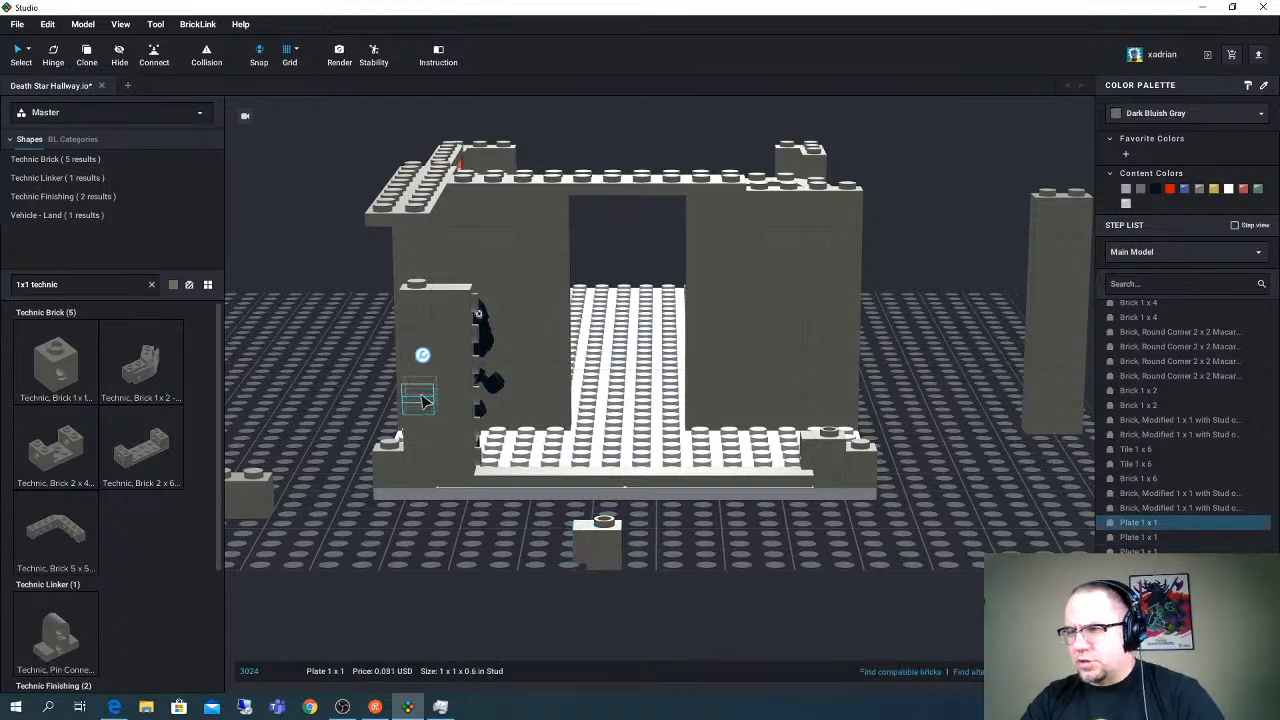
drag(422, 398, 852, 414)
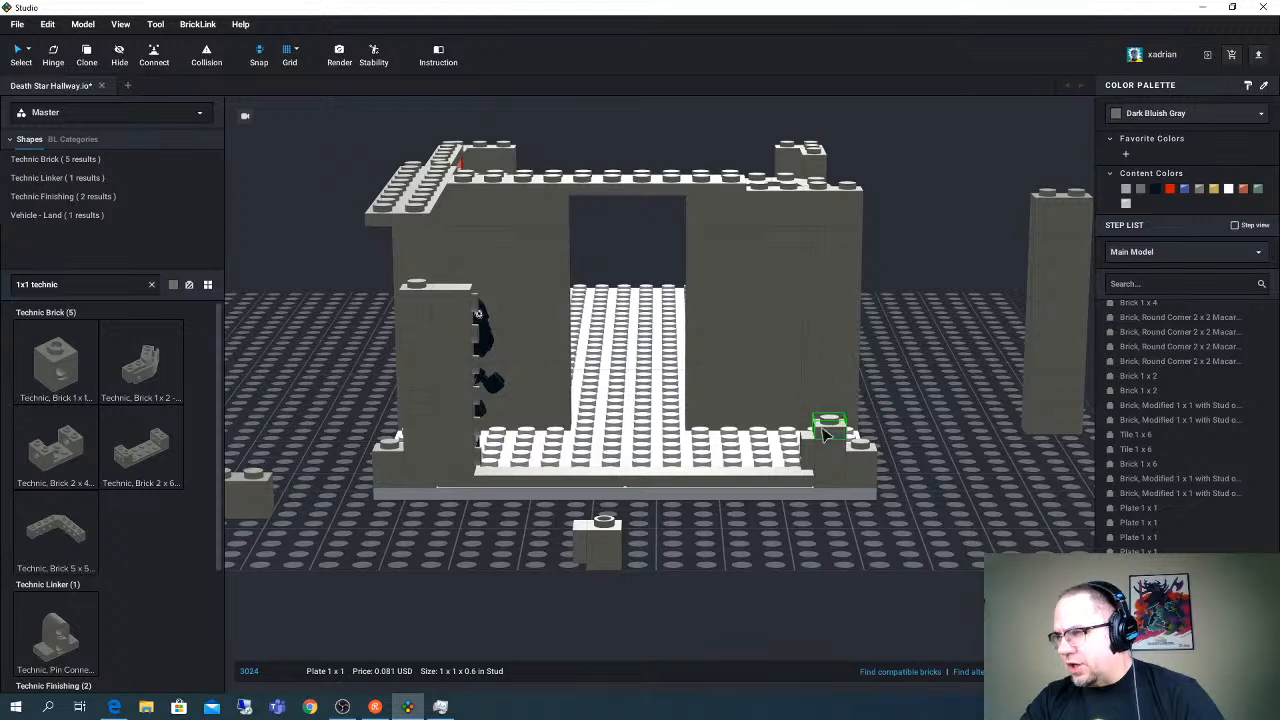
key(ctrl+v)
click(833, 420)
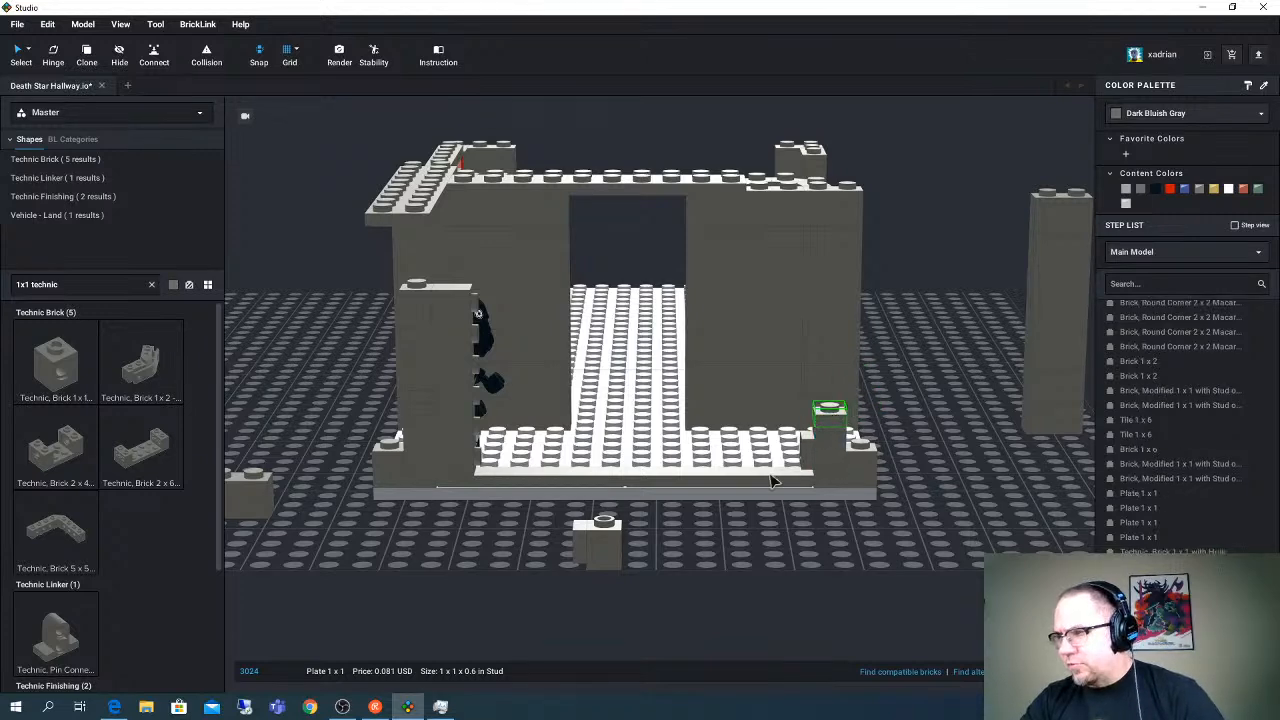
click(647, 558)
drag(590, 542, 814, 412)
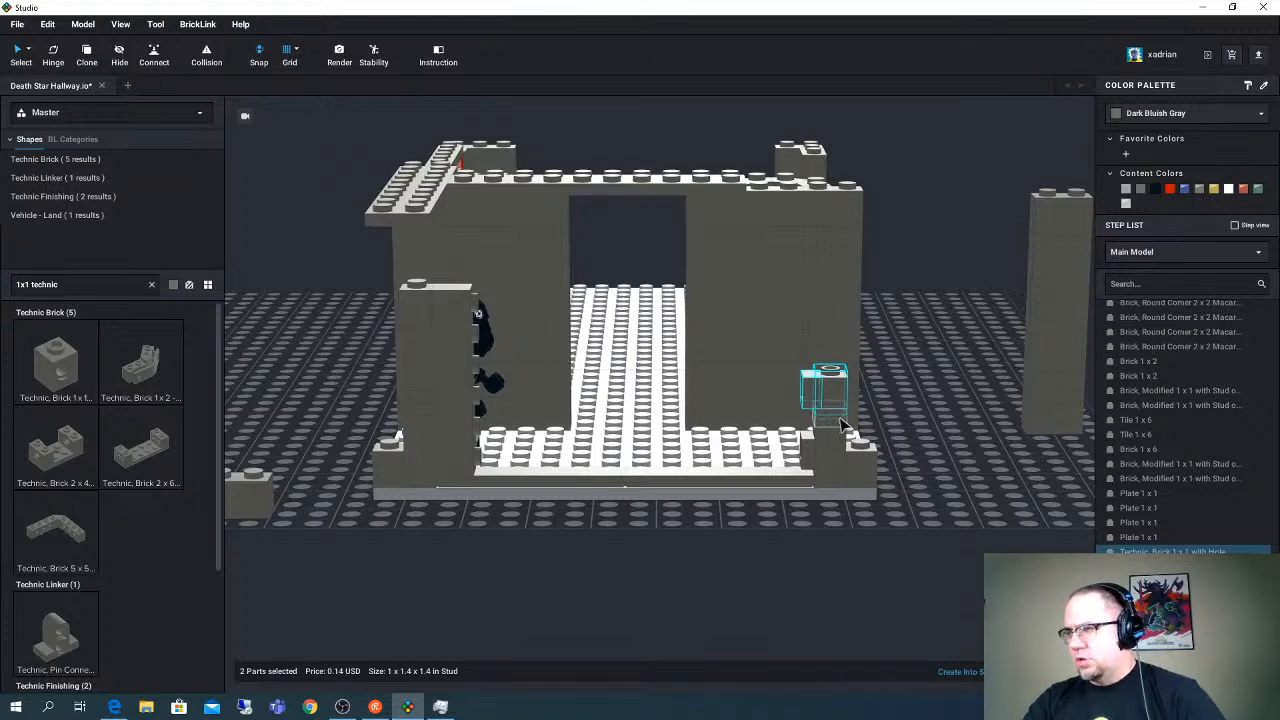
- Delete the two plates under the far corner's Technic assembly and reposition the assembly higher above the corner brick
click(930, 408)
click(841, 423)
key(Delete)
click(833, 428)
key(Delete)
right_drag(927, 407, 760, 428)
click(719, 405)
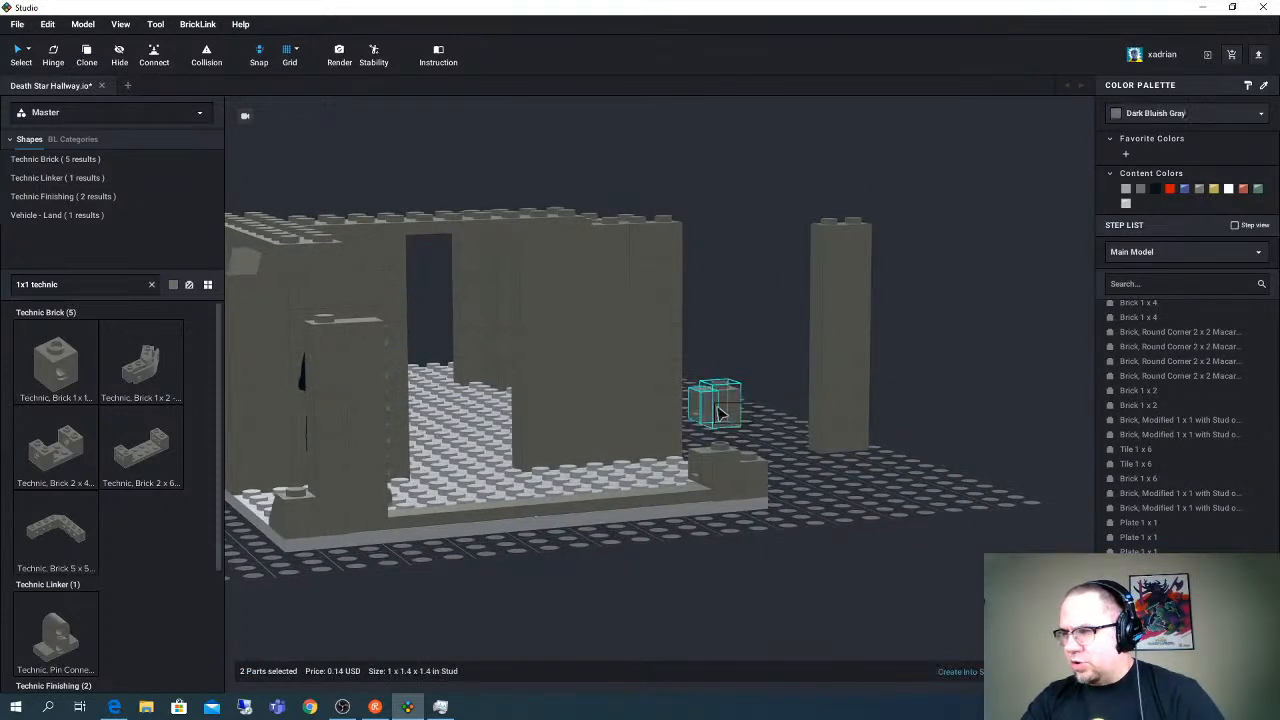
drag(721, 439, 723, 441)
right_drag(752, 432, 735, 421)
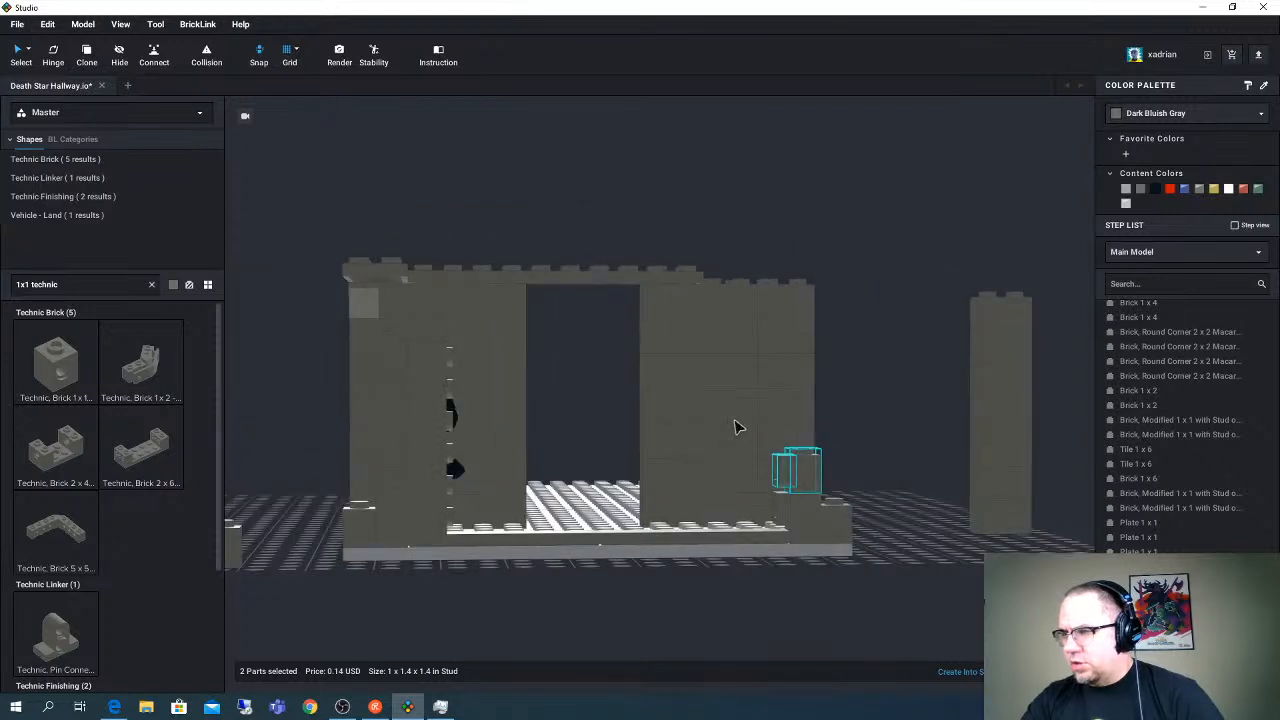
key(w)
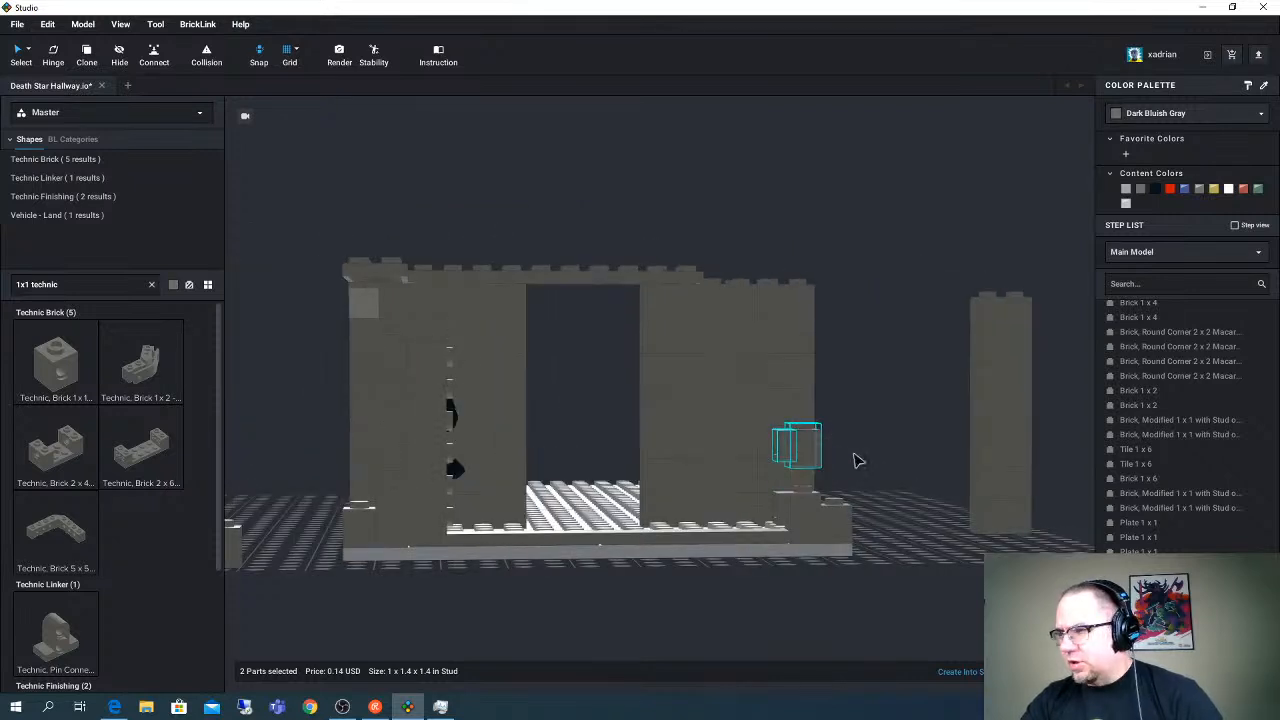
right_drag(860, 463, 830, 458)
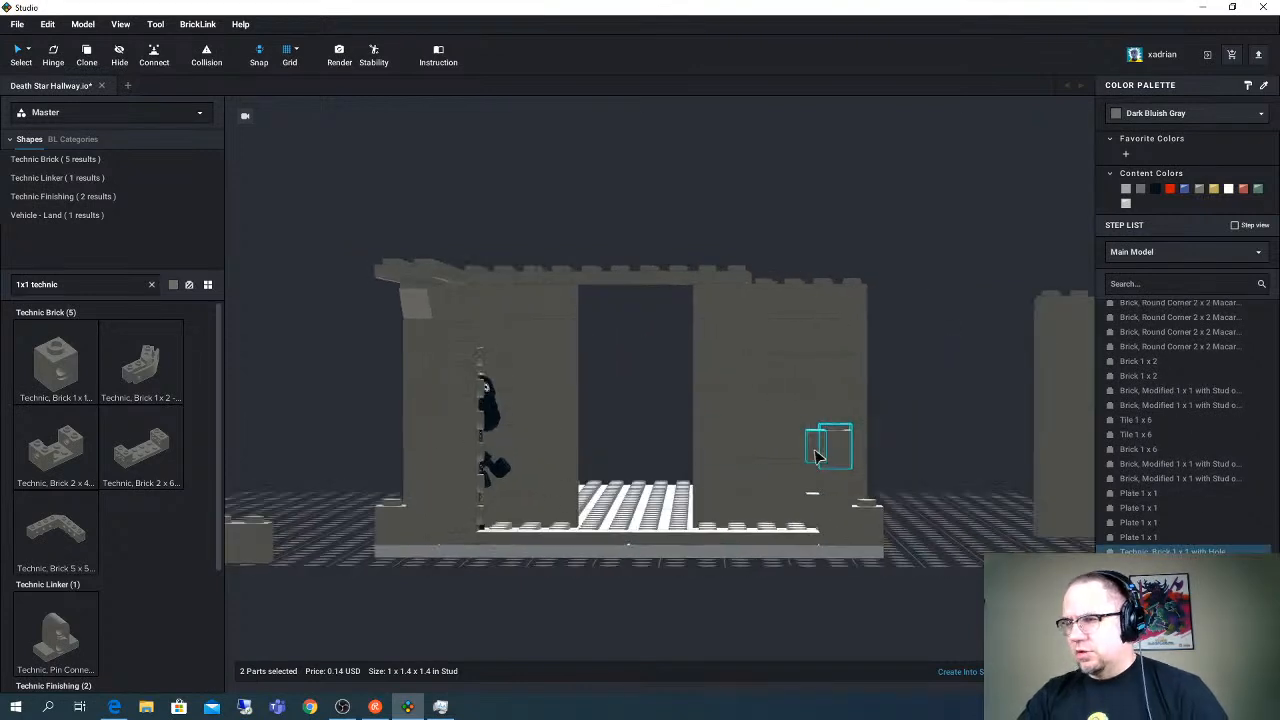
- Place a copy of the near column's upright Brick 1 x 6 beside the Technic bricks at the far corner
click(477, 518)
drag(467, 443, 820, 460)
scroll(818, 470, up, 2)
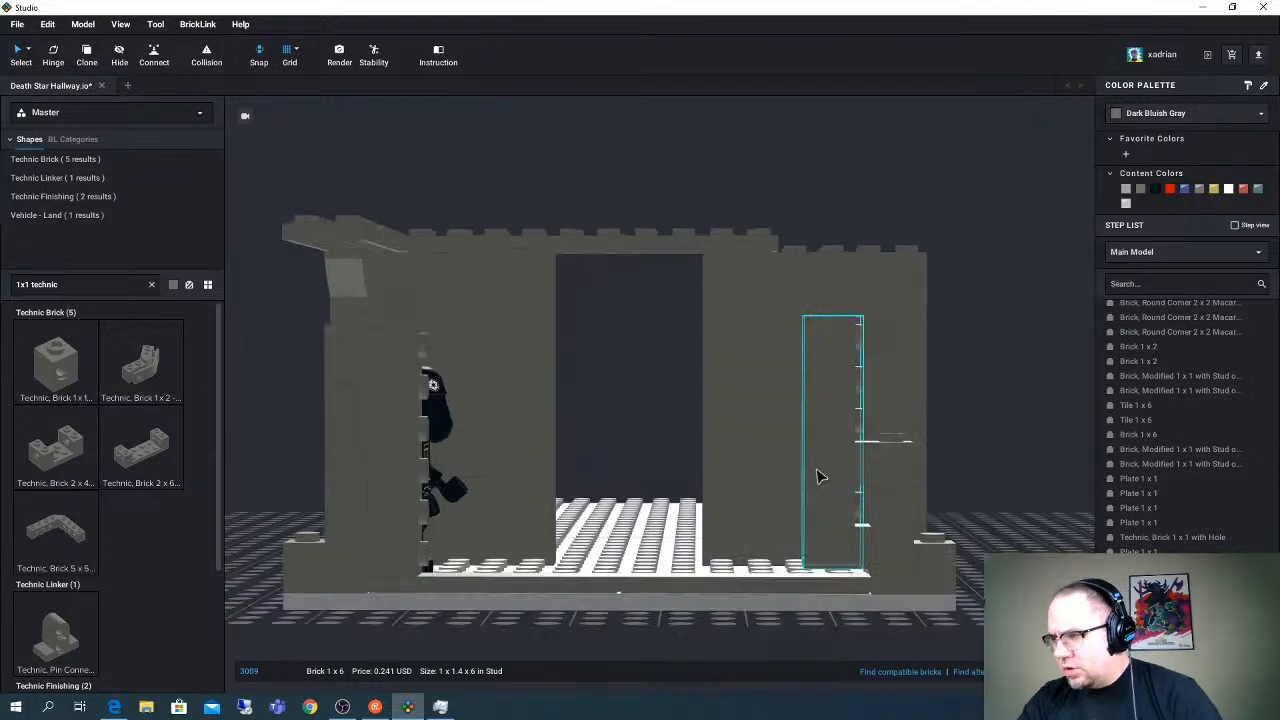
right_drag(815, 483, 818, 495)
scroll(757, 522, down, 2)
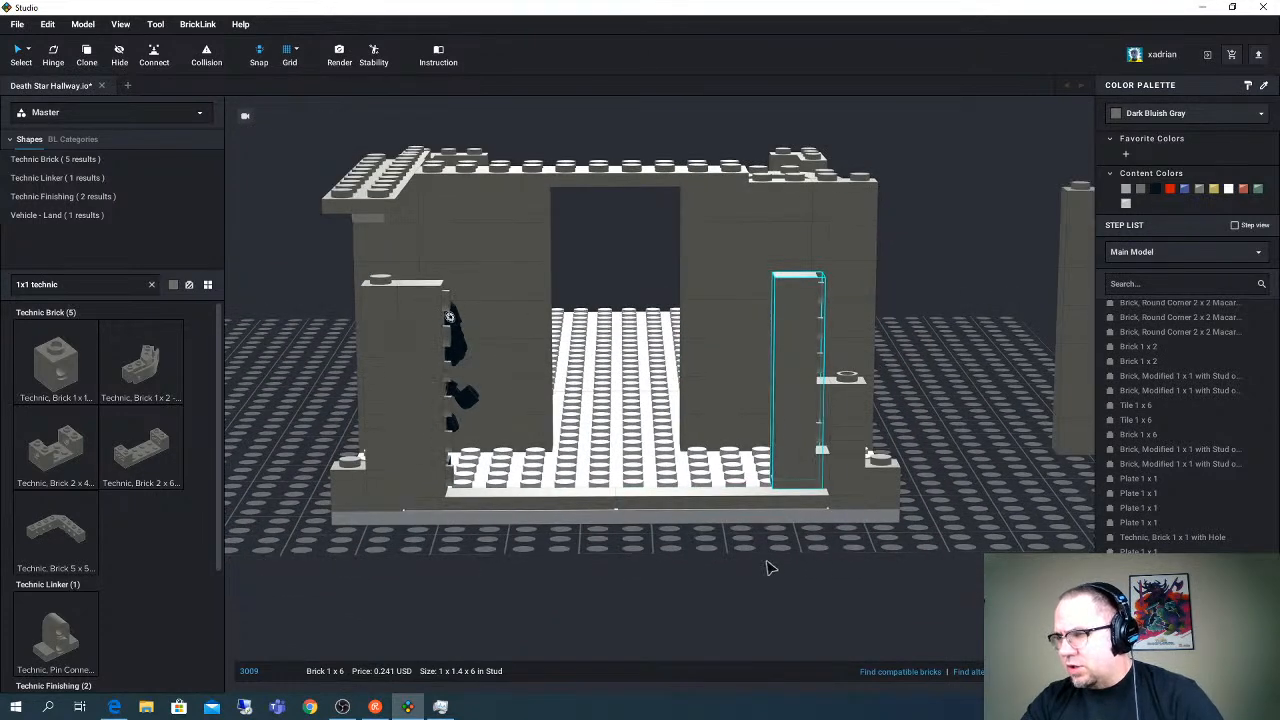
right_drag(767, 561, 768, 540)
- Move the lowest Technic Brick 1 x 1 with Hole from the far corner to the foot of the near column
click(845, 532)
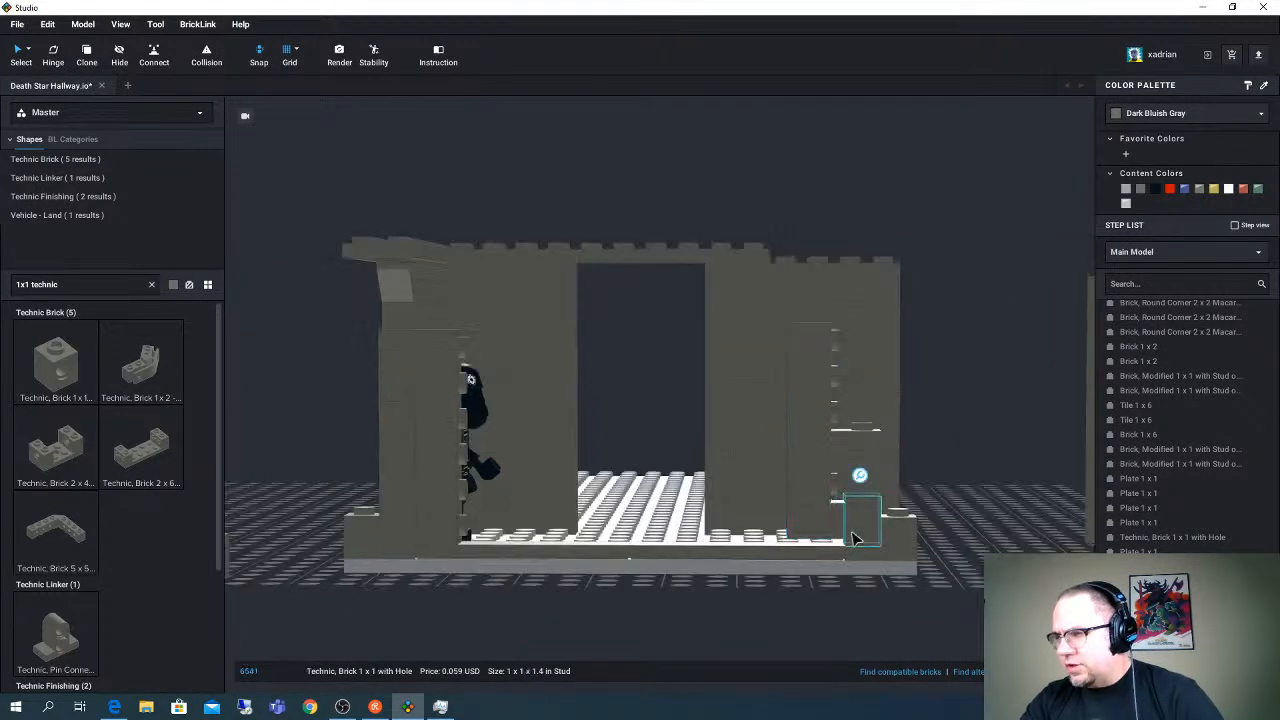
drag(845, 535, 489, 540)
click(471, 620)
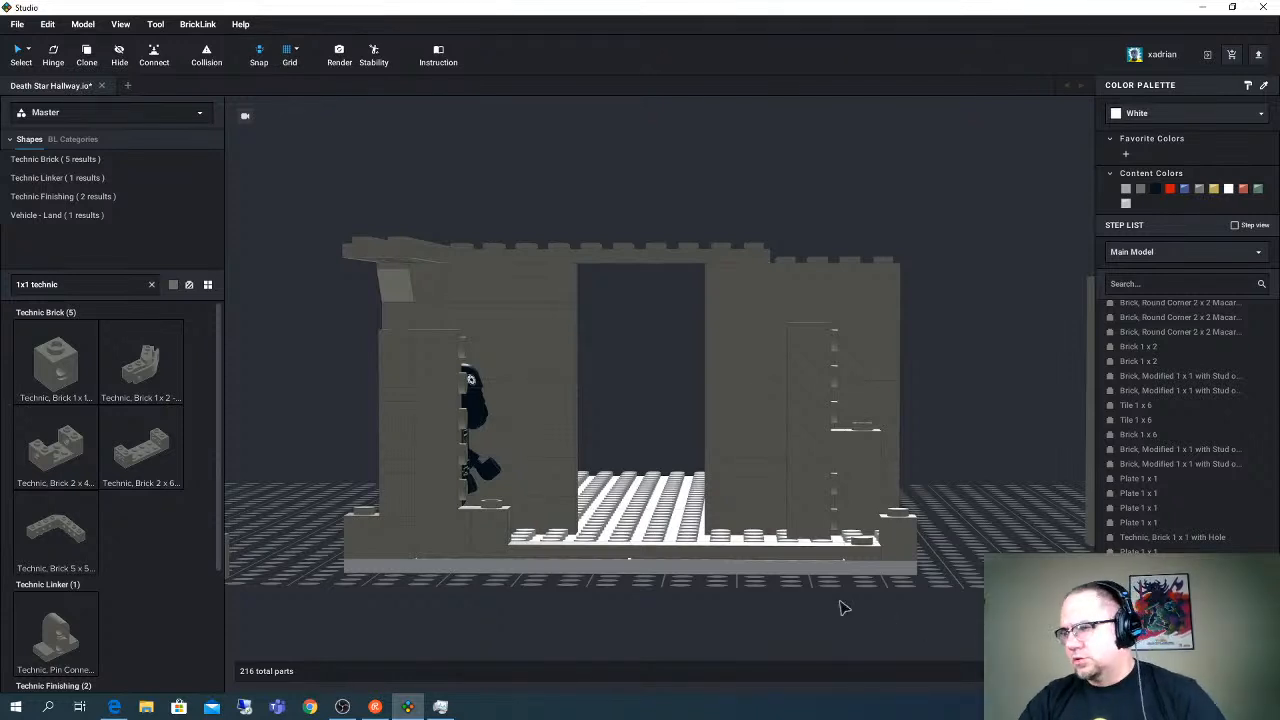
click(482, 538)
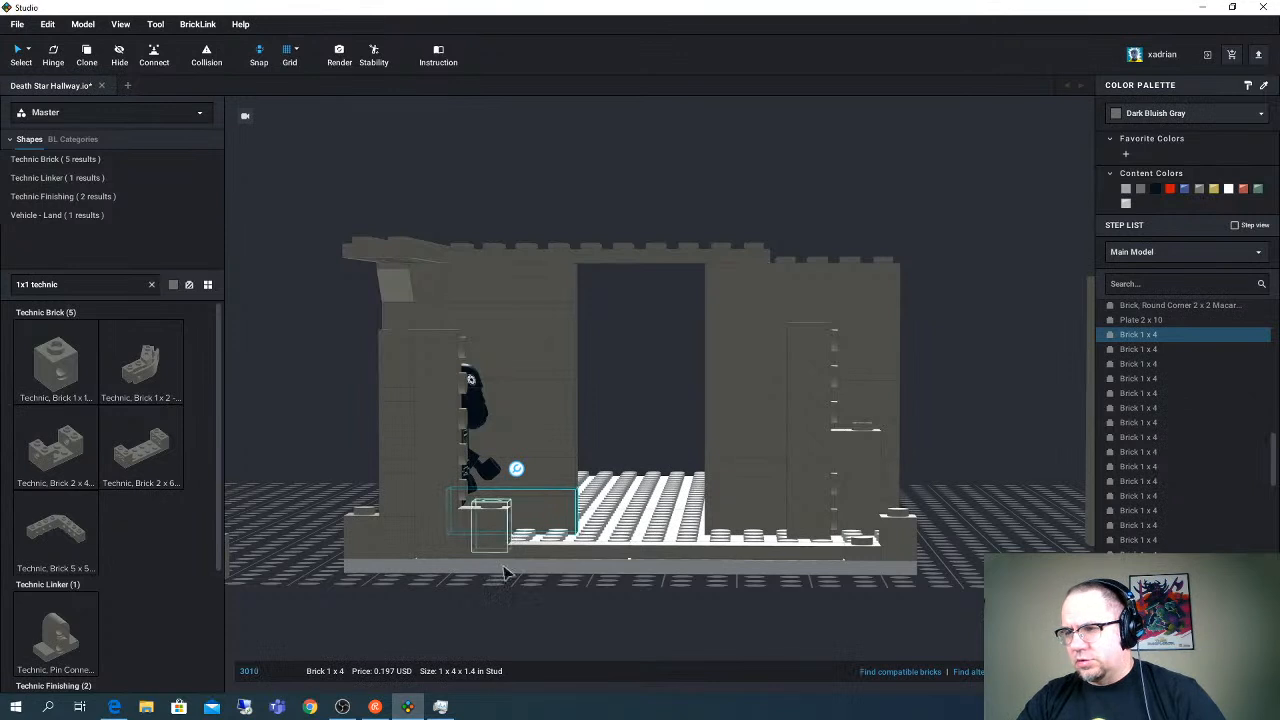
click(486, 535)
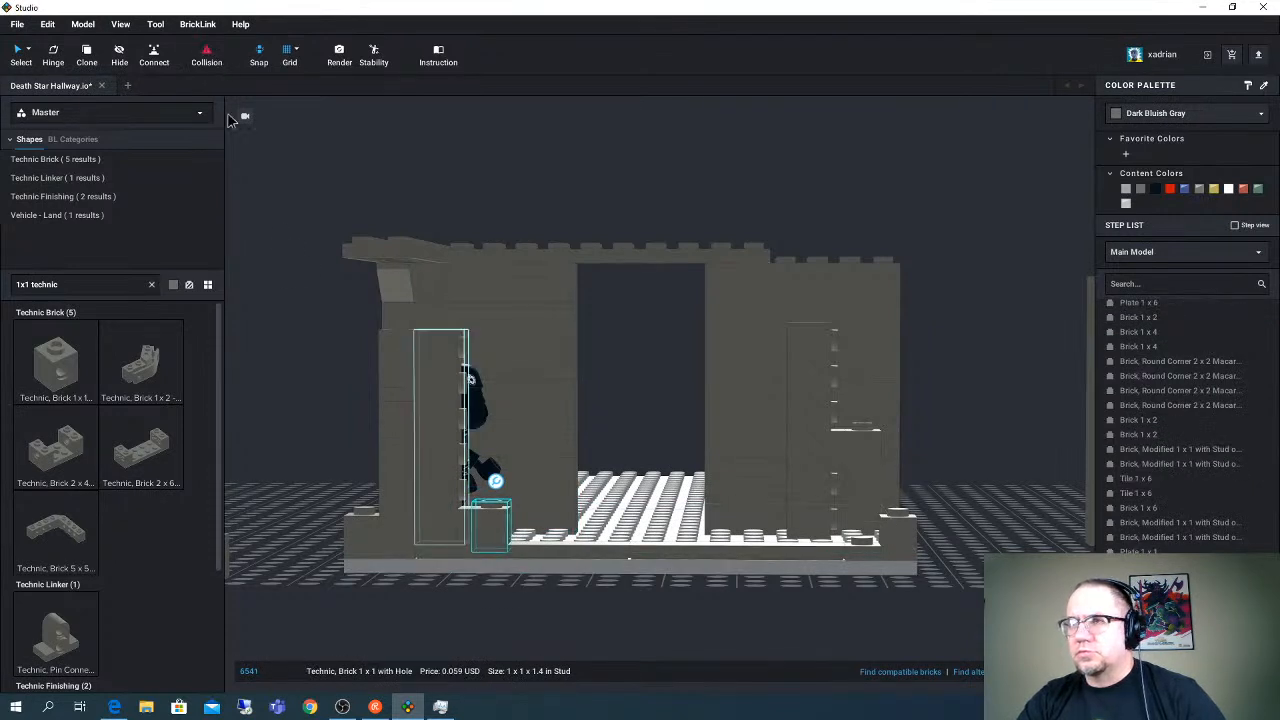
click(491, 570)
click(491, 538)
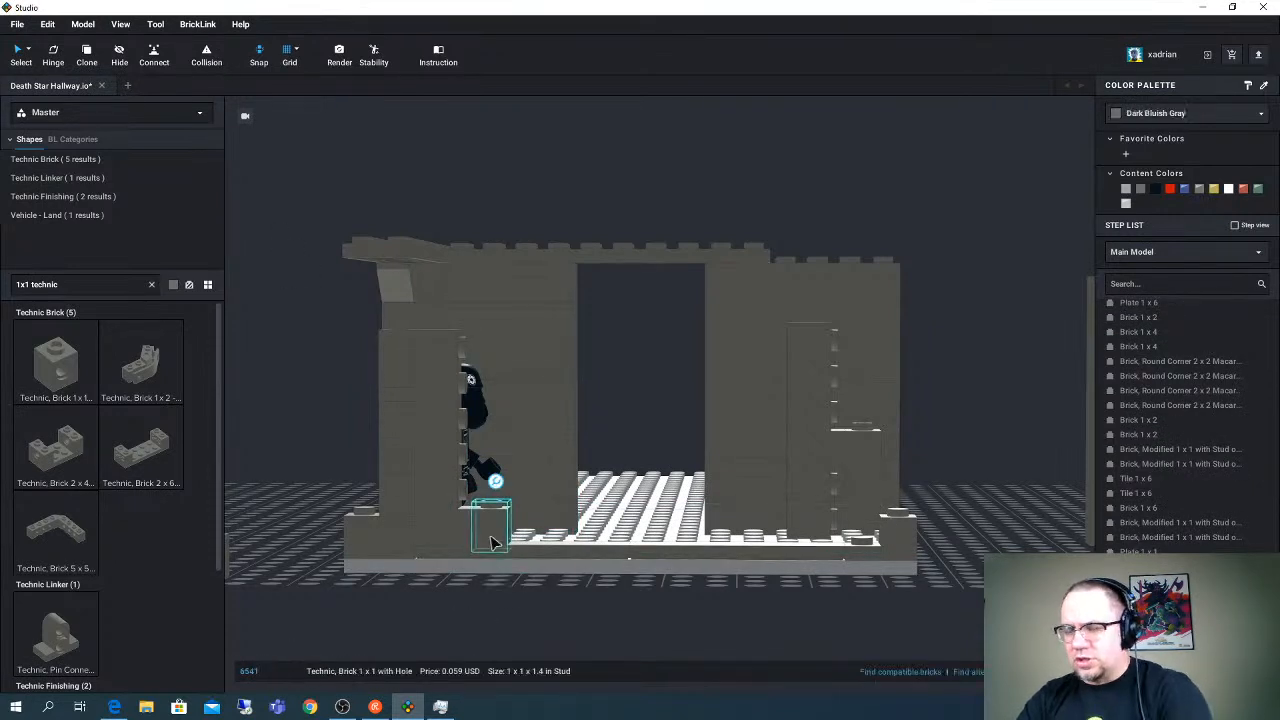
click(478, 551)
click(474, 532)
- Remove the upright Brick 1 x 6 and the stacked Technic parts from the base's far corner
click(660, 539)
right_drag(662, 540, 670, 541)
right_drag(605, 512, 697, 445)
right_drag(695, 446, 510, 312)
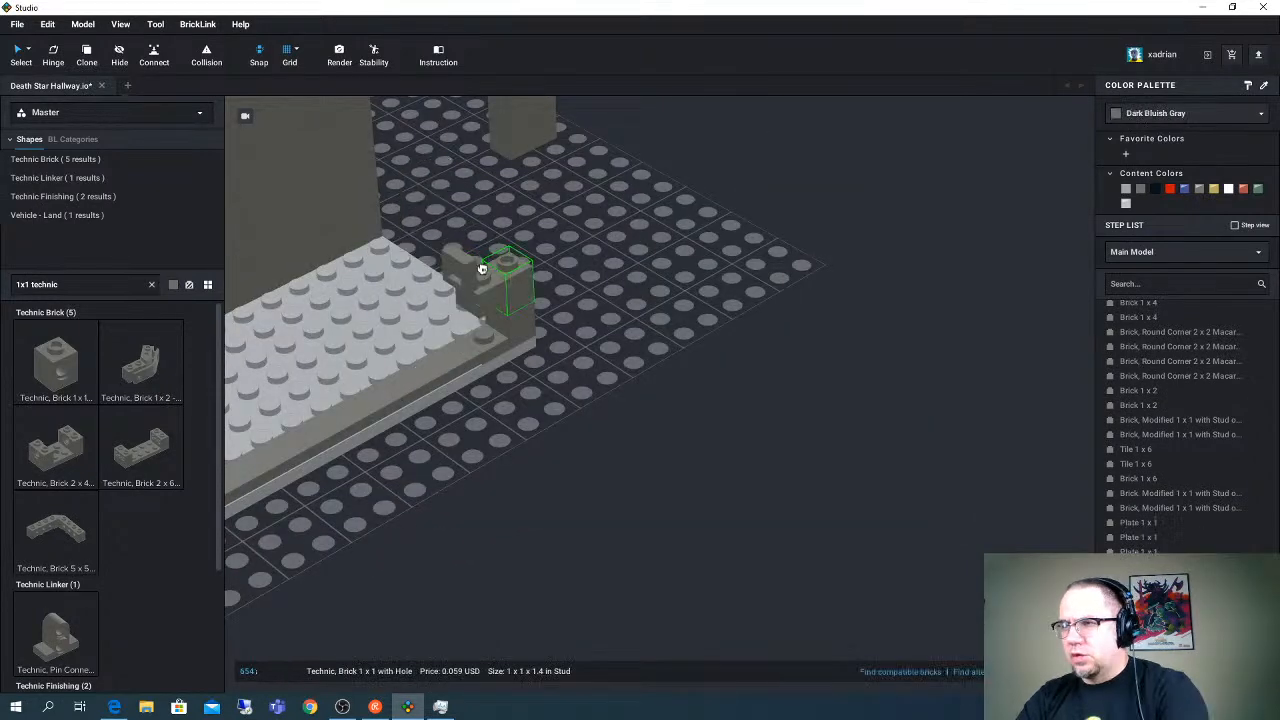
mouse_move(481, 270)
mouse_down()
mouse_move(532, 286)
mouse_move(462, 285)
mouse_up()
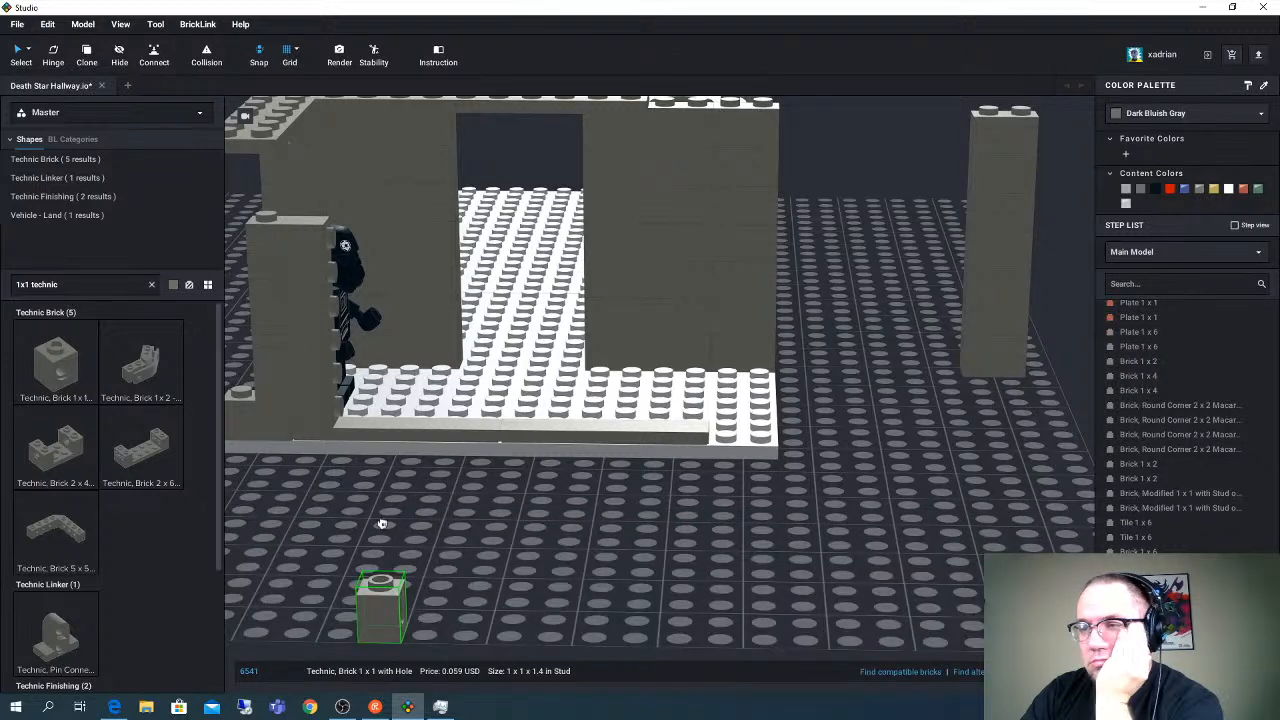
- Try a Technic Brick 1 x 1 with Hole beside the near column's upright Brick 1 x 6, above the low wall course
drag(383, 523, 387, 524)
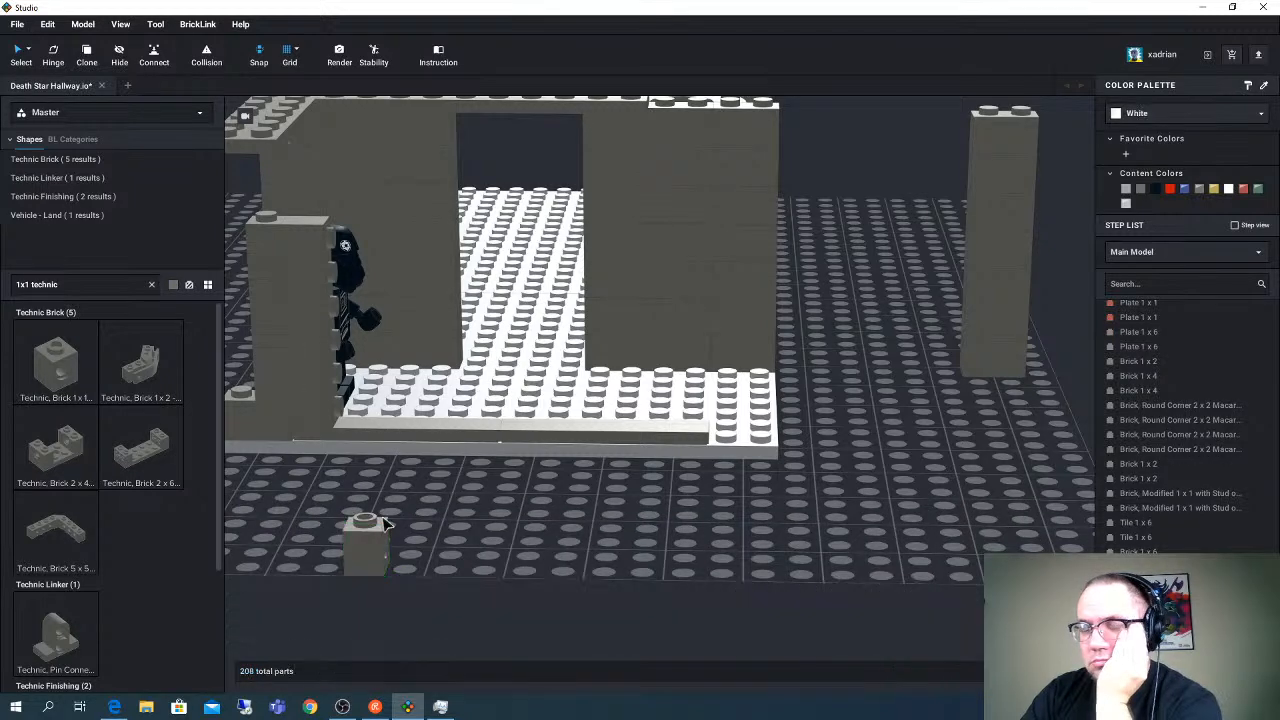
click(283, 338)
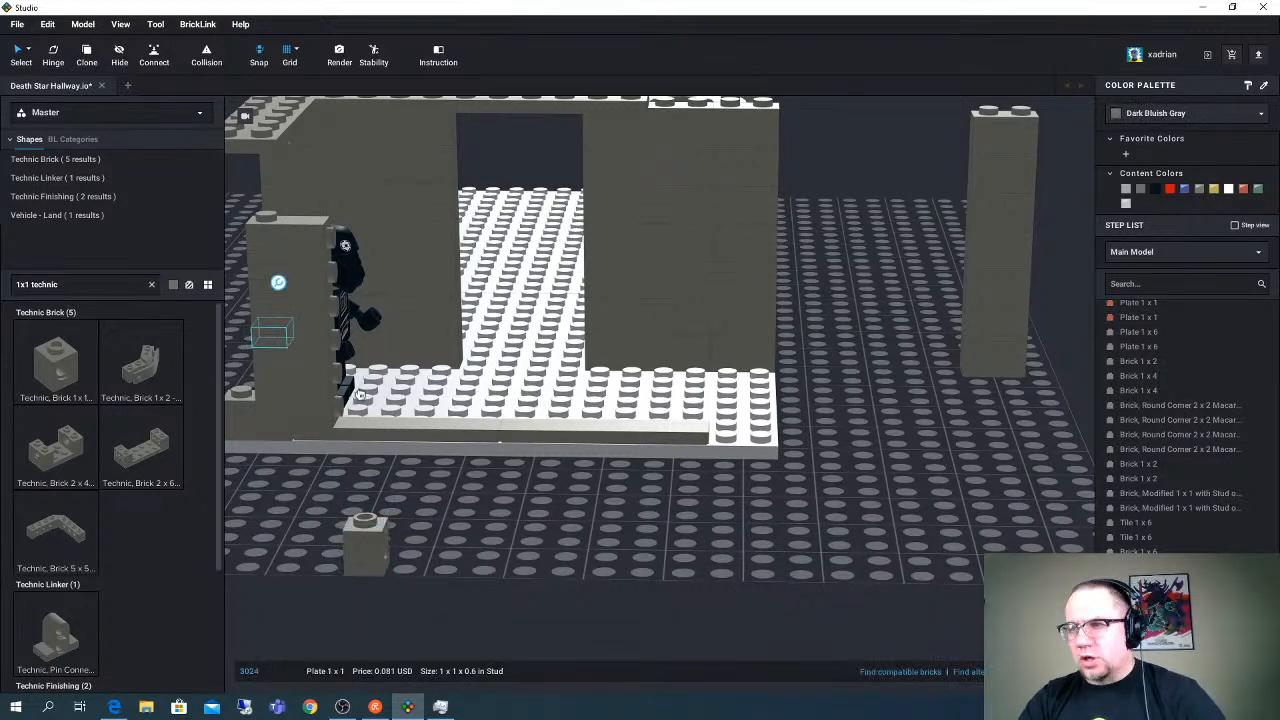
mouse_move(360, 394)
mouse_down()
mouse_move(392, 530)
mouse_move(358, 372)
mouse_up()
right_drag(358, 400, 350, 455)
middle_drag(350, 455, 500, 420)
scroll(442, 473, up, 1)
scroll(442, 473, up, 2)
right_drag(500, 420, 497, 409)
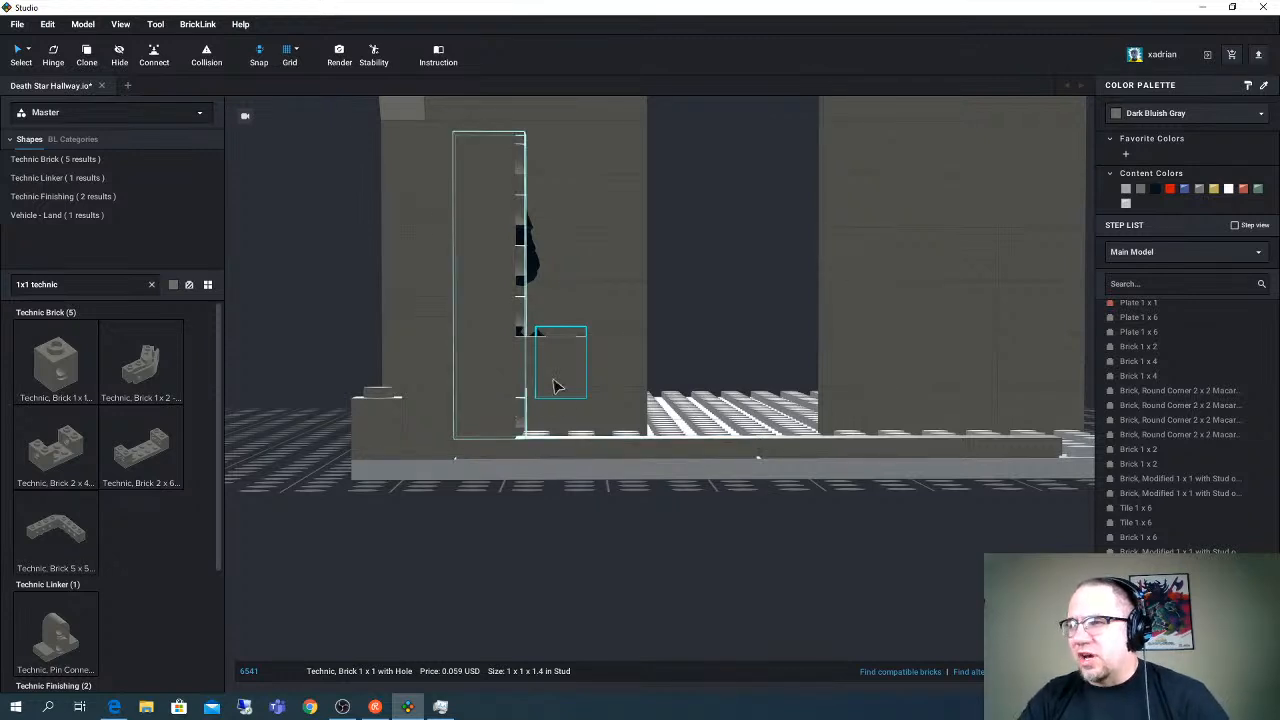
- Move the Technic Brick 1 x 1 with Hole onto the grid, rotate it and set a second one right beside it
drag(561, 388, 354, 514)
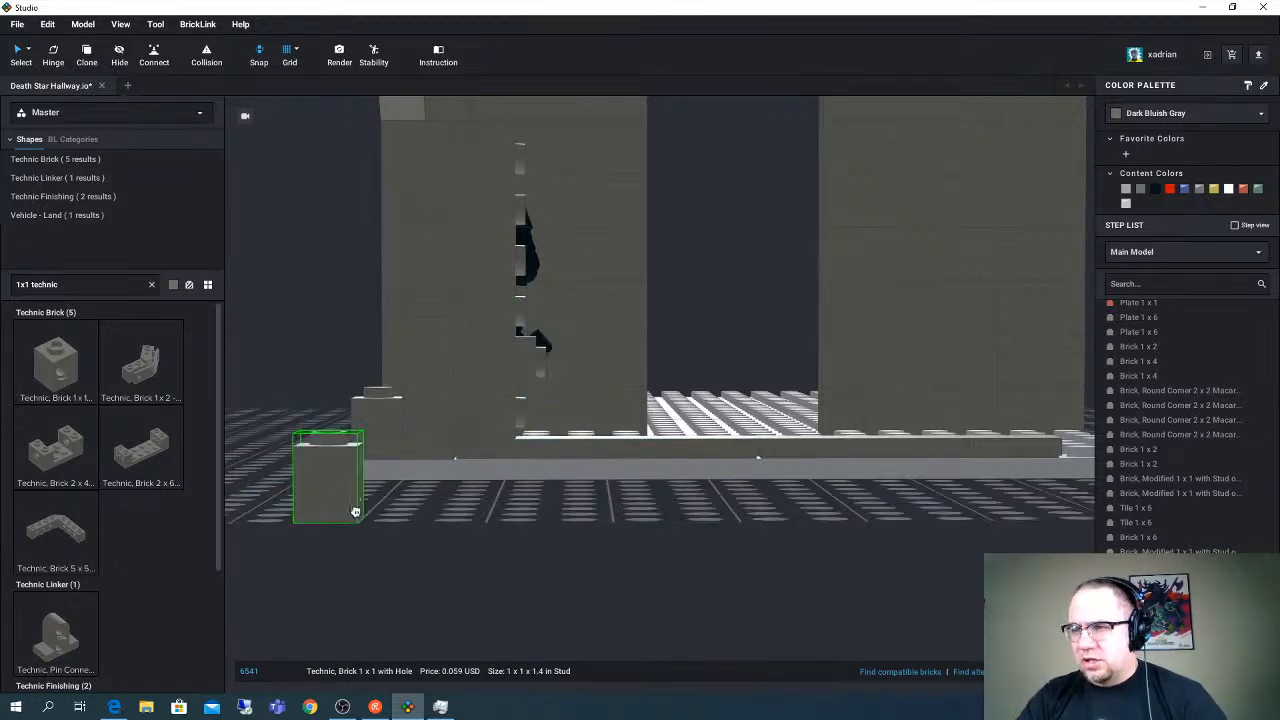
drag(408, 448, 382, 520)
drag(452, 414, 583, 550)
key(Right)
click(408, 586)
click(520, 601)
scroll(515, 600, down, 3)
mouse_move(505, 547)
mouse_down()
mouse_move(555, 549)
mouse_move(474, 543)
mouse_move(485, 545)
mouse_up()
key(Left)
click(602, 549)
key(Left)
drag(605, 550, 571, 543)
click(666, 530)
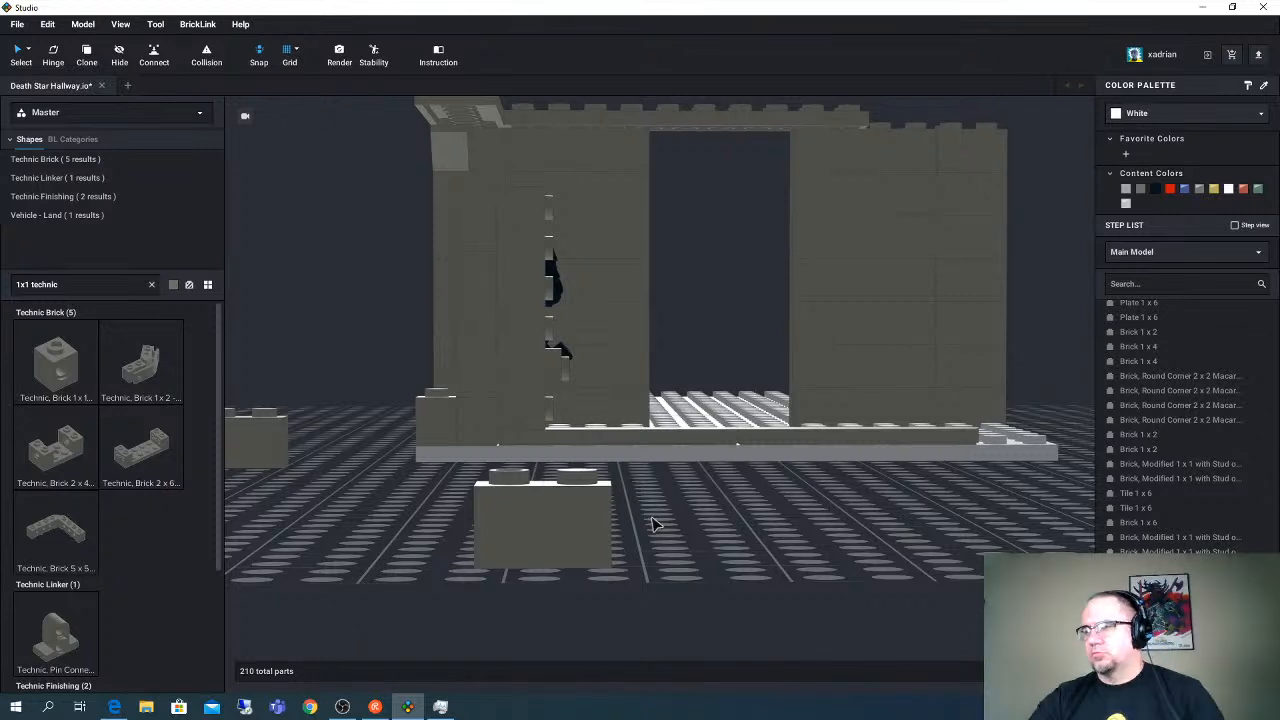
- Delete the two Technic bricks on the grid and the small leftover part beside the near column
drag(450, 493, 574, 550)
key(Delete)
right_drag(600, 544, 643, 546)
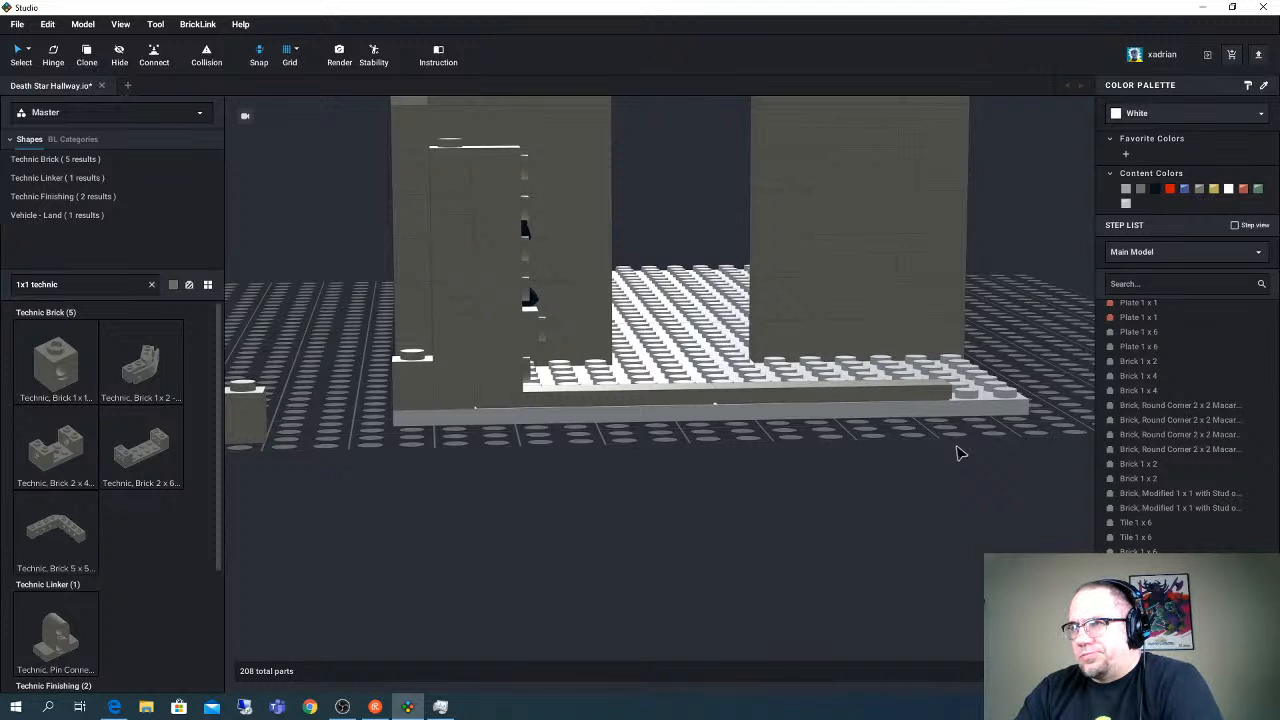
click(538, 342)
key(Delete)
- Delete the spare two-stud brick on the grid and the upright Brick 1 x 6 on the near column
scroll(543, 323, down, 3)
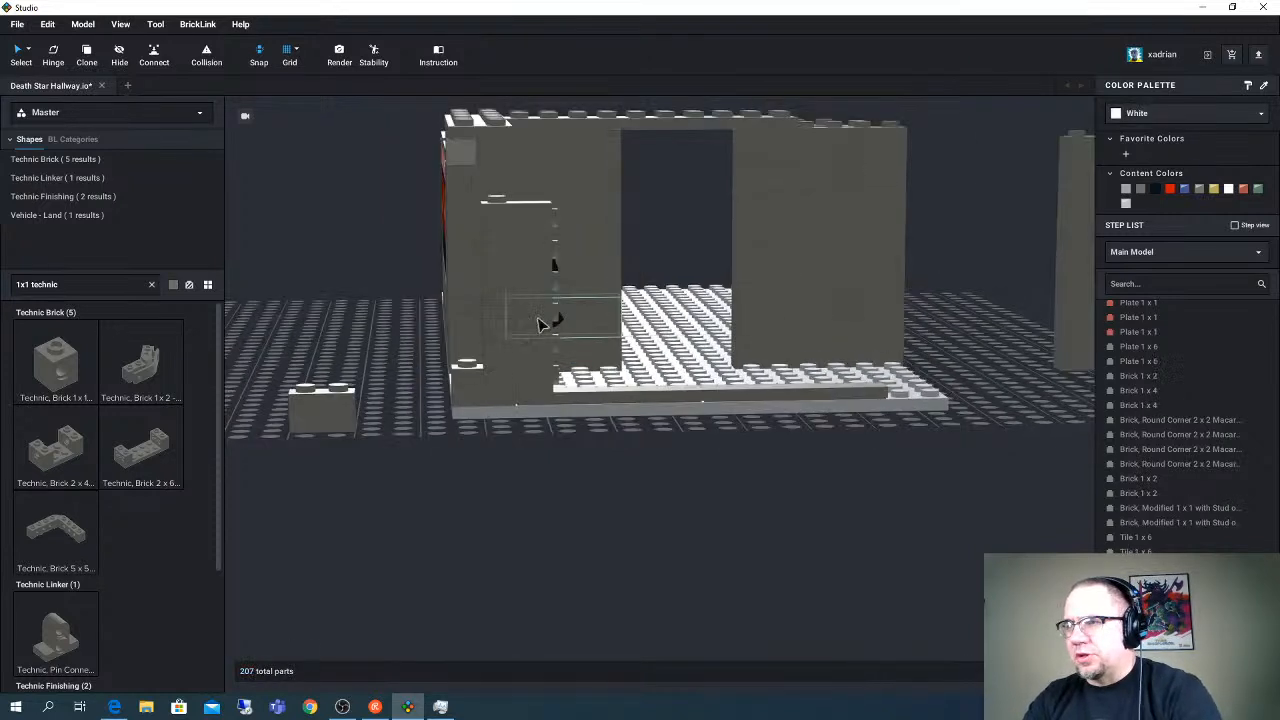
click(345, 412)
key(Delete)
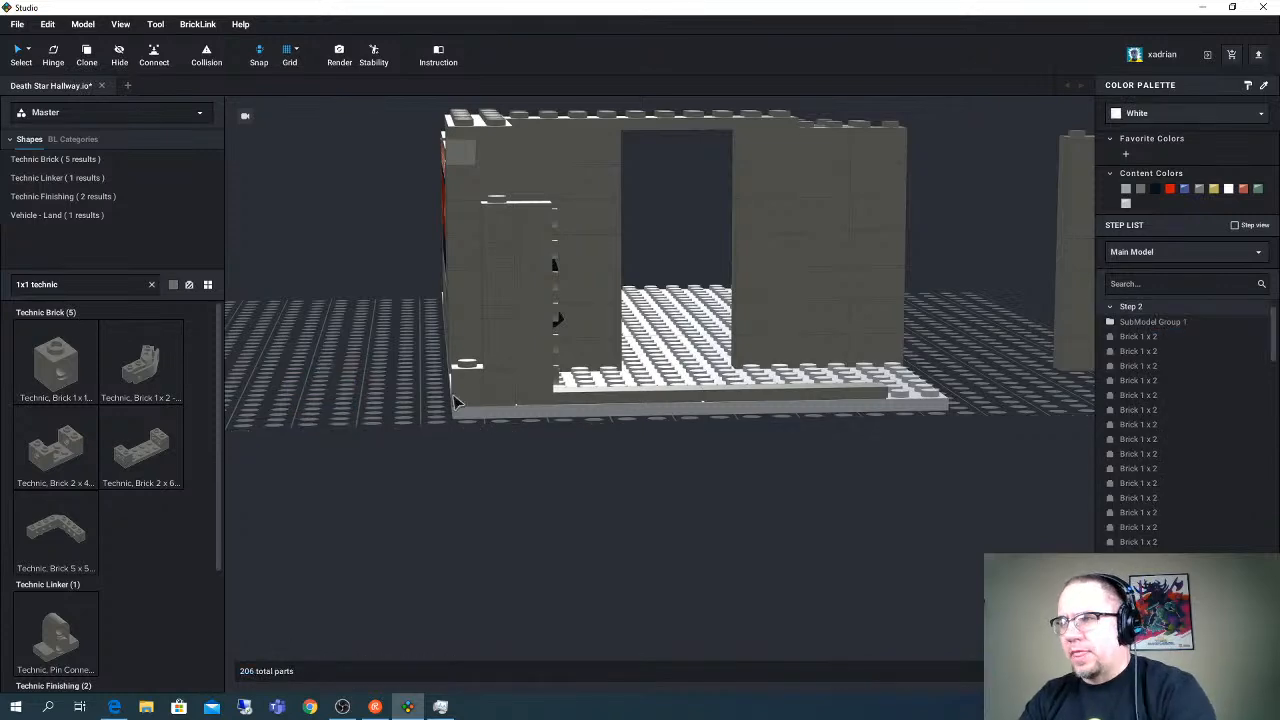
scroll(430, 400, up, 5)
scroll(430, 400, down, 5)
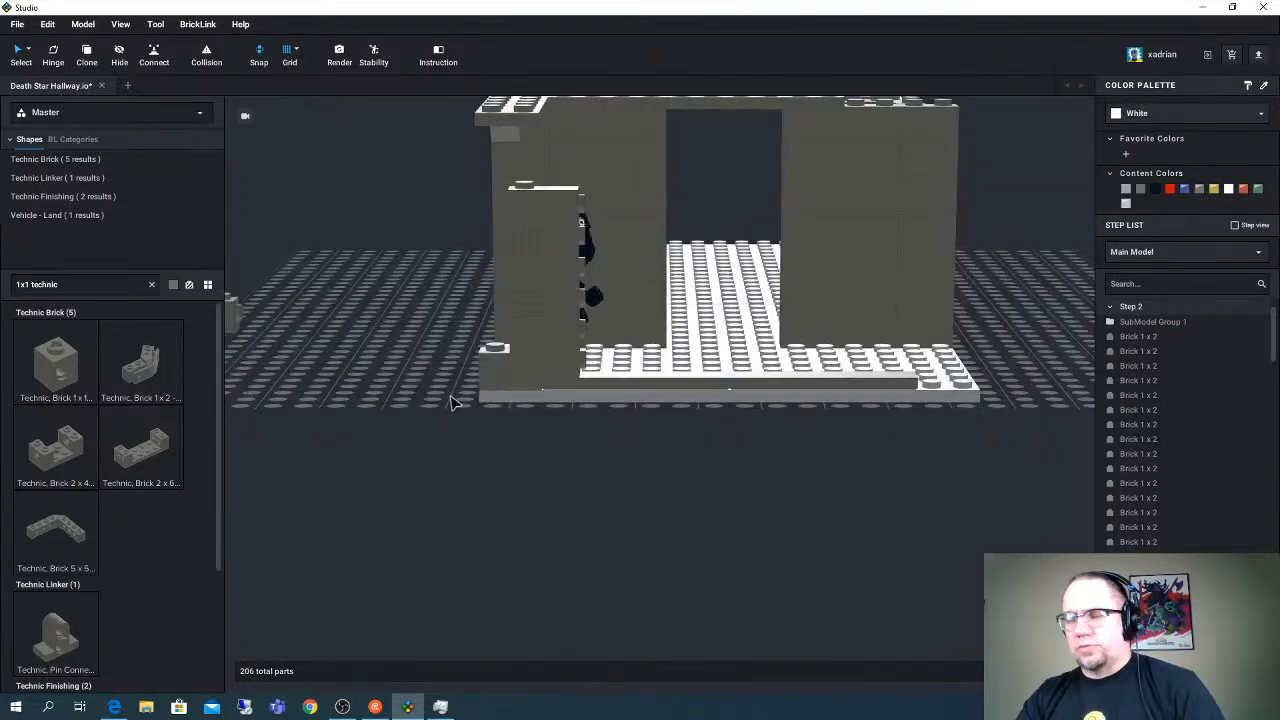
scroll(545, 352, down, 2)
click(538, 380)
key(Delete)
- Search the parts for "1x8 brick" and stand a Dark Bluish Gray Brick 1 x 8 upright beside the near column, above the low wall course
click(72, 286)
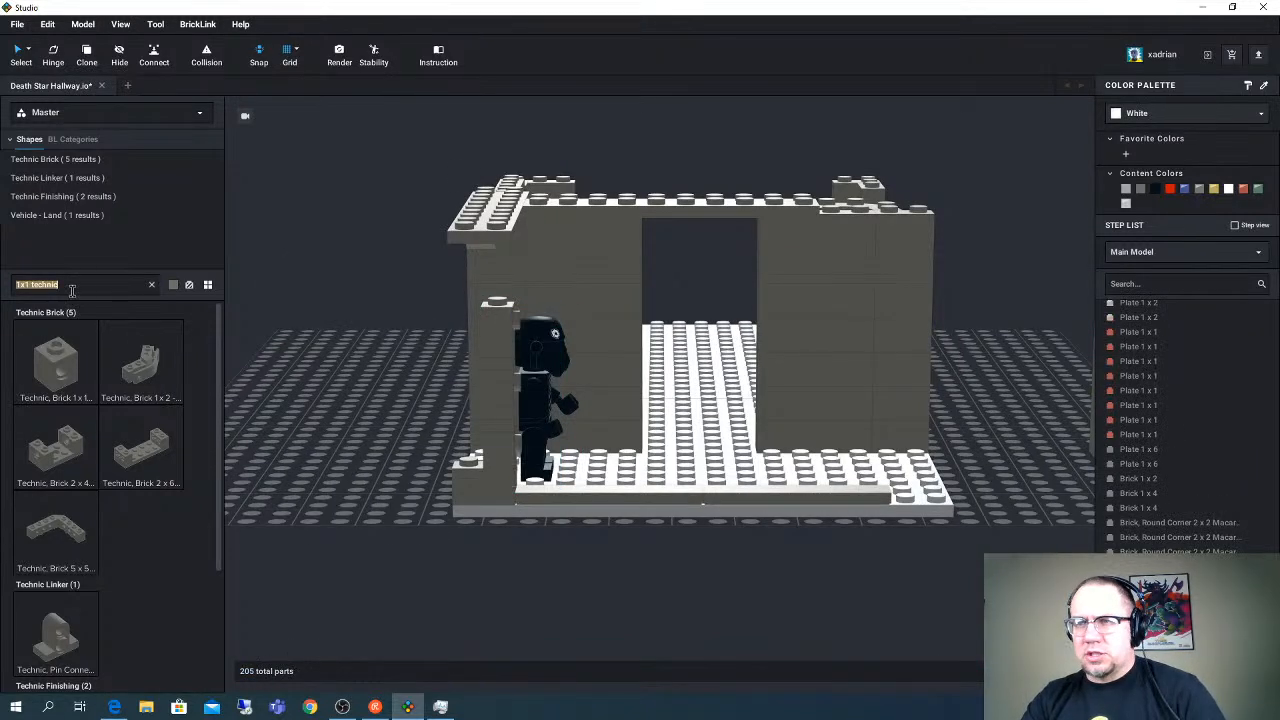
text(1x8)
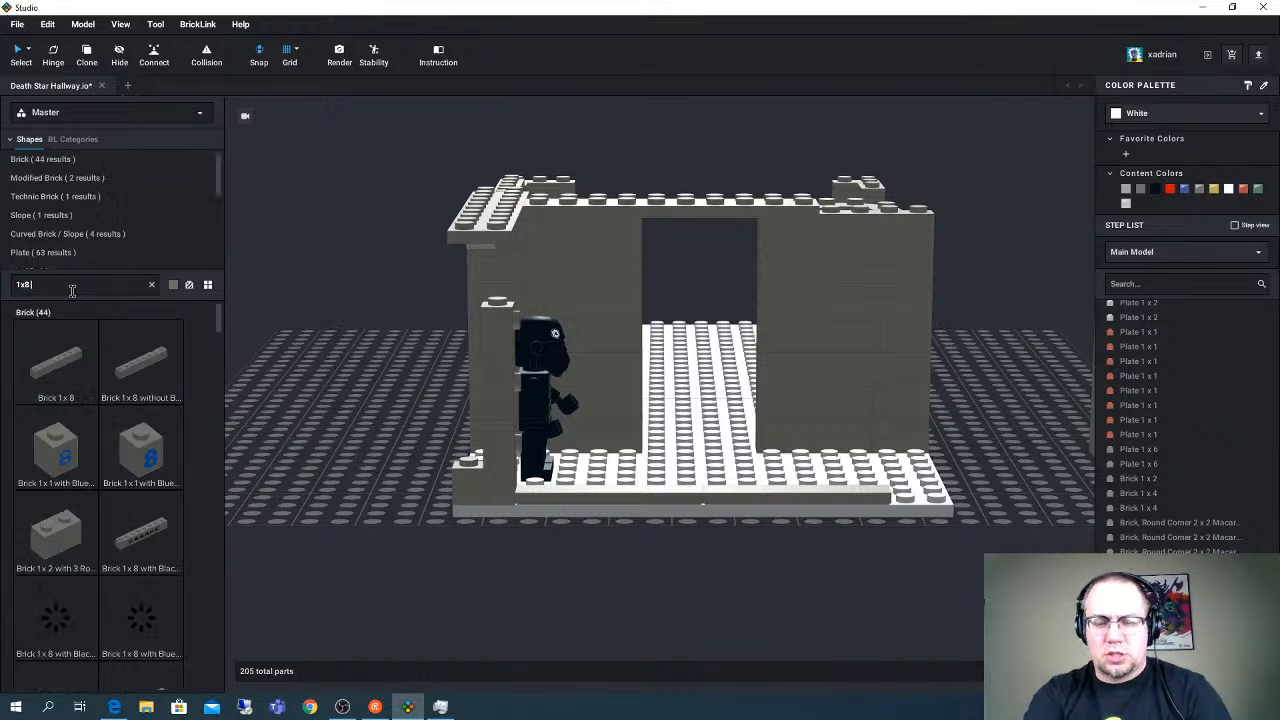
text( brick)
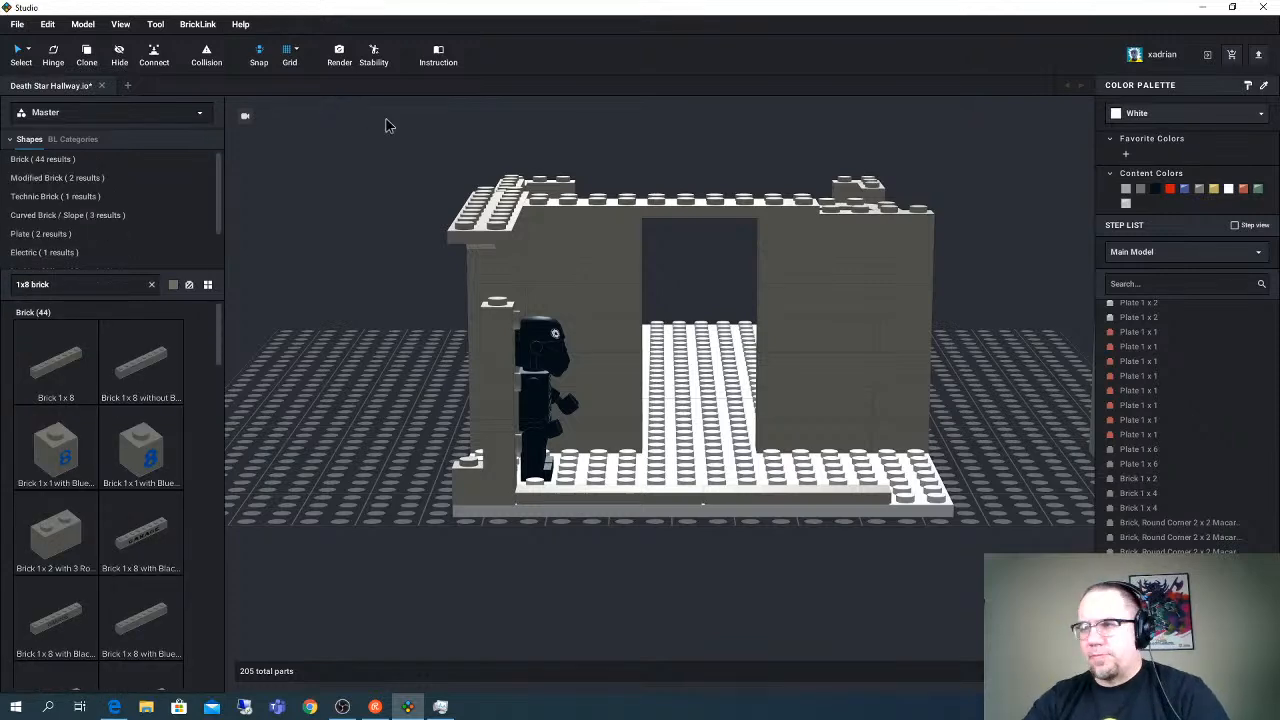
drag(77, 364, 427, 610)
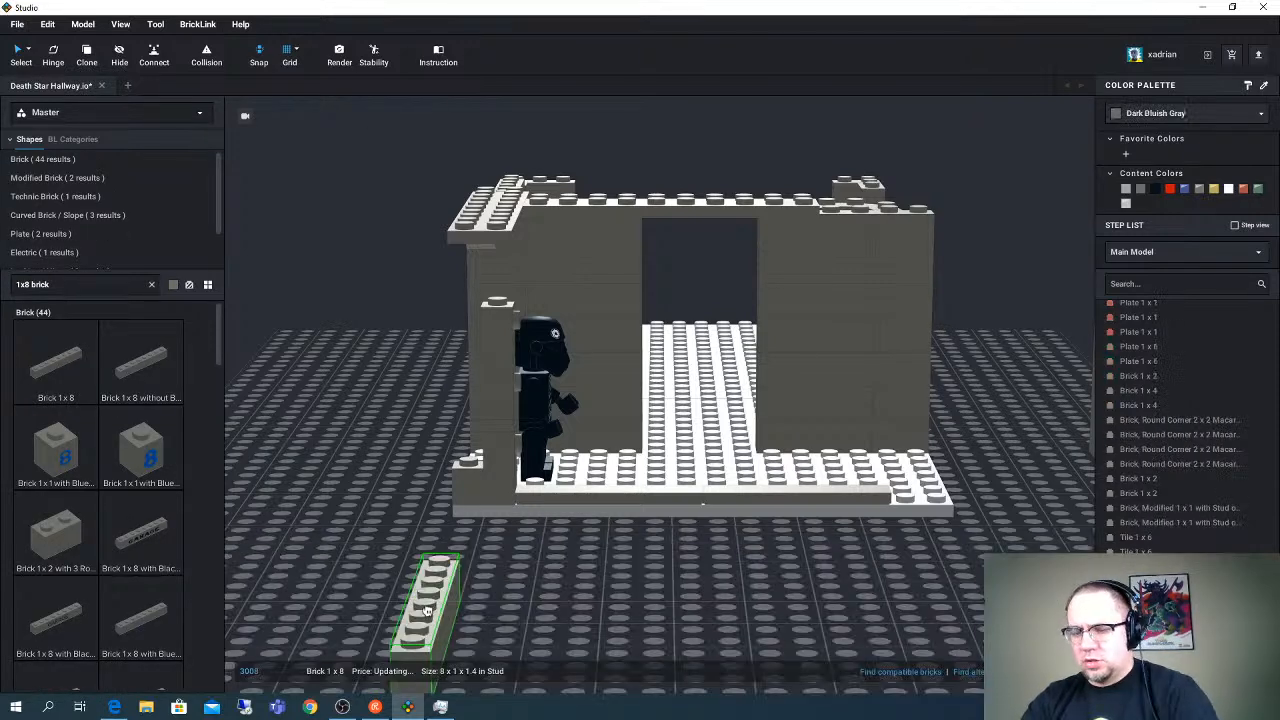
key(Right)
key(Down)
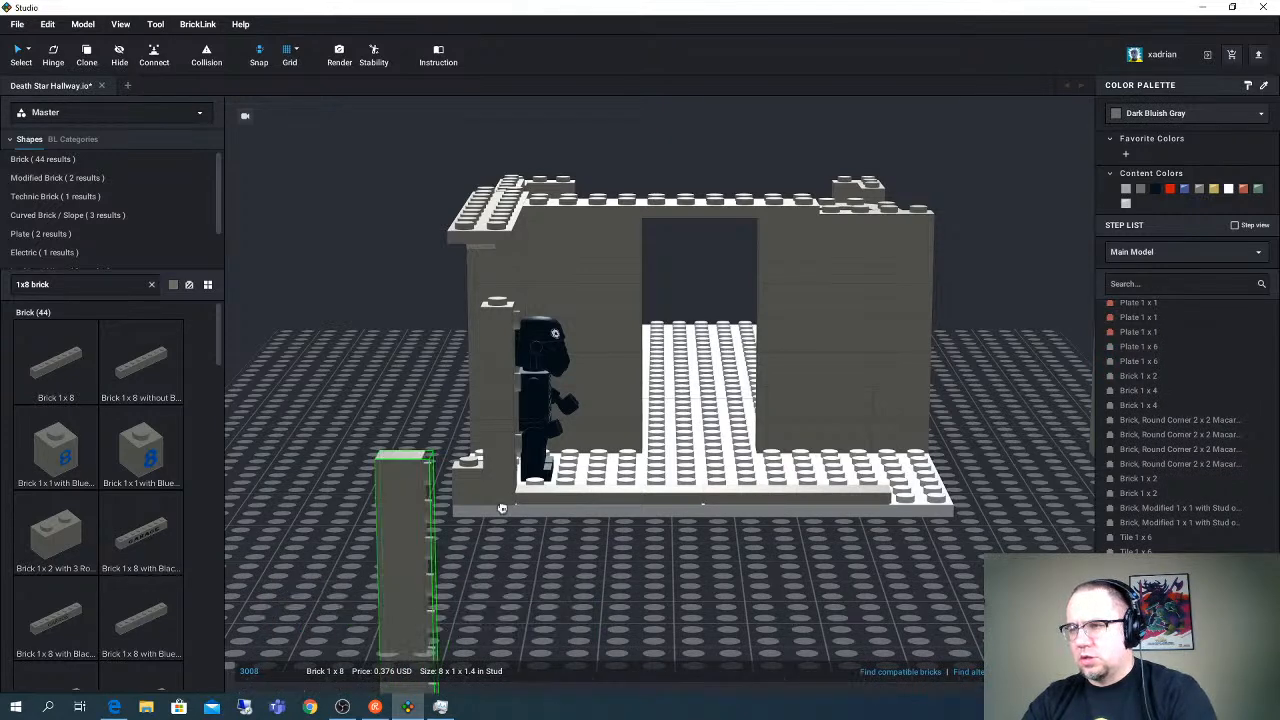
drag(502, 508, 562, 366)
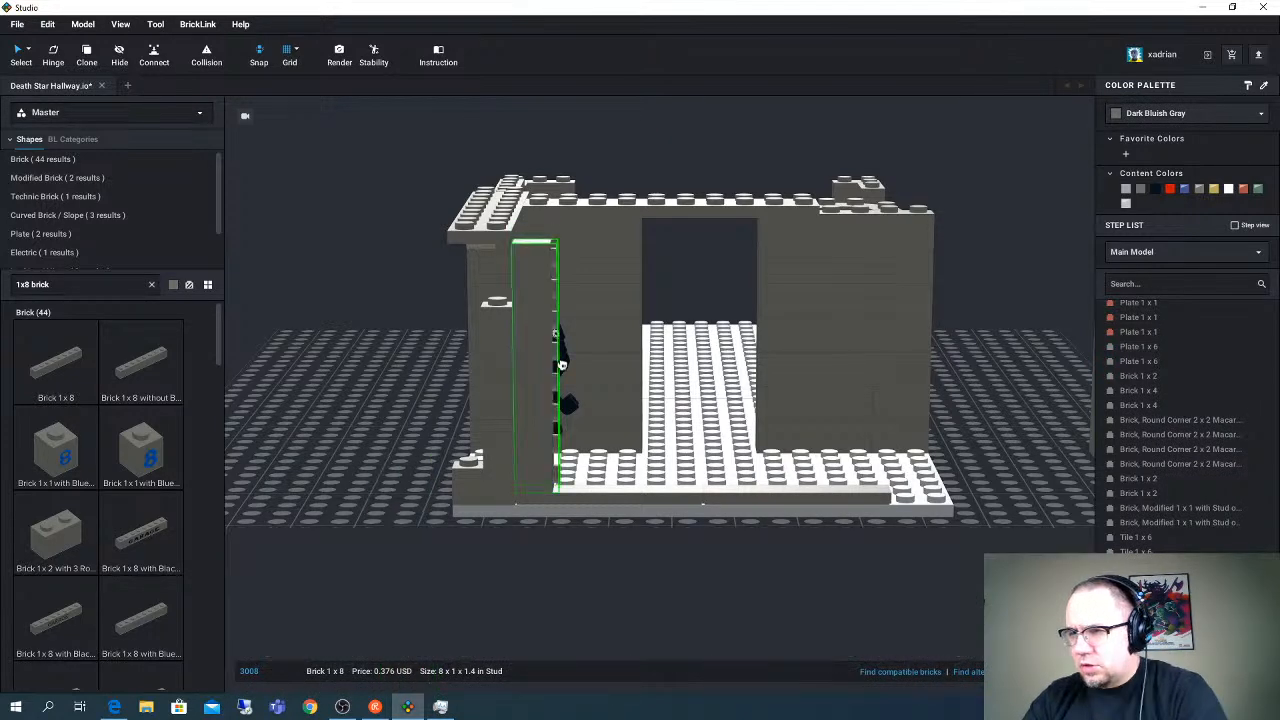
click(562, 366)
click(444, 369)
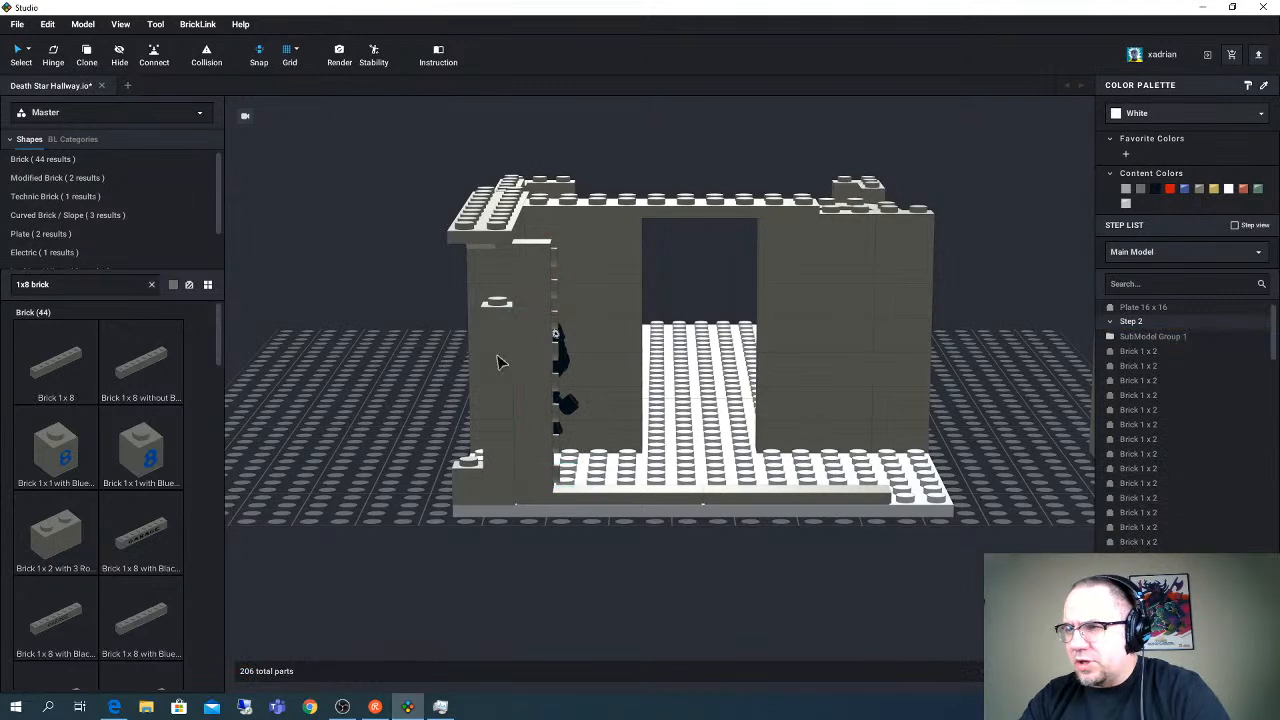
- Extend the near corner column up to the roof plates with a modified Brick 1 x 1 with side stud and two Plates 1 x 1
click(502, 358)
ctrl+click(502, 346)
ctrl+click(502, 342)
drag(502, 342, 507, 265)
click(427, 302)
right_drag(418, 302, 438, 358)
mouse_move(575, 428)
right_down()
mouse_move(560, 424)
mouse_move(573, 428)
right_up()
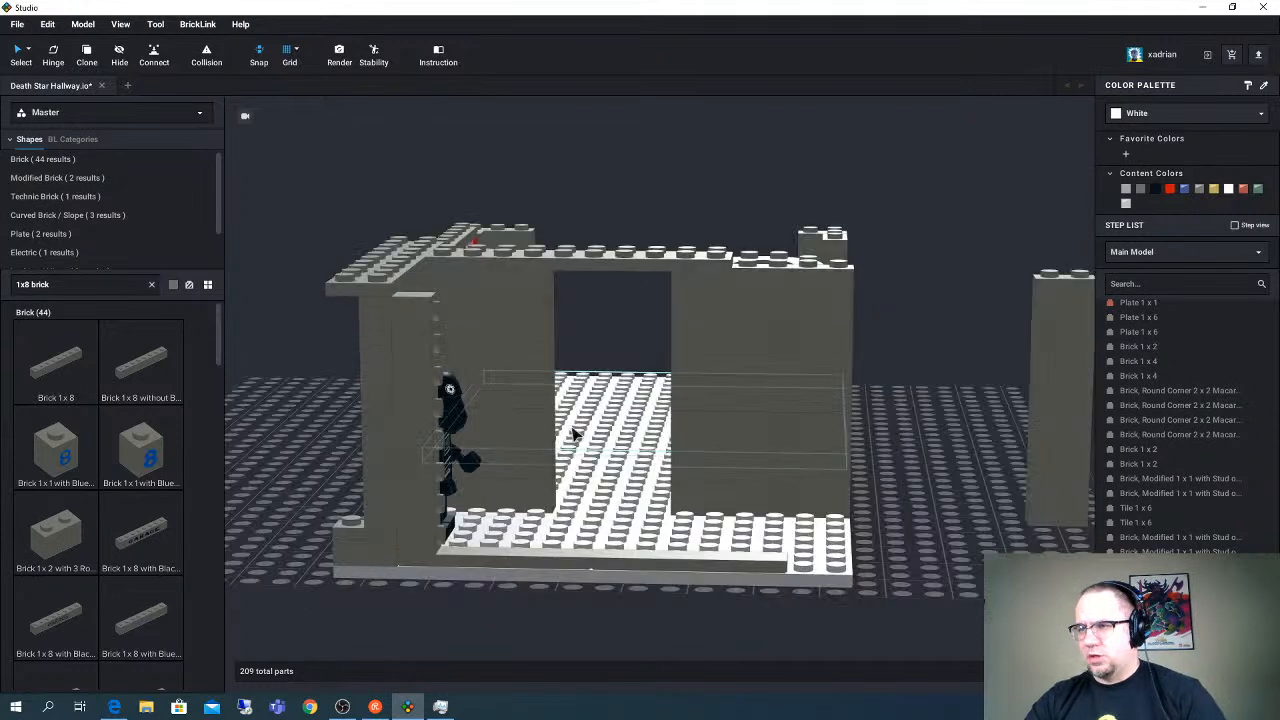
- Search for "1x1 head" and attach sideways Brick, Modified 1 x 1 with Headlight parts to the lower studs of the upright Brick 1 x 8
click(58, 284)
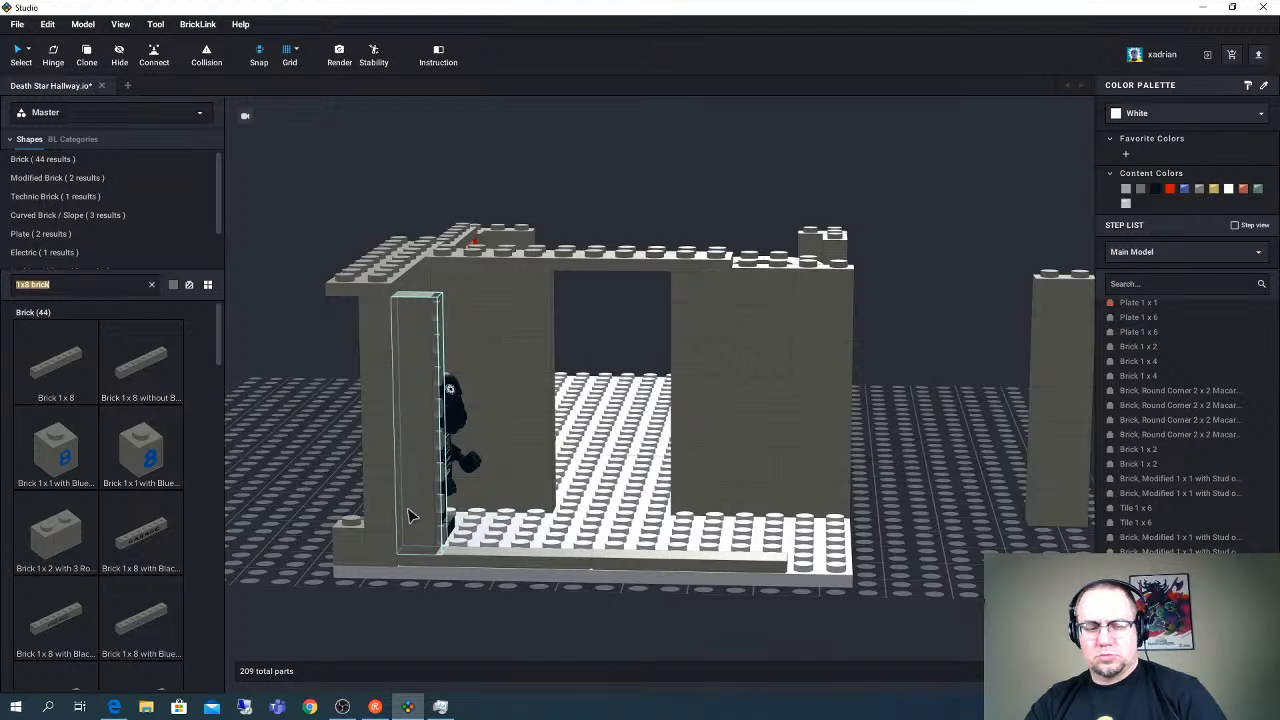
text(1)
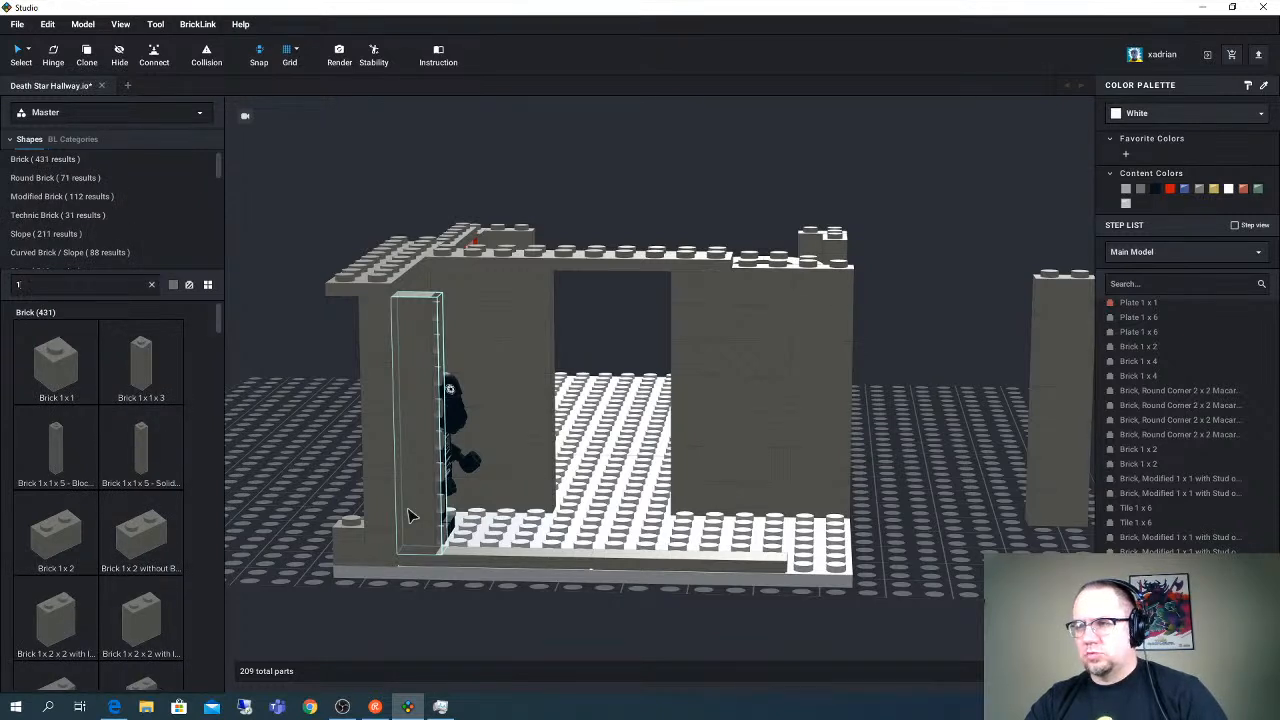
text(x1 head)
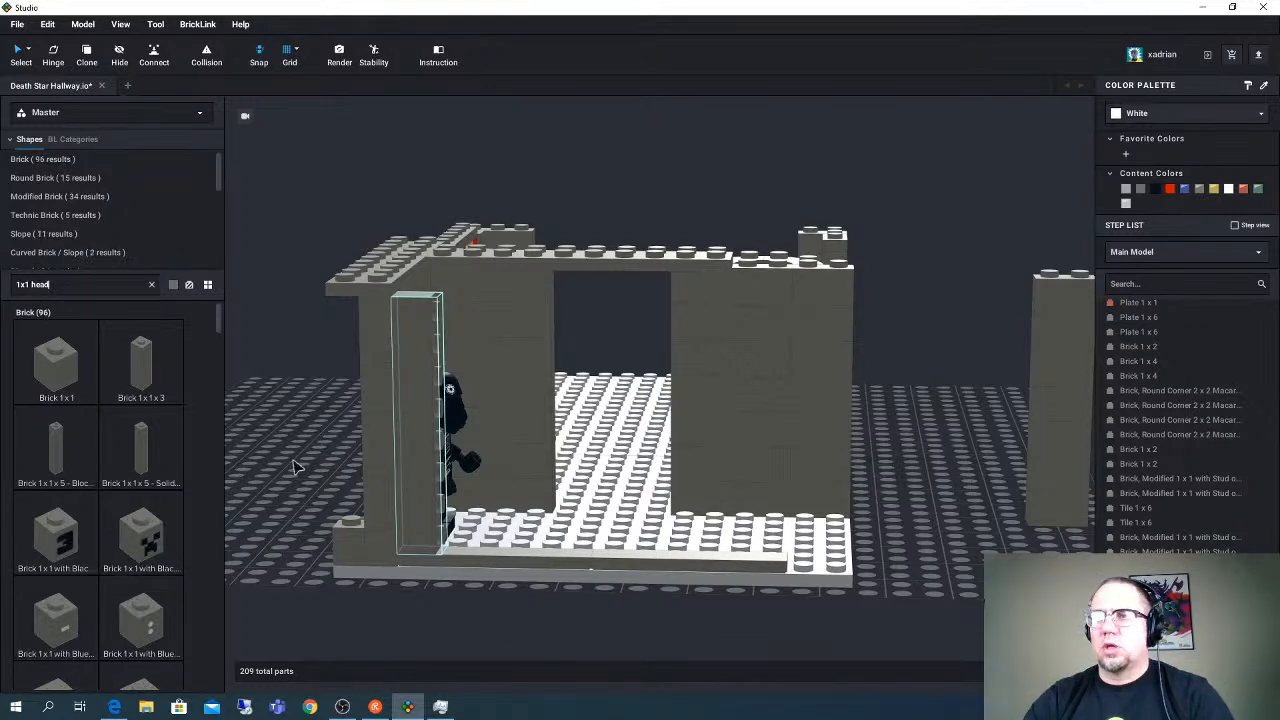
drag(86, 490, 484, 538)
key(Left)
key(Up)
key(Left)
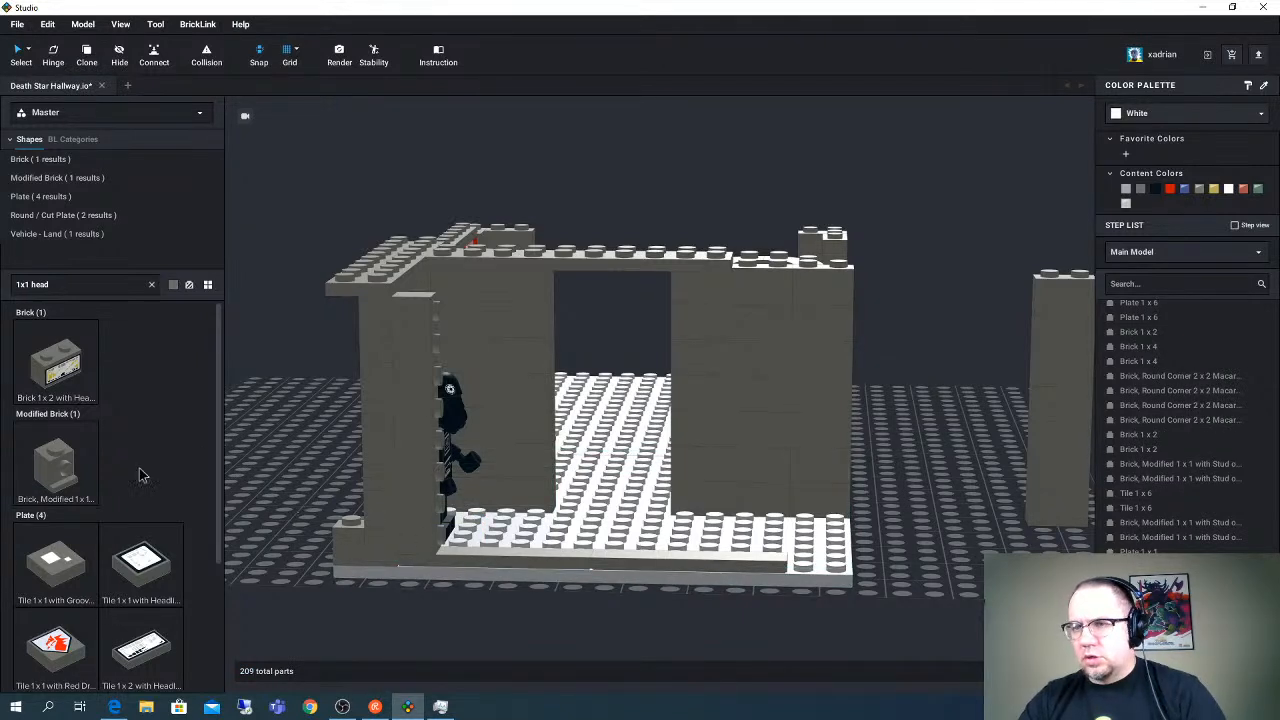
drag(70, 478, 456, 449)
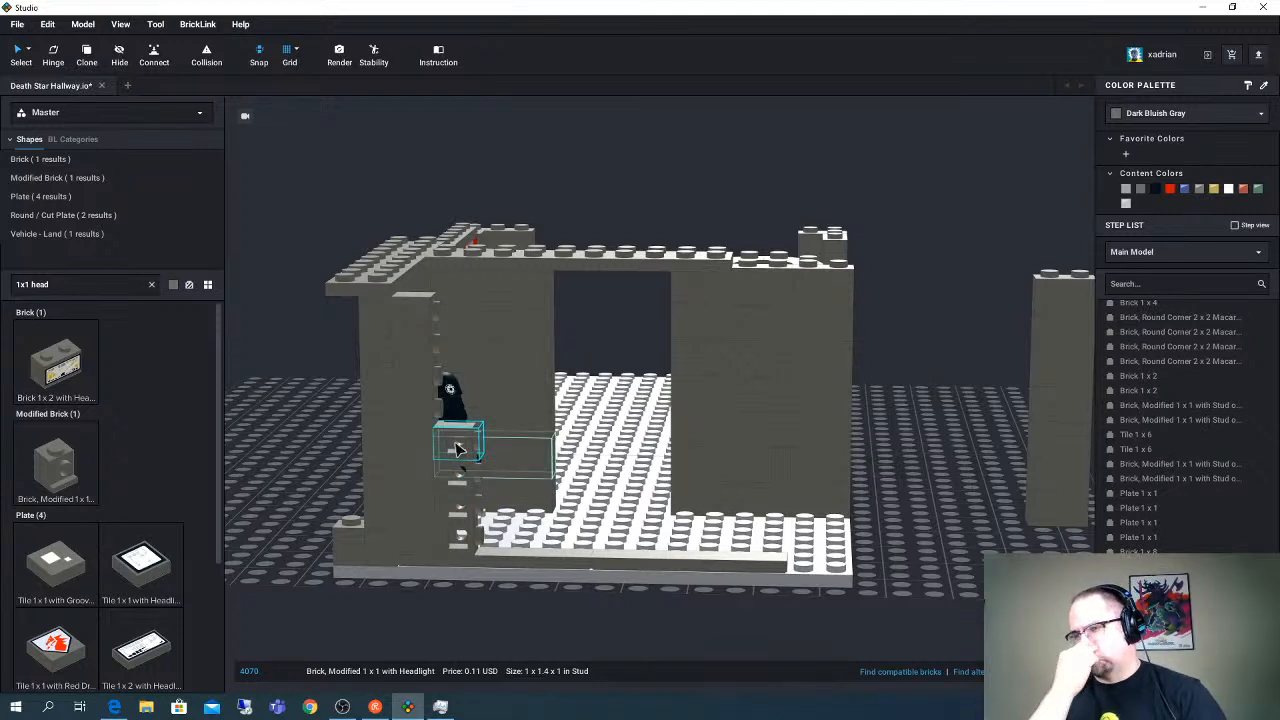
- Fill the remaining upper studs of the upright Brick 1 x 8 with Headlight bricks and discard the spare copy
drag(456, 449, 455, 345)
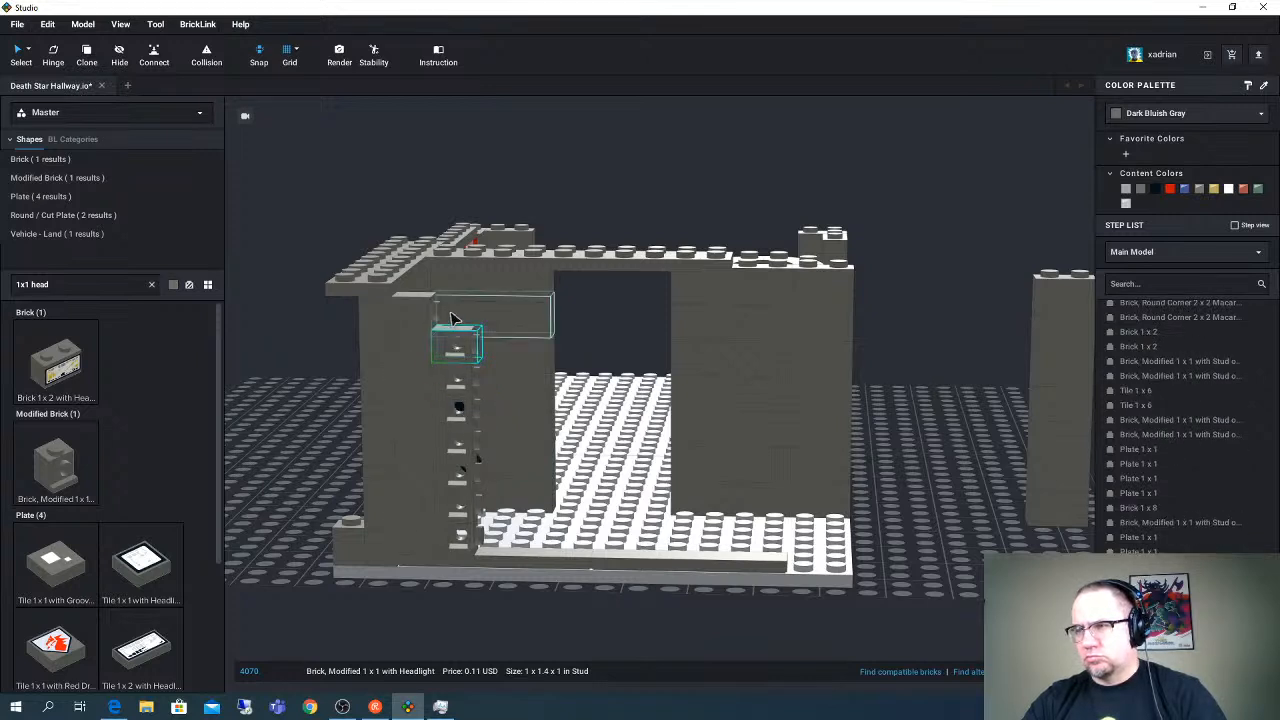
key(ctrl+v)
click(470, 340)
right_drag(403, 360, 545, 472)
right_drag(349, 358, 372, 314)
click(973, 236)
key(Delete)
- Search for "1x1 tile" and mount a rotated Tile 1 x 1 Half Circle Extended on the lowest Headlight brick, round end down
triple_click(72, 286)
text(1x1 til)
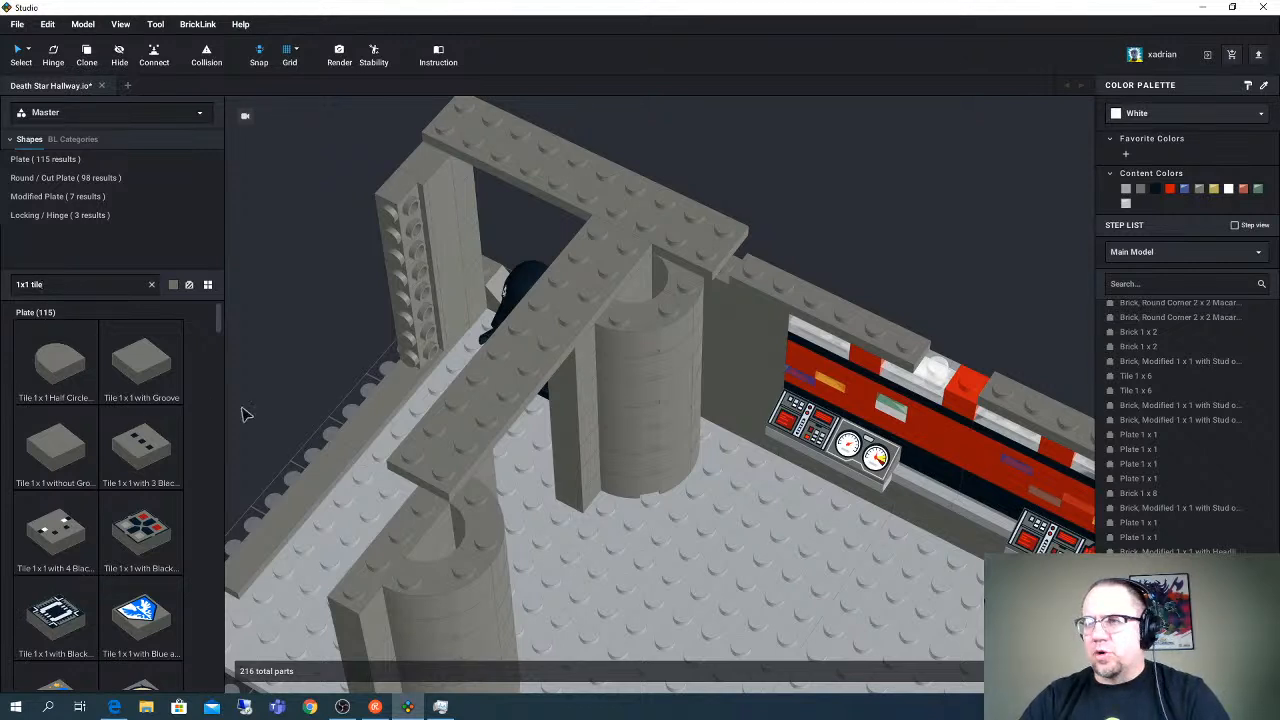
click(76, 376)
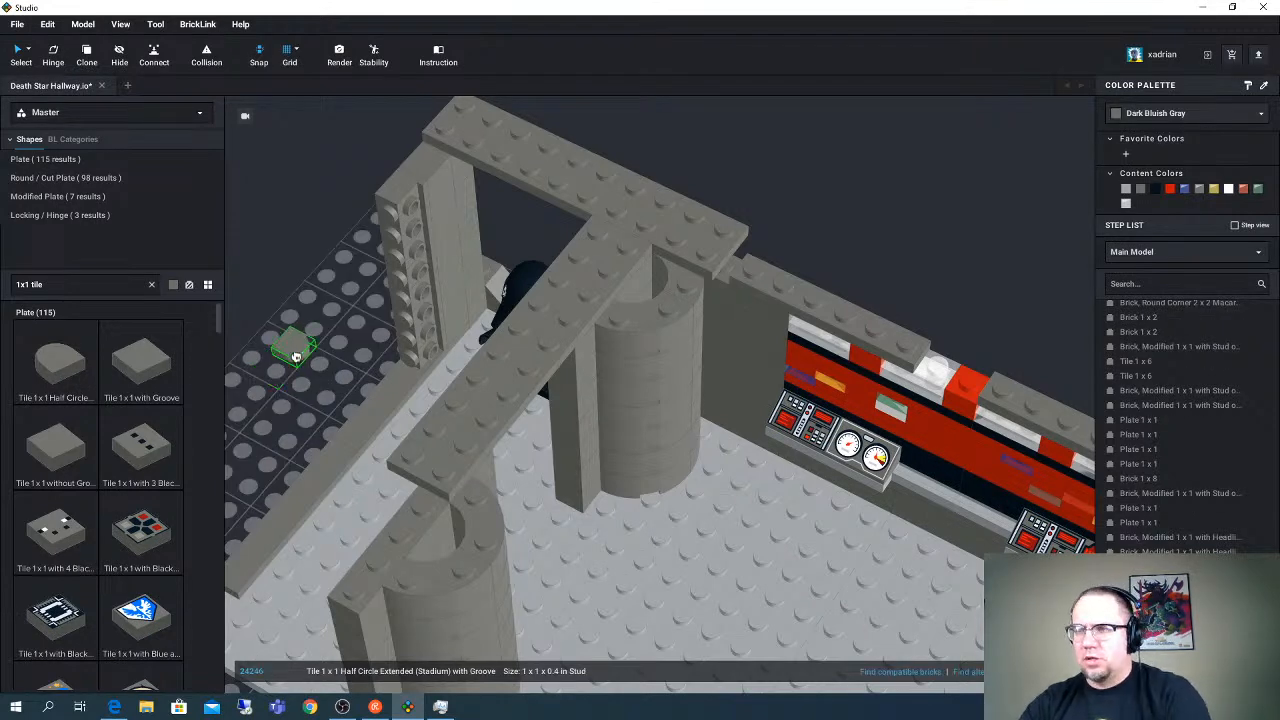
click(349, 361)
right_drag(302, 389, 320, 271)
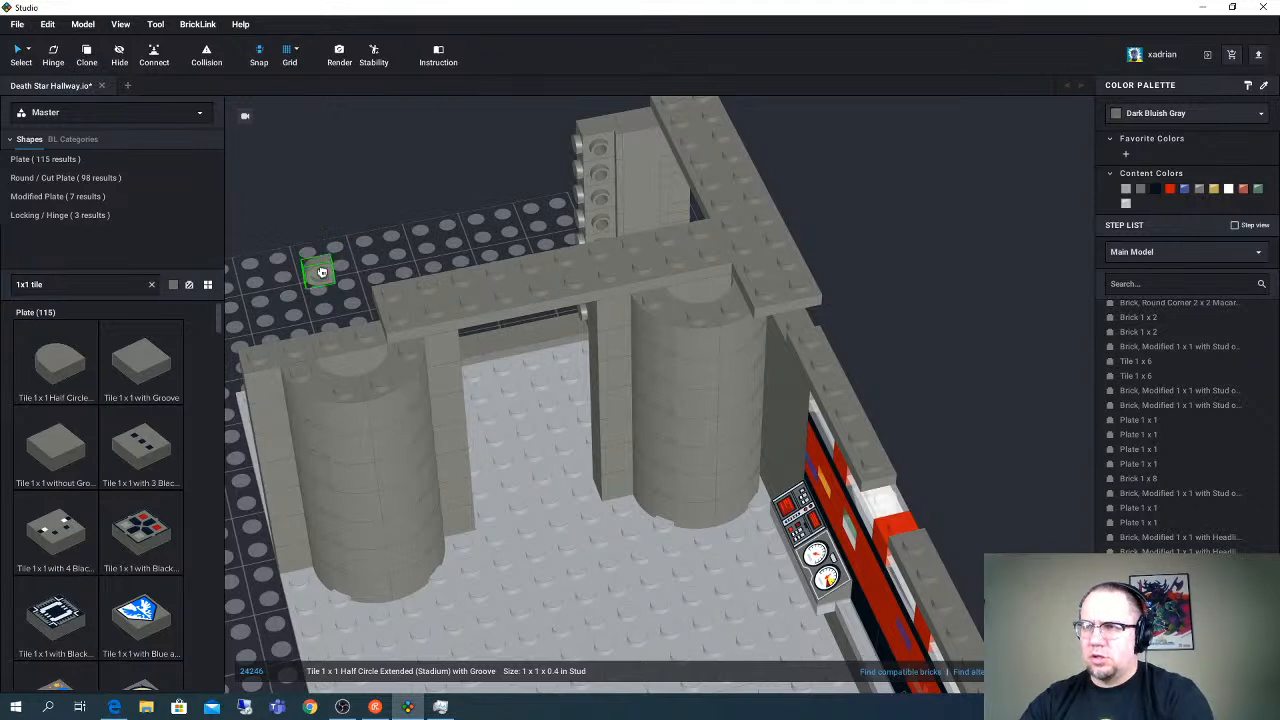
key(Up)
key(Left)
key(Down)
right_drag(350, 281, 355, 282)
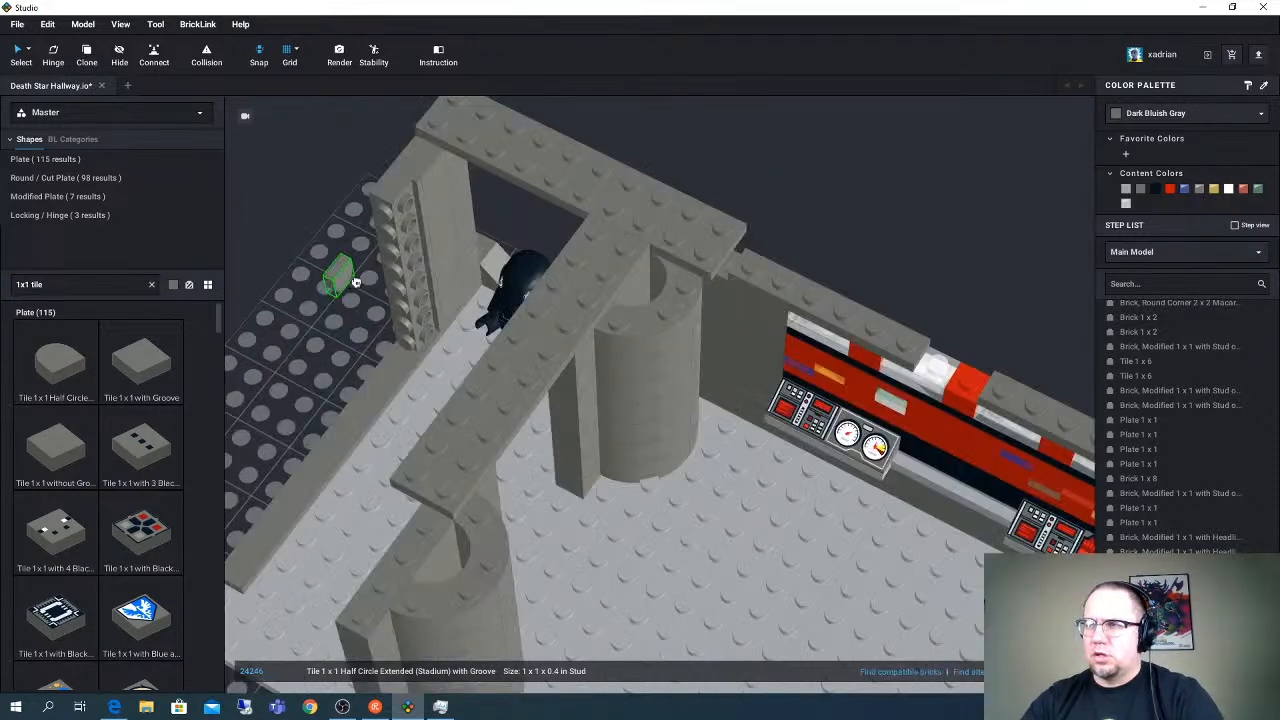
click(437, 342)
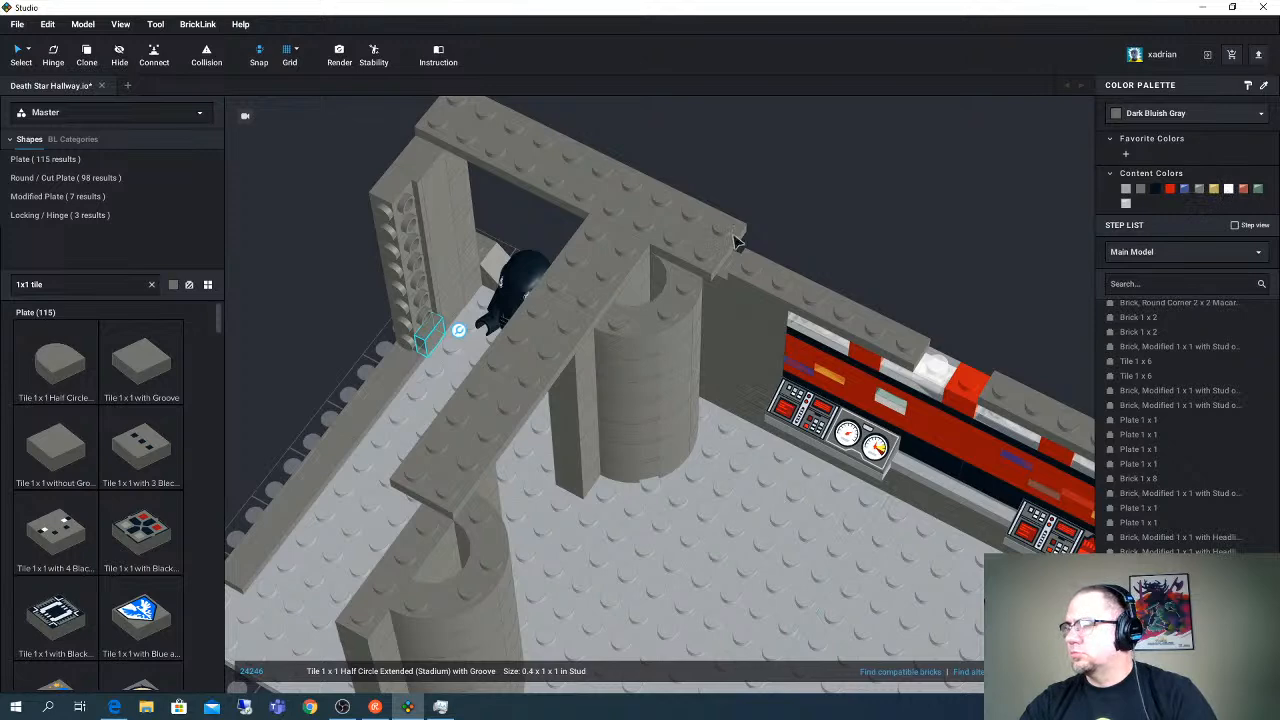
- Color the lowest half-circle tile White and add a second White copy about midway up the Headlight column
right_drag(476, 269, 474, 272)
key(ctrl+v)
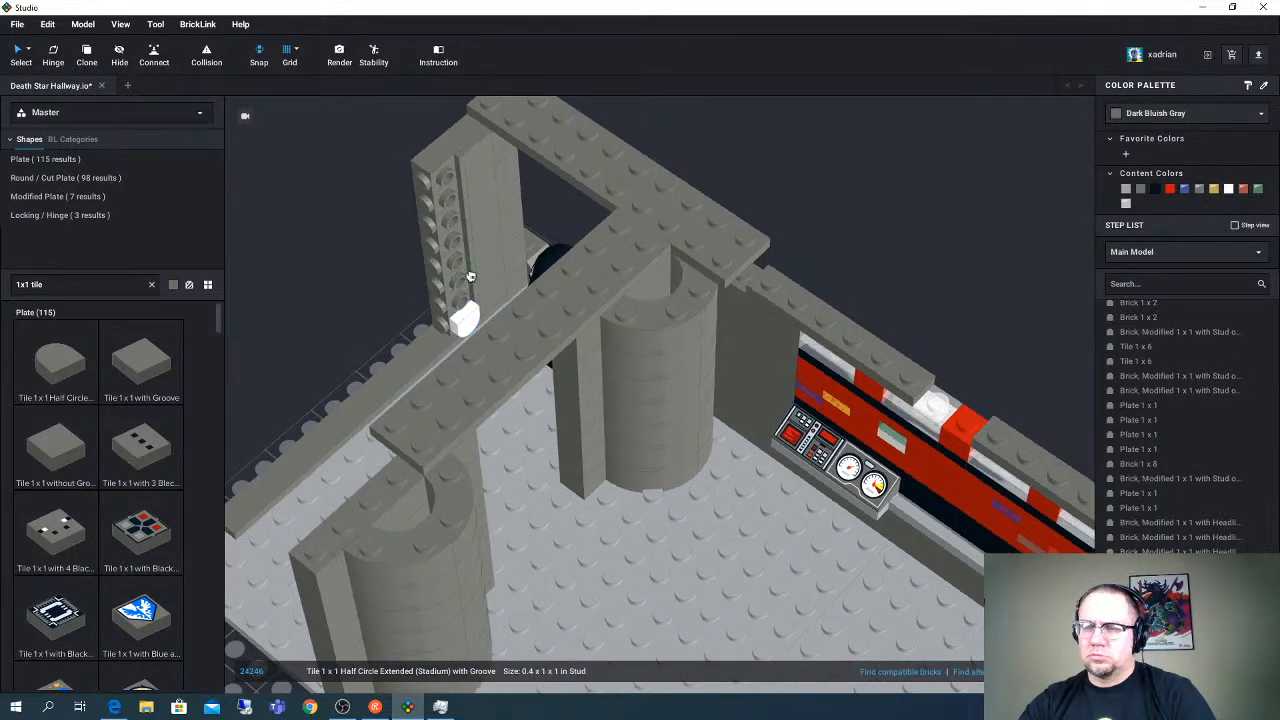
click(454, 252)
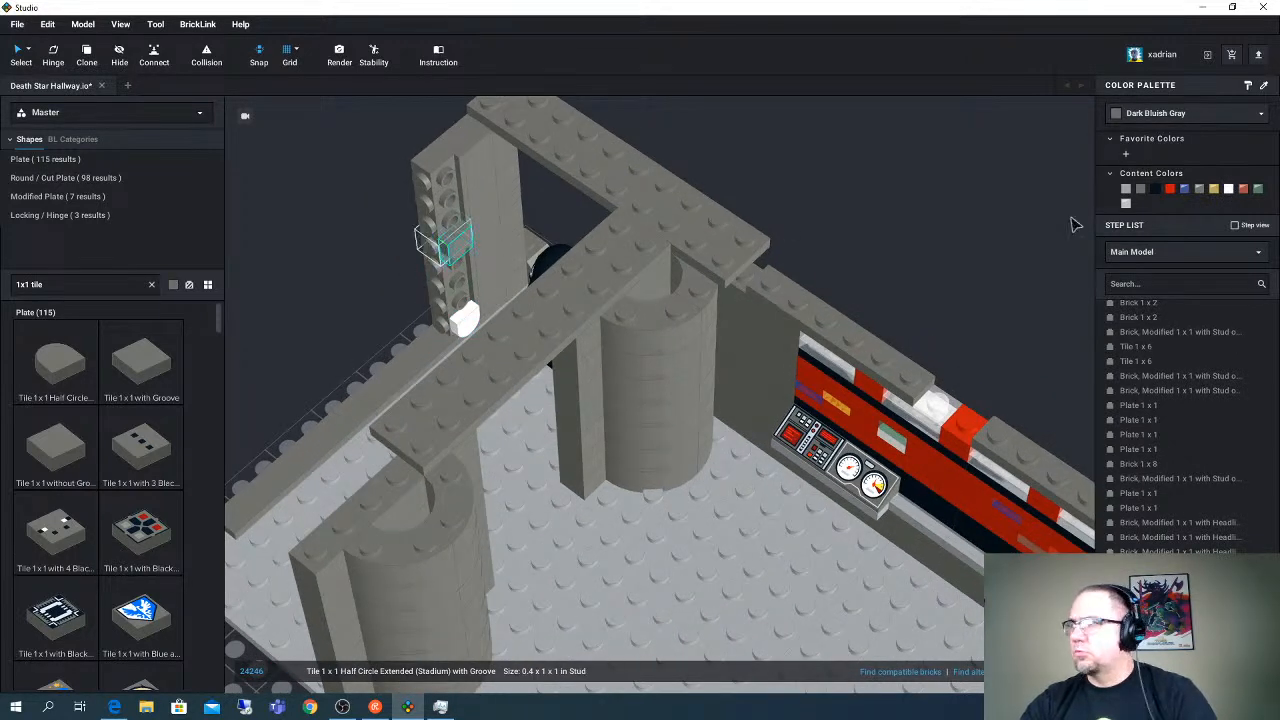
click(1228, 188)
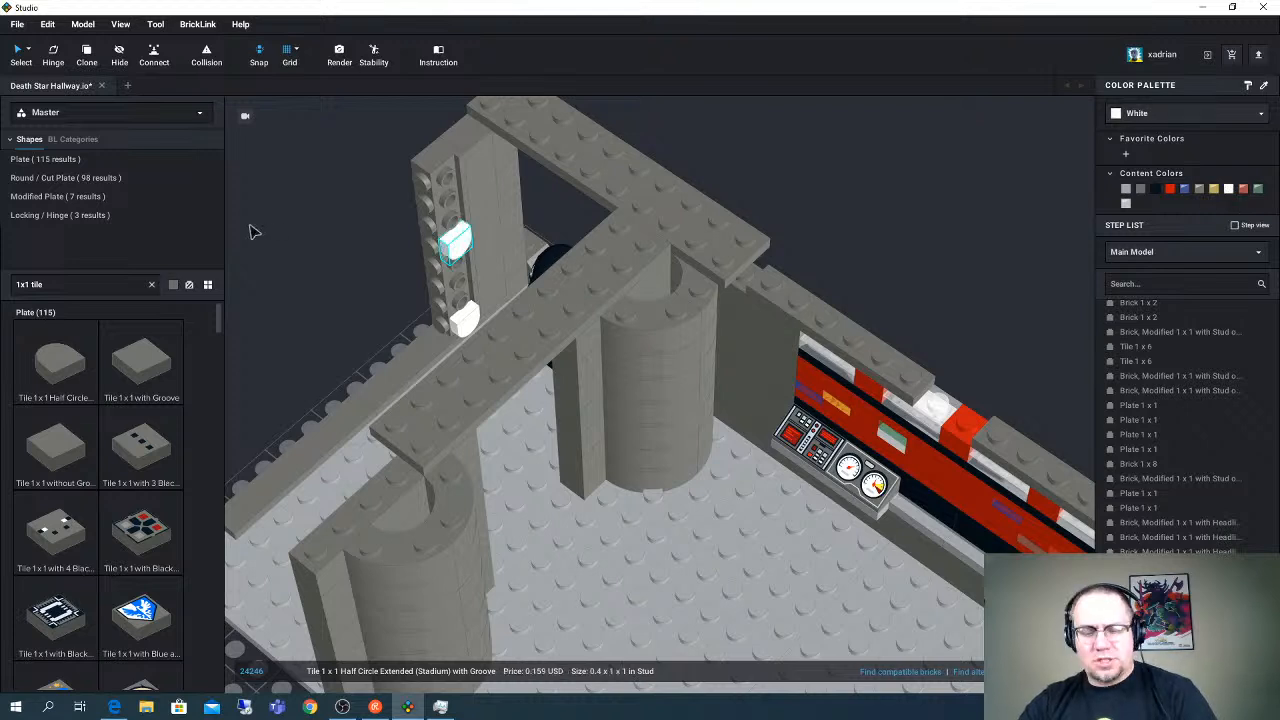
- Add two White half-circle tiles turned round end up, one at the column's top and one directly below the middle tile
key(ctrl+v)
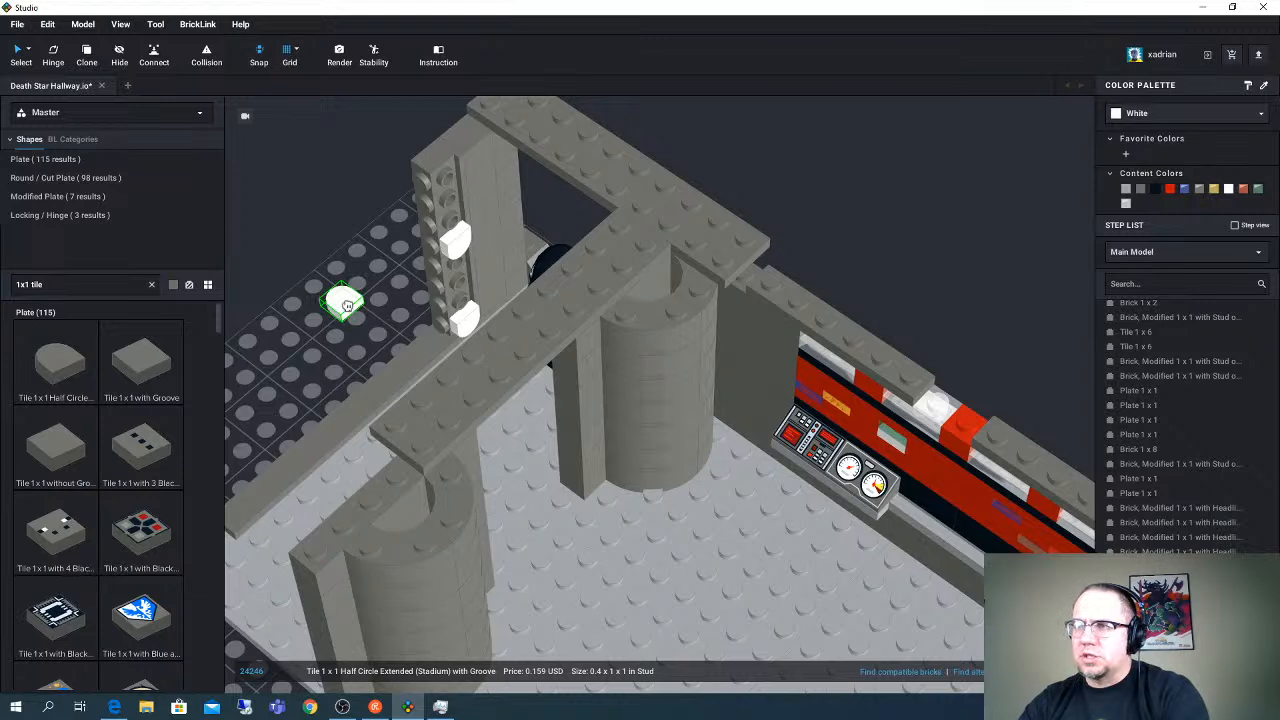
right_drag(348, 305, 350, 307)
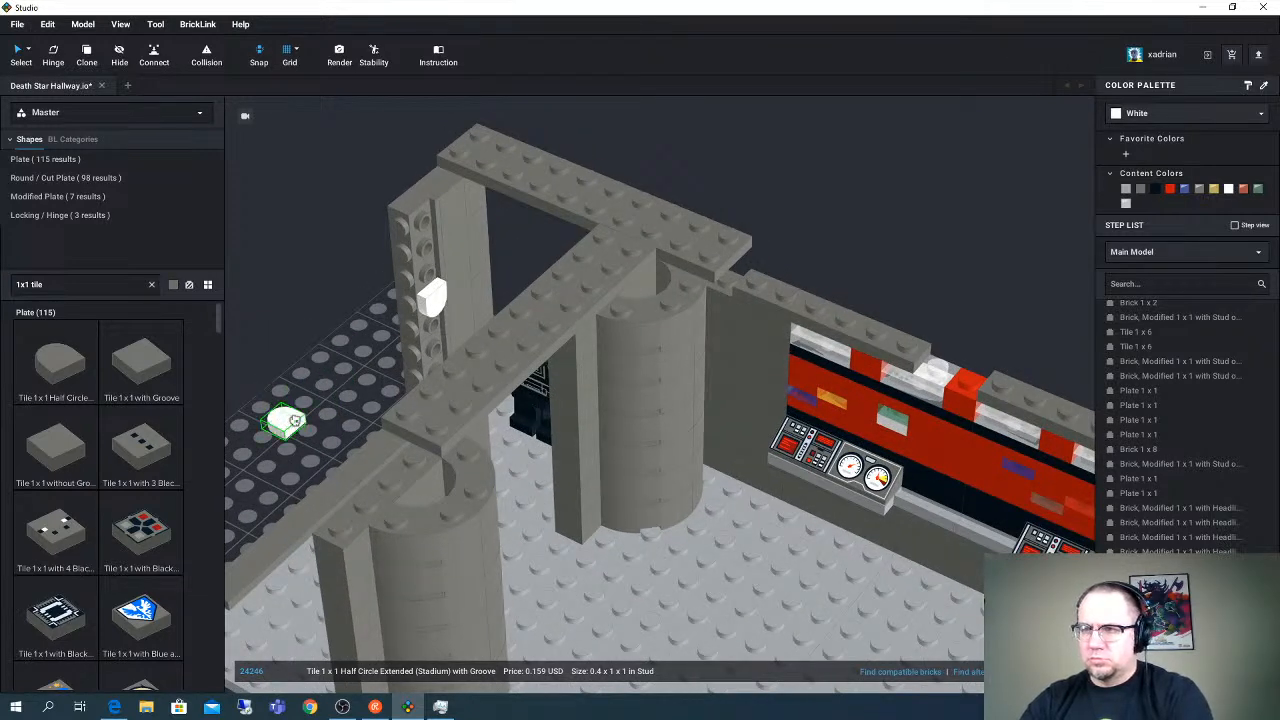
right_drag(296, 419, 300, 418)
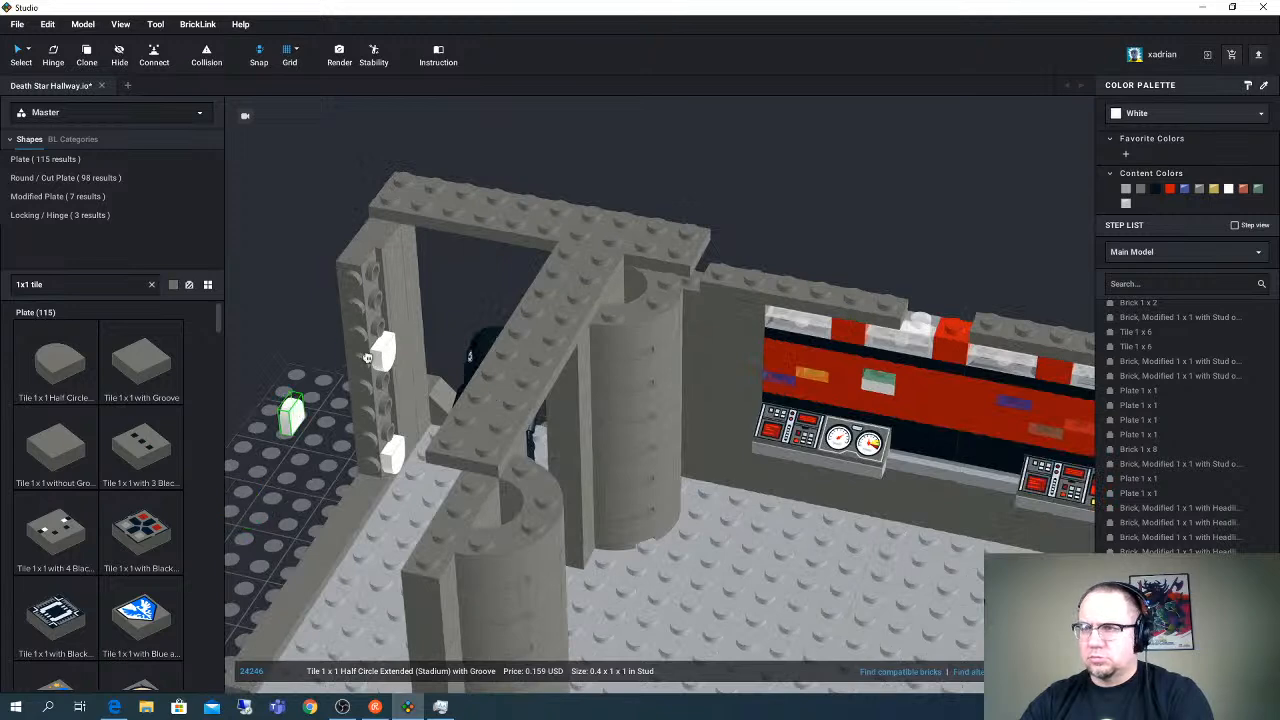
click(384, 271)
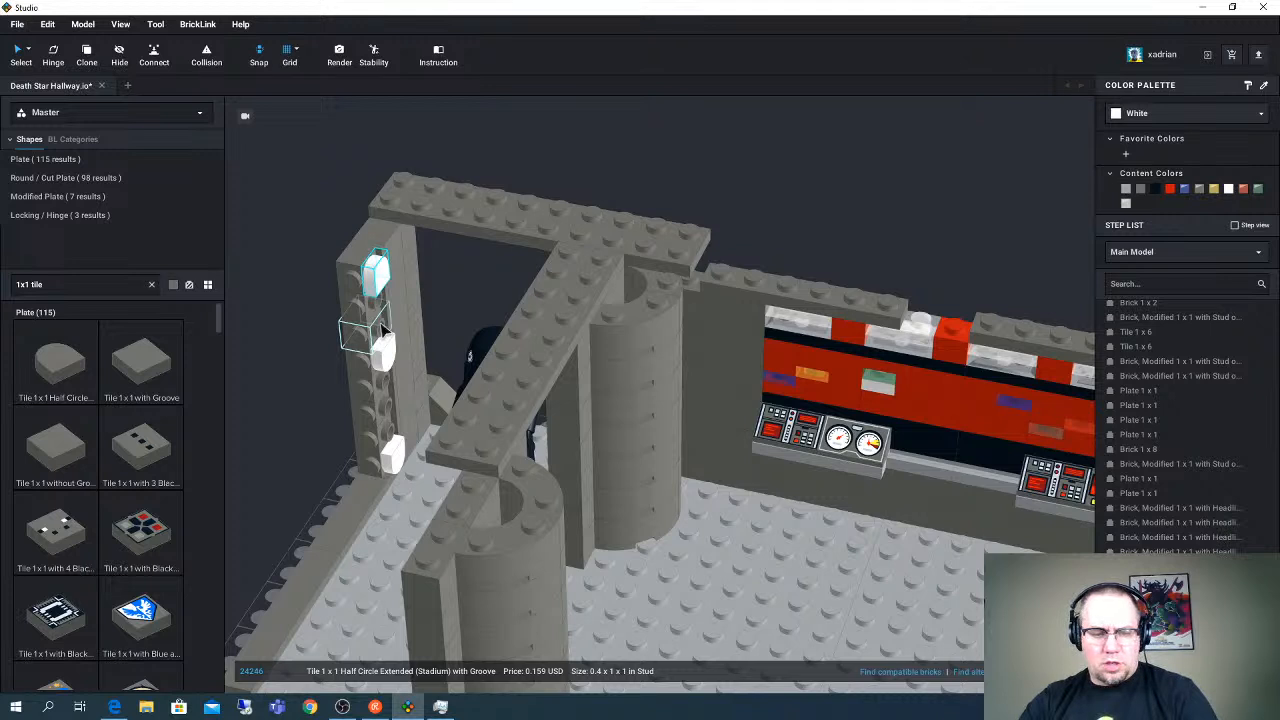
click(383, 345)
click(388, 388)
- Search for "1x2 tile" and mount two upright Tile 1 x 2 with Groove parts in the gaps between the half-circle tiles
click(82, 284)
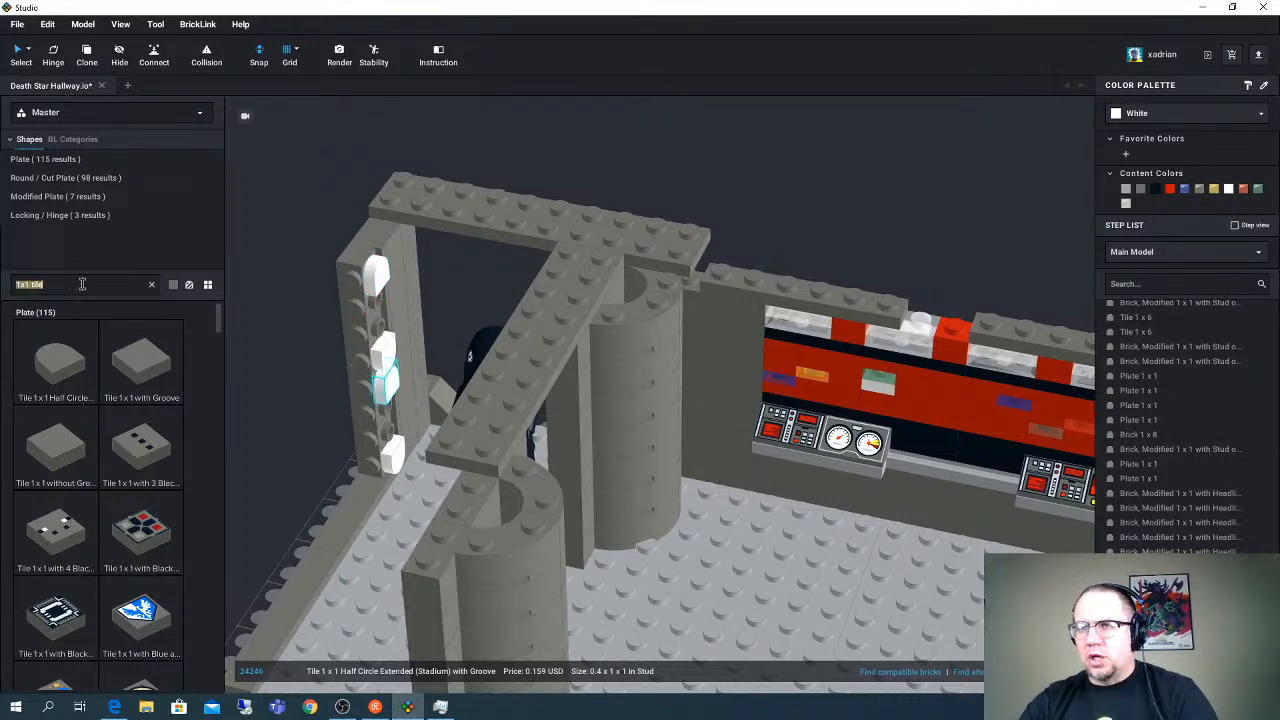
text(1x2)
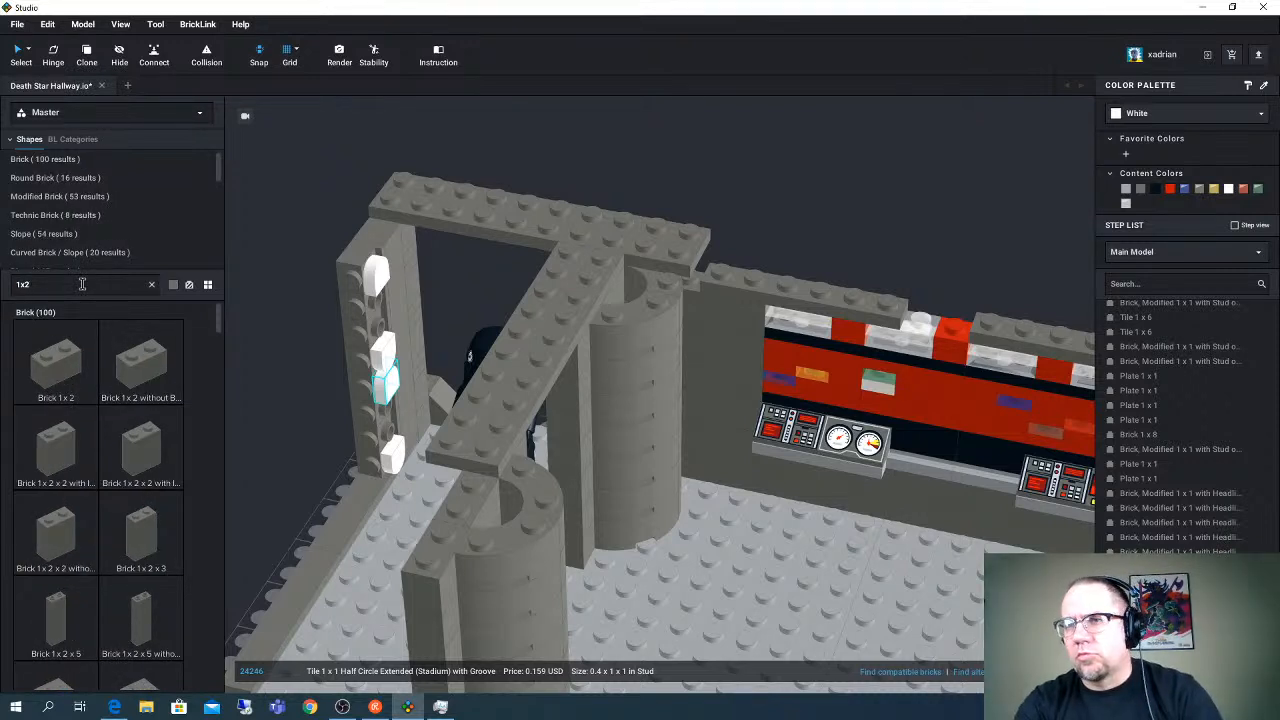
text( tile)
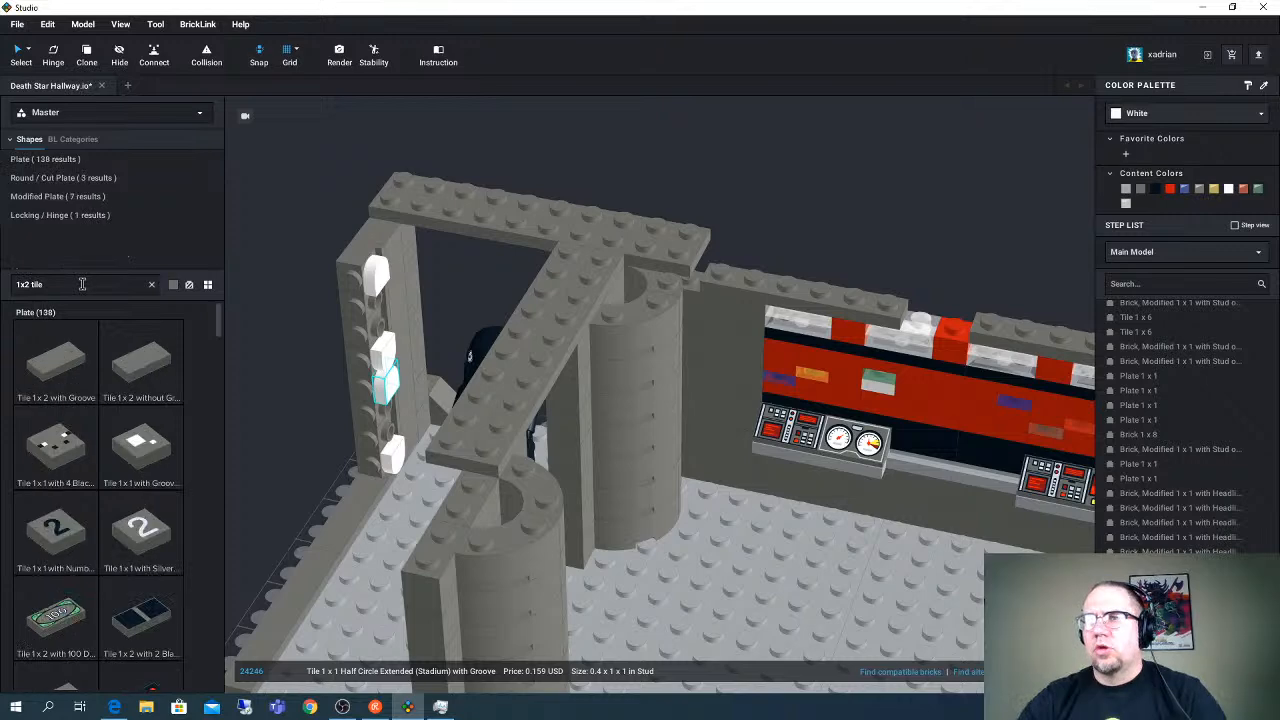
click(66, 366)
right_drag(285, 407, 283, 412)
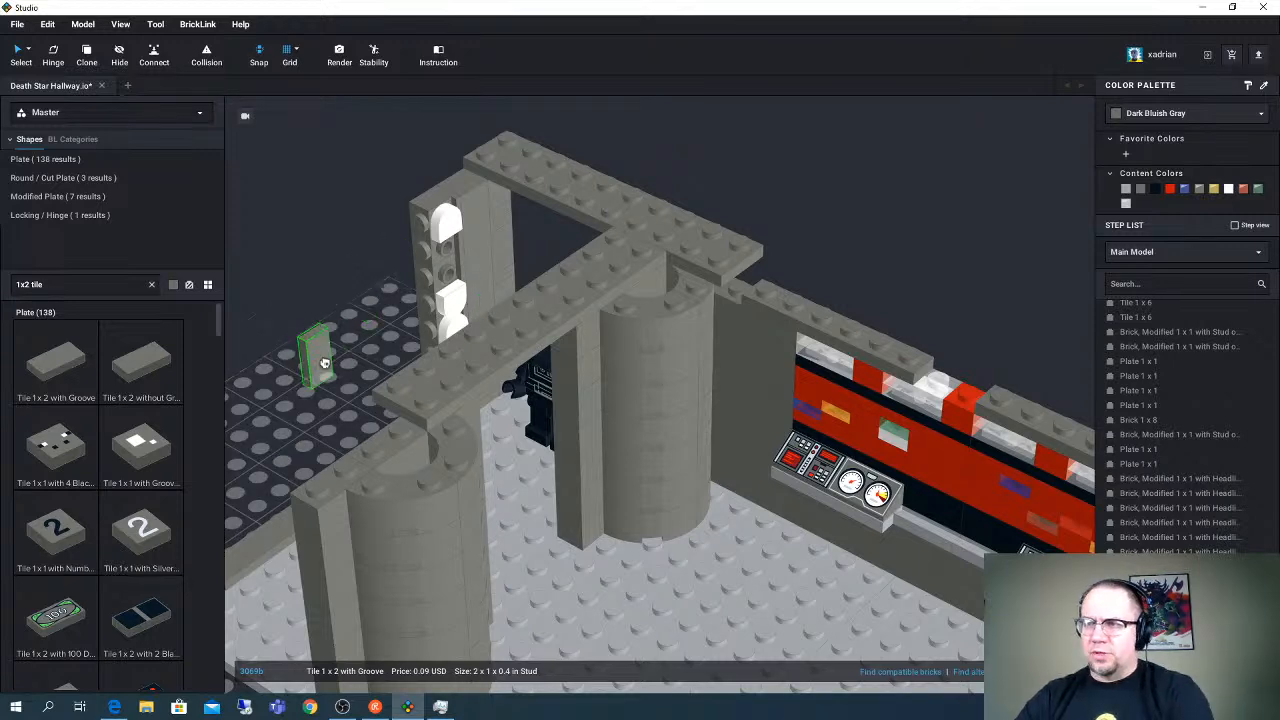
click(460, 272)
right_drag(470, 326, 468, 345)
click(443, 315)
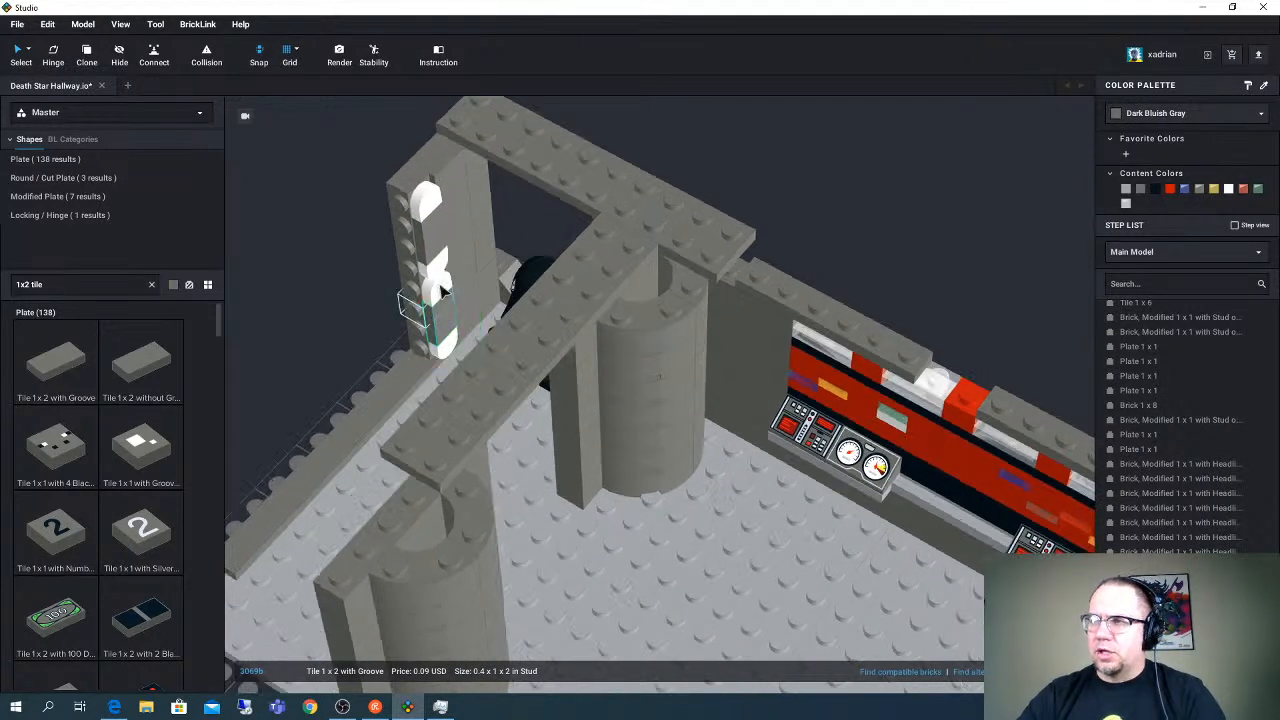
- Select both Tile 1 x 2 parts on the Headlight column and color them White
ctrl+click(443, 251)
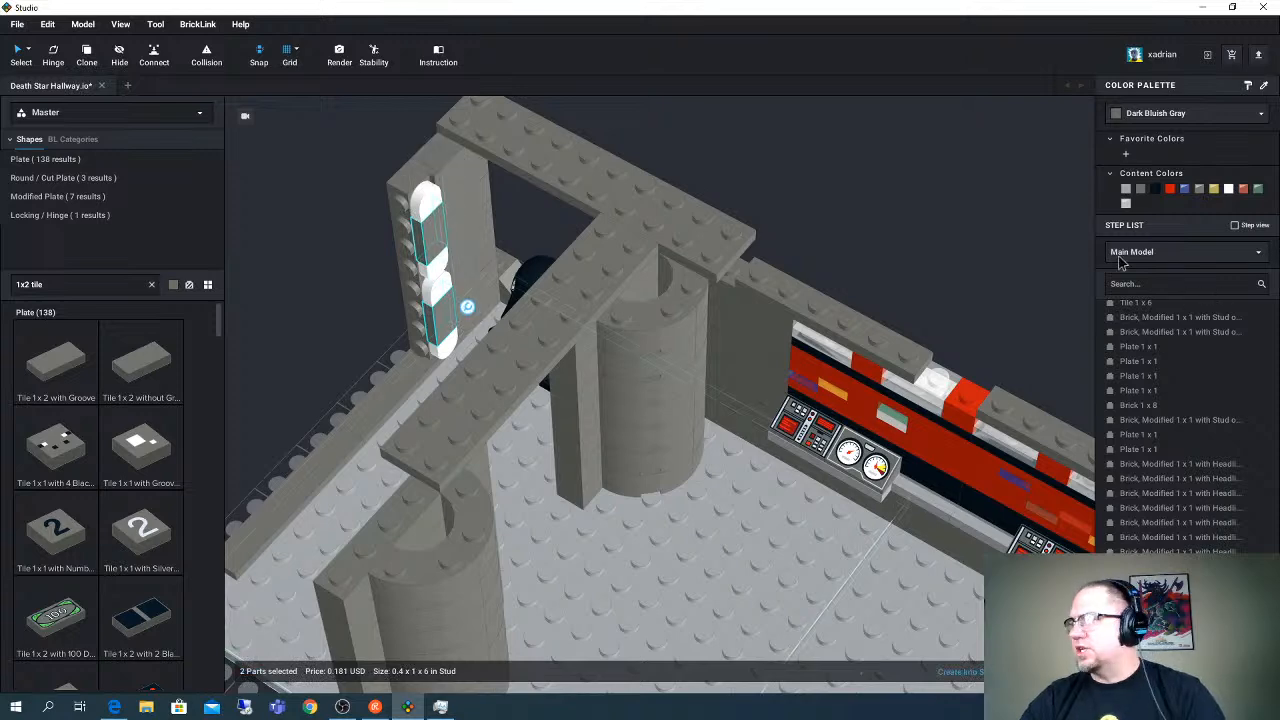
click(1229, 189)
right_drag(773, 281, 814, 277)
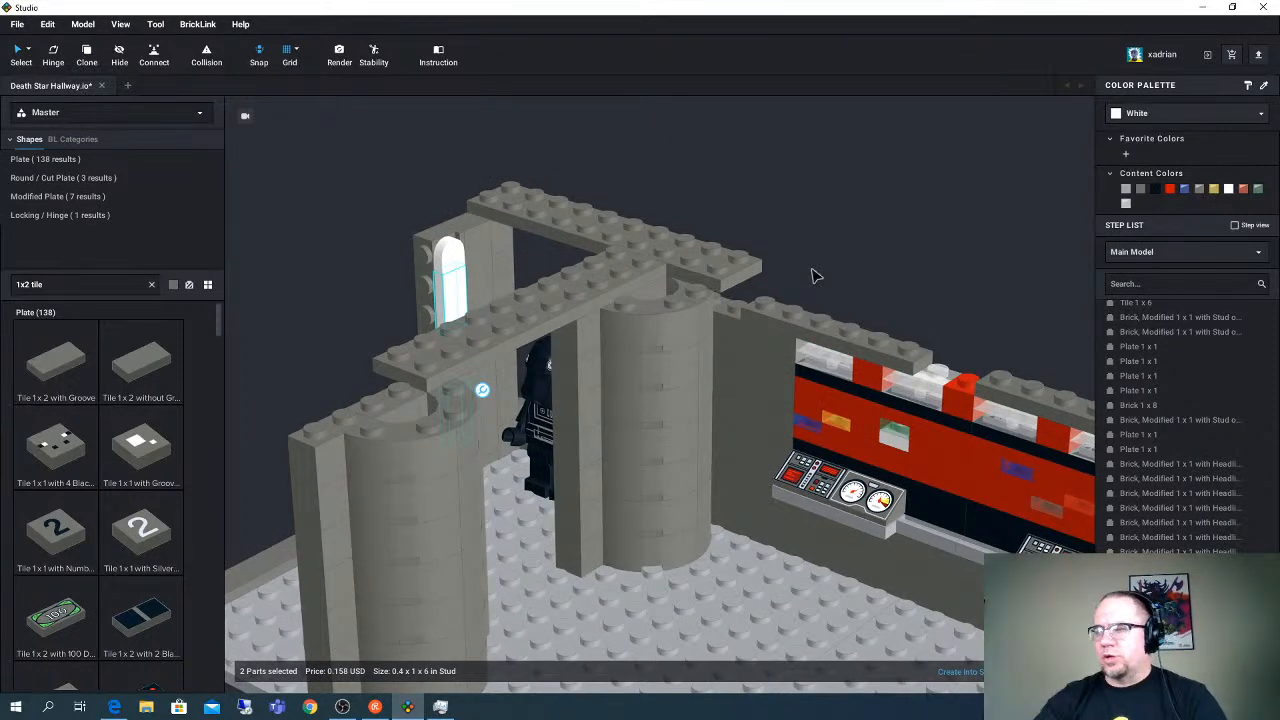
scroll(724, 432, down, 3)
right_drag(724, 432, 620, 528)
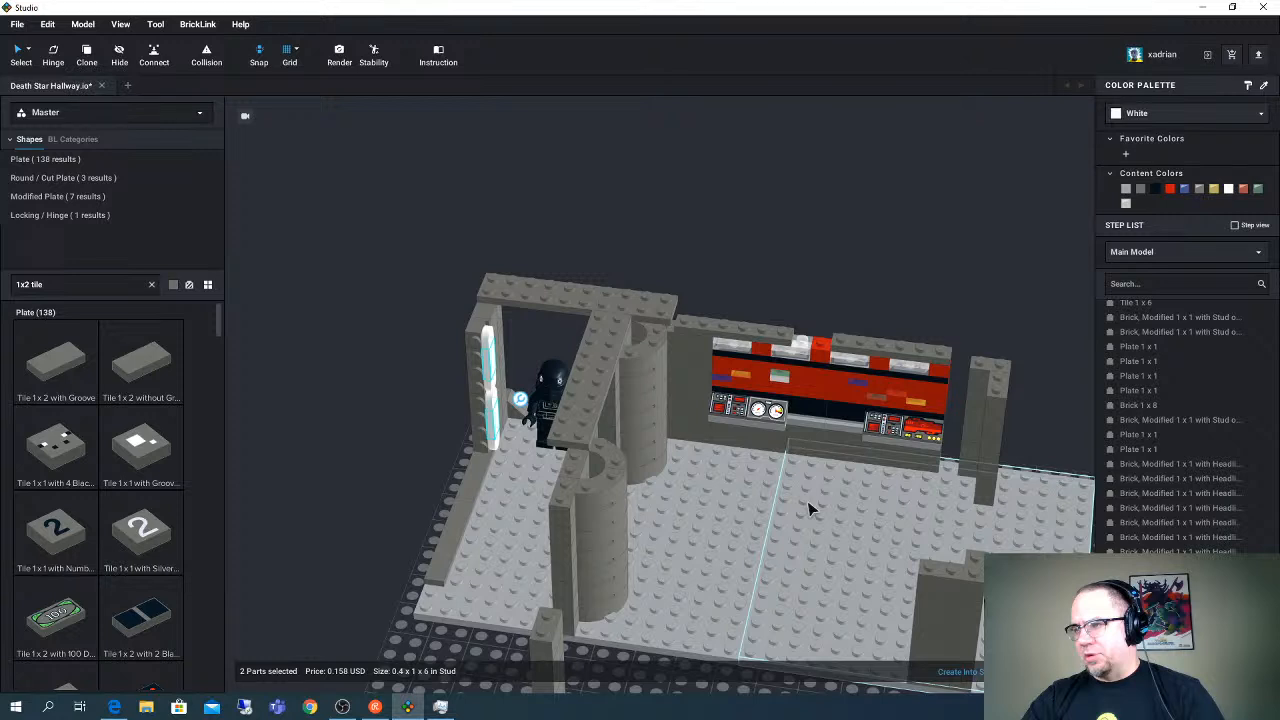
middle_drag(808, 502, 722, 472)
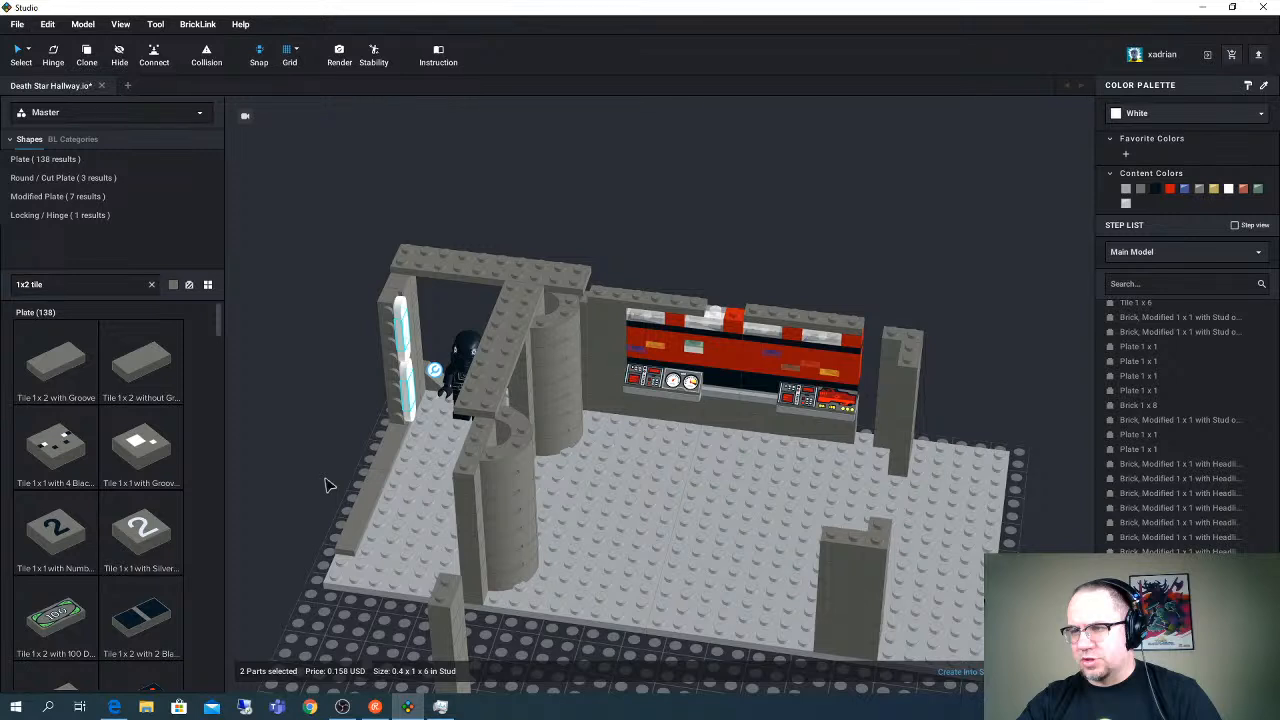
- Search for "1x8 plate" and add a Plate 1 x 8 upright beside the Headlight column of the light panel
right_drag(330, 485, 520, 480)
click(82, 286)
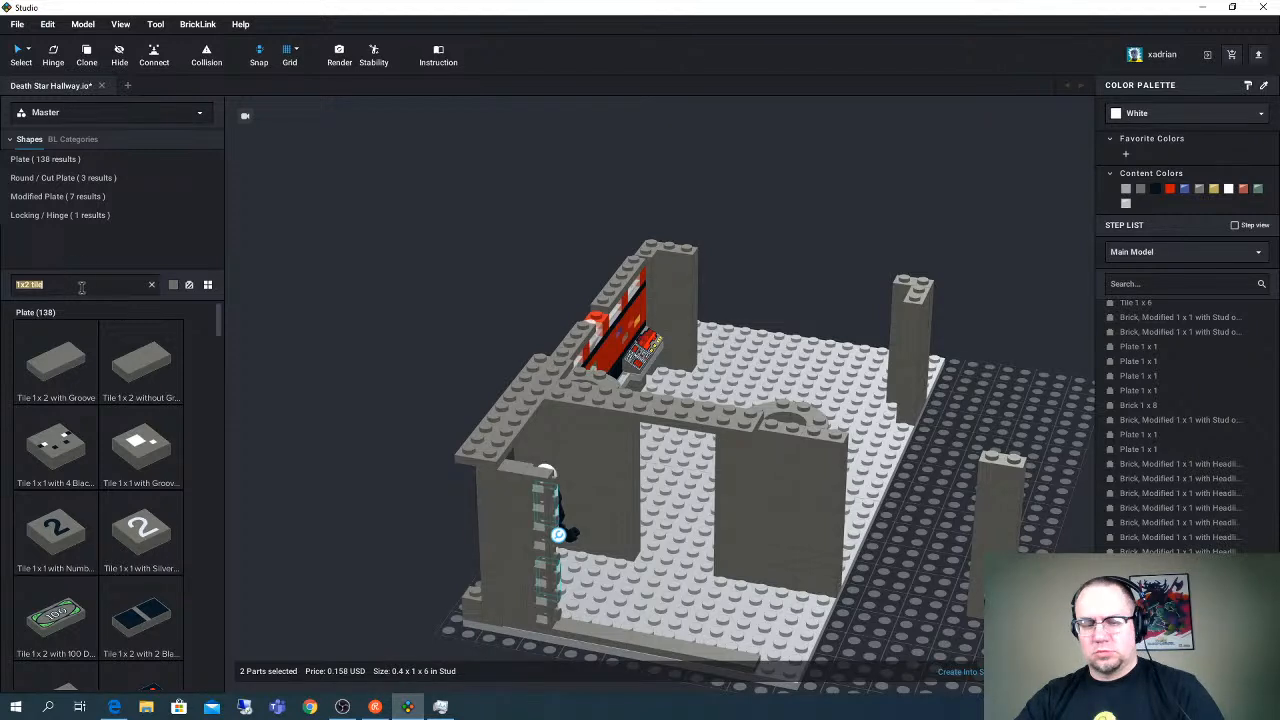
text(1x8 plate)
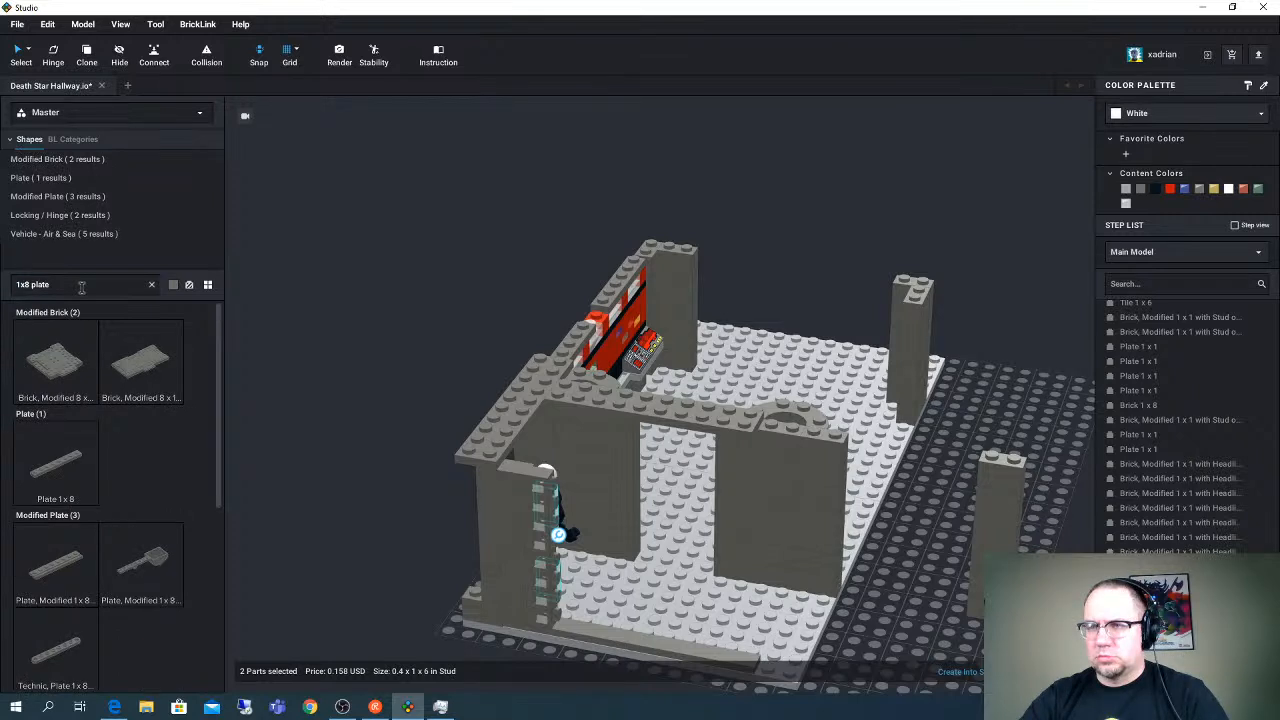
drag(56, 460, 270, 570)
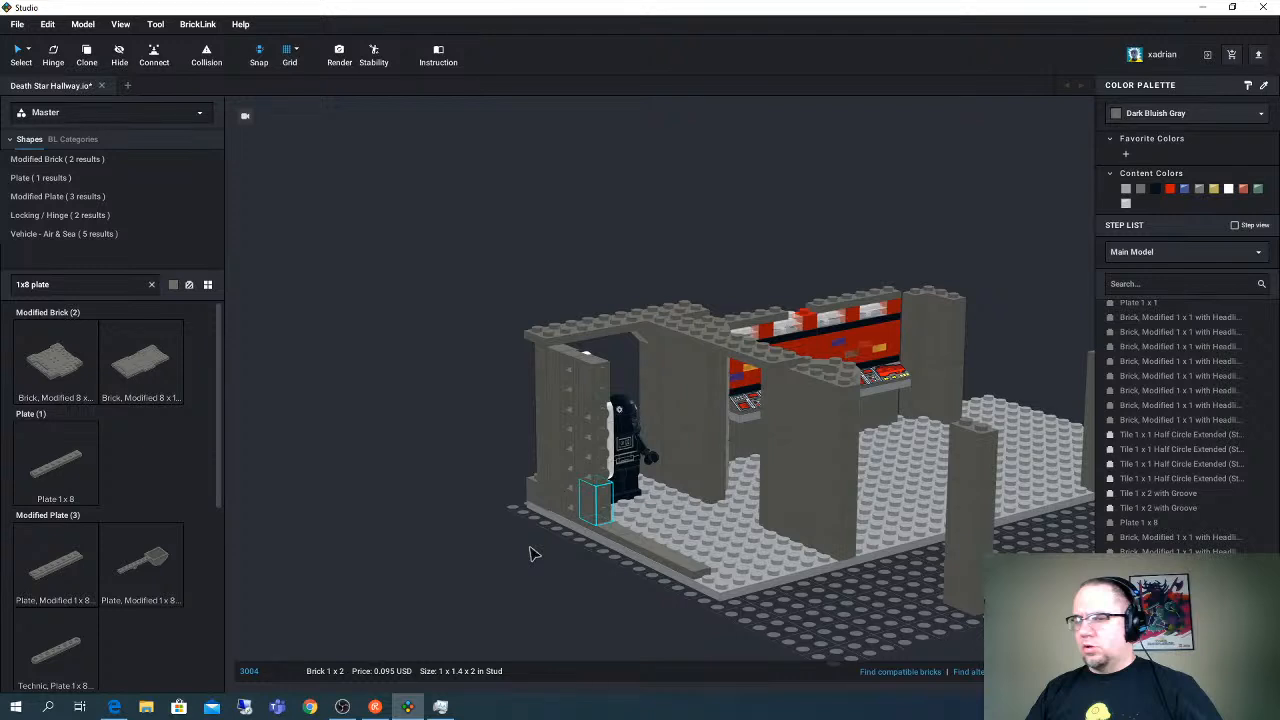
- Copy the tall light column to the far side of the short one and stand a Brick 1 x 8 upright against its outer side
right_drag(530, 554, 590, 478)
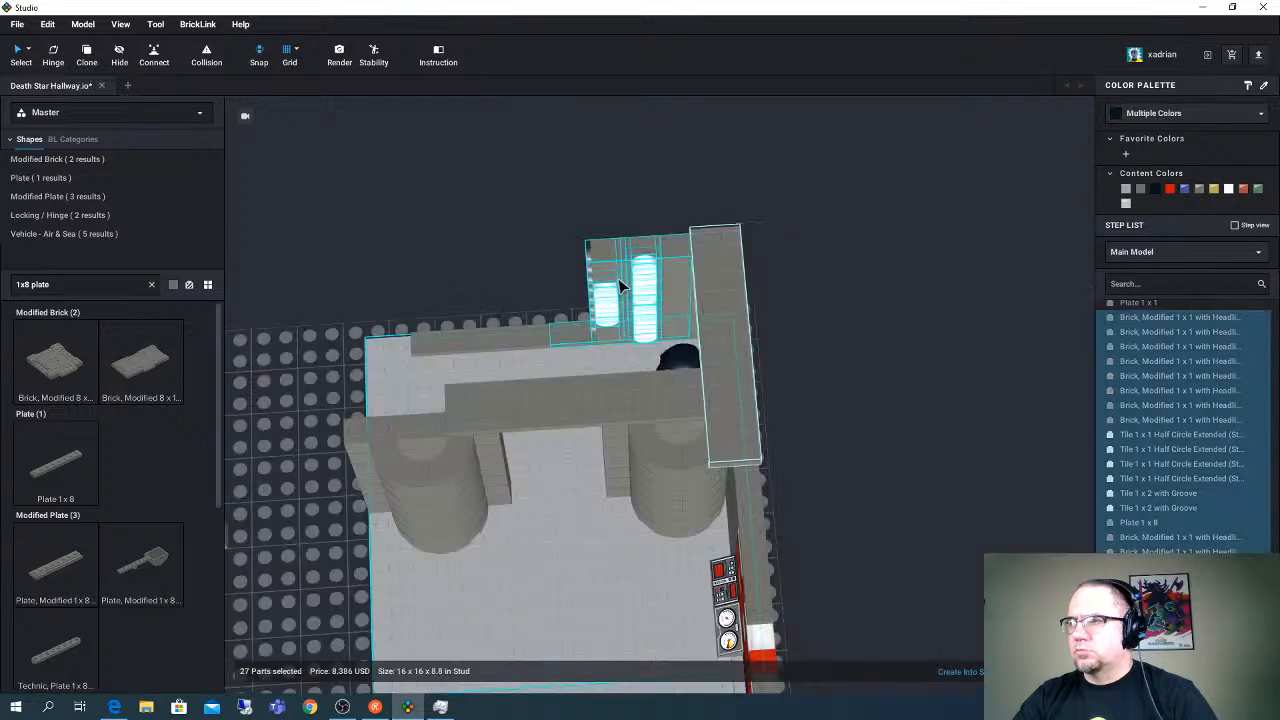
click(596, 224)
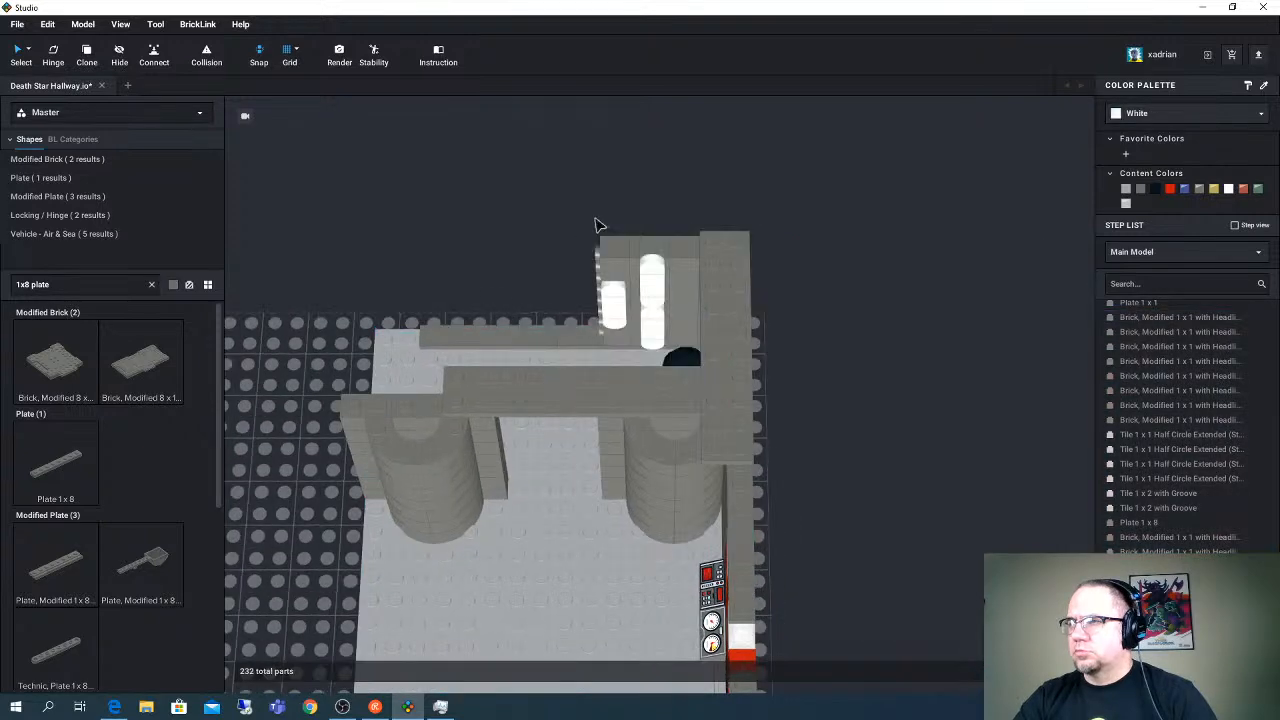
drag(593, 229, 653, 338)
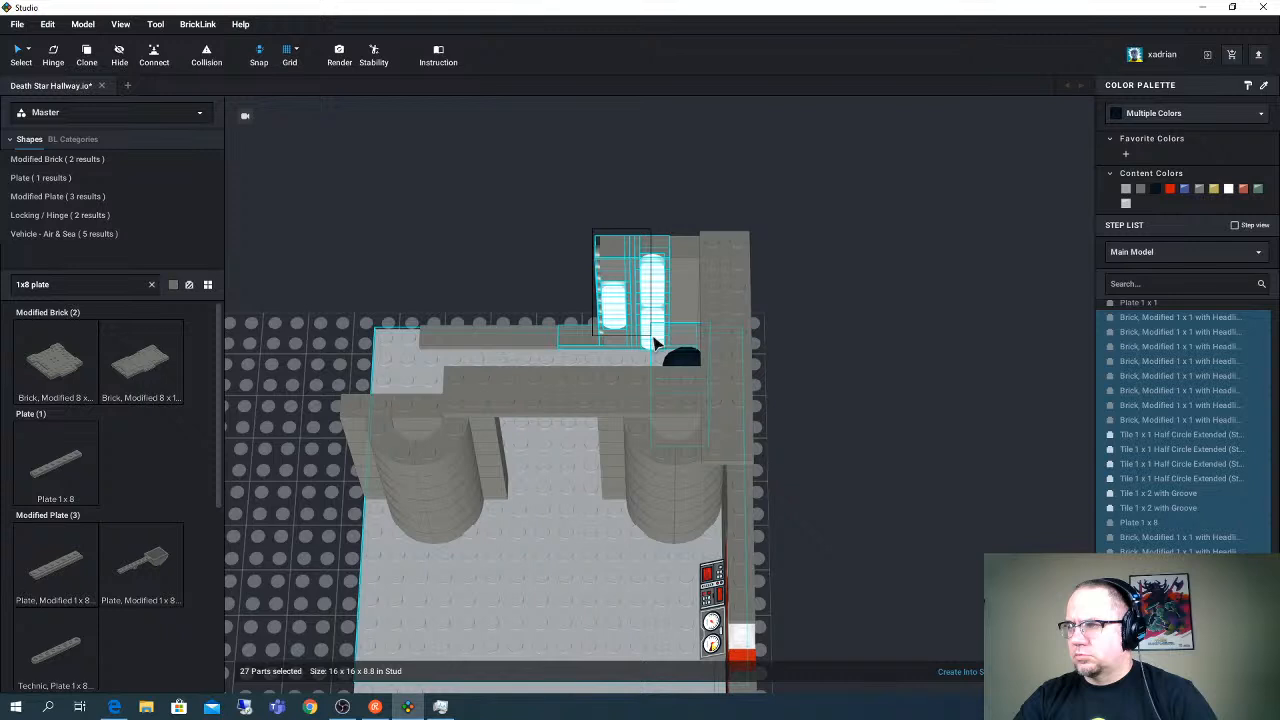
drag(653, 338, 650, 320)
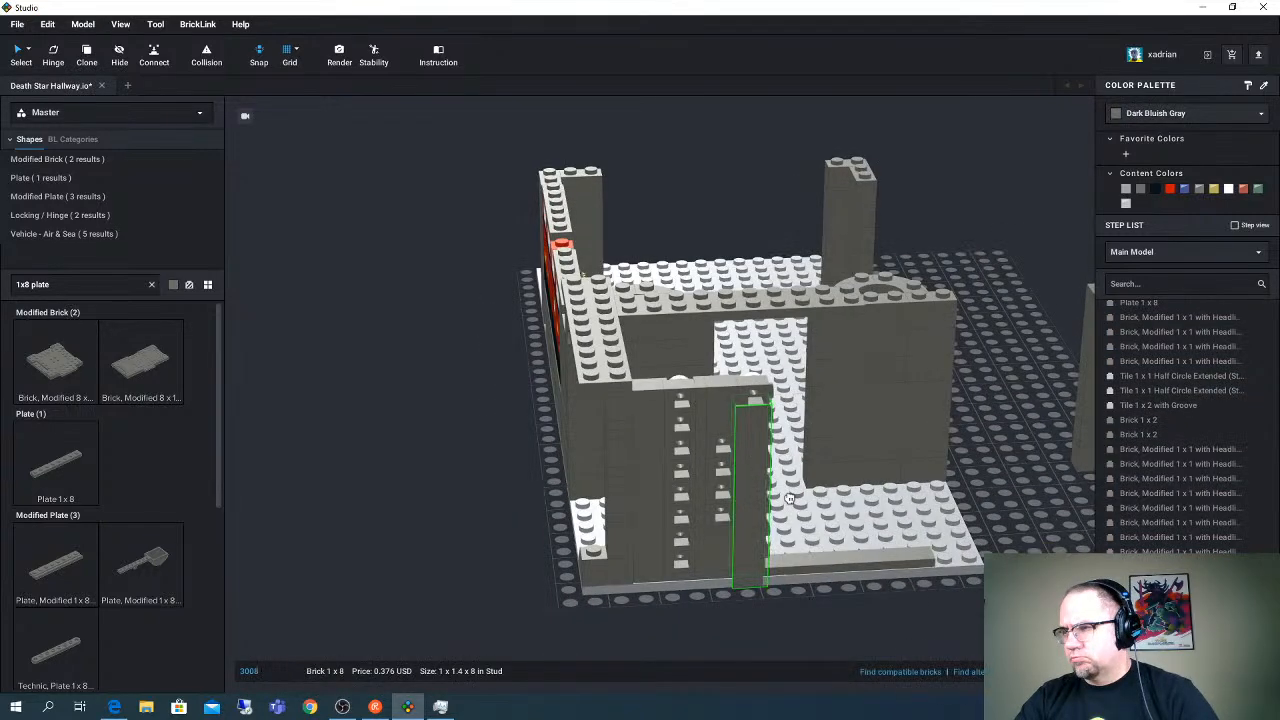
drag(789, 498, 785, 468)
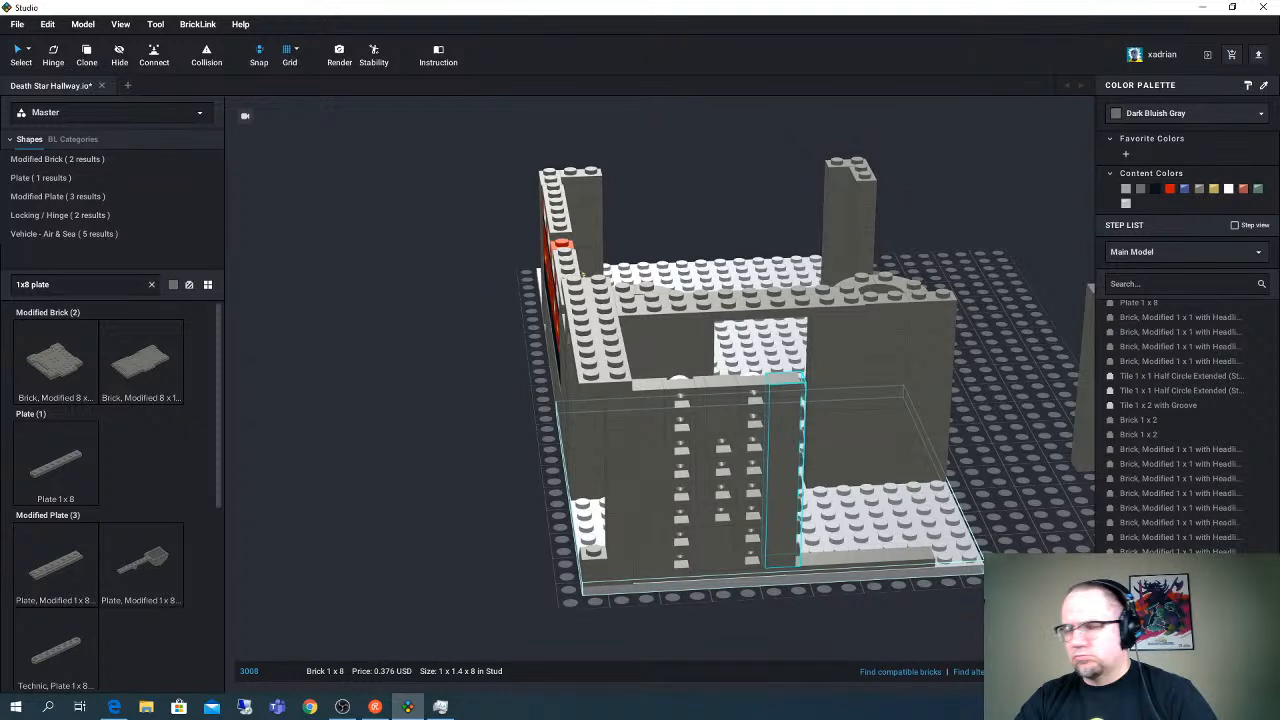
- Pull the outer tall light column and its Brick 1 x 8 away from the wall, and select the upright part between the remaining light columns
right_drag(785, 468, 667, 324)
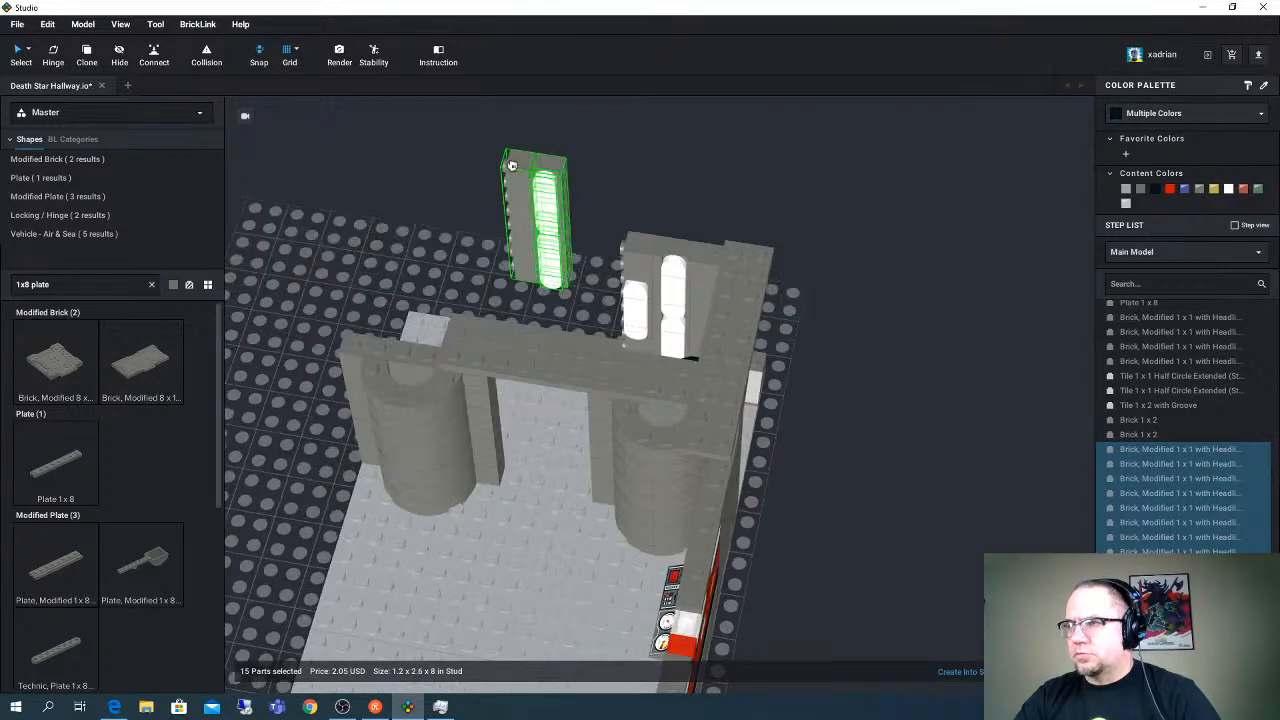
drag(511, 165, 512, 166)
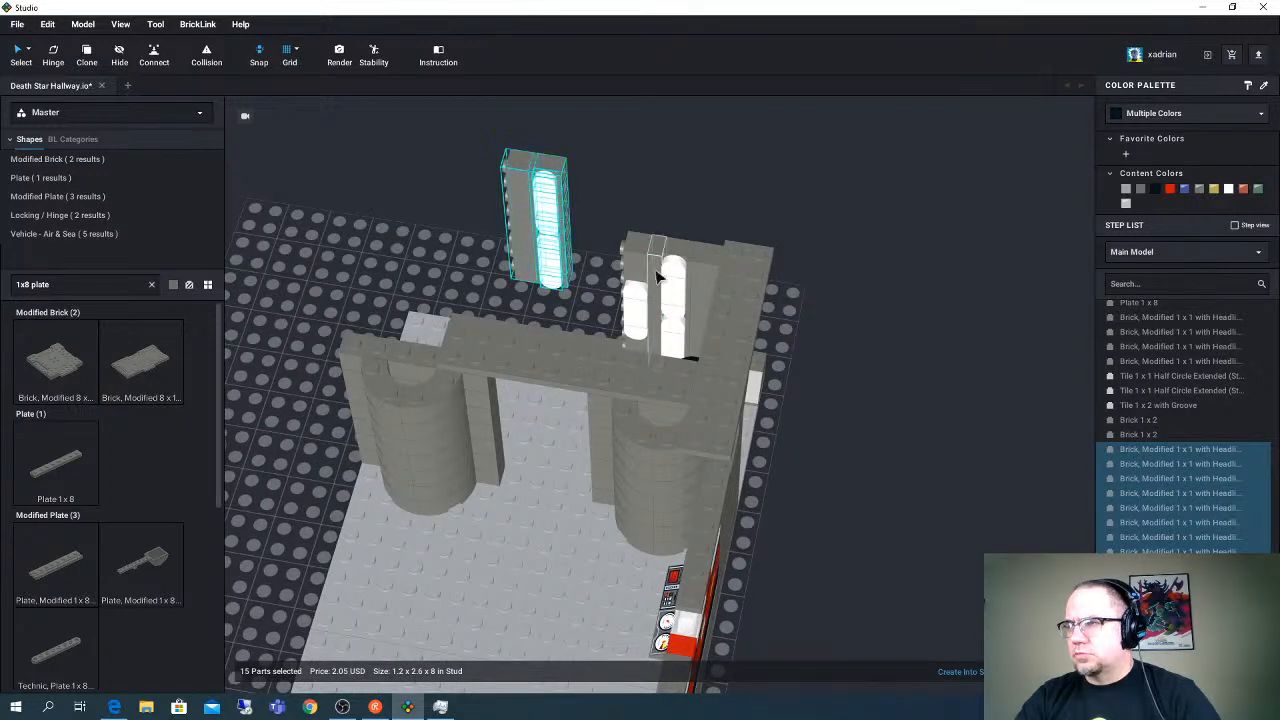
click(650, 310)
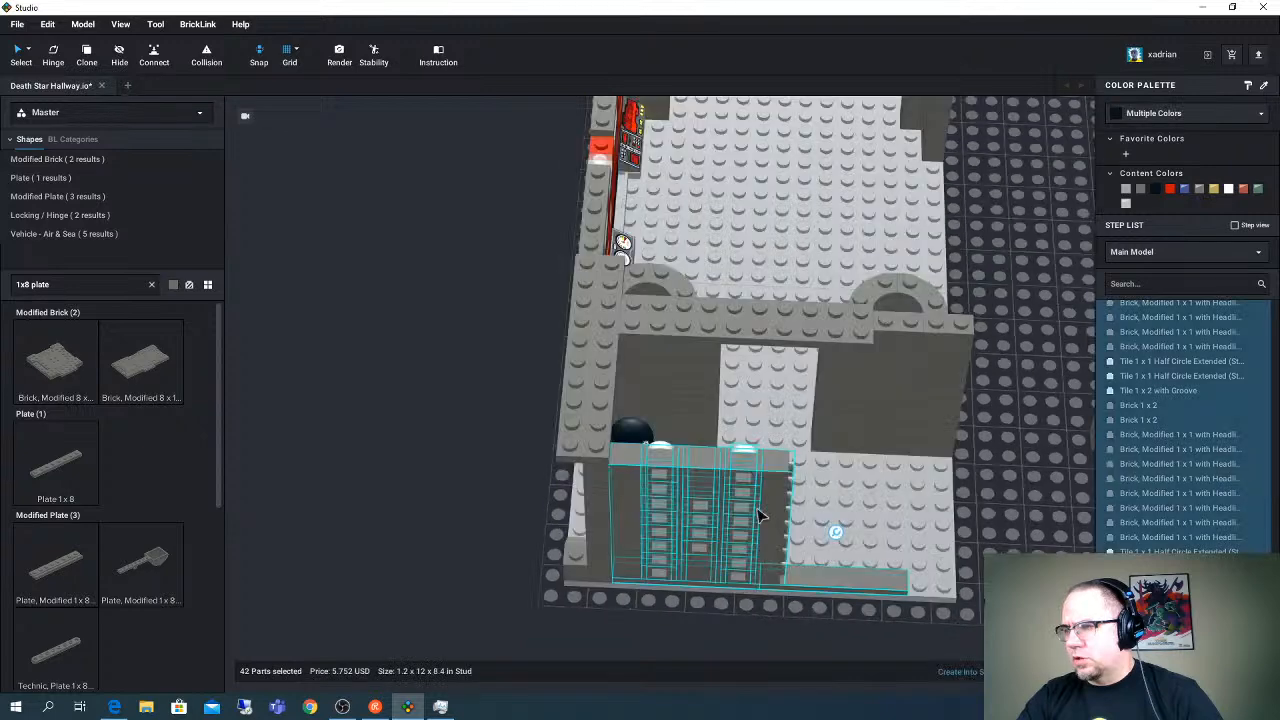
- Duplicate the light panel section, place the copy next to the original along the base edge, and save the model
click(813, 633)
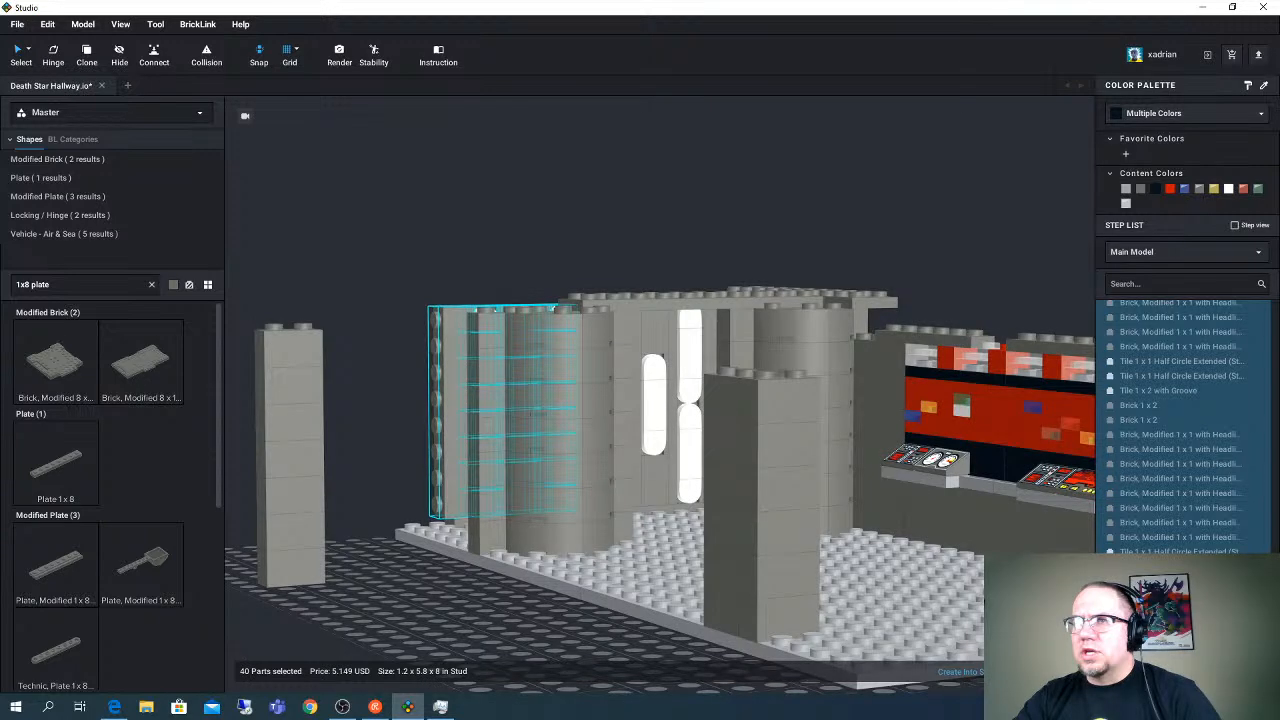
click(17, 24)
click(28, 91)
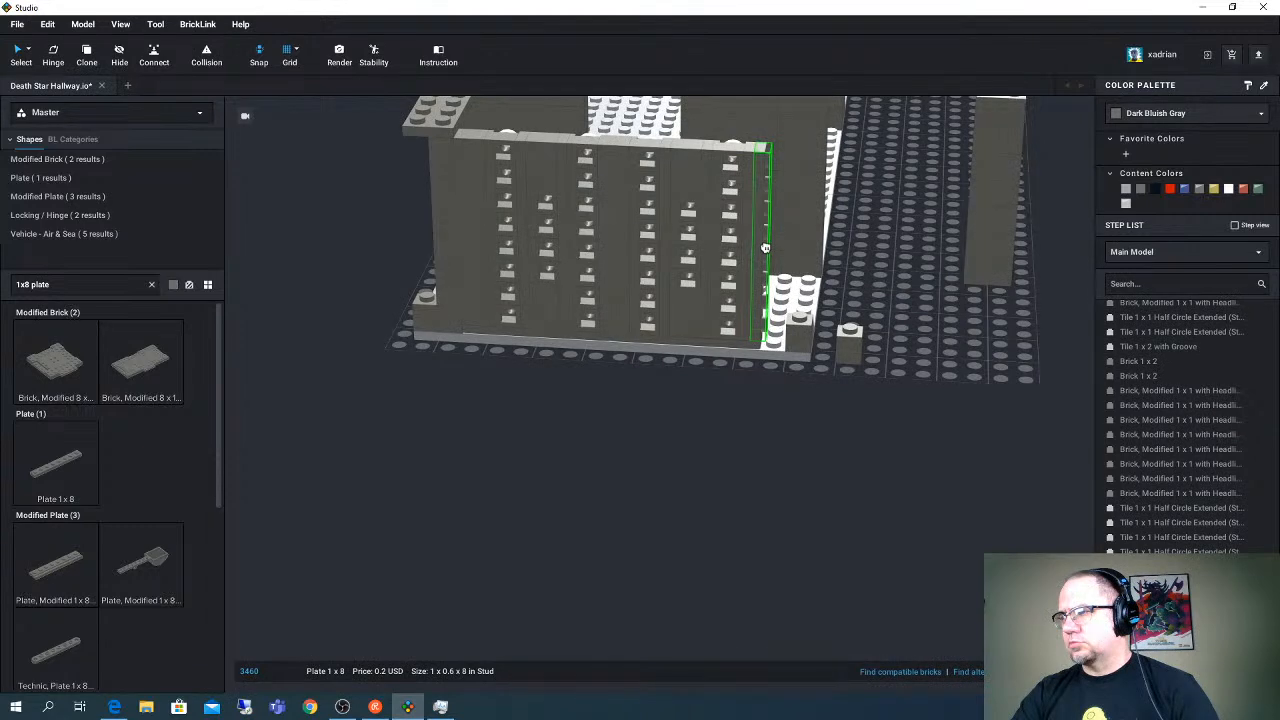
- Delete the outermost upright Plate 1 x 8 from the light wall and search for "1x4 tile"
key(Delete)
click(63, 284)
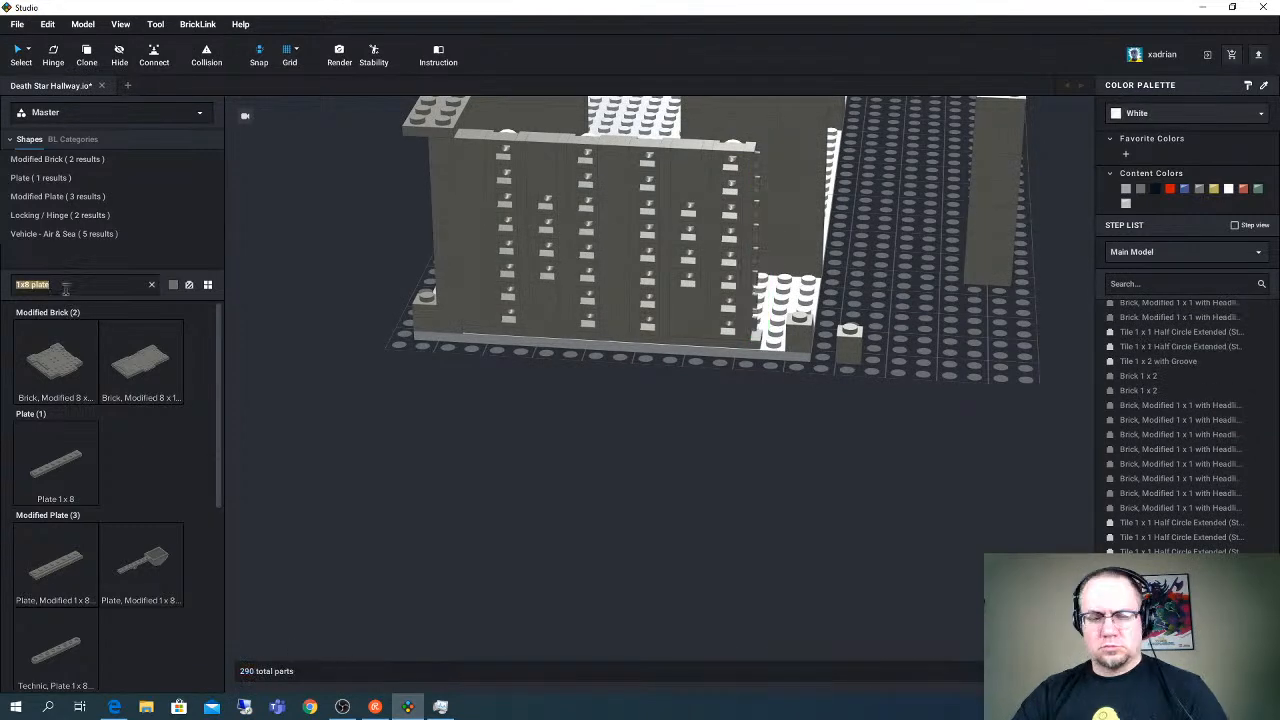
text(1x4 tile)
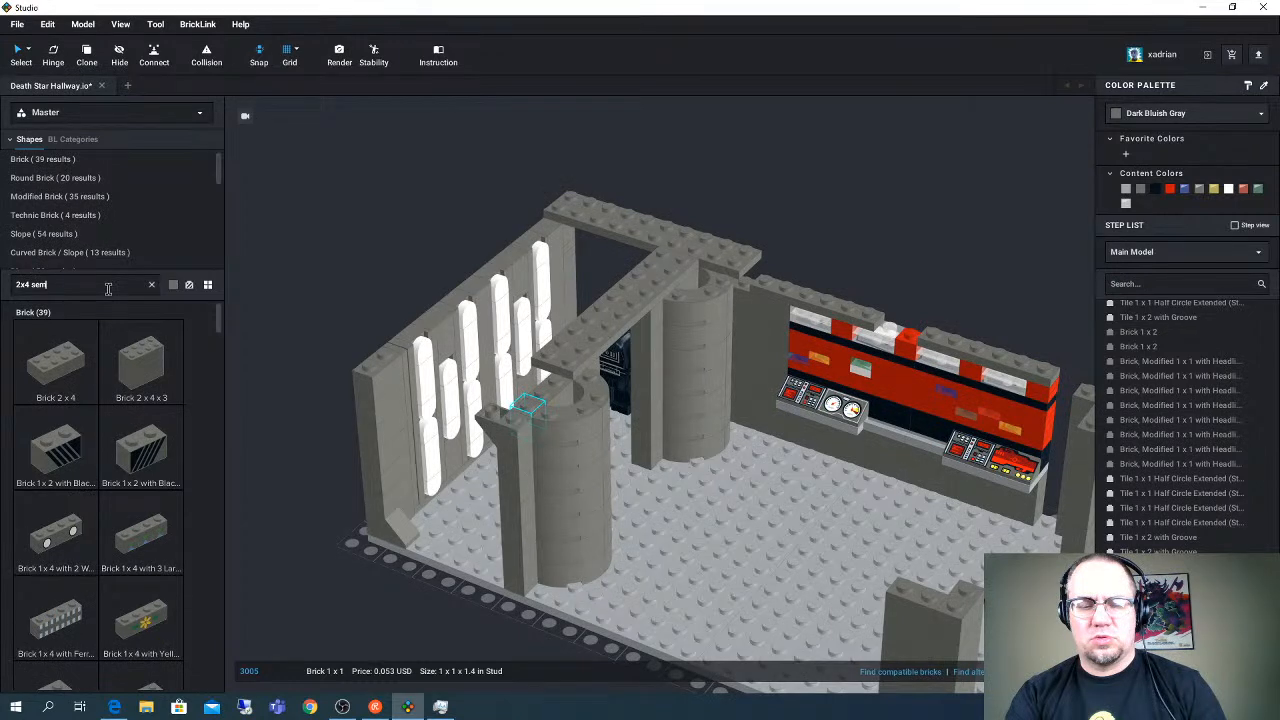
- Search for "round plate" and look through the round and modified plates for a curved piece suited to the column tops
text(ved plate)
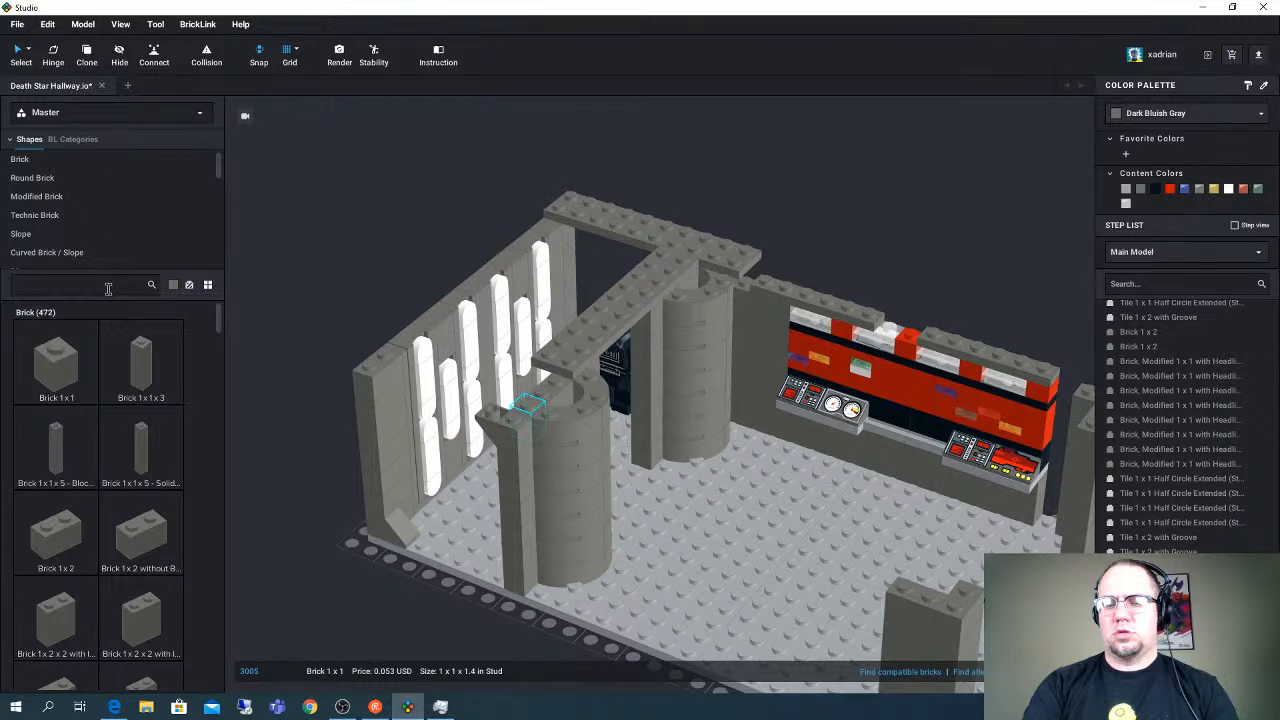
text(round plate)
scroll(183, 548, down, 3)
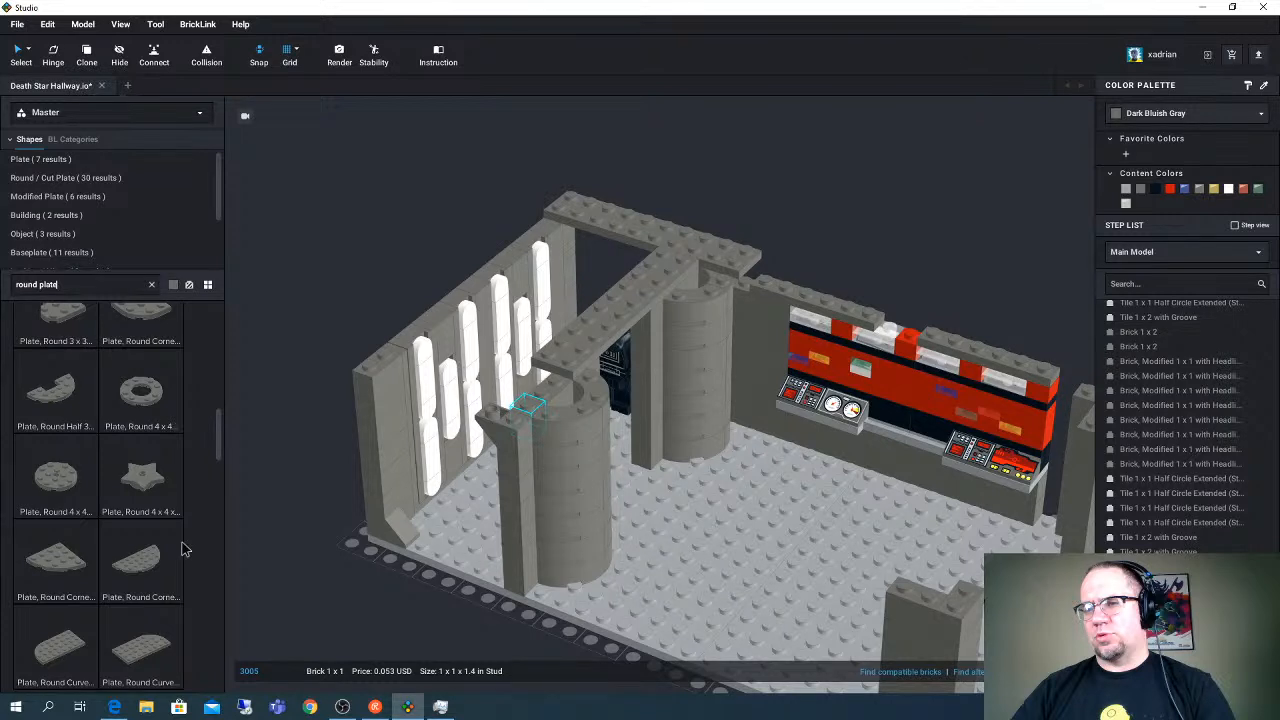
scroll(183, 548, down, 3)
- Duplicate the Plate 2 x 10 ceiling beam and position the copy alongside the original, spanning the tops of the two rounded columns
click(632, 358)
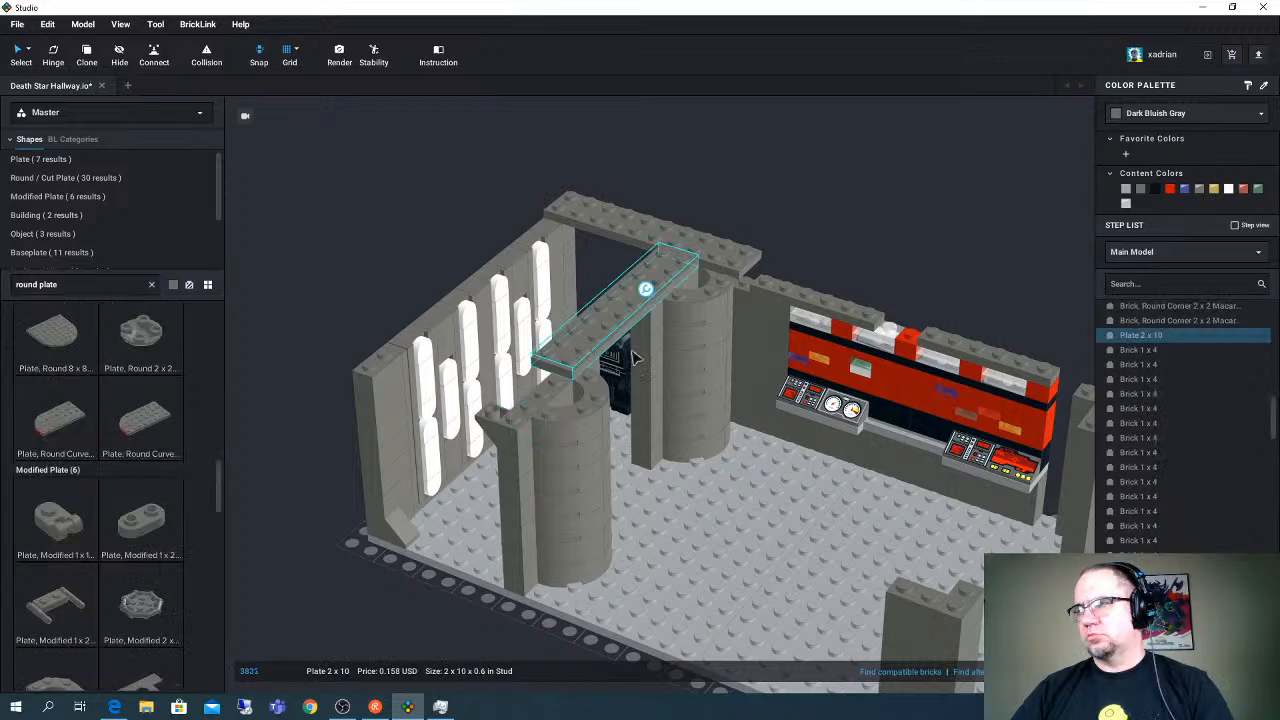
drag(632, 358, 606, 392)
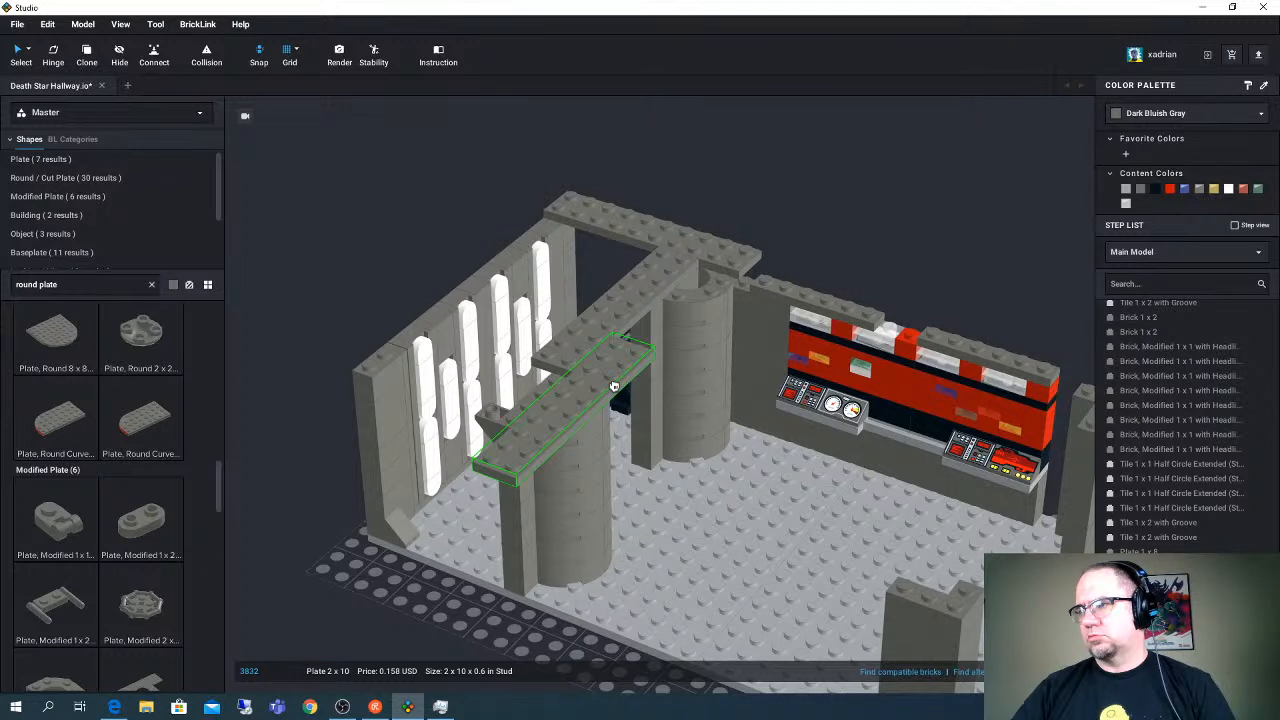
drag(614, 386, 591, 393)
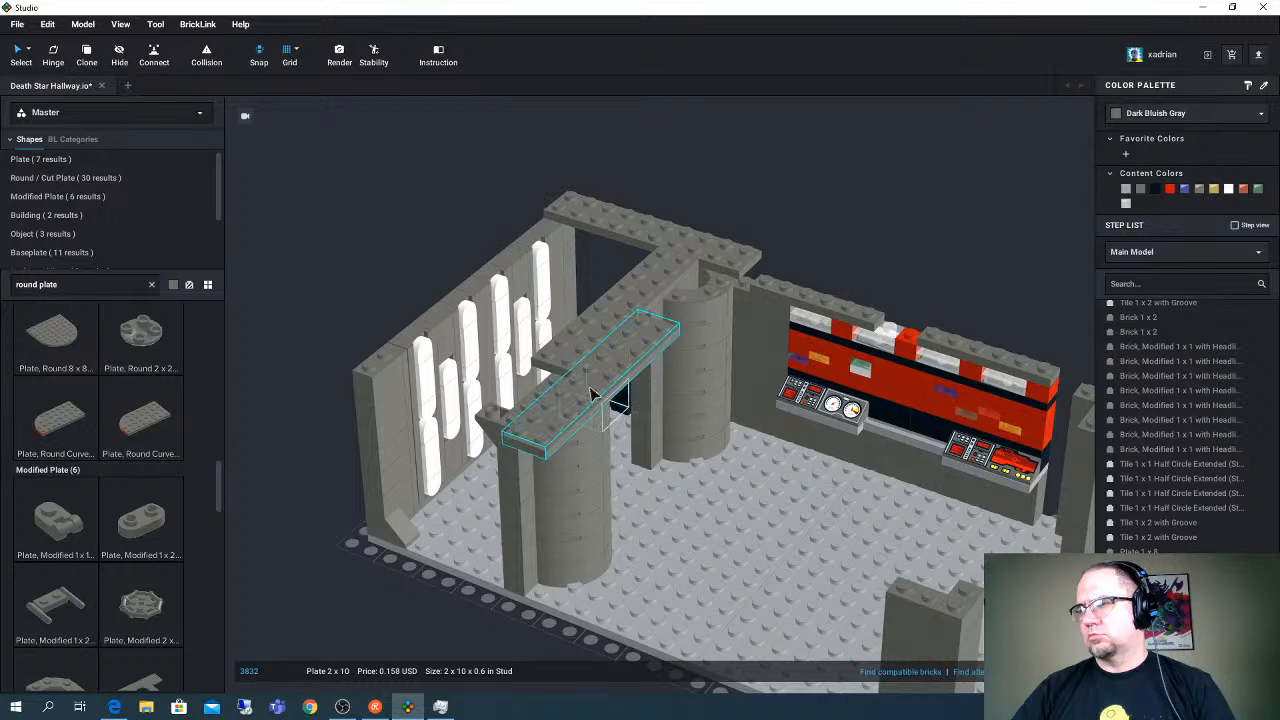
right_drag(632, 401, 592, 408)
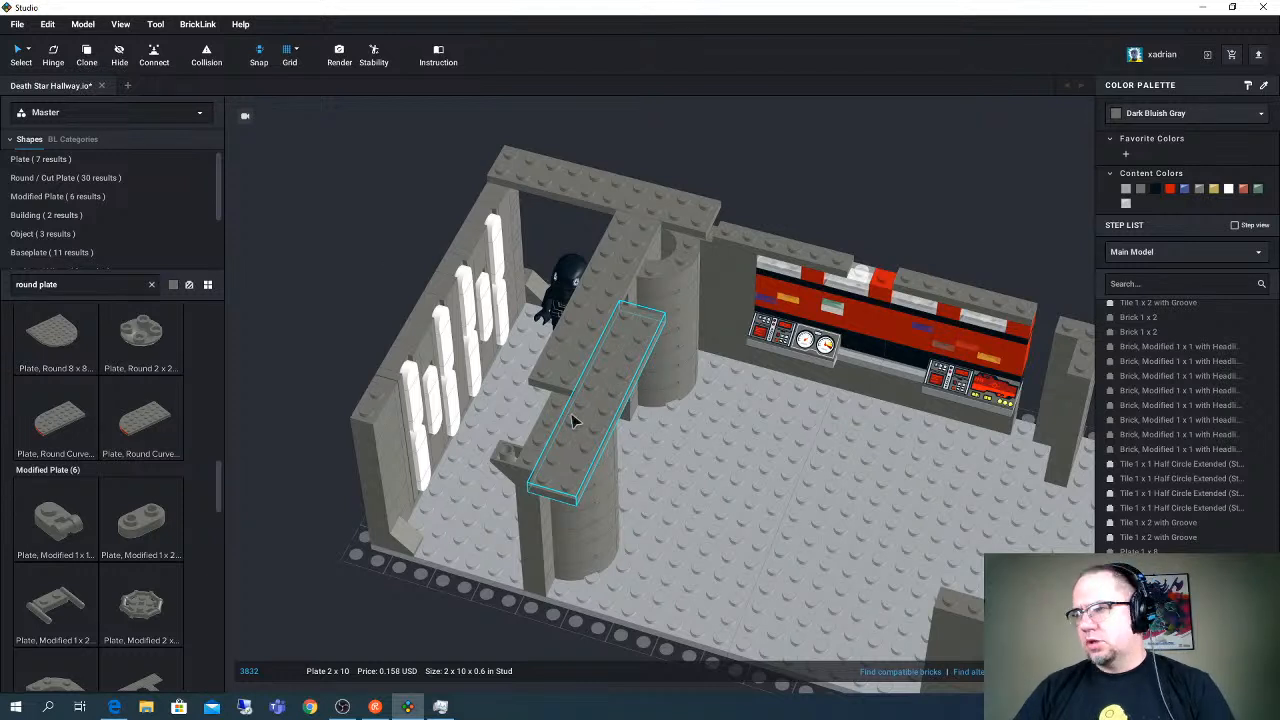
drag(601, 410, 572, 467)
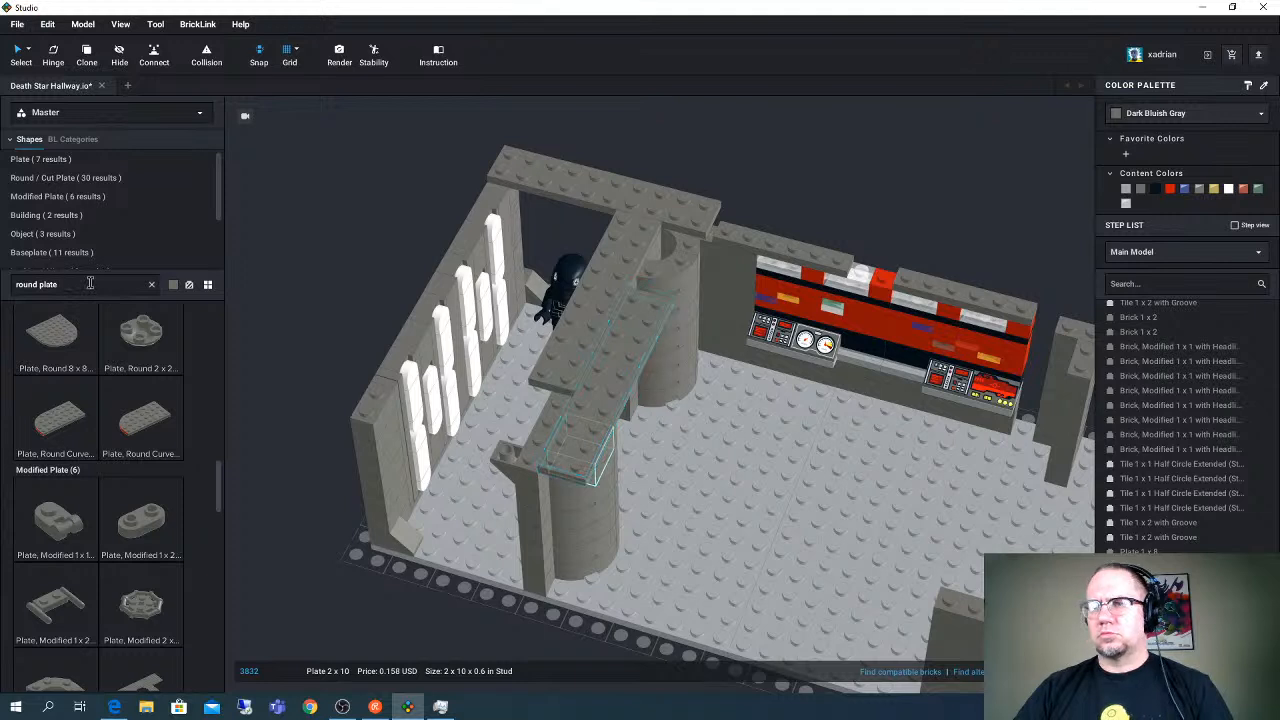
- Try to search the parts for "2x4 plate", and save the model file
drag(9, 284, 57, 284)
click(59, 284)
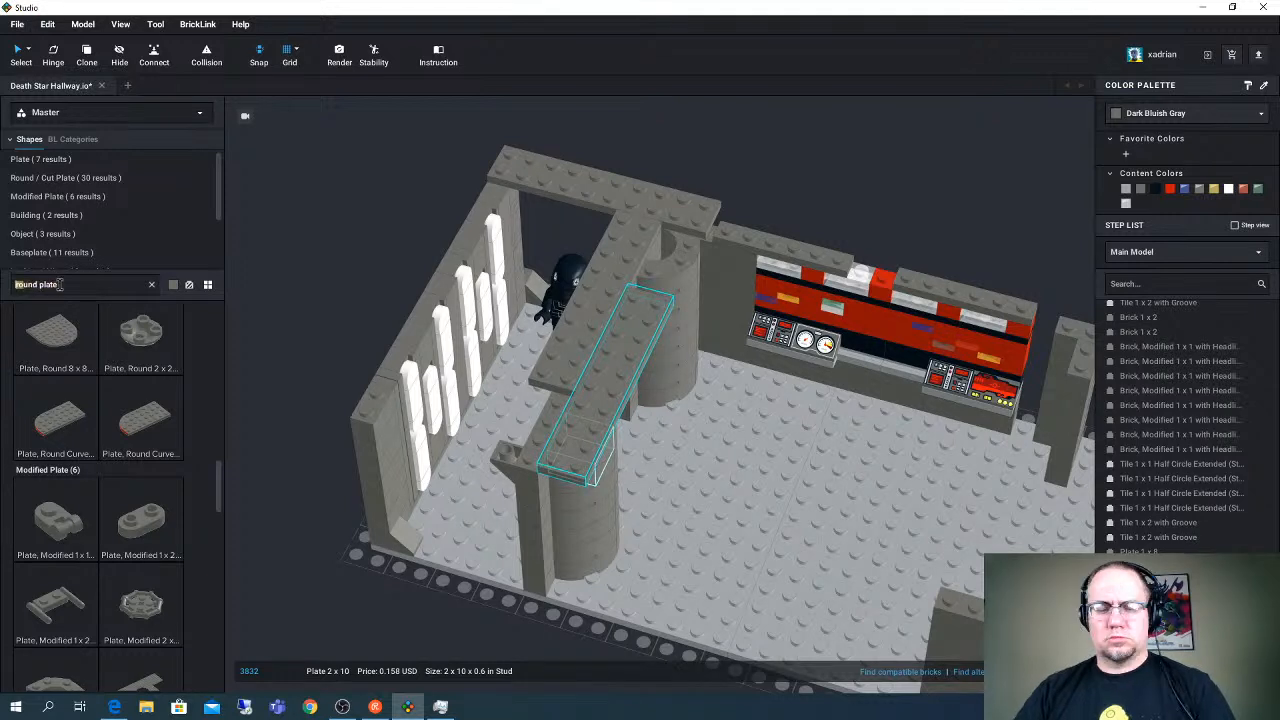
text(2x4 pla)
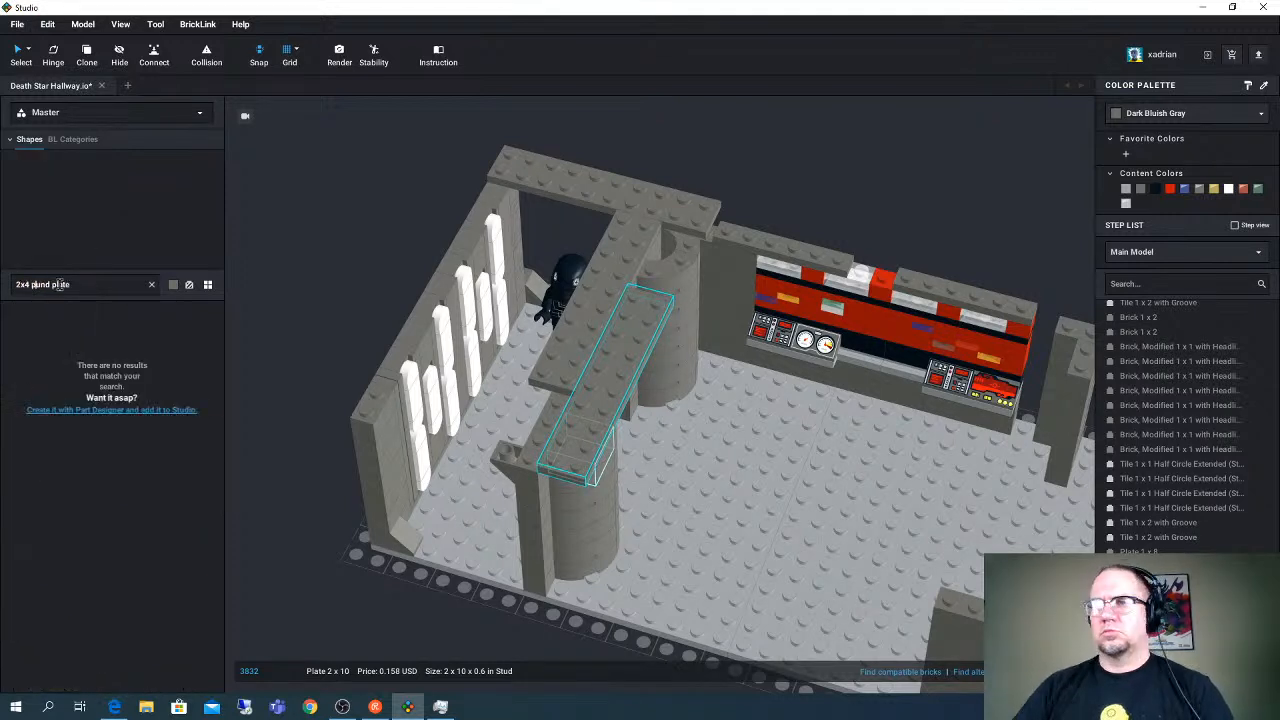
text(te)
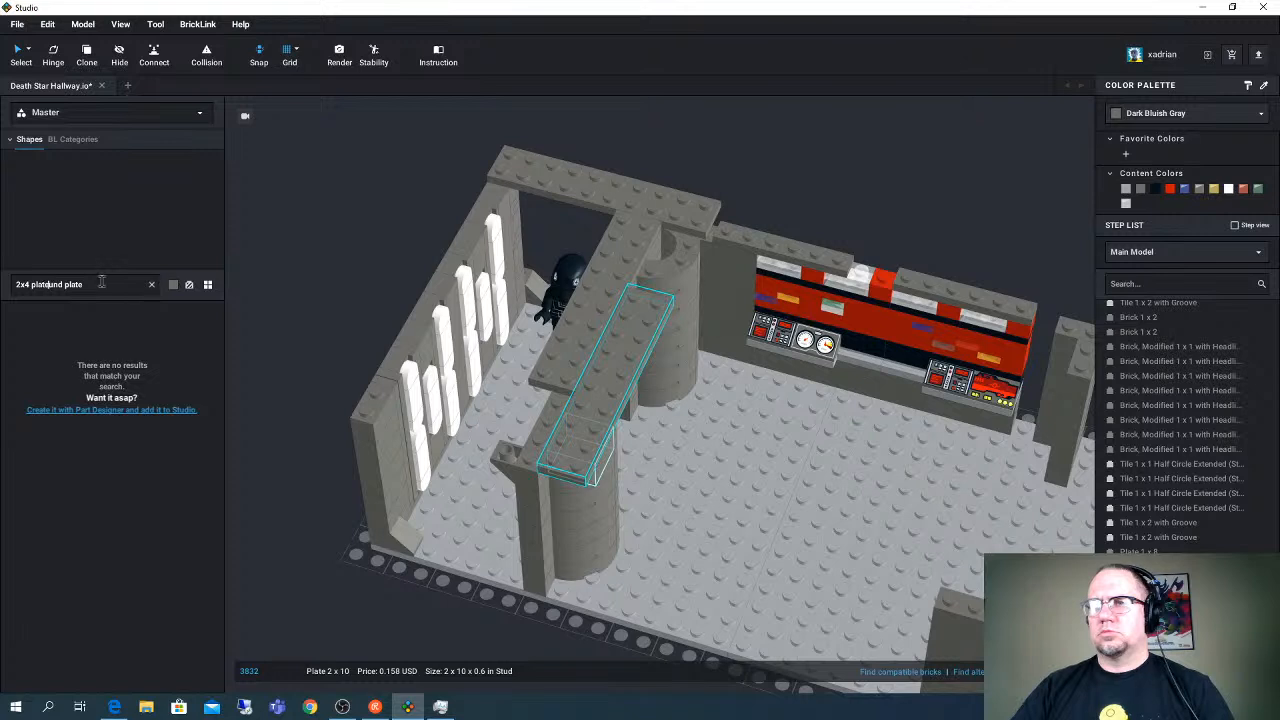
click(17, 24)
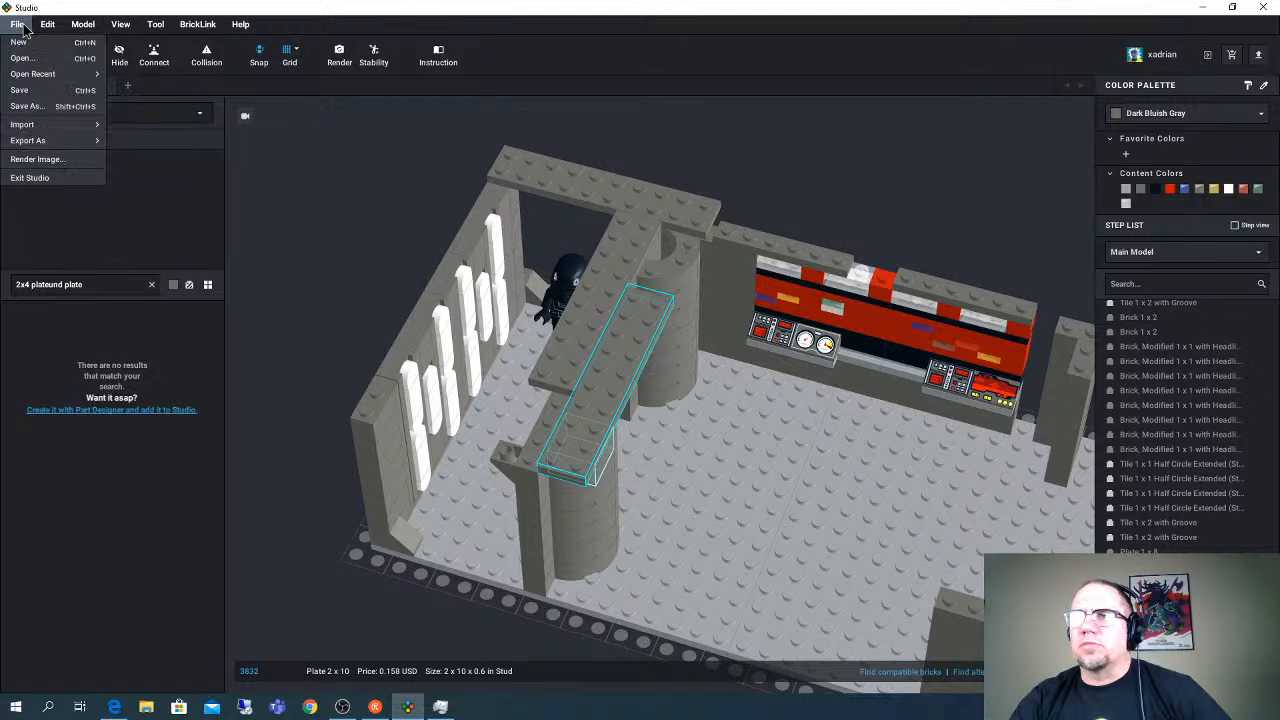
click(33, 91)
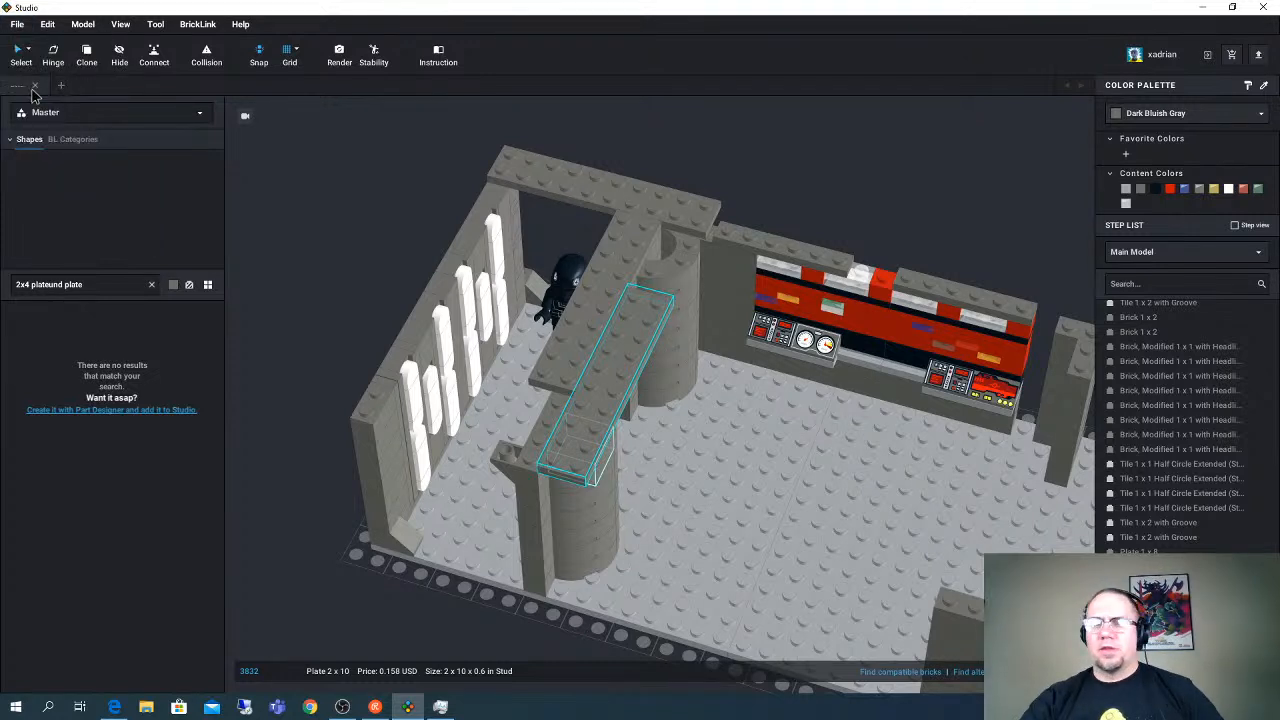